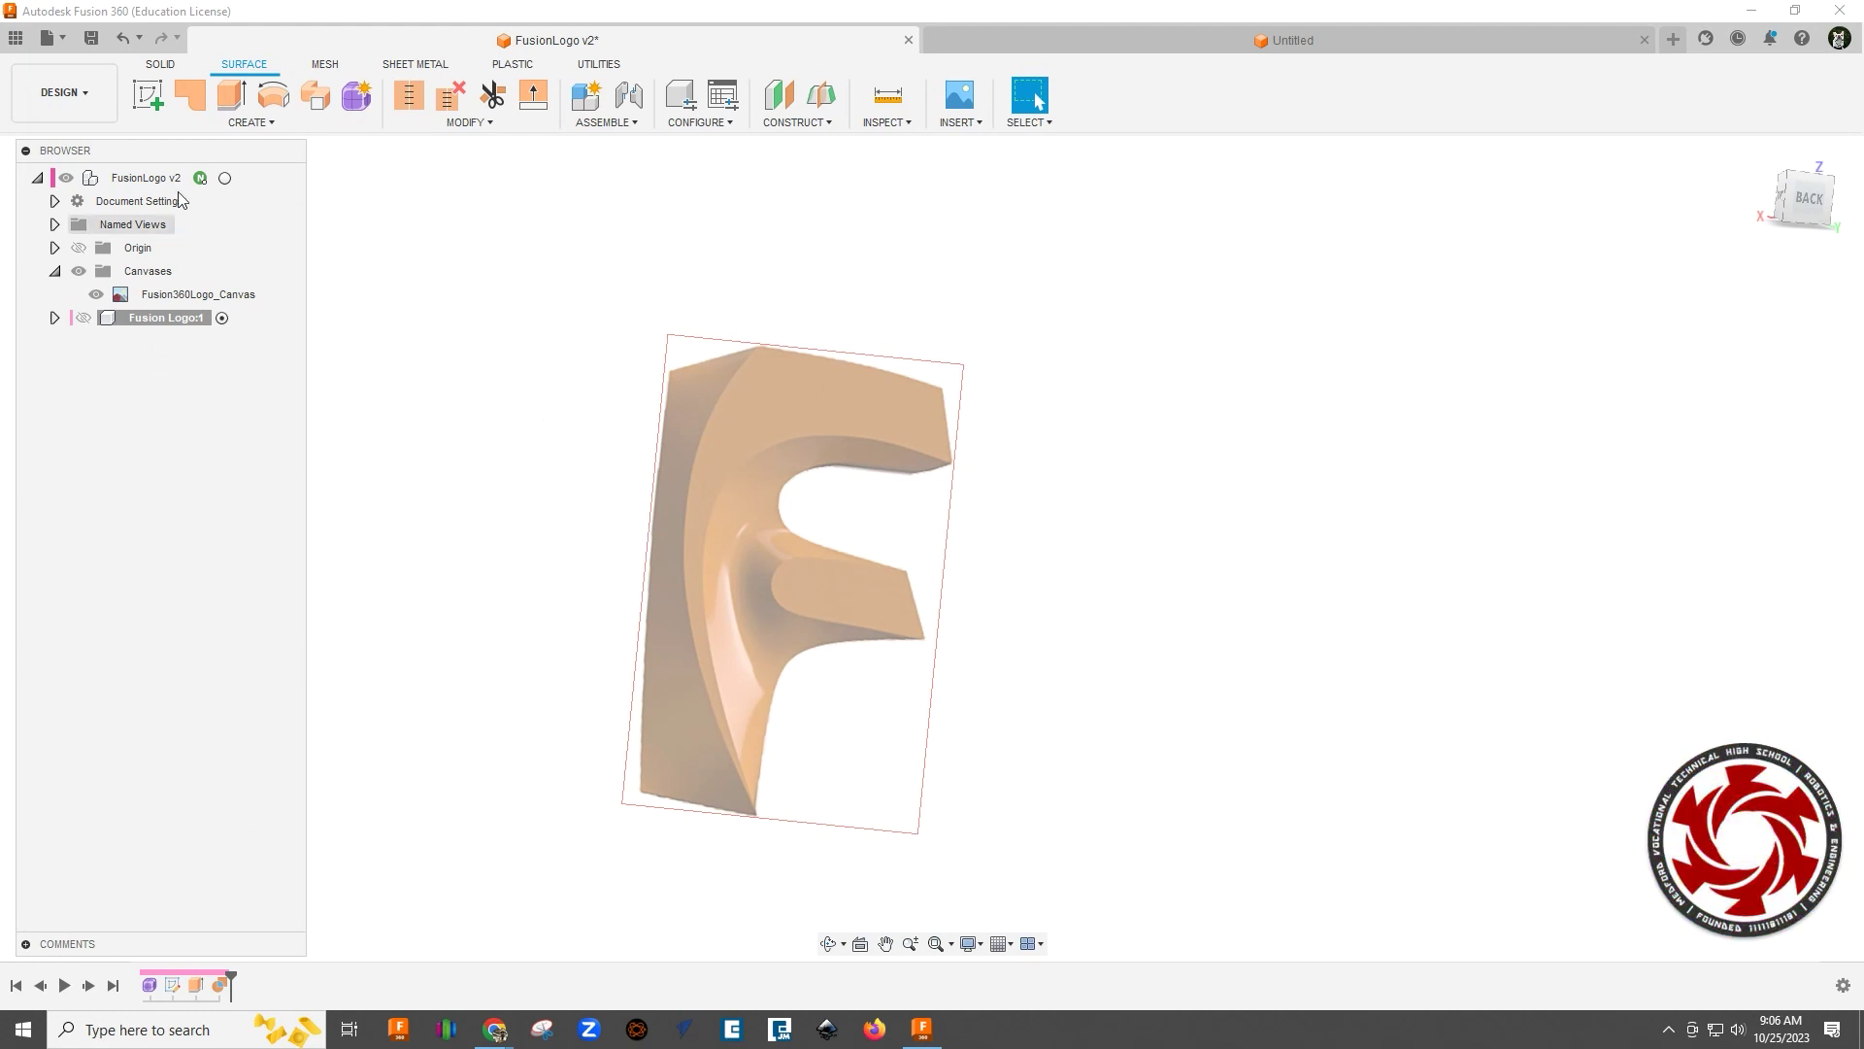
# Step: Shift the browser clear of the window edge and activate the top-level FusionLogo v2 component
pyautogui.moveTo(194, 154); pyautogui.dragTo(251, 161)
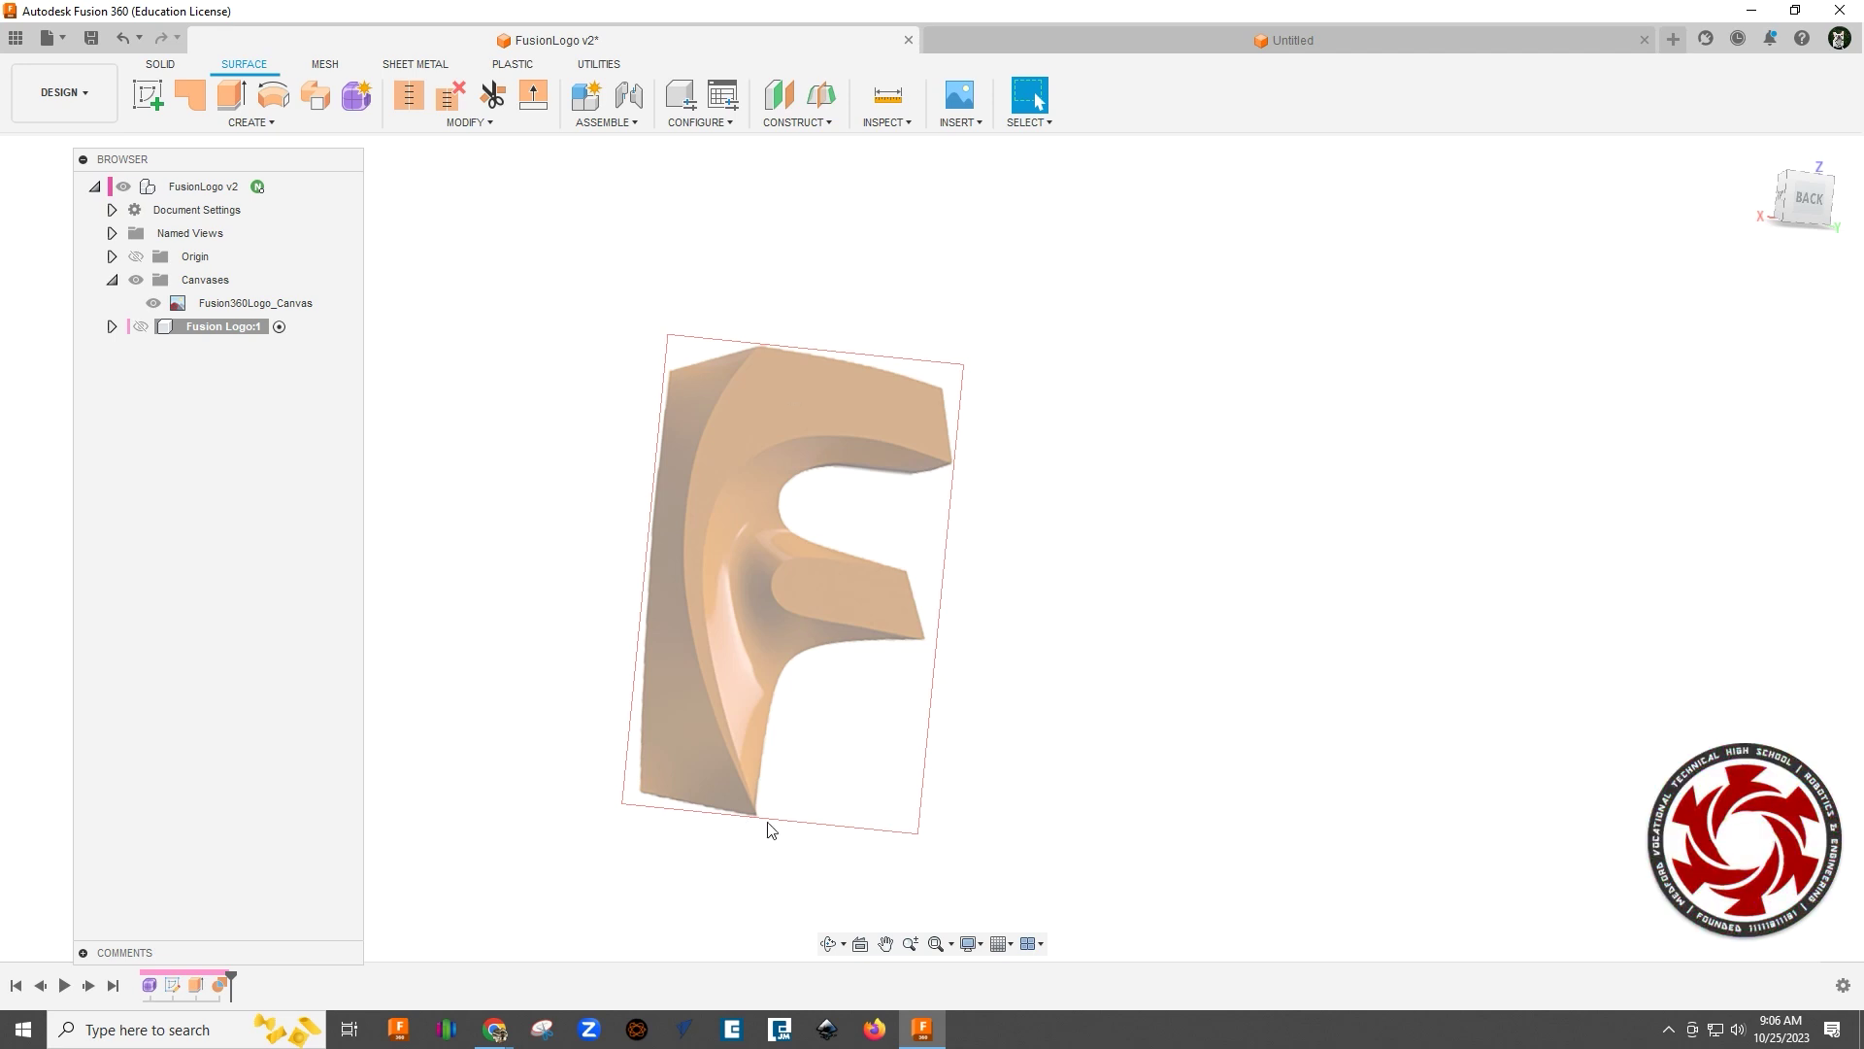
pyautogui.moveTo(892, 748)
pyautogui.keyDown('shift'); pyautogui.mouseDown(button='middle')
pyautogui.moveTo(928, 740)
pyautogui.moveTo(737, 744)
pyautogui.moveTo(900, 725)
pyautogui.moveTo(898, 750)
pyautogui.mouseUp(button='middle'); pyautogui.keyUp('shift')
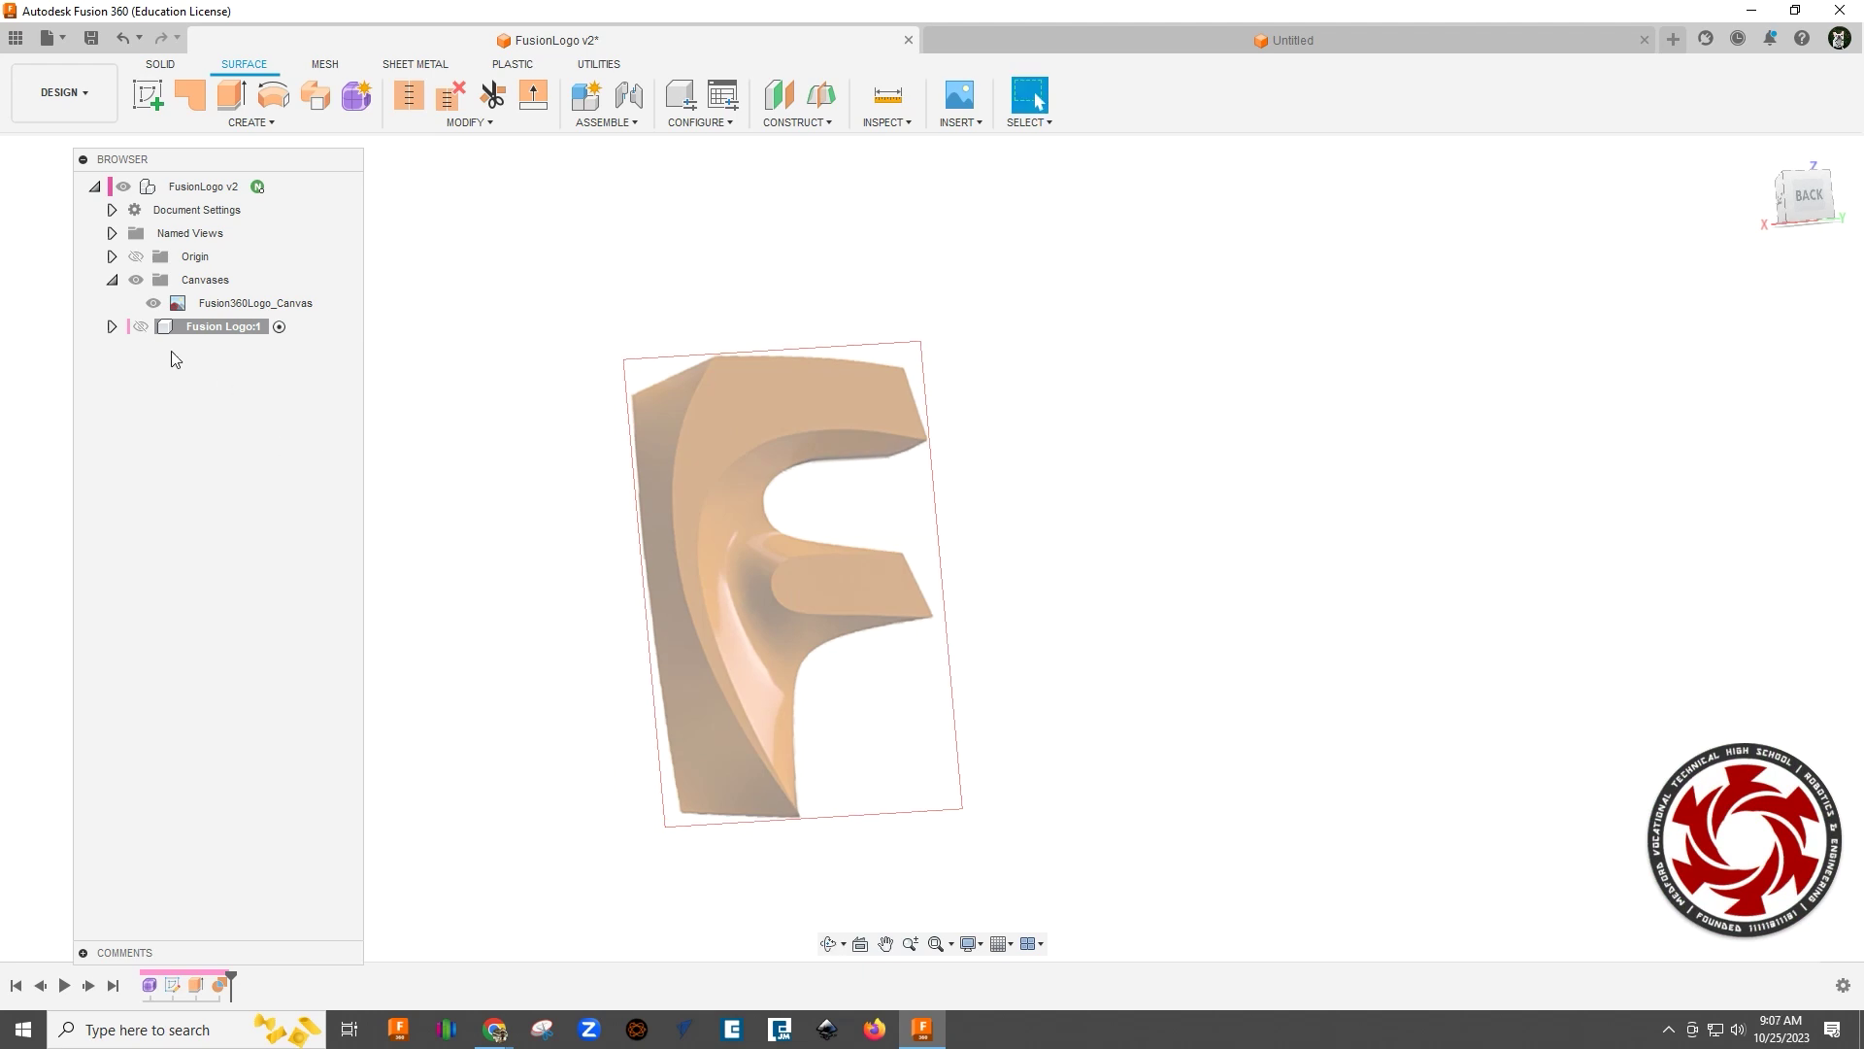
pyautogui.click(229, 327)
pyautogui.click(155, 67)
pyautogui.click(281, 188)
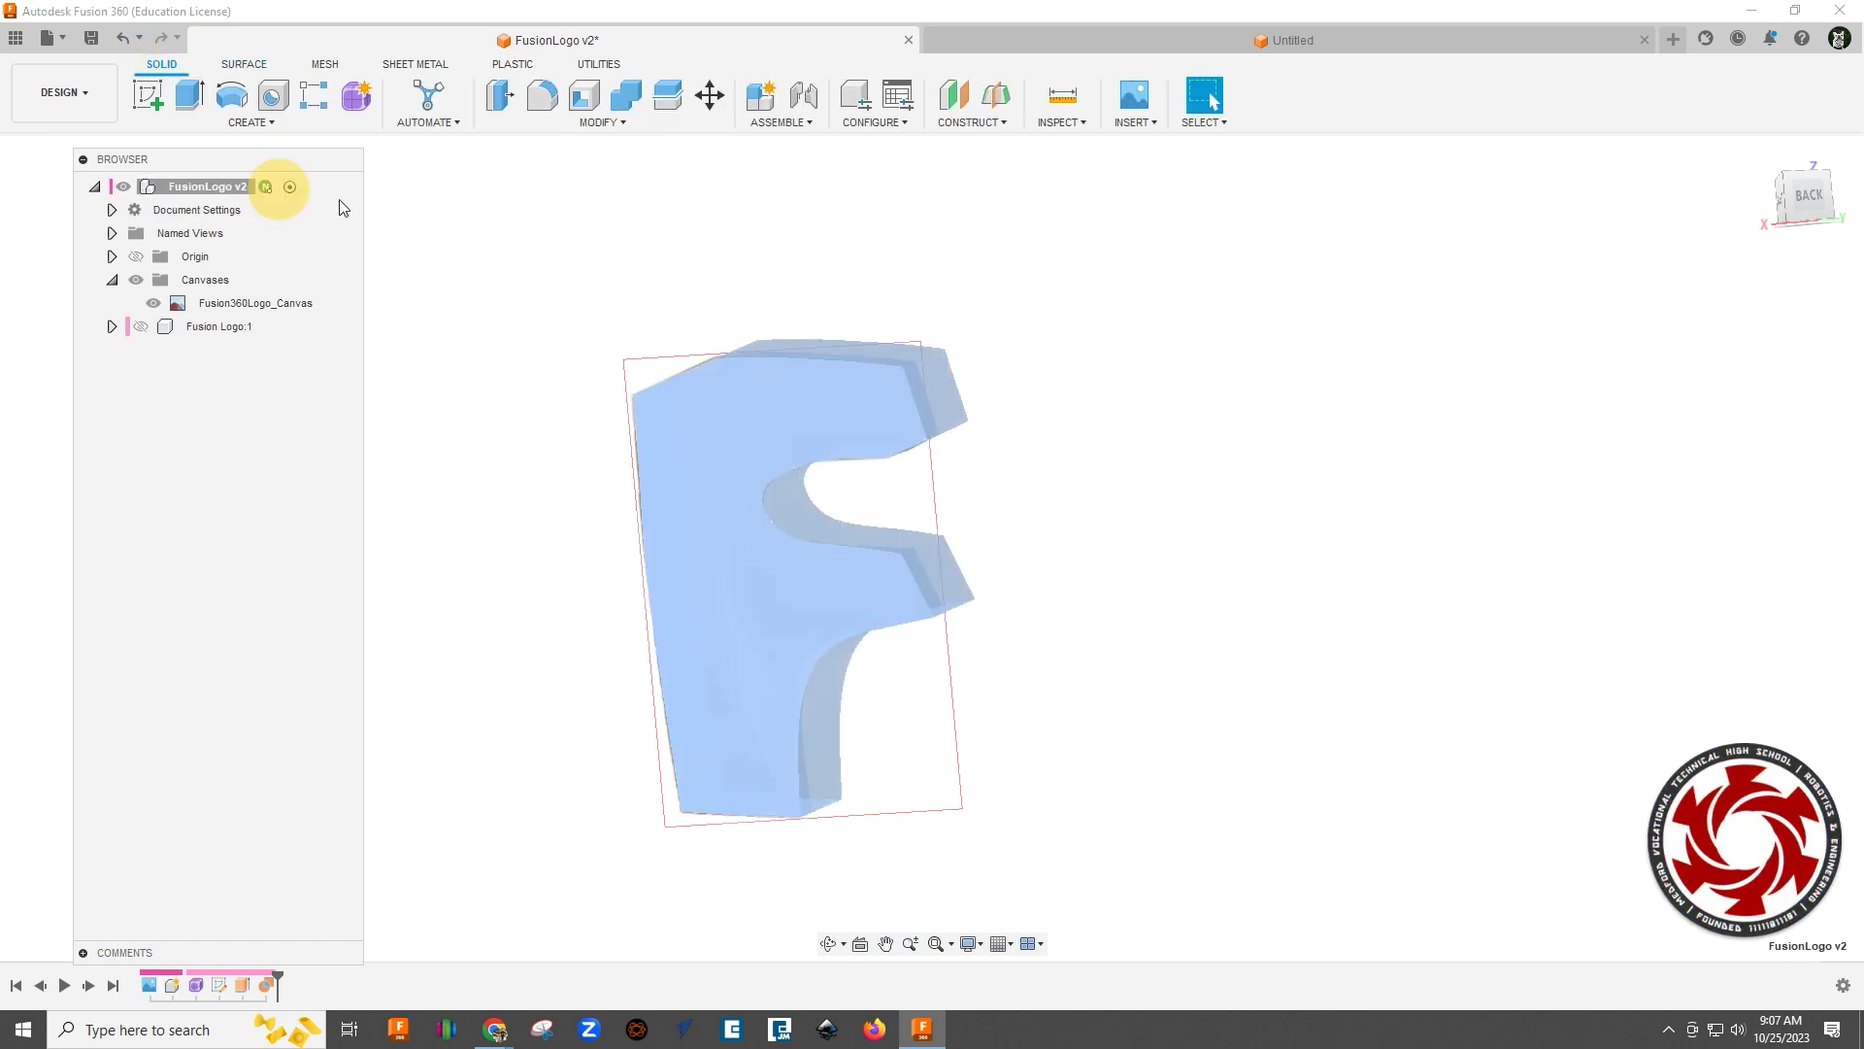
# Step: Create an internal standard component named LogoUpdate under the top-level component and make it active
pyautogui.click(791, 235)
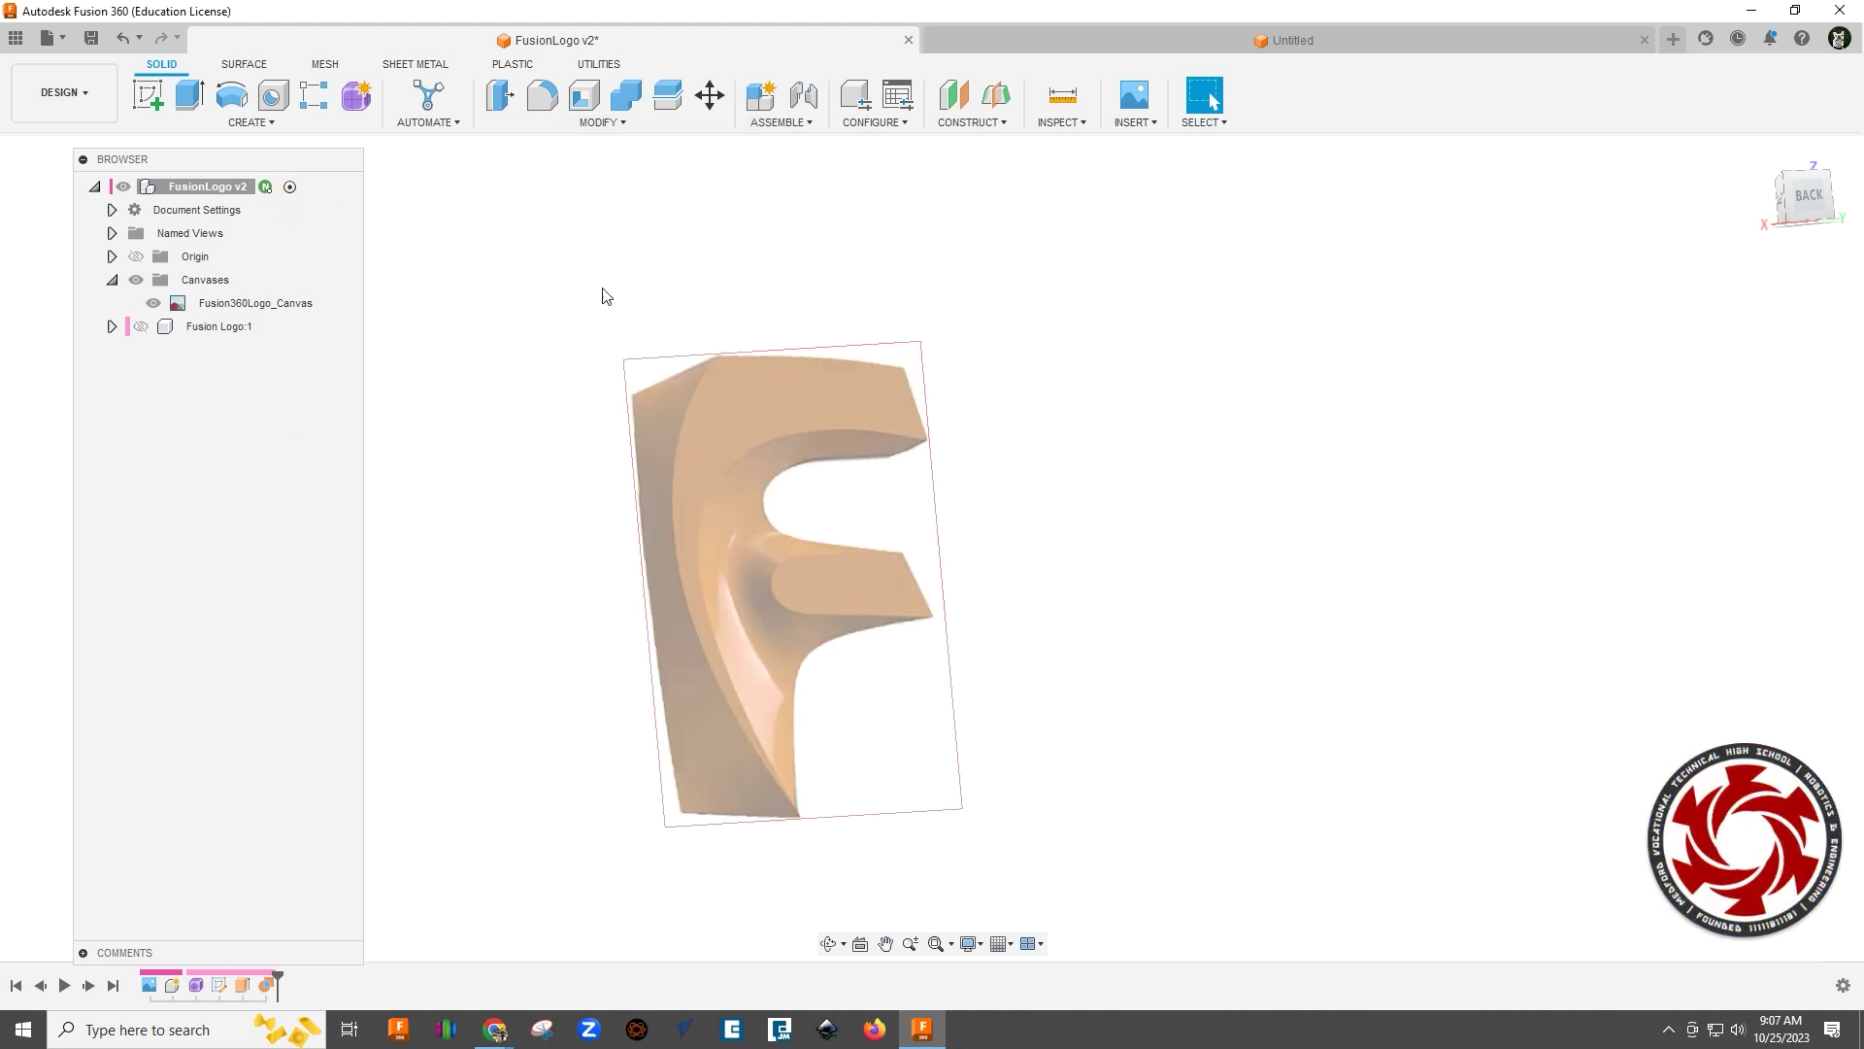
pyautogui.click(796, 124)
pyautogui.click(790, 138)
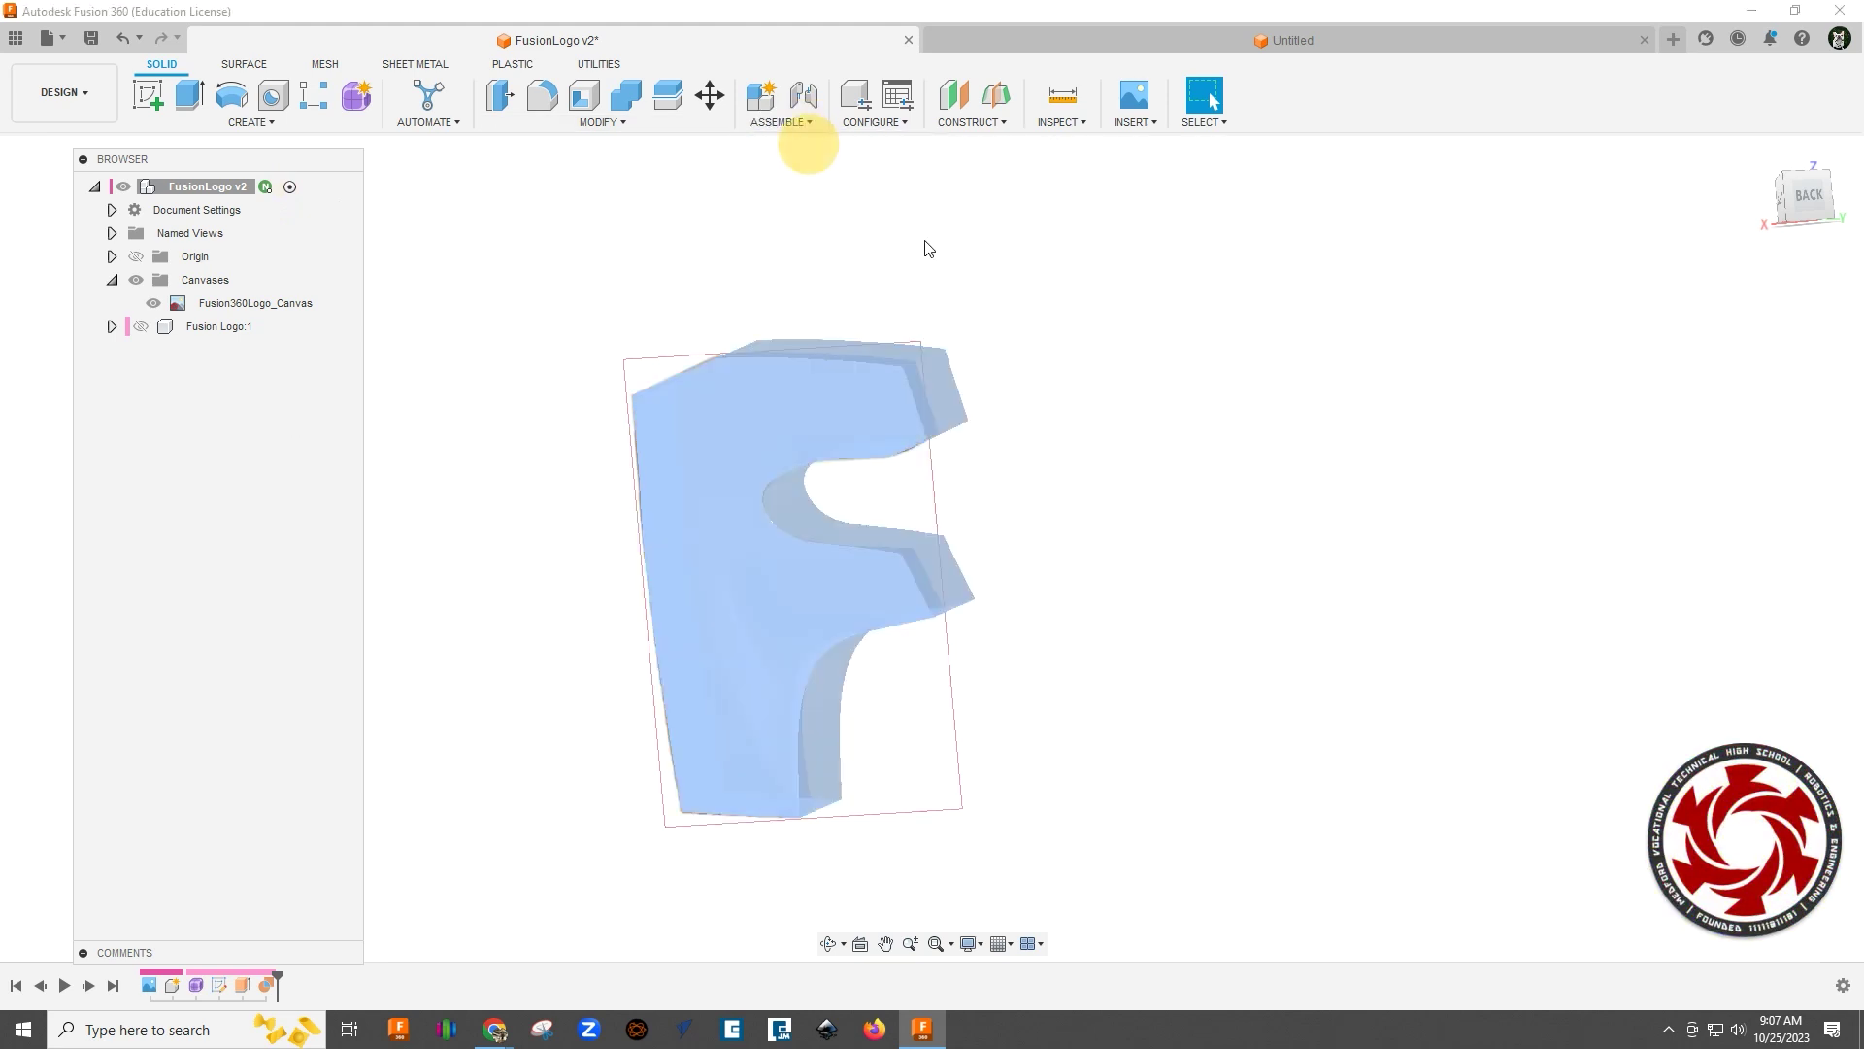
pyautogui.click(1702, 383)
pyautogui.write('LogoUpdate')
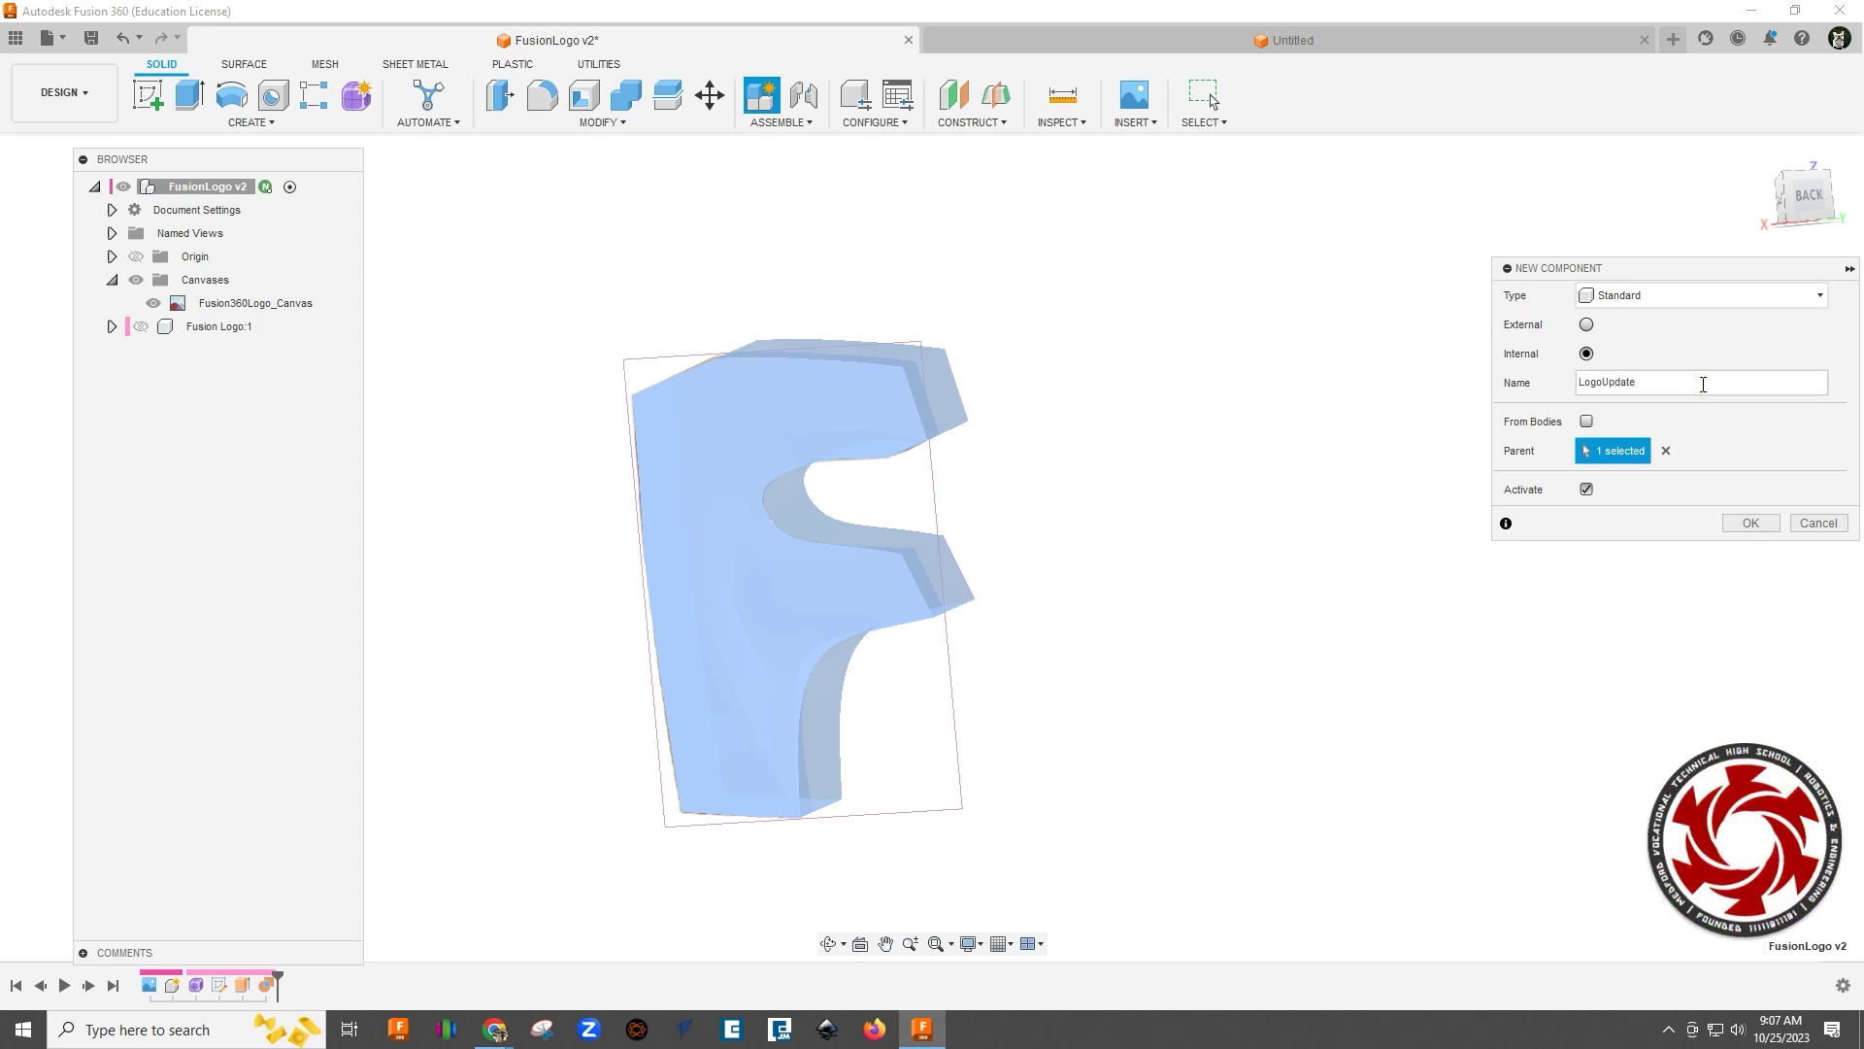
pyautogui.click(1752, 523)
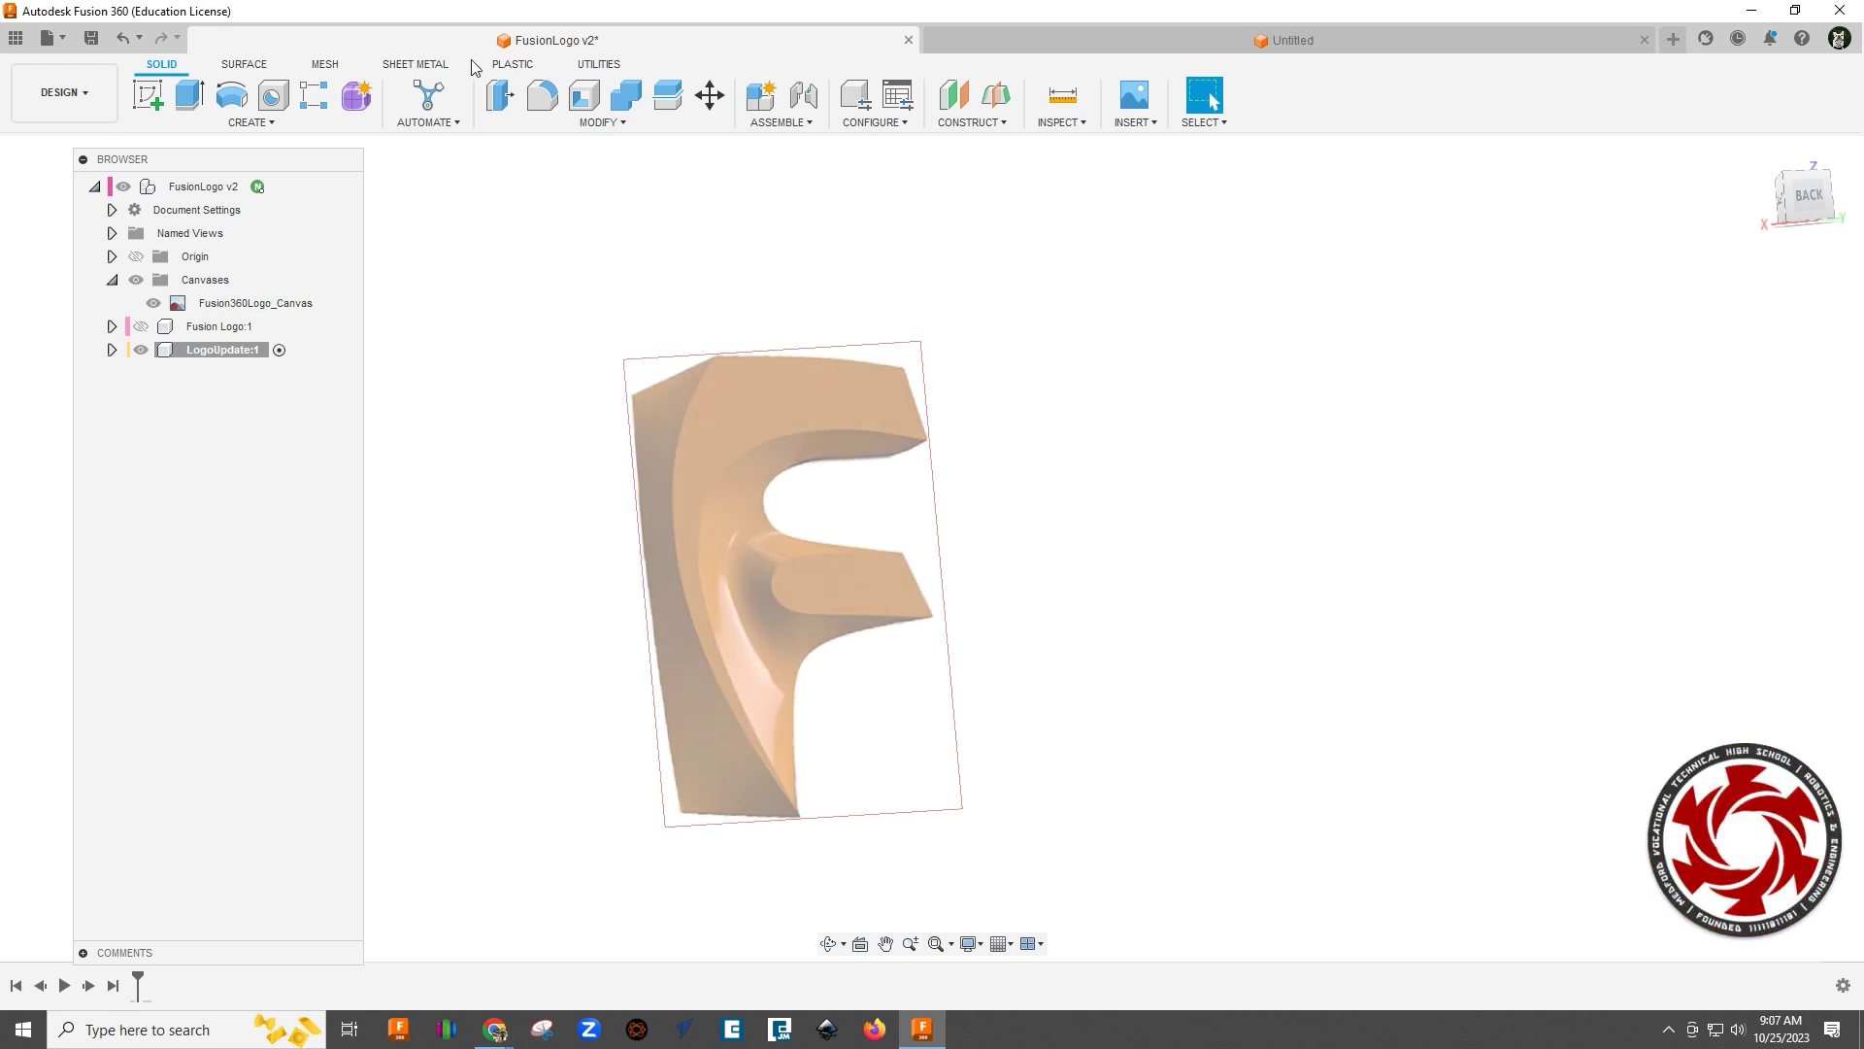
# Step: Start a new form inside the LogoUpdate component
pyautogui.click(370, 98)
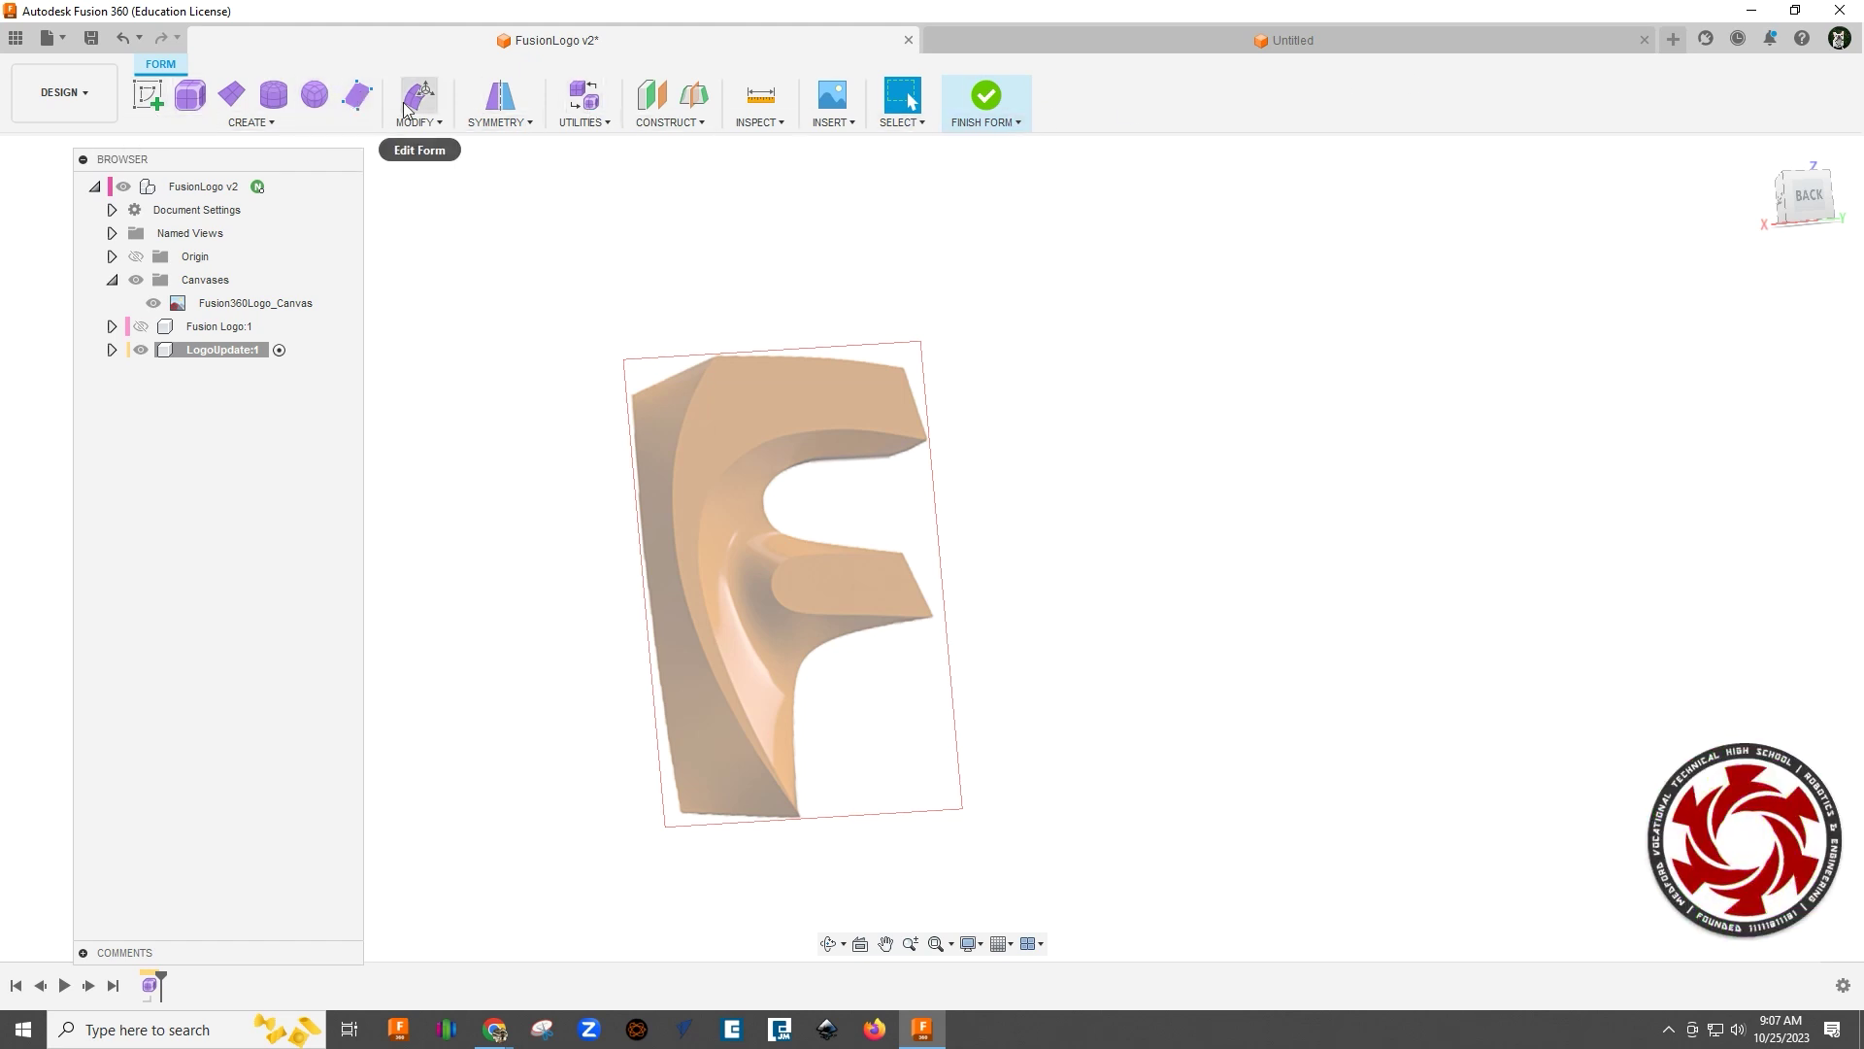
pyautogui.click(590, 123)
pyautogui.click(452, 209)
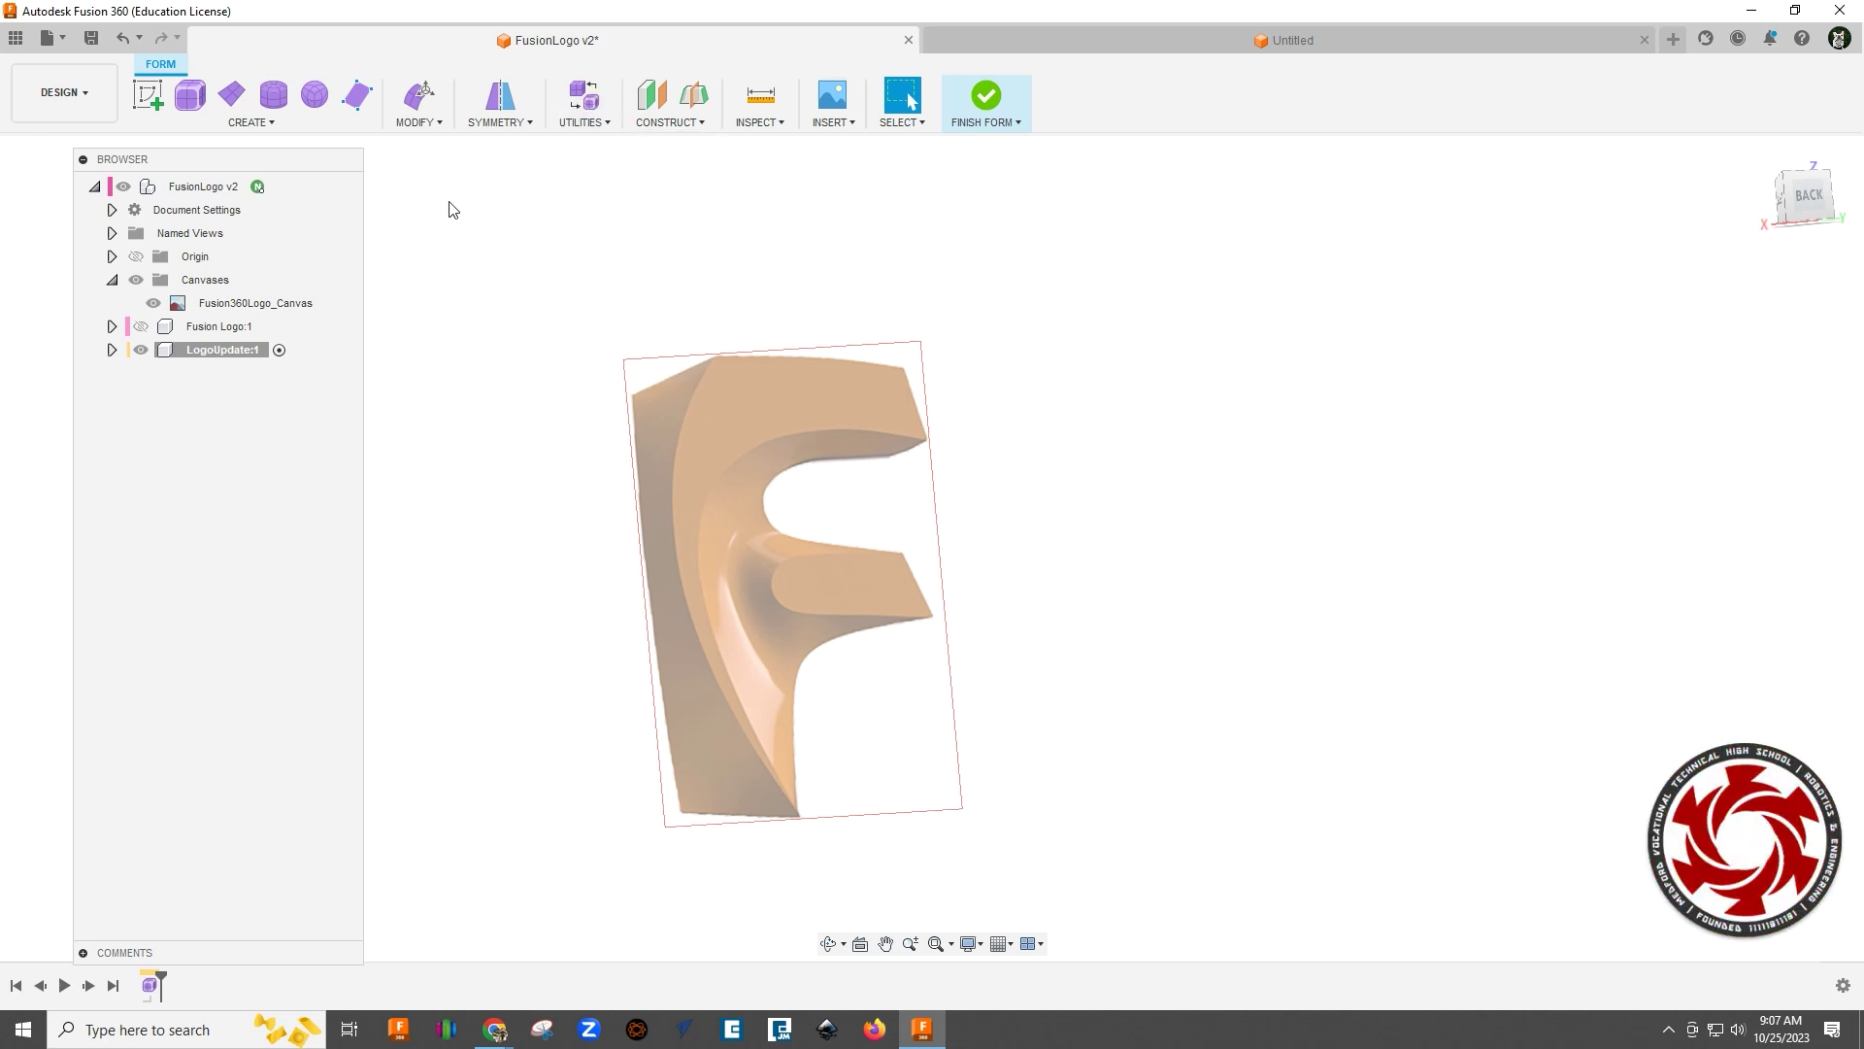
# Step: Draw a four-sided face on the canvas's vertical plane, tracing the slanted outer end of the F's middle arm
pyautogui.keyDown('shift'); pyautogui.moveTo(878, 587); pyautogui.dragTo(1000, 612, button='middle'); pyautogui.keyUp('shift')
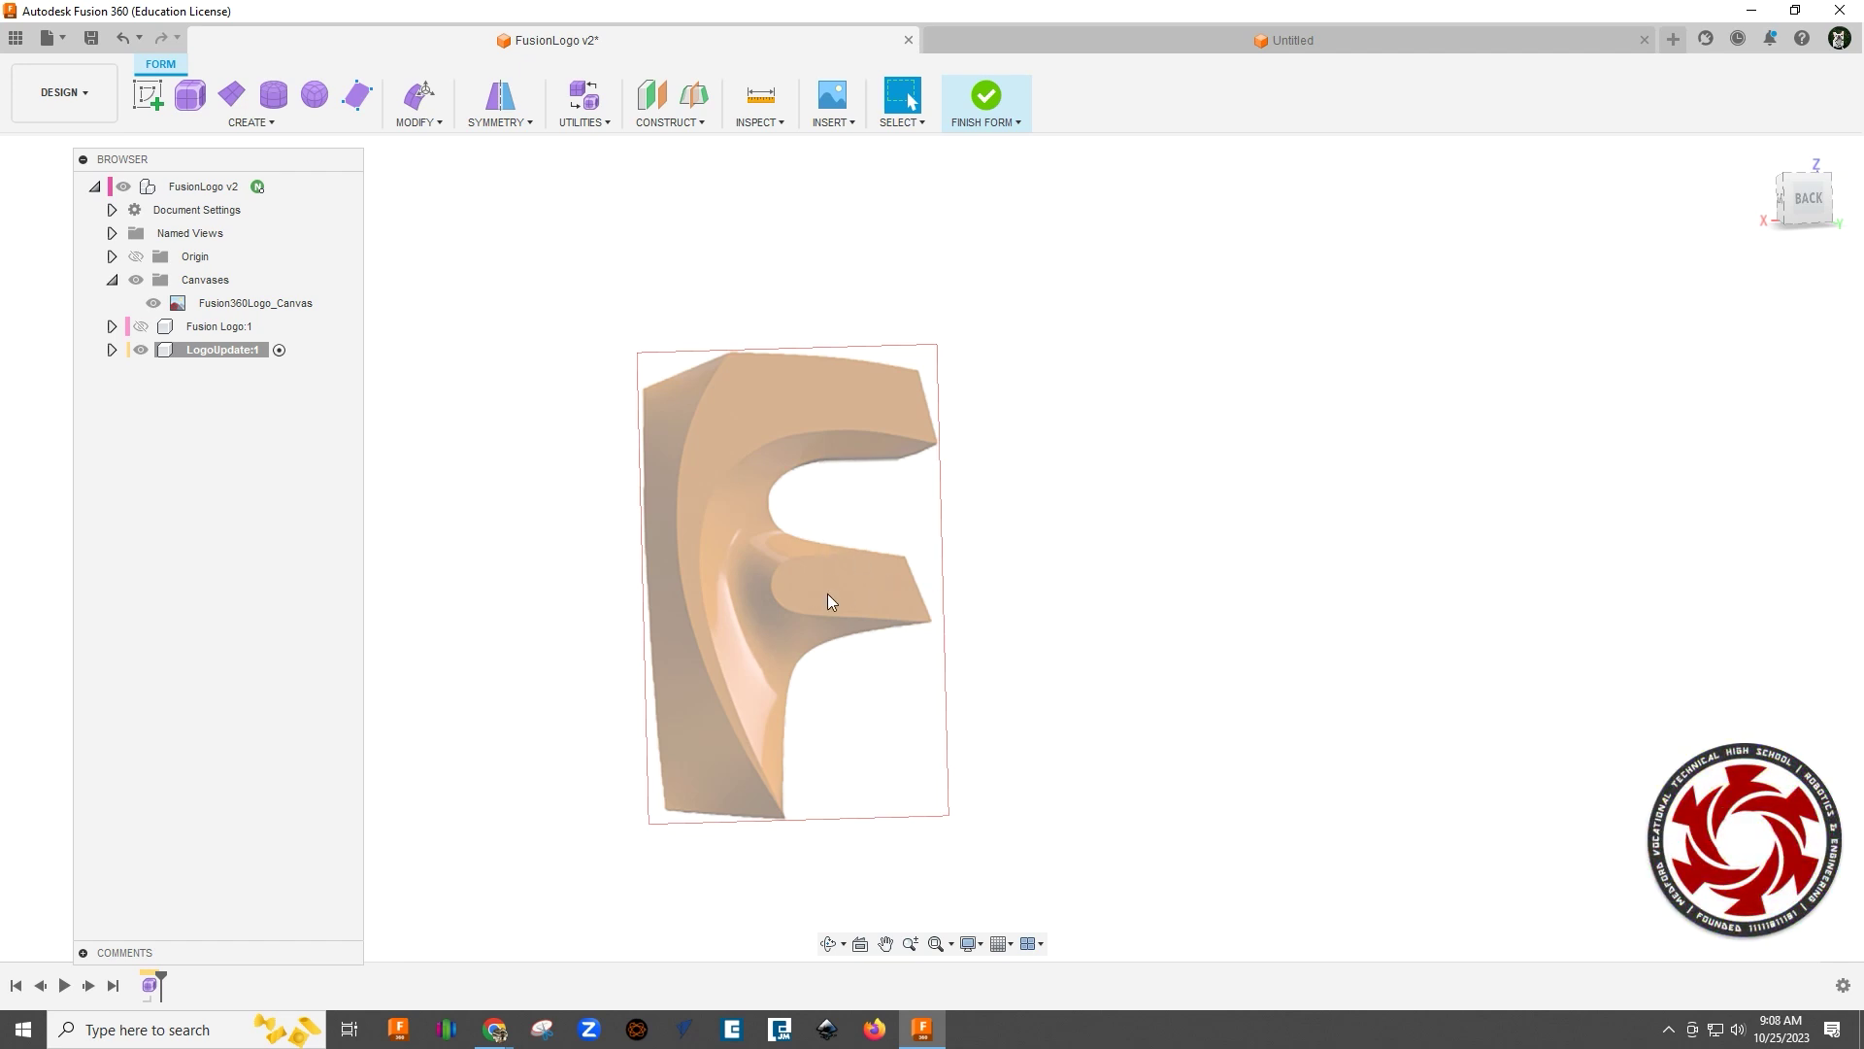
pyautogui.click(358, 94)
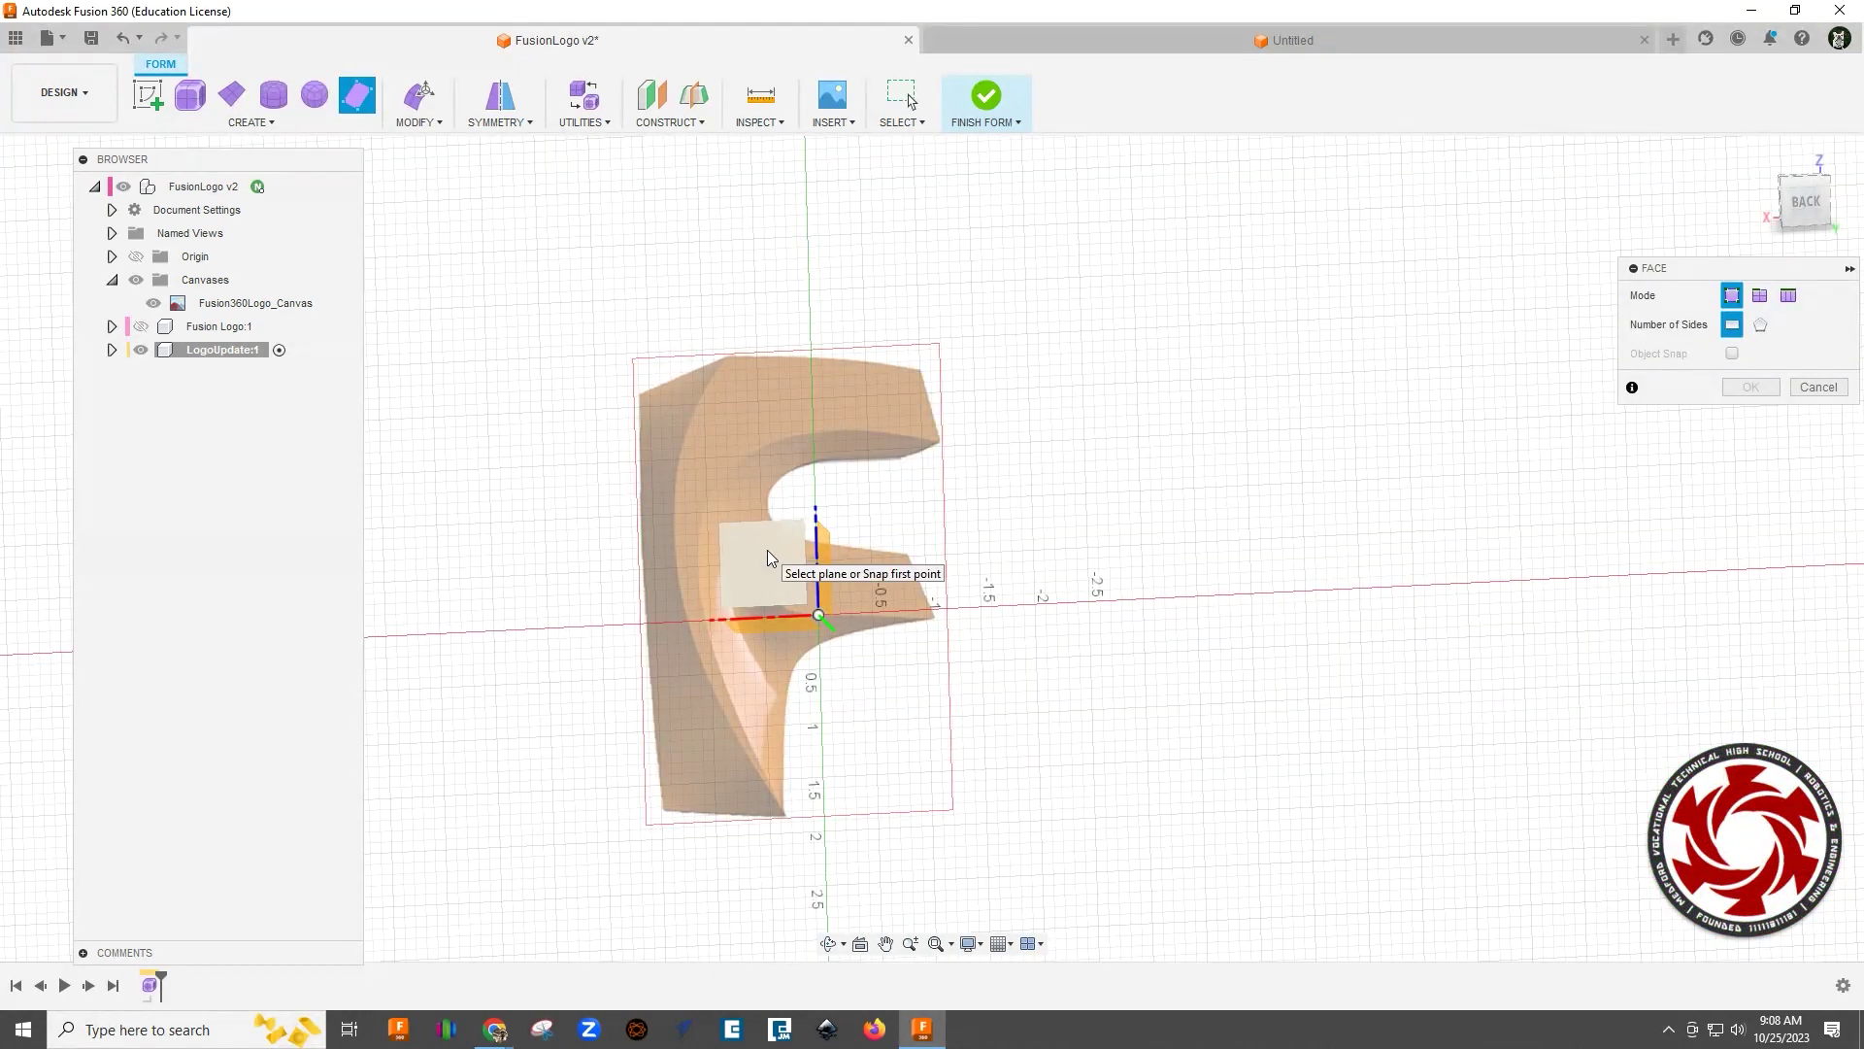
pyautogui.click(767, 557)
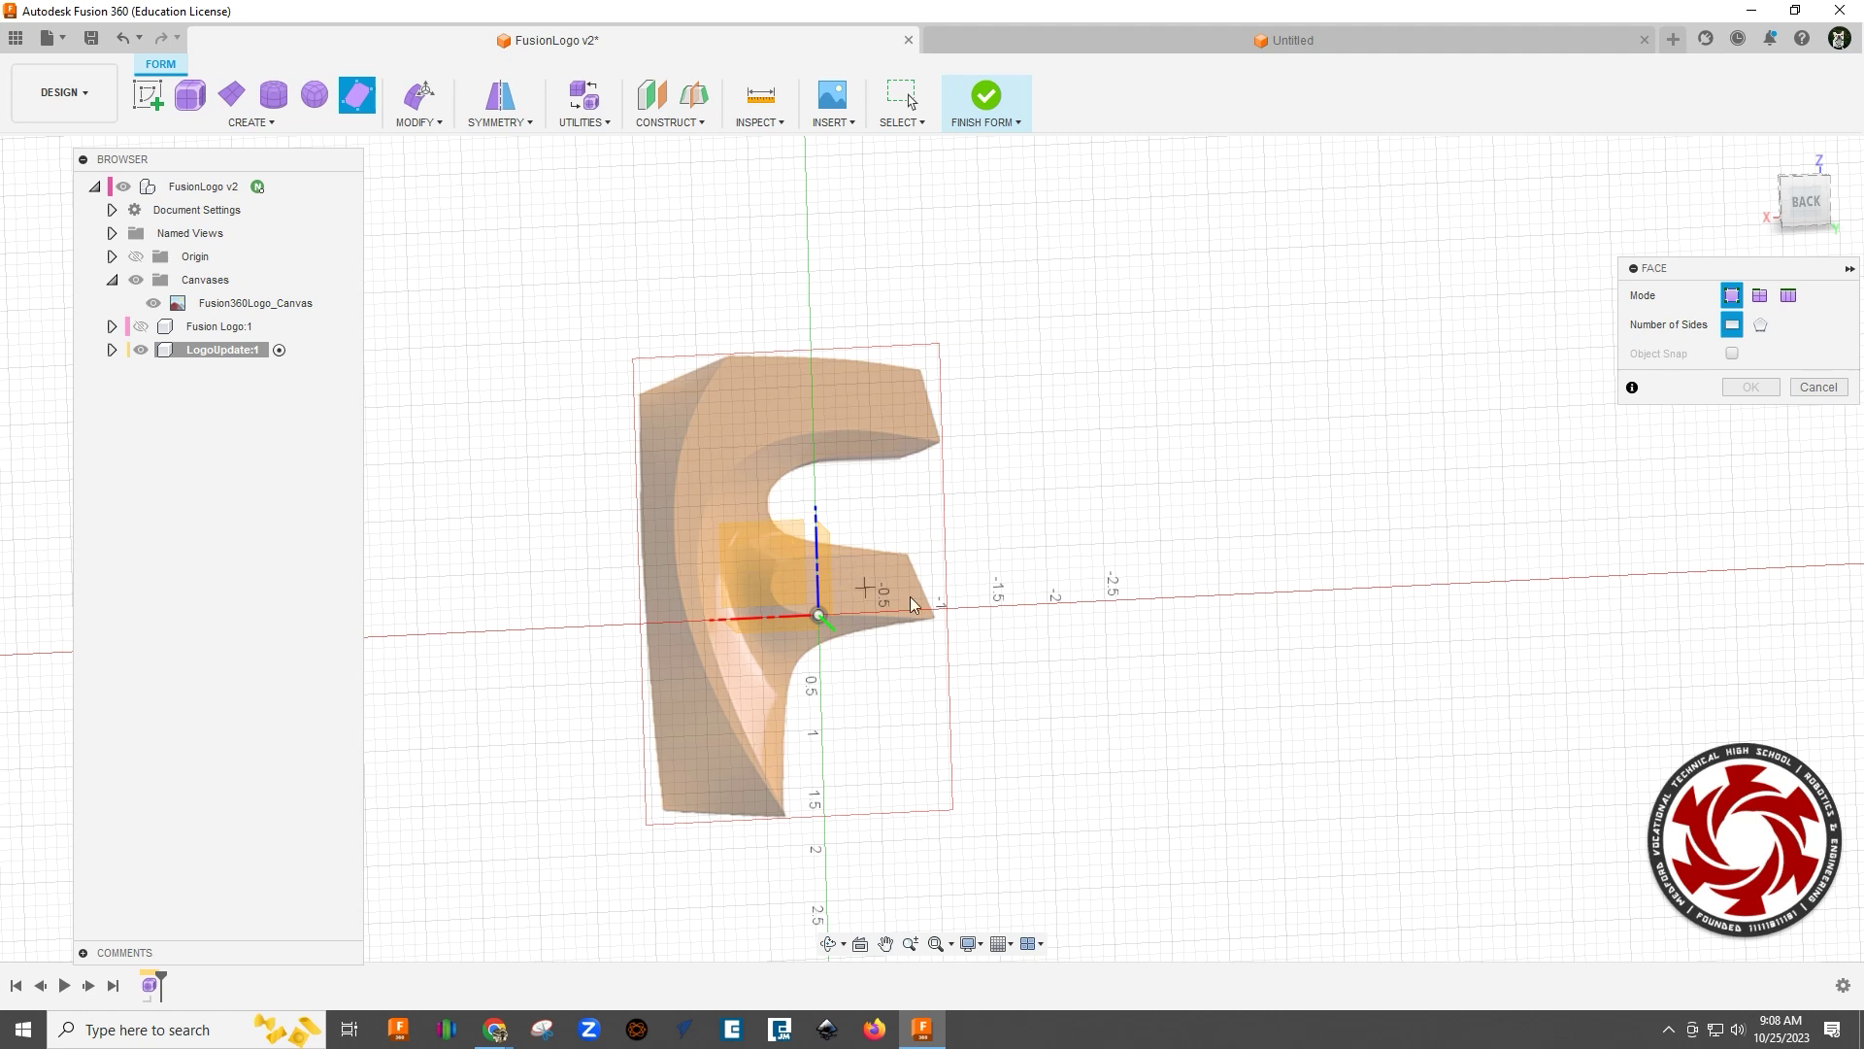
pyautogui.scroll(7, 841, 592)
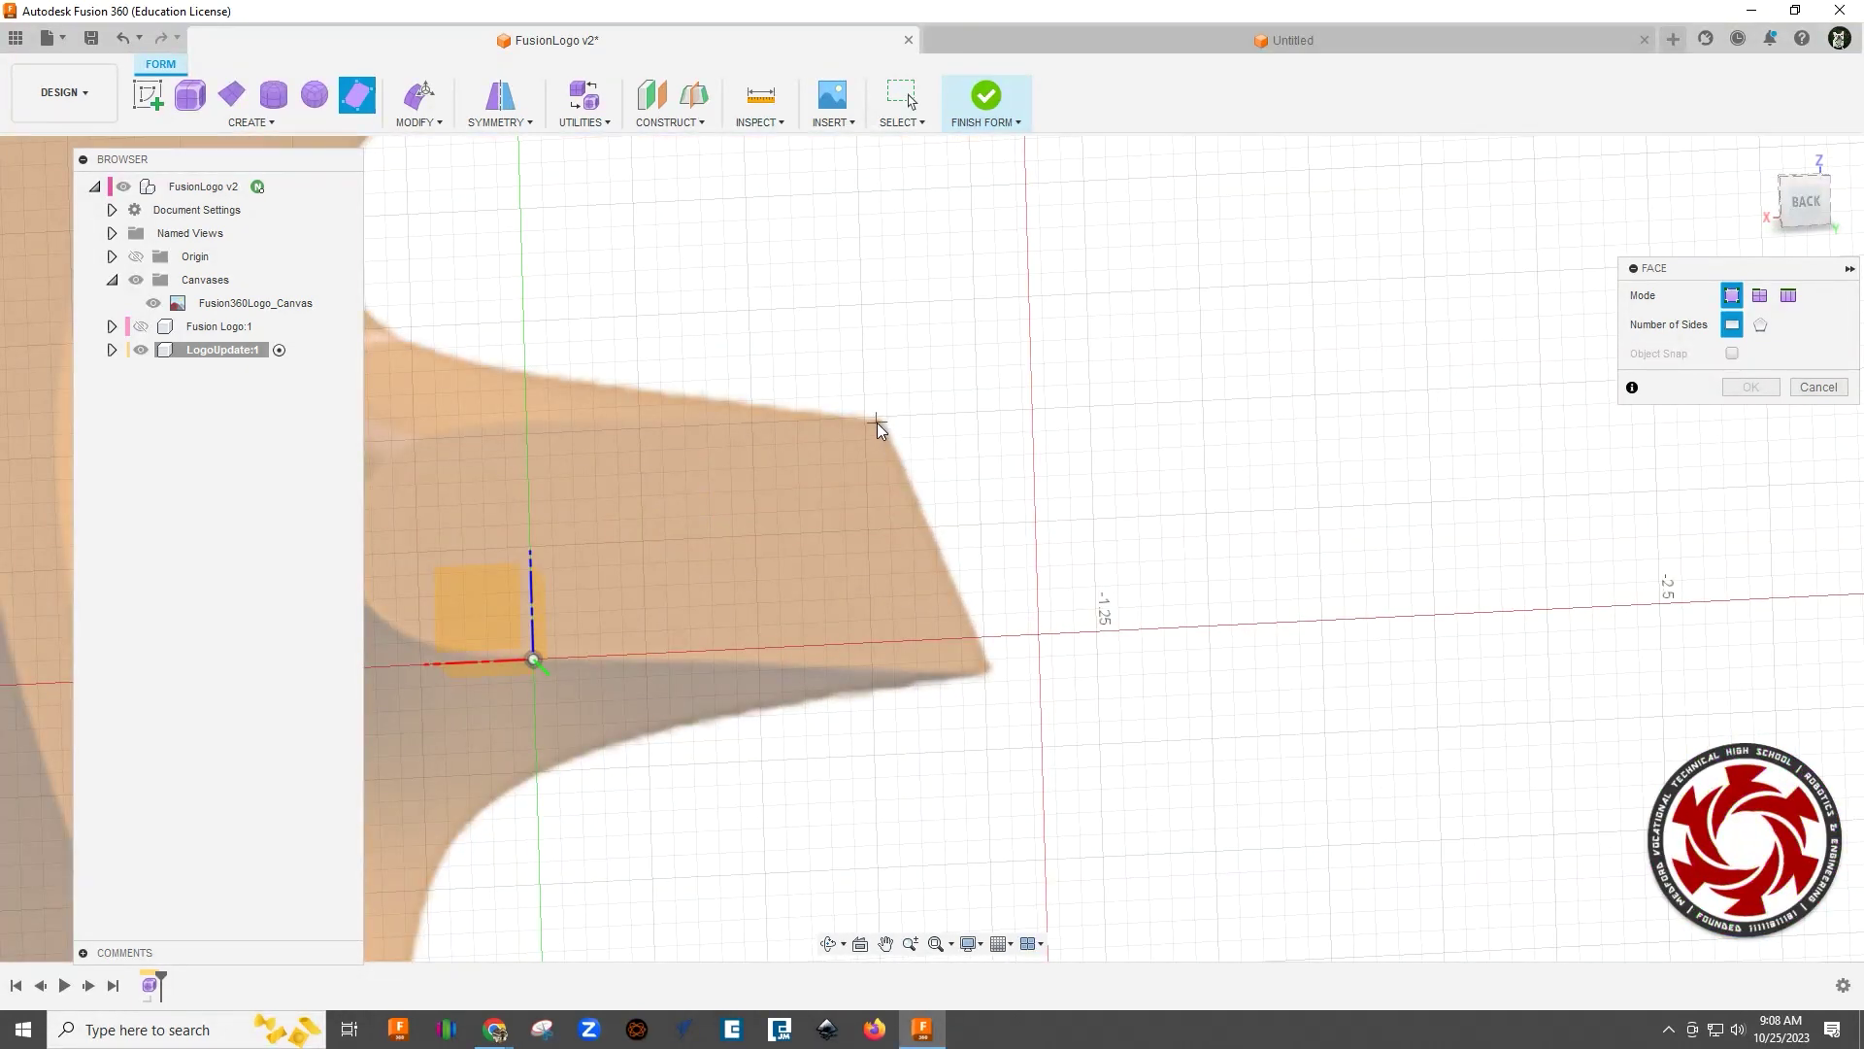
pyautogui.click(693, 419)
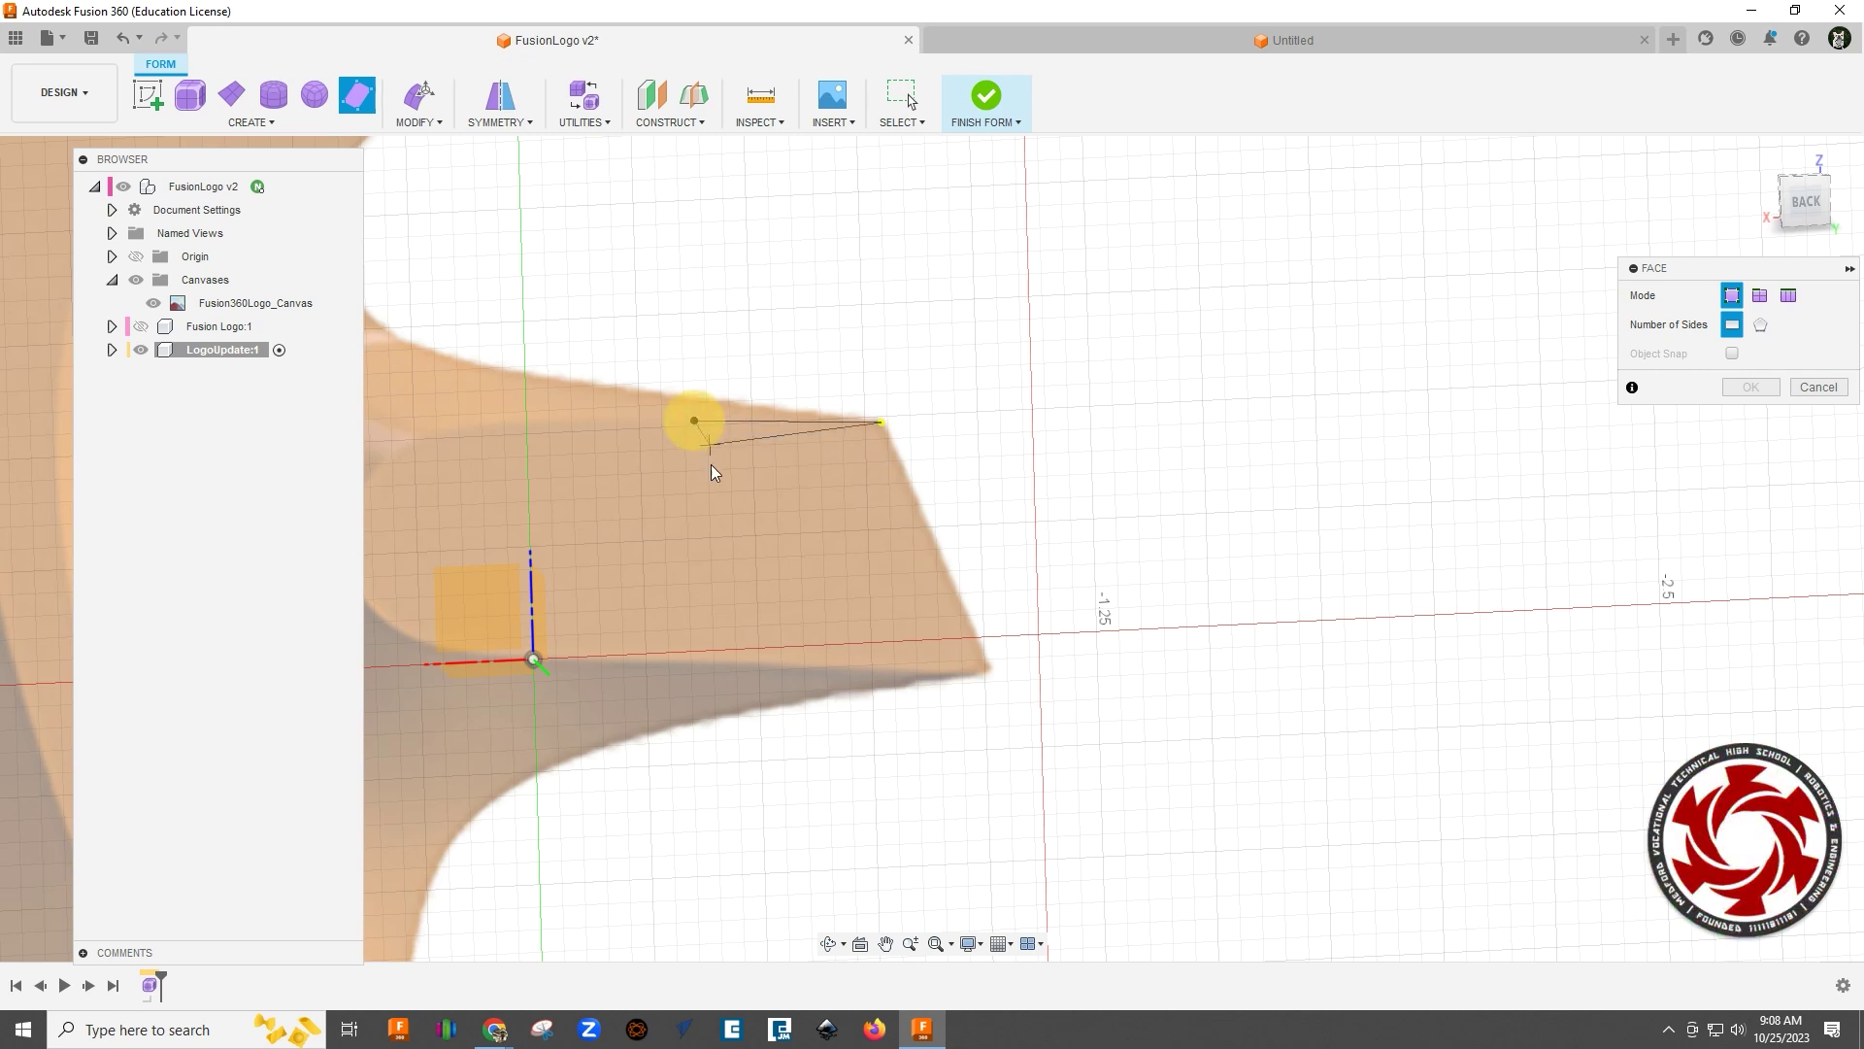
pyautogui.click(767, 668)
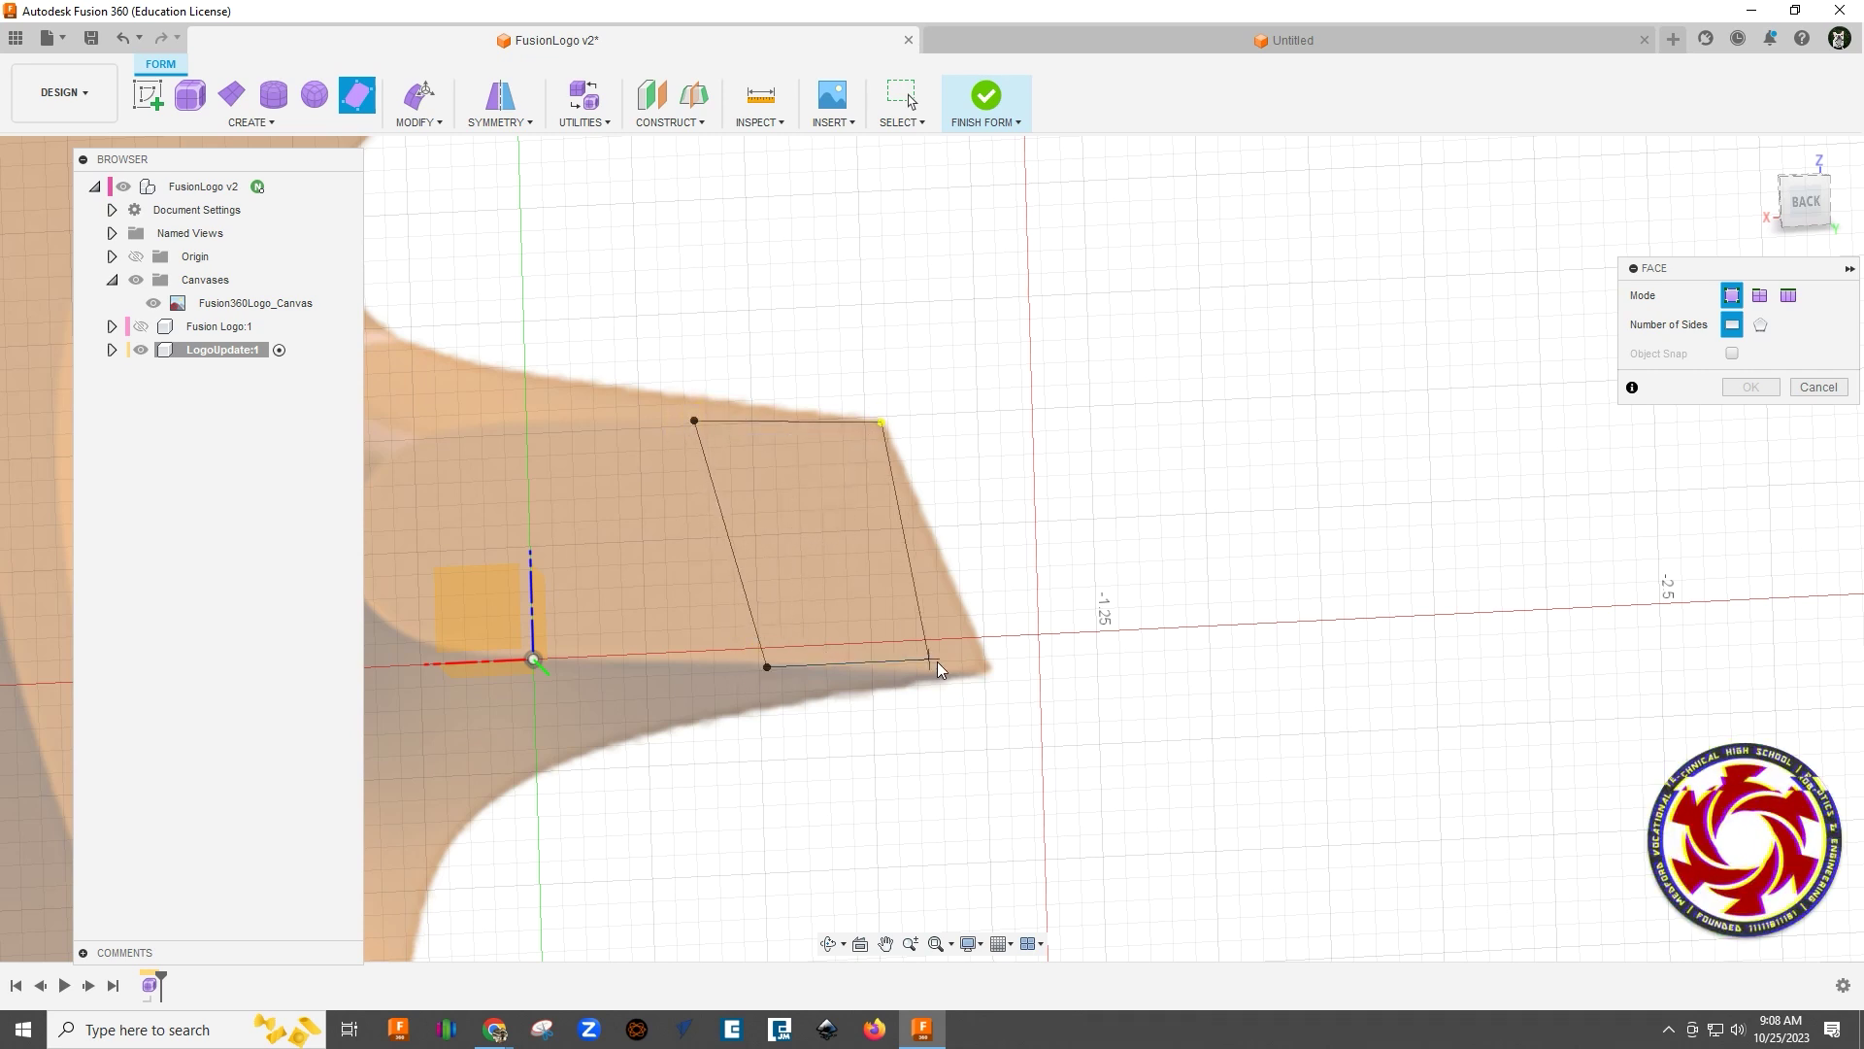
pyautogui.click(990, 670)
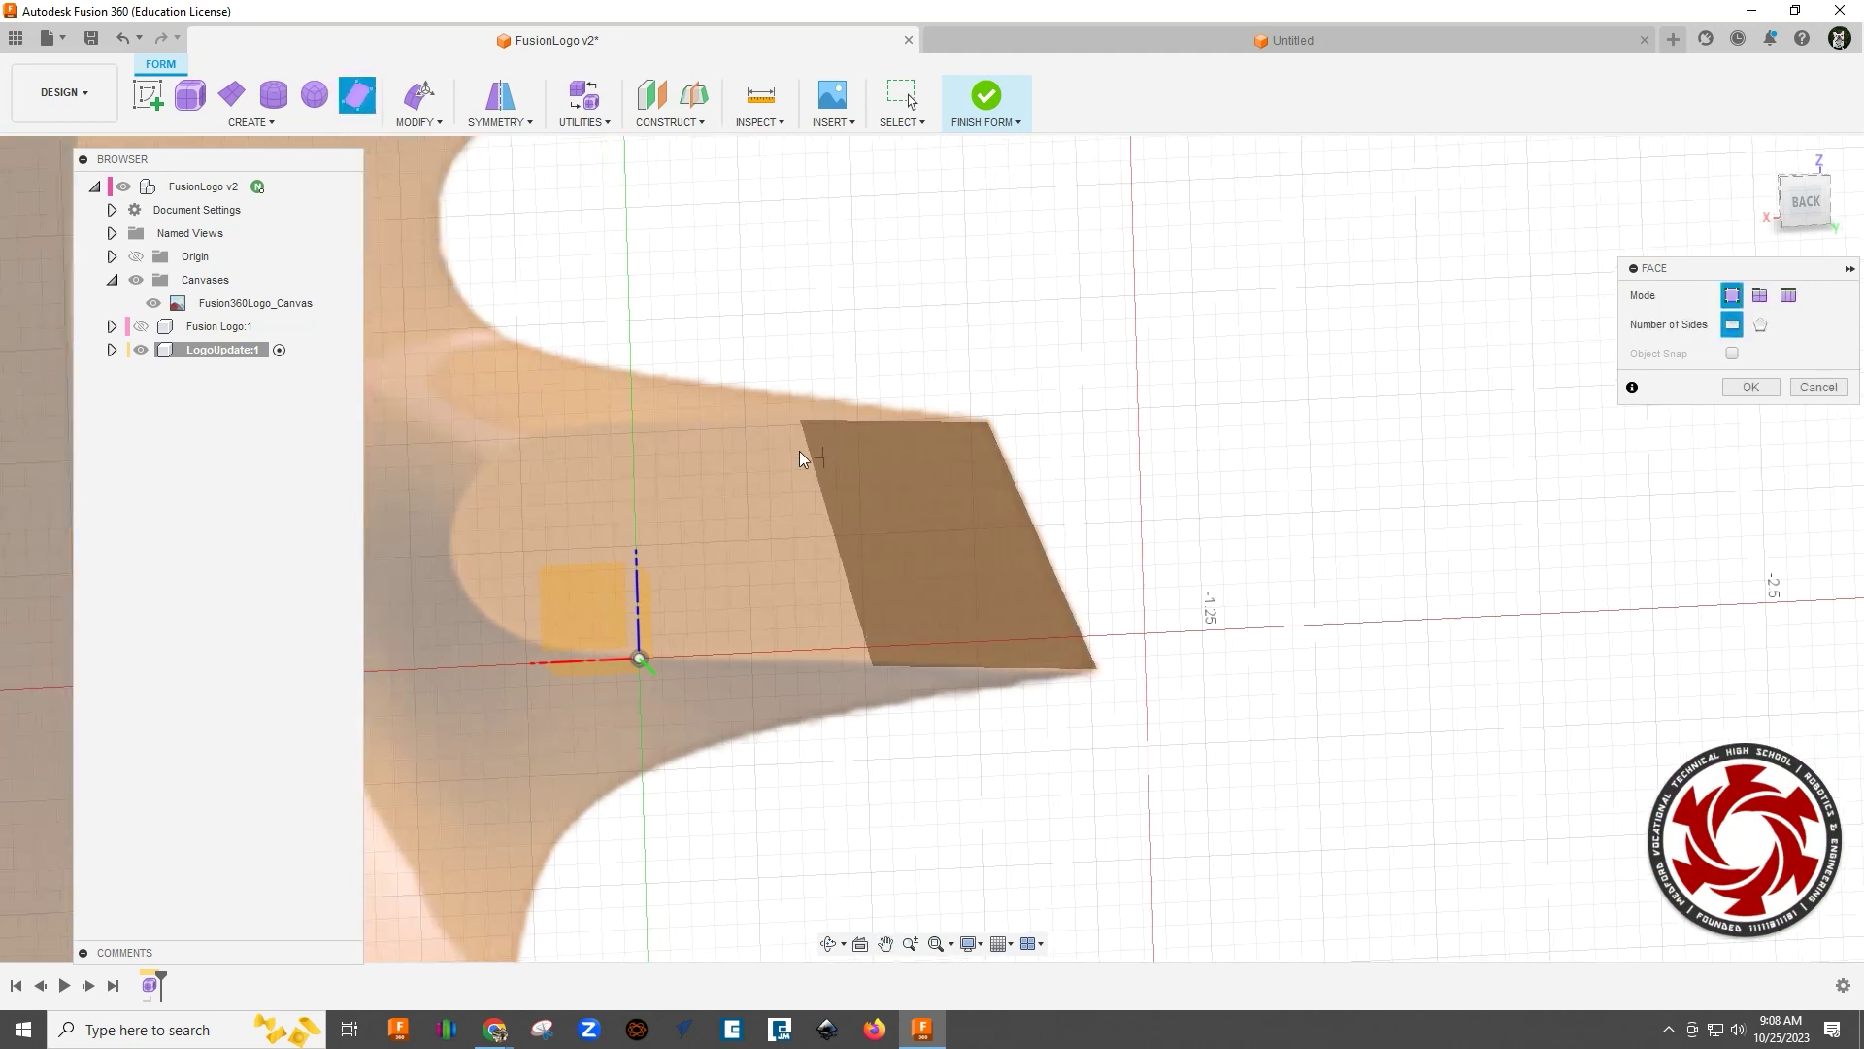
# Step: Add a second four-sided face sharing the first face's inner edge and extending along the middle arm to its rounded end
pyautogui.click(800, 421)
pyautogui.click(629, 420)
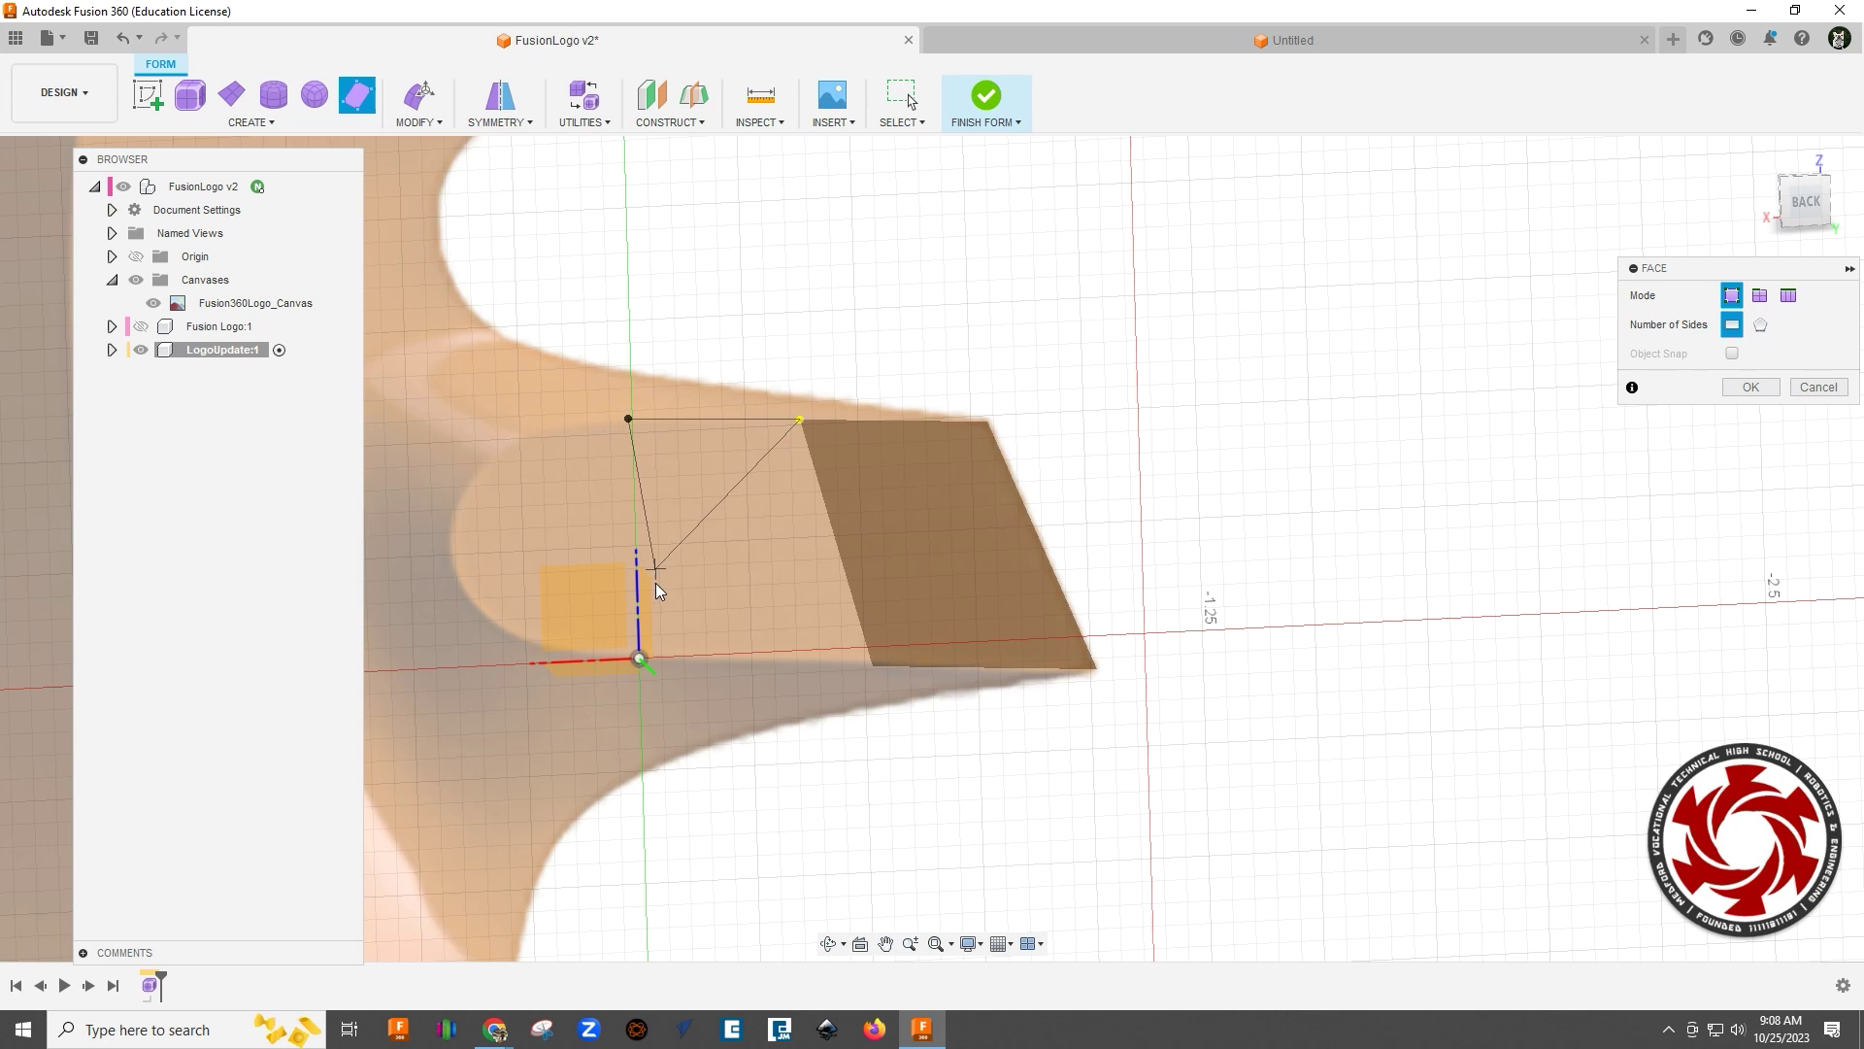
pyautogui.click(663, 657)
pyautogui.click(871, 668)
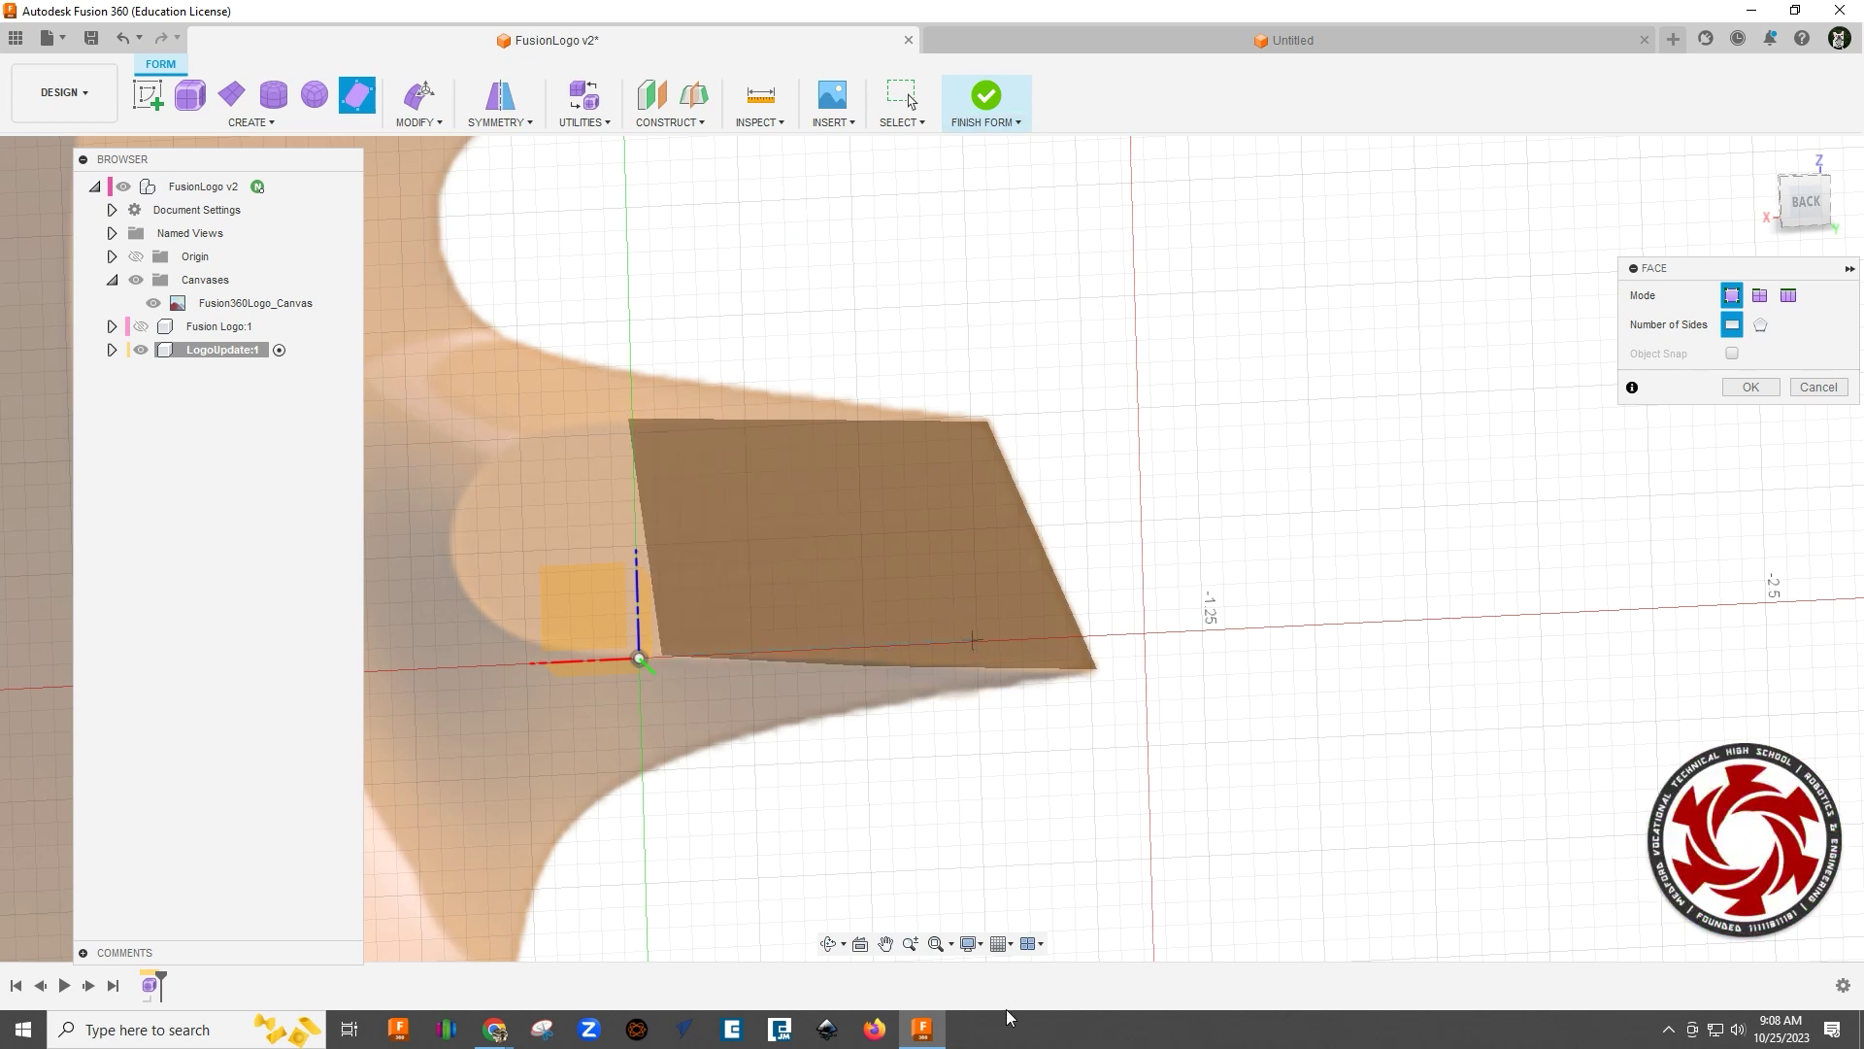
# Step: Set the visual style to Shaded with Visible Edges Only and finish the two faces
pyautogui.click(968, 944)
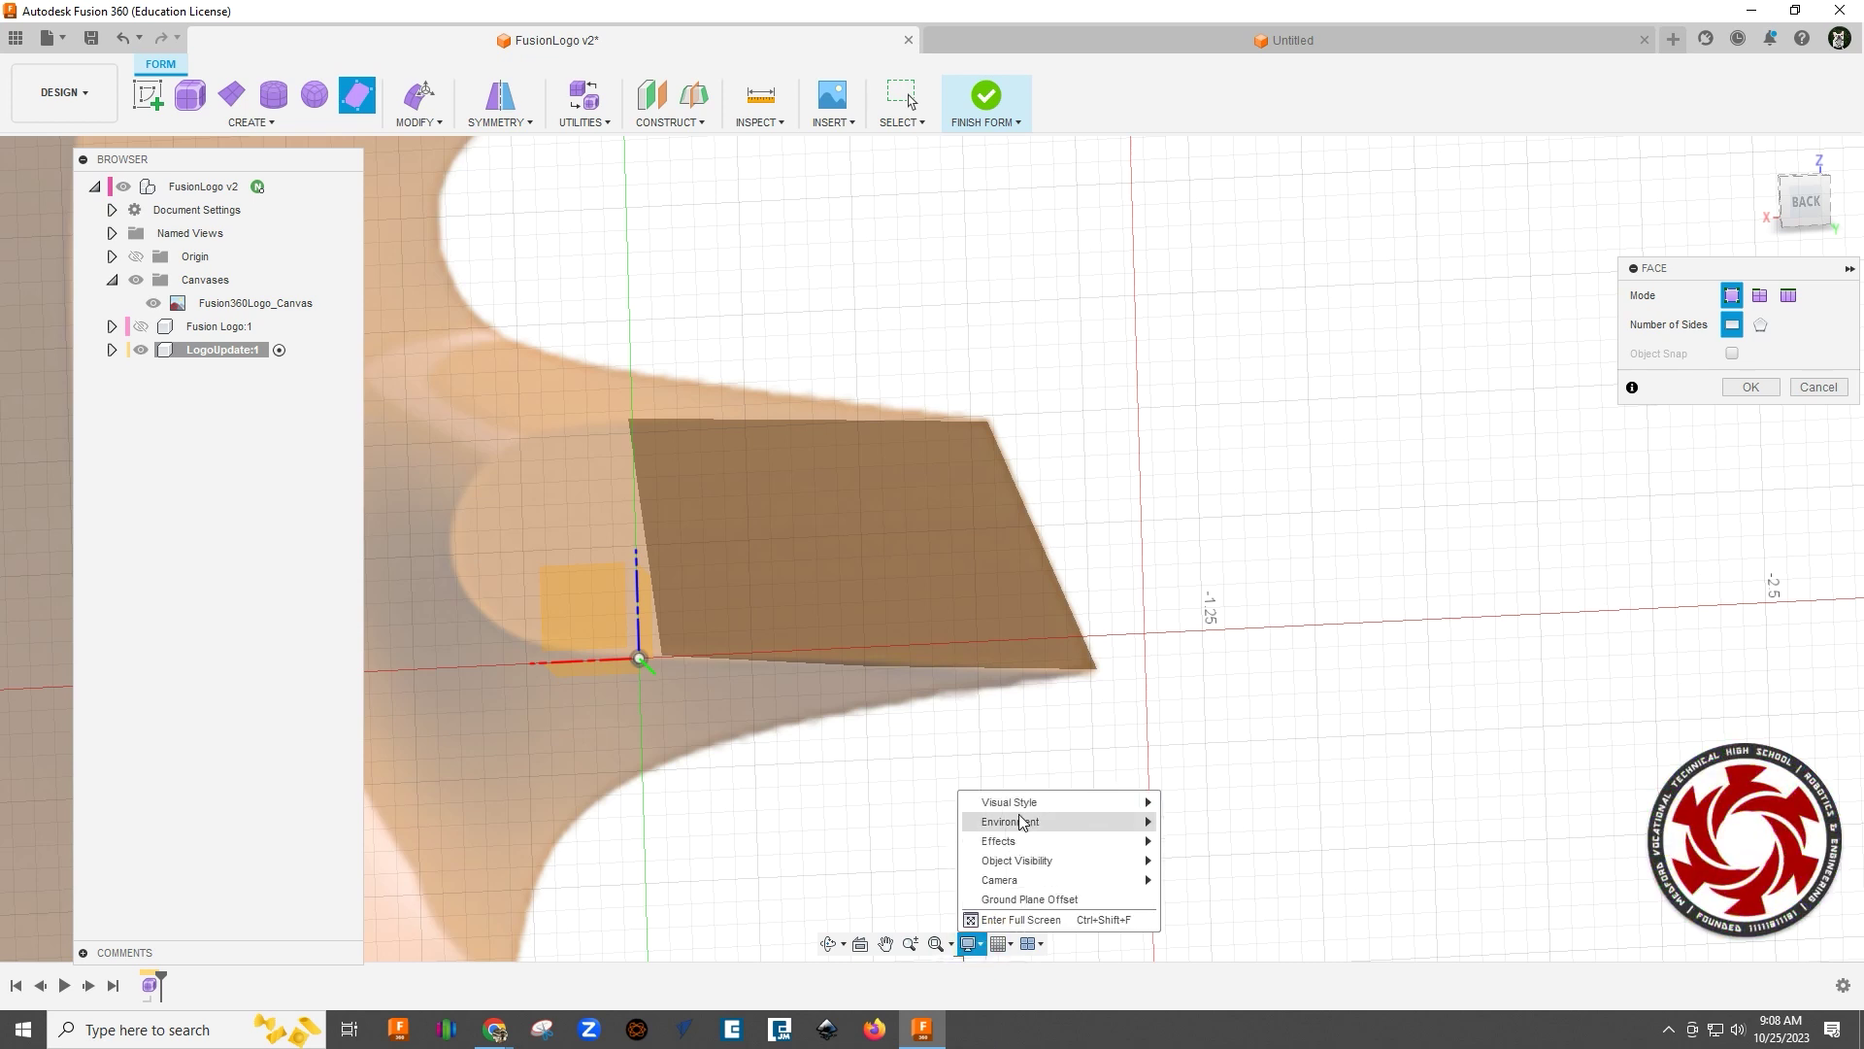
pyautogui.moveTo(1021, 804)
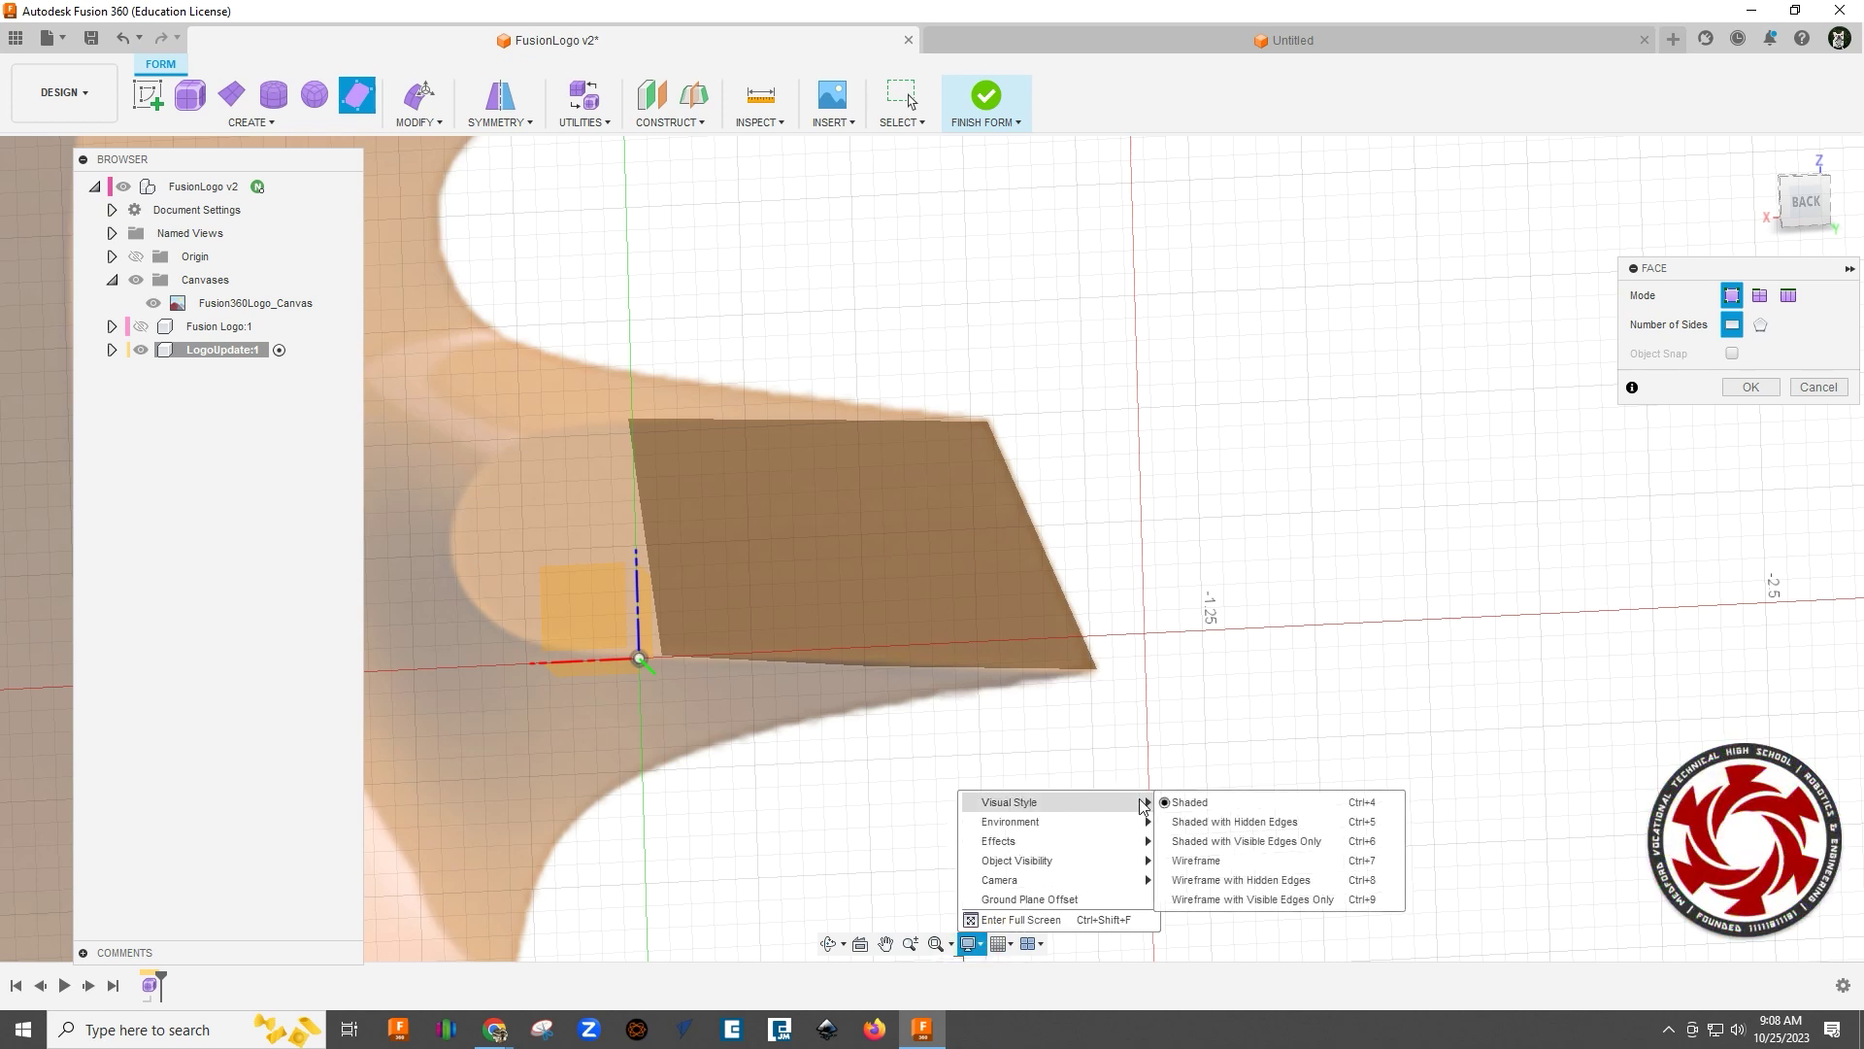
pyautogui.click(1231, 849)
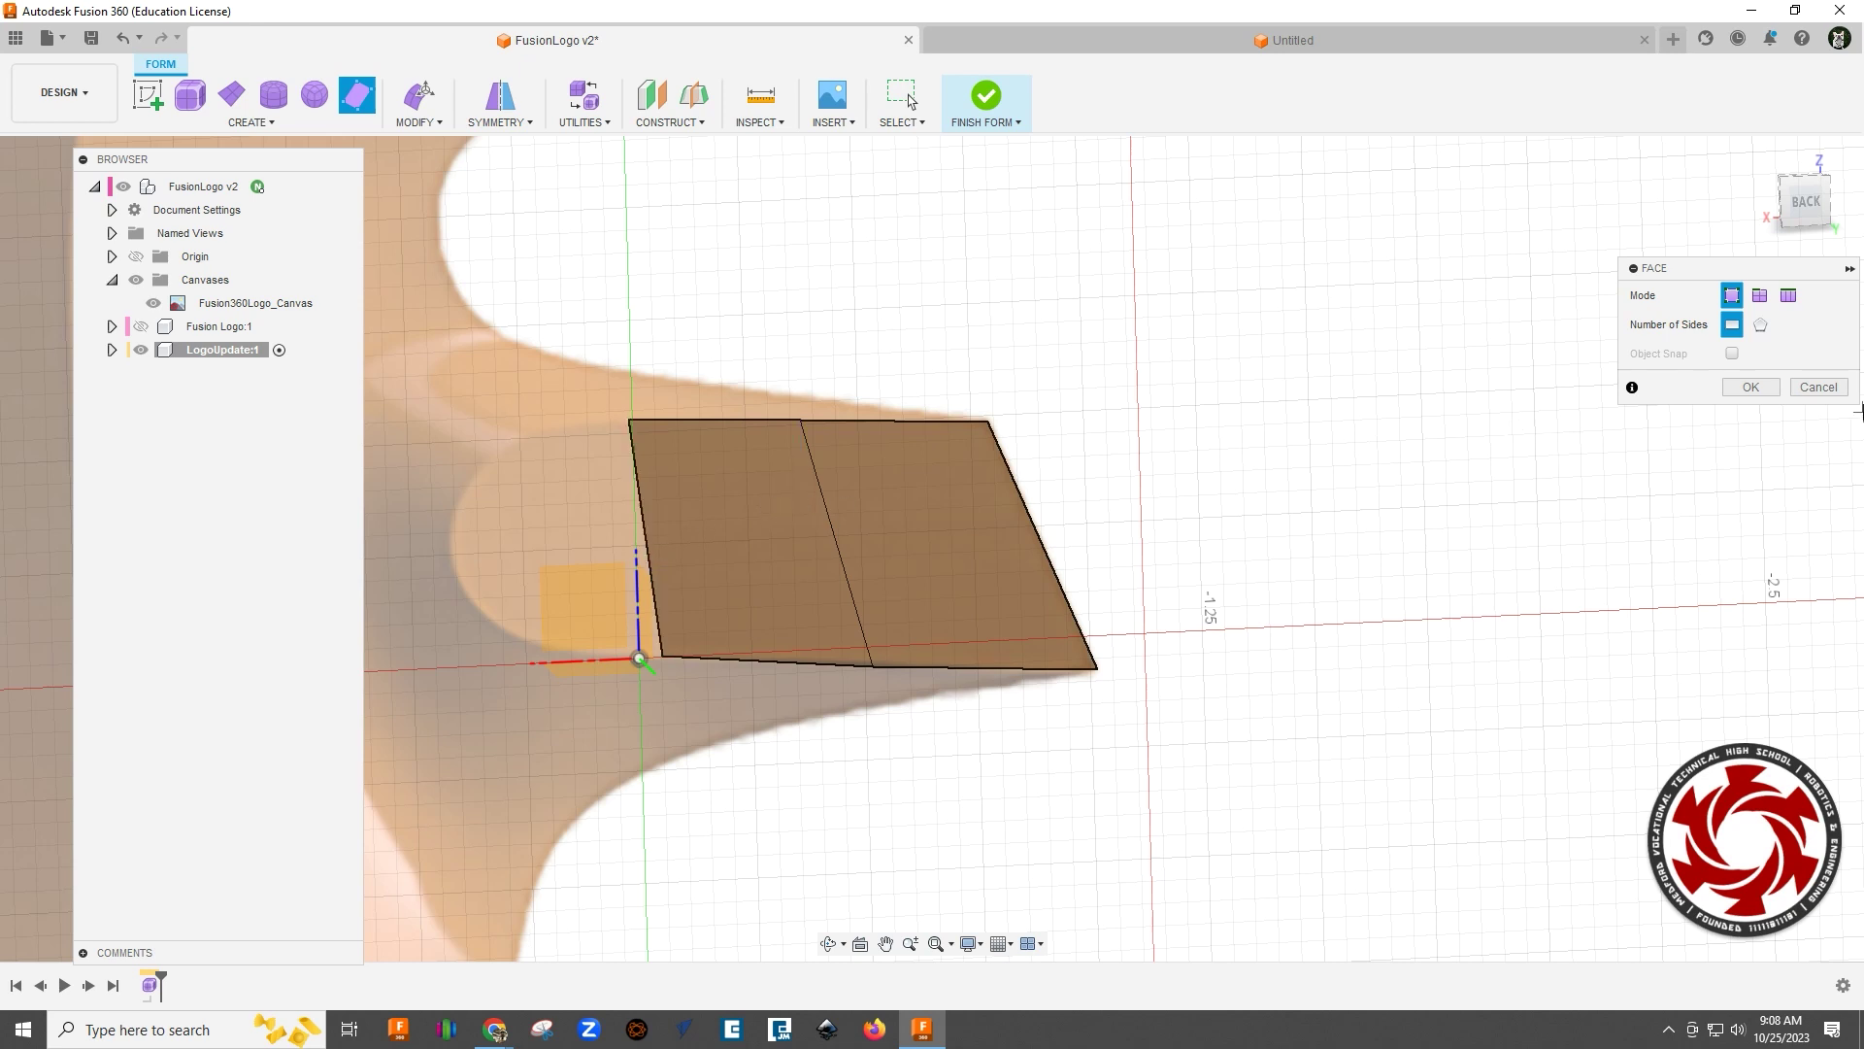
pyautogui.click(1750, 388)
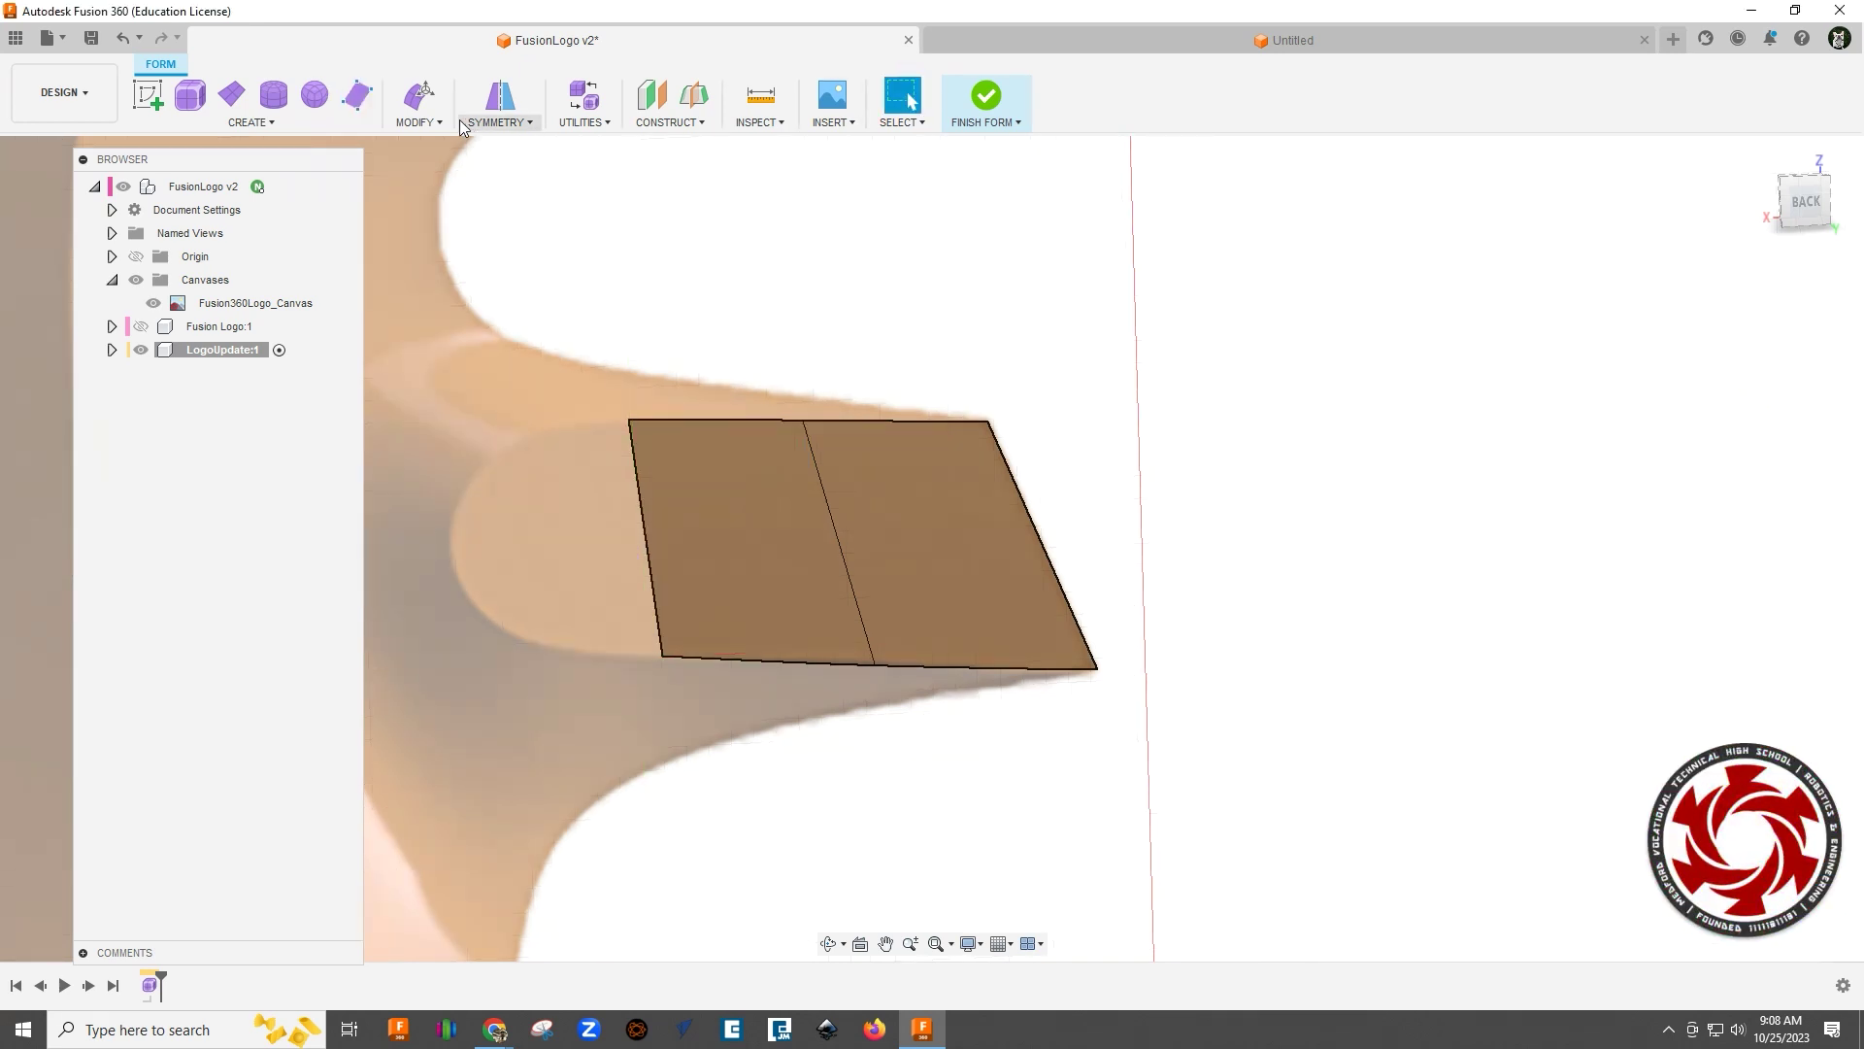
# Step: Insert a lengthwise edge through both faces at location 0.50 from their upper edges, using simple mode on a single side
pyautogui.click(419, 121)
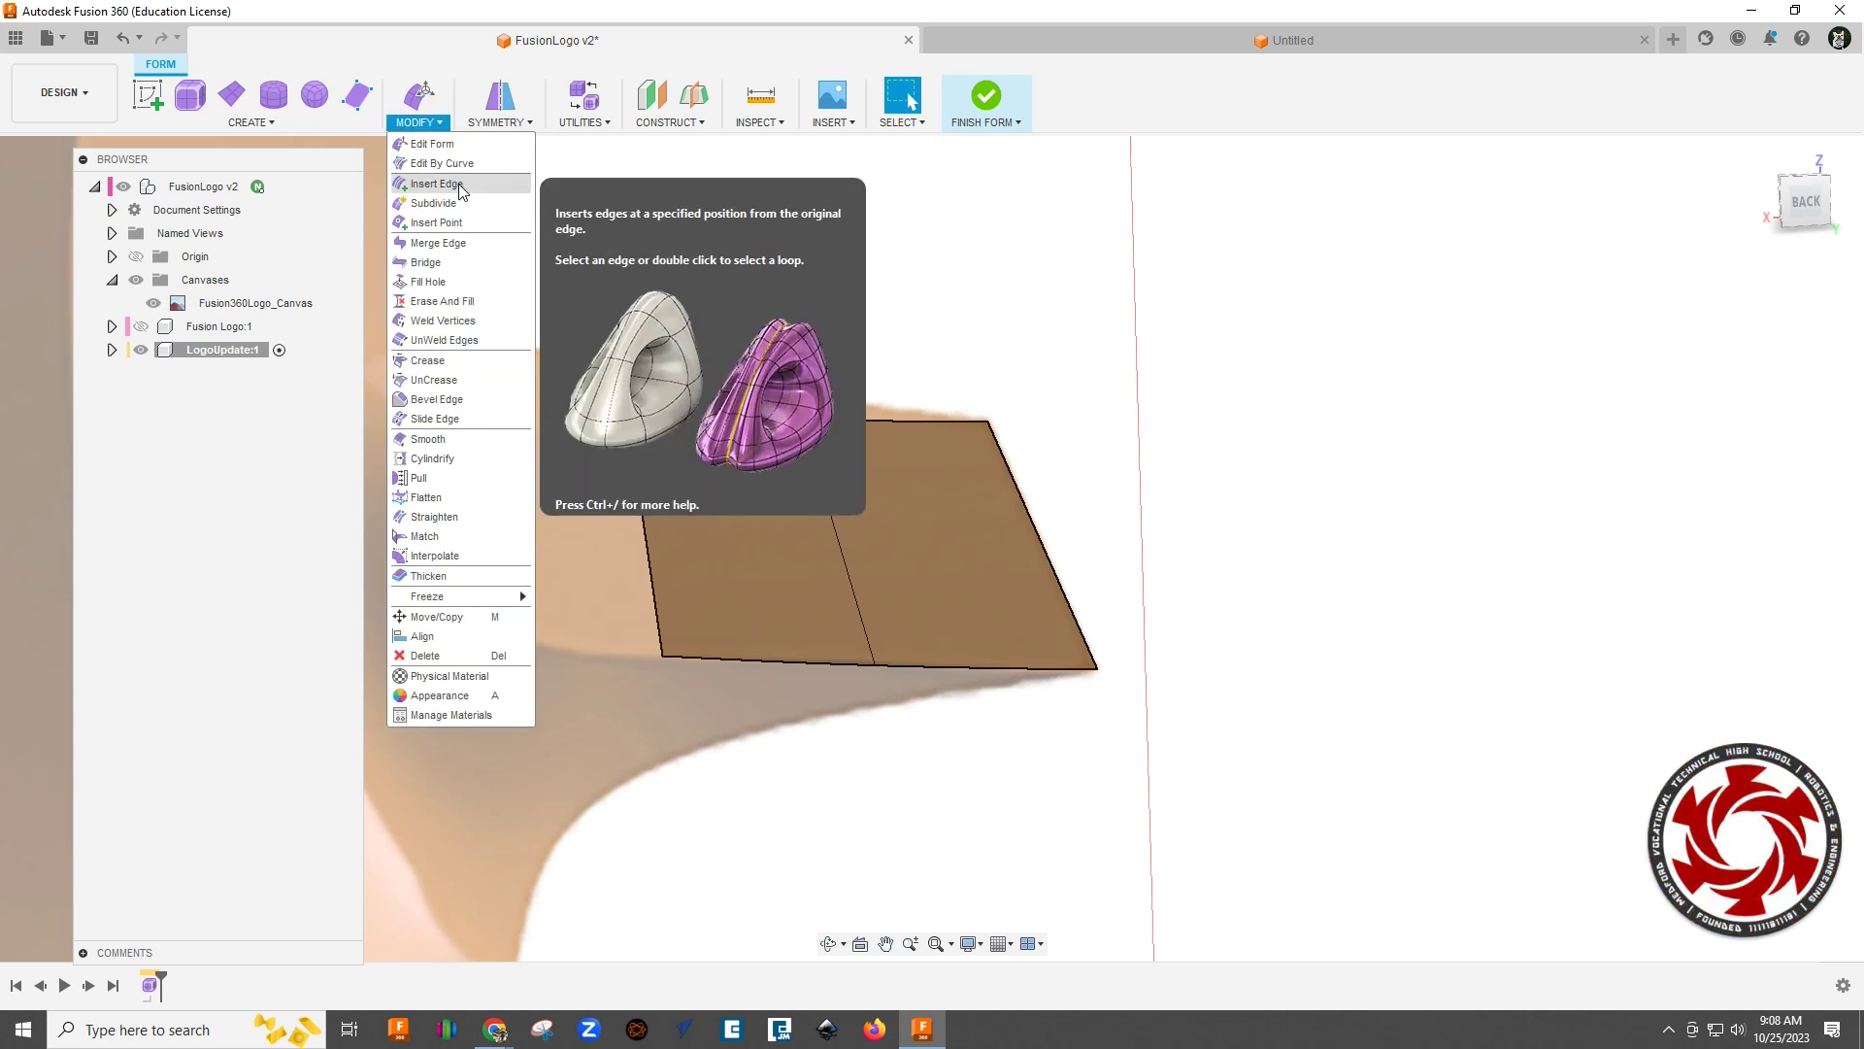
pyautogui.click(459, 184)
pyautogui.click(884, 426)
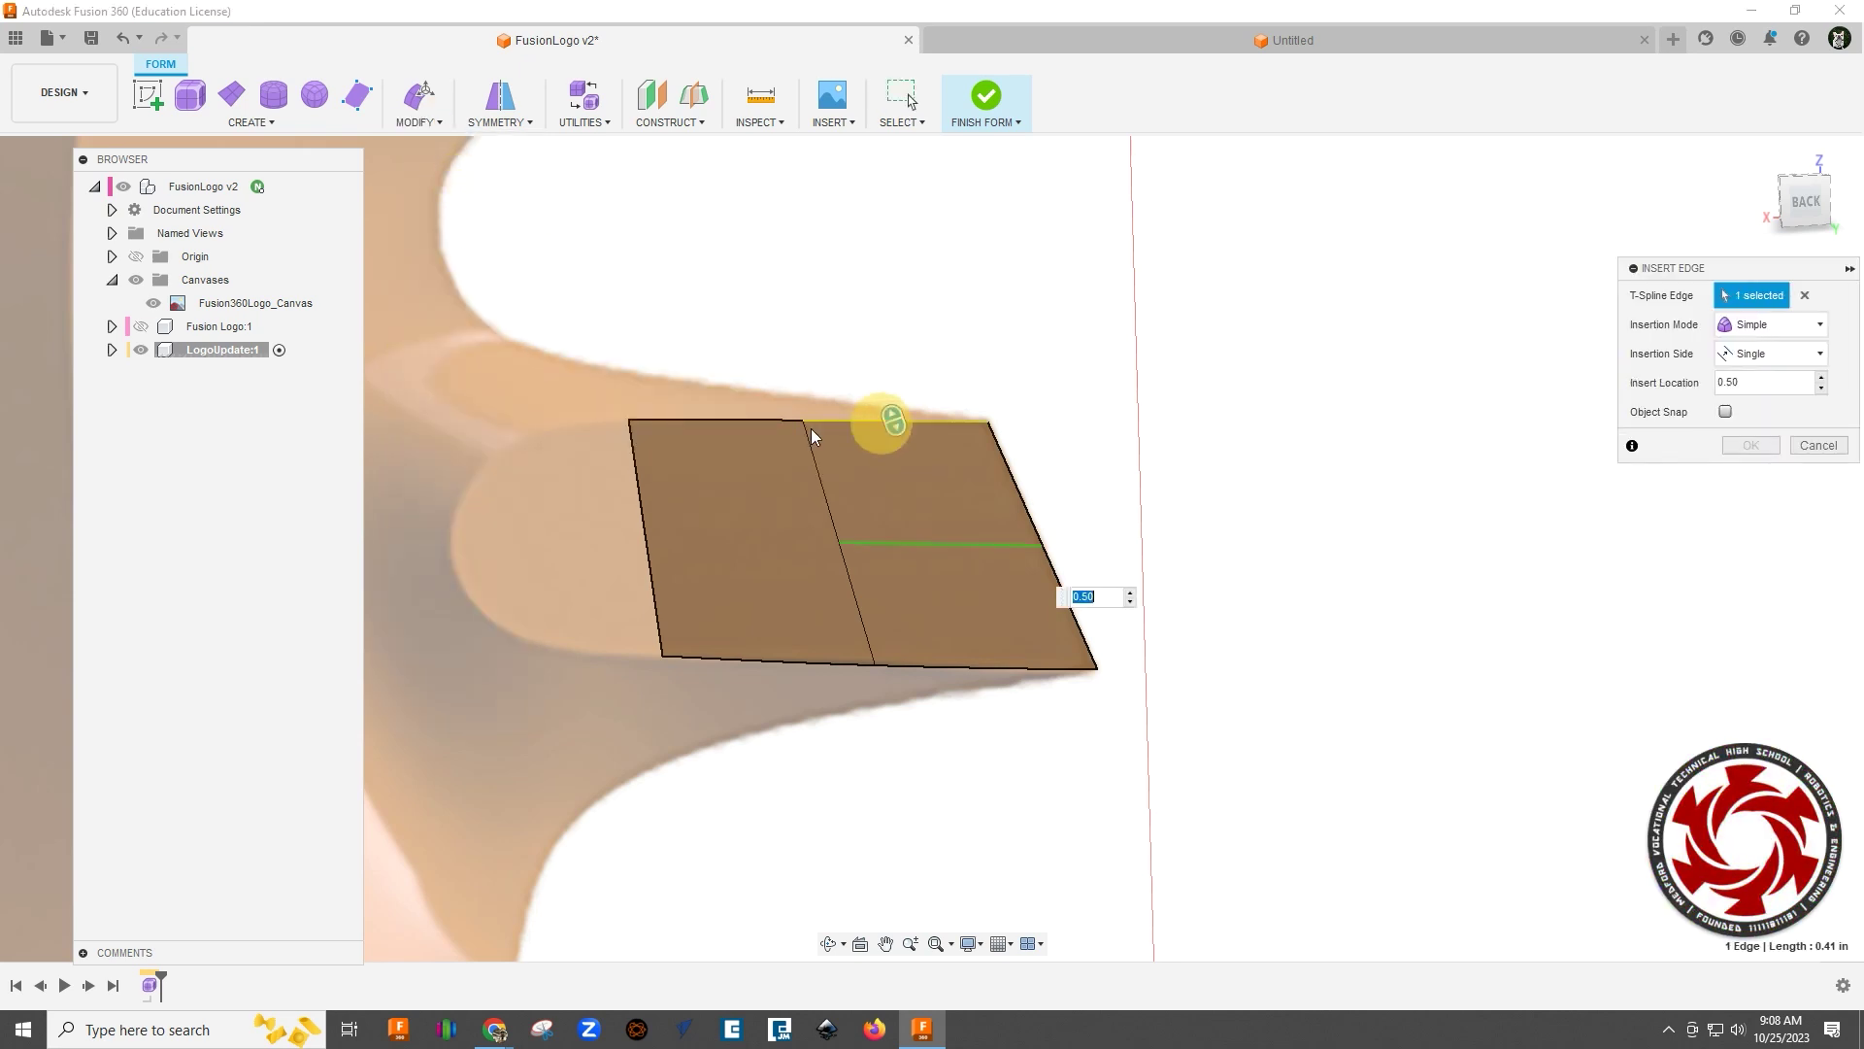
pyautogui.click(753, 423)
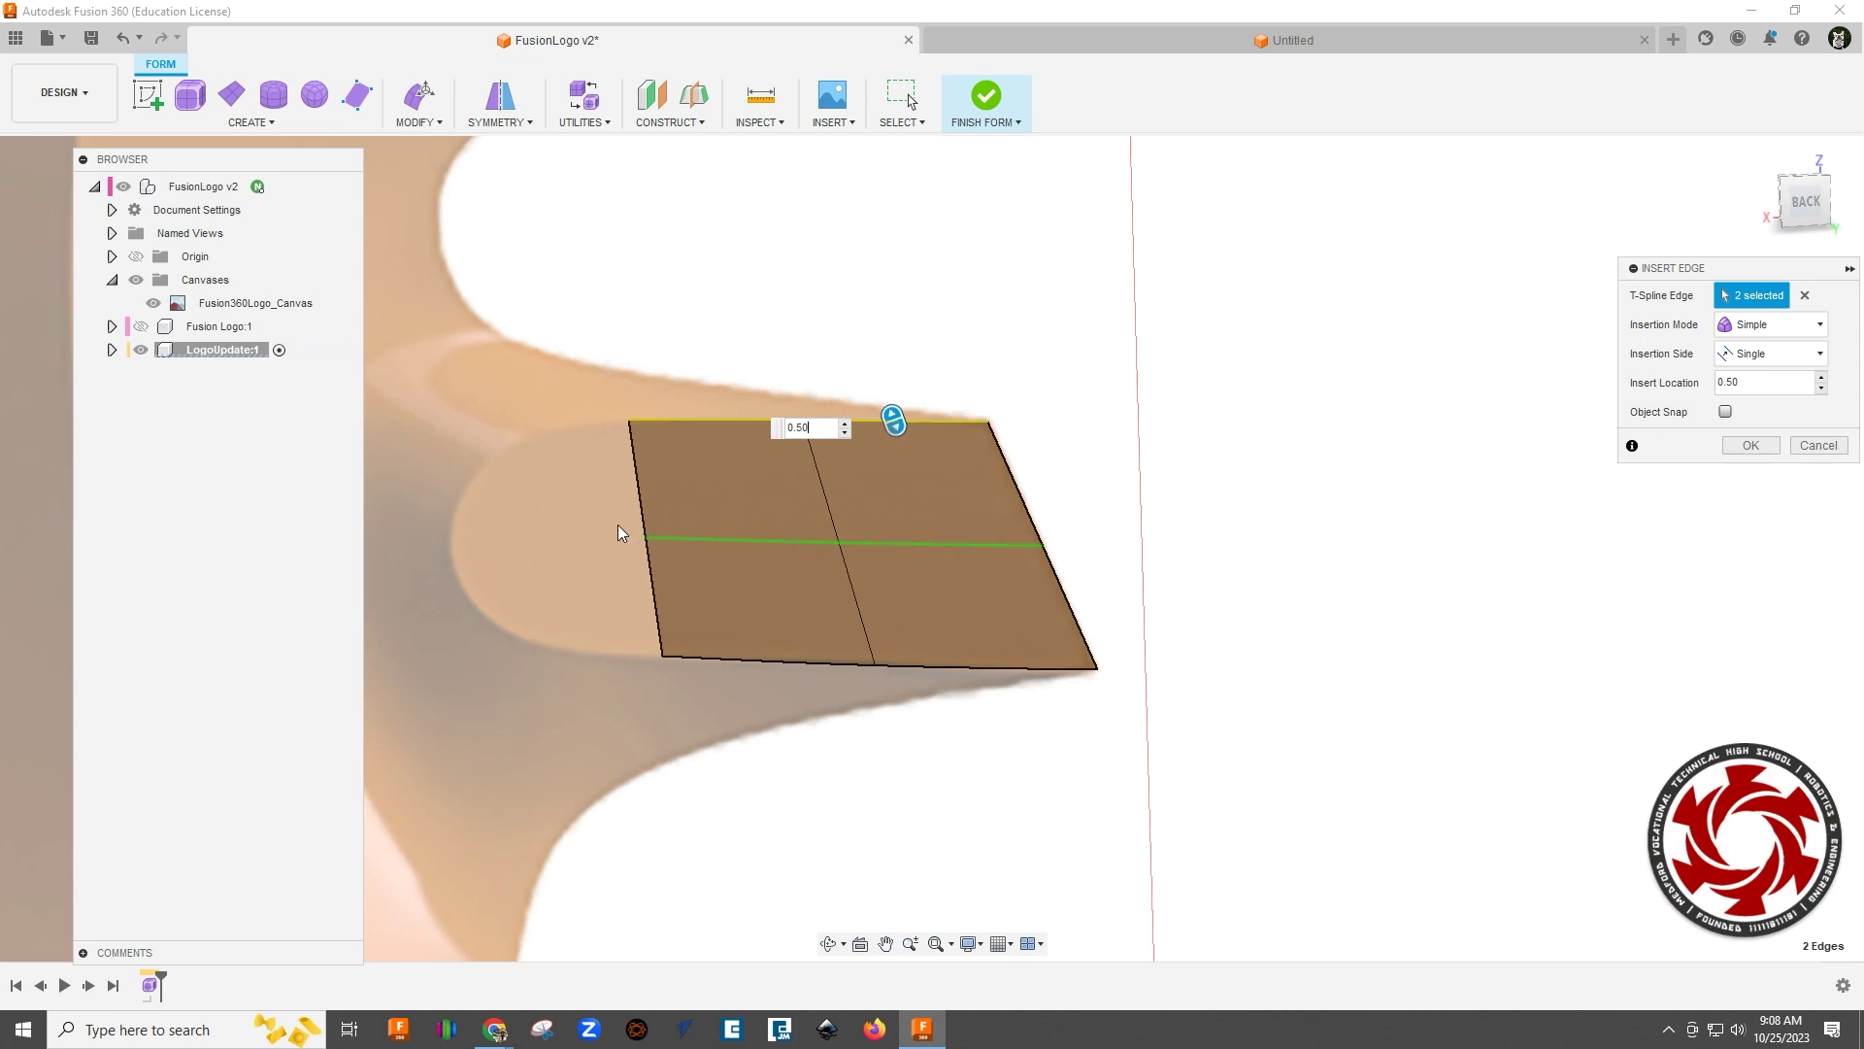
pyautogui.moveTo(894, 417); pyautogui.dragTo(890, 414)
pyautogui.click(1751, 445)
# Step: Draw a triangular face on the same plane from the inner edge's upper half to the rounded outline of the middle arm
pyautogui.scroll(-2, 1040, 497)
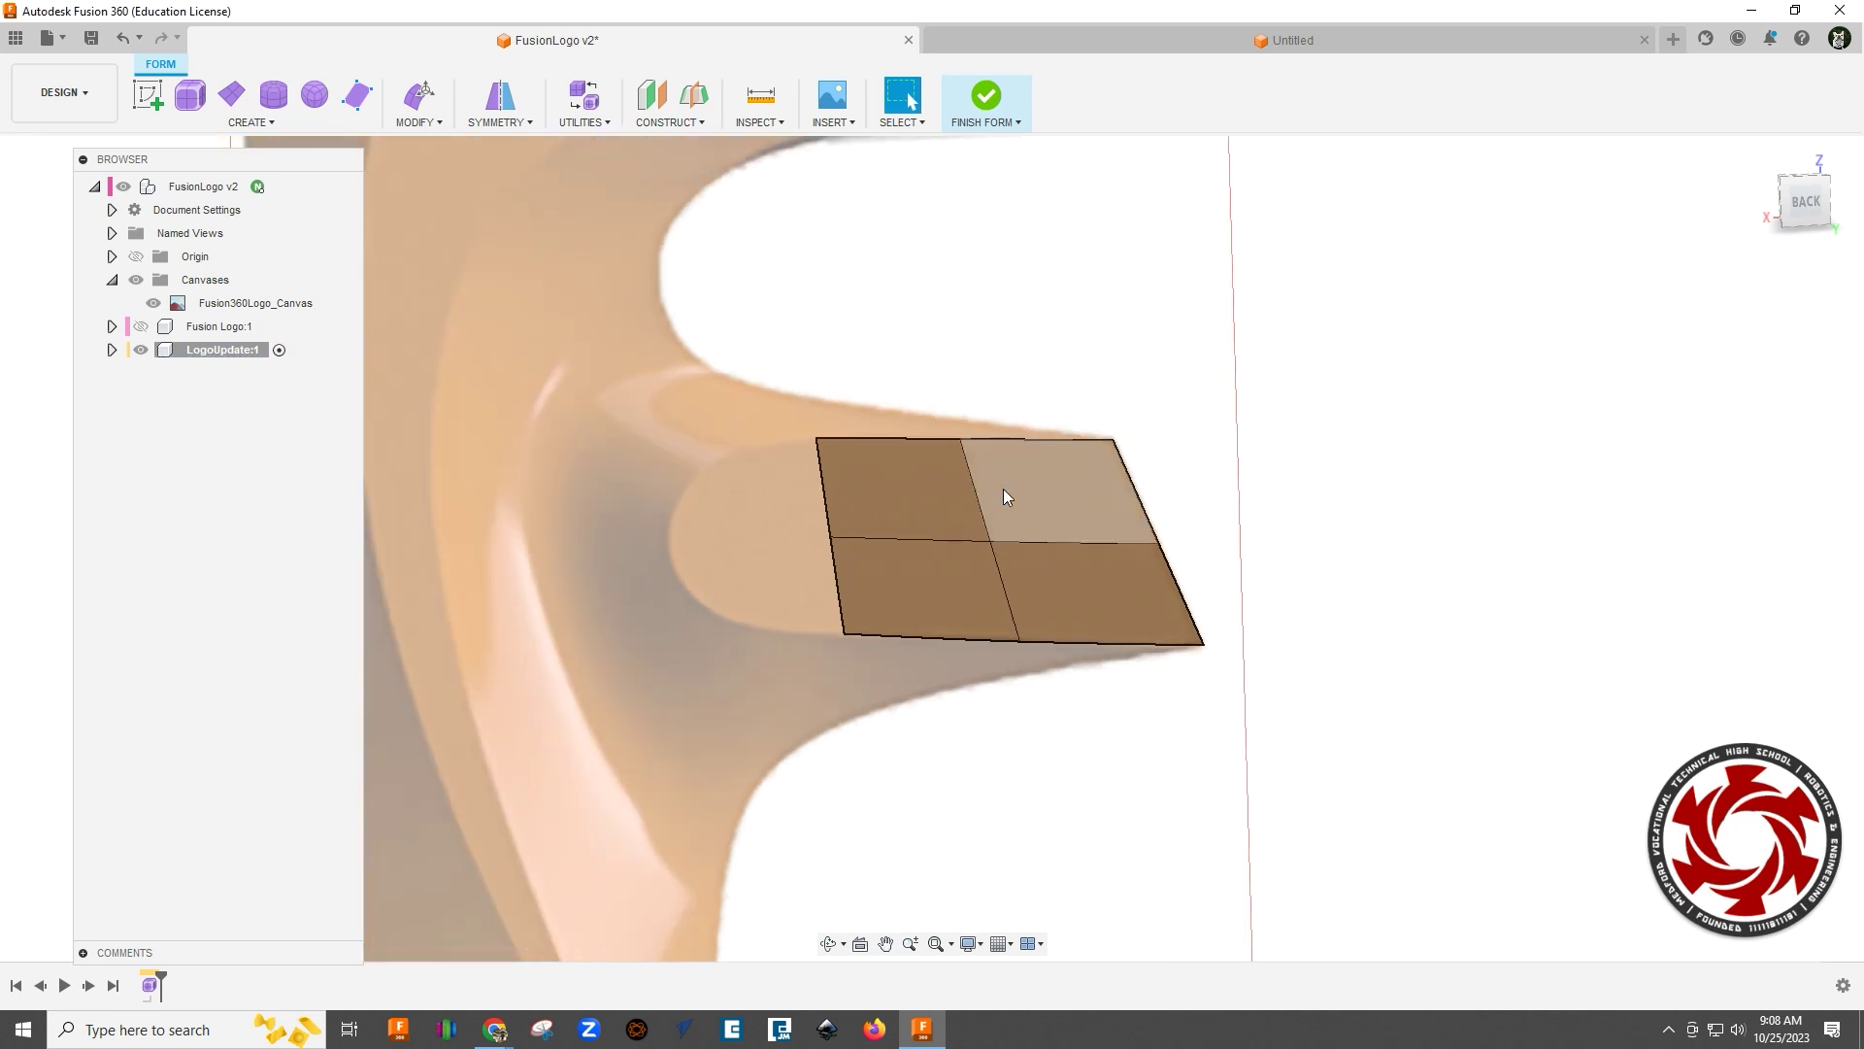
pyautogui.scroll(4, 1004, 488)
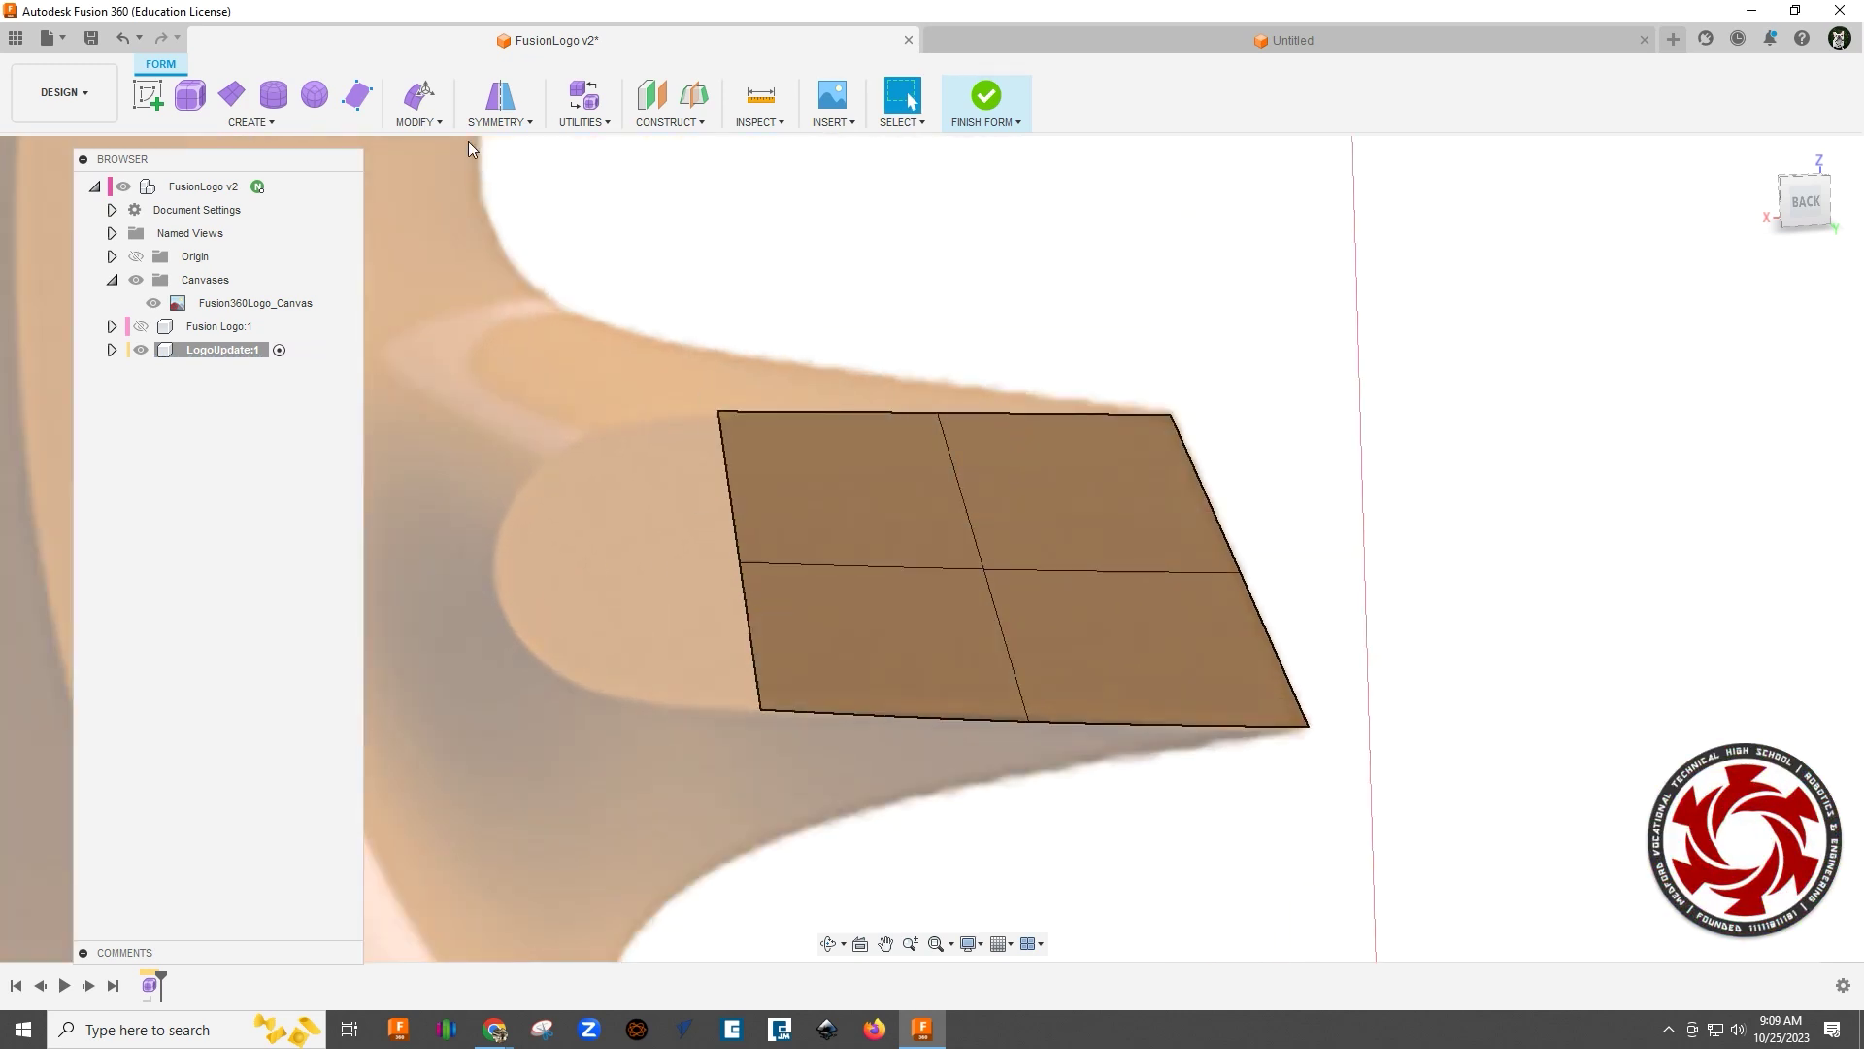
pyautogui.click(358, 94)
pyautogui.click(695, 664)
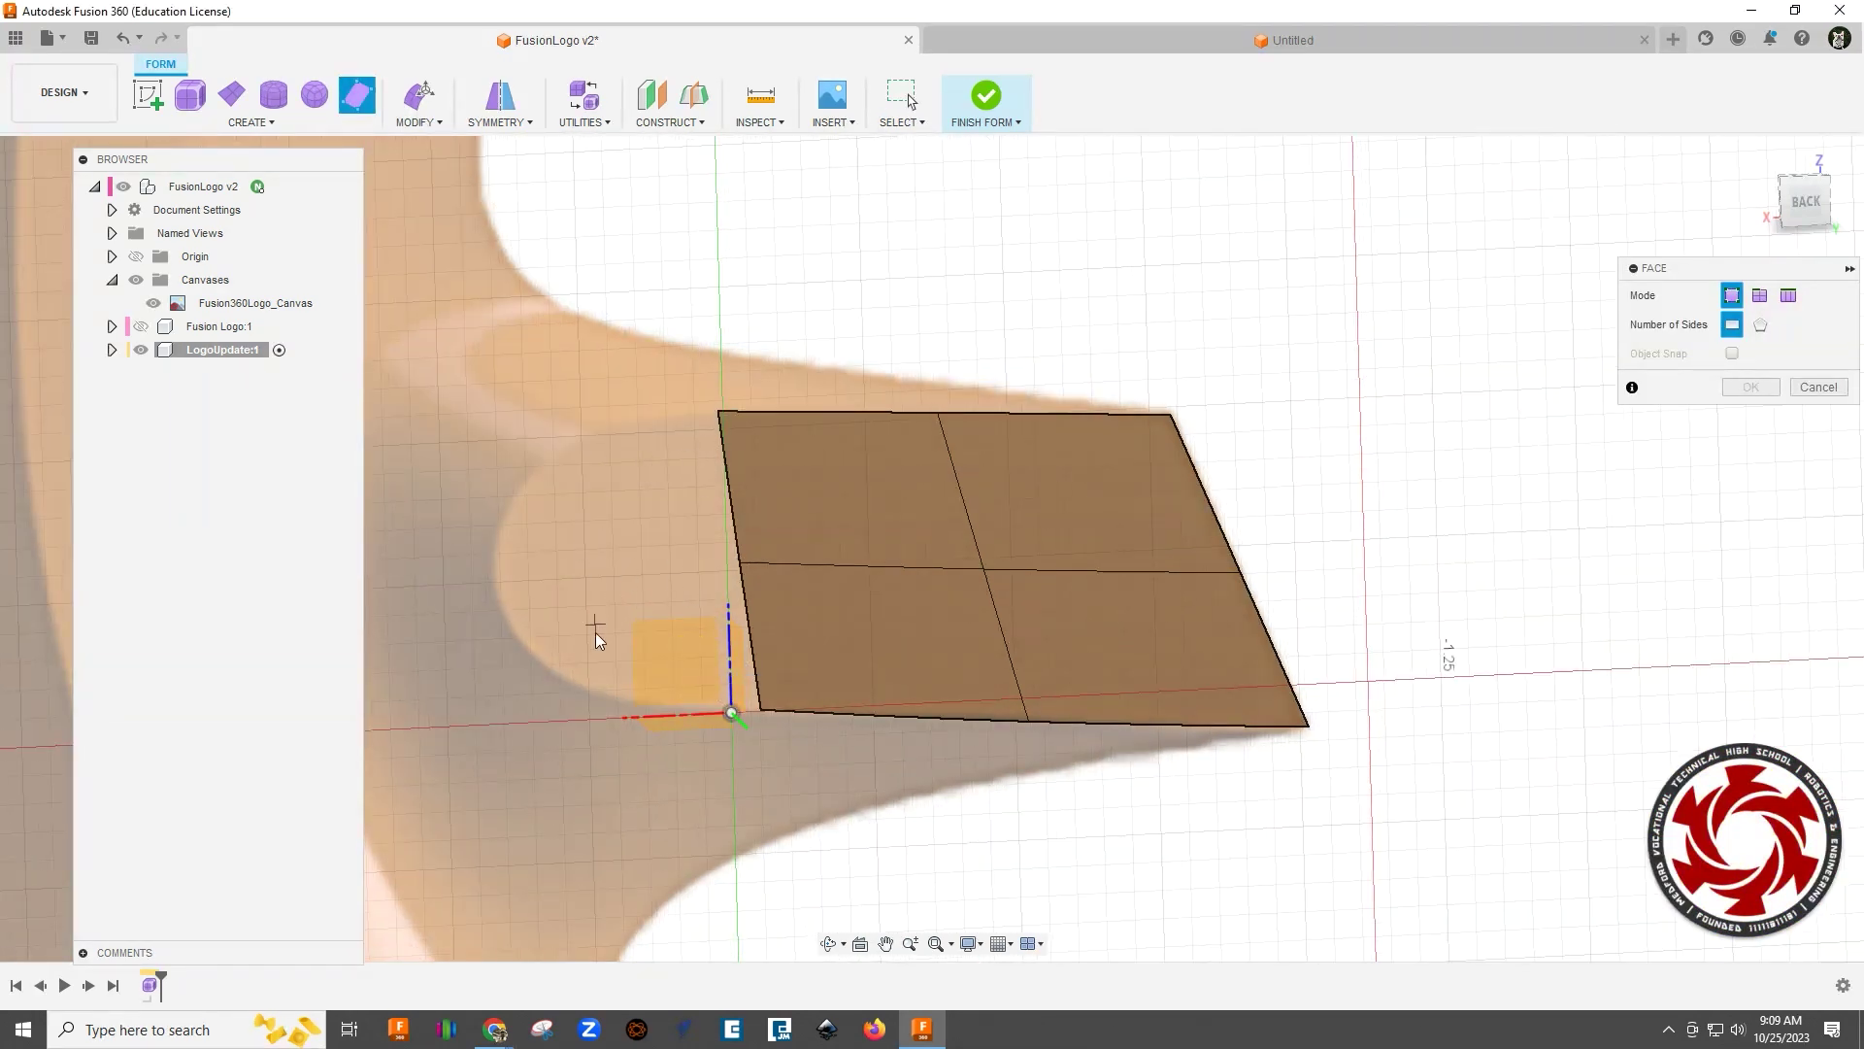
pyautogui.click(719, 412)
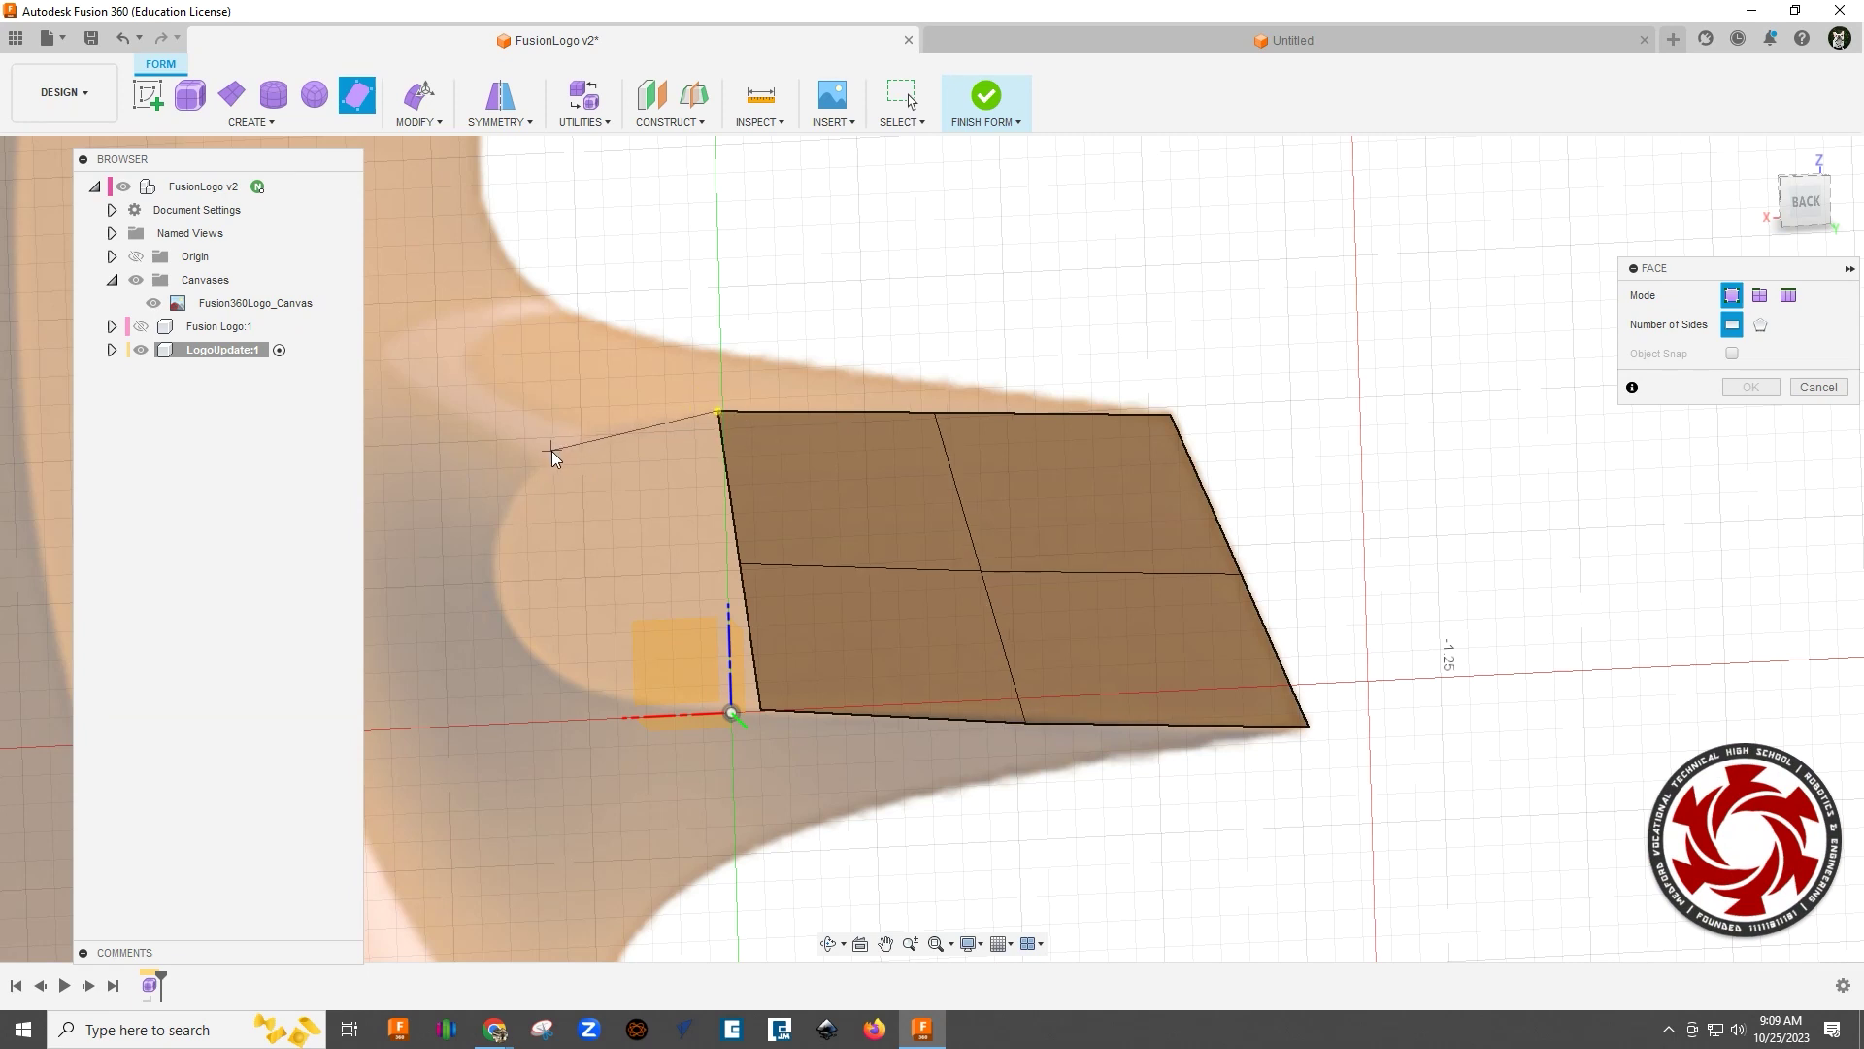
pyautogui.click(741, 562)
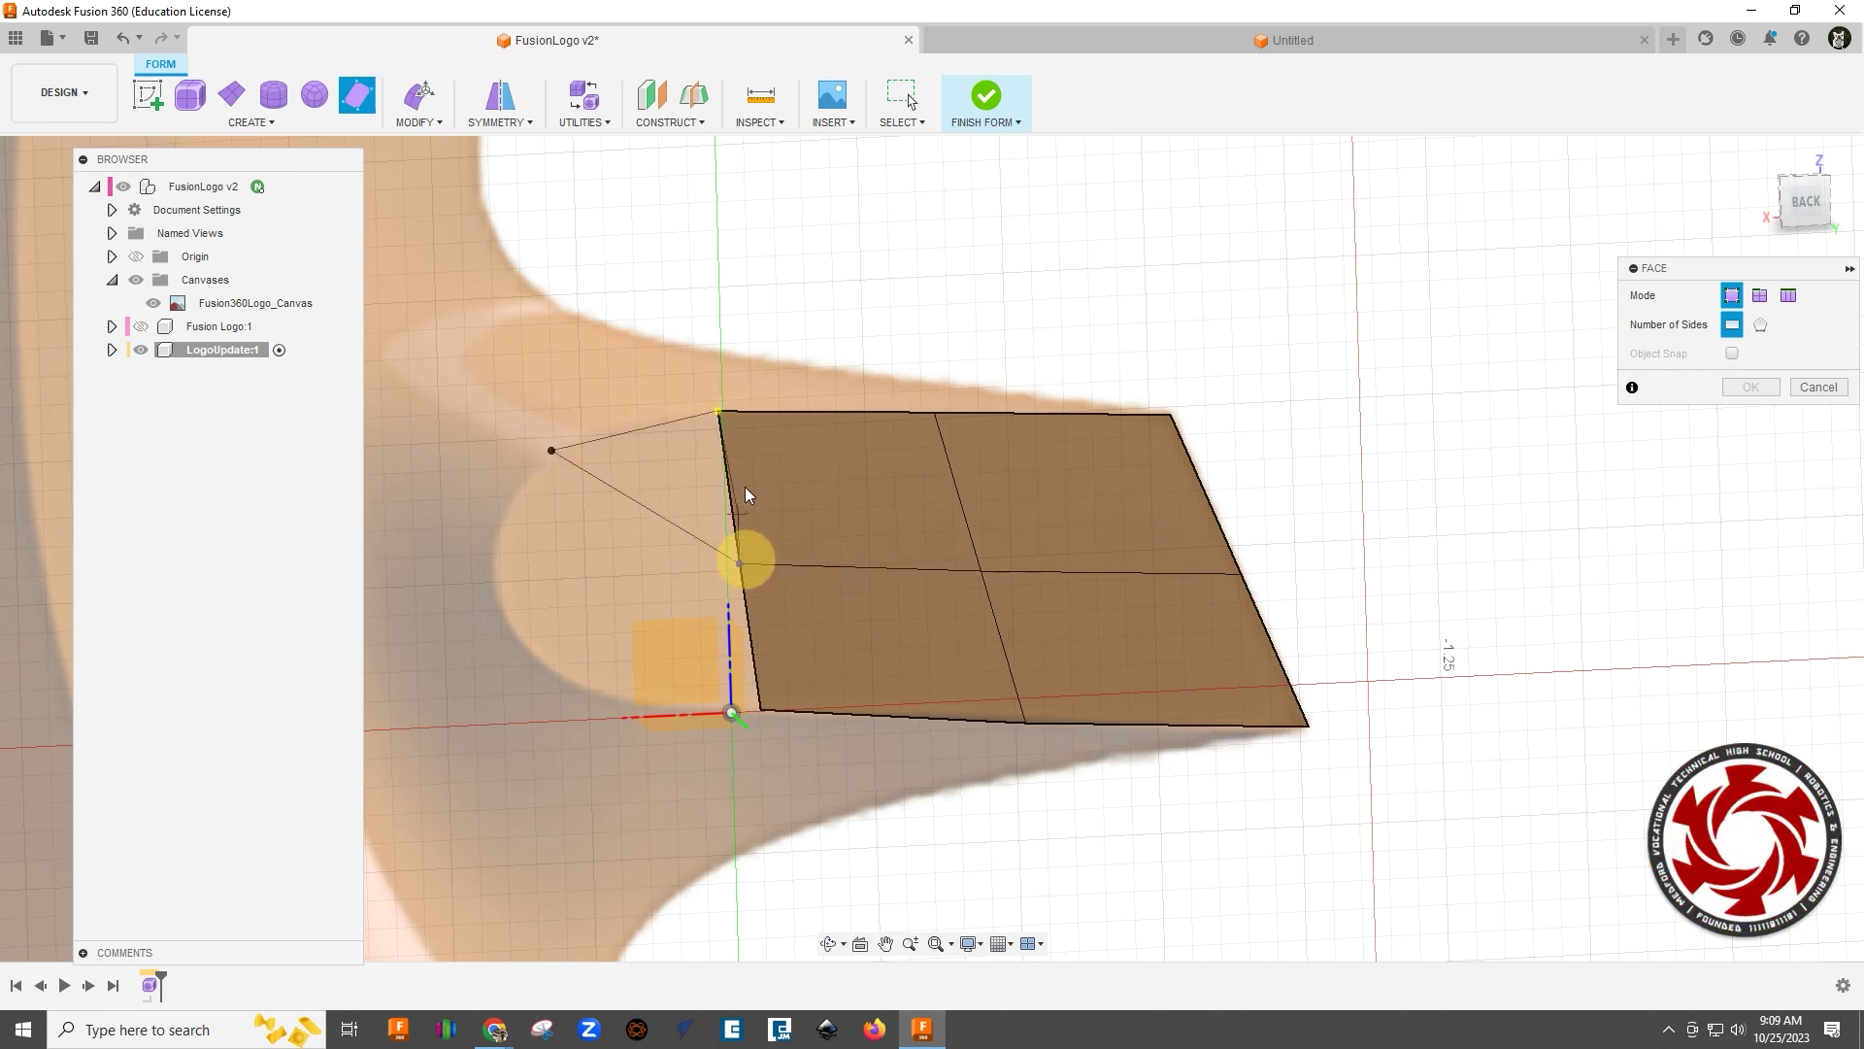
pyautogui.click(718, 412)
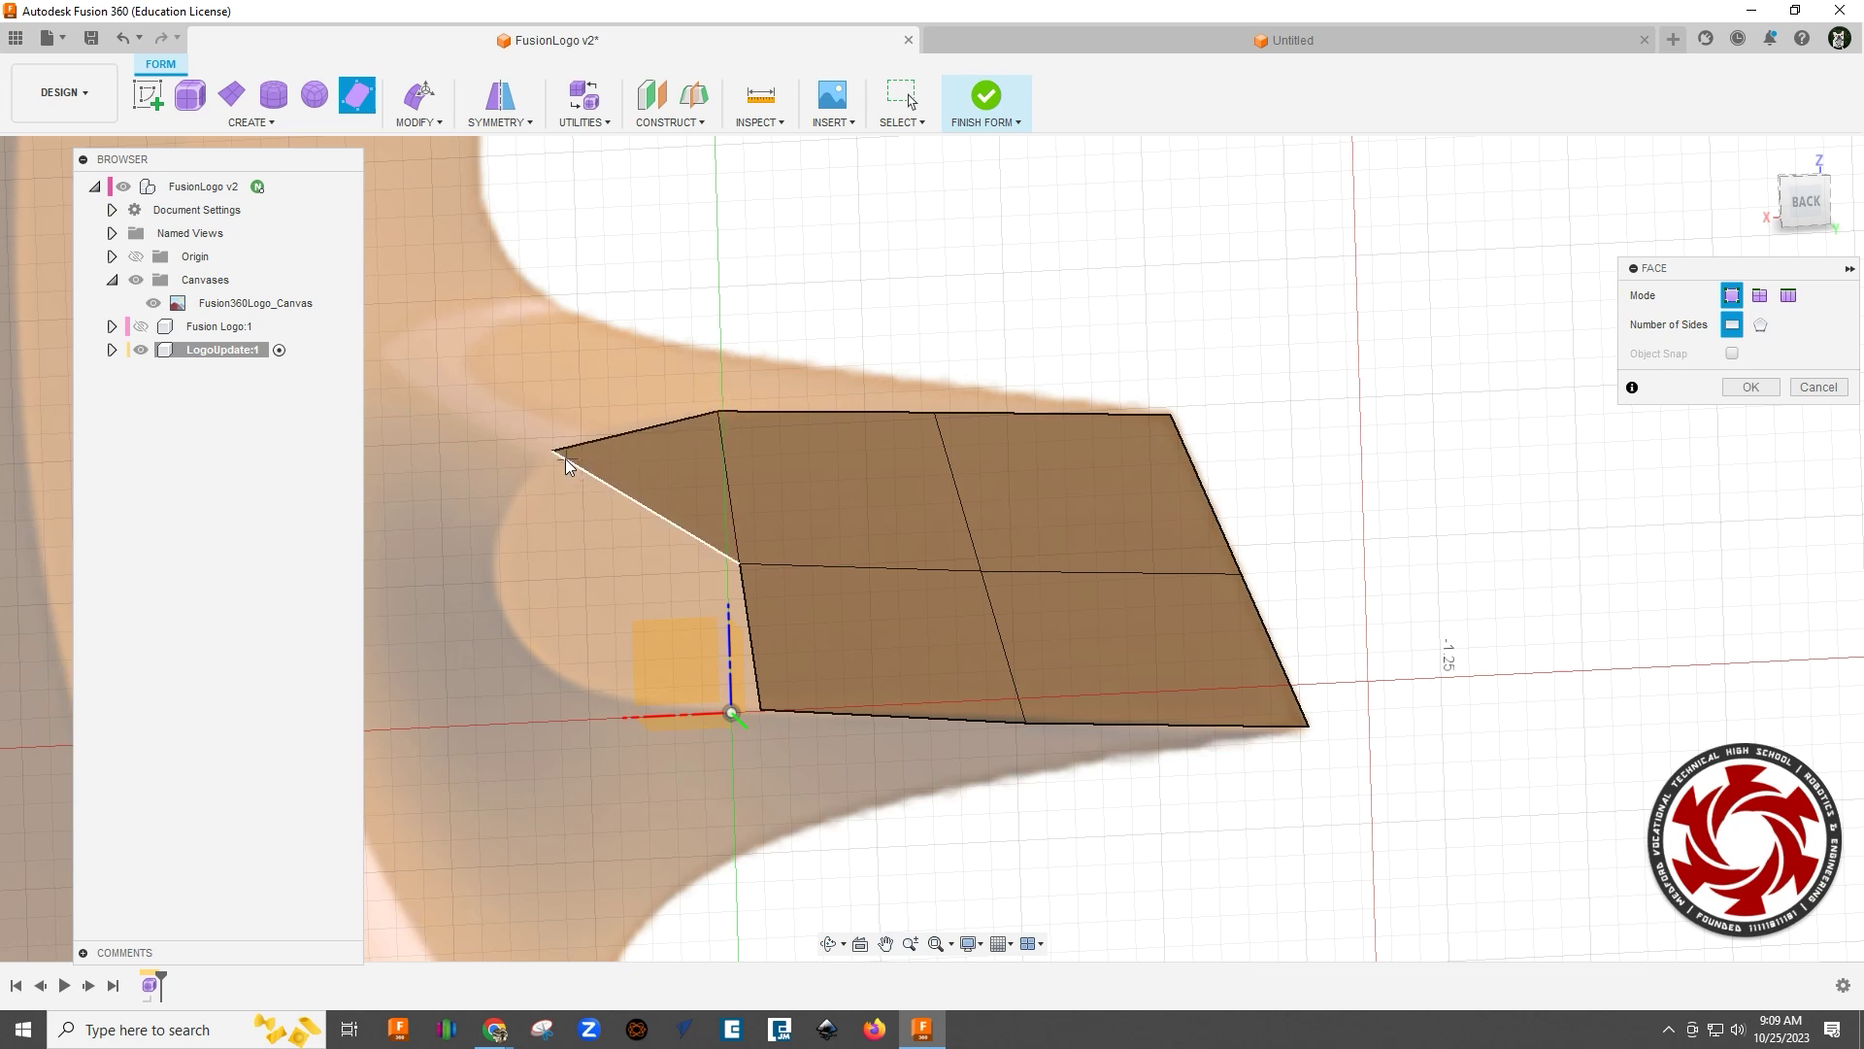
# Step: Add a second triangular face from the inner edge's midpoint to the leftmost point of the arm's rounded outline
pyautogui.click(552, 452)
pyautogui.click(490, 575)
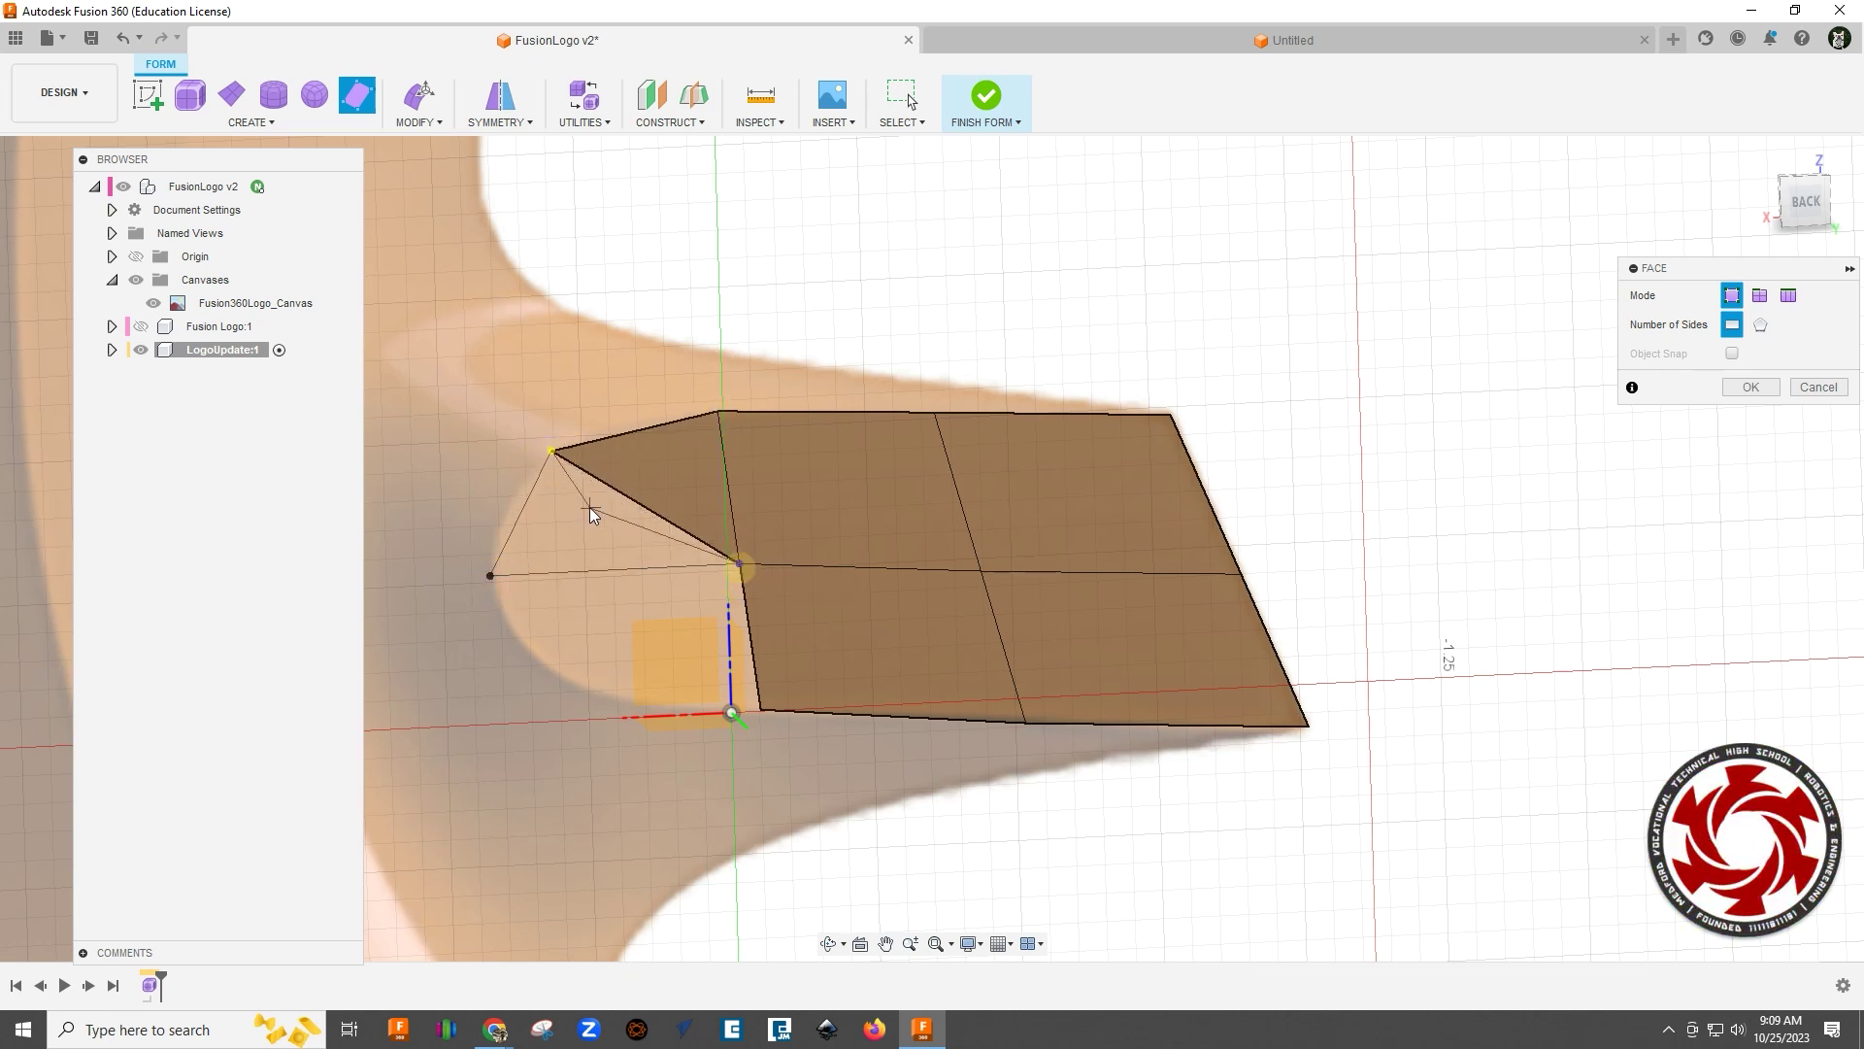
pyautogui.click(553, 451)
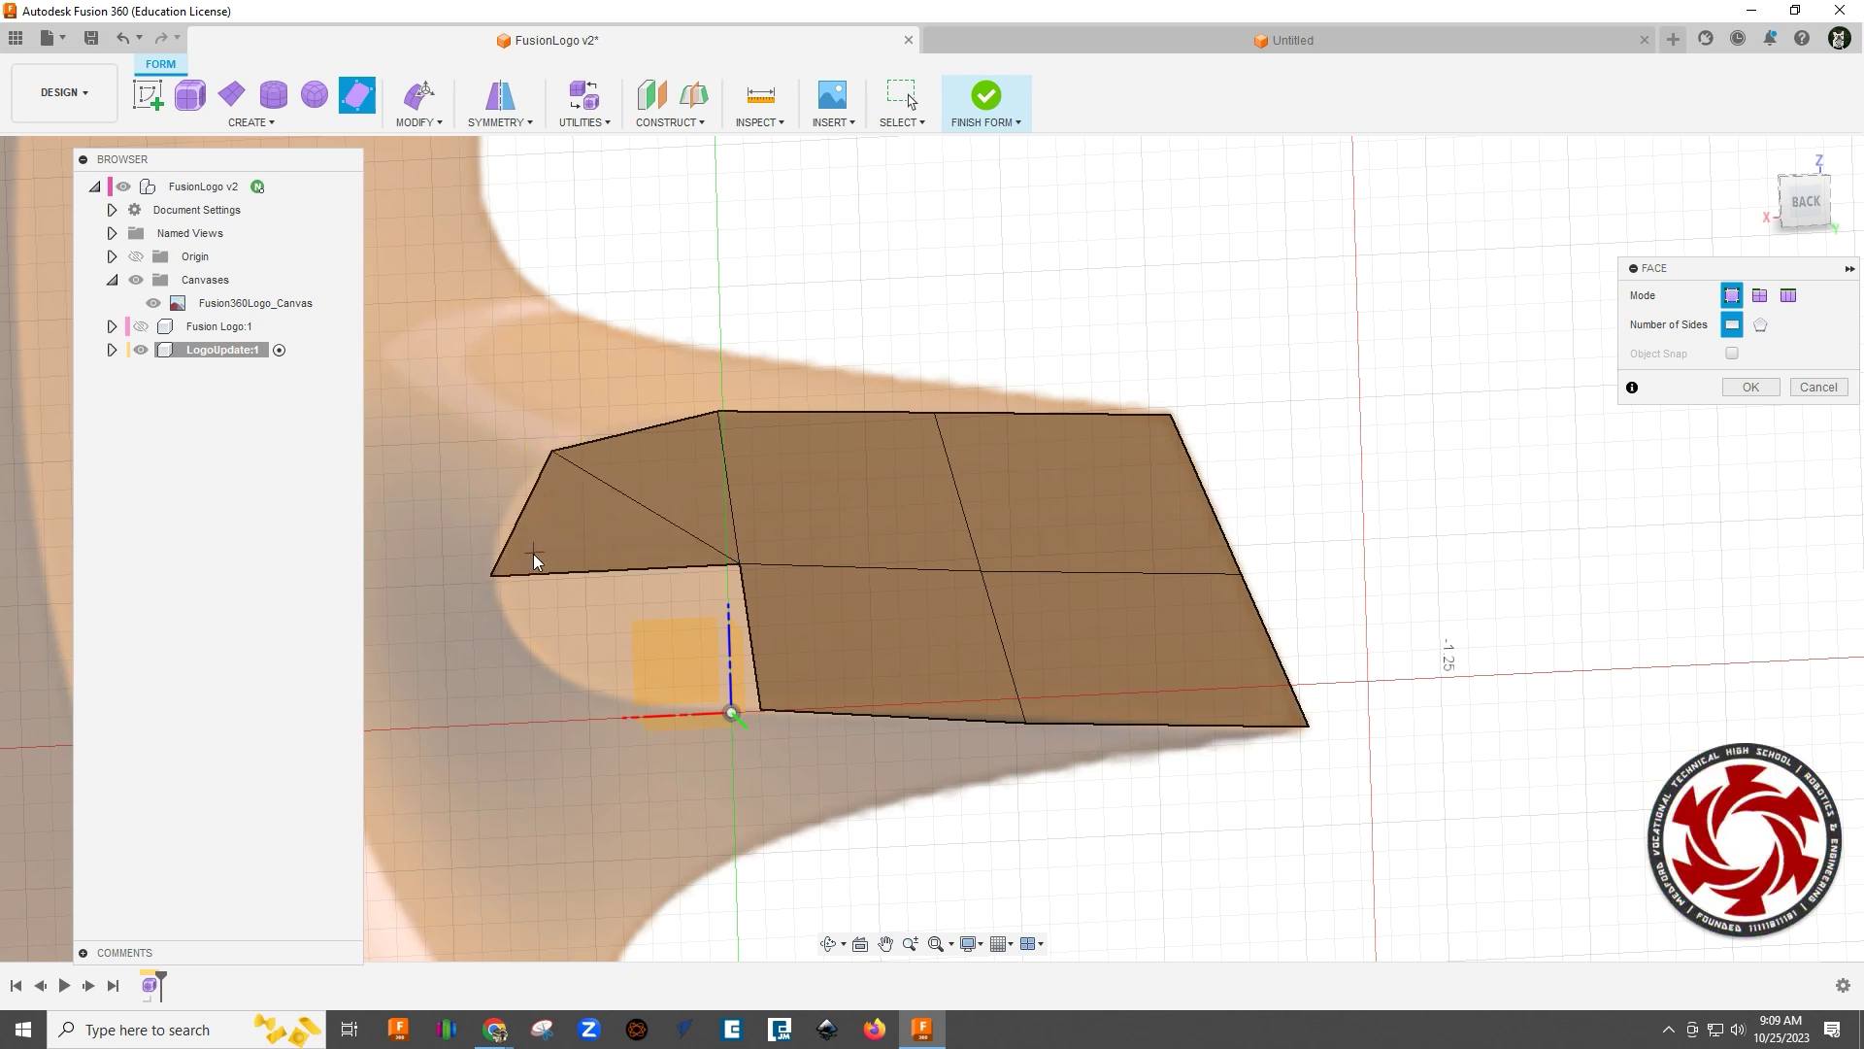
# Step: Add a third triangular face fanning from the inner edge's midpoint down to the lower curve of the rounded outline
pyautogui.click(491, 577)
pyautogui.click(602, 693)
pyautogui.click(735, 563)
pyautogui.click(490, 576)
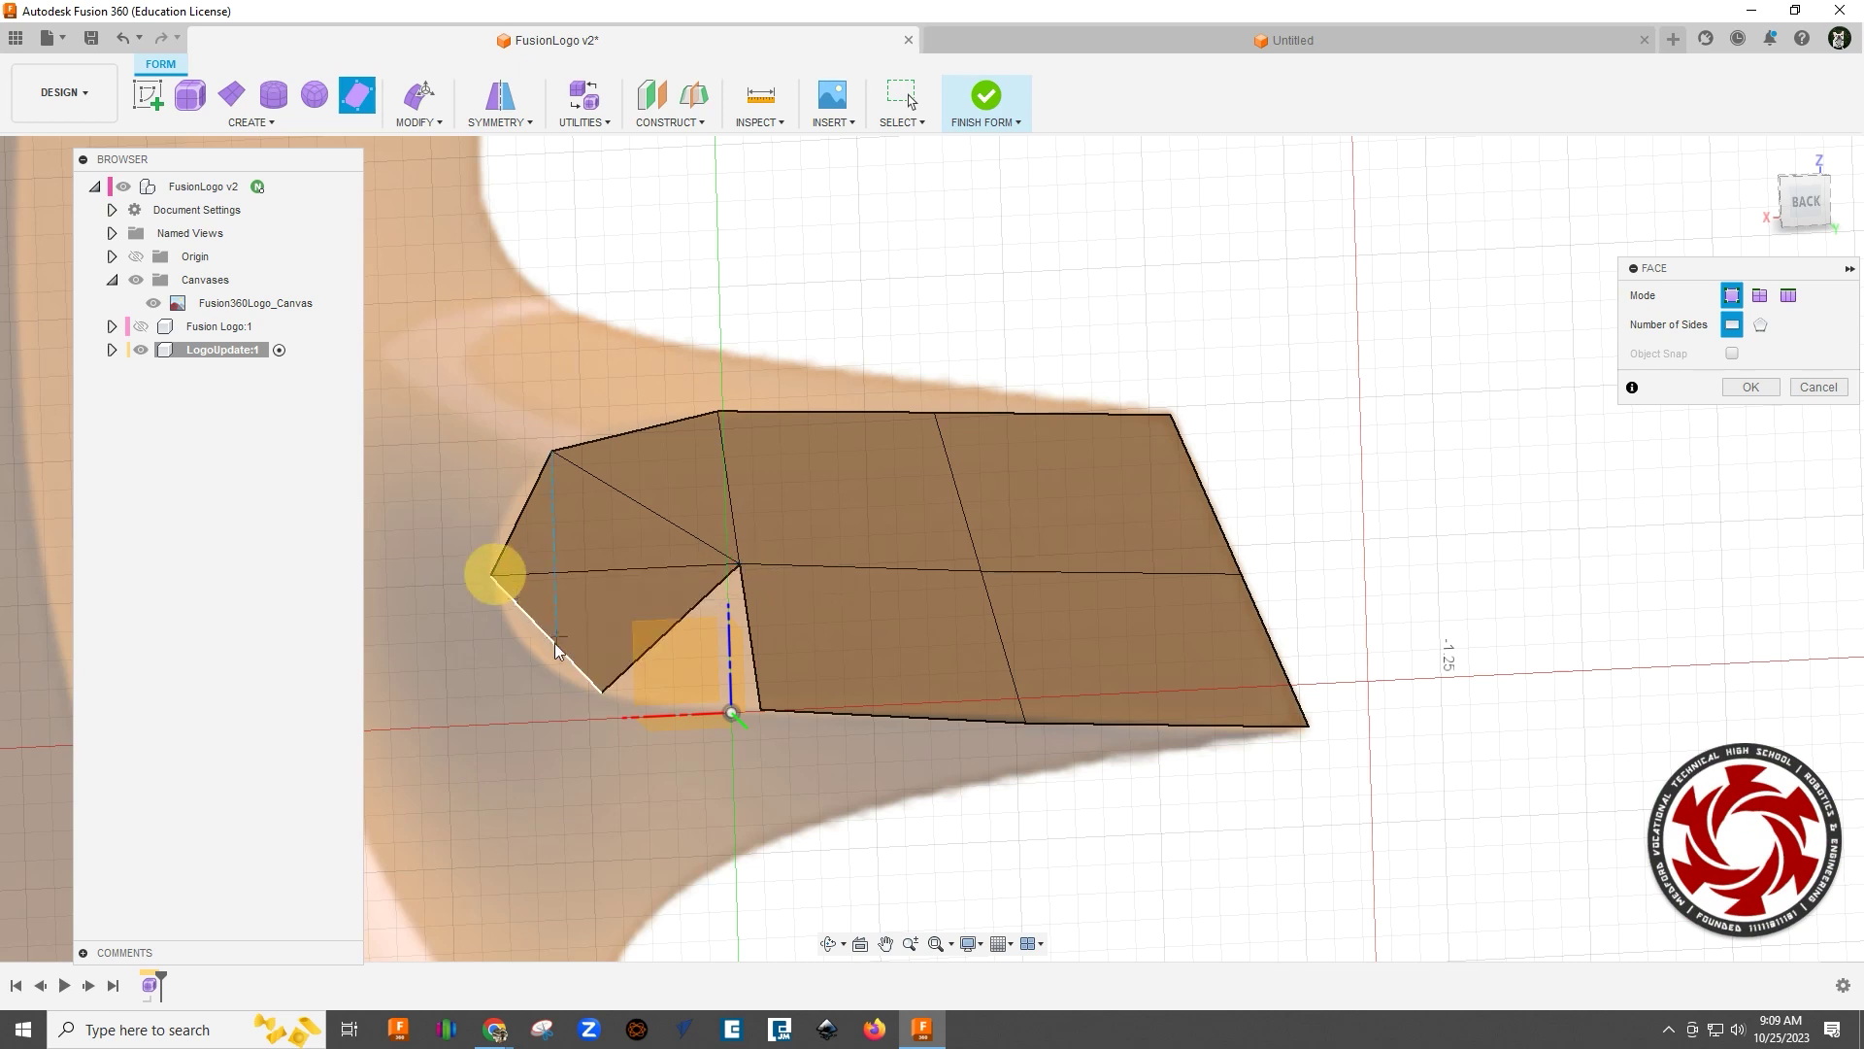
# Step: Close the remaining gap at the middle arm's rounded end with a fourth triangular face meeting the inner edge's midpoint
pyautogui.click(602, 693)
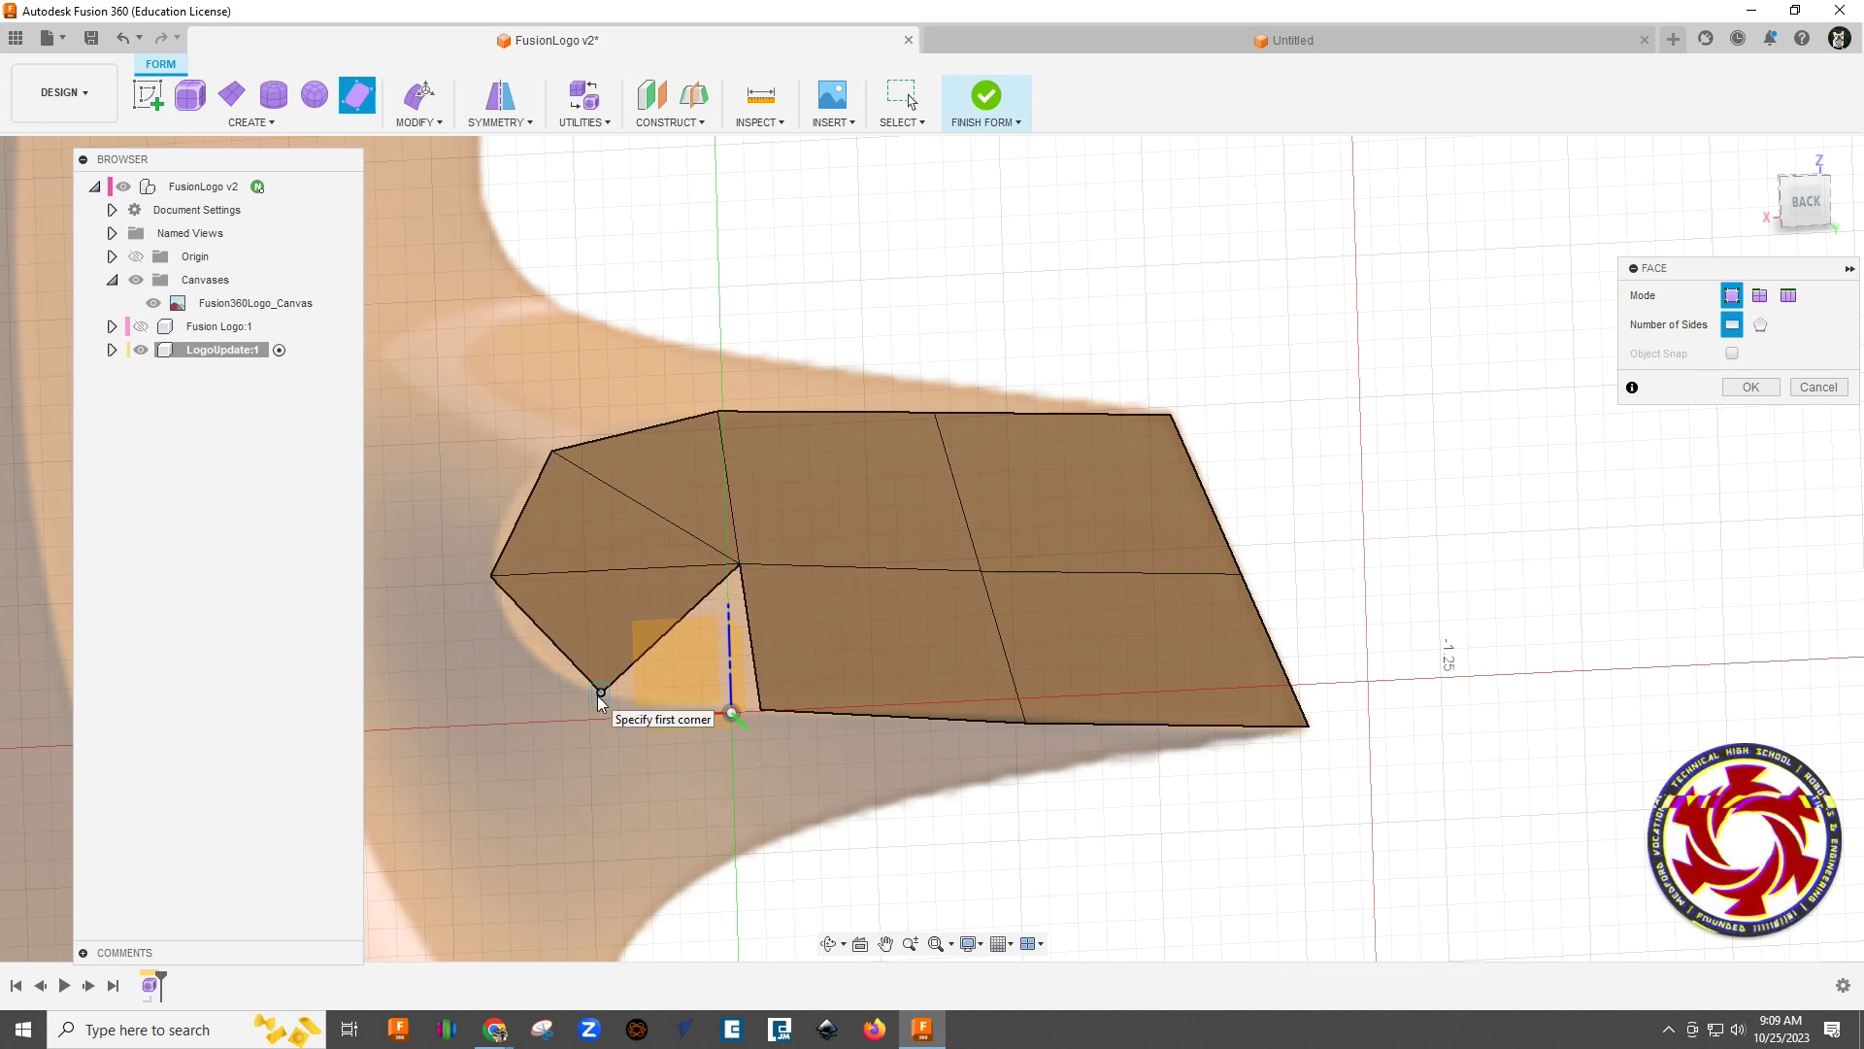
pyautogui.click(763, 711)
pyautogui.click(740, 563)
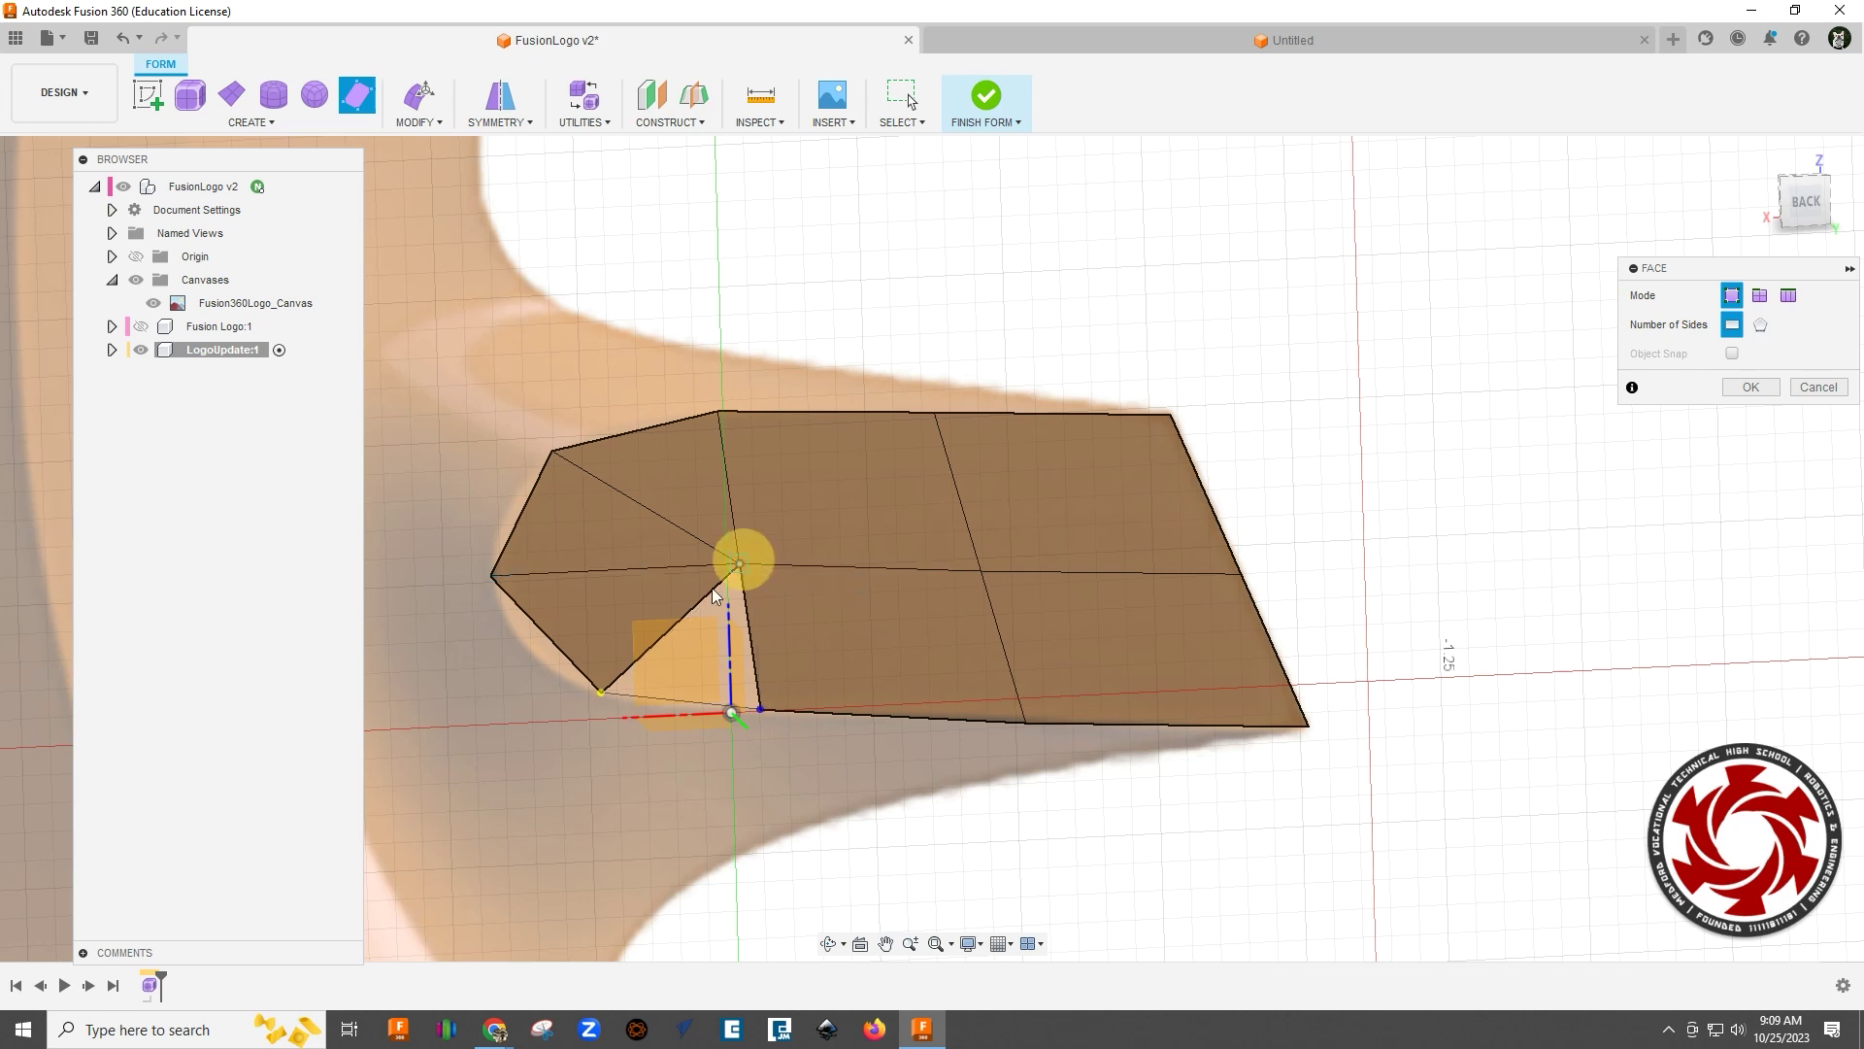
pyautogui.click(601, 694)
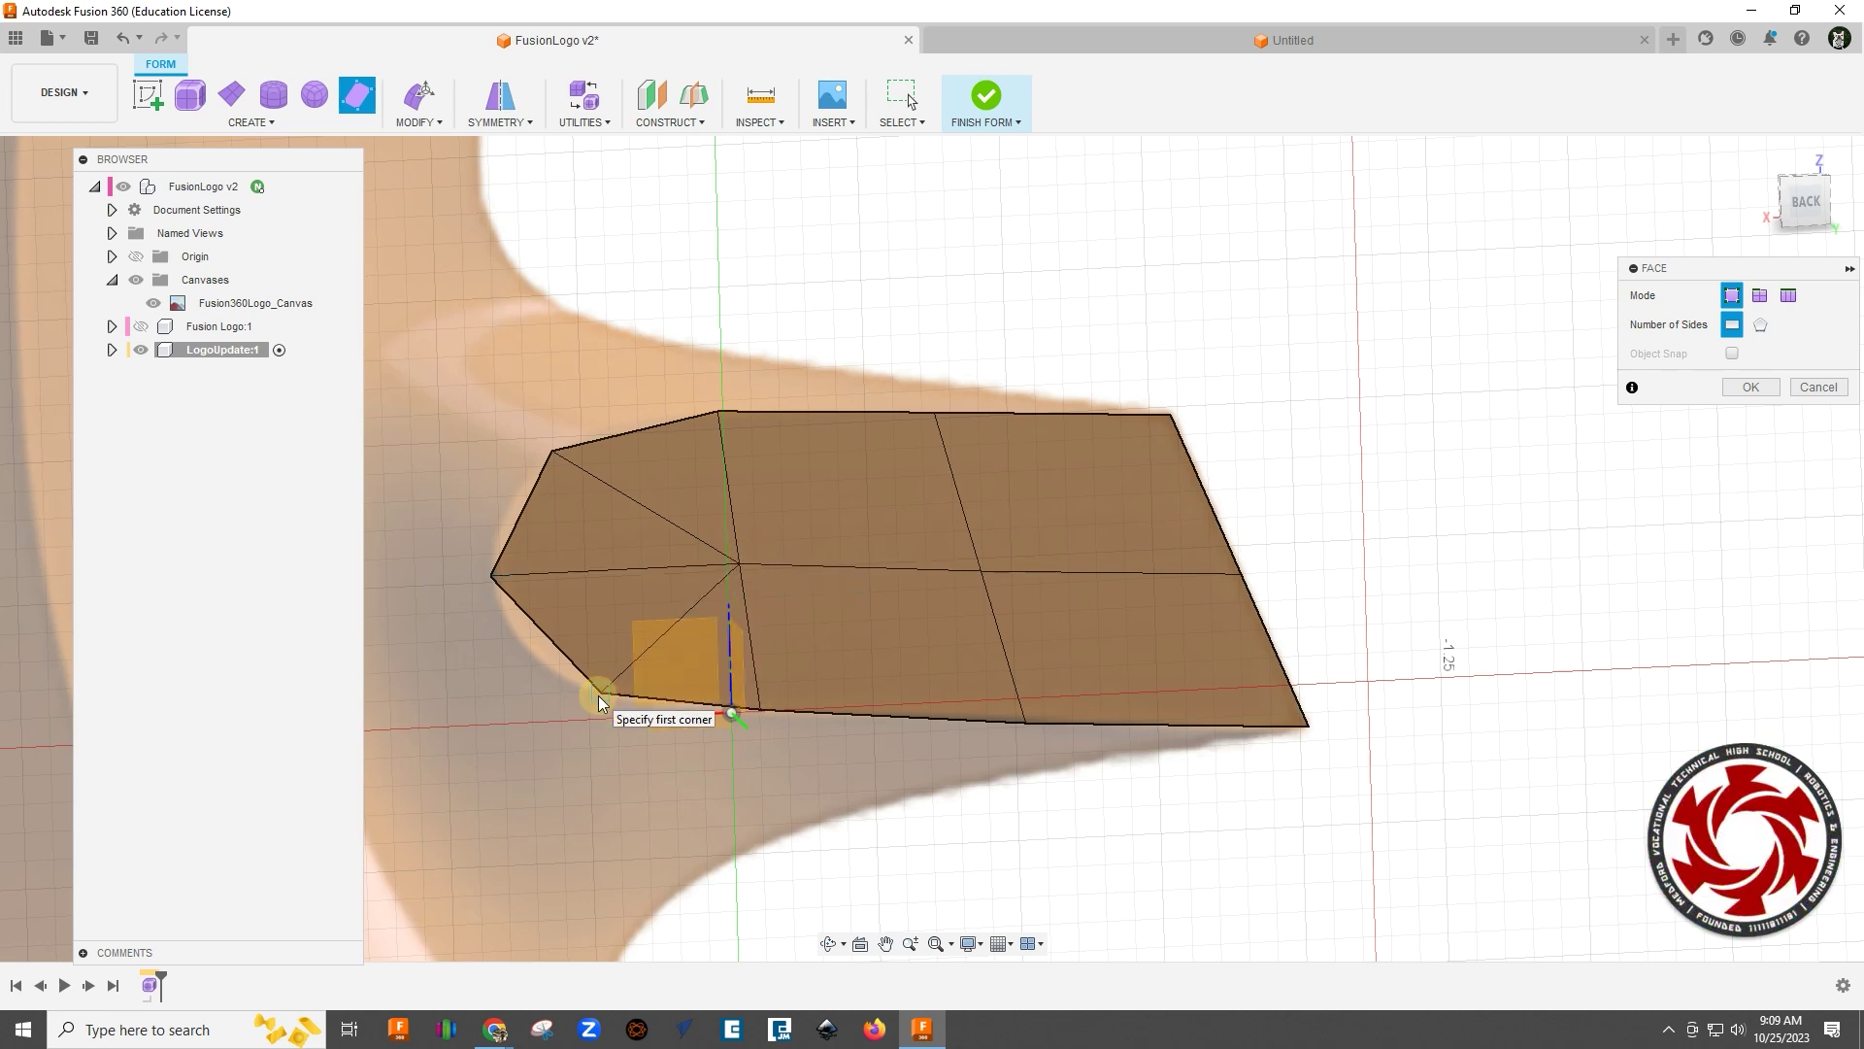
pyautogui.click(1751, 388)
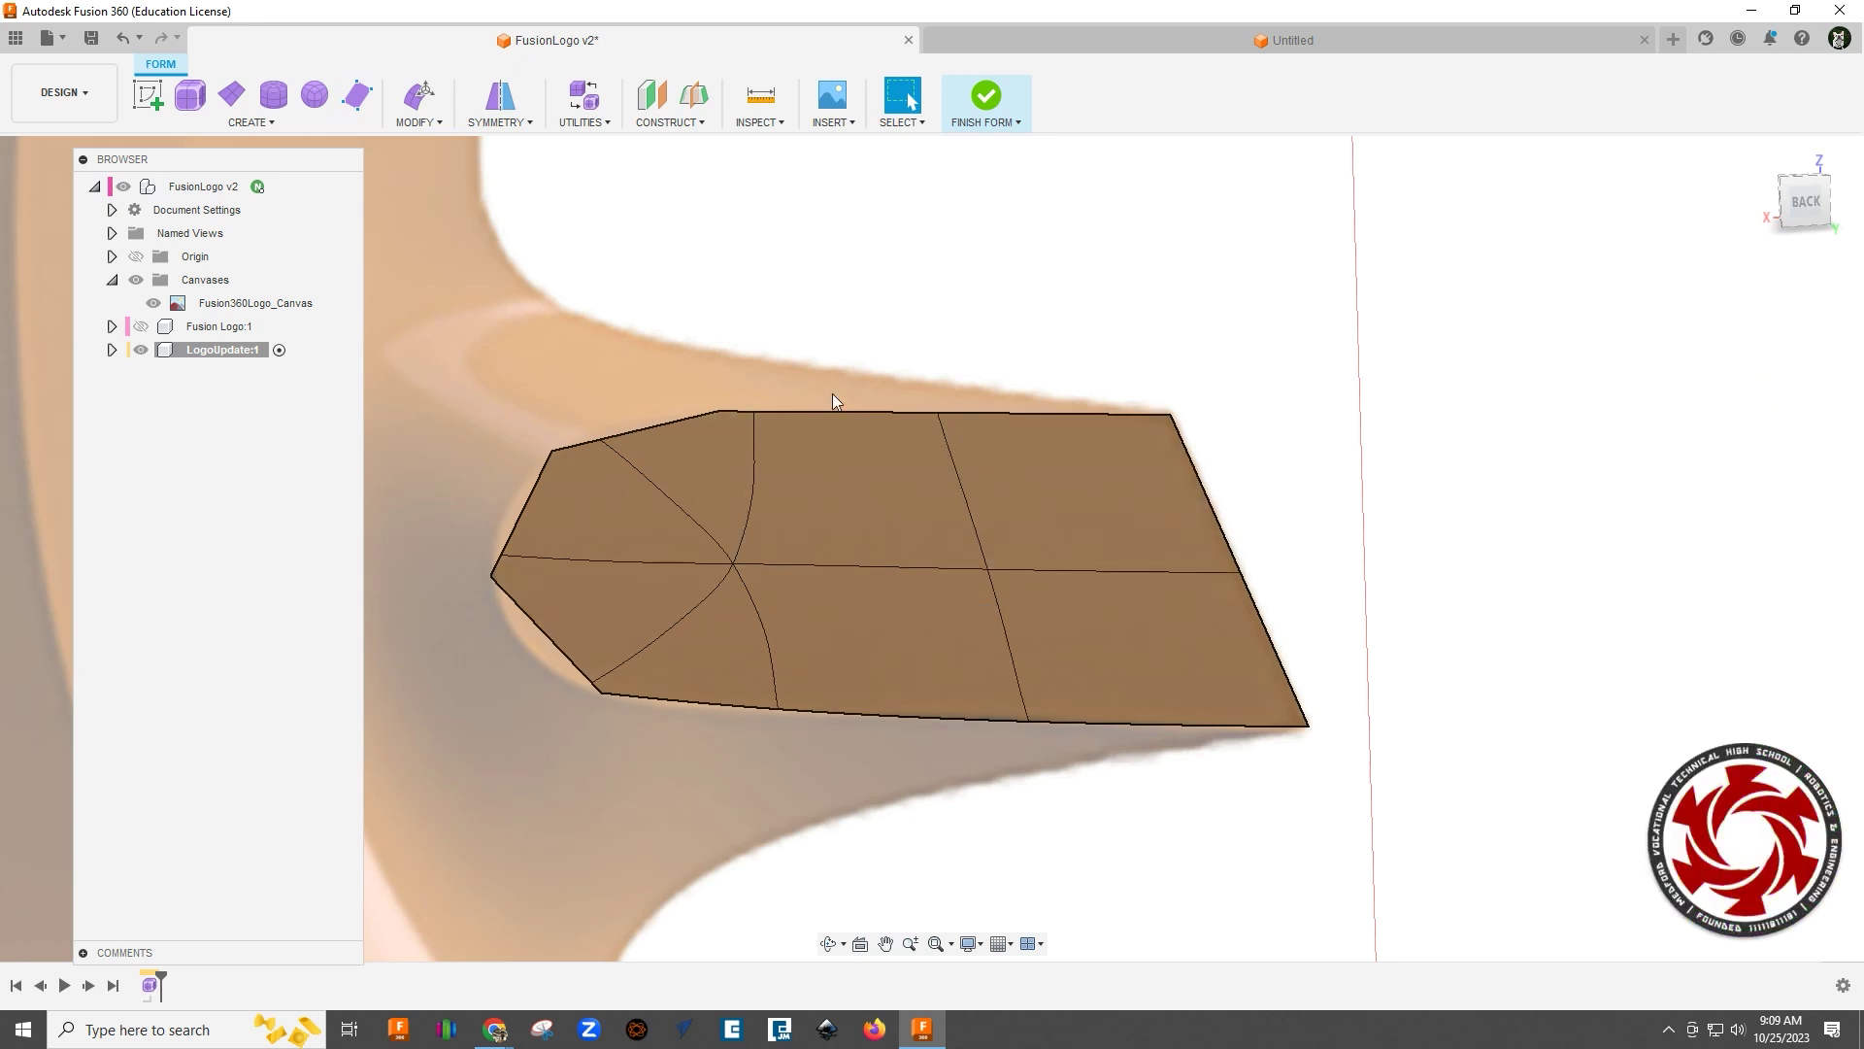
# Step: Run Repair Body with AutoRepair on the middle arm's T-spline body
pyautogui.scroll(-2, 707, 565)
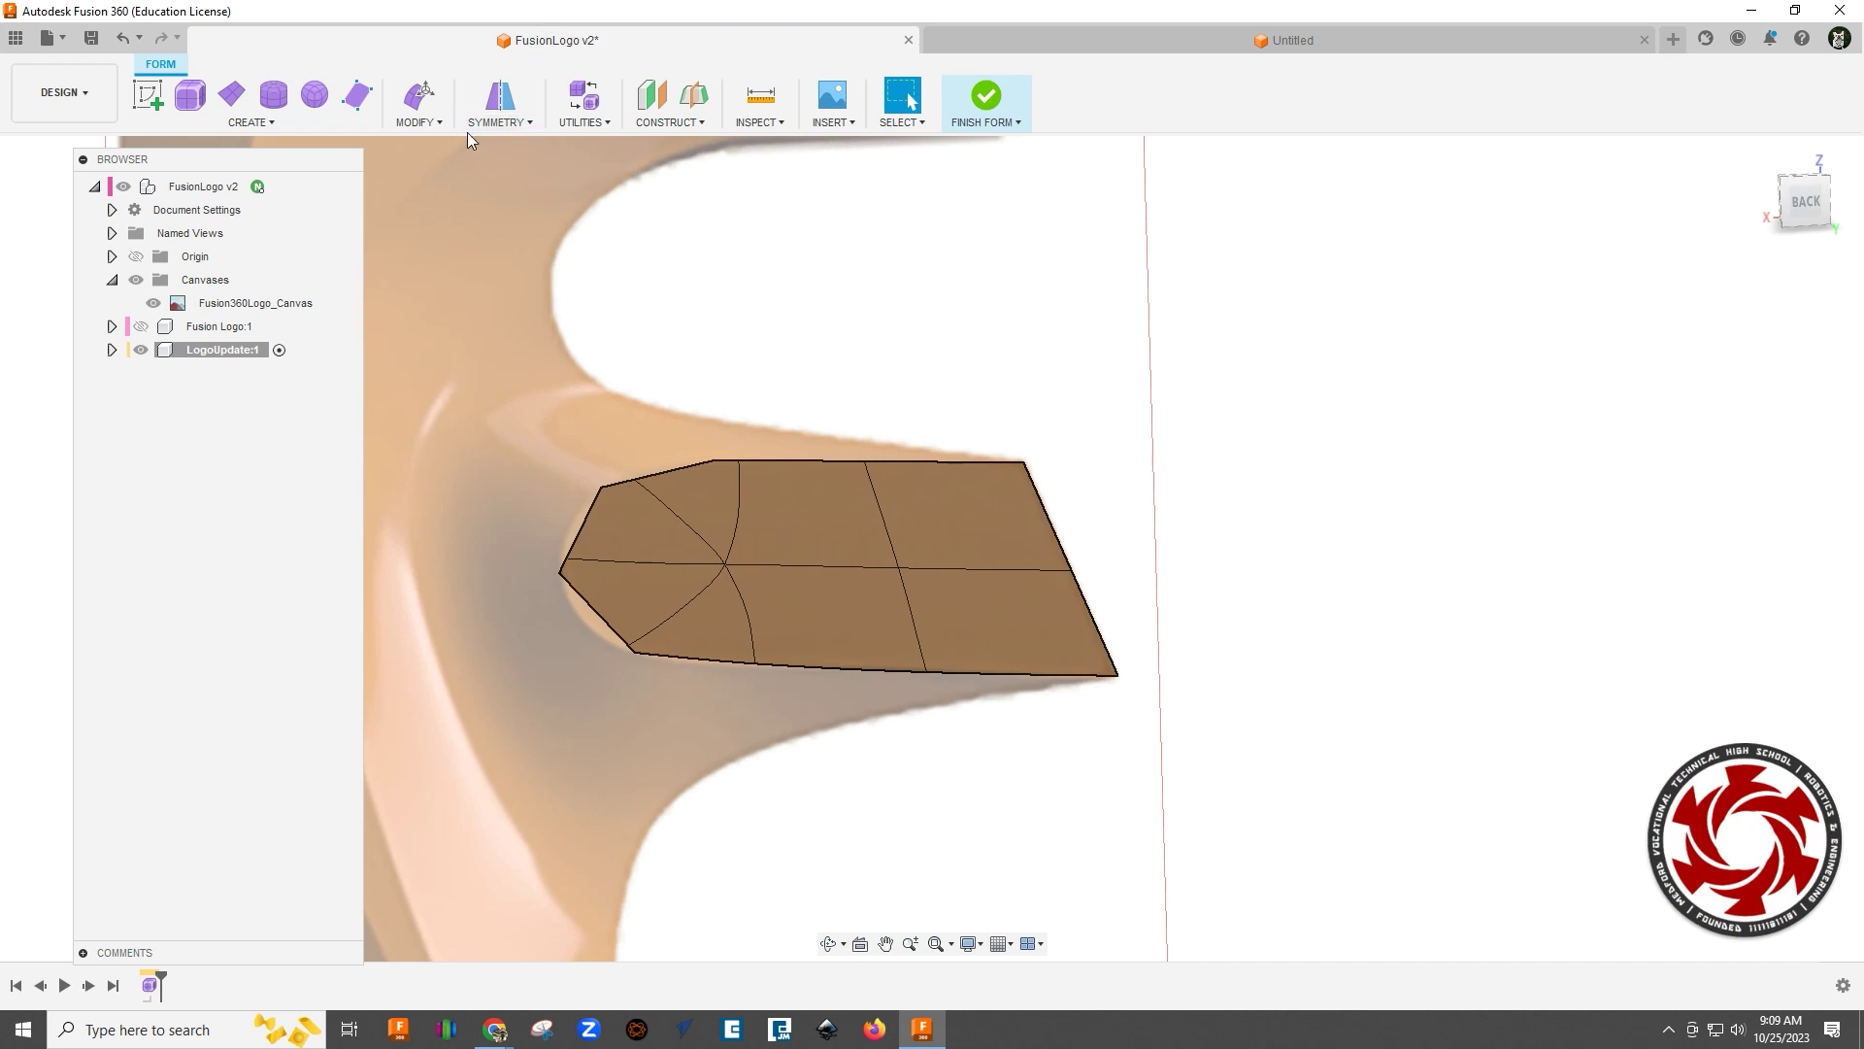
pyautogui.click(436, 125)
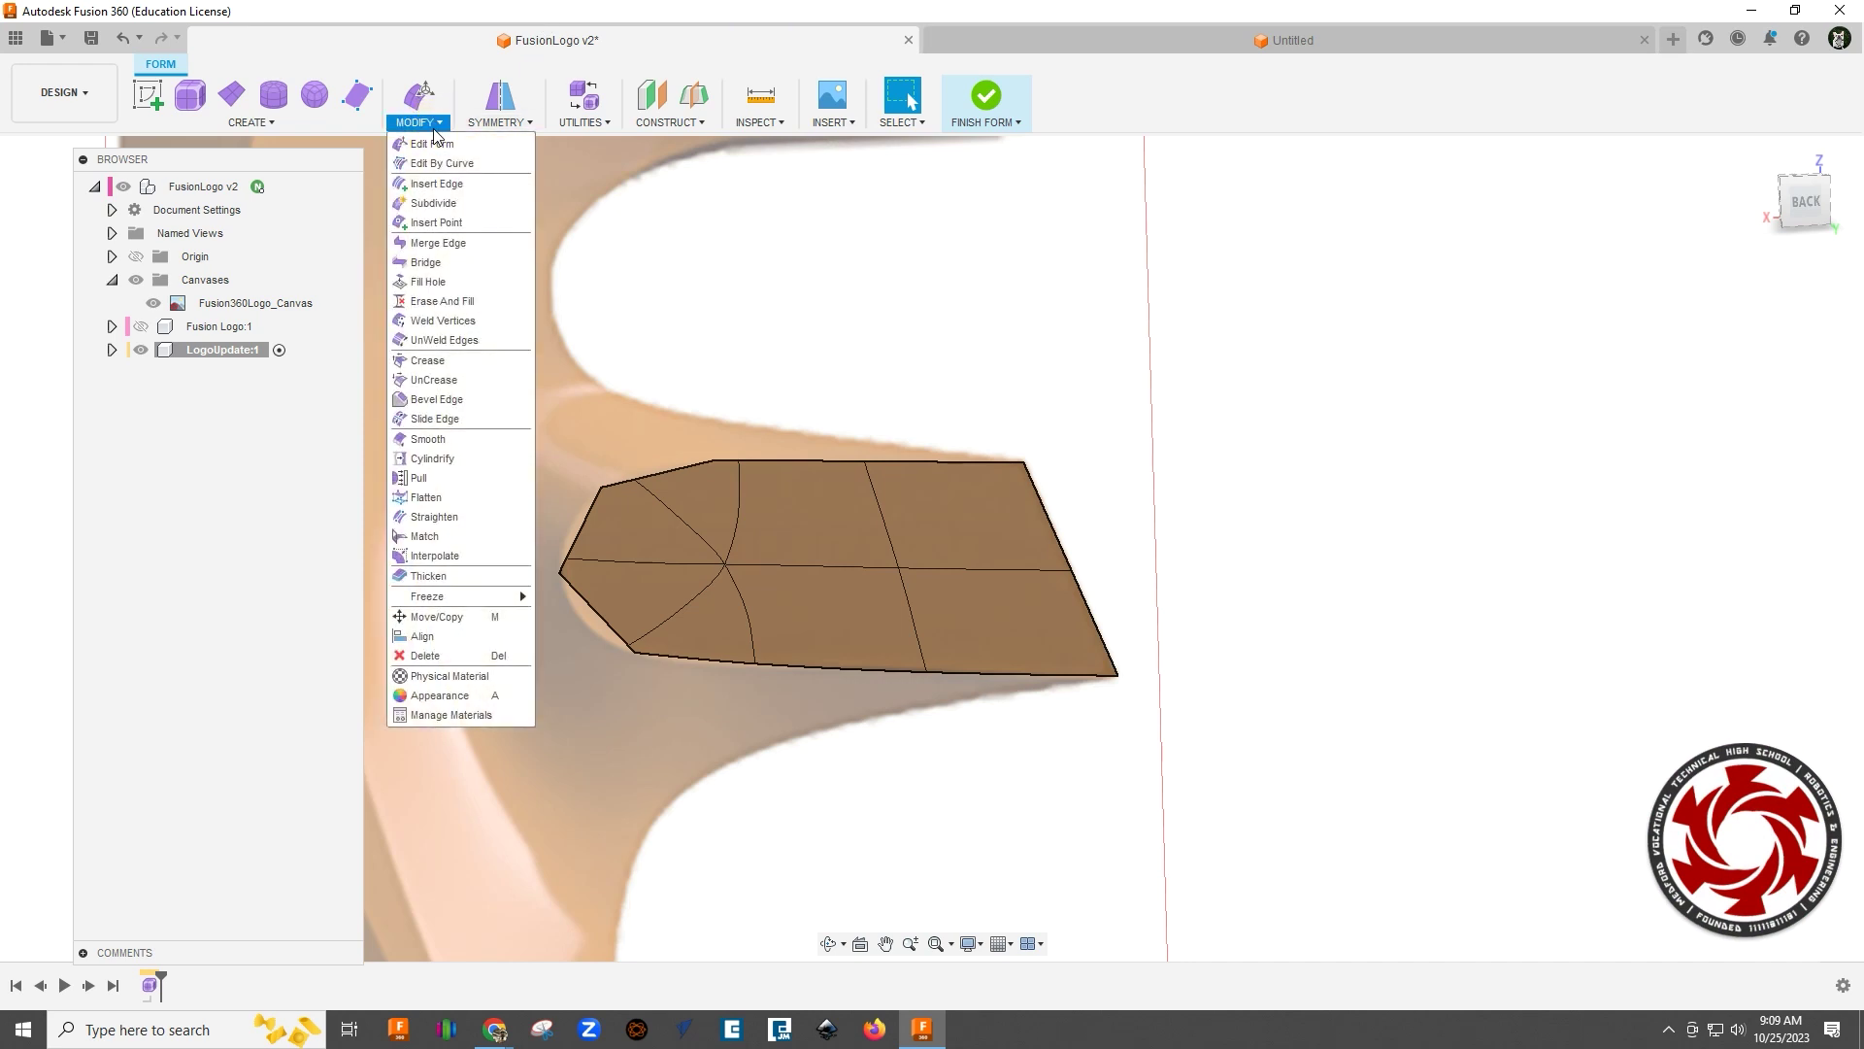
pyautogui.moveTo(585, 127)
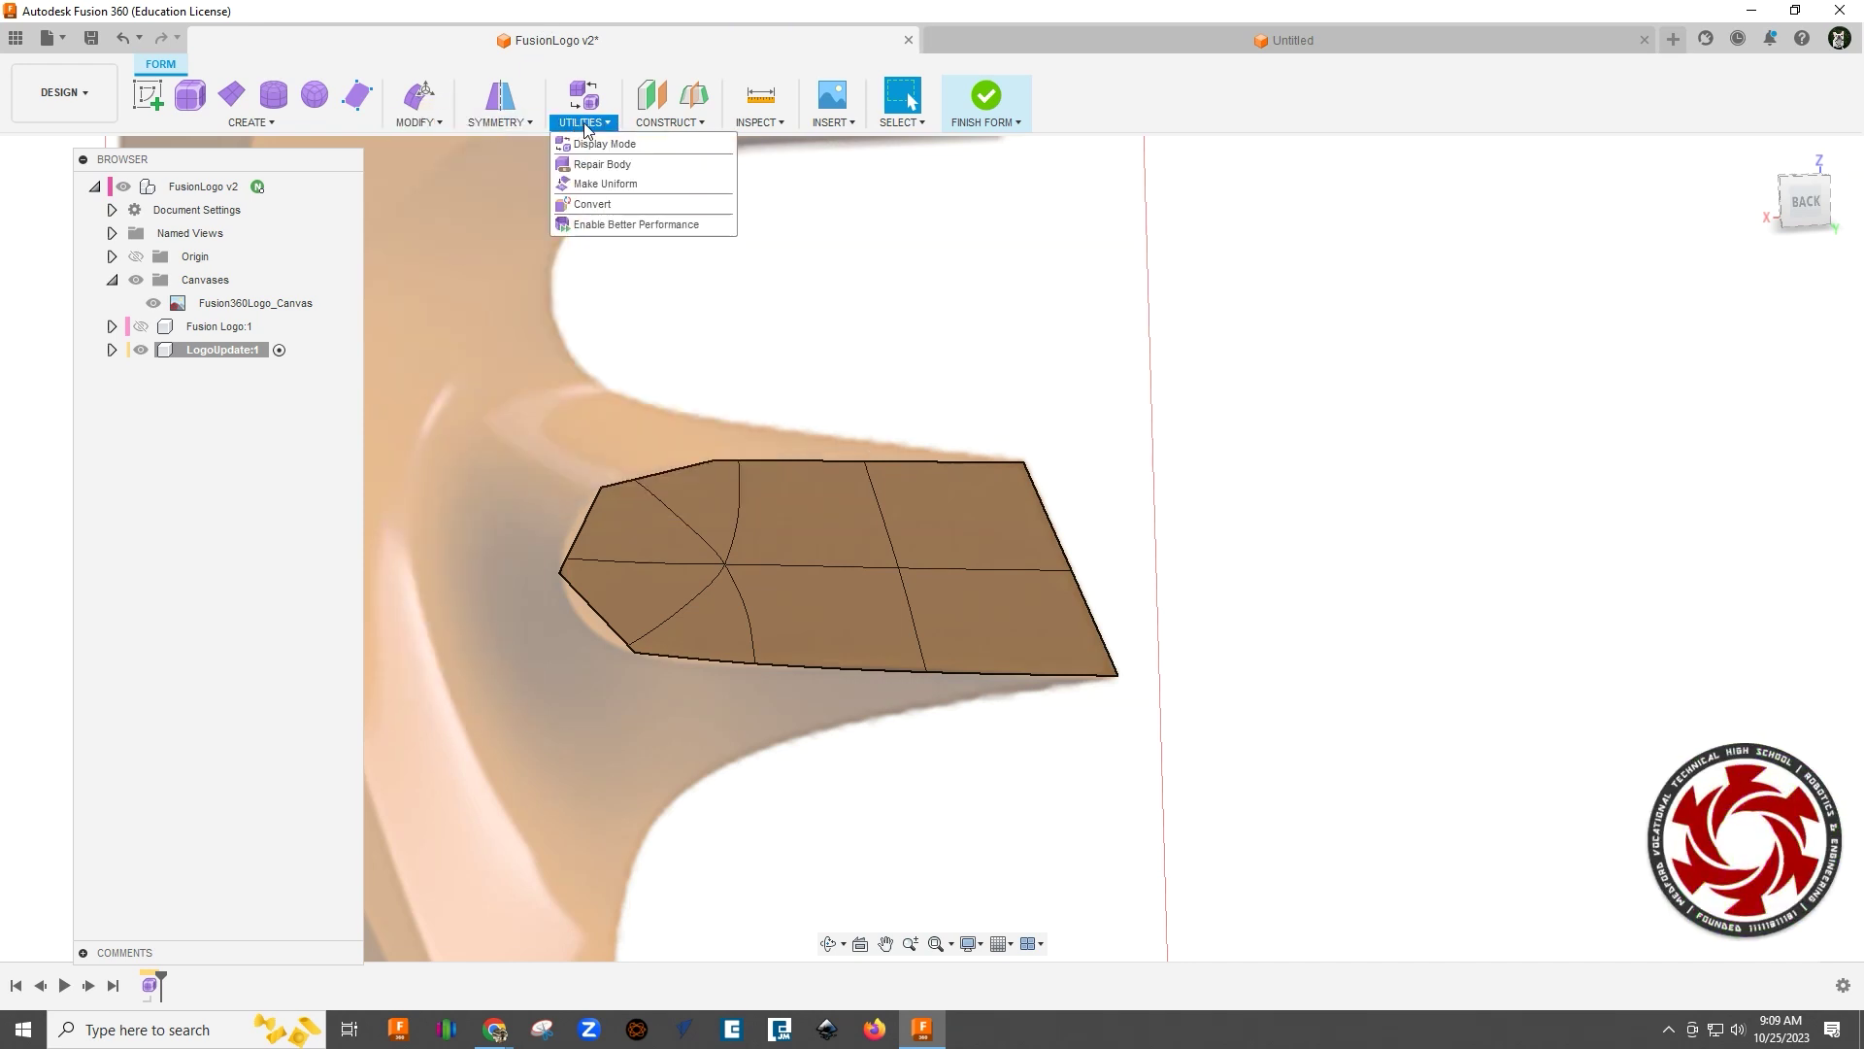
pyautogui.click(600, 165)
pyautogui.click(785, 585)
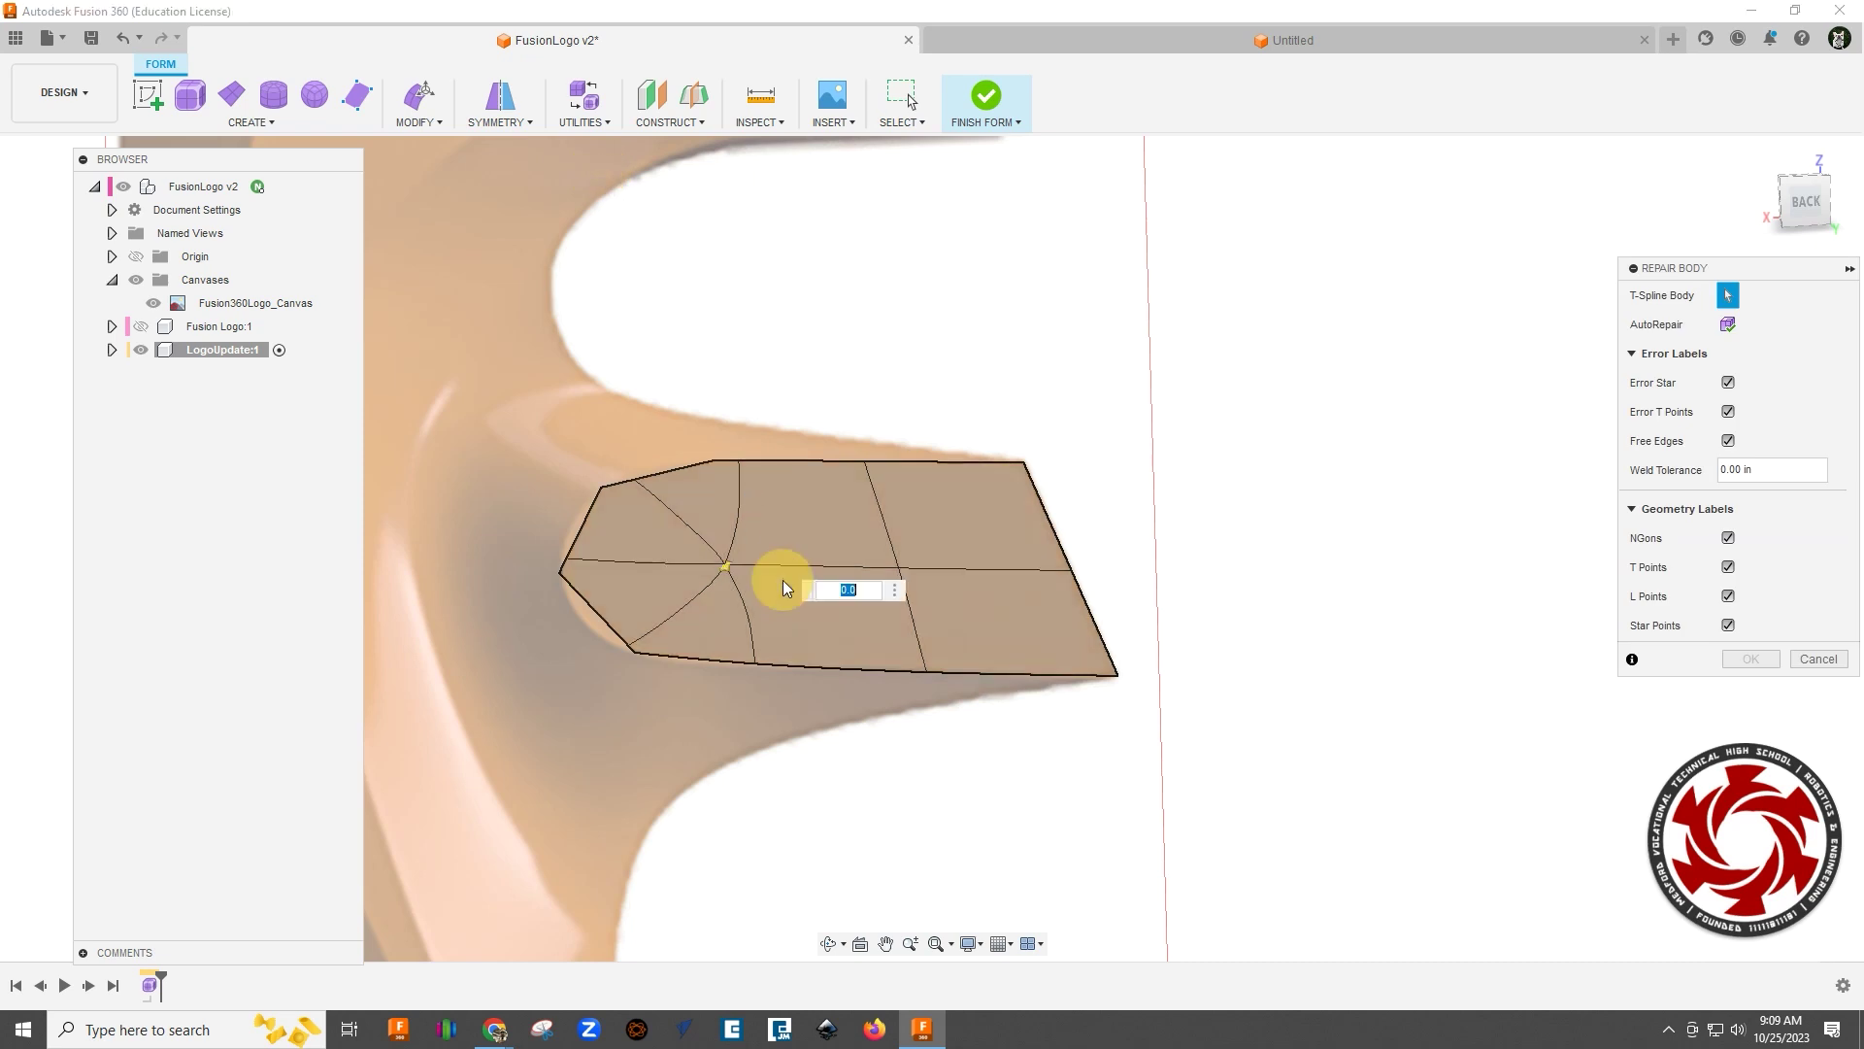
pyautogui.click(1731, 330)
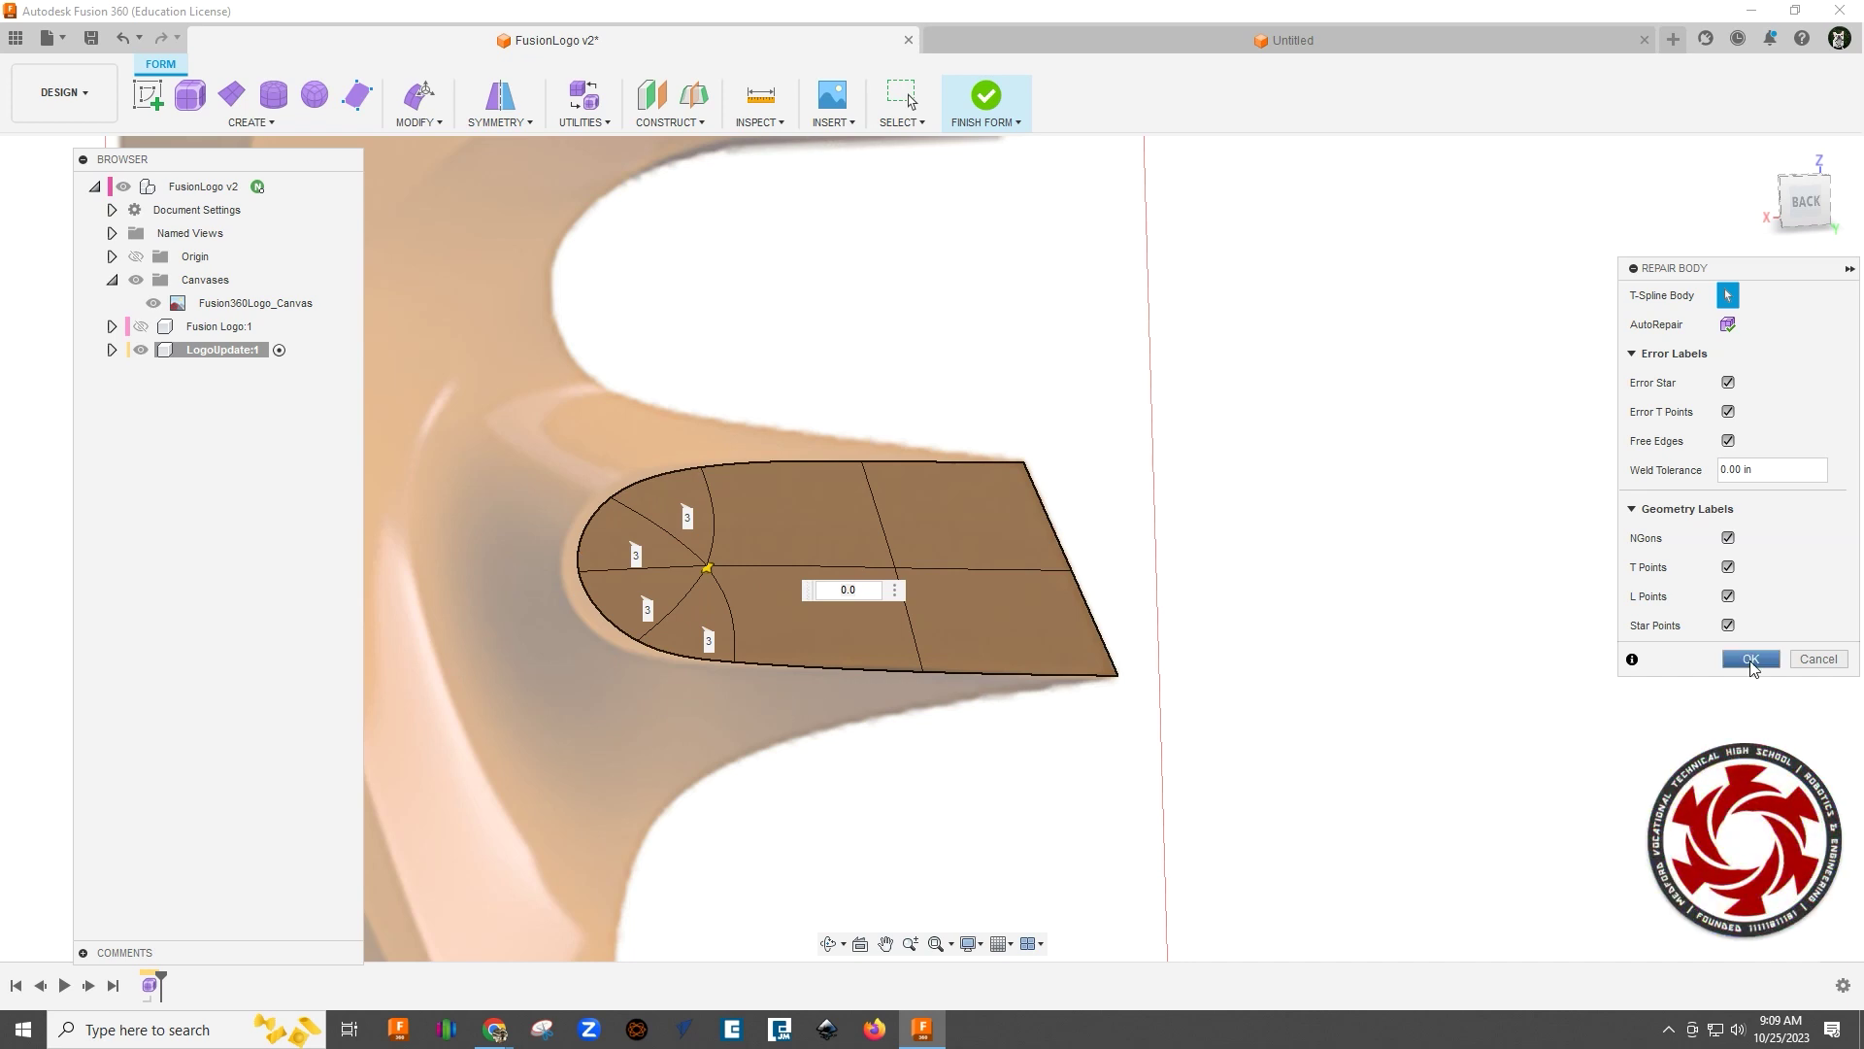
pyautogui.click(1751, 660)
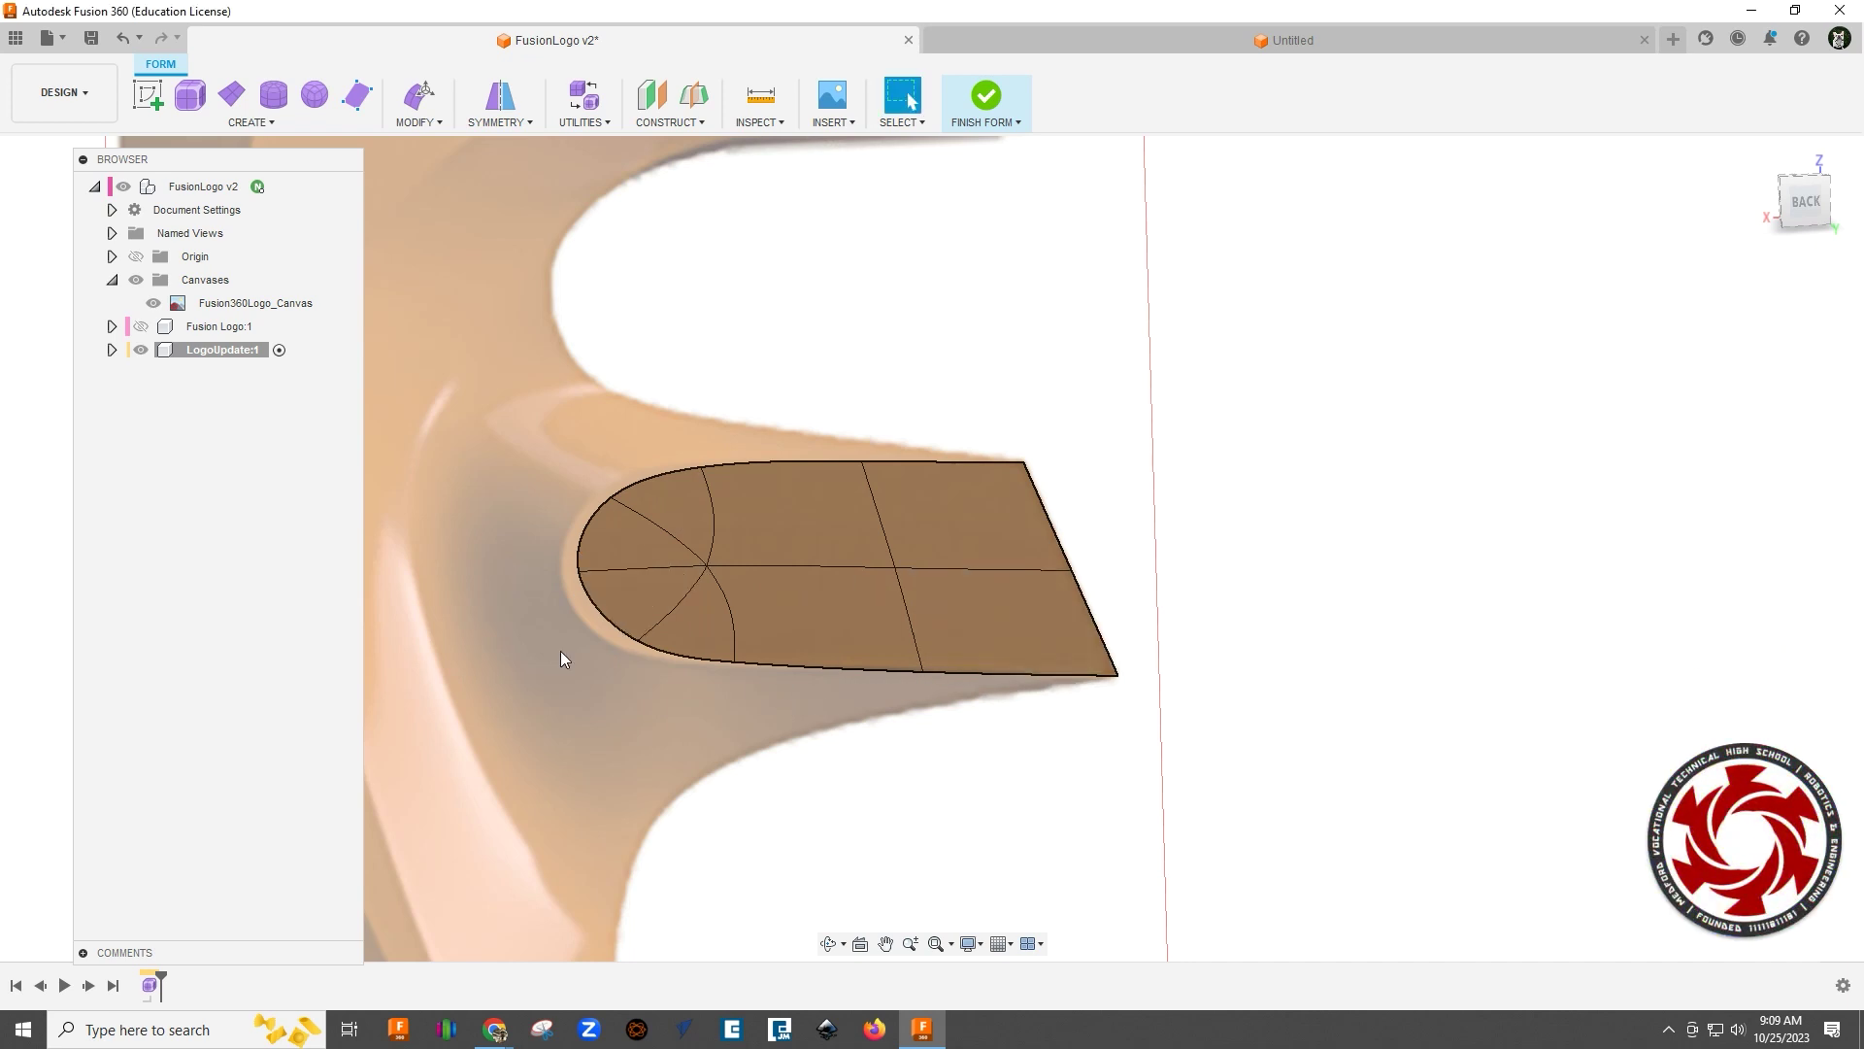
# Step: Use Edit Form to move the upper vertex of the rounded end outward to the canvas outline
pyautogui.scroll(2, 561, 641)
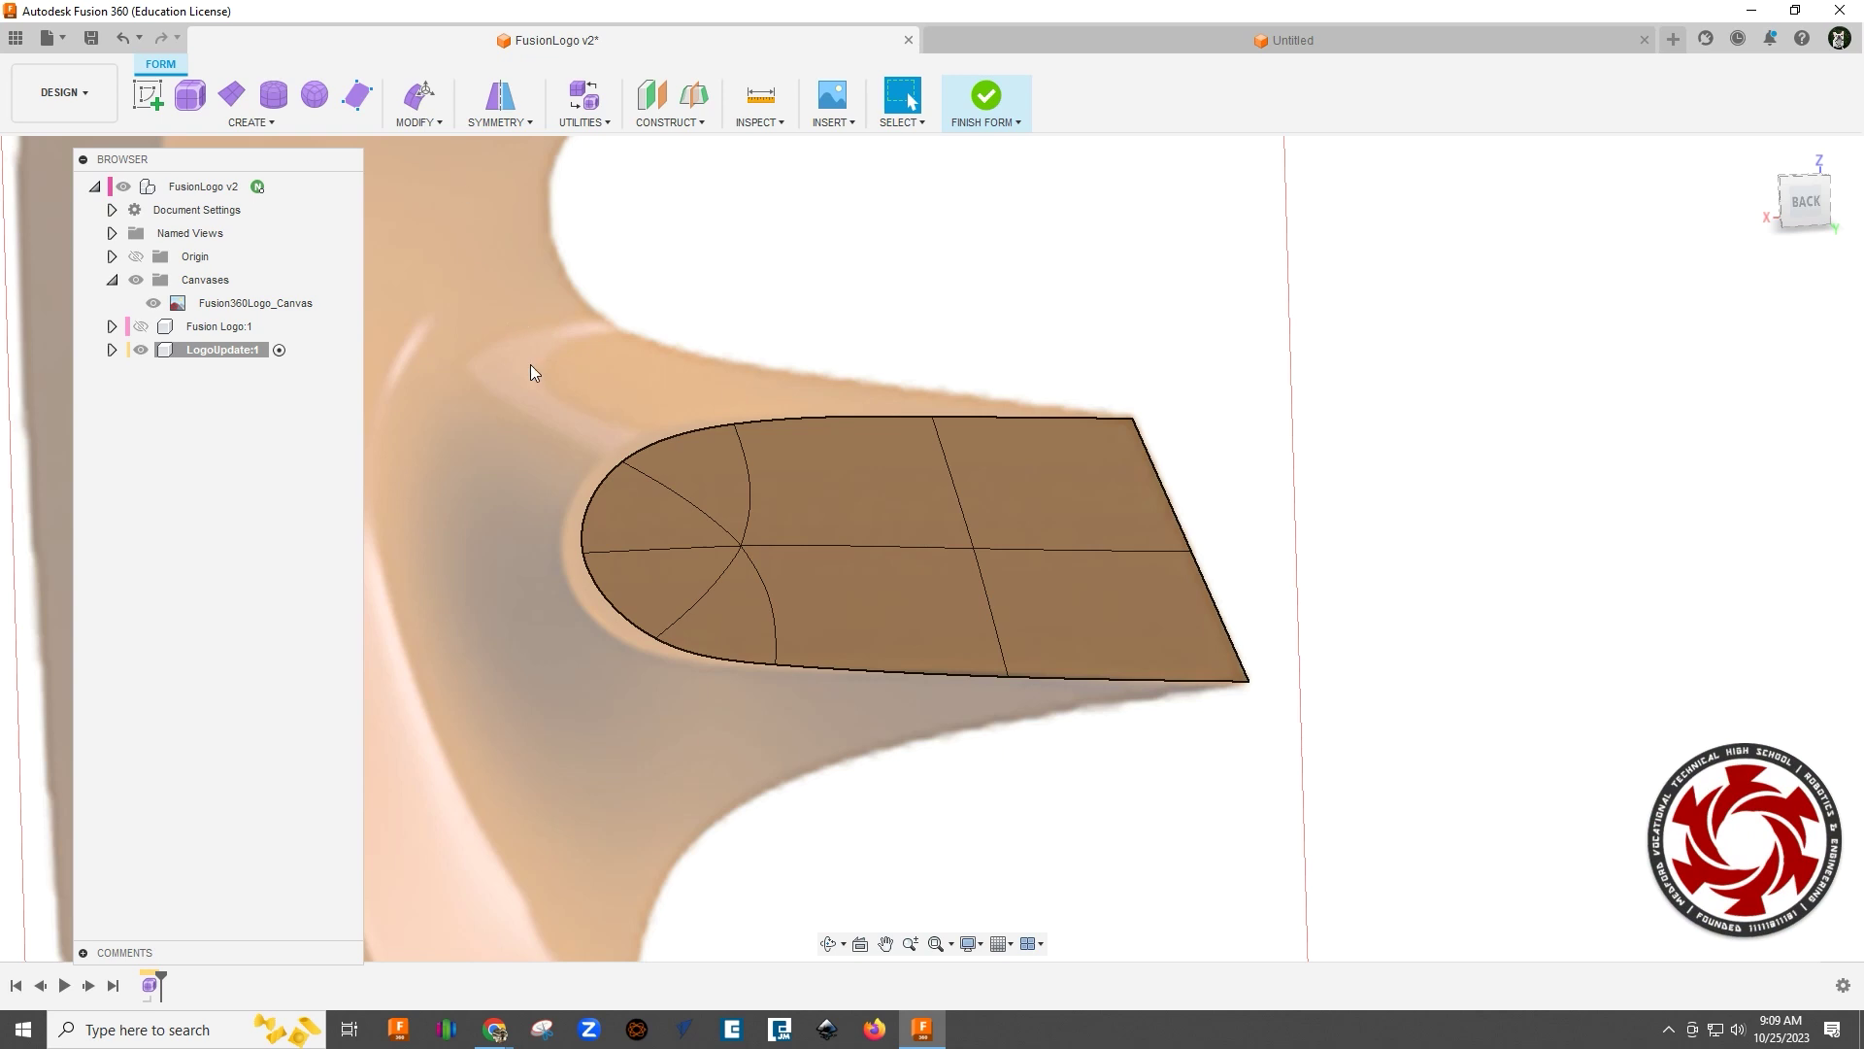
pyautogui.click(419, 97)
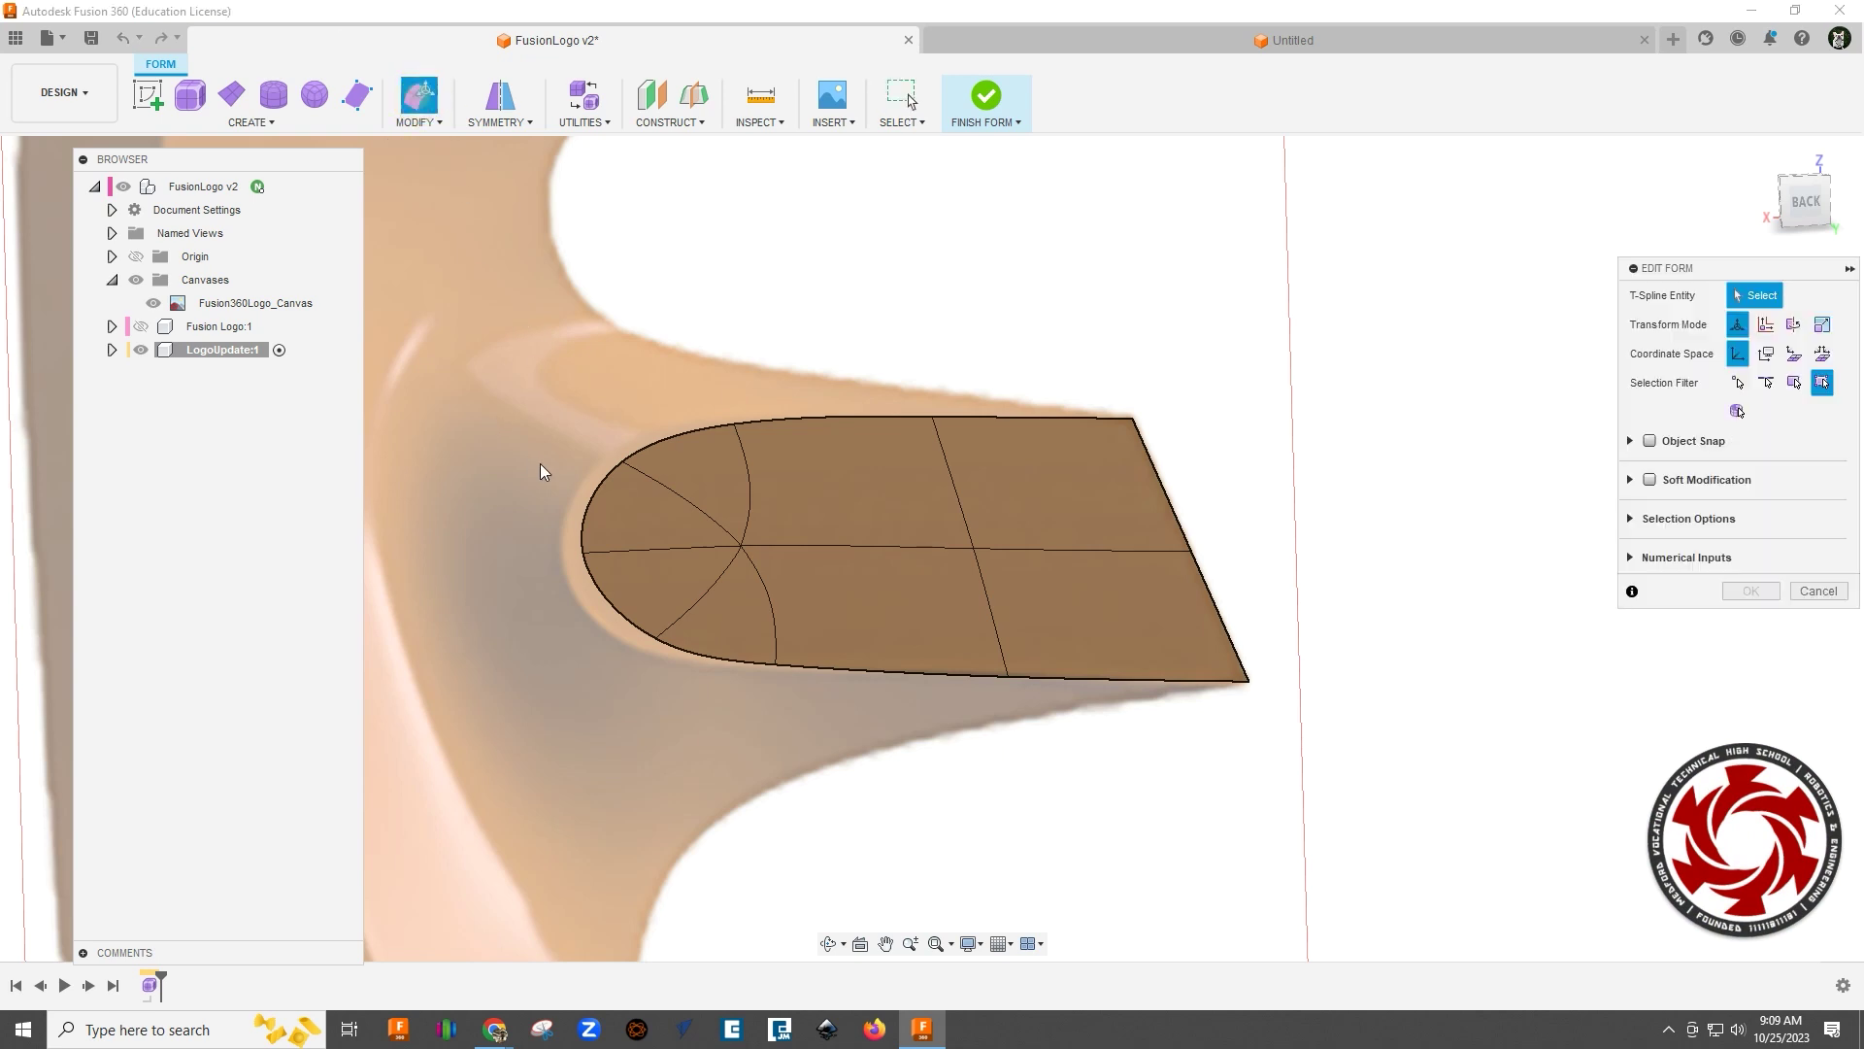
pyautogui.click(627, 466)
pyautogui.click(622, 462)
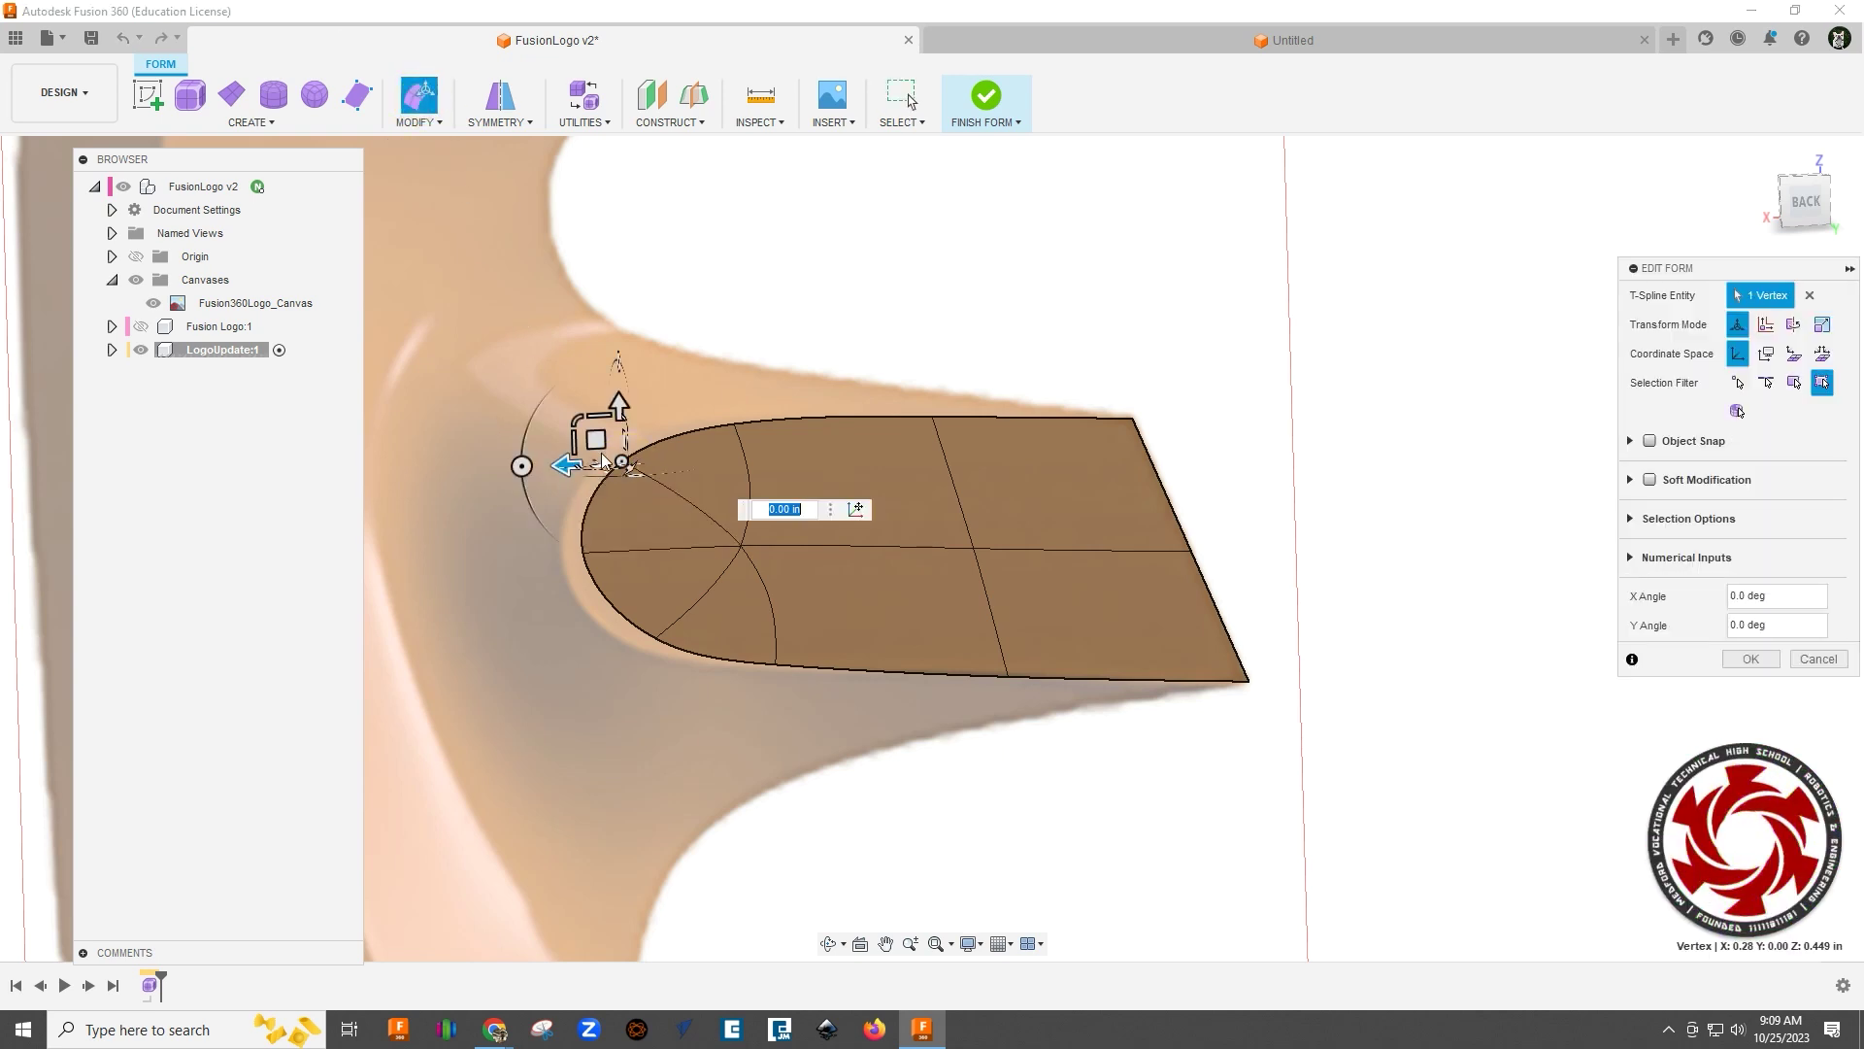
pyautogui.scroll(3, 631, 427)
pyautogui.moveTo(614, 450); pyautogui.dragTo(587, 443)
# Step: Move the rounded end's leftmost vertex about 0.038 in outward and 0.024 in down, and its lower vertex about 0.036 in outward and 0.025 in down
pyautogui.click(564, 645)
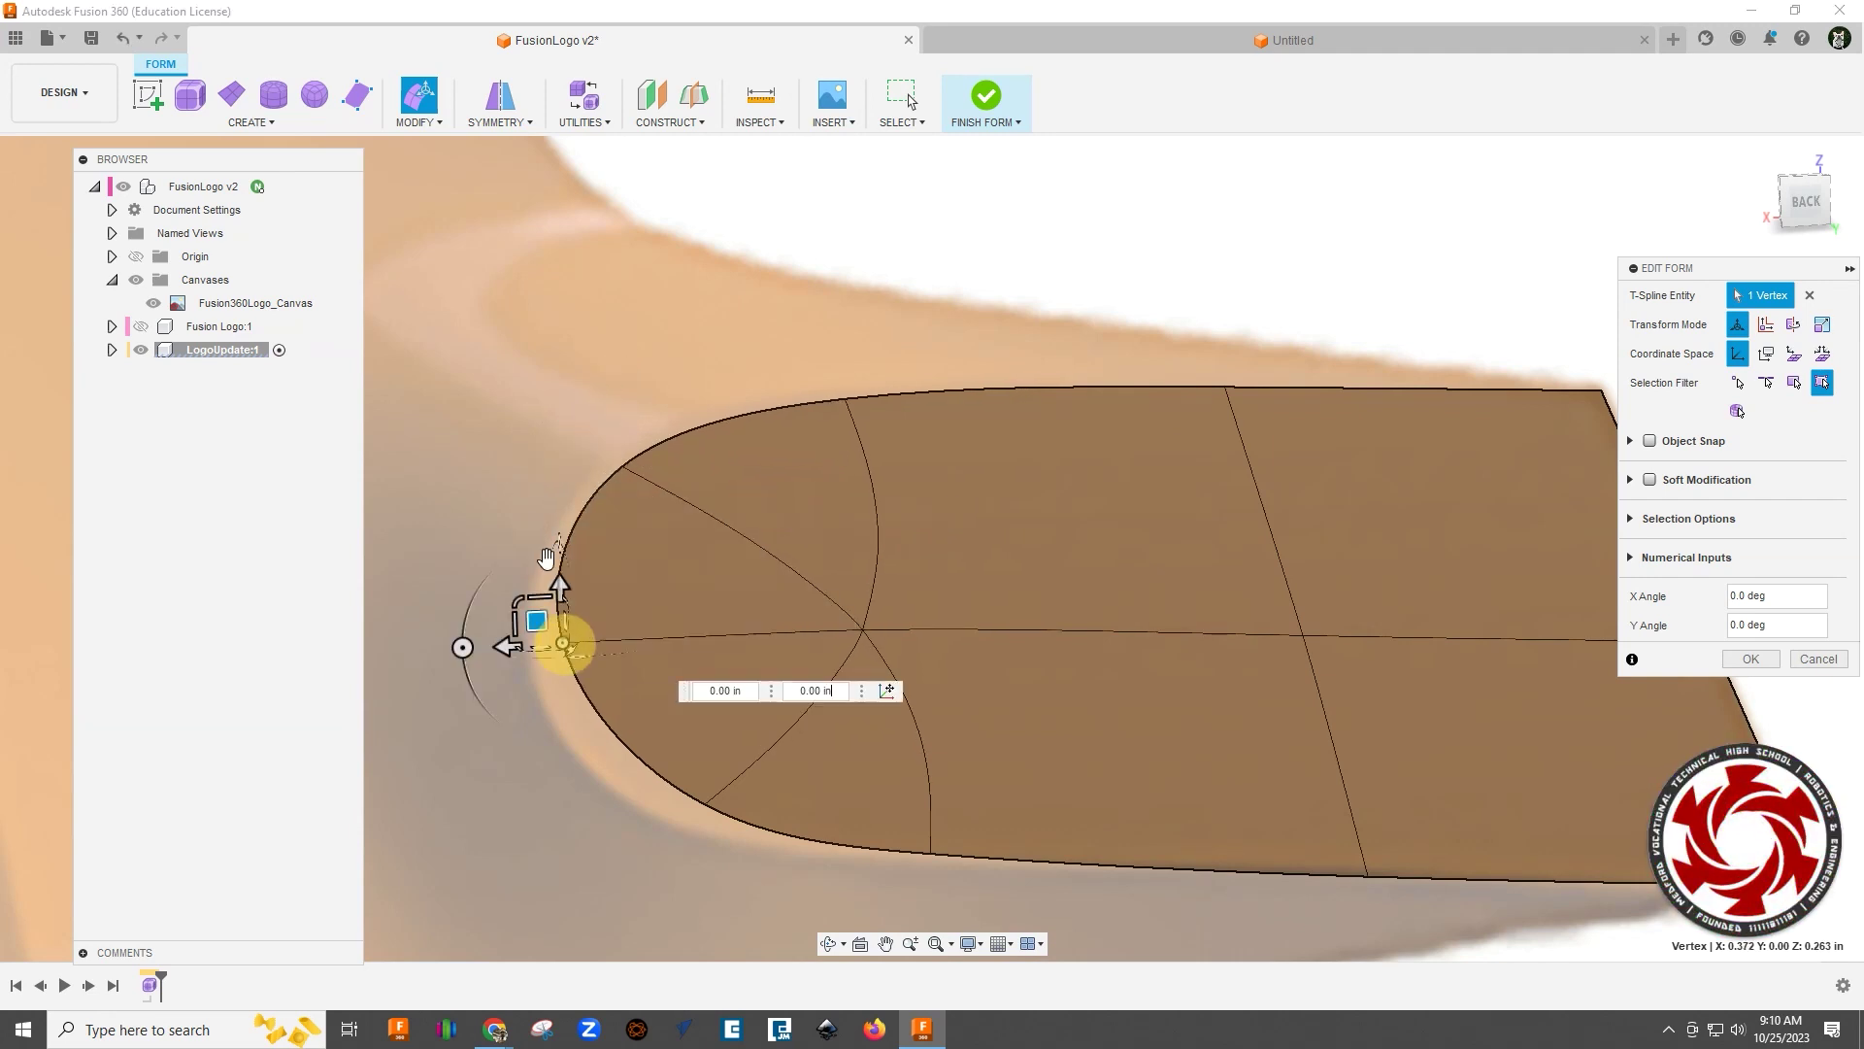
pyautogui.moveTo(537, 644); pyautogui.dragTo(501, 649)
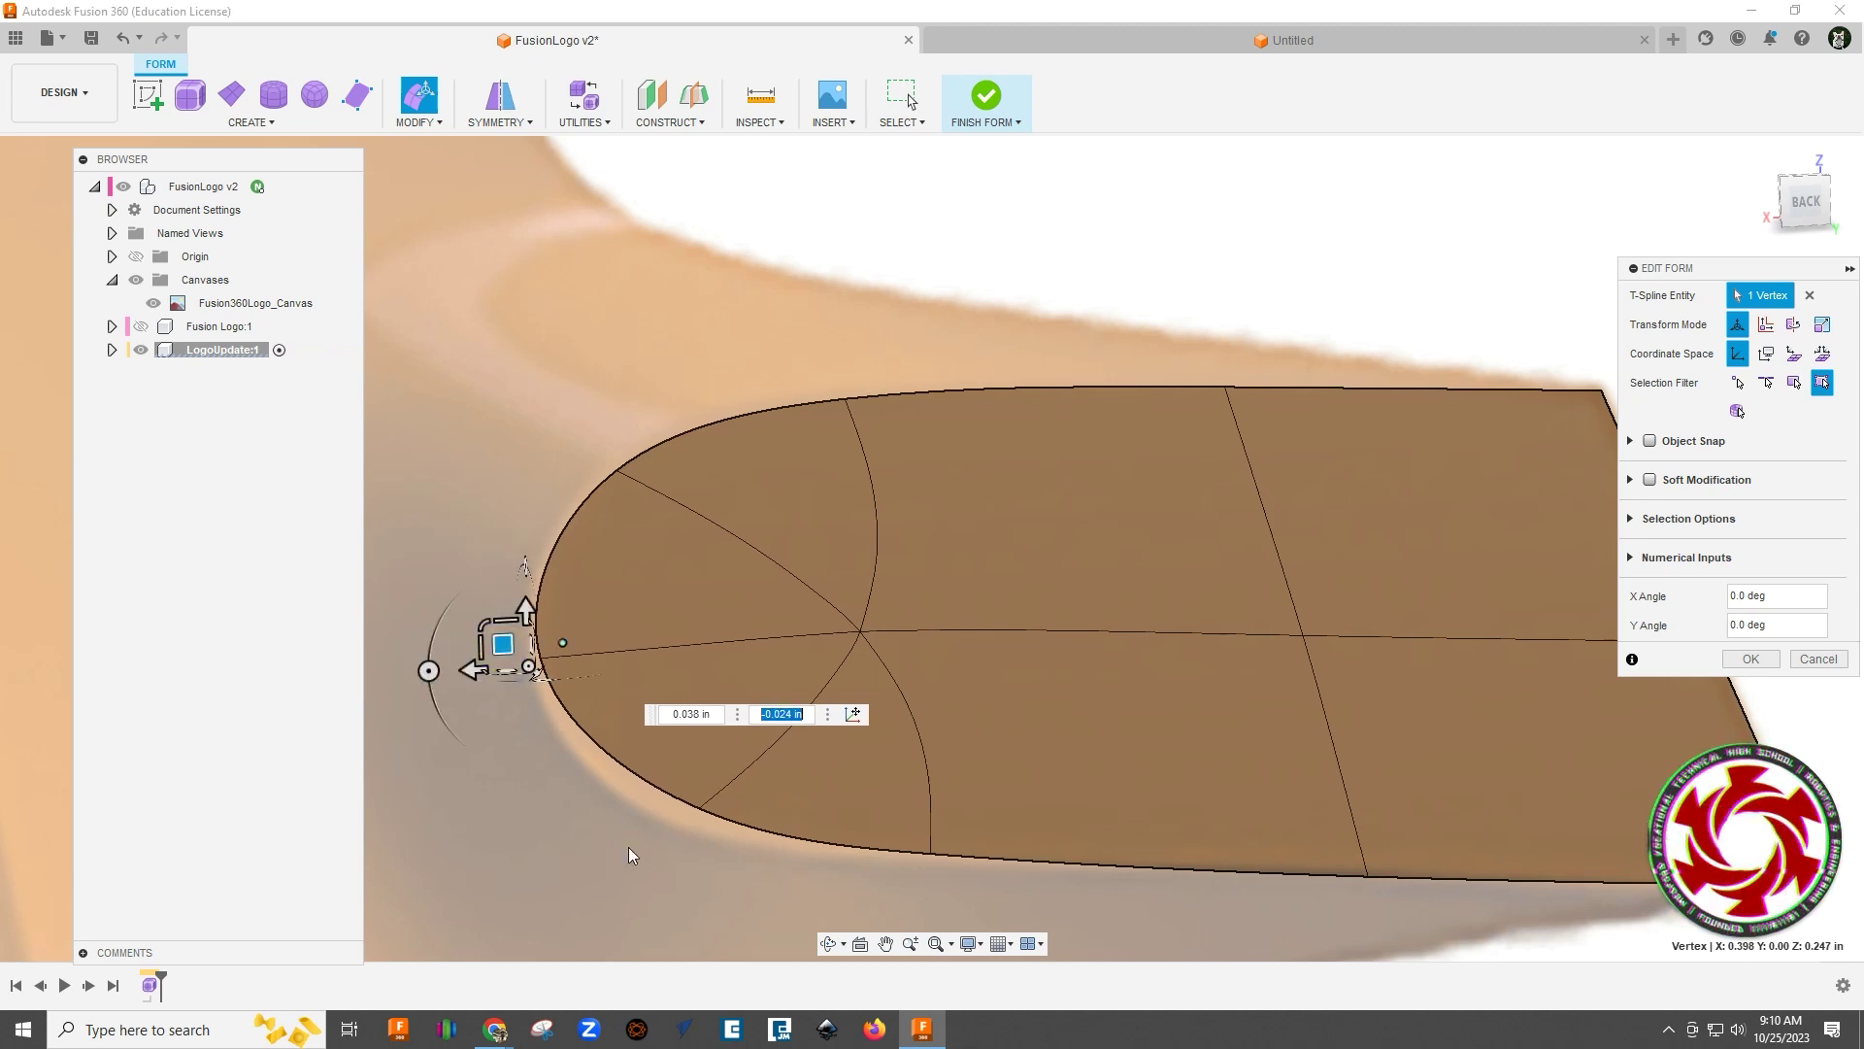
pyautogui.click(699, 810)
pyautogui.moveTo(673, 785); pyautogui.dragTo(636, 811)
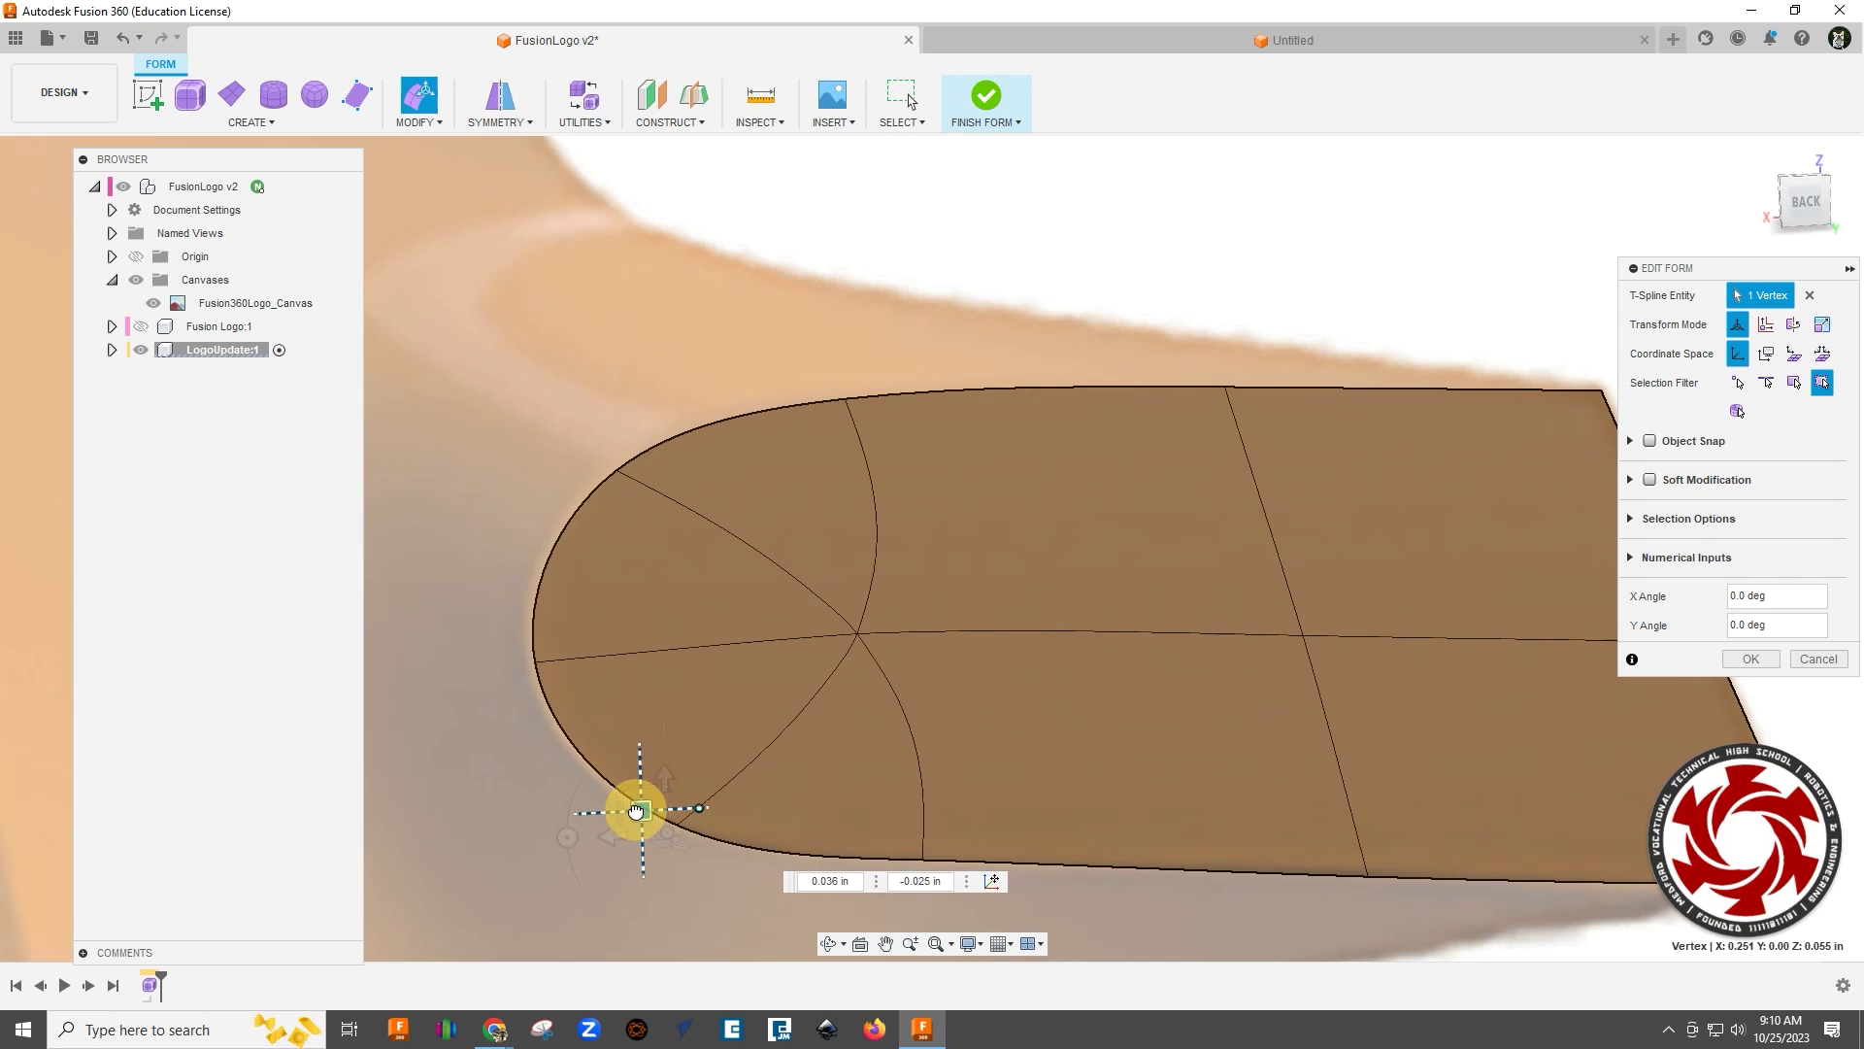
pyautogui.scroll(-5, 573, 805)
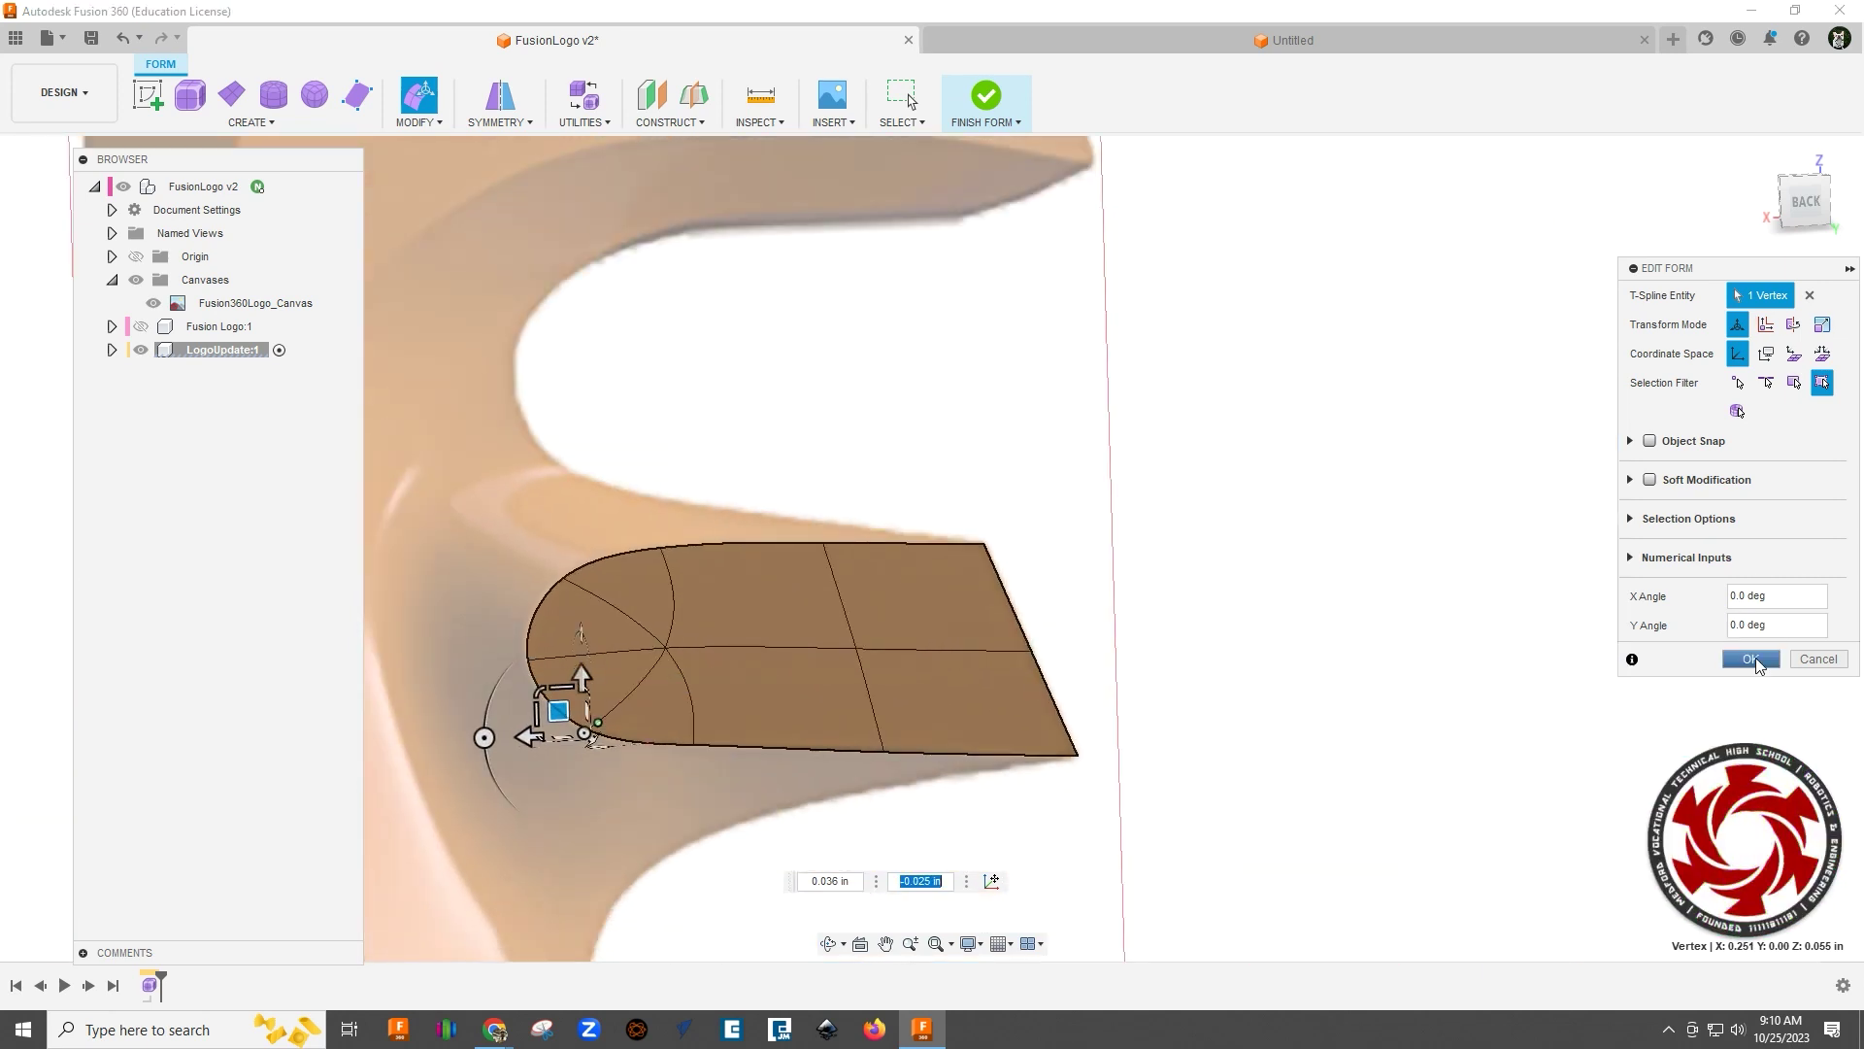
pyautogui.click(1750, 658)
# Step: Draw a four-sided face on the same plane over the outer tip of the top arm, following its slanted end
pyautogui.scroll(-4, 1088, 651)
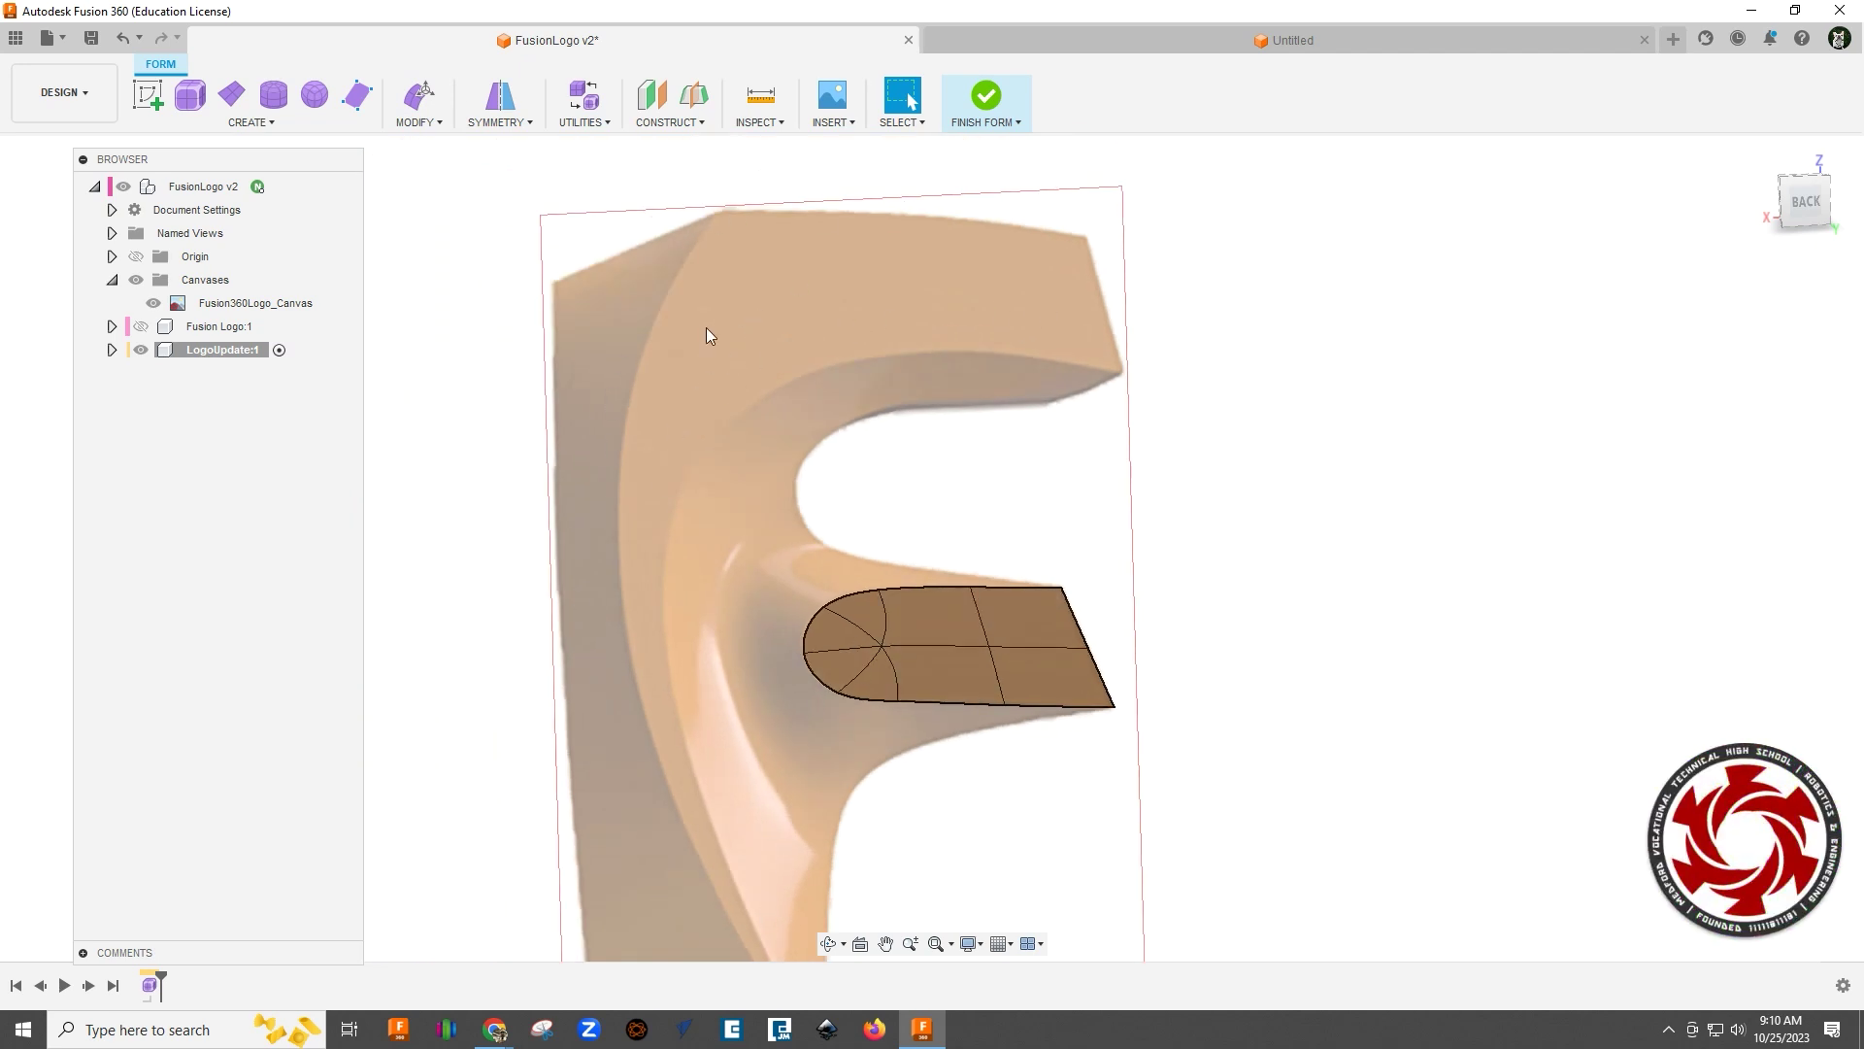
pyautogui.click(358, 95)
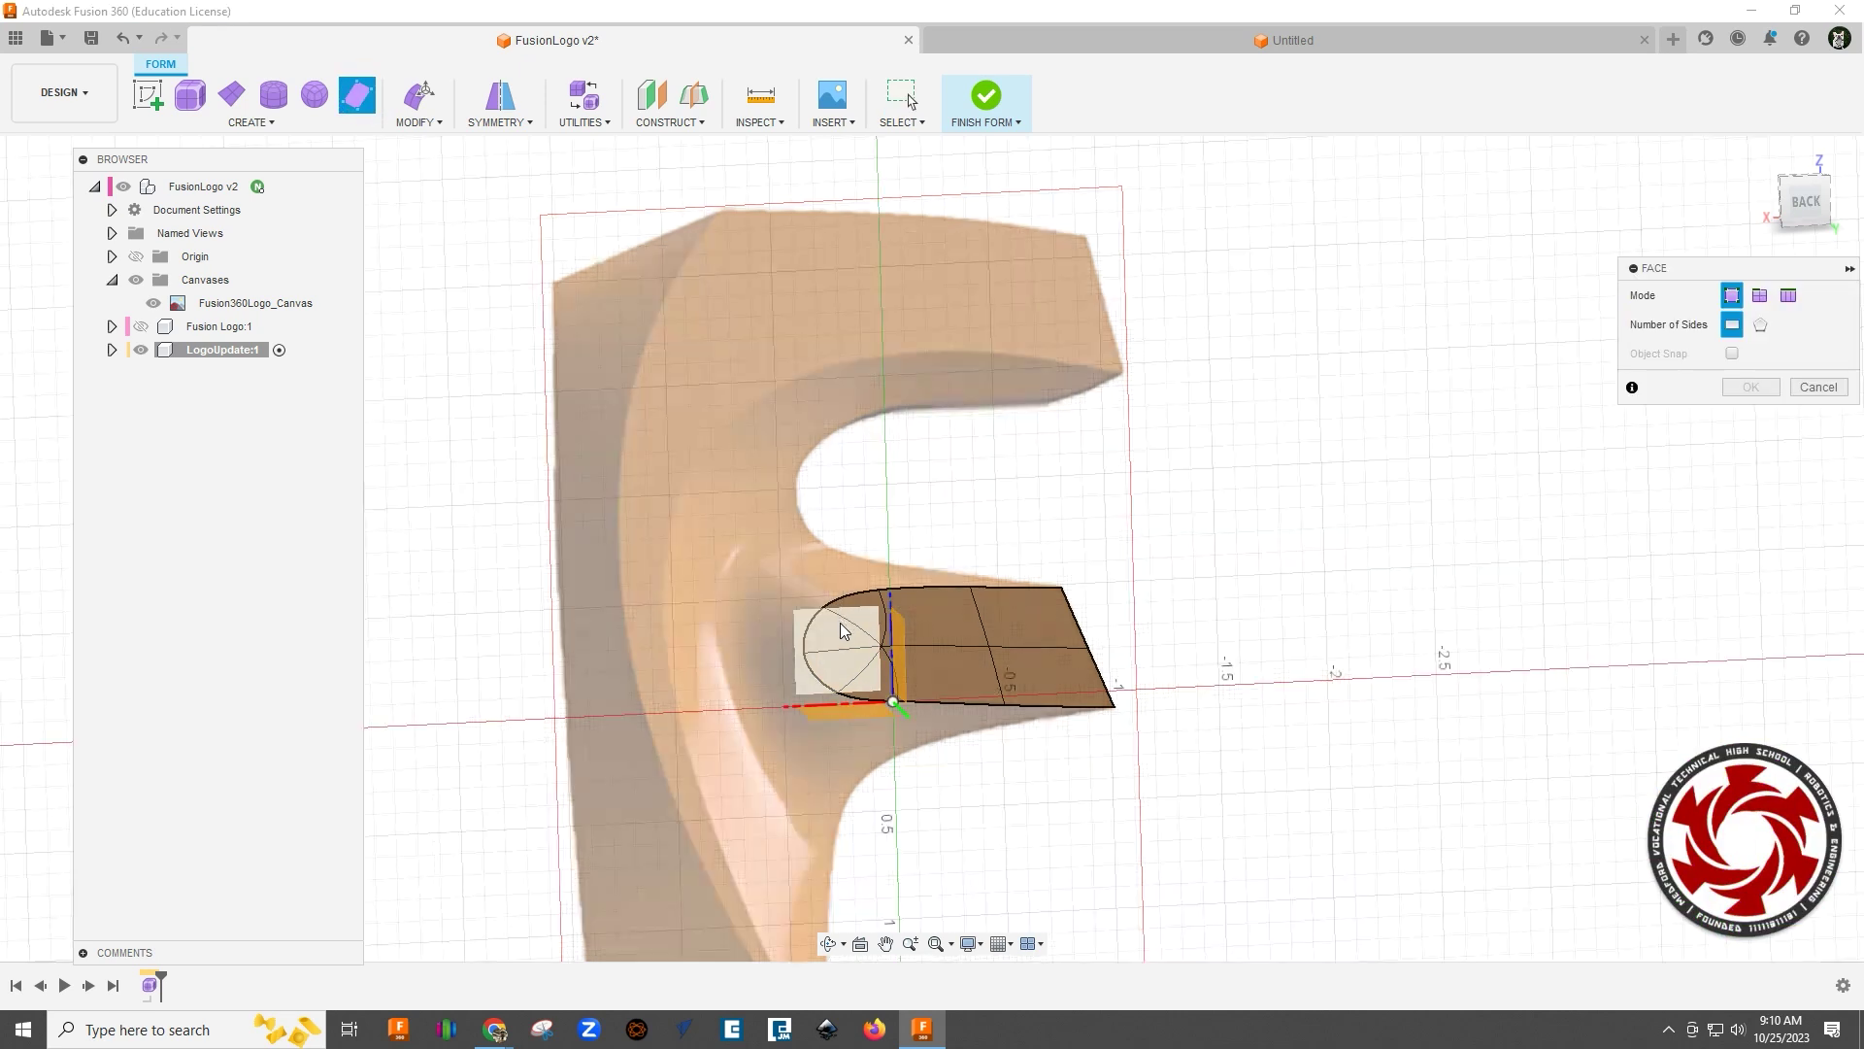
pyautogui.scroll(2, 1129, 212)
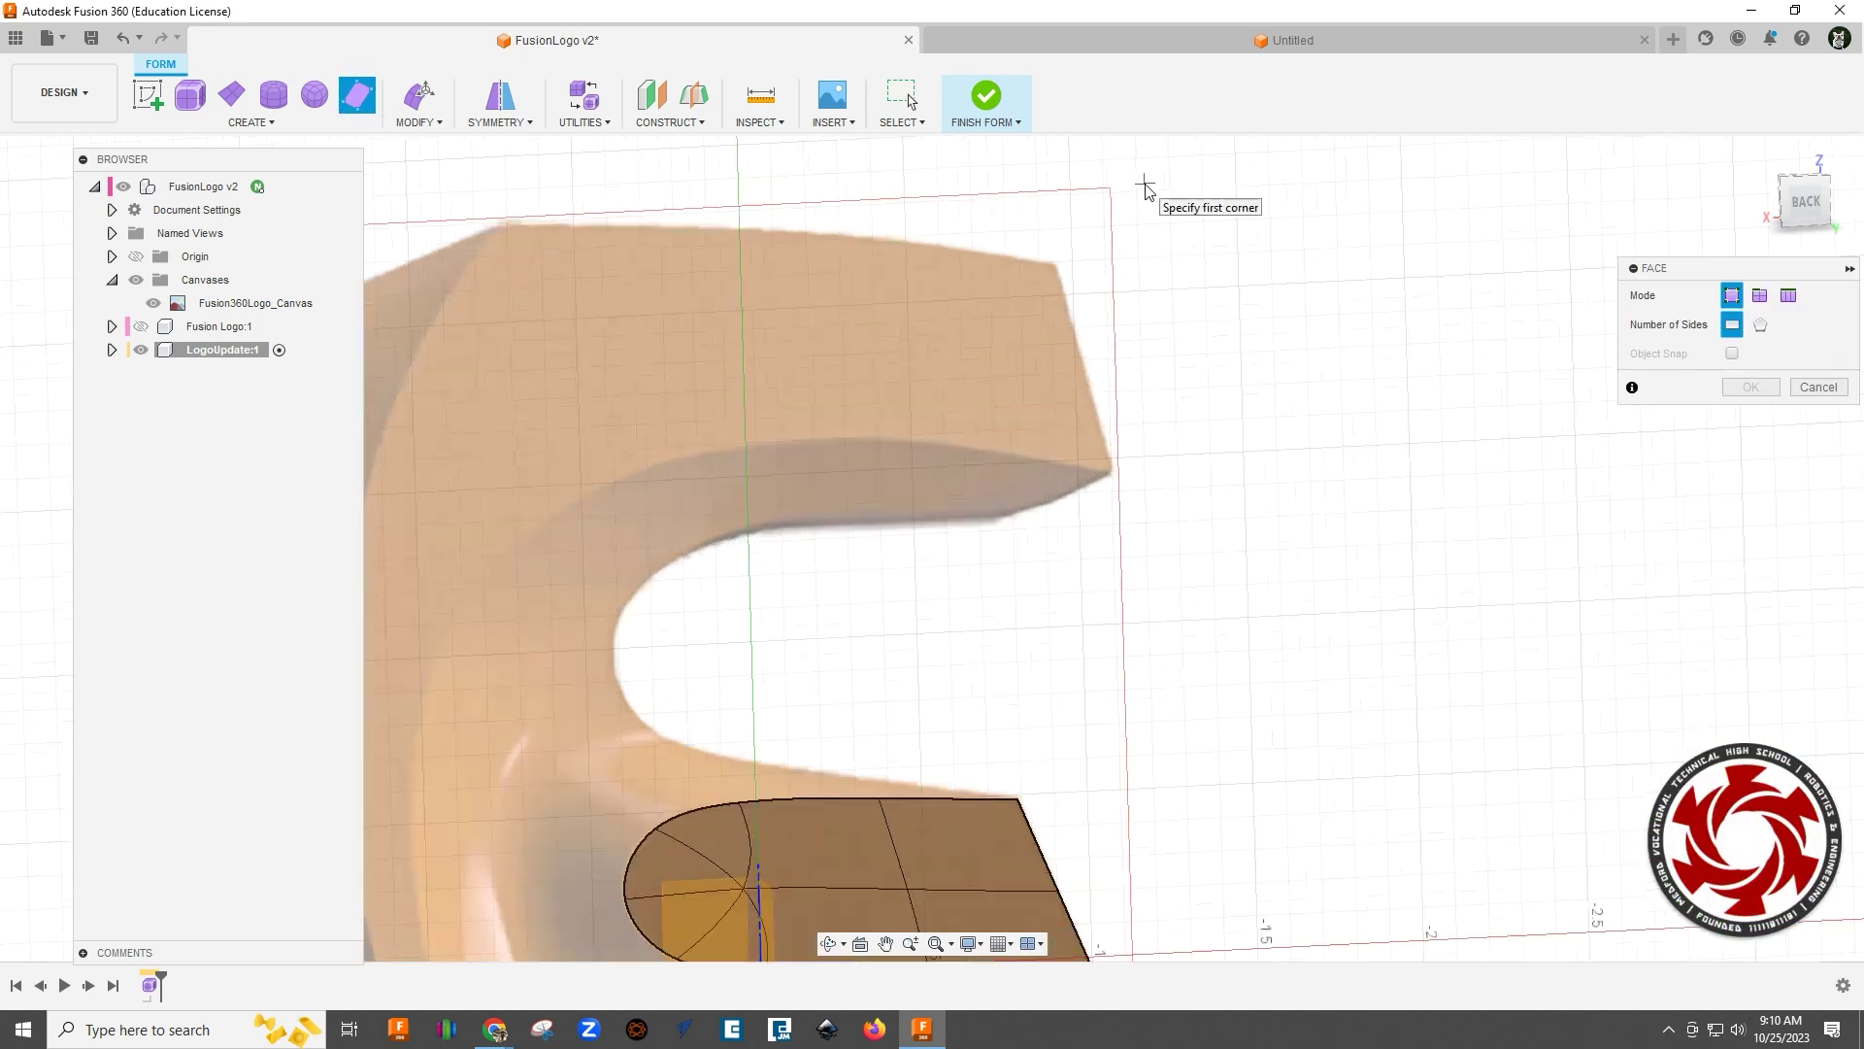
pyautogui.click(1051, 263)
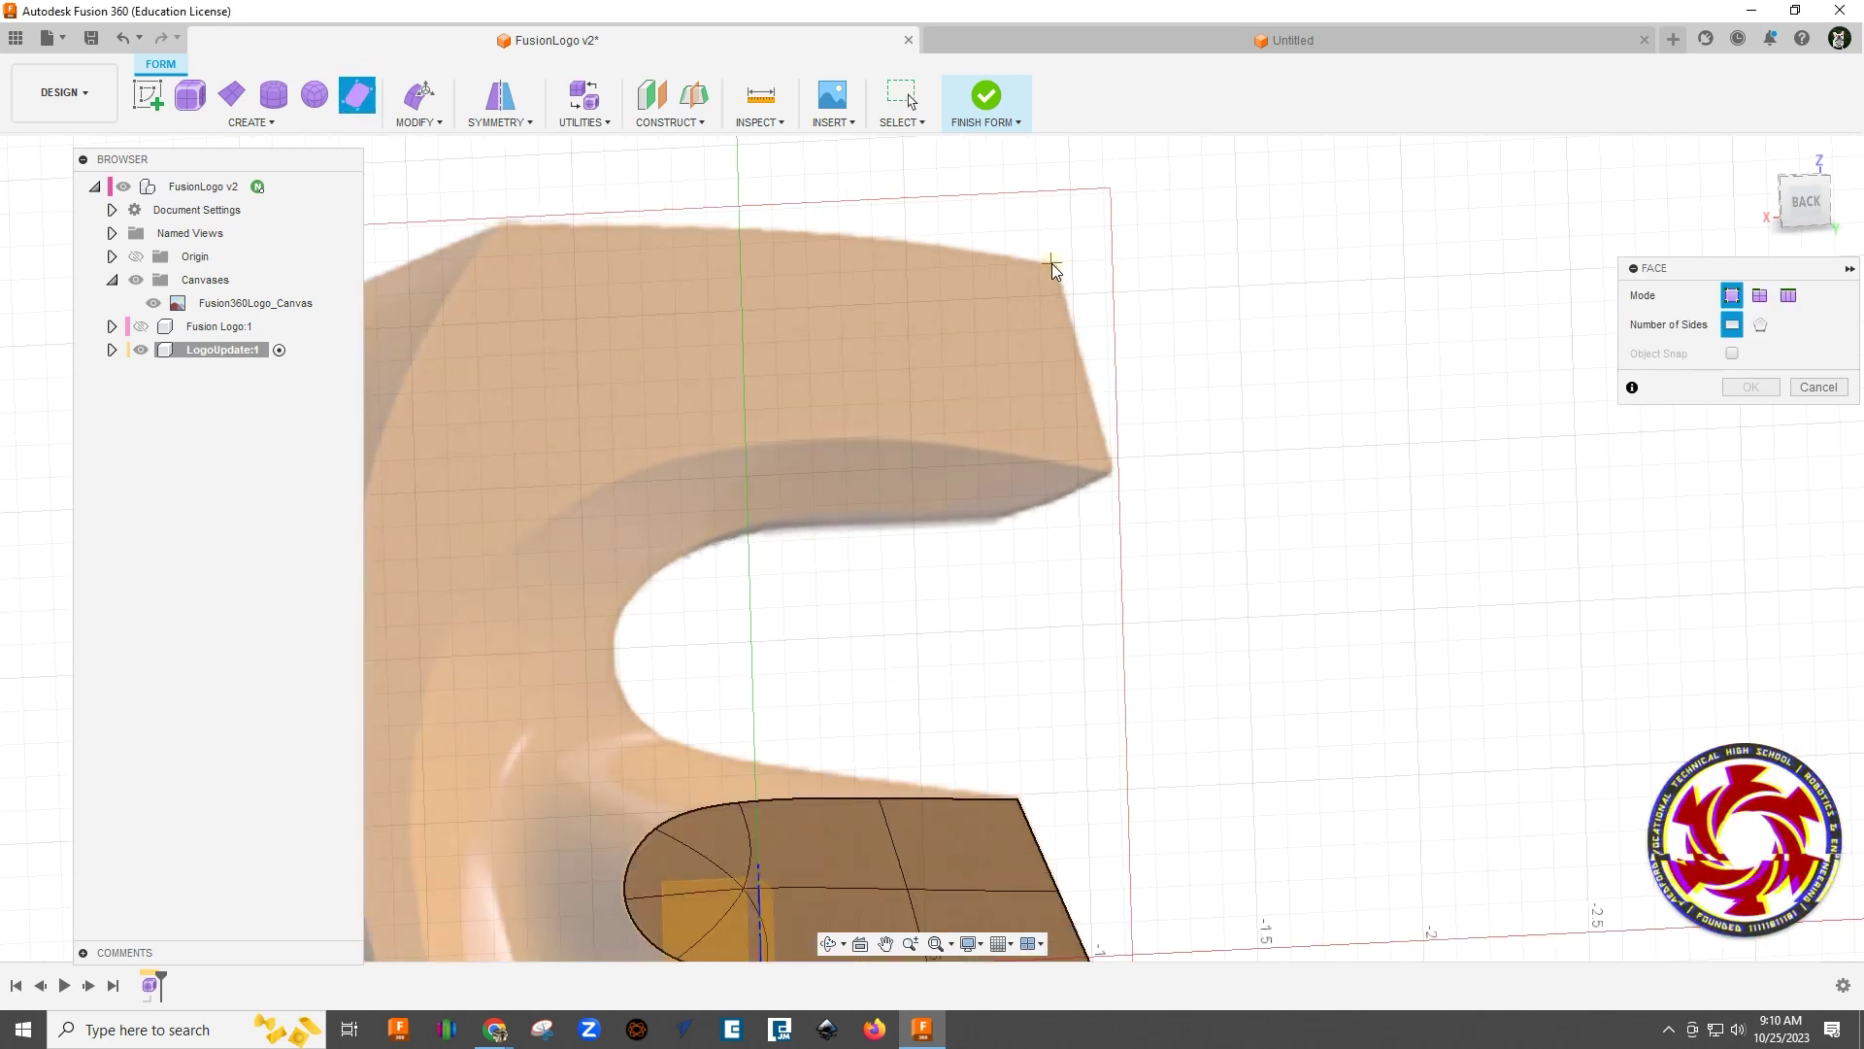
pyautogui.click(903, 241)
pyautogui.click(911, 438)
pyautogui.click(1114, 470)
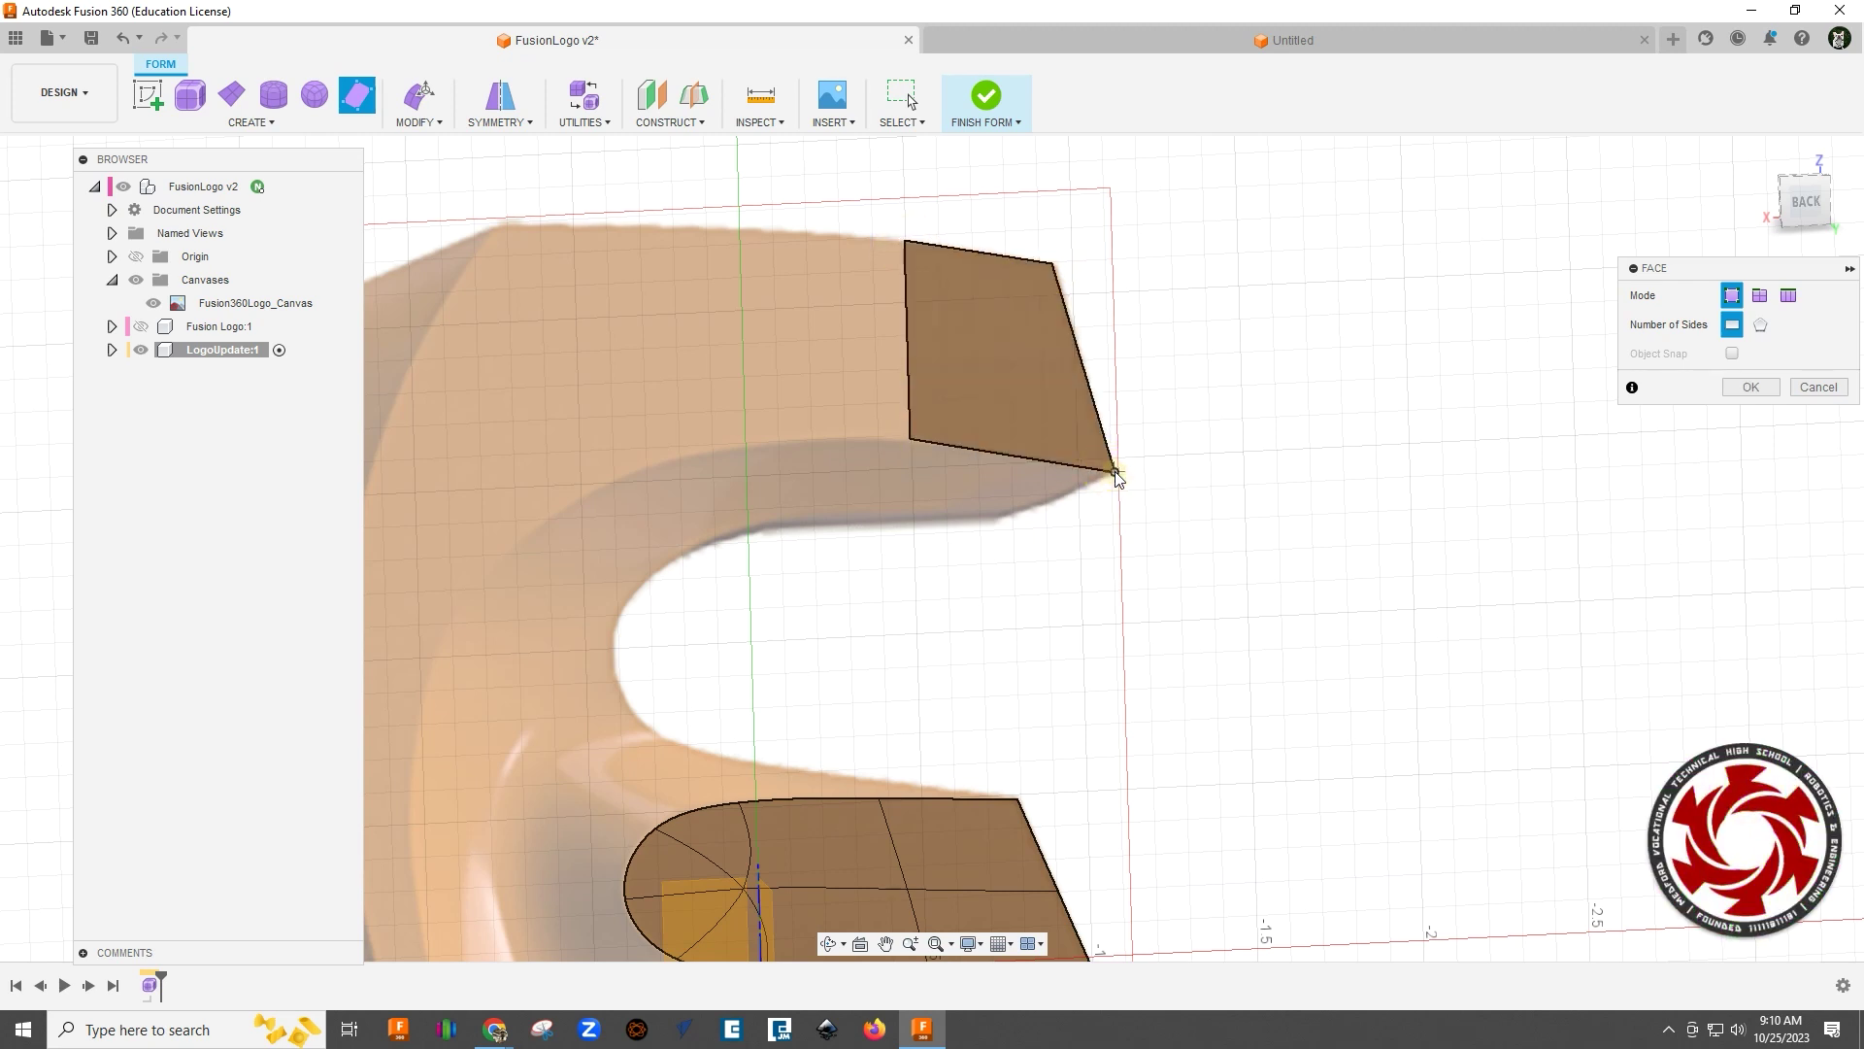
# Step: Add two more four-sided faces along the top arm toward the stem, each sharing the previous face's inner edge
pyautogui.click(910, 238)
pyautogui.click(736, 231)
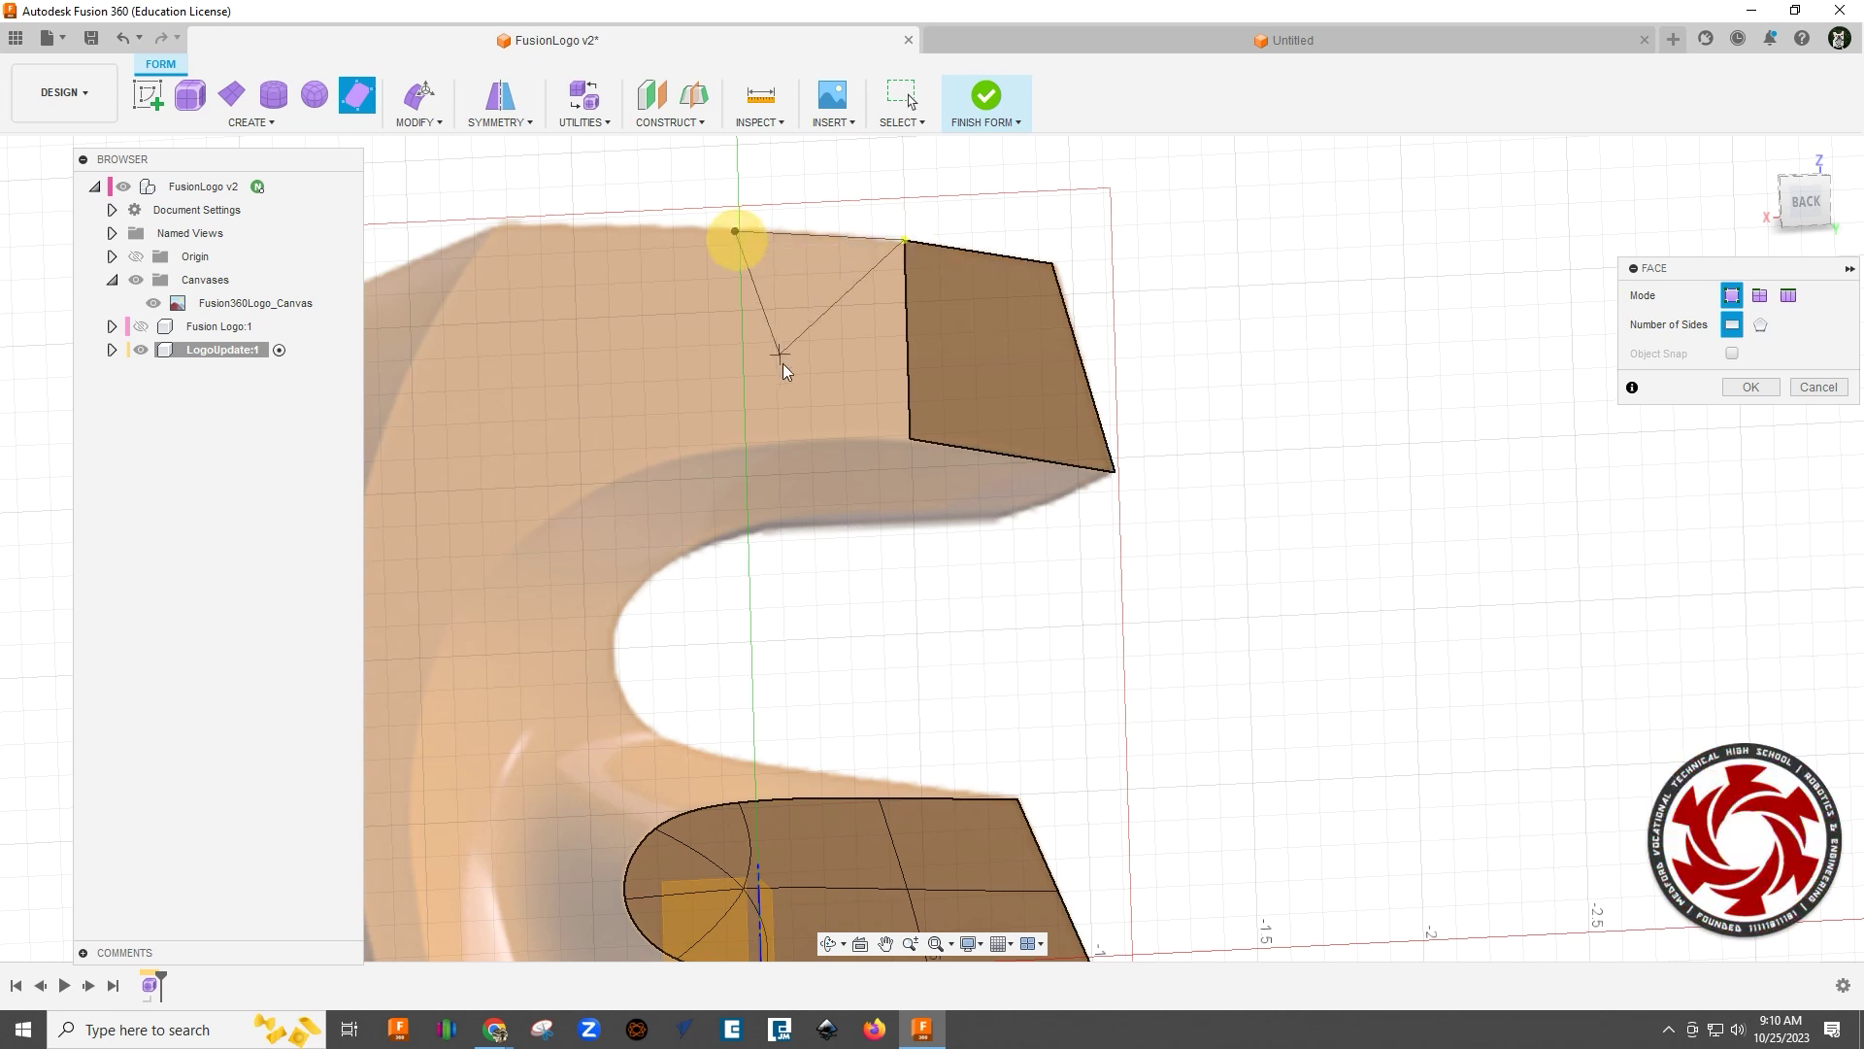
pyautogui.click(742, 446)
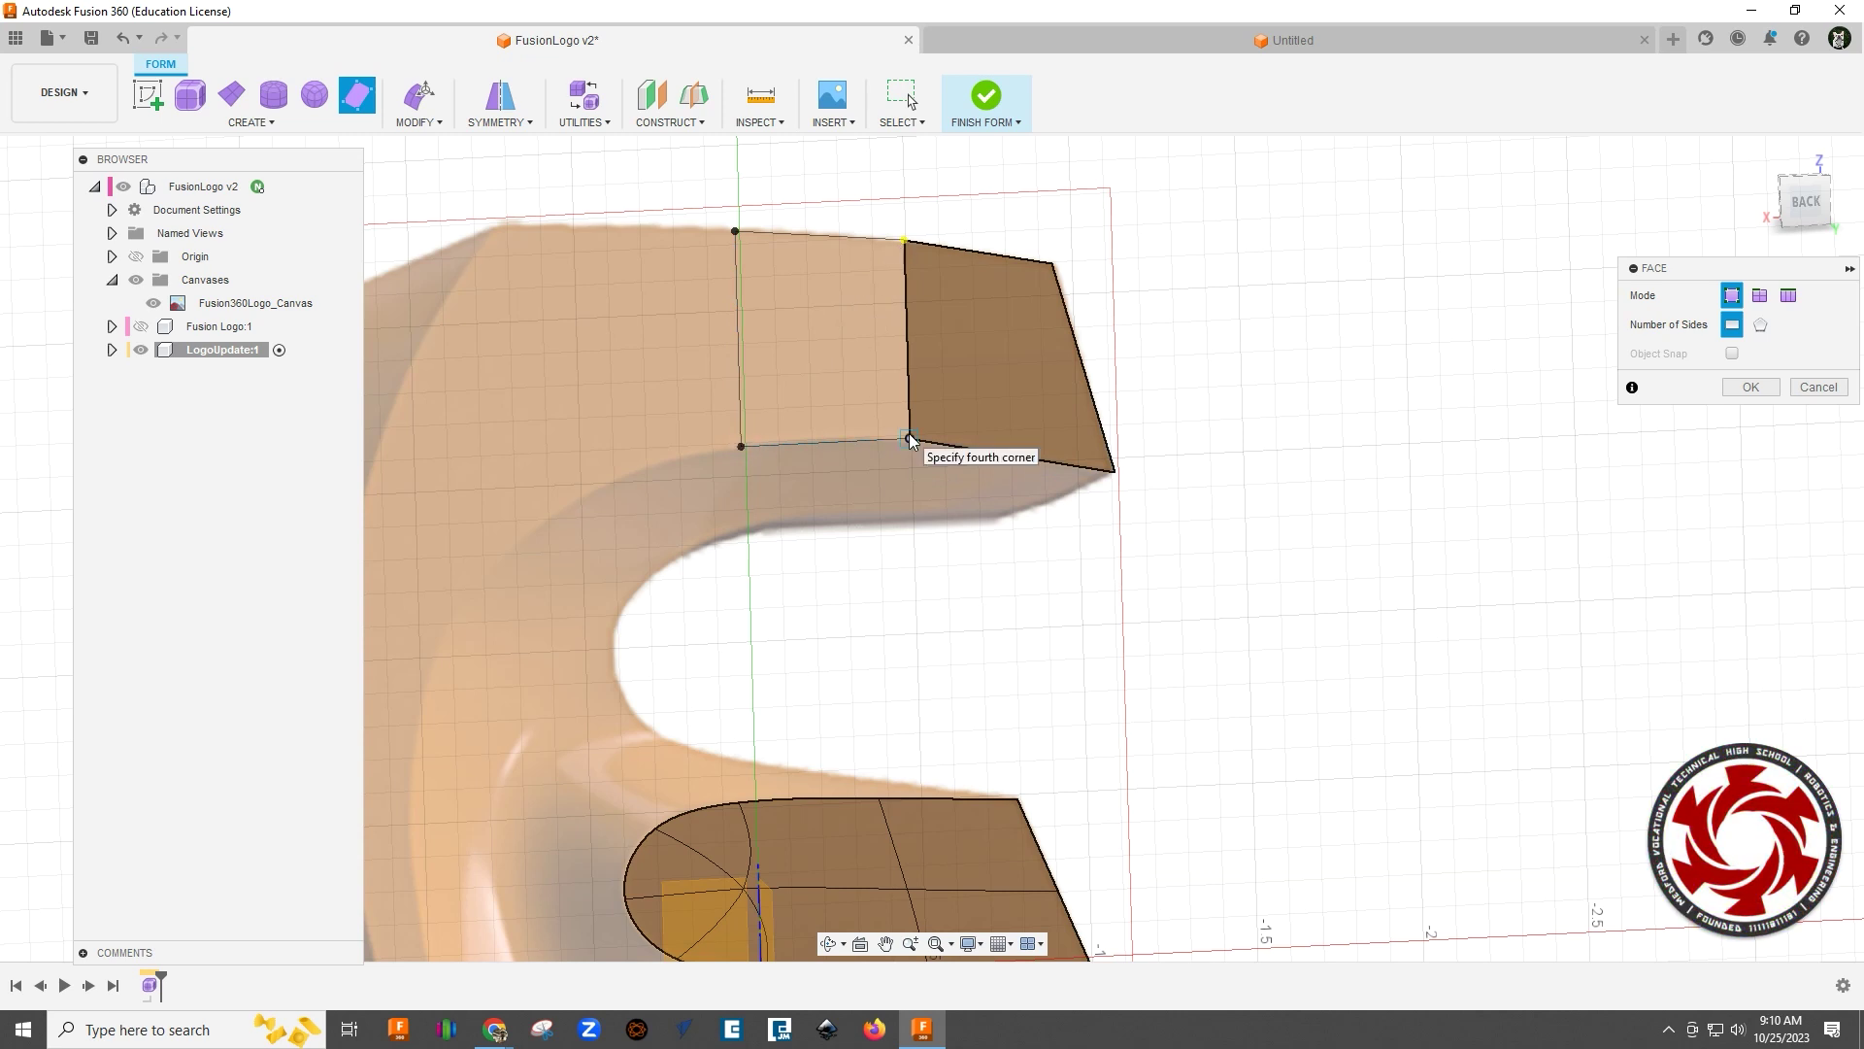
pyautogui.click(908, 437)
pyautogui.click(736, 231)
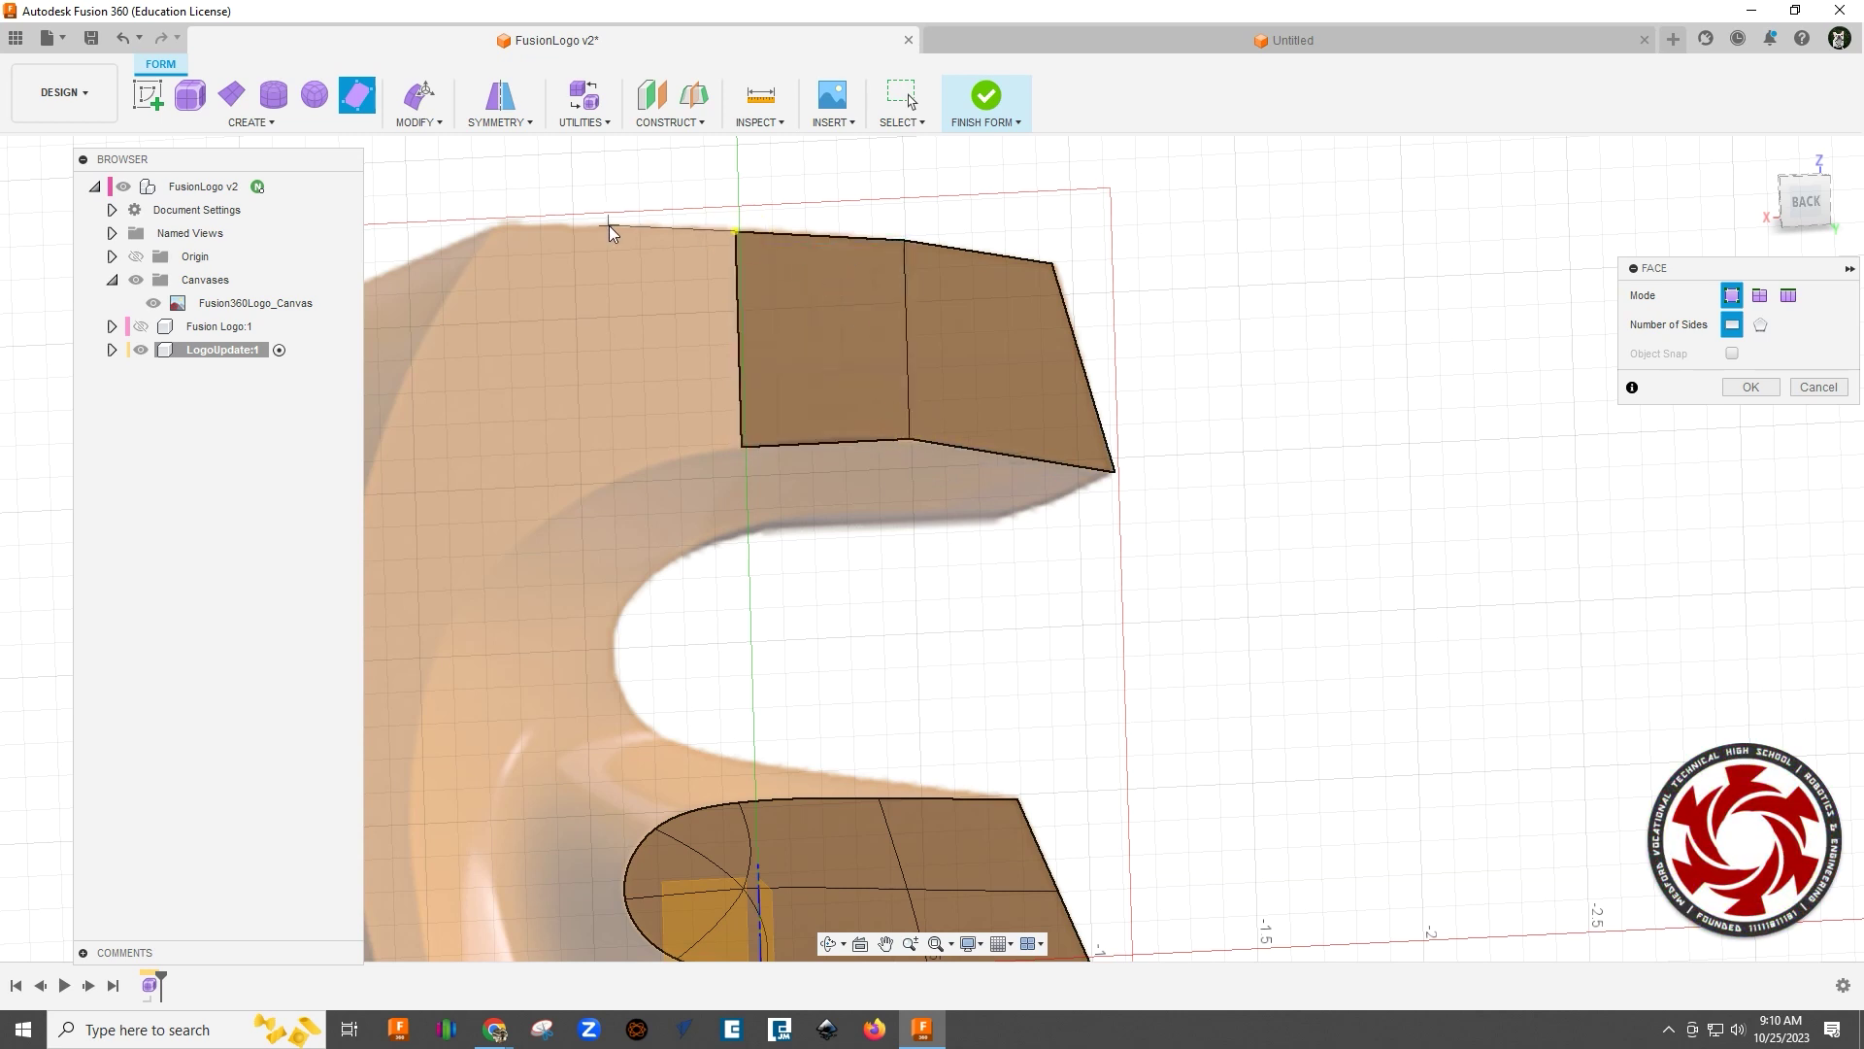
pyautogui.click(593, 226)
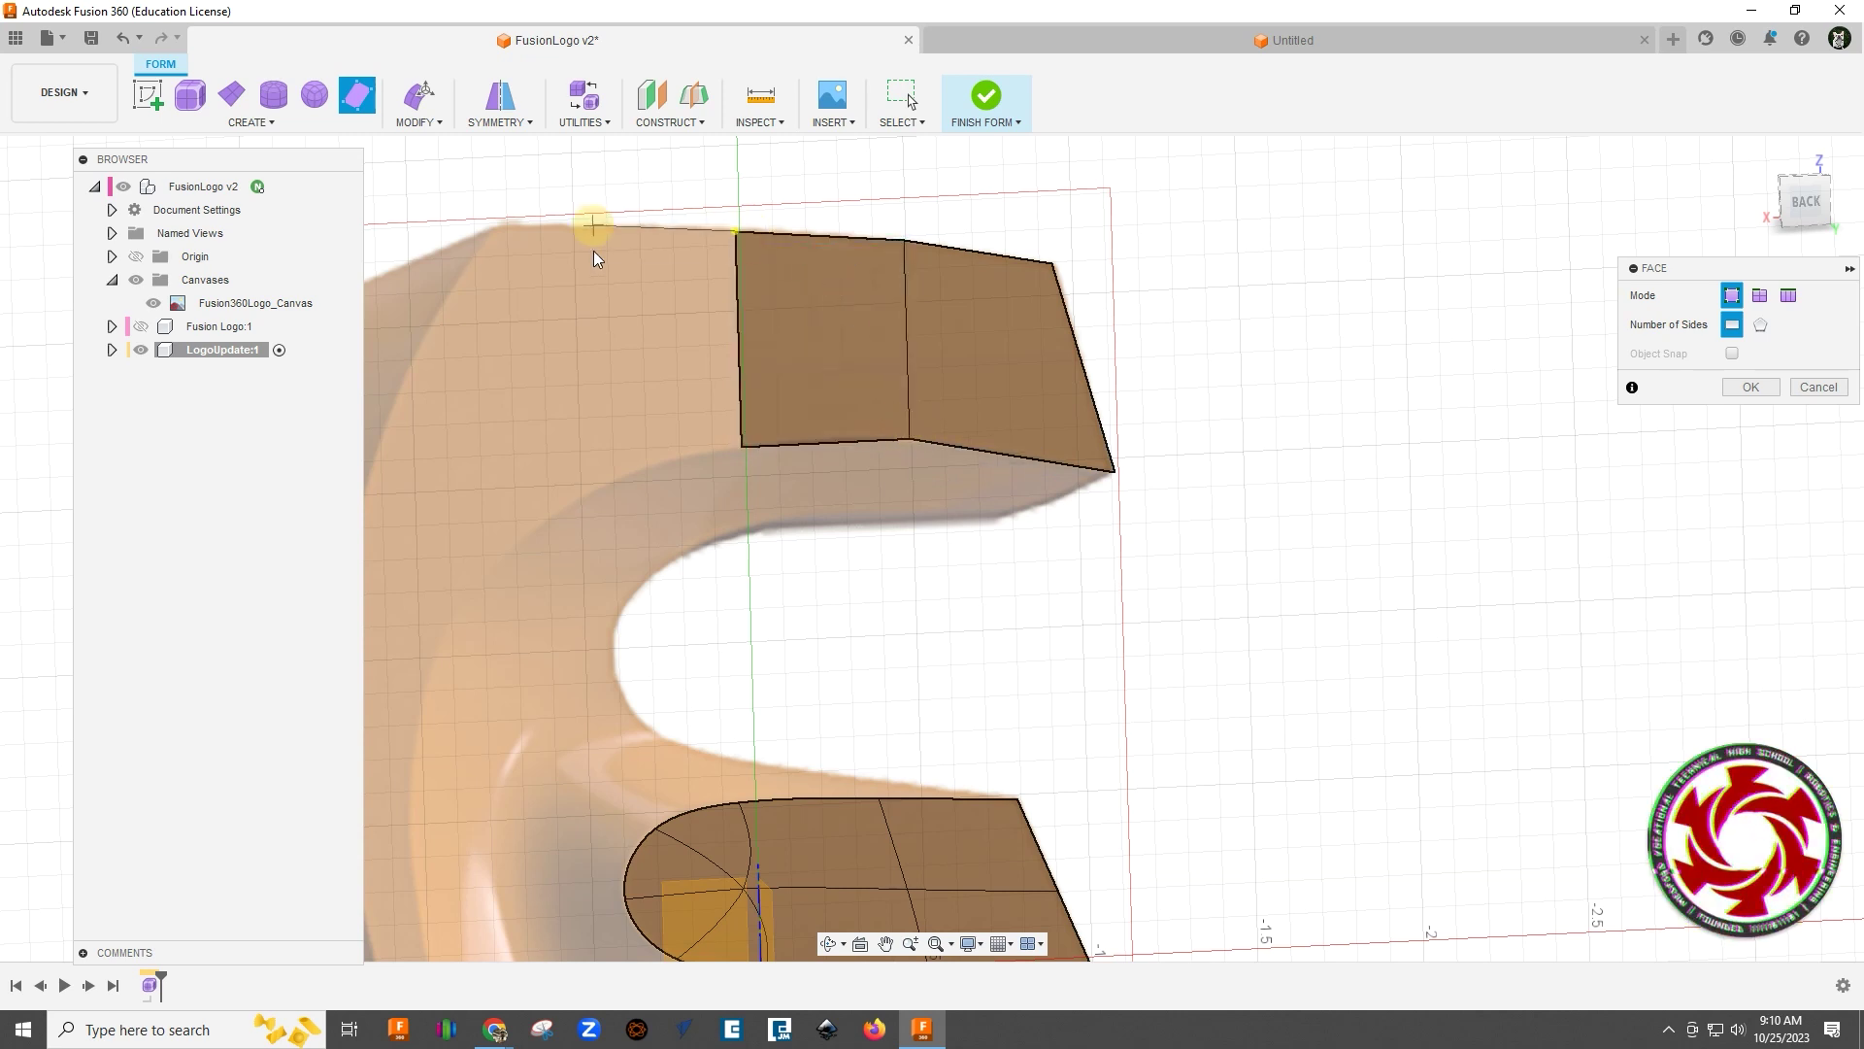
pyautogui.click(627, 472)
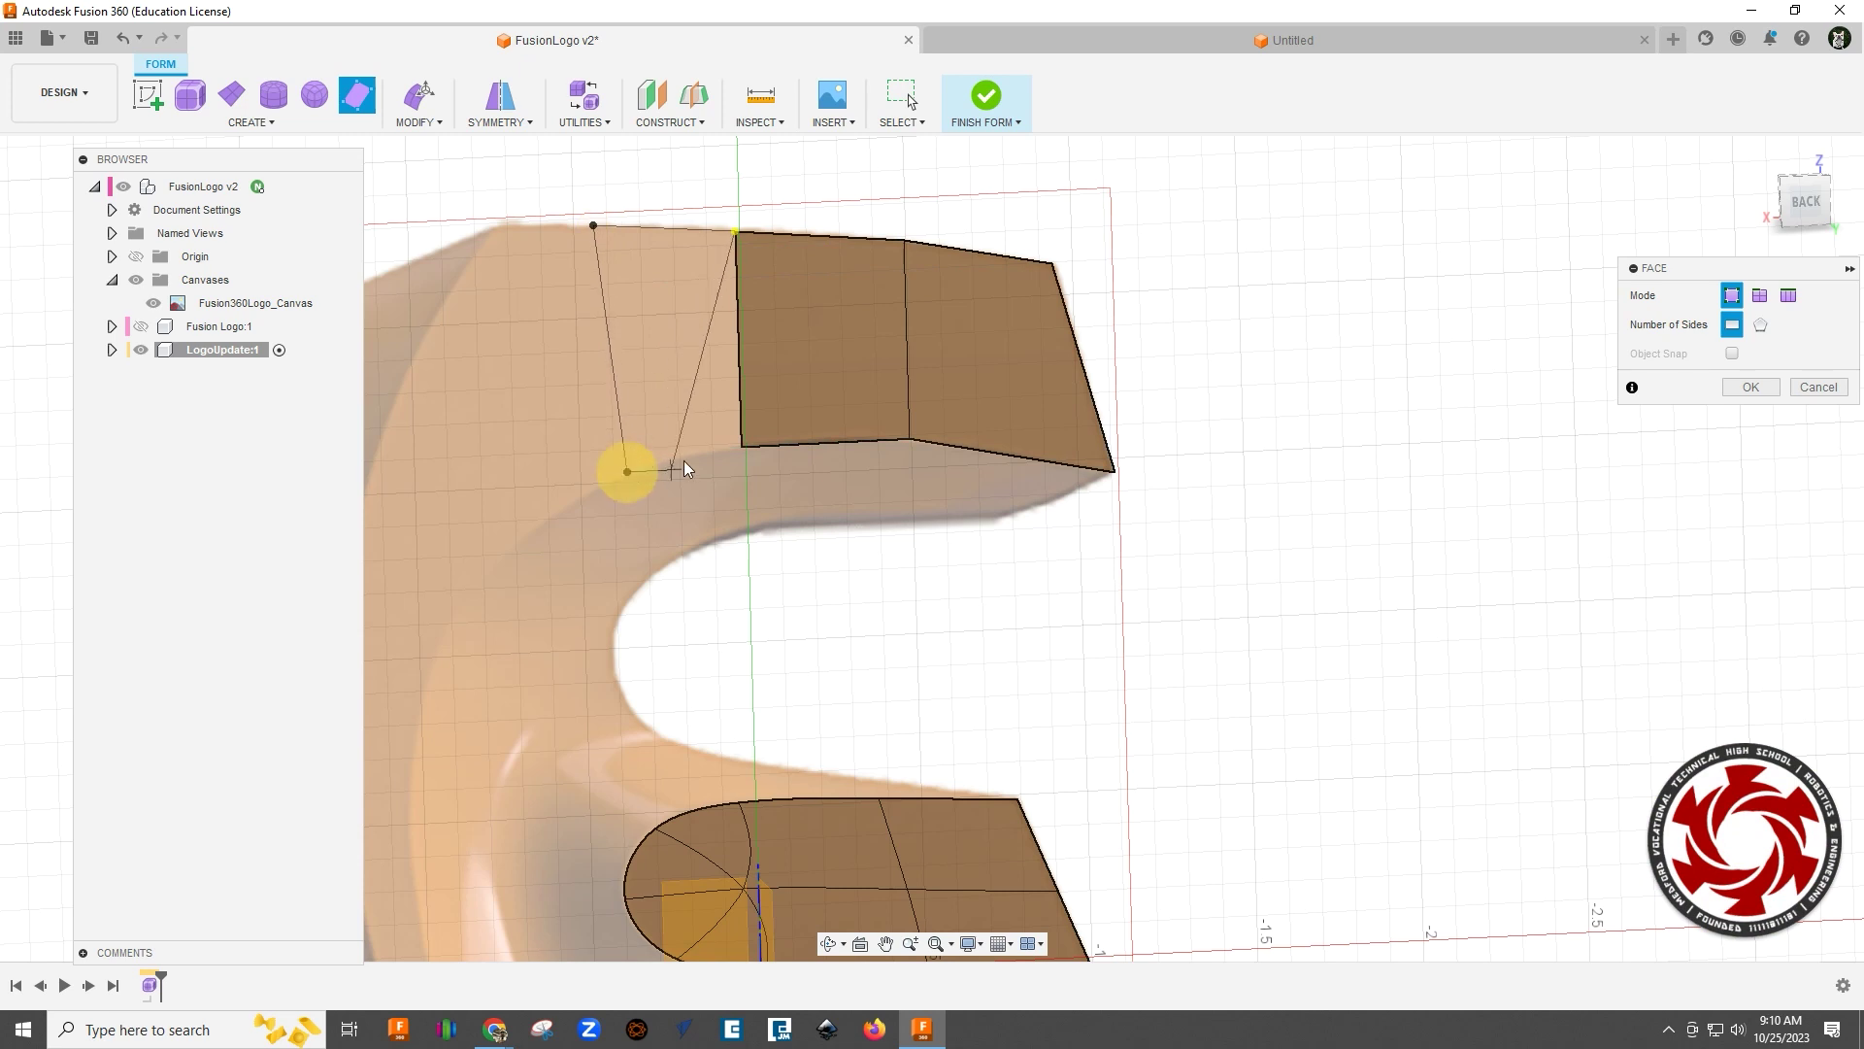
pyautogui.click(743, 442)
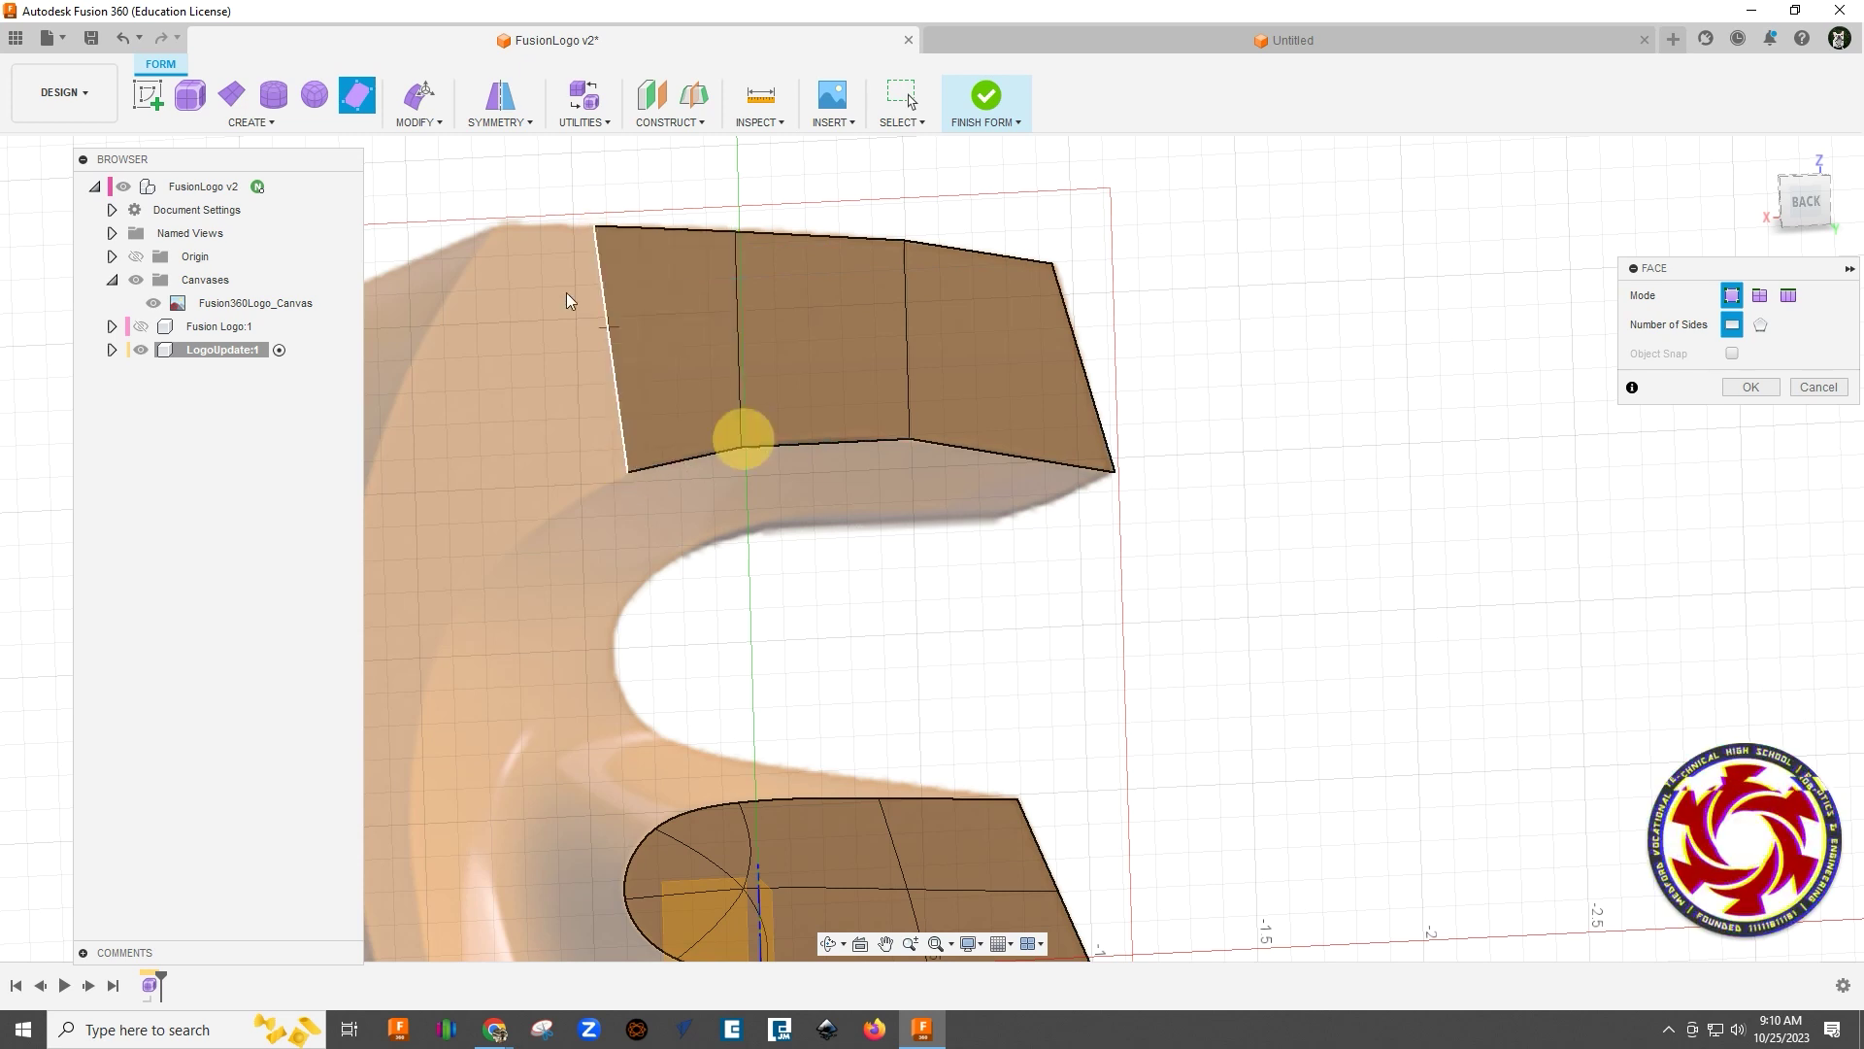
# Step: Add a fourth face extending the top arm to the front surface's upper corner at the bevel, slanting its inner edge into the bend
pyautogui.click(592, 225)
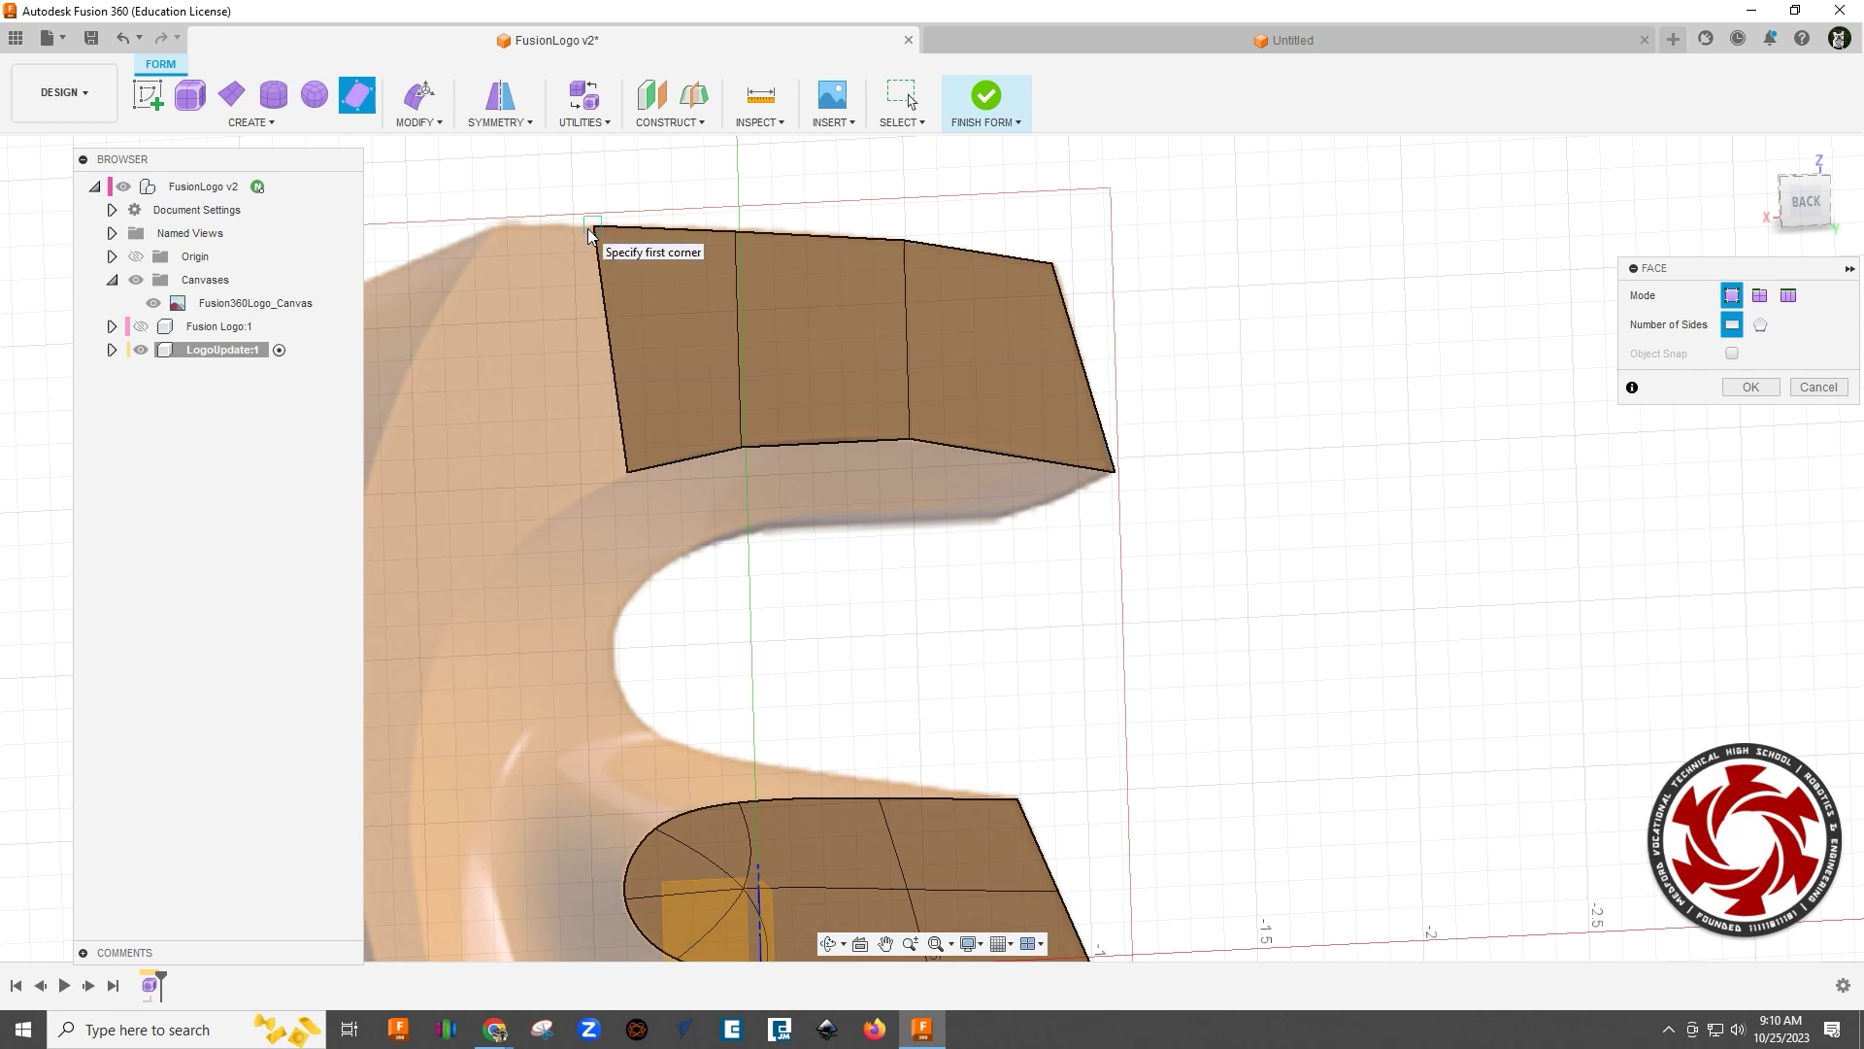
pyautogui.click(493, 229)
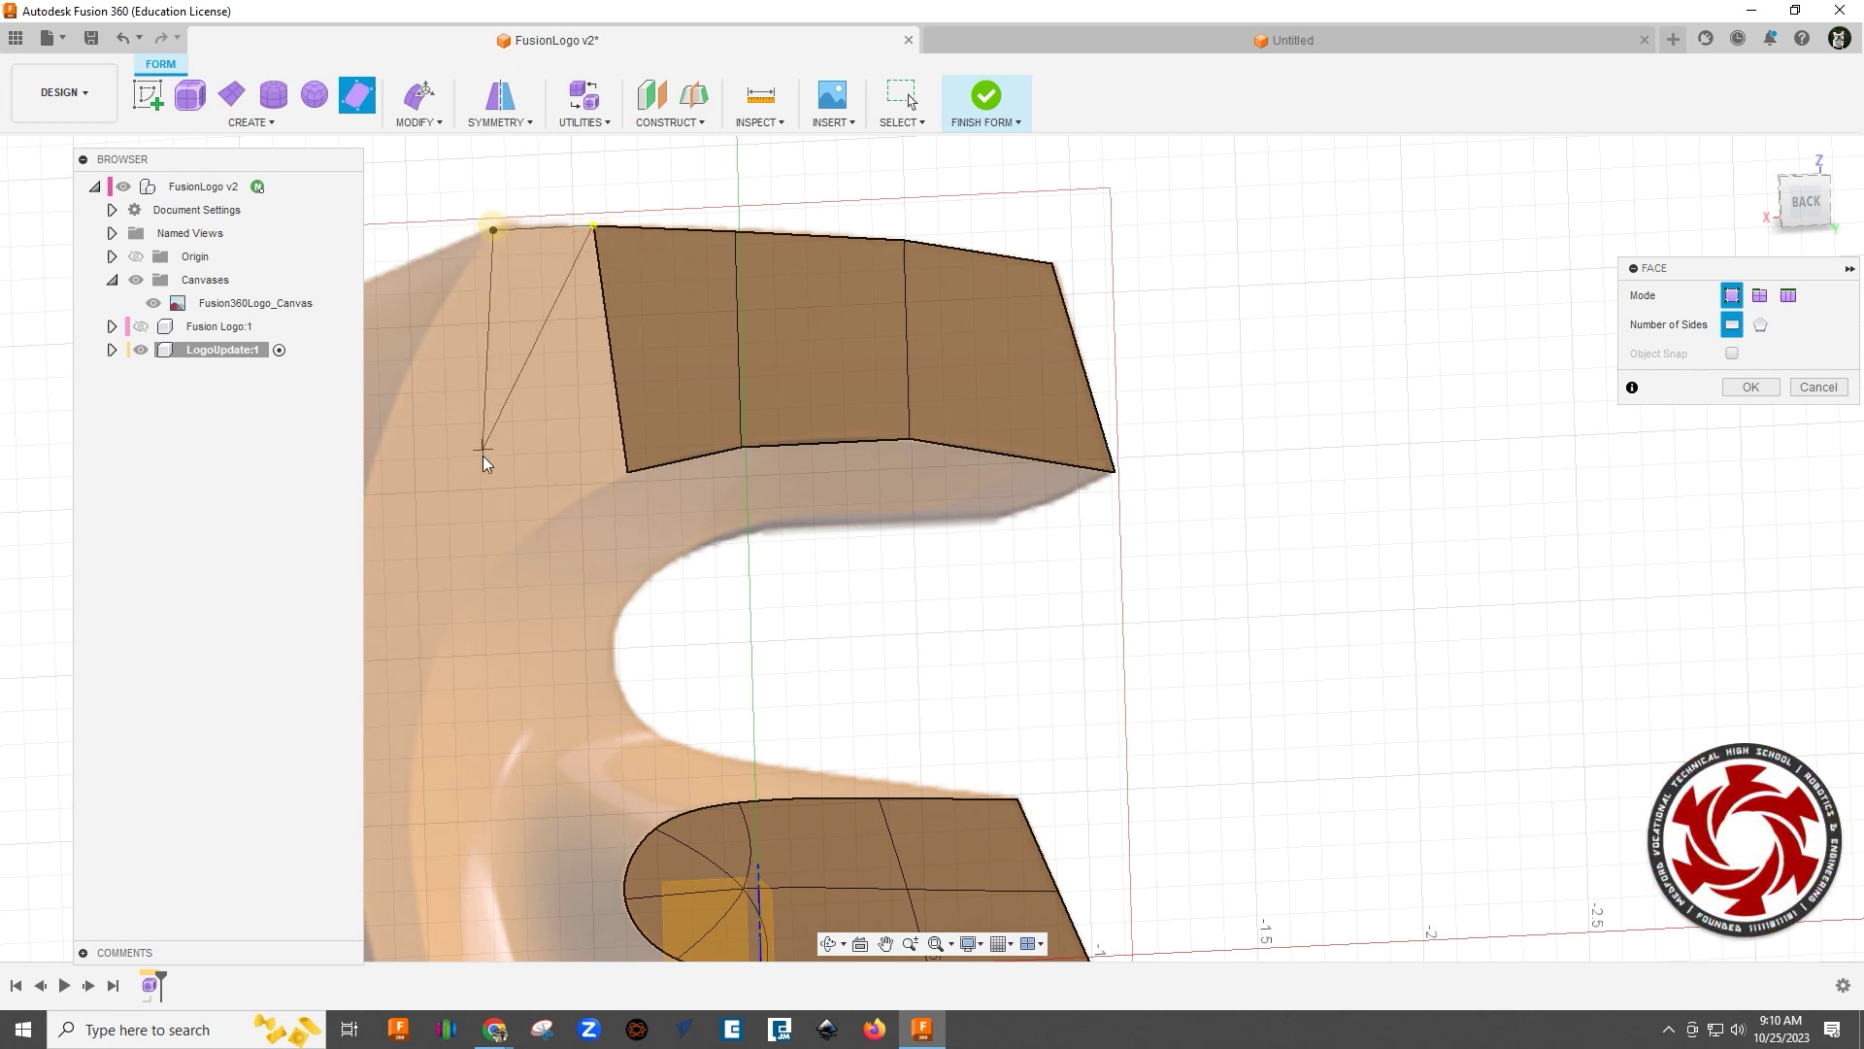
pyautogui.click(559, 509)
pyautogui.click(628, 474)
# Step: Add a fifth face turning the bend from the upper corner down along the front surface's curved outer boundary
pyautogui.moveTo(854, 533); pyautogui.dragTo(944, 470, button='middle')
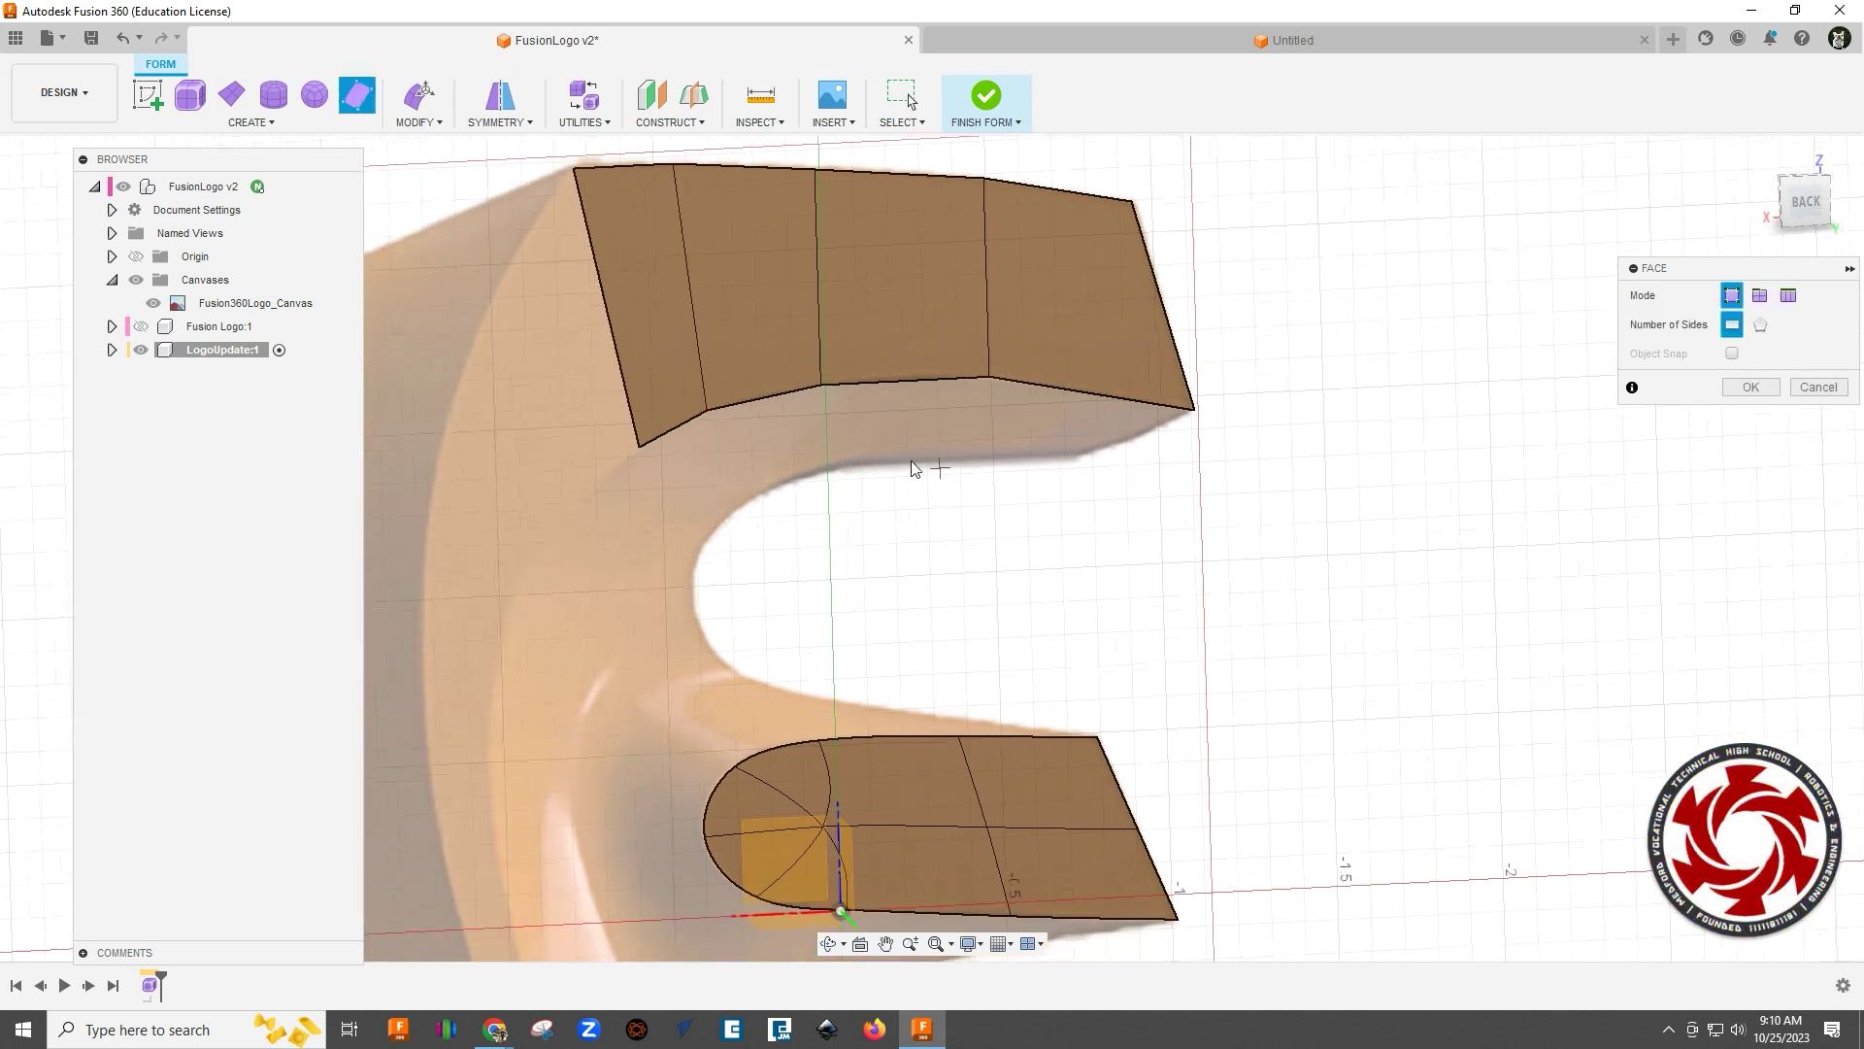
pyautogui.click(574, 168)
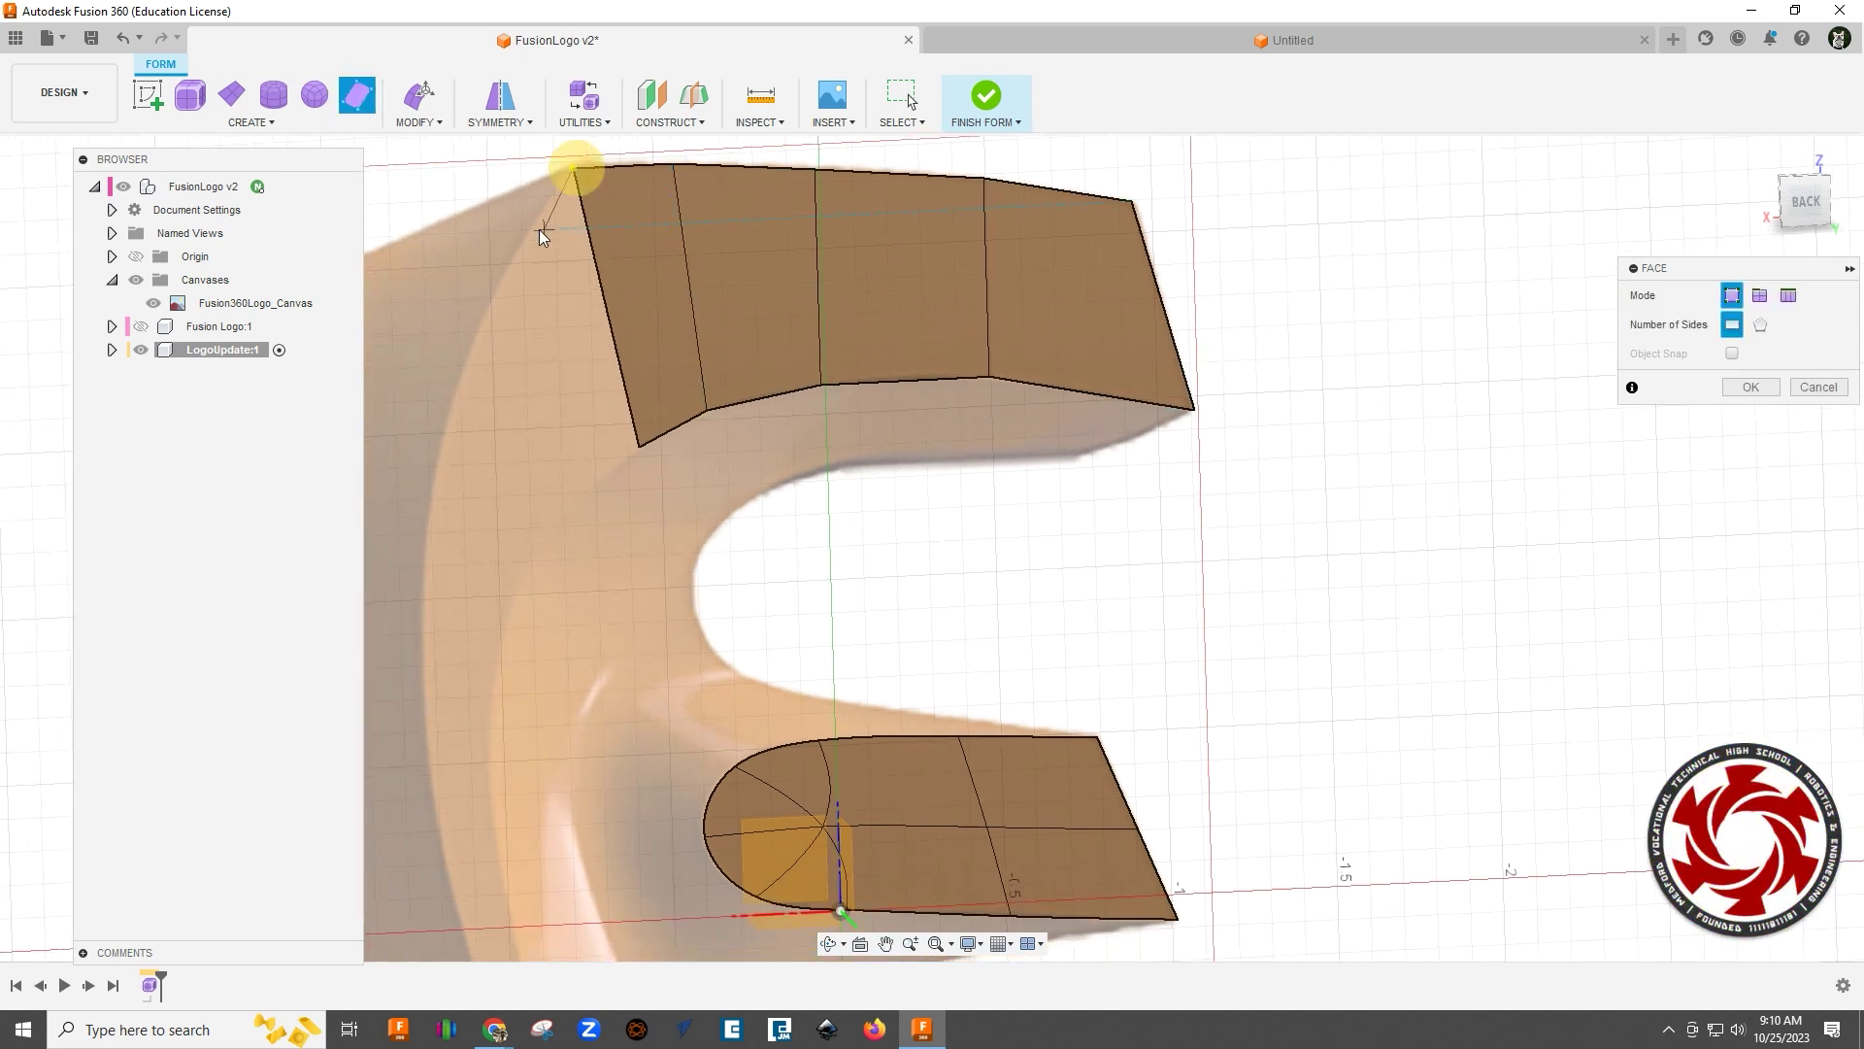
pyautogui.click(468, 351)
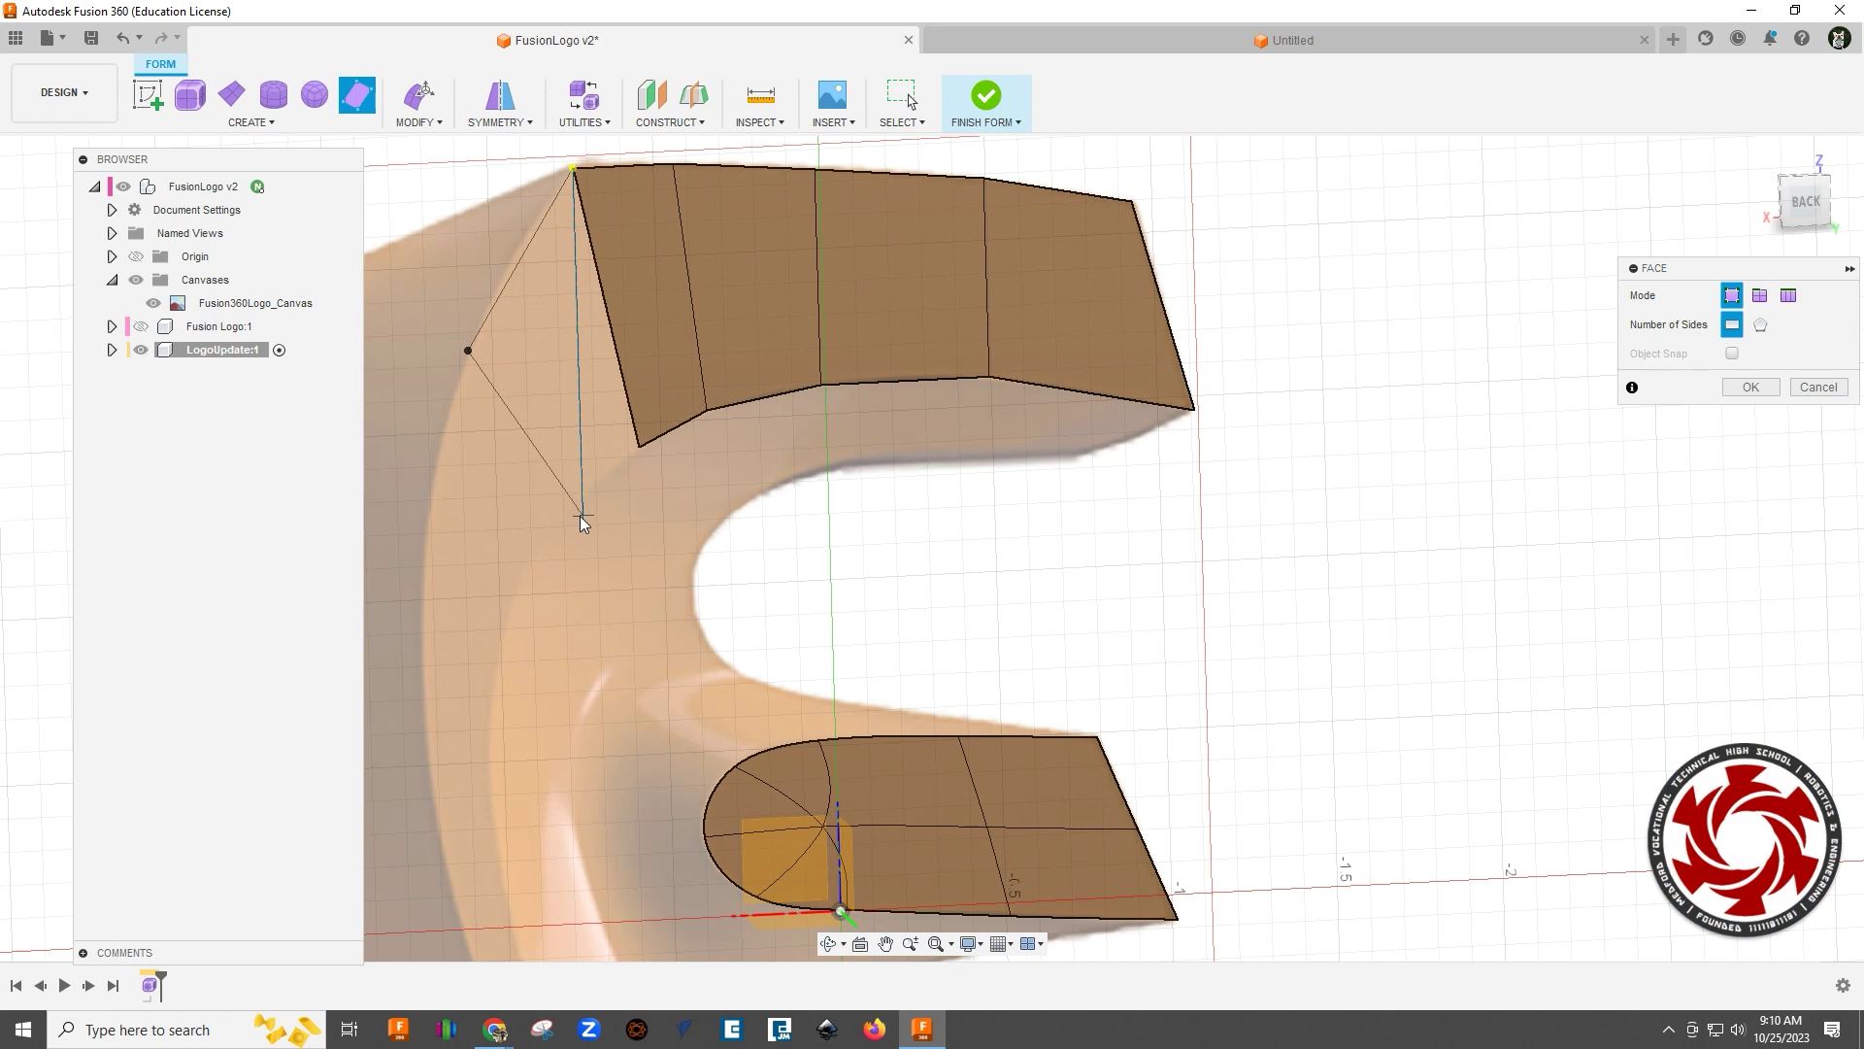
pyautogui.click(574, 509)
pyautogui.click(638, 447)
# Step: Add two four-sided faces continuing the front surface from the bend down the stem, narrowing them along the canvas's curved outer and inner boundaries
pyautogui.moveTo(522, 391); pyautogui.dragTo(614, 338, button='middle')
pyautogui.click(562, 300)
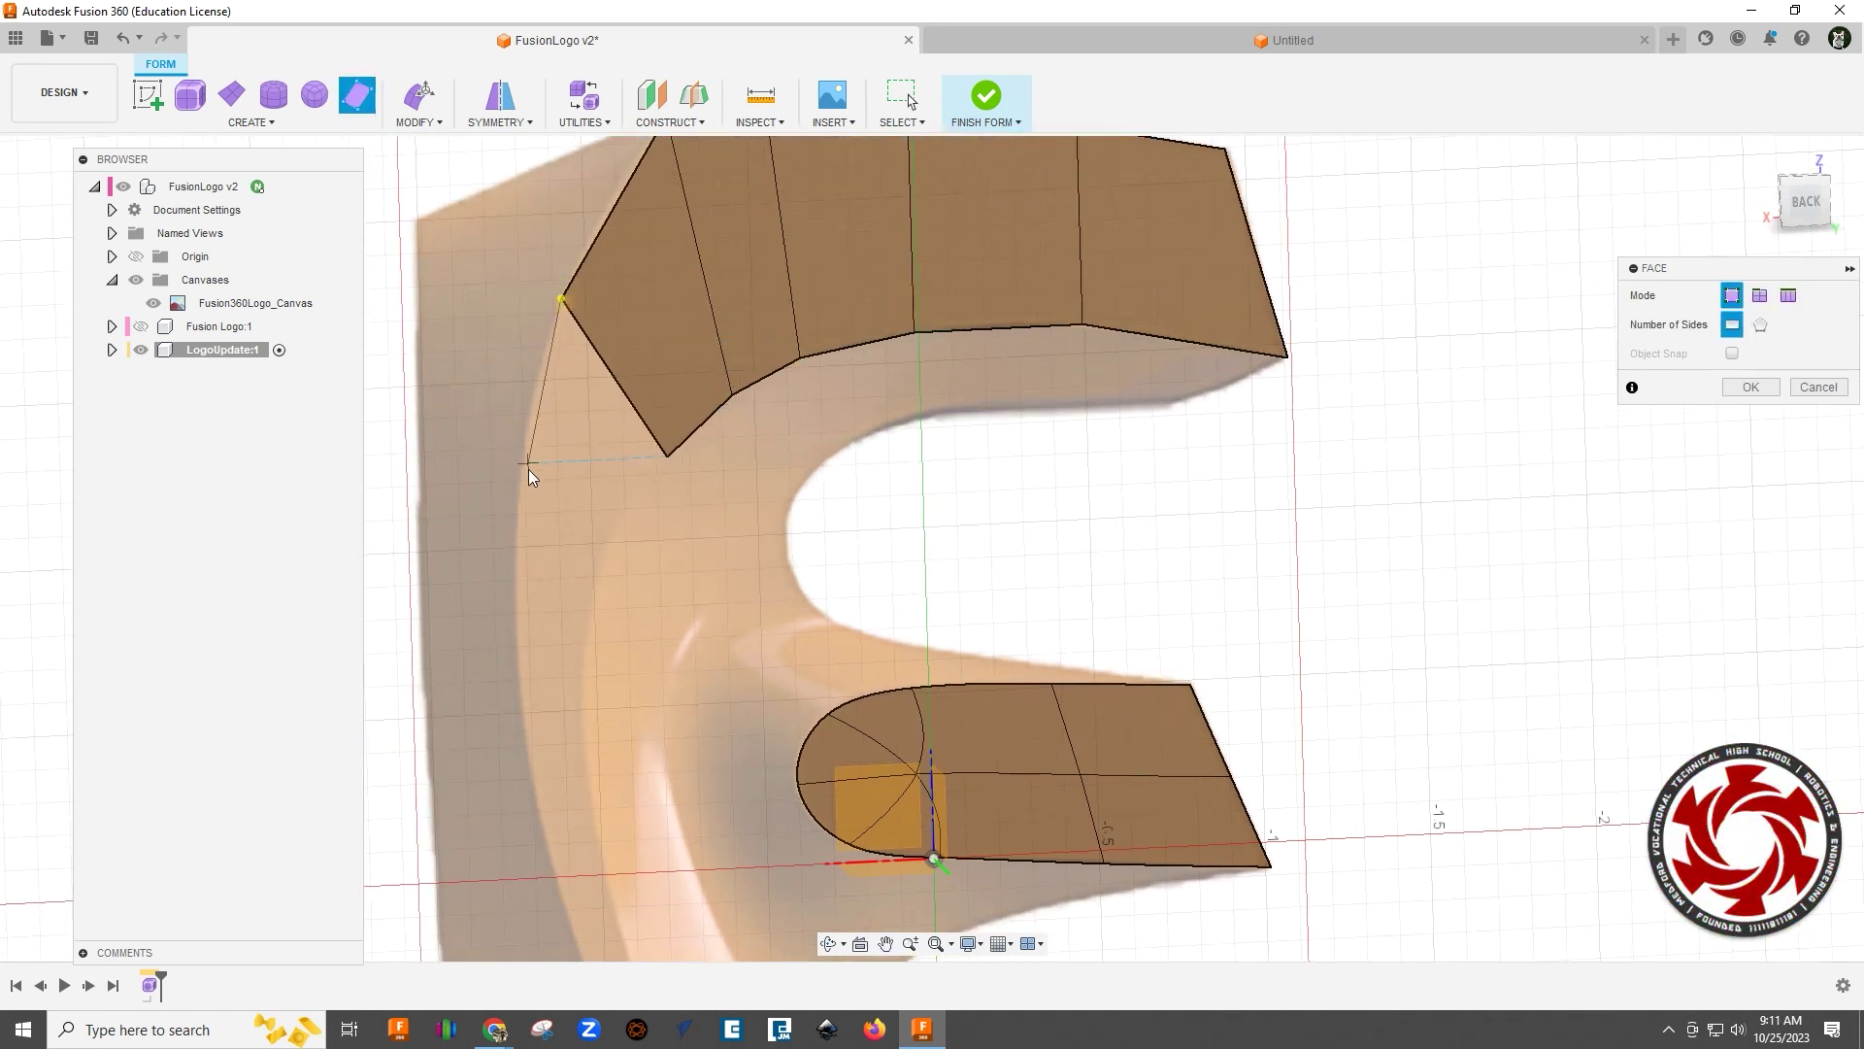
pyautogui.click(520, 495)
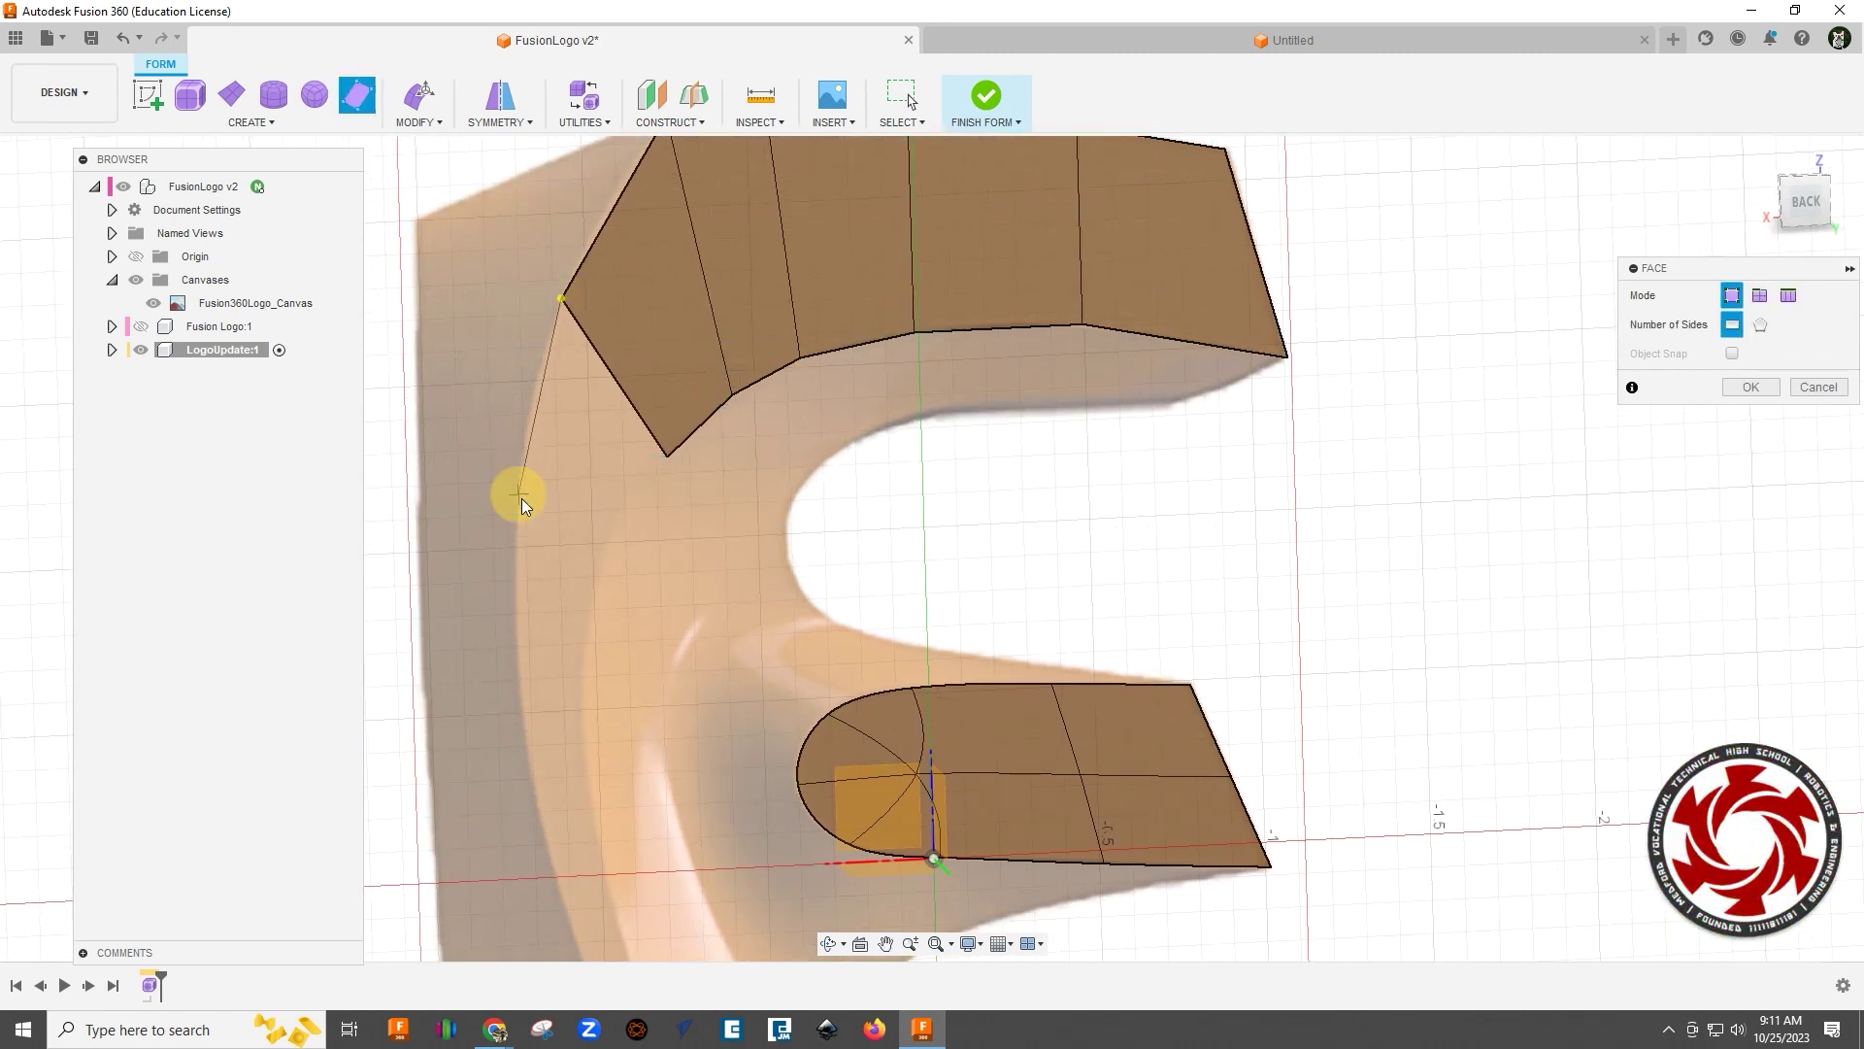
pyautogui.click(611, 540)
pyautogui.click(667, 455)
pyautogui.click(517, 493)
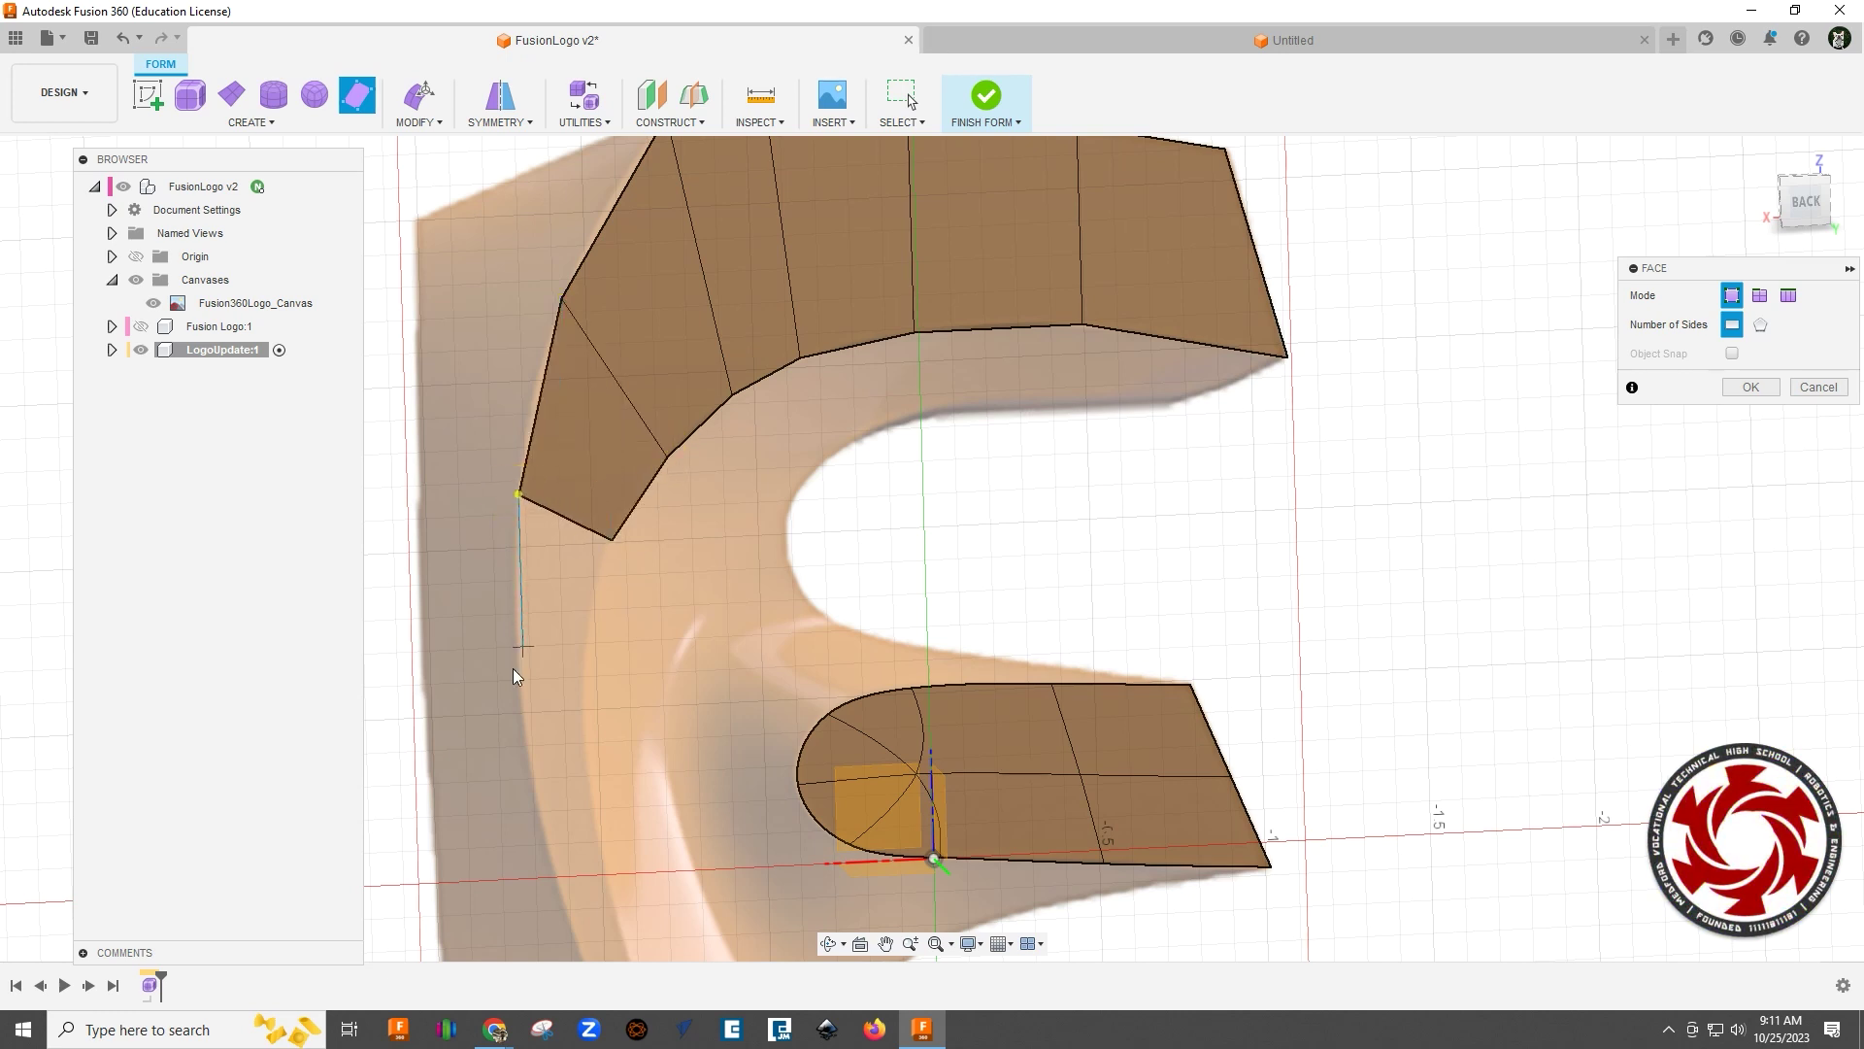
pyautogui.click(524, 704)
pyautogui.click(584, 716)
pyautogui.click(613, 541)
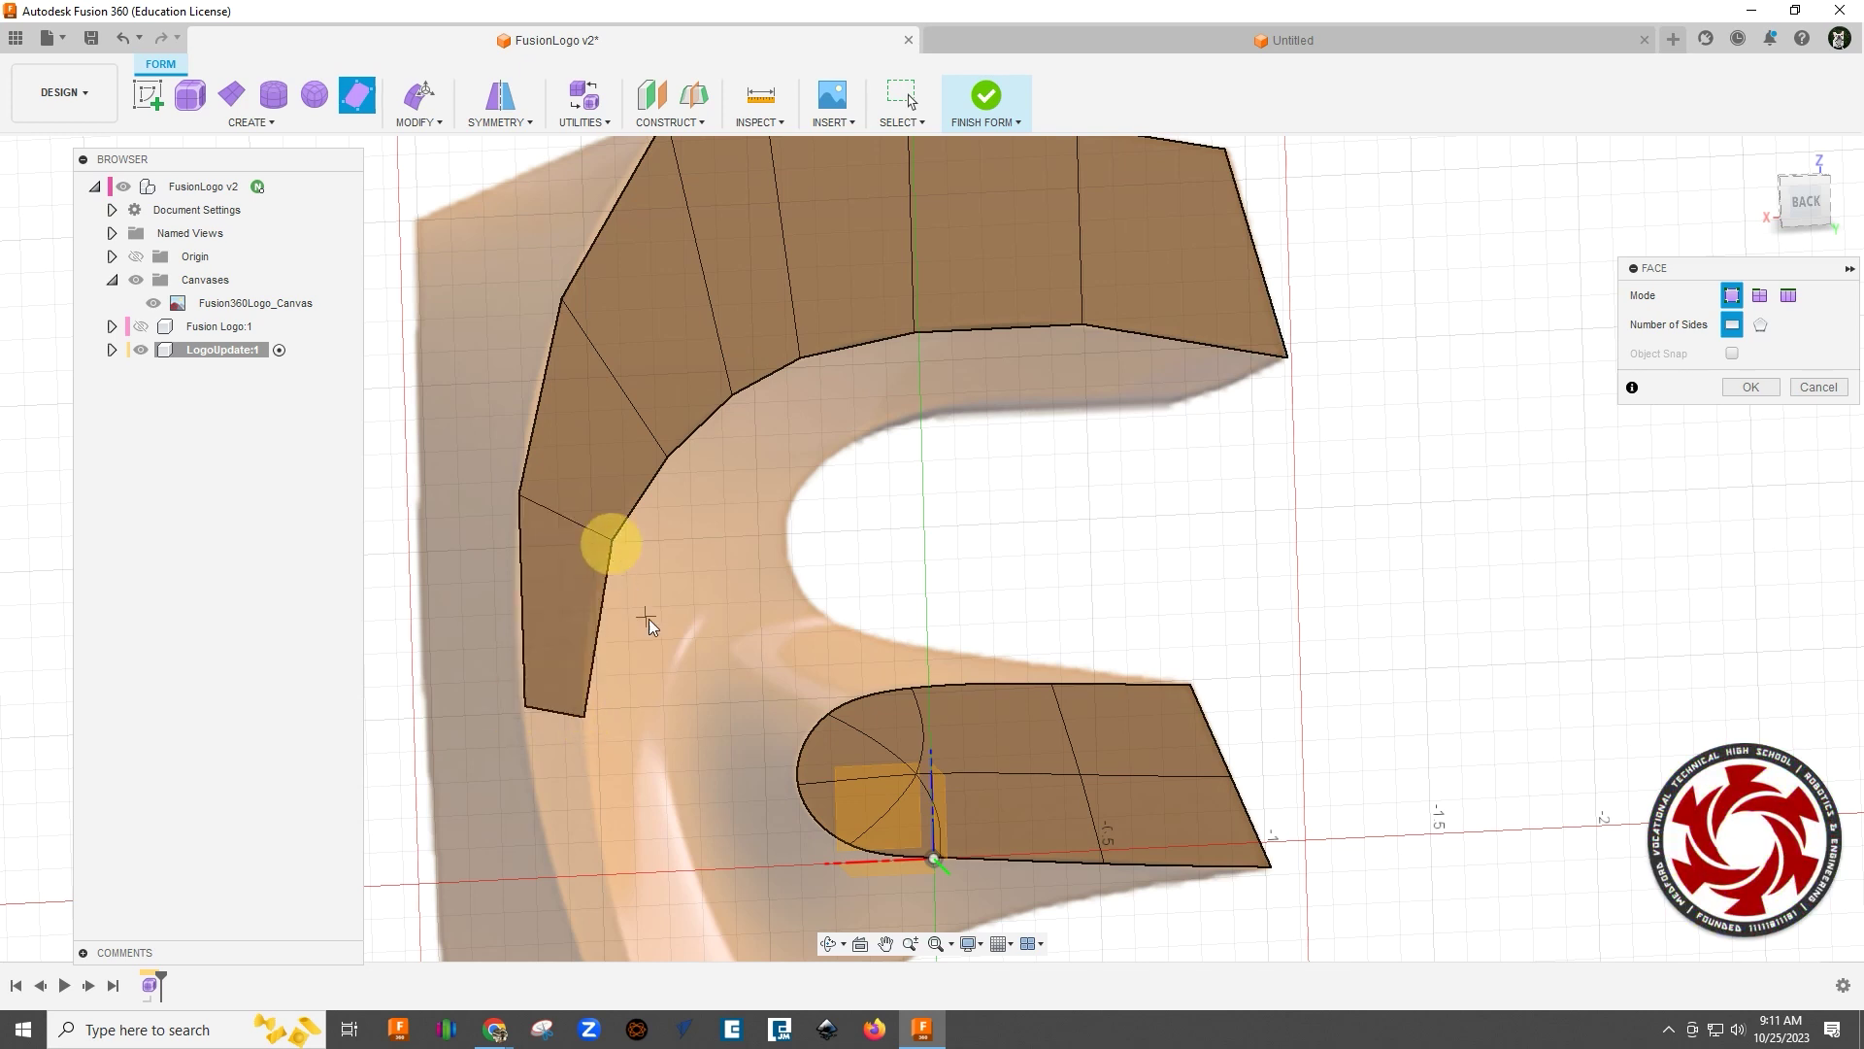
# Step: Add two more four-sided faces down the stem beside the middle arm, each sharing the previous face's lower edge and following the curved strip
pyautogui.moveTo(639, 604); pyautogui.dragTo(685, 318, button='middle')
pyautogui.click(561, 402)
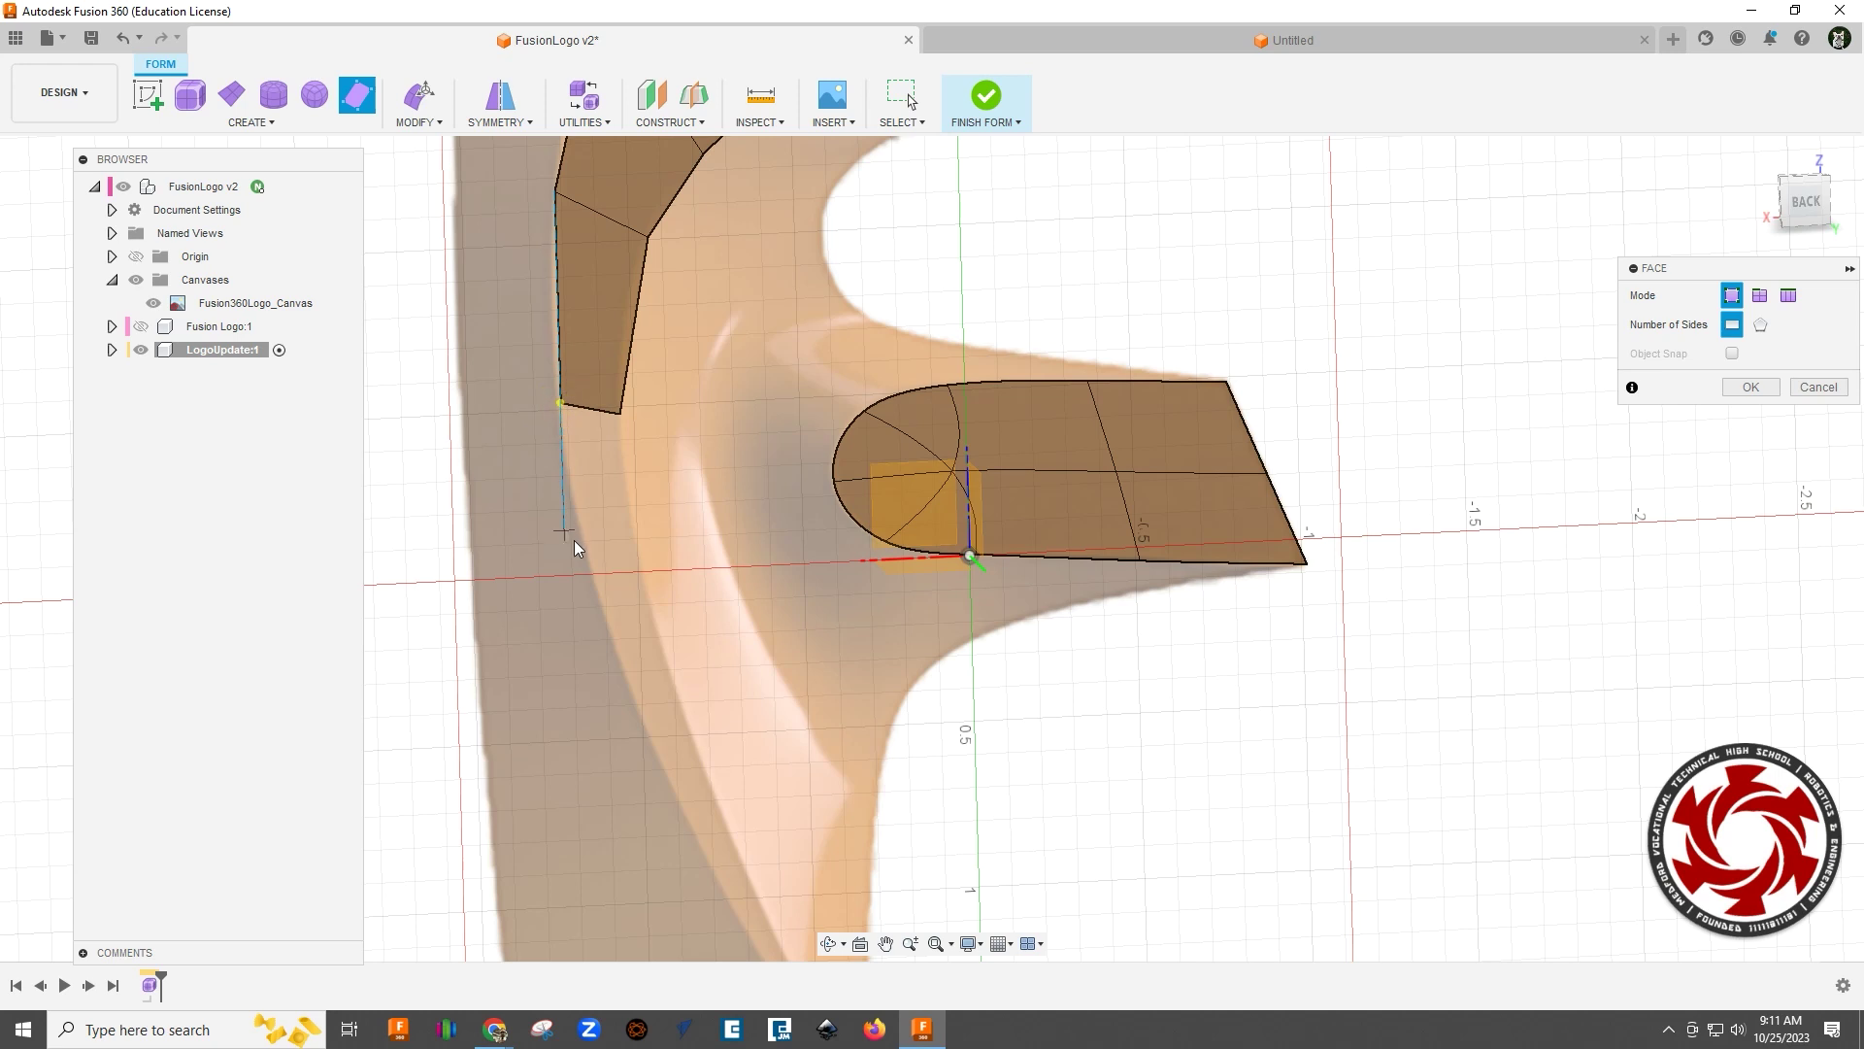
pyautogui.click(595, 601)
pyautogui.click(647, 586)
pyautogui.click(618, 413)
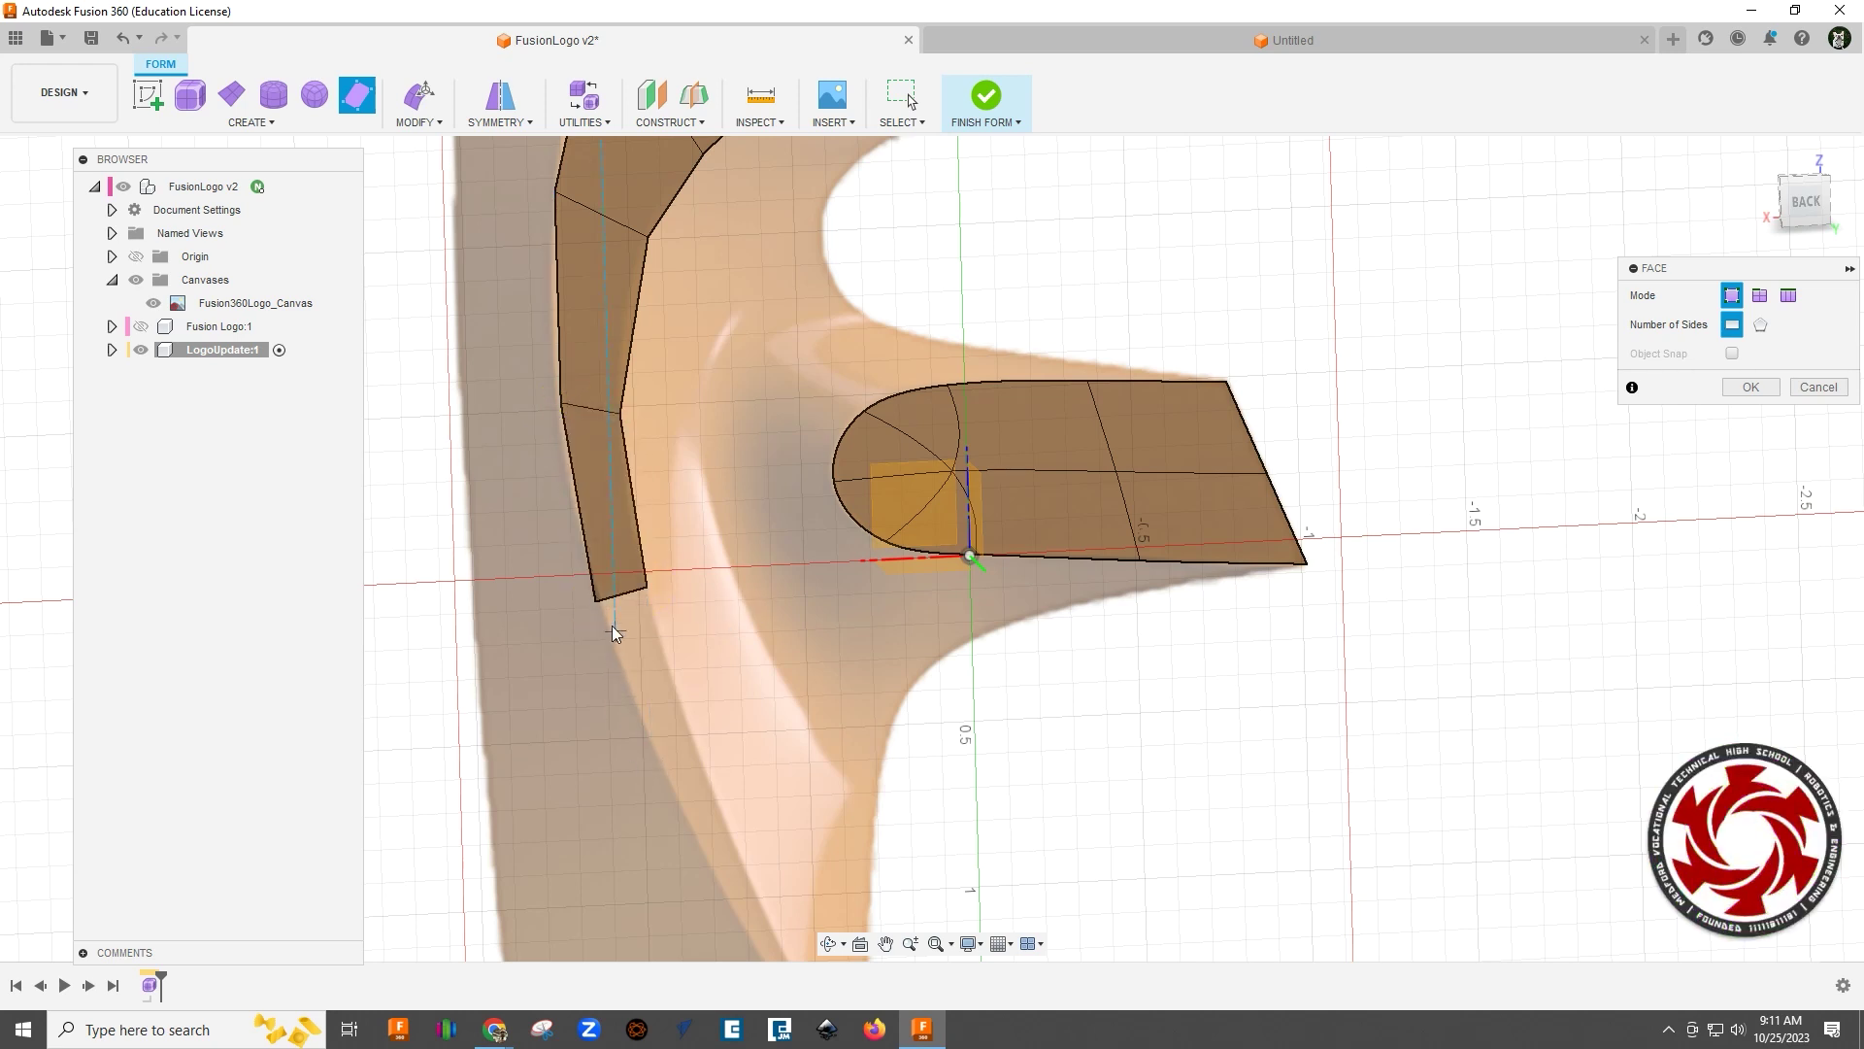
pyautogui.click(595, 602)
pyautogui.click(651, 749)
pyautogui.click(691, 736)
pyautogui.click(646, 587)
# Step: Add another narrow four-sided face along the curved strip toward the stem's lower tip, sharing the previous face's lower edge
pyautogui.moveTo(686, 624); pyautogui.dragTo(655, 454, button='middle')
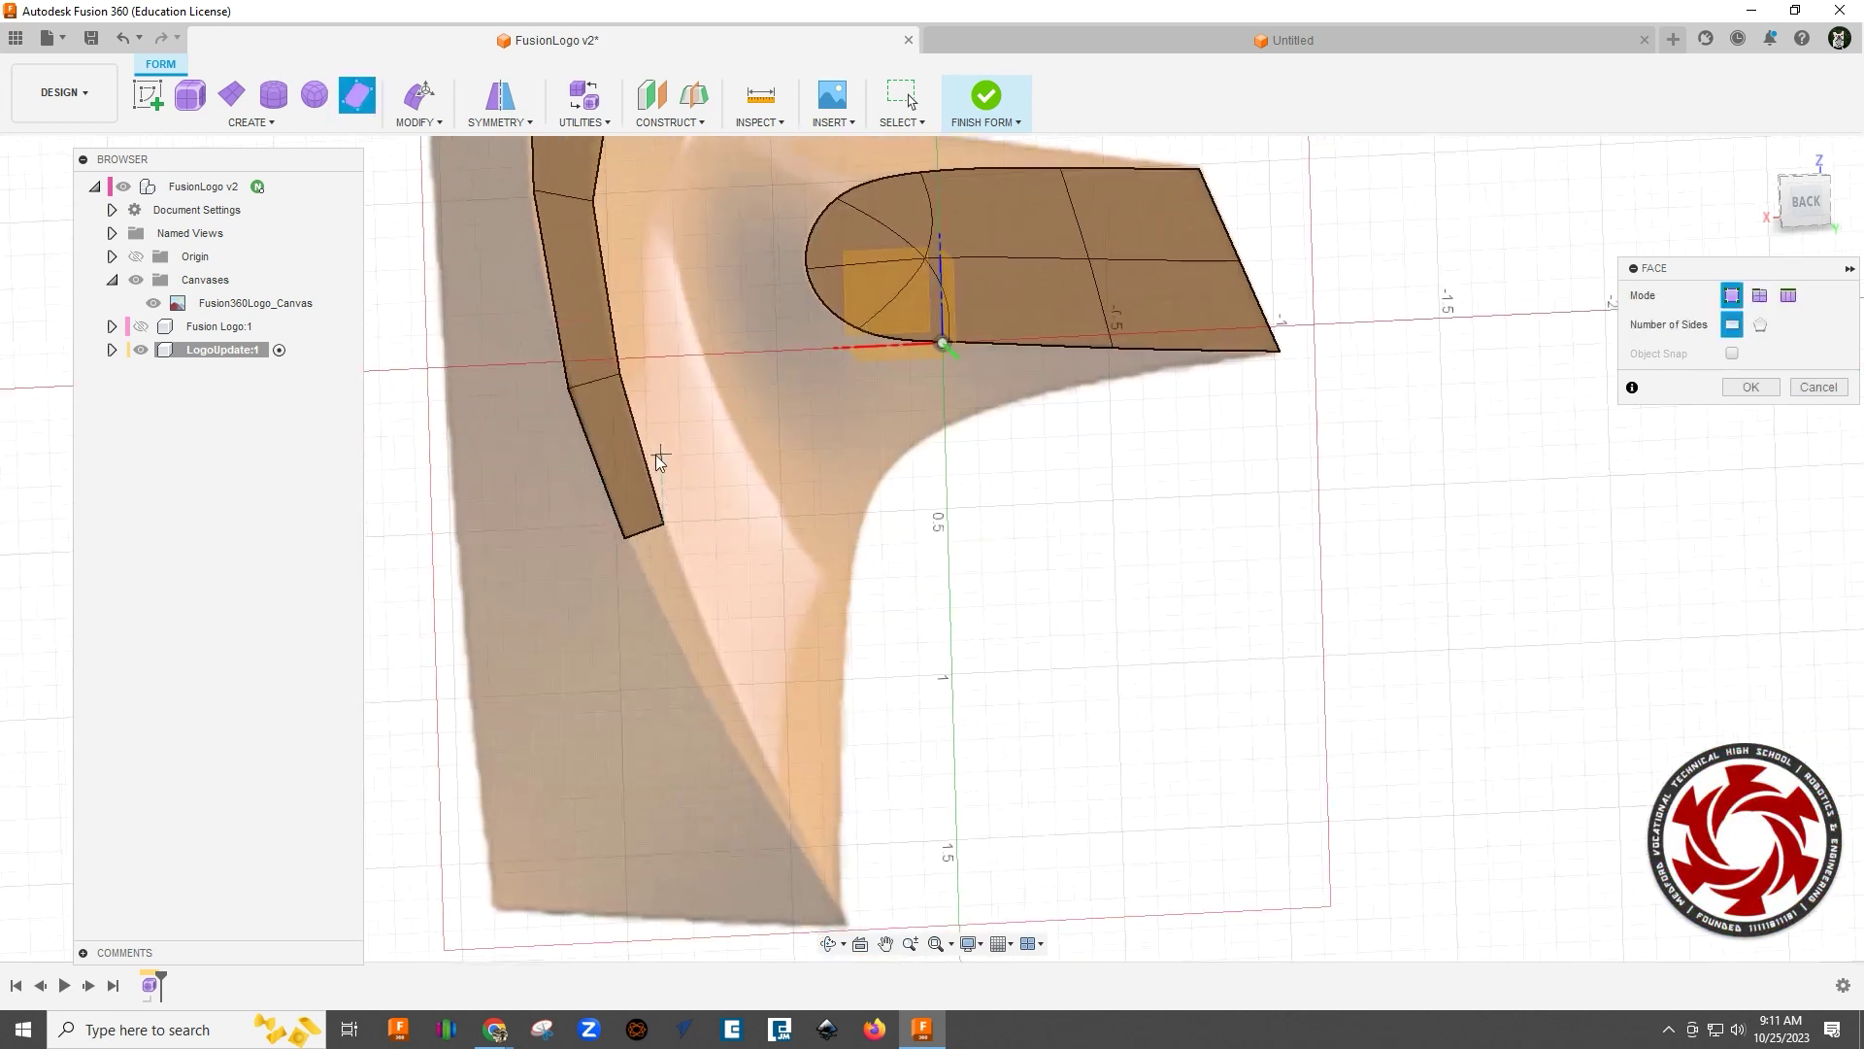
pyautogui.click(622, 541)
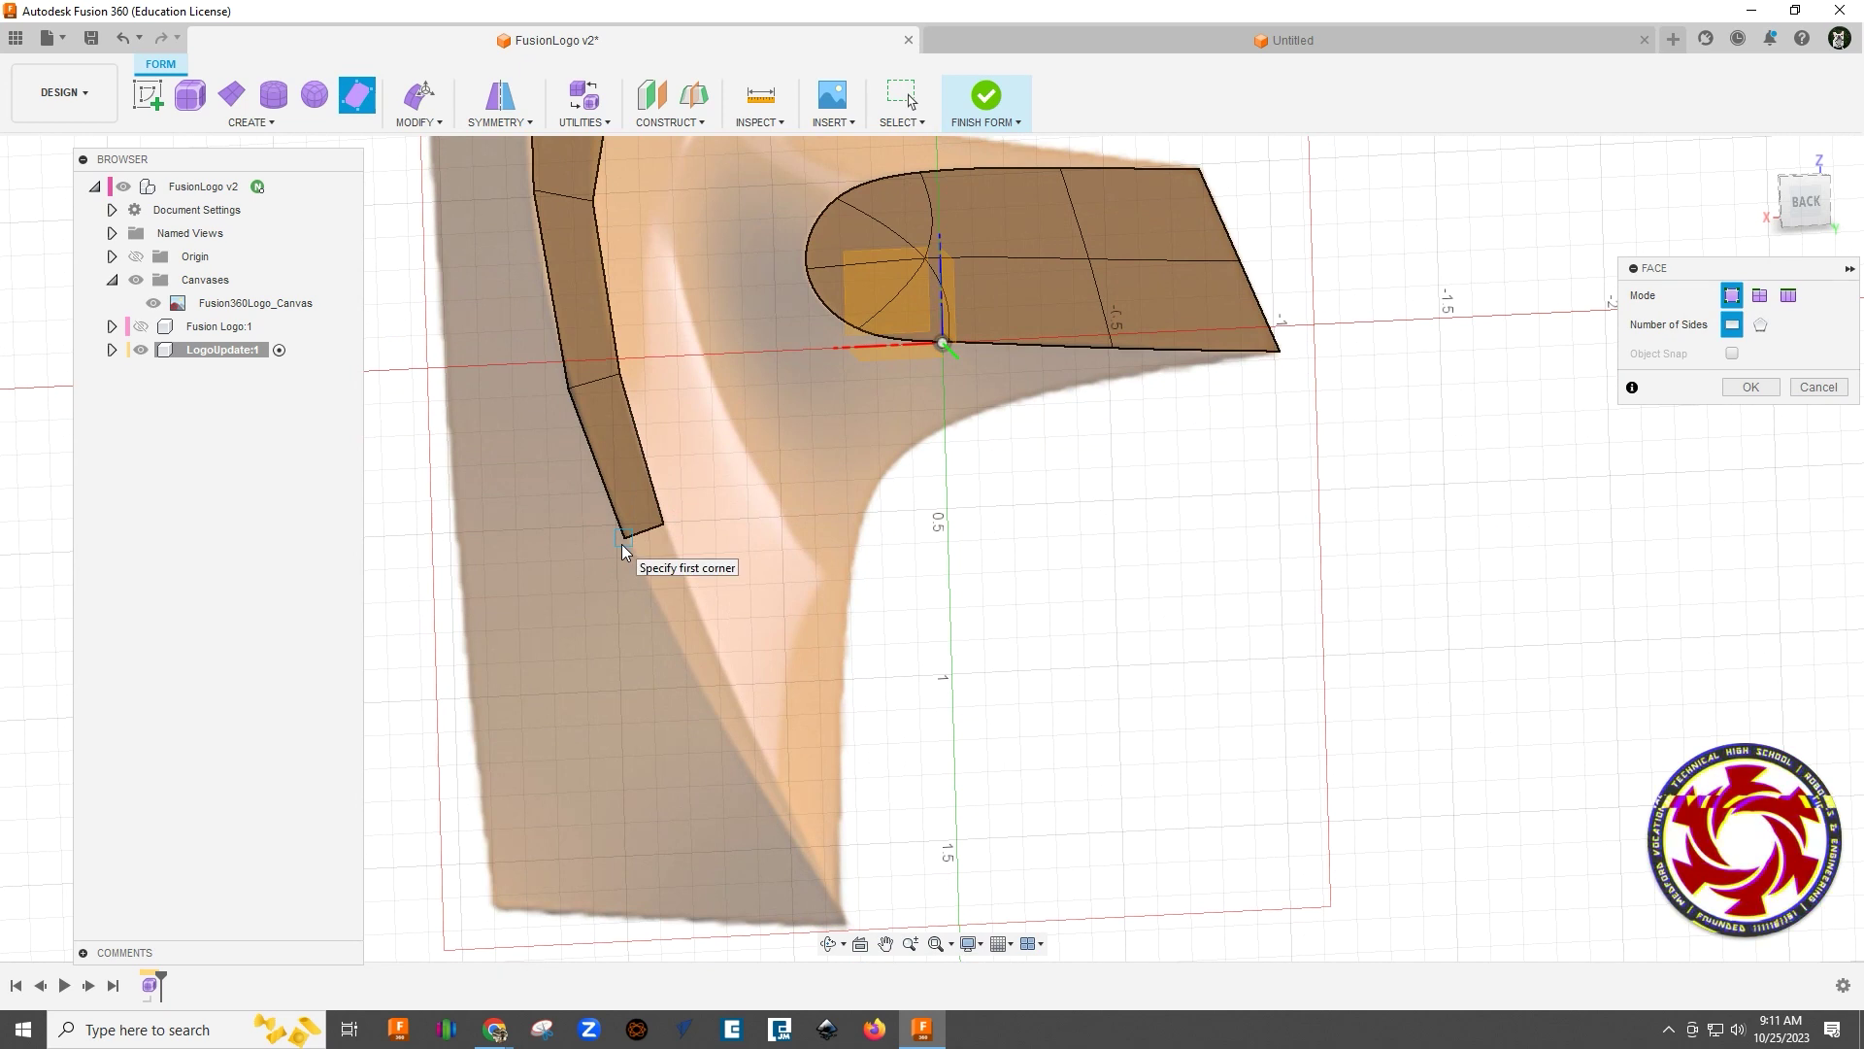
pyautogui.click(696, 680)
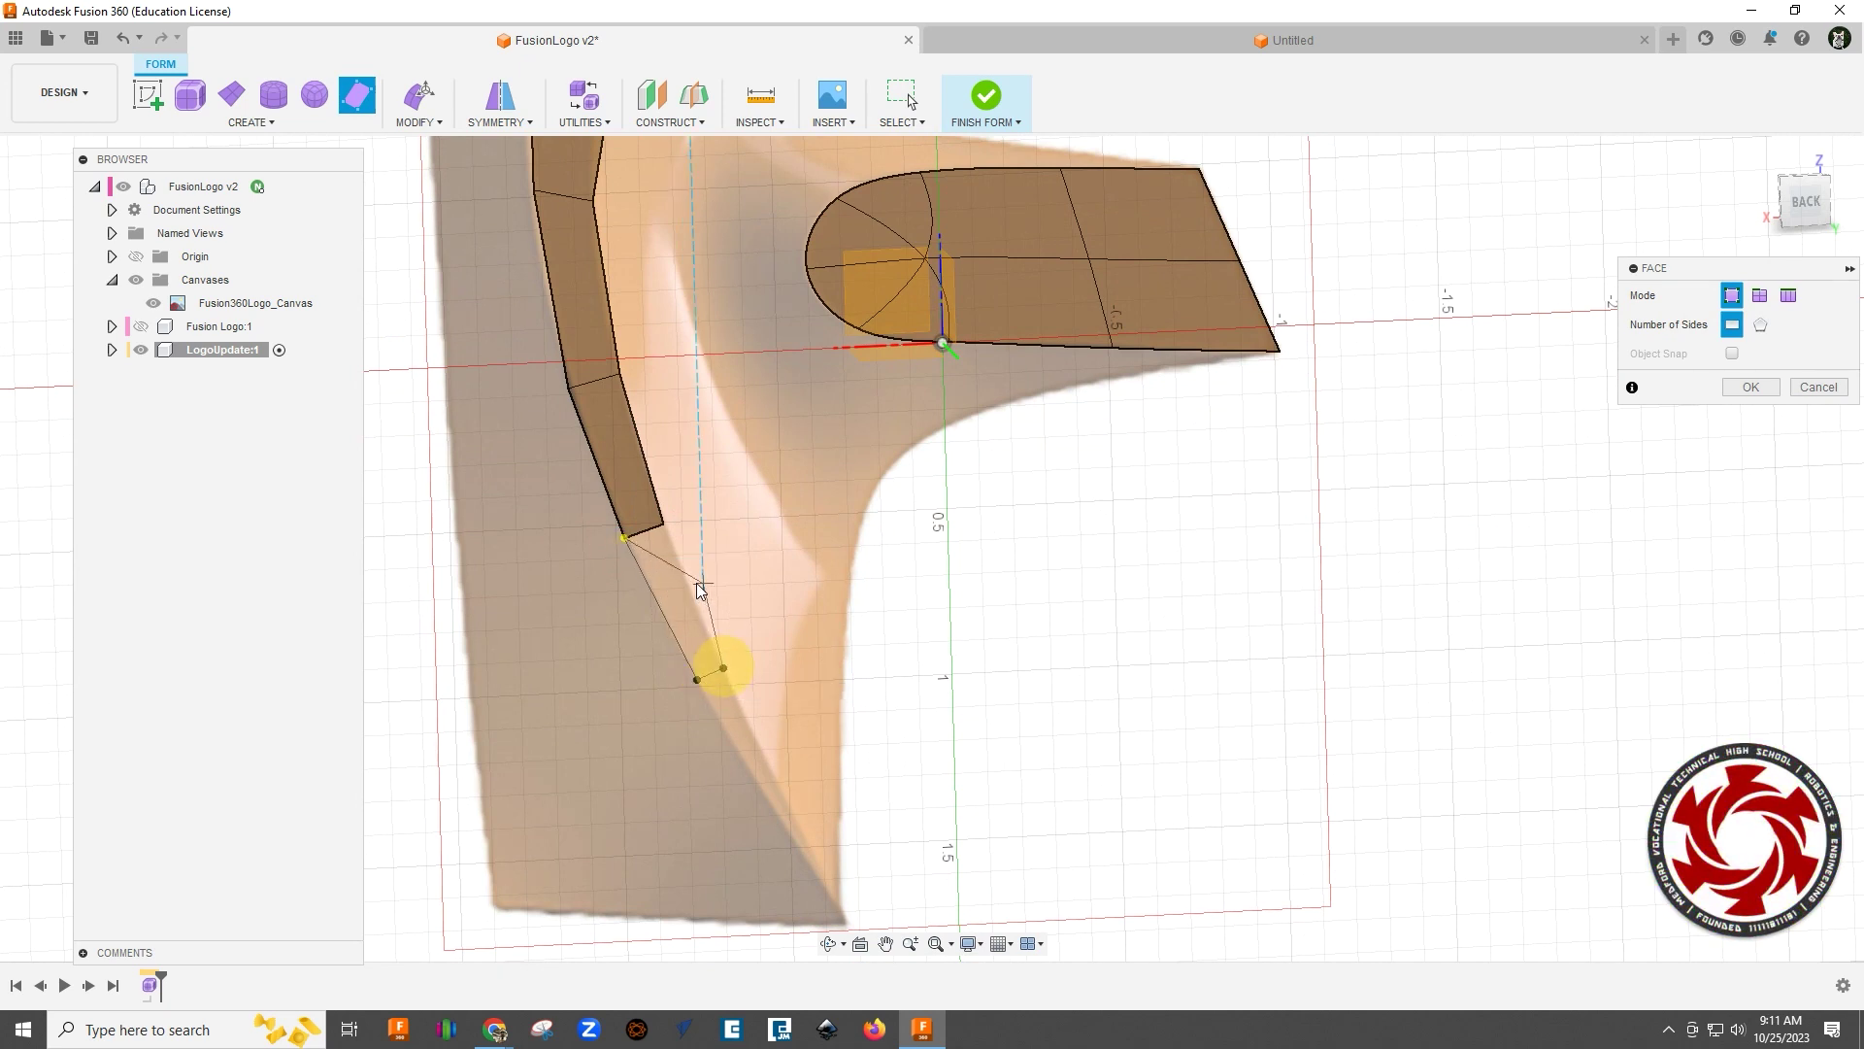
pyautogui.click(662, 533)
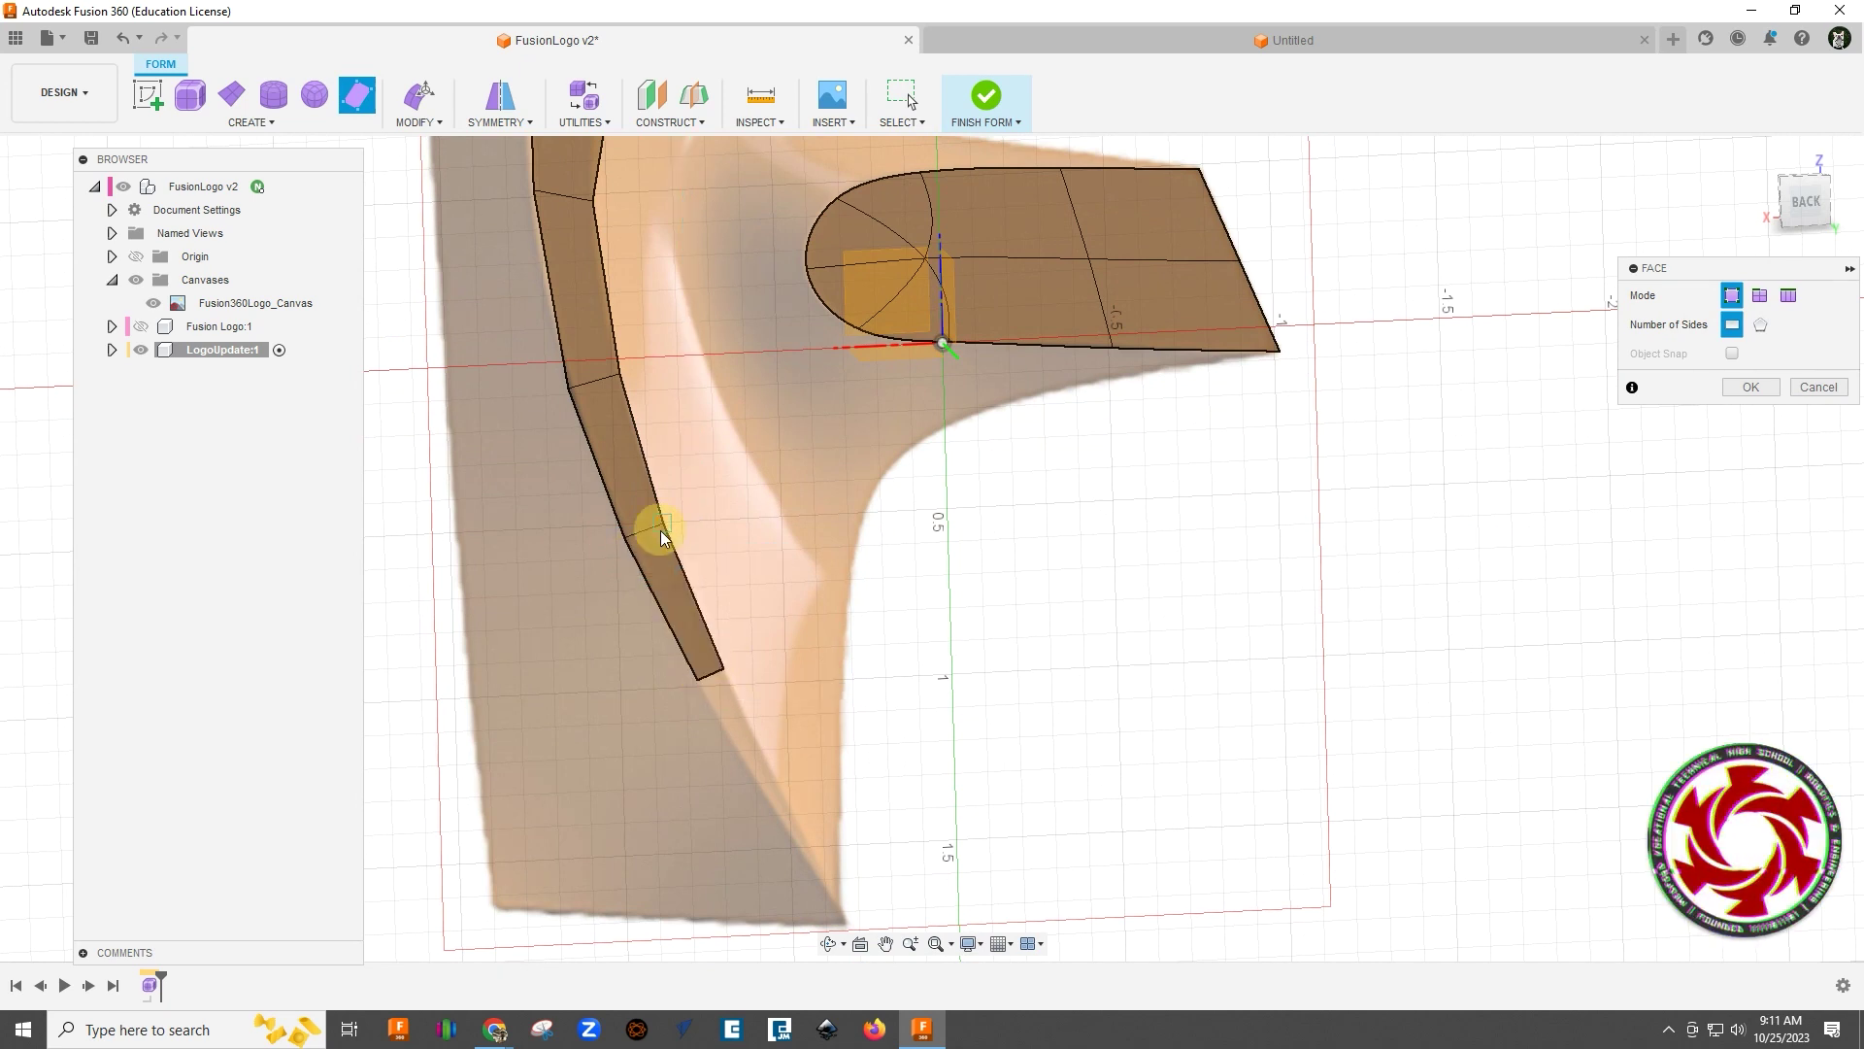
# Step: Close the strip with a tapering face that ends in a point at the stem's lower tip, and finish the Face command
pyautogui.click(697, 680)
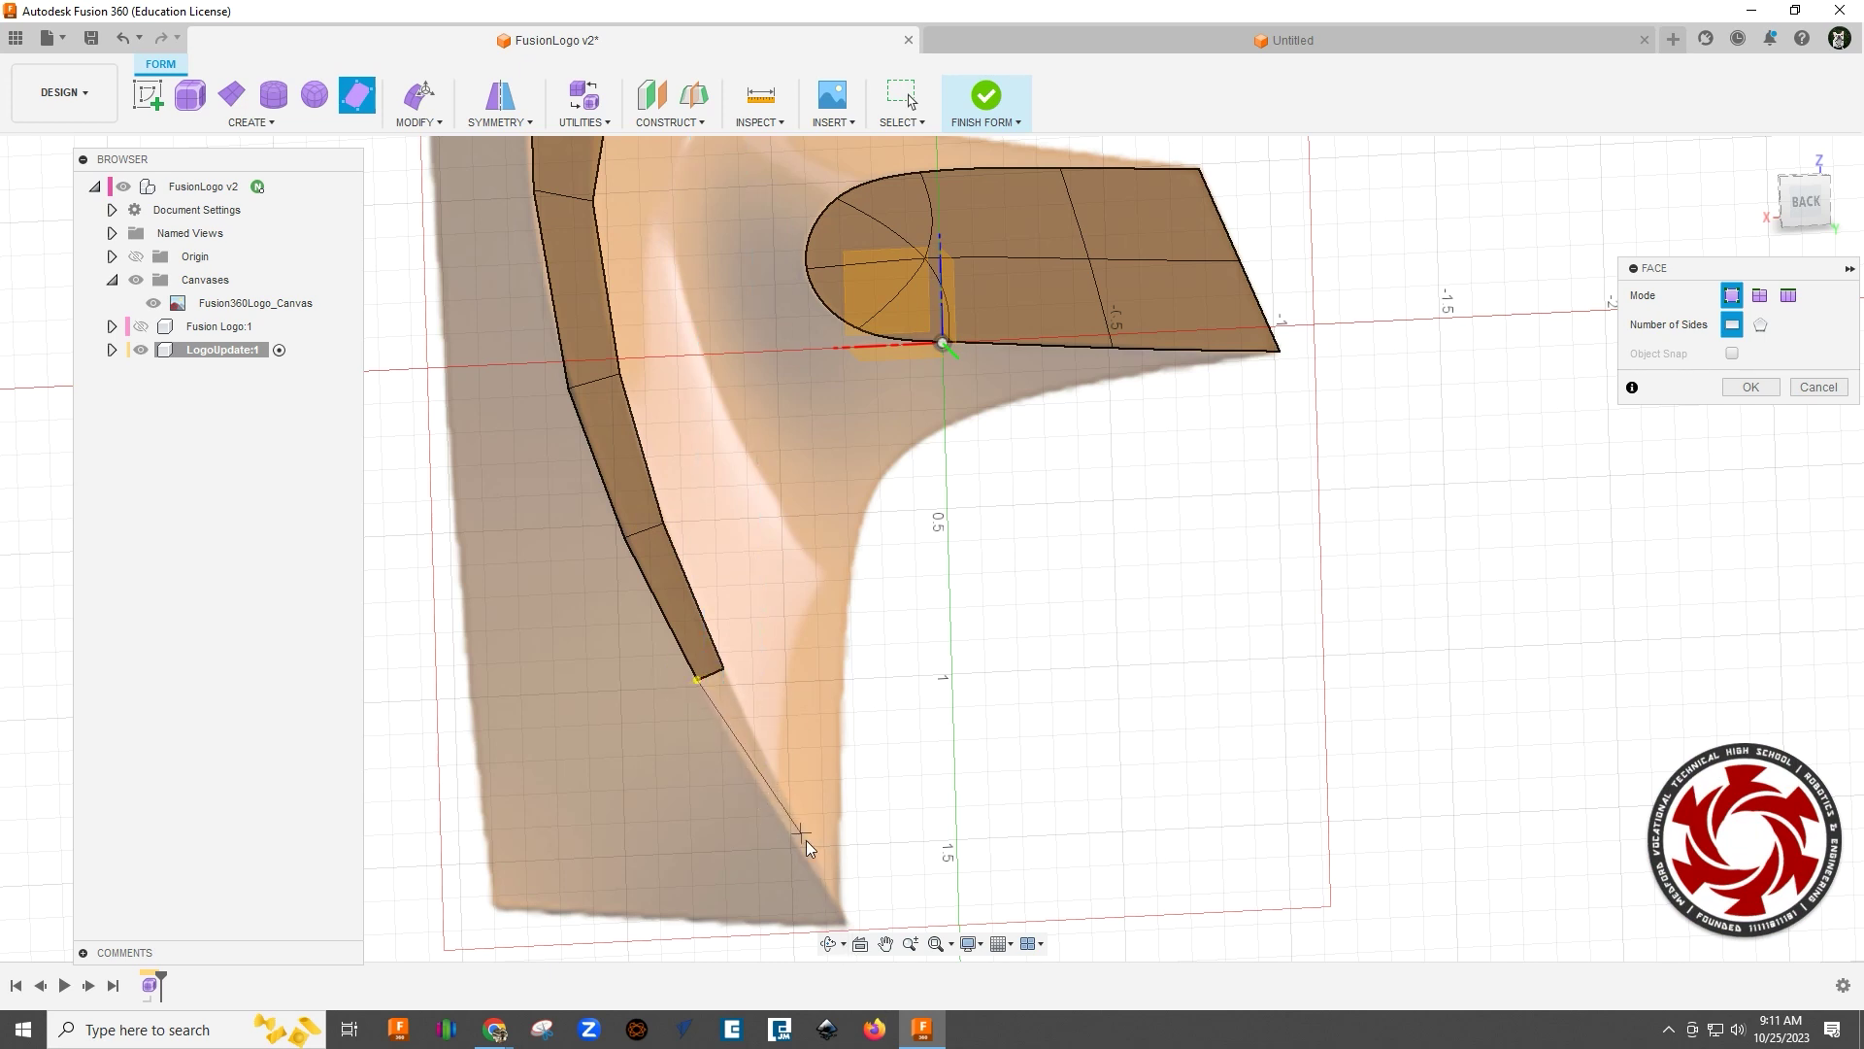
pyautogui.moveTo(792, 813); pyautogui.dragTo(764, 714, button='middle')
pyautogui.scroll(3, 772, 737)
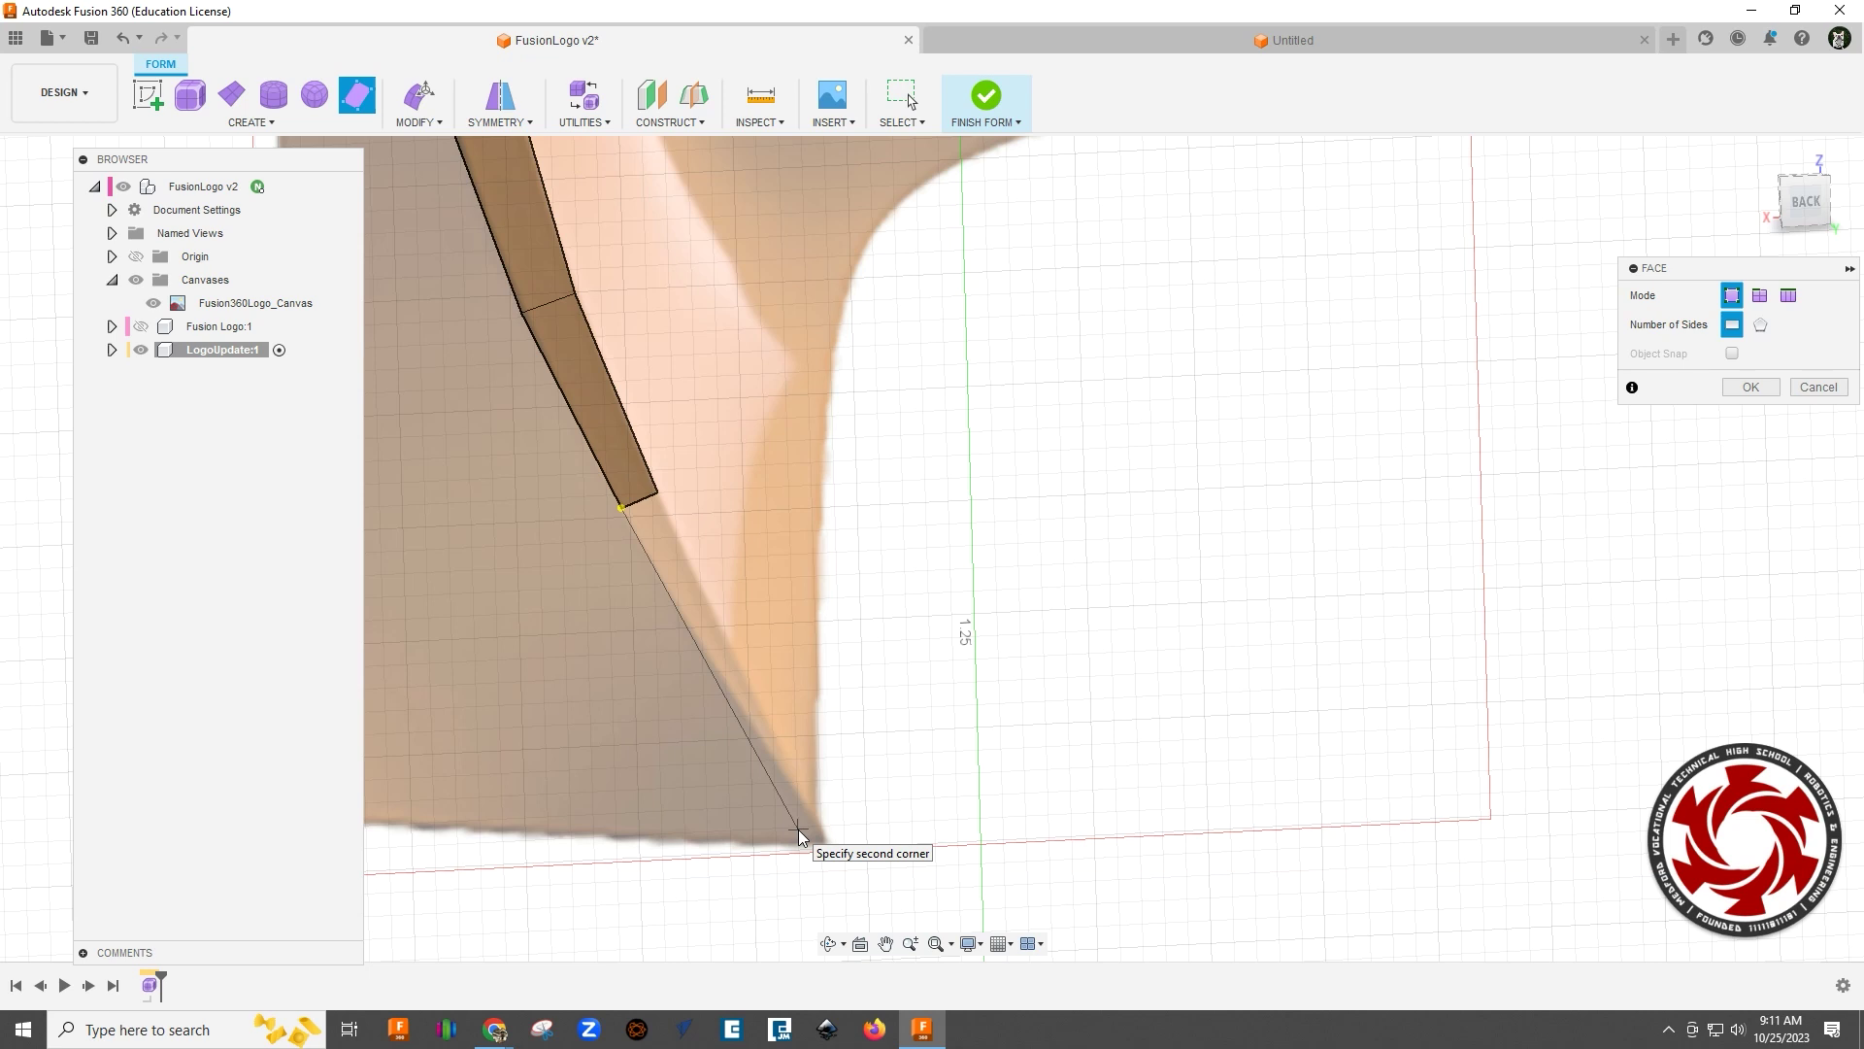
pyautogui.scroll(2, 825, 843)
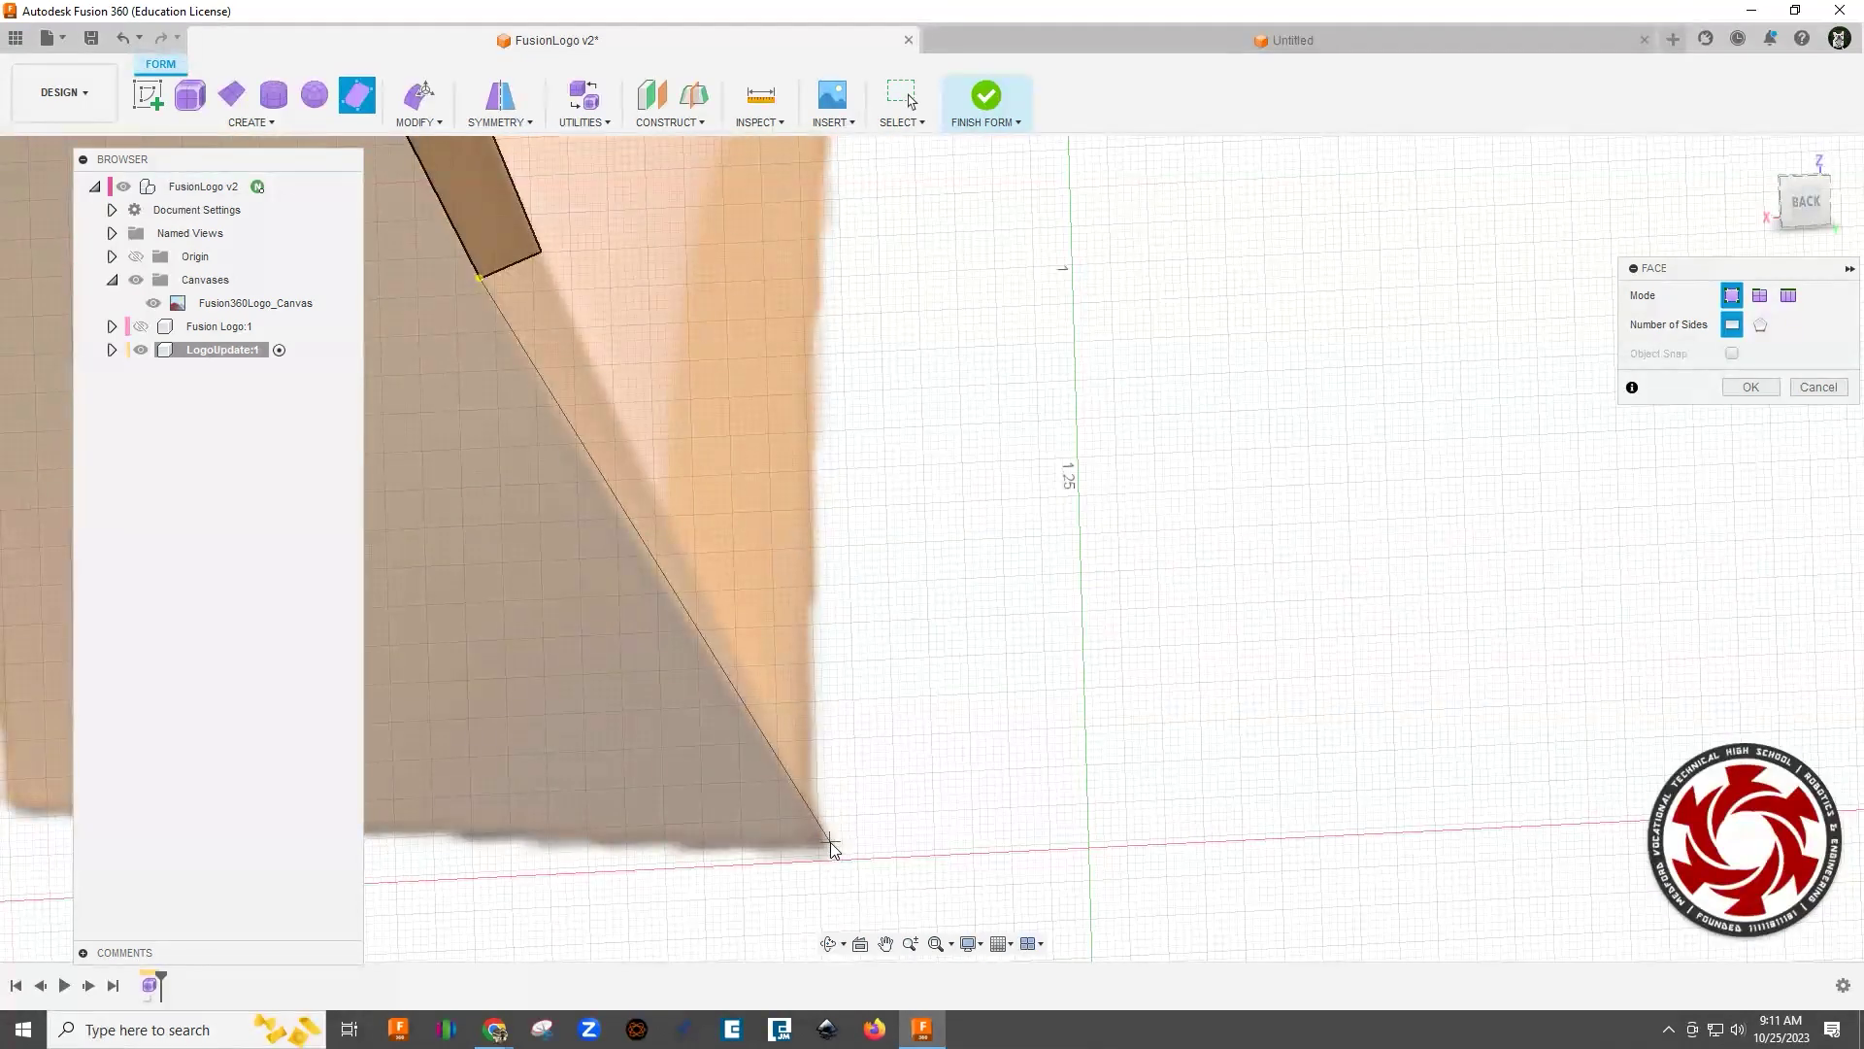
pyautogui.click(829, 841)
pyautogui.click(536, 249)
pyautogui.click(479, 278)
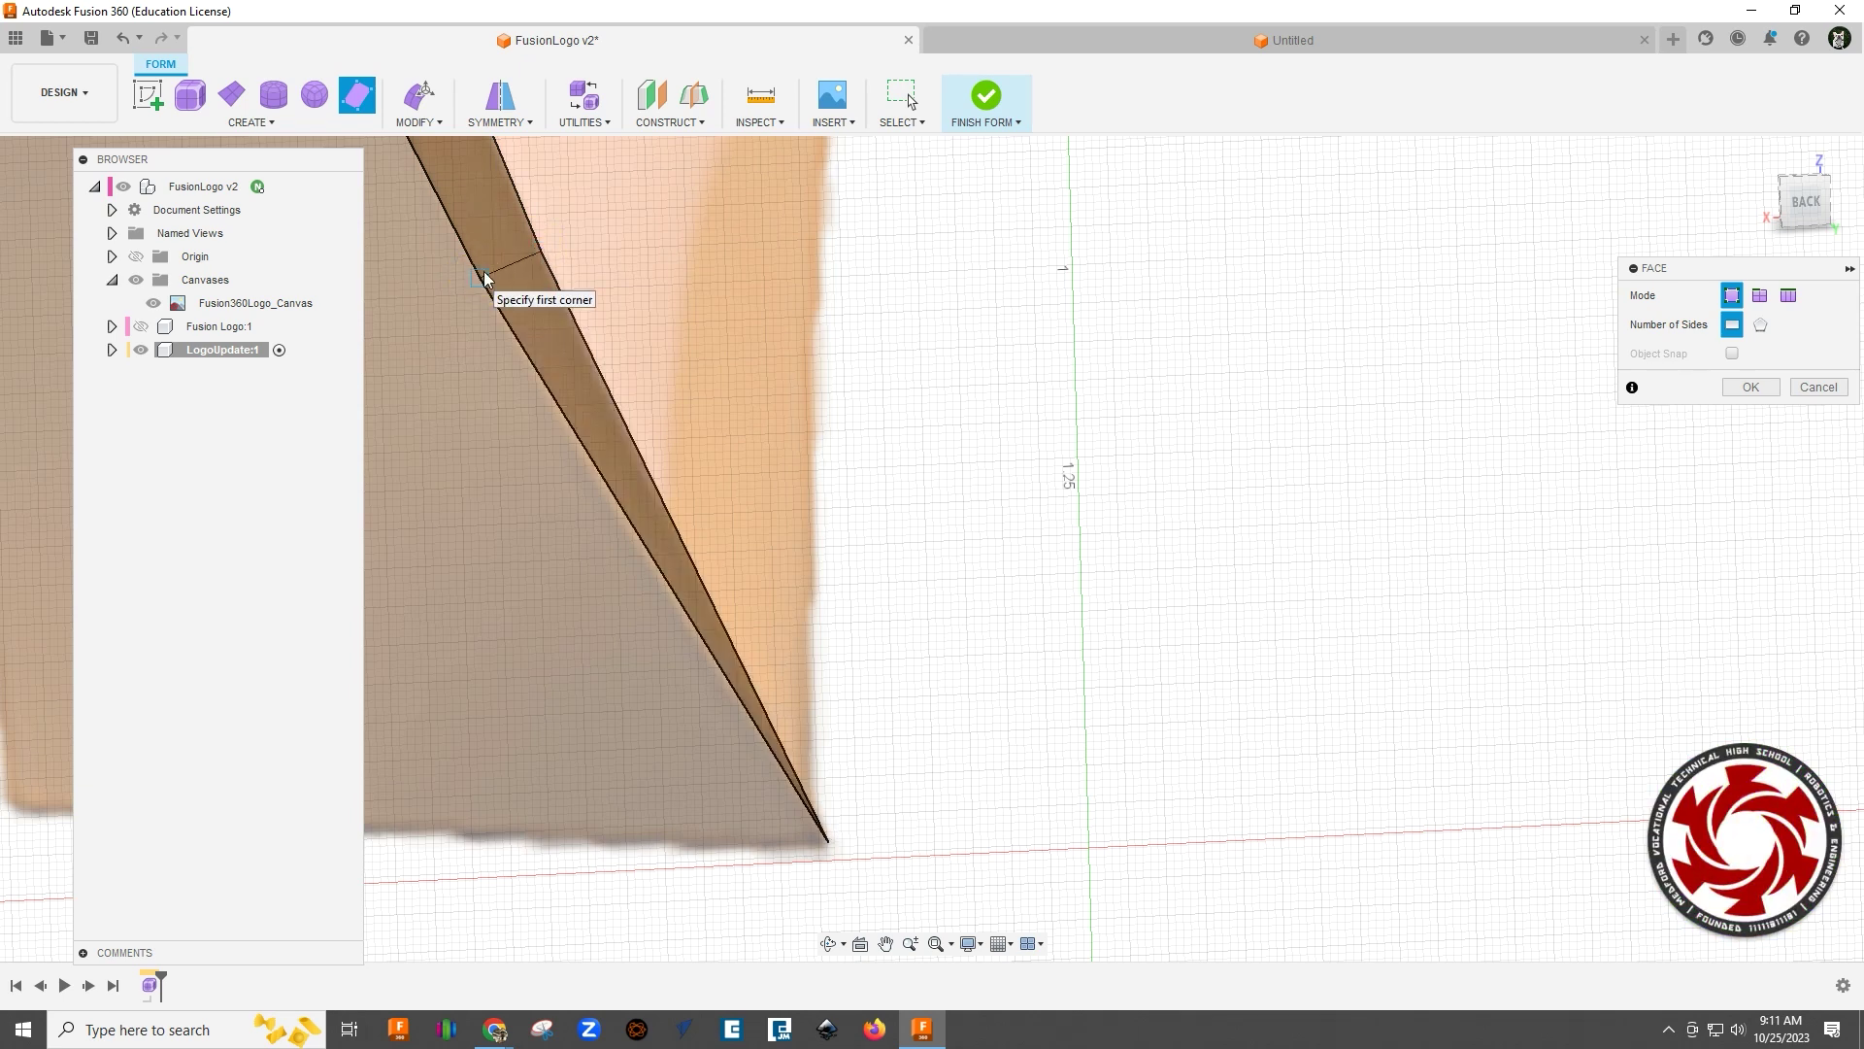
pyautogui.scroll(-5, 1132, 704)
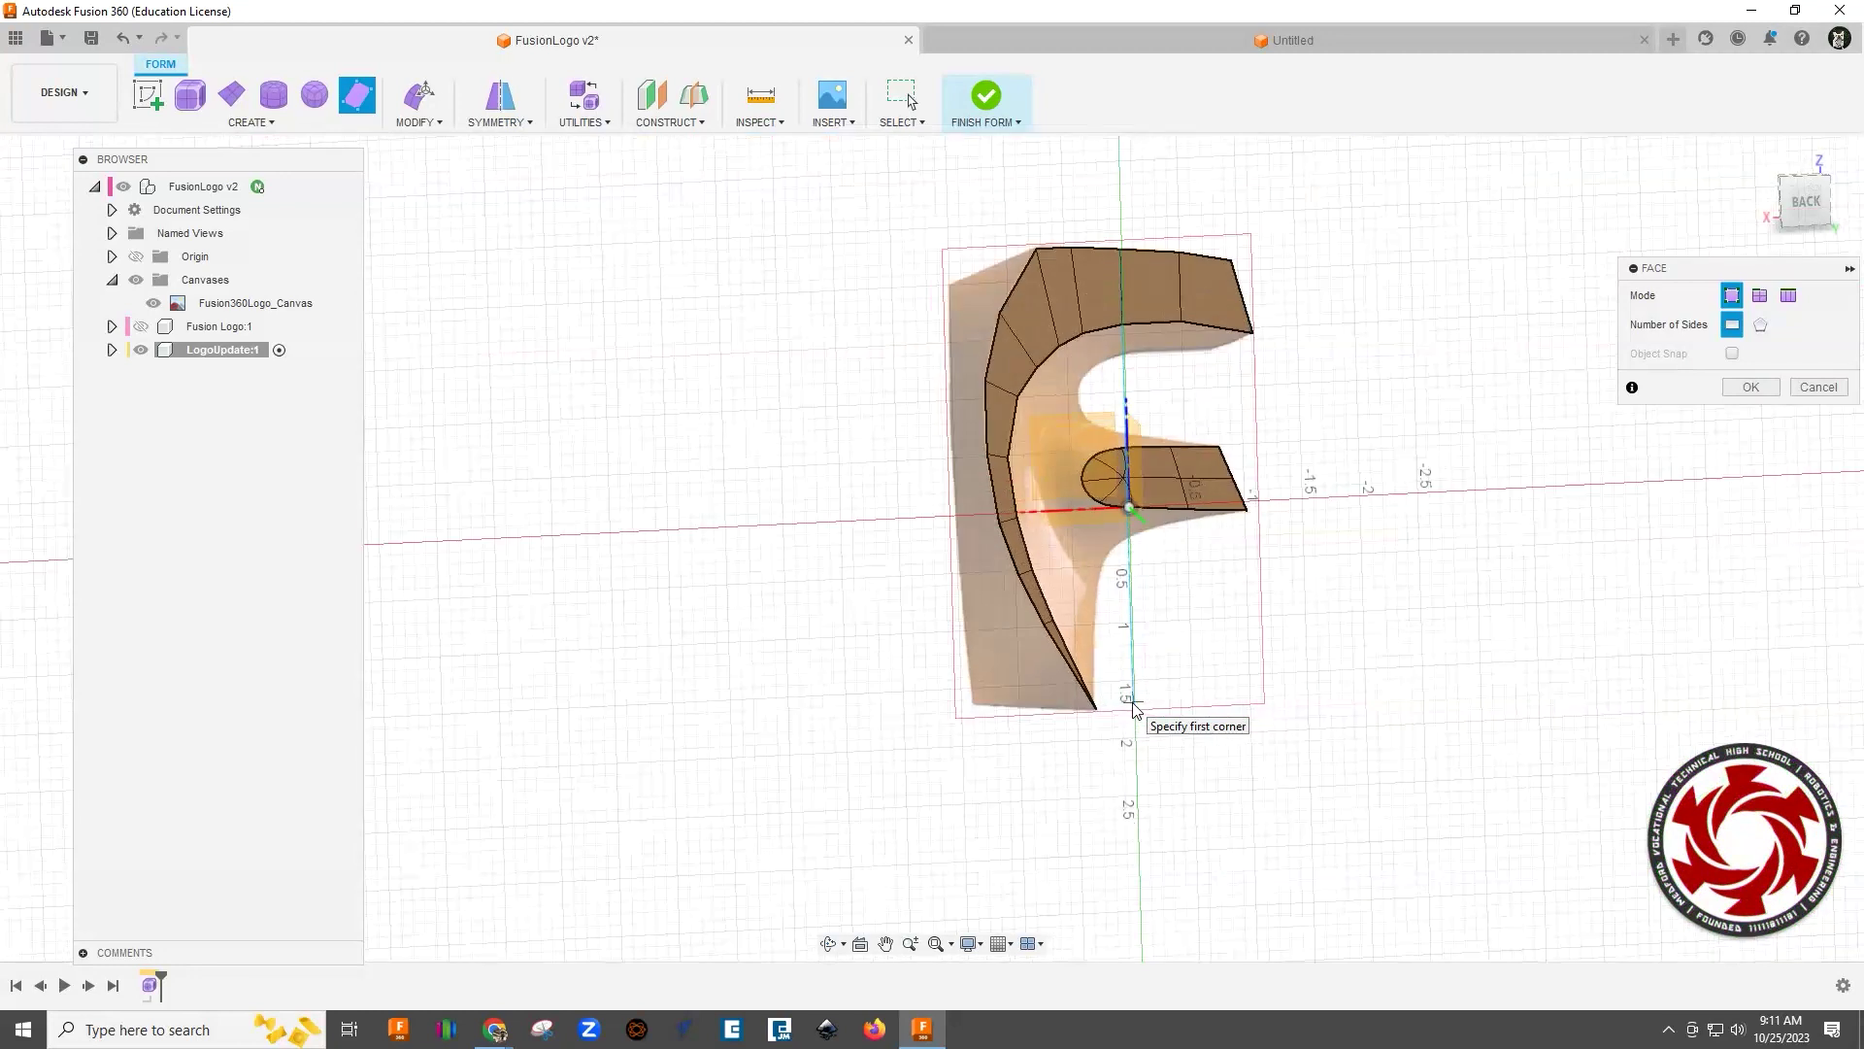
pyautogui.click(1750, 387)
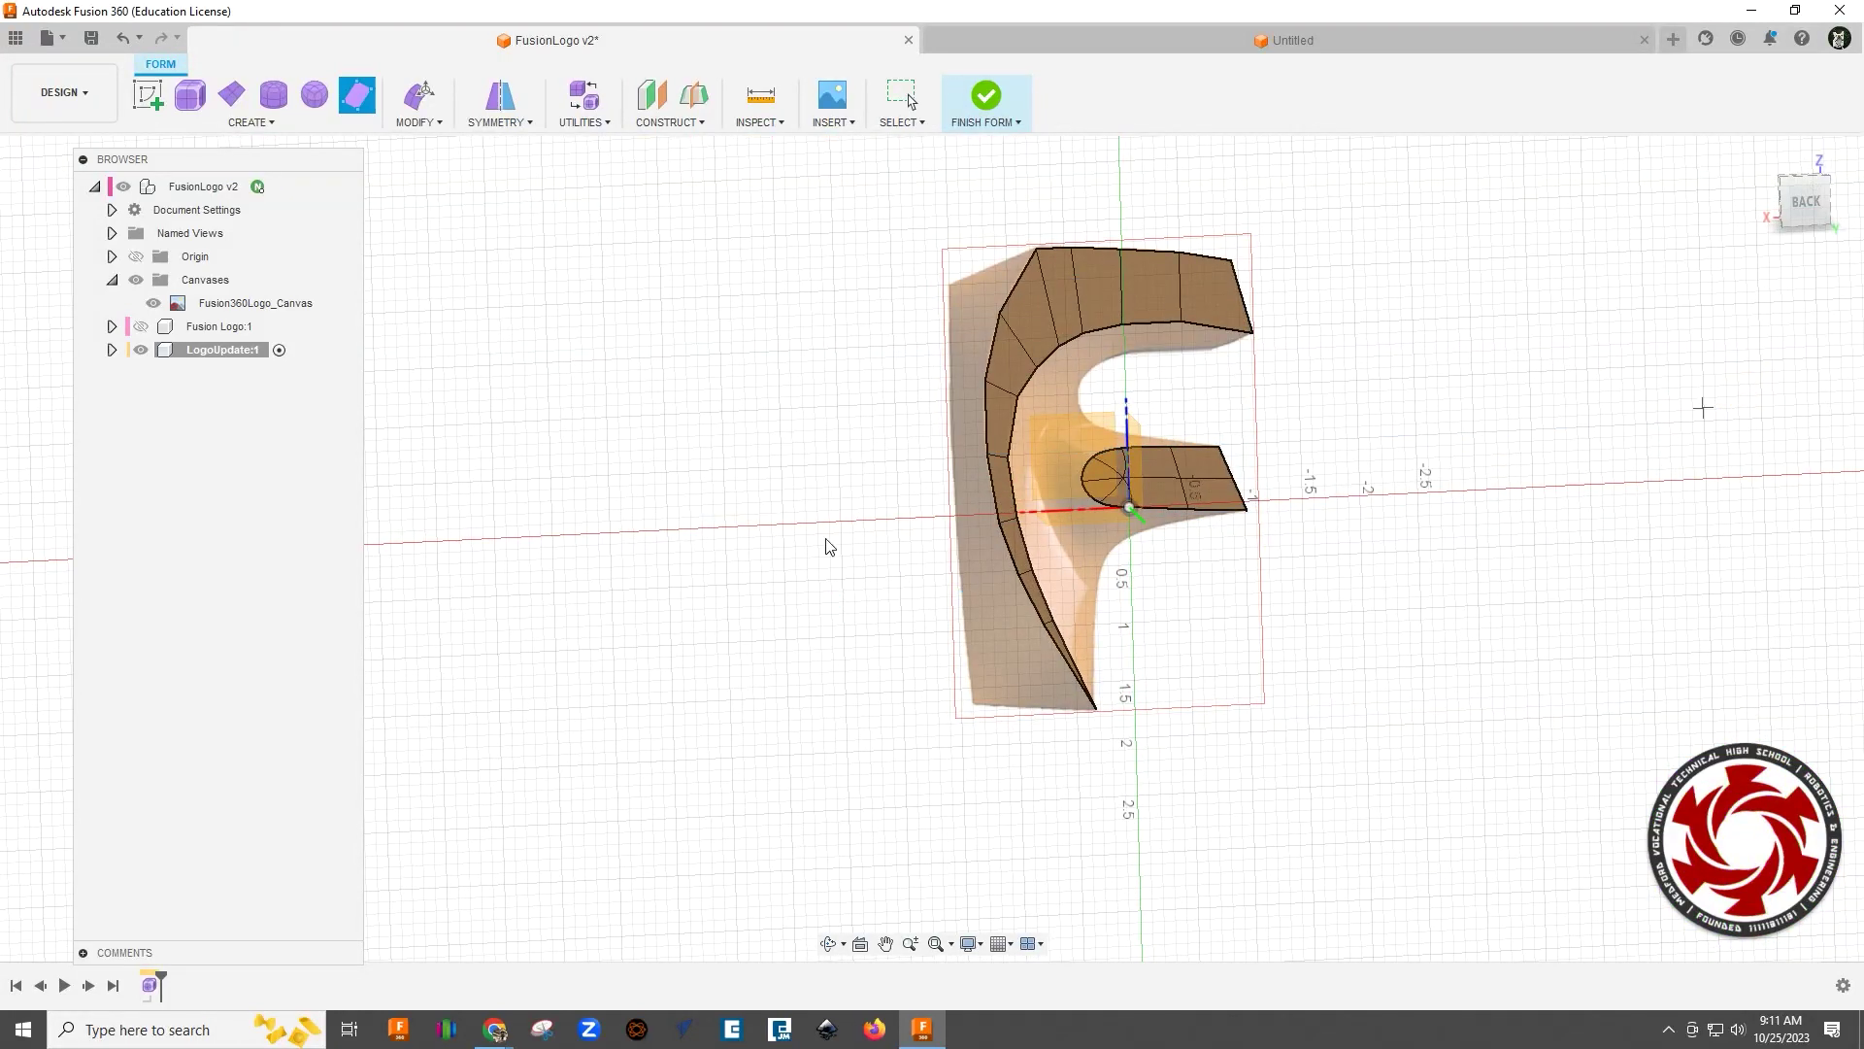
# Step: With Edit Form, nudge the vertex on the upper outer edge of the bend outward onto the canvas boundary
pyautogui.moveTo(804, 445); pyautogui.dragTo(678, 458, button='middle')
pyautogui.scroll(10, 806, 423)
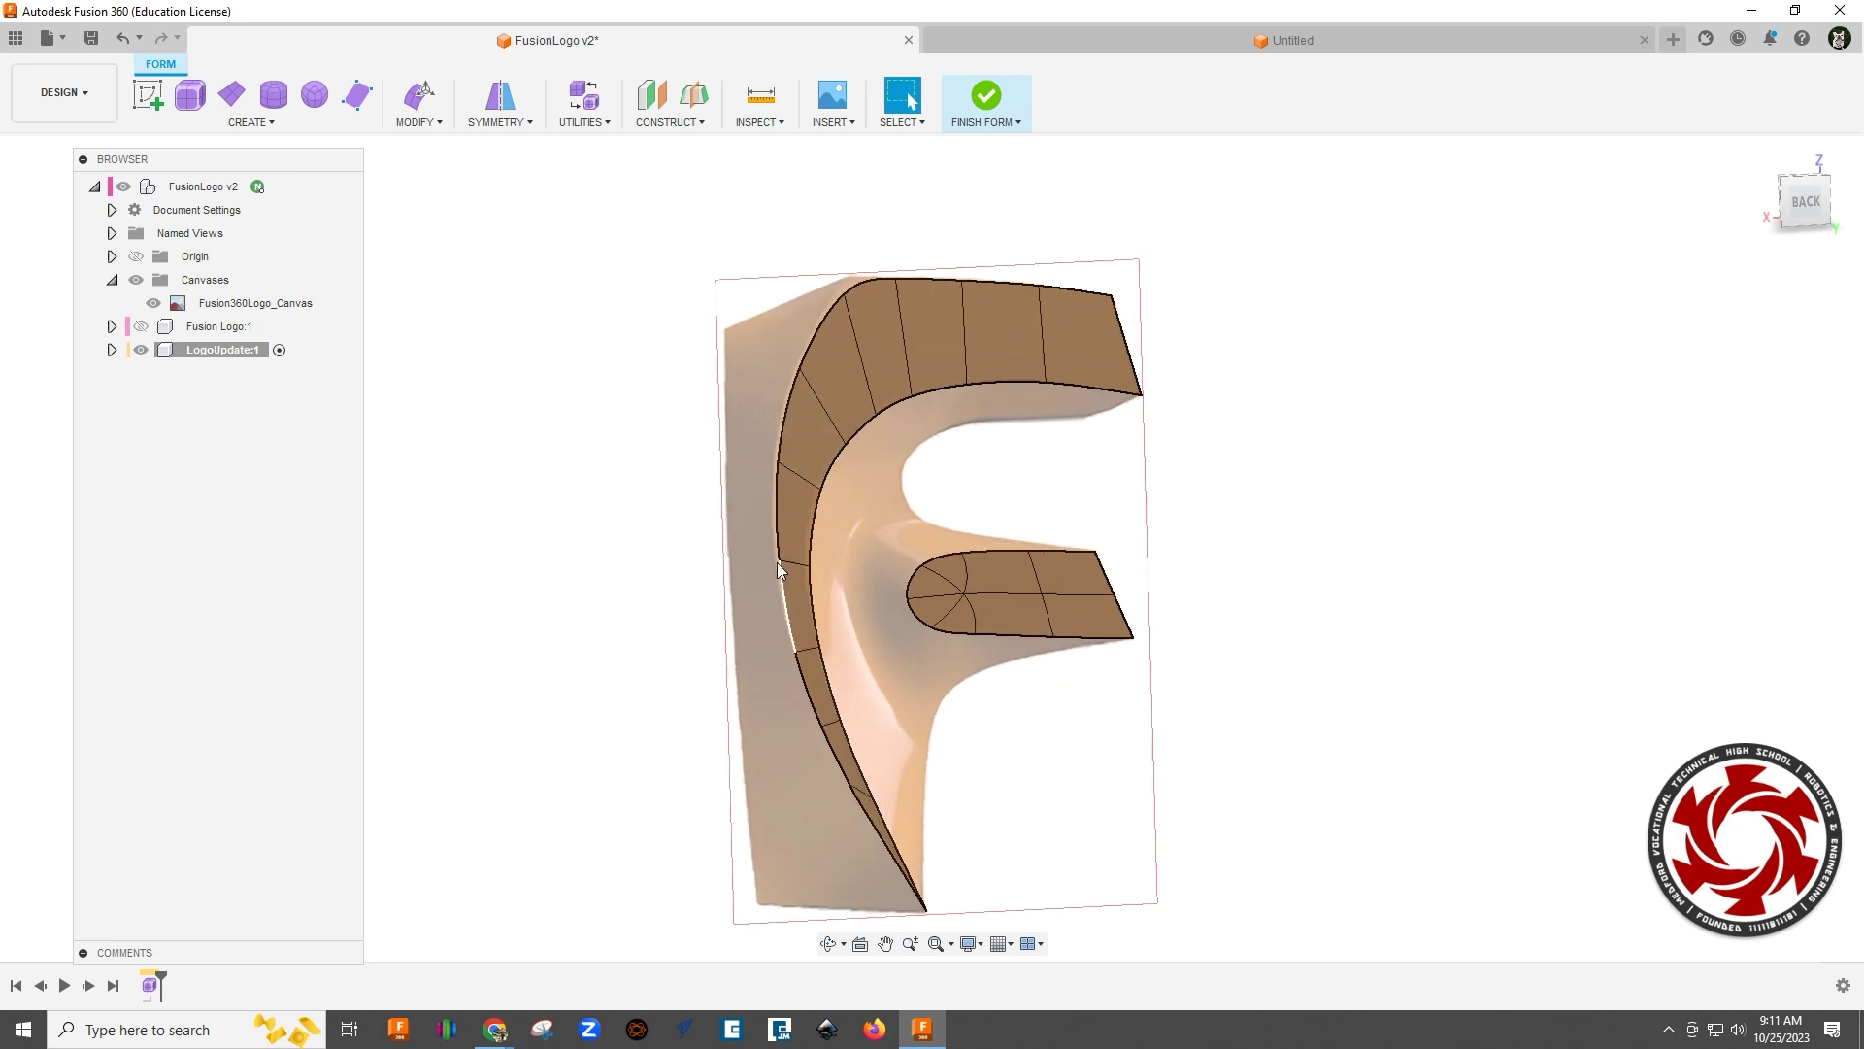
pyautogui.click(419, 94)
pyautogui.scroll(3, 611, 196)
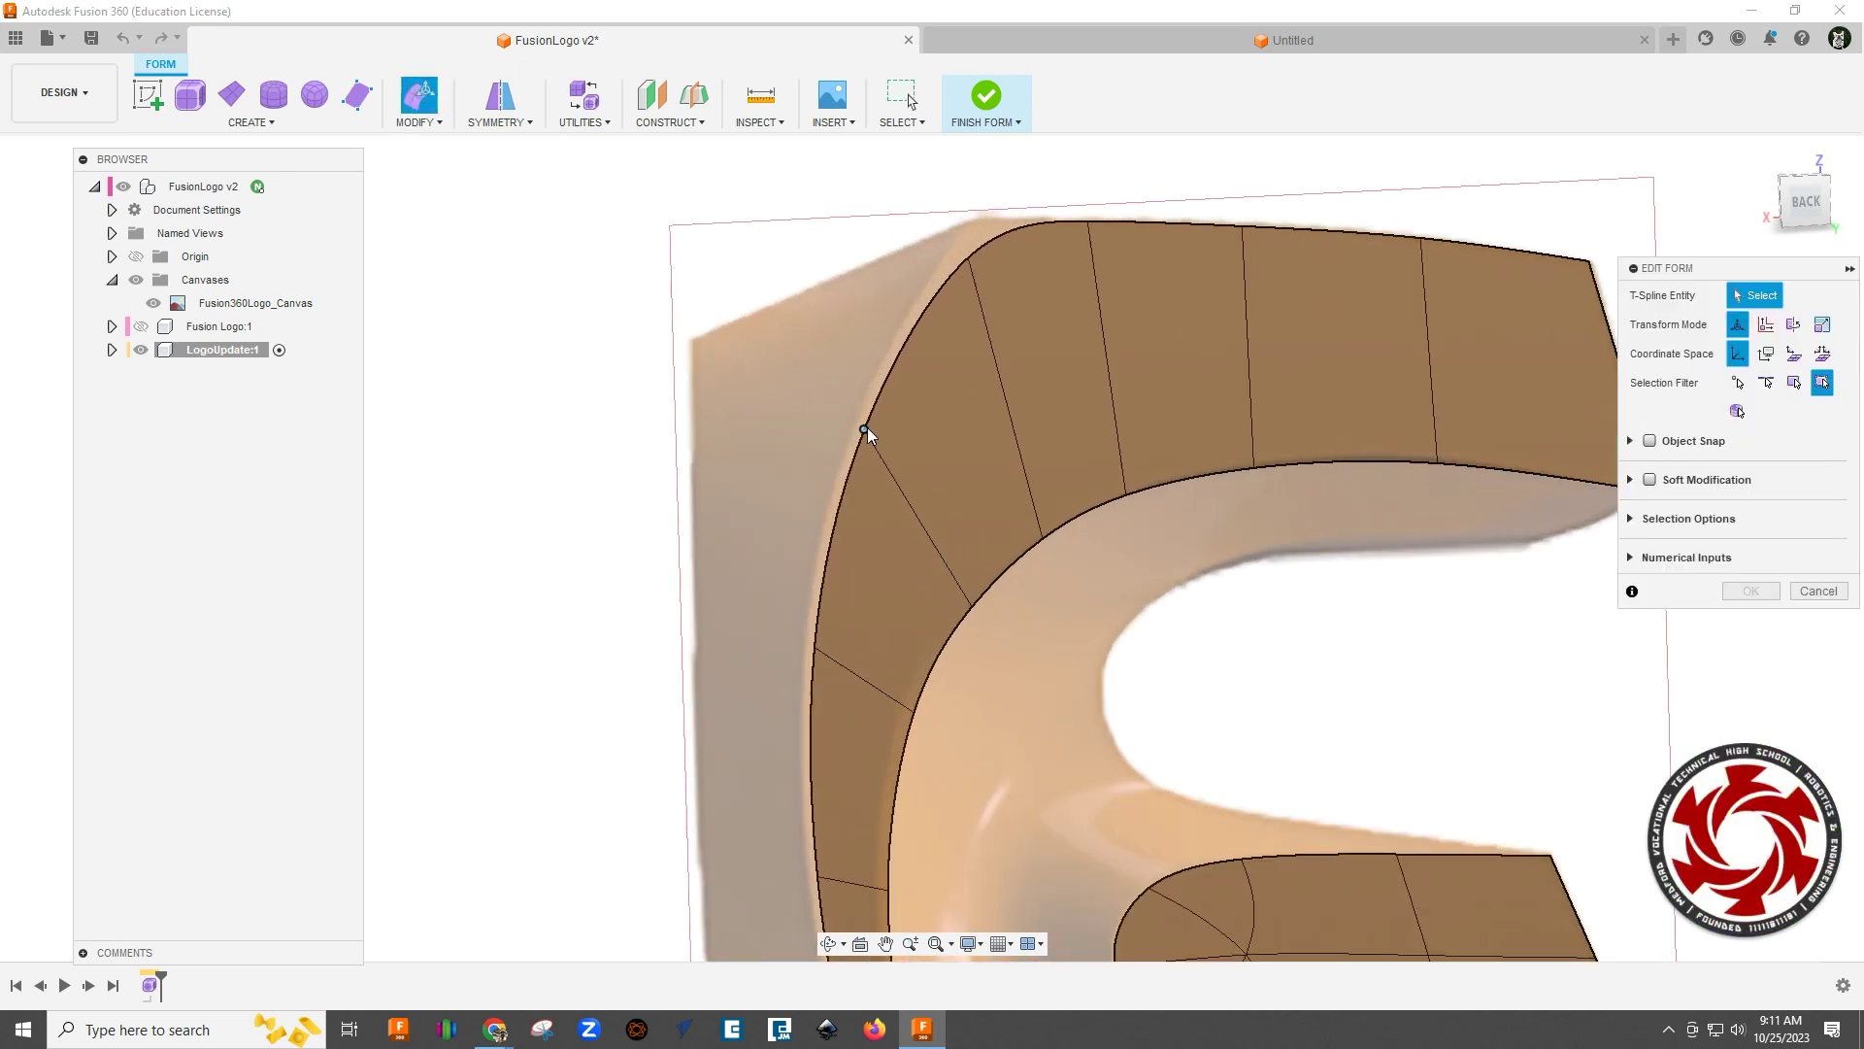
pyautogui.click(864, 428)
pyautogui.moveTo(825, 401); pyautogui.dragTo(825, 395)
# Step: Move the next two outer-edge vertices down the stem outward by about 0.016 in and 0.024 in to follow the canvas boundary
pyautogui.click(814, 647)
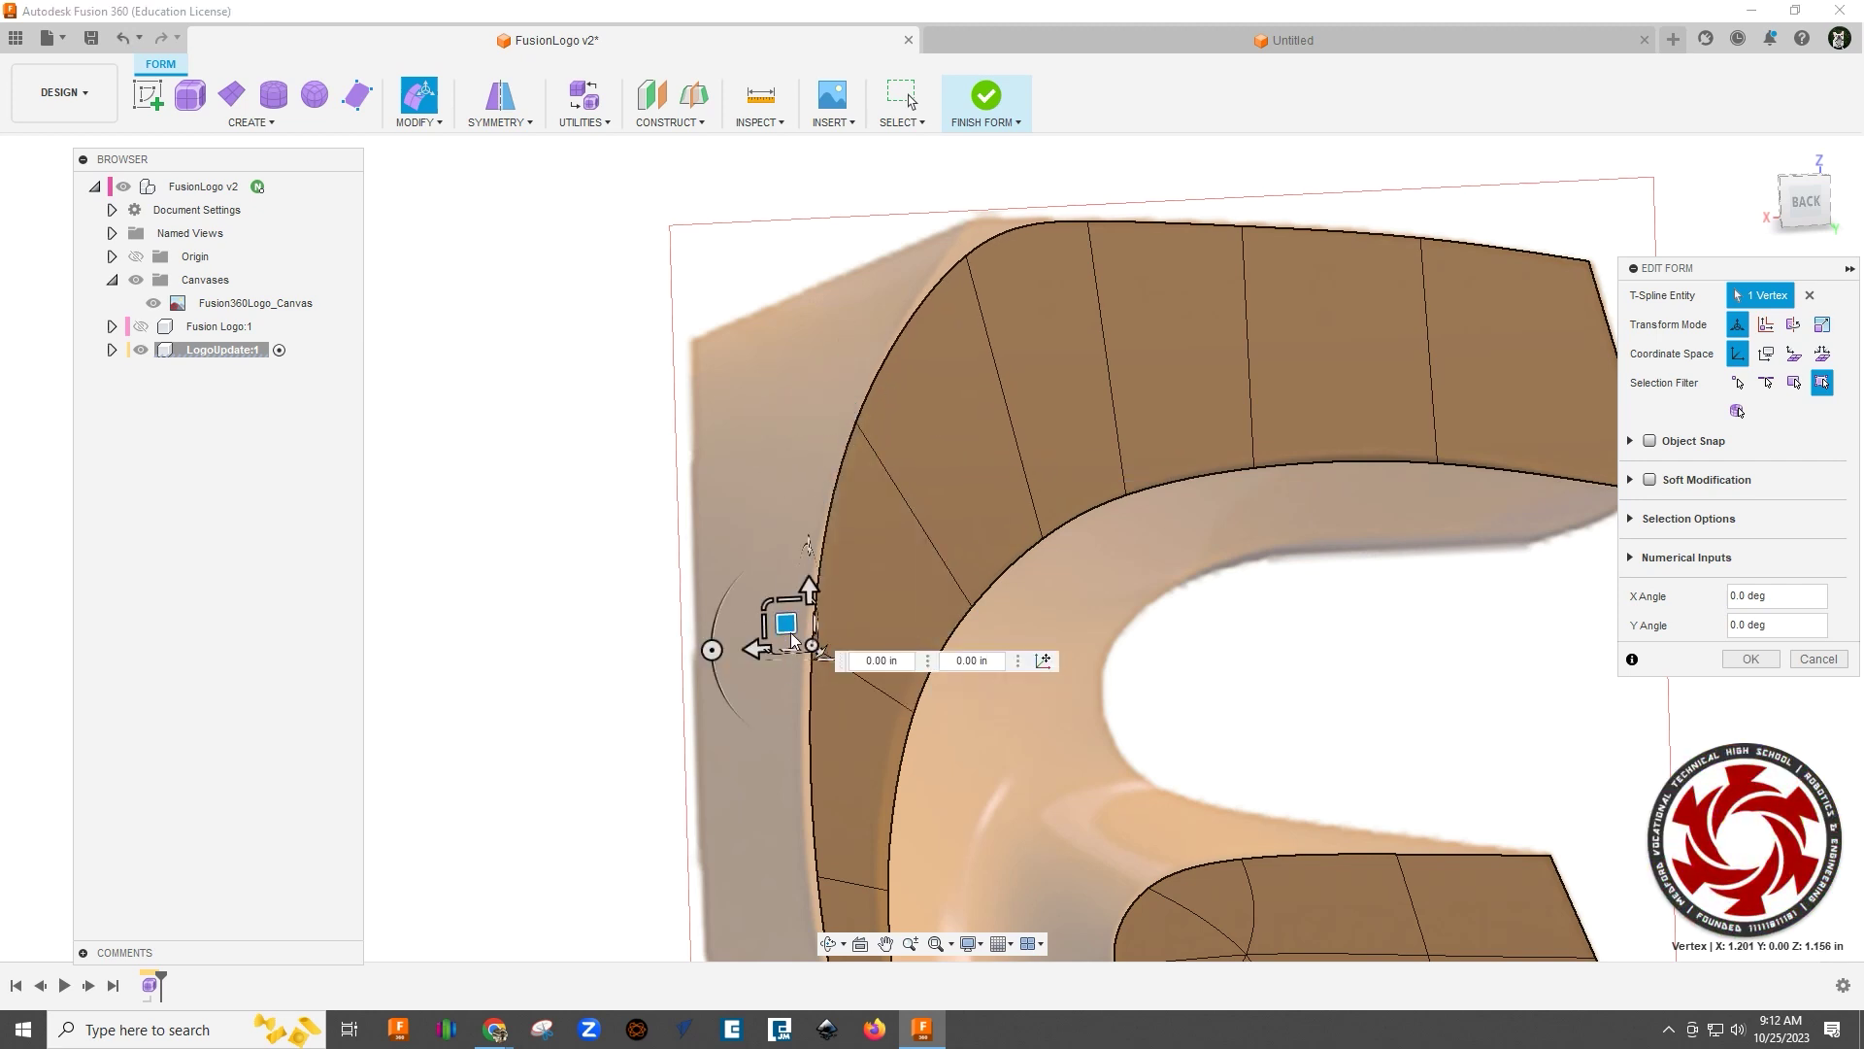
pyautogui.moveTo(782, 631); pyautogui.dragTo(782, 630)
pyautogui.moveTo(842, 886); pyautogui.dragTo(854, 590, button='middle')
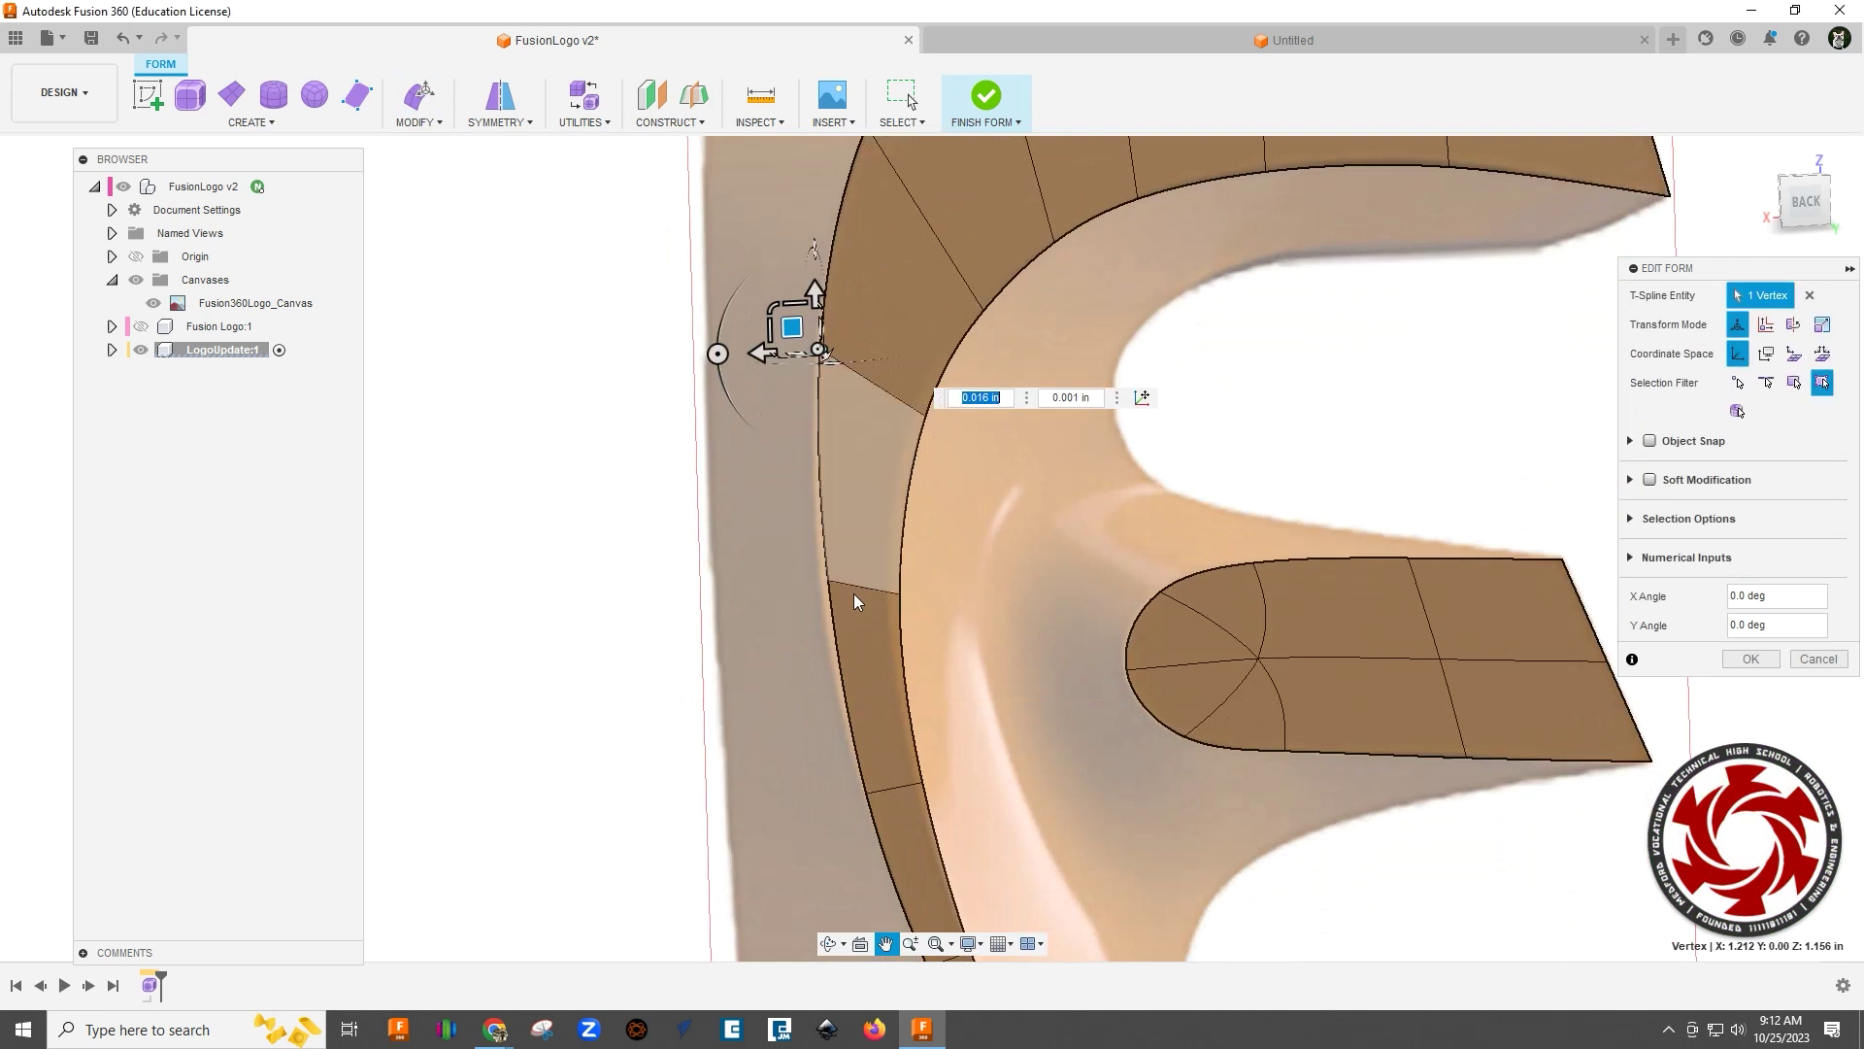
pyautogui.click(829, 585)
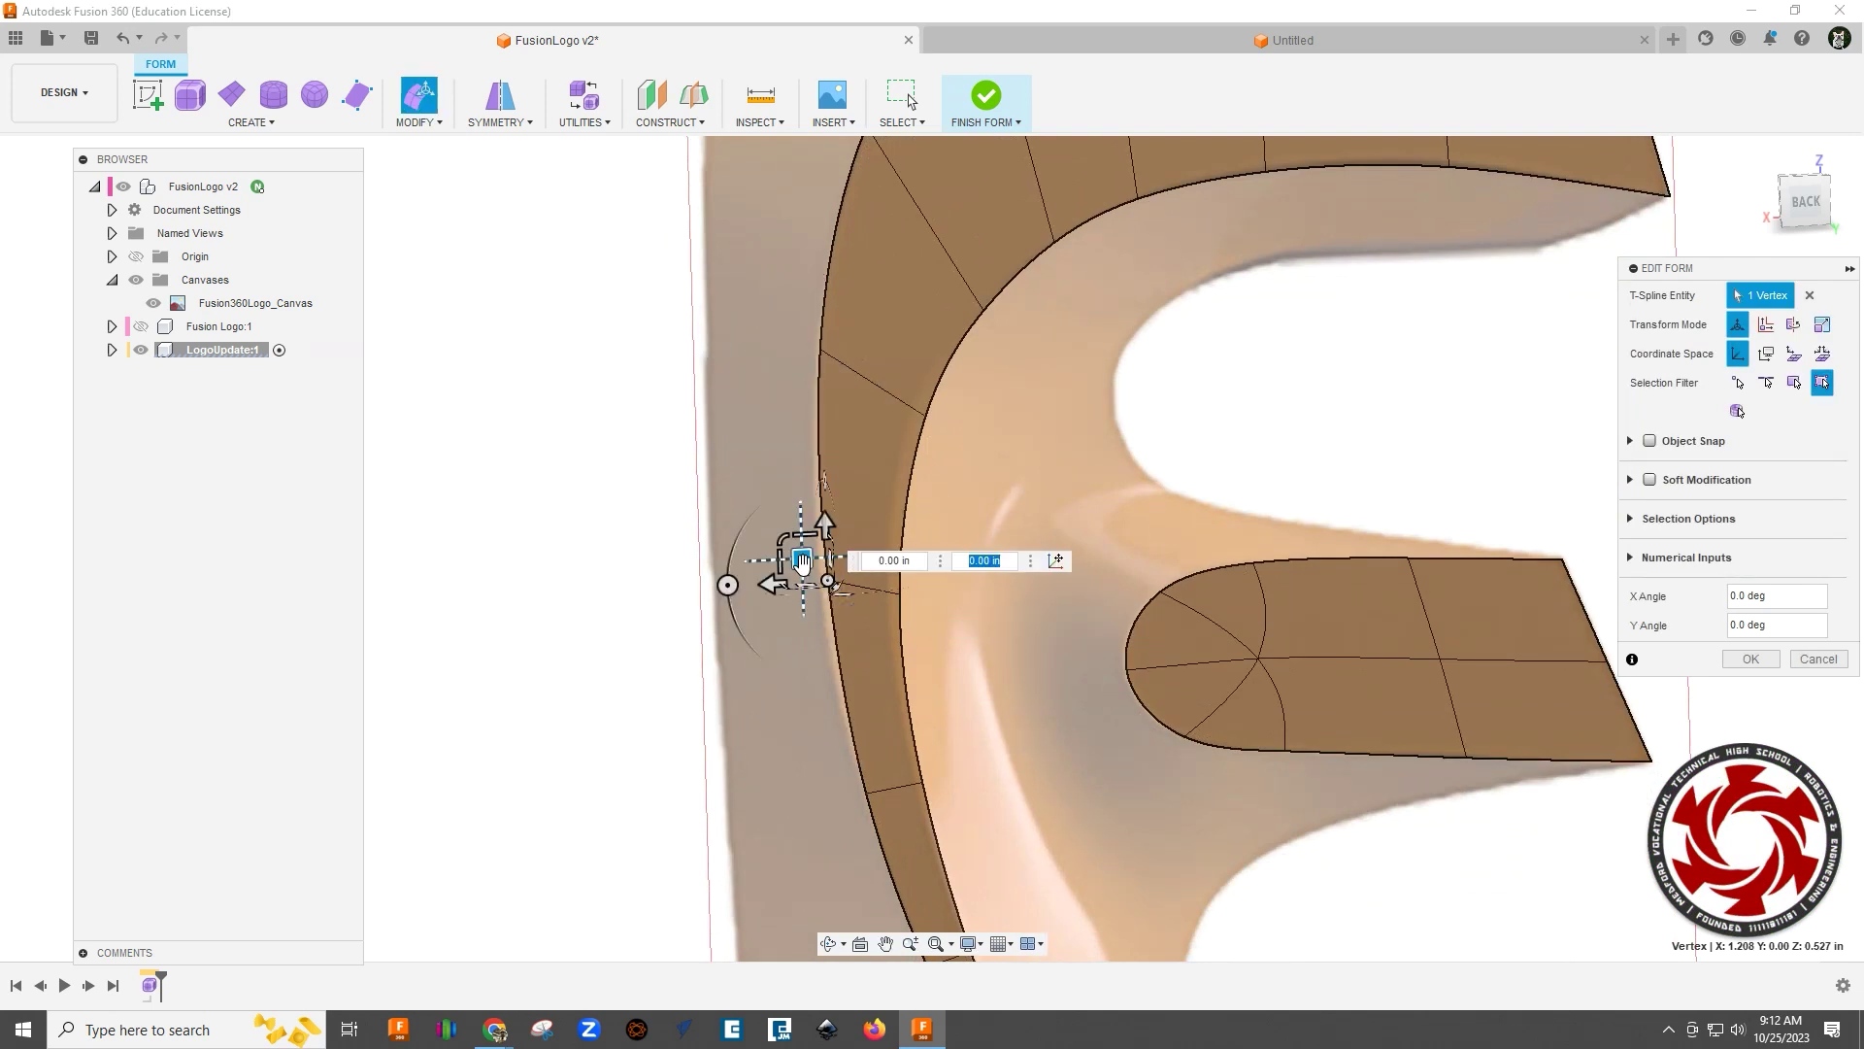
pyautogui.press('Tab')
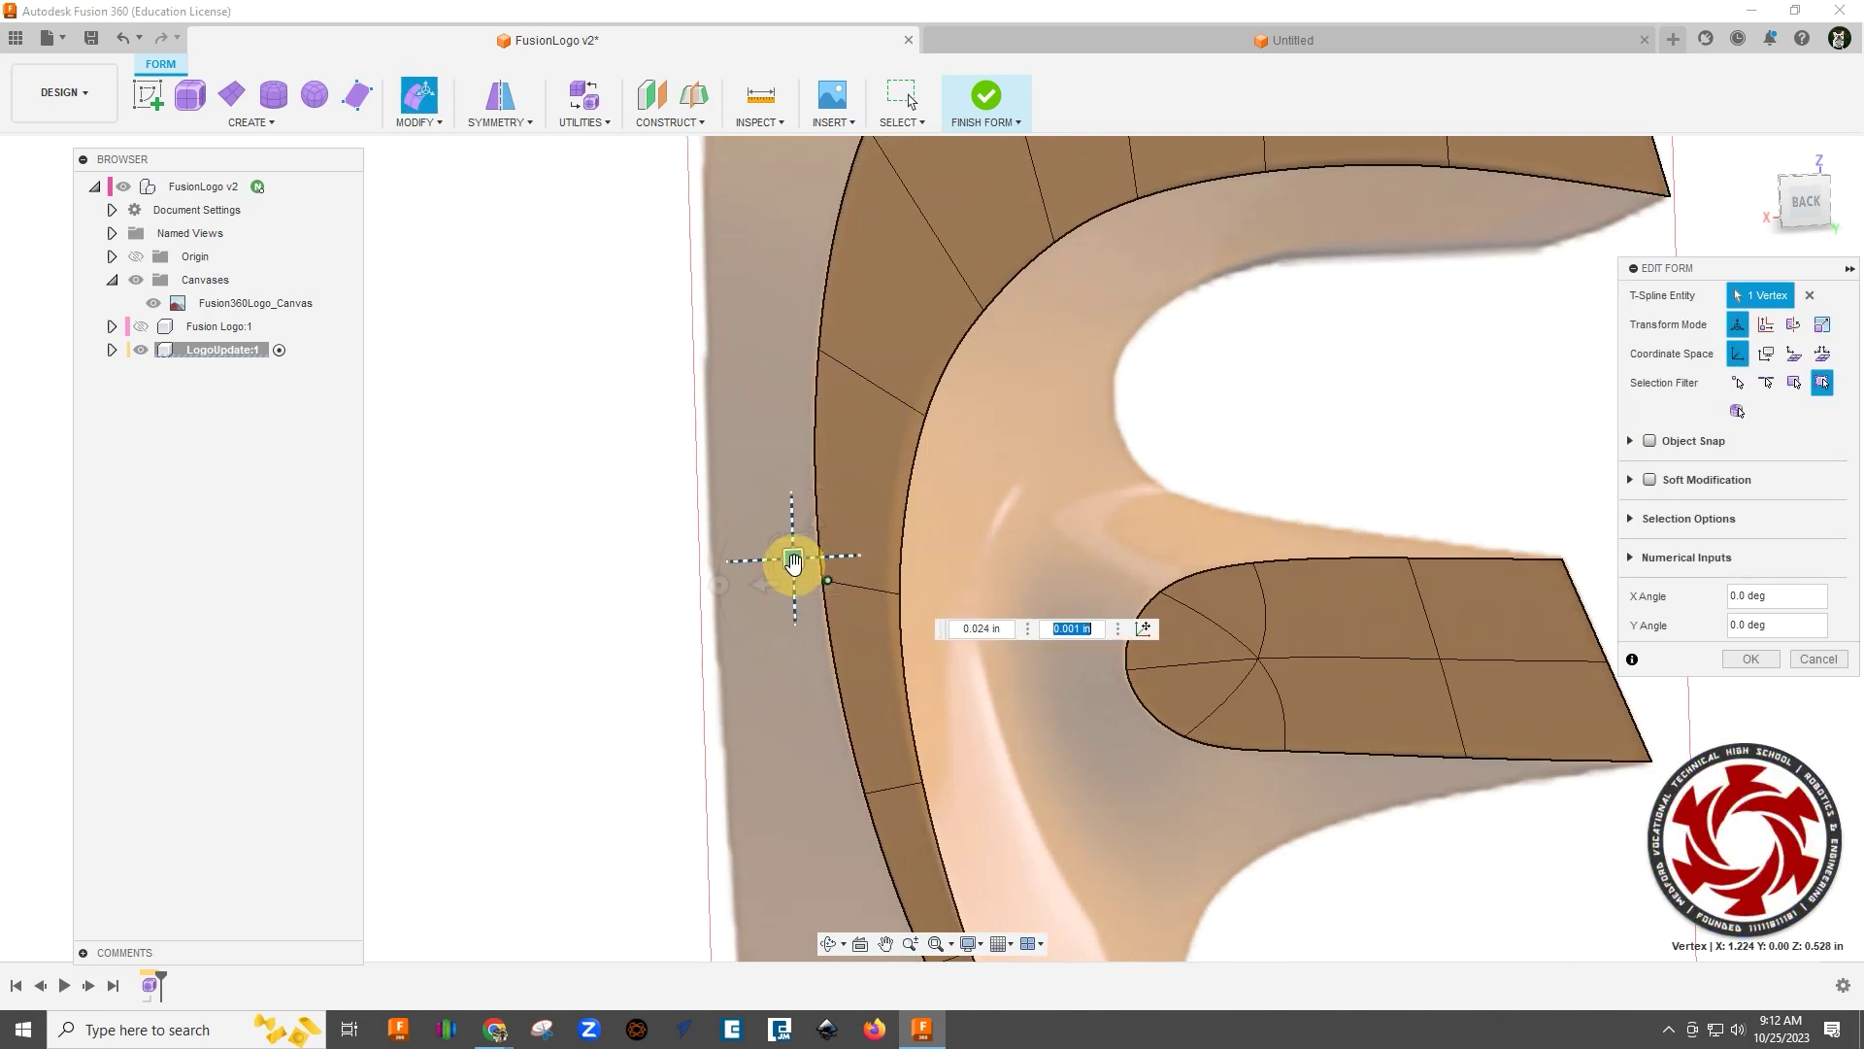
pyautogui.scroll(-4, 524, 615)
pyautogui.scroll(-1, 524, 616)
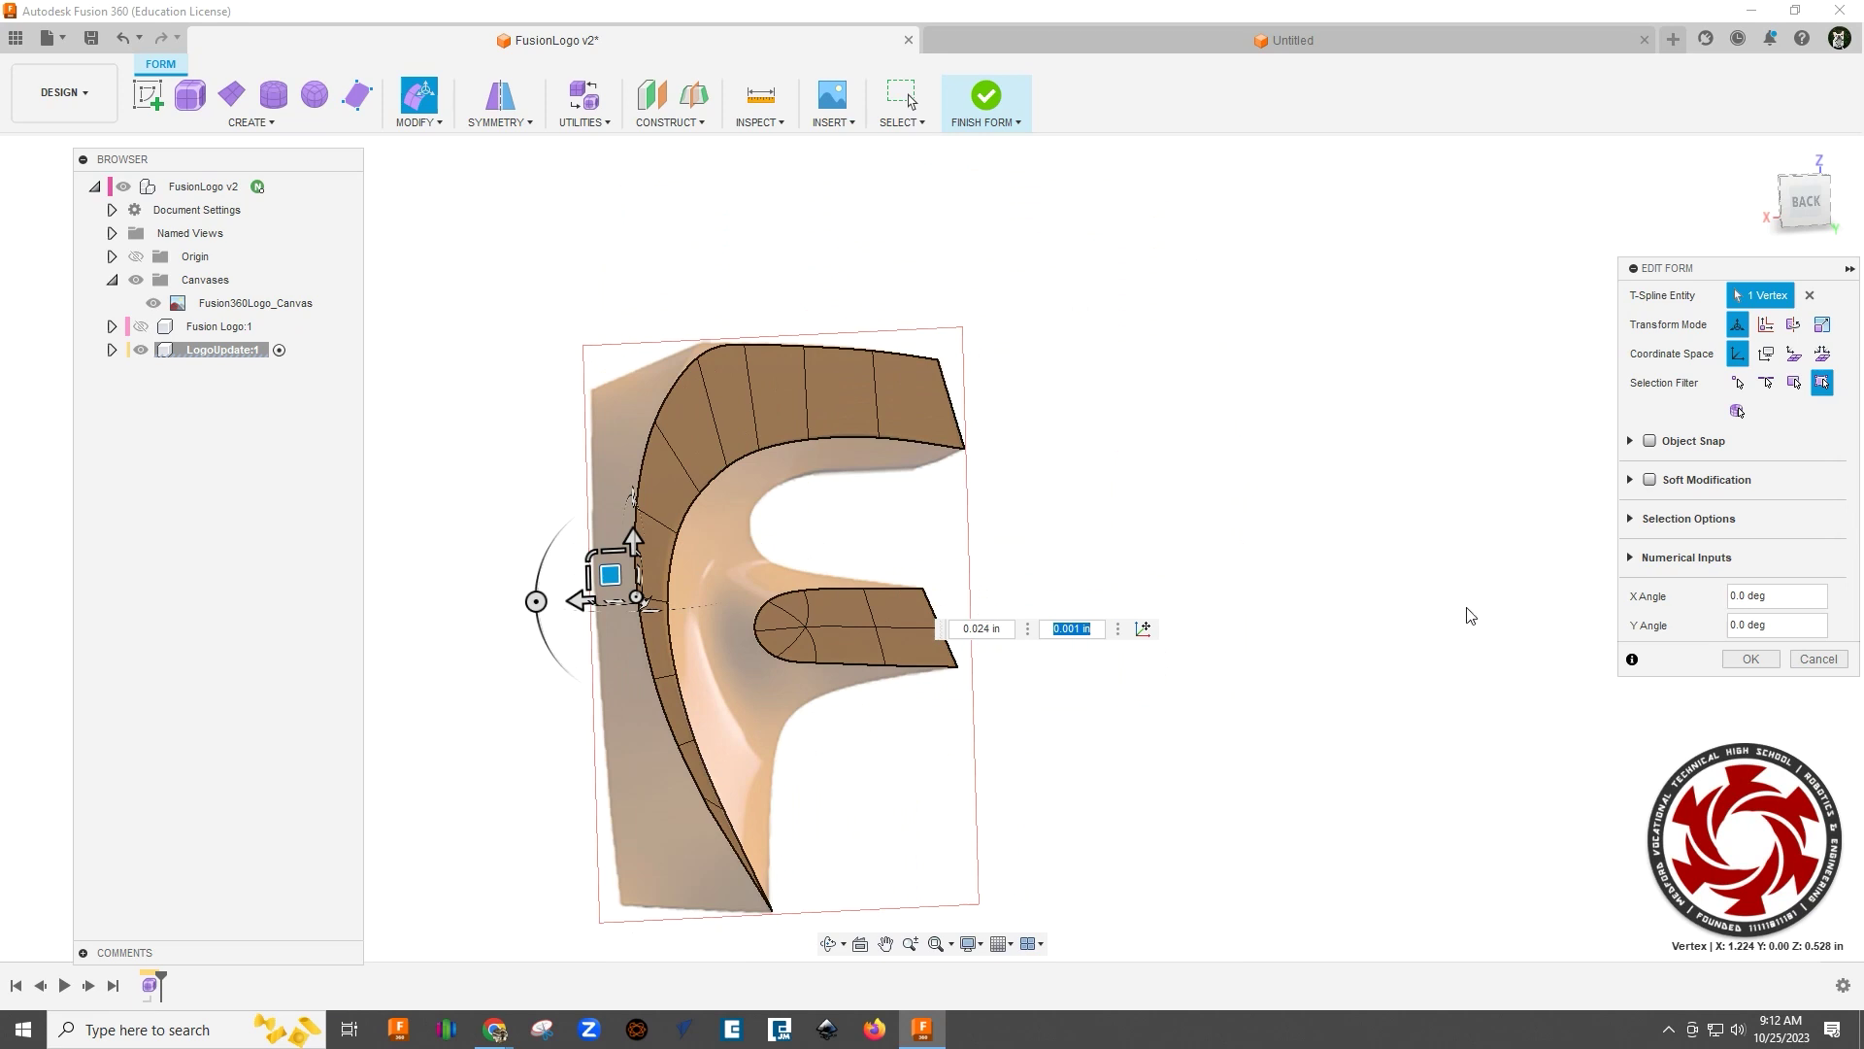
pyautogui.click(1738, 660)
# Step: Draw a four-sided face at the stem's upper outer corner, with its inner corner attached to the front surface's bend vertex
pyautogui.scroll(-3, 1307, 691)
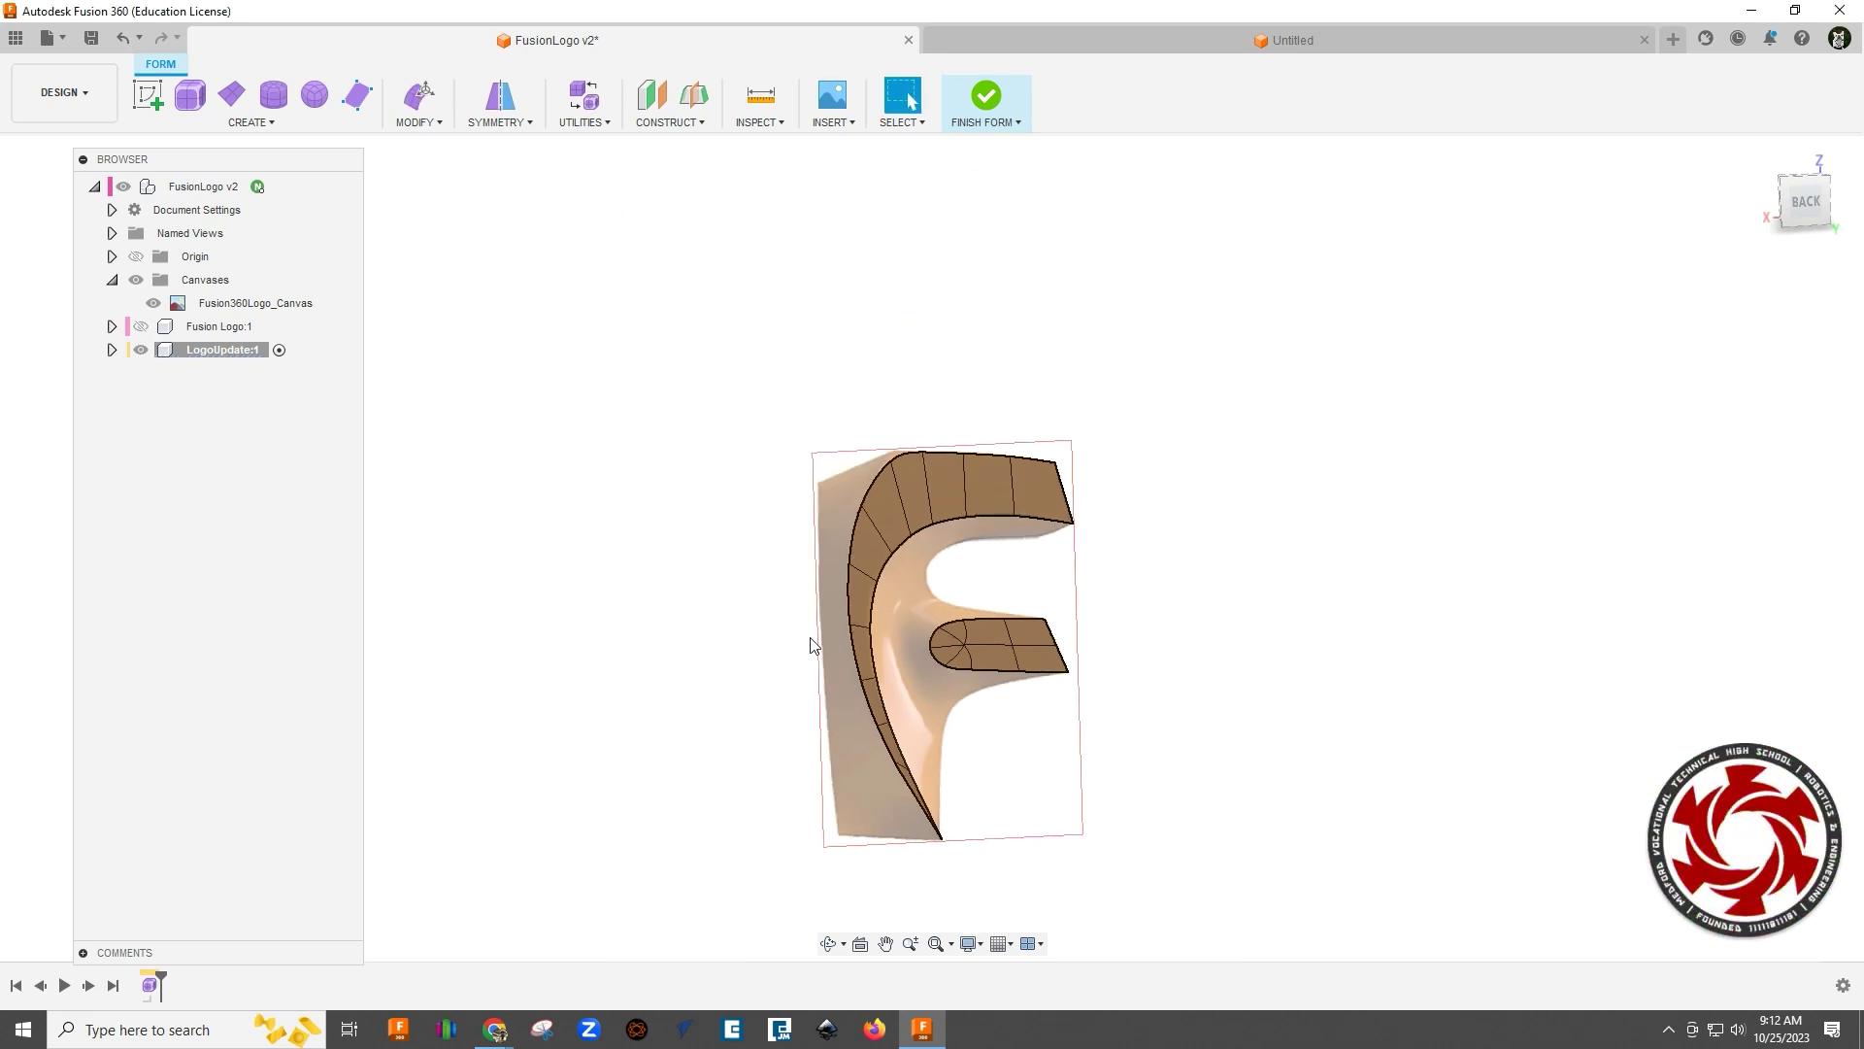
pyautogui.scroll(3, 971, 579)
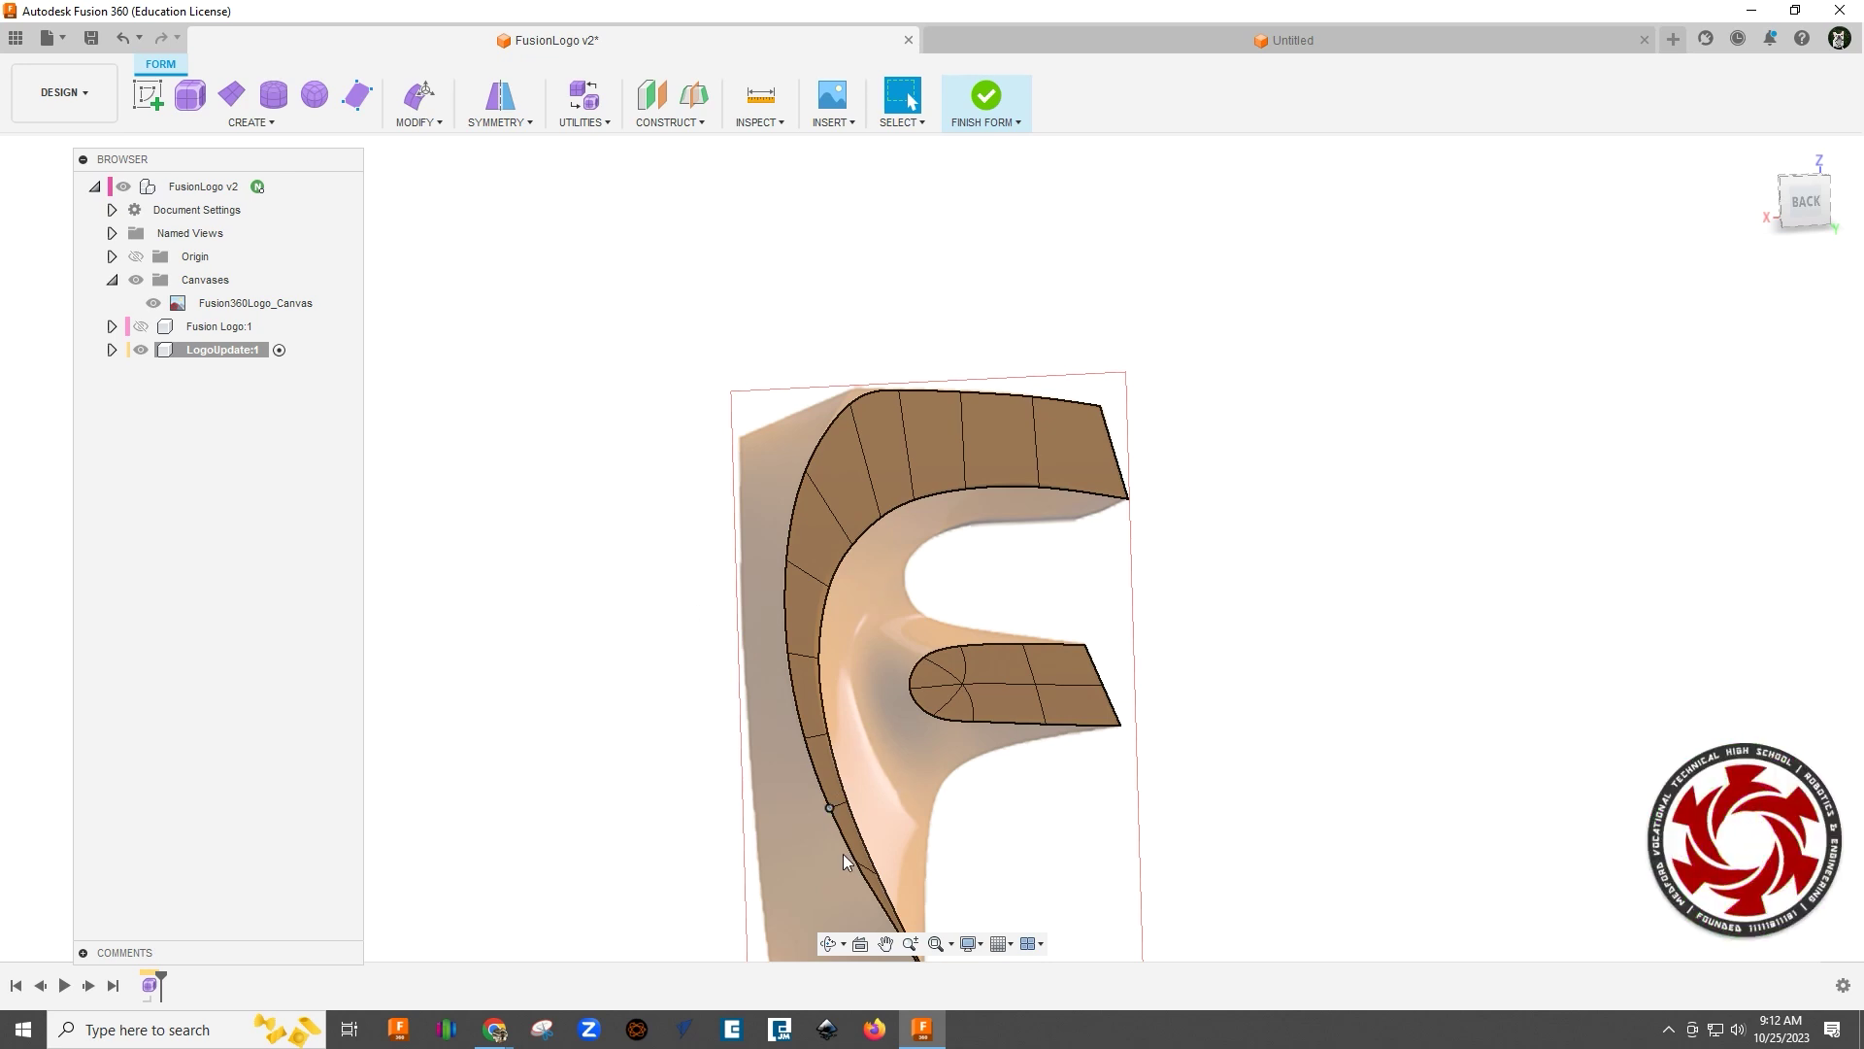
pyautogui.scroll(2, 765, 468)
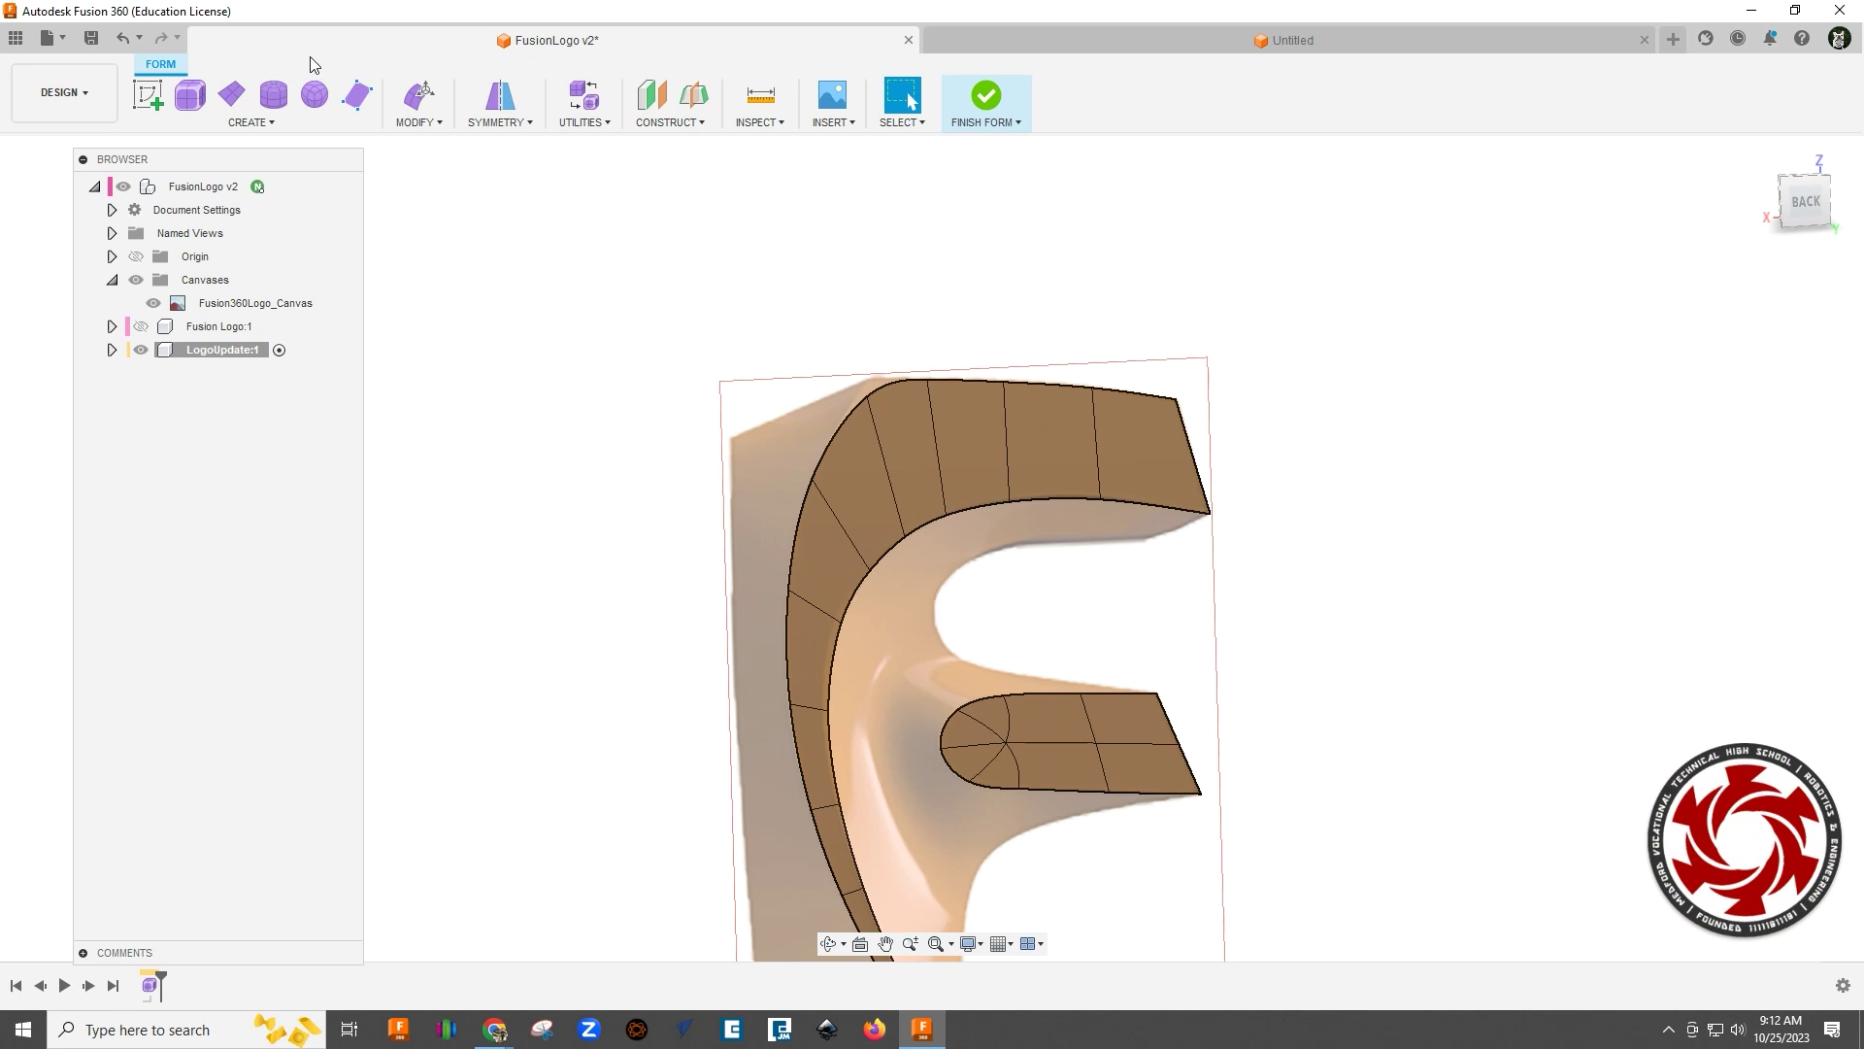
pyautogui.click(358, 93)
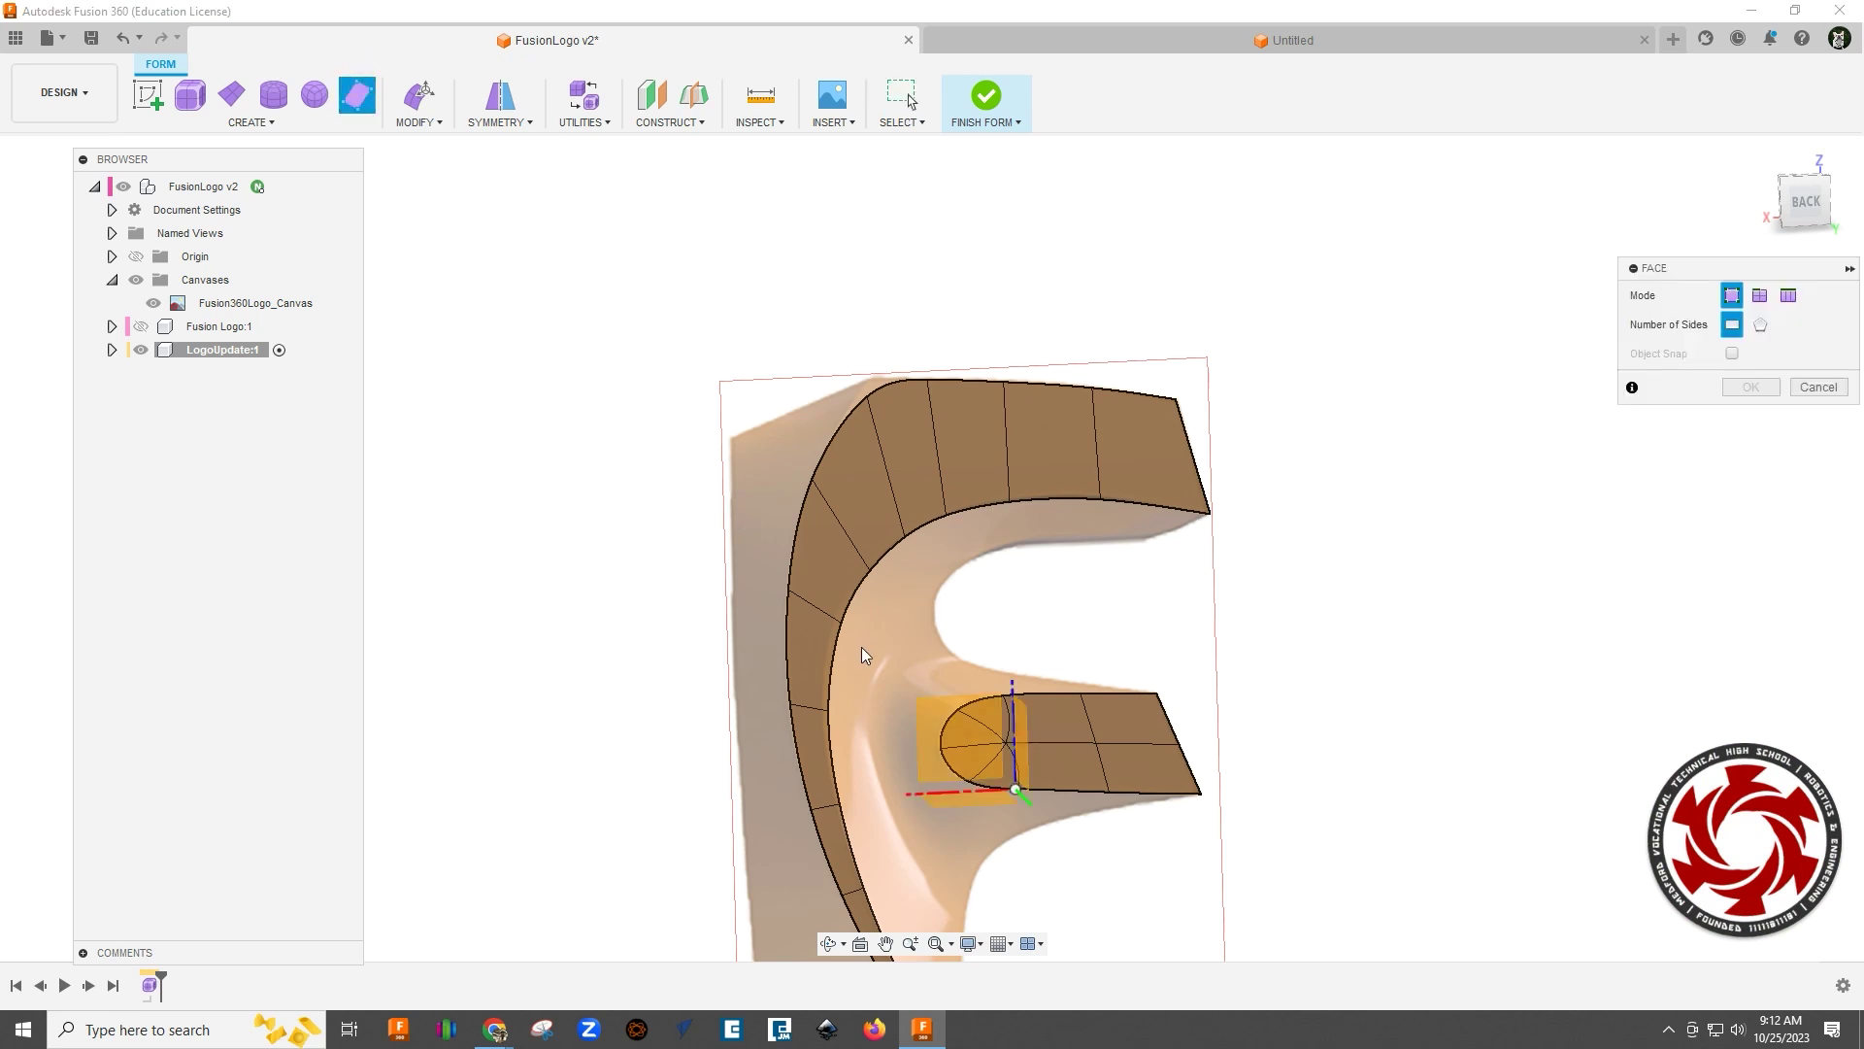
pyautogui.scroll(5, 934, 568)
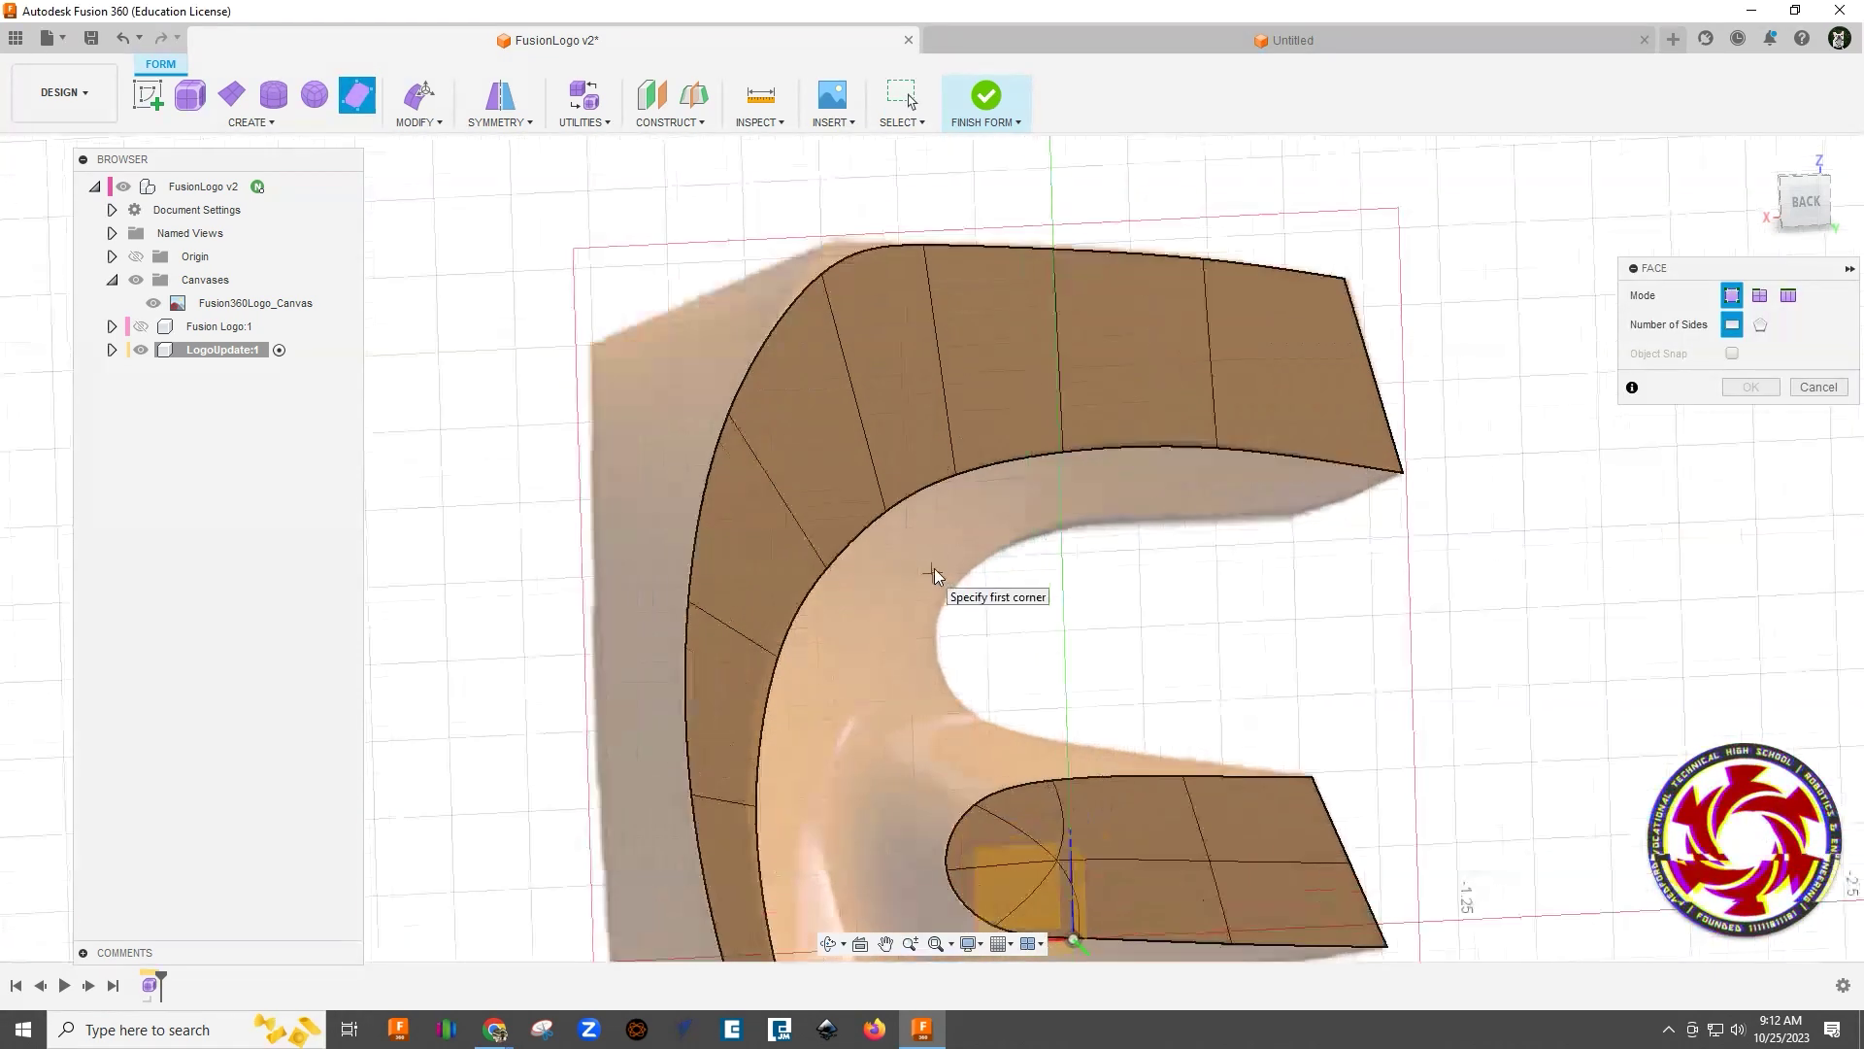
pyautogui.click(595, 347)
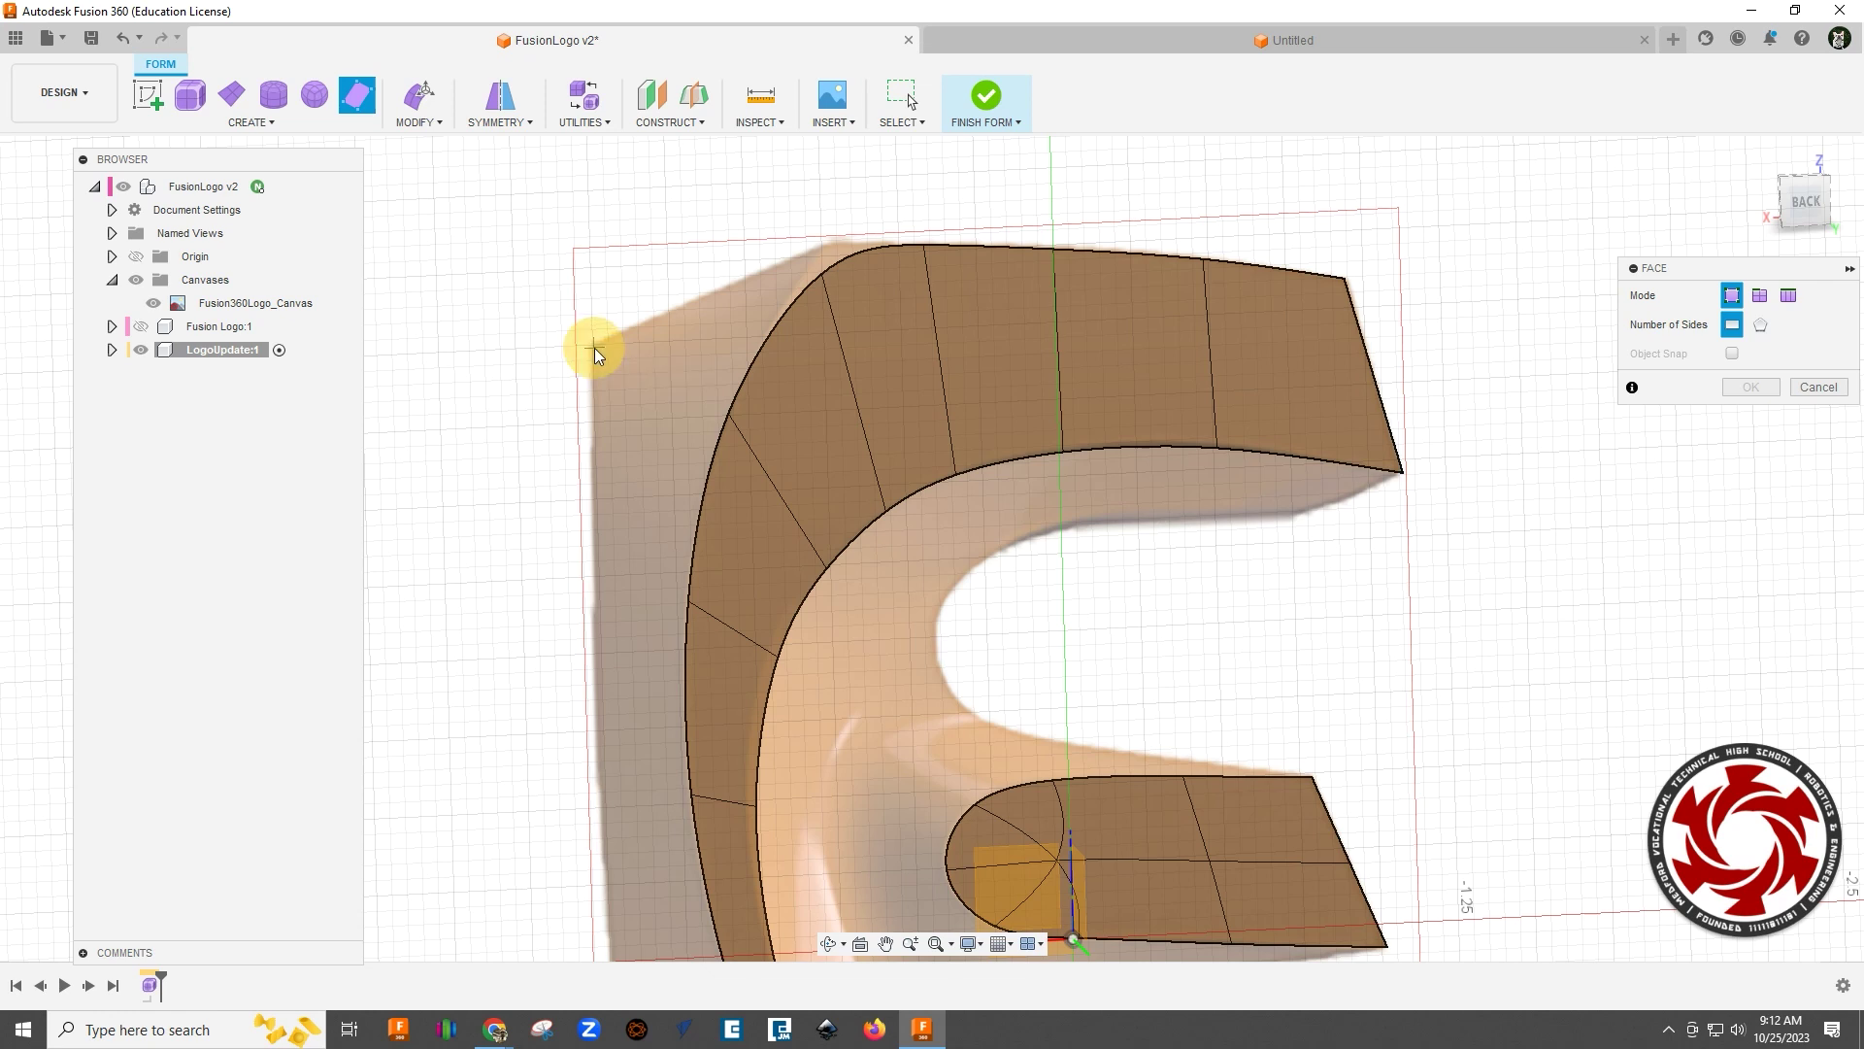
pyautogui.click(687, 300)
pyautogui.click(726, 413)
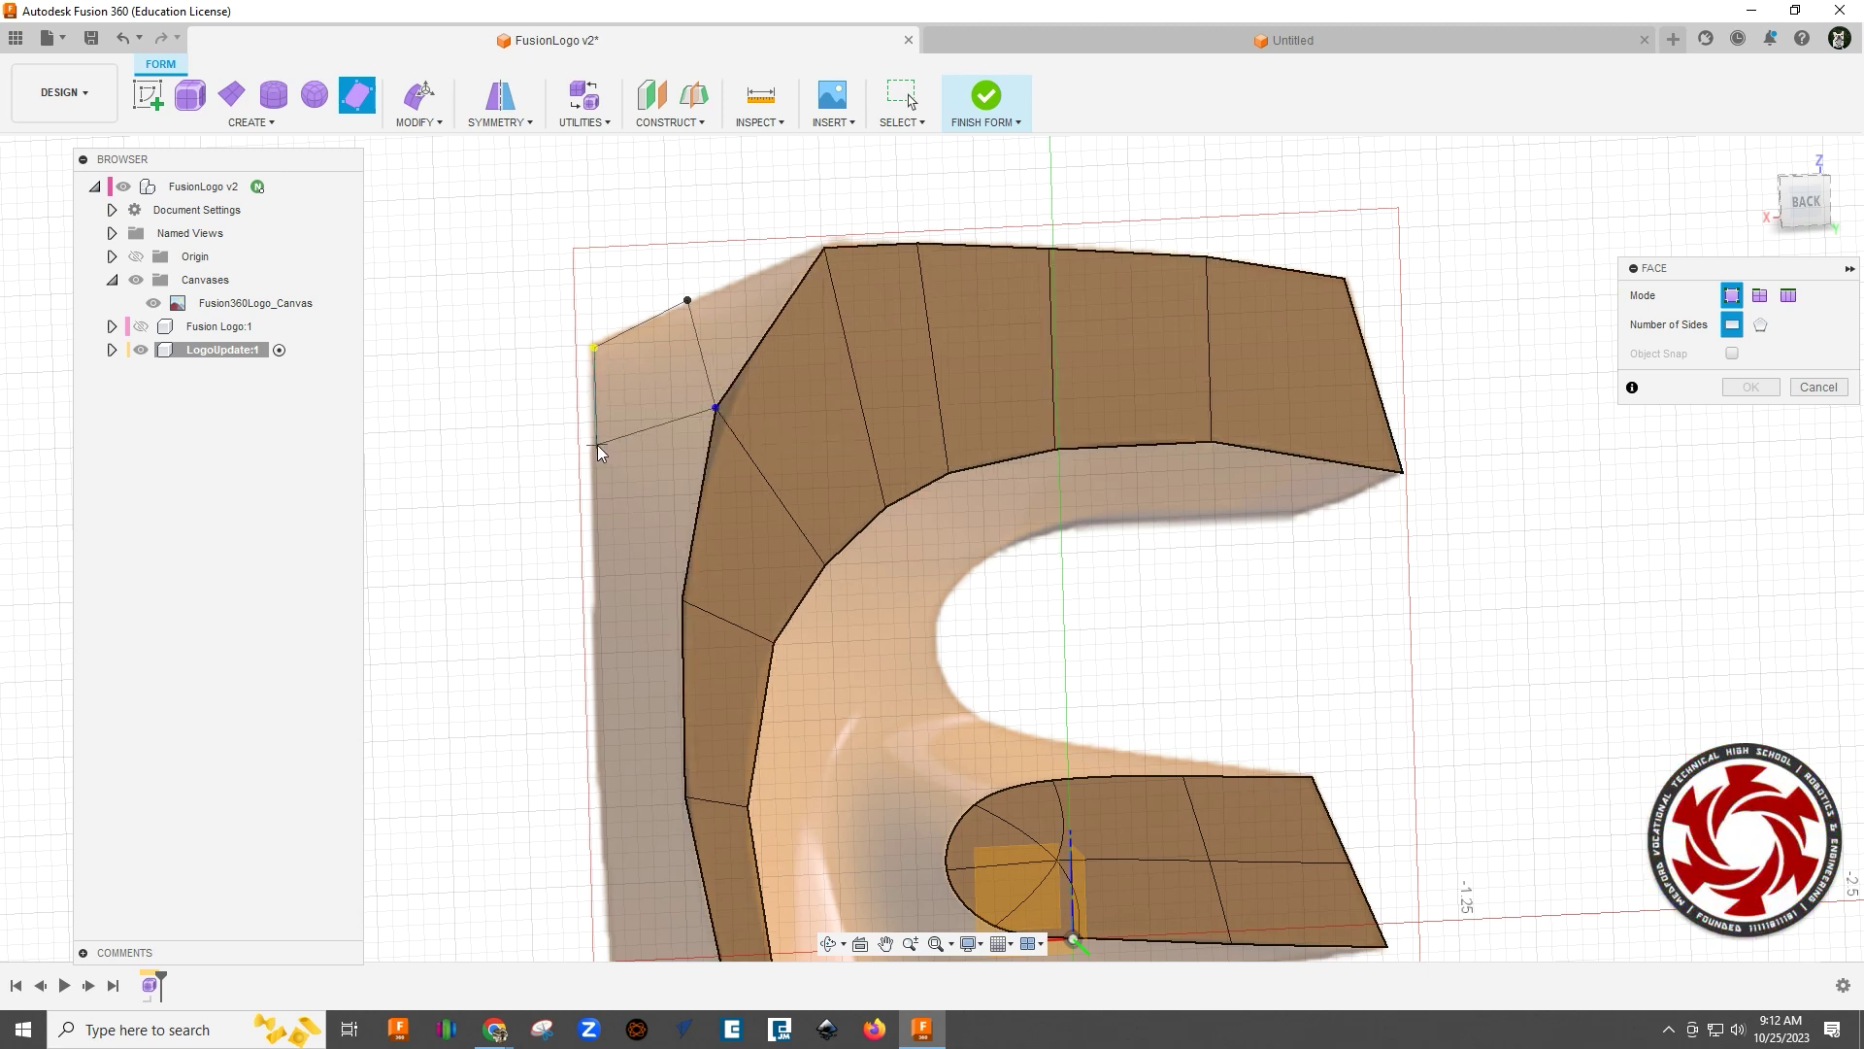
pyautogui.click(596, 446)
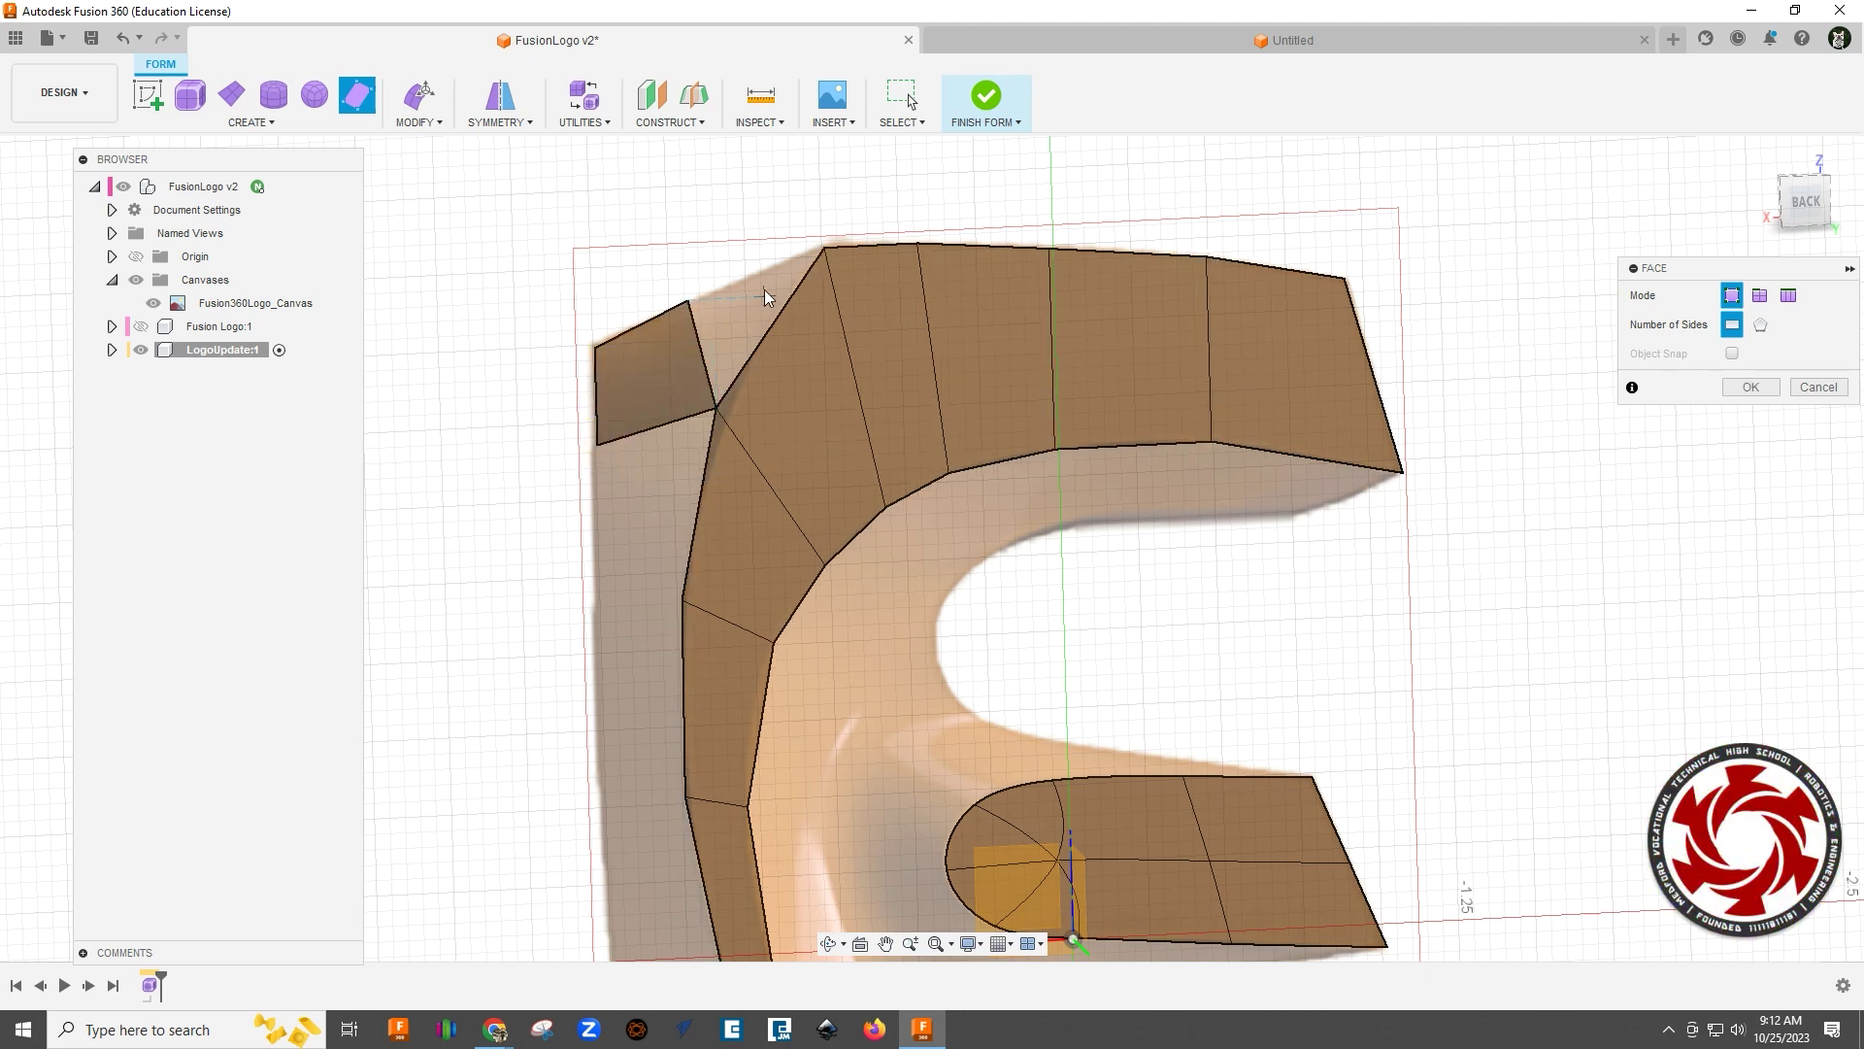
# Step: Fill the gap between the corner face and the top arm's upper bend corner with a triangular face sharing both adjacent edges
pyautogui.click(687, 300)
pyautogui.click(823, 249)
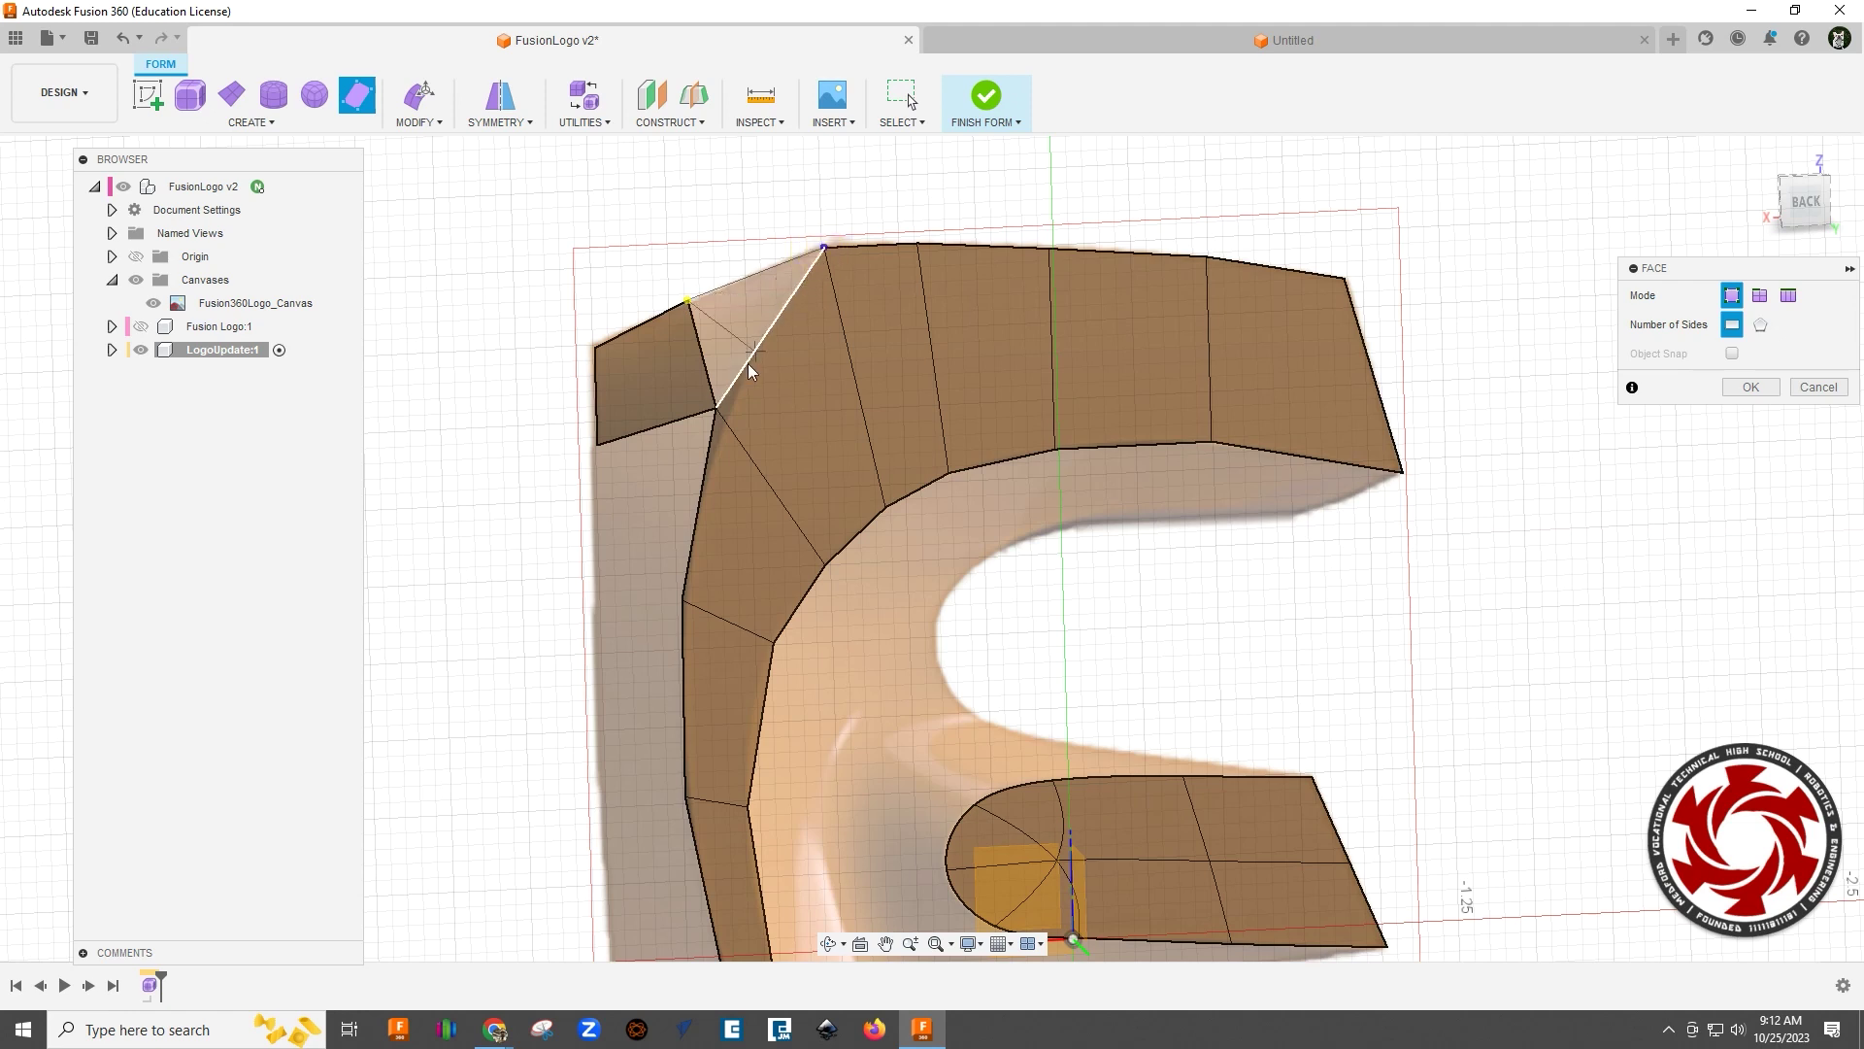
pyautogui.click(715, 408)
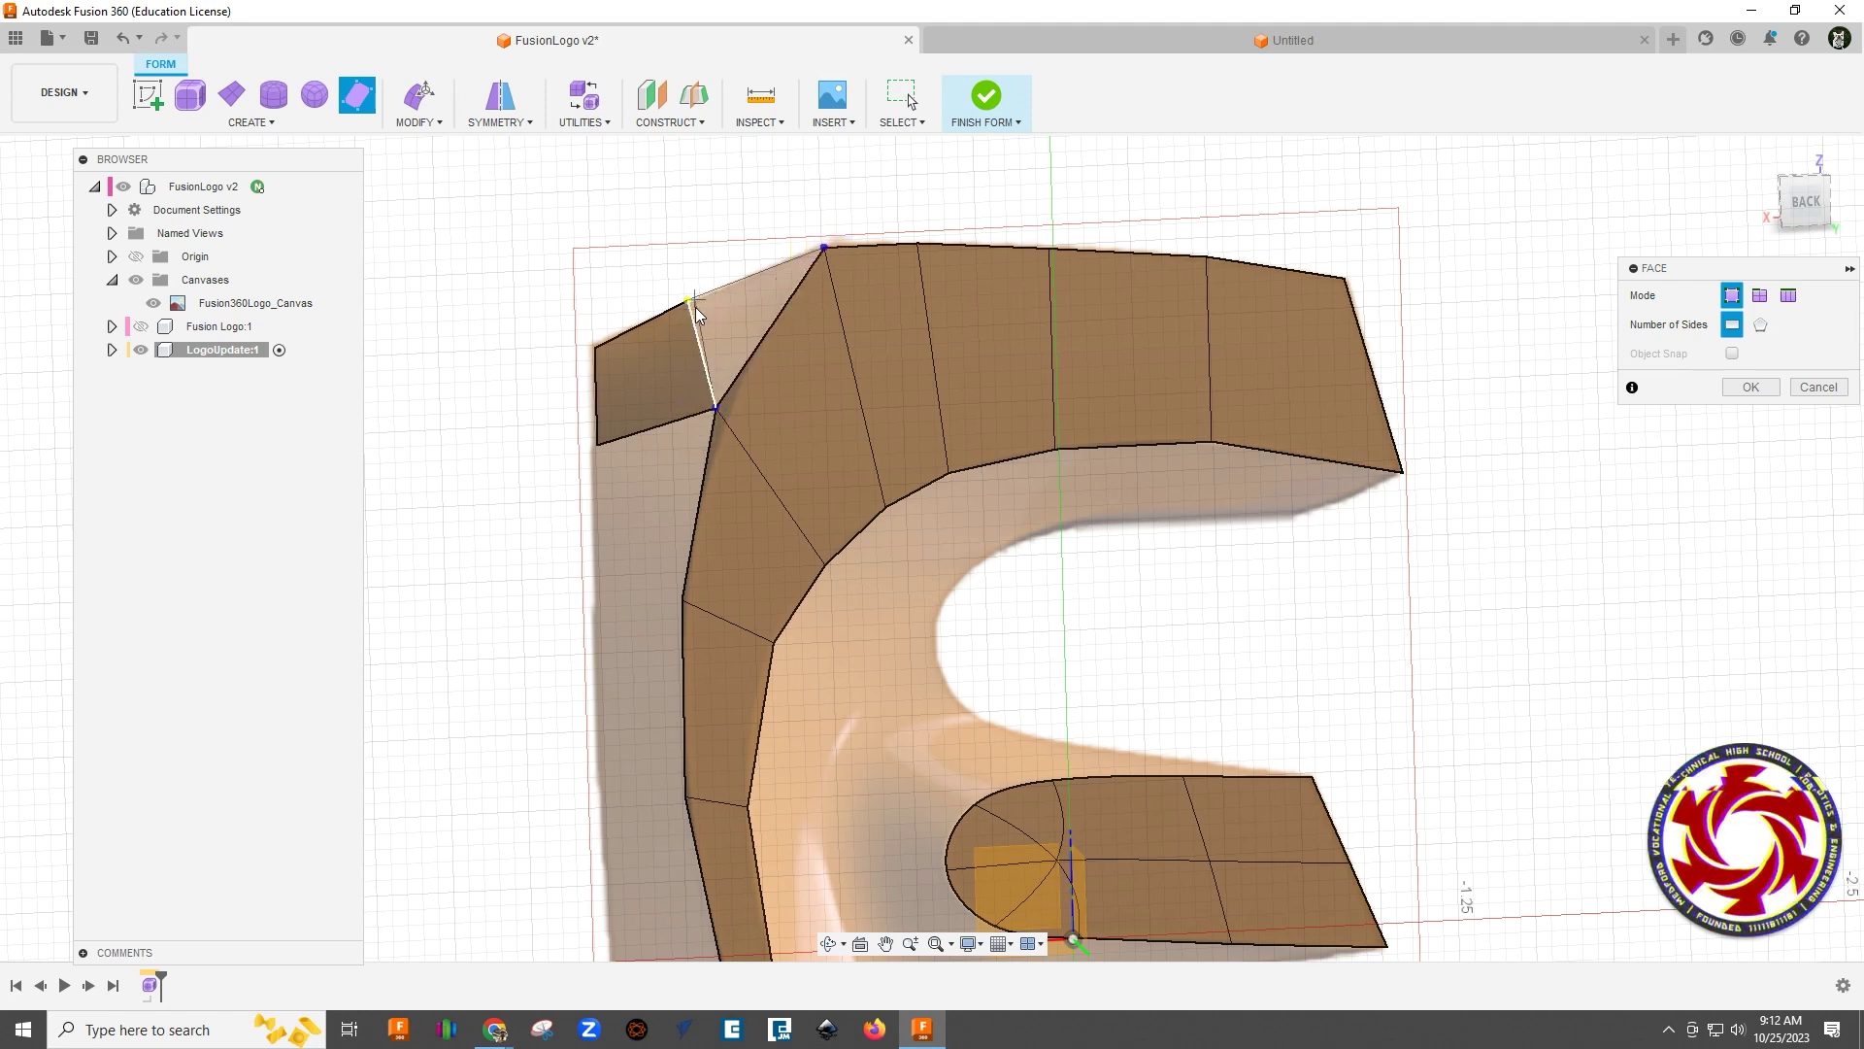
# Step: Add a four-sided face below the corner face, between the stem's straight outer side and the front surface's next outer vertex
pyautogui.click(597, 445)
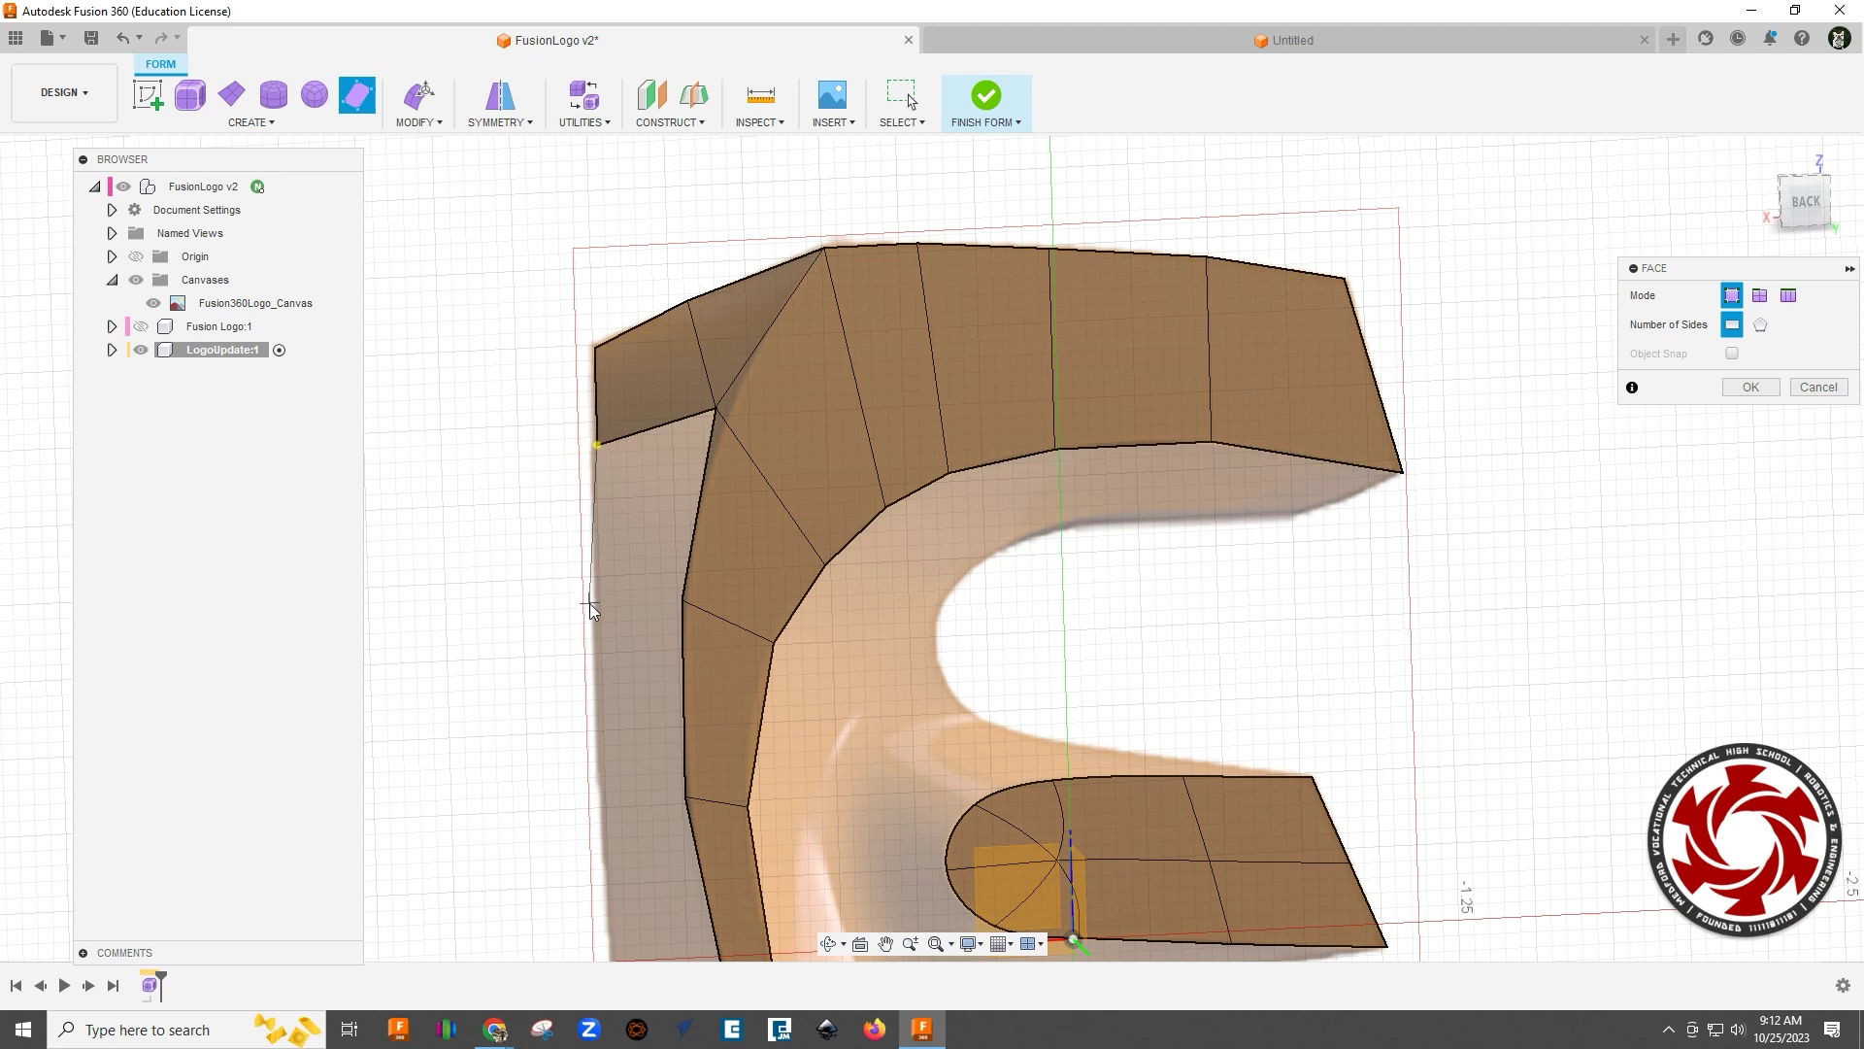
pyautogui.click(596, 610)
pyautogui.click(680, 599)
pyautogui.click(716, 410)
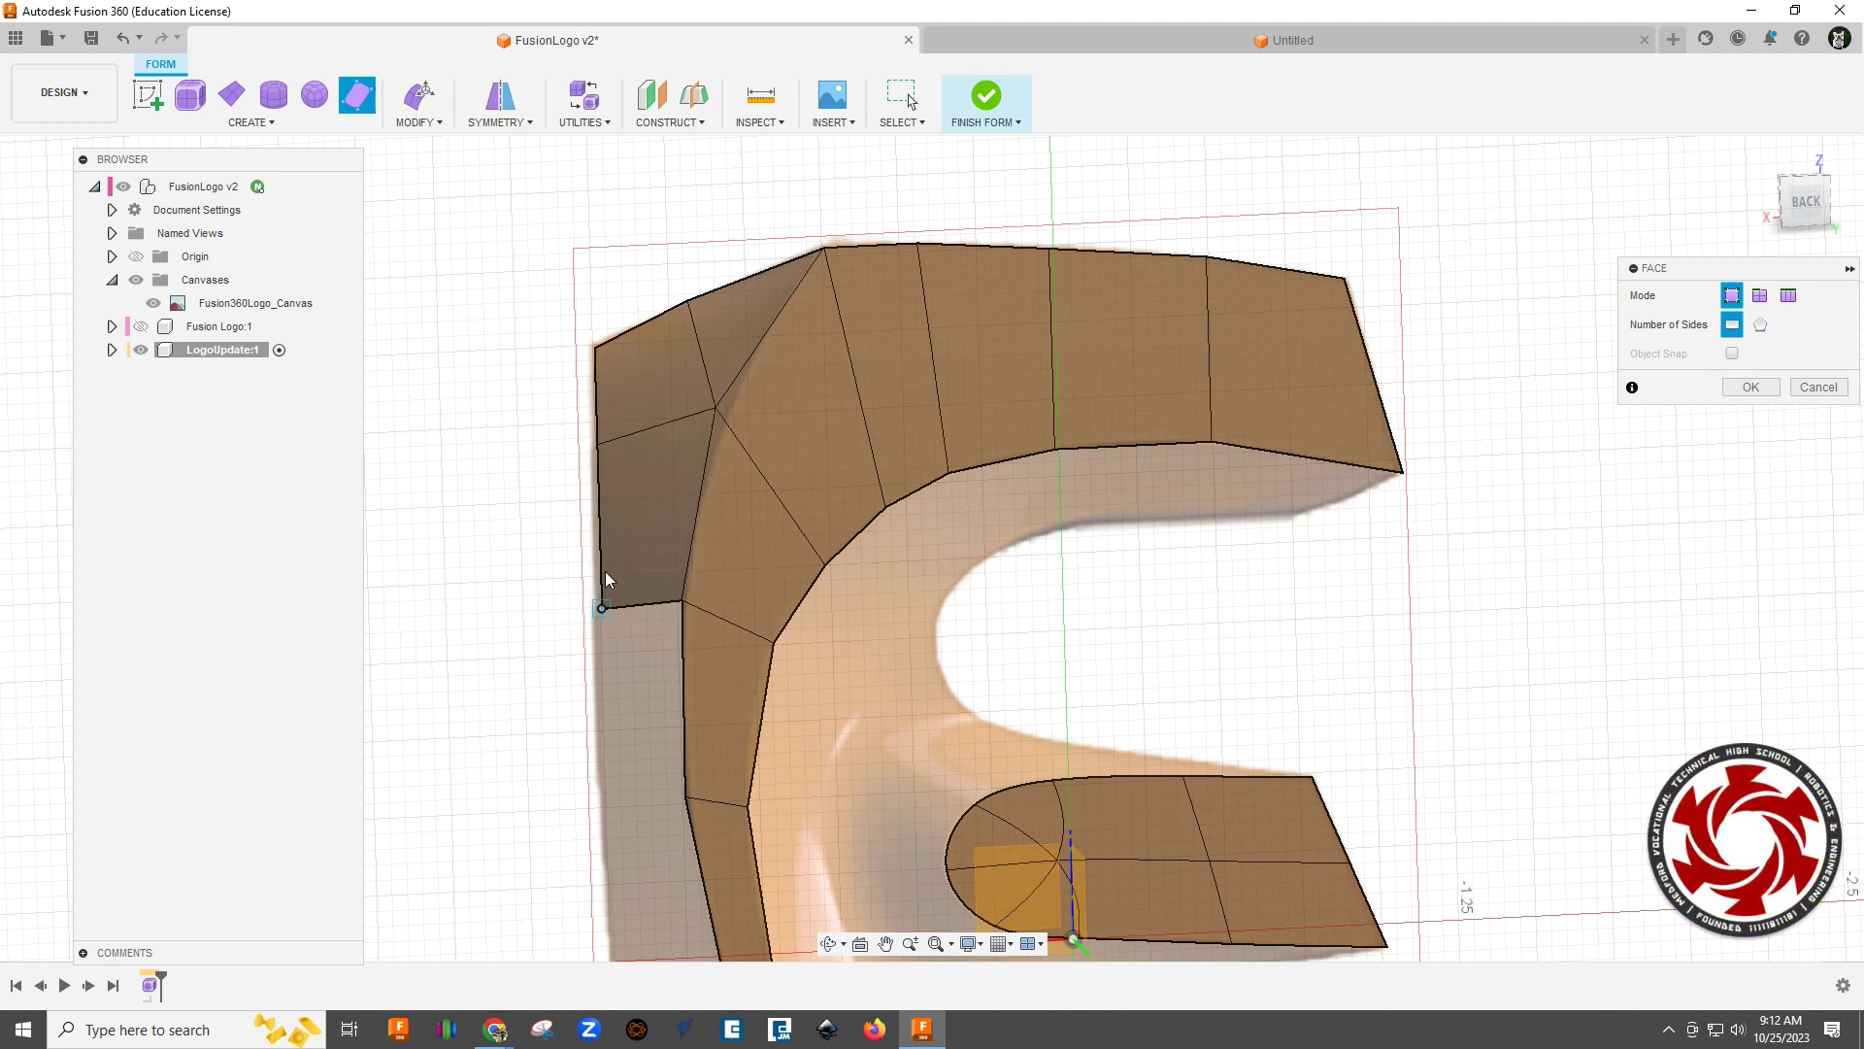
# Step: Add a four-sided face along the stem's straight outer side down to the front surface's vertex at the middle arm's height
pyautogui.moveTo(604, 571); pyautogui.dragTo(642, 372, button='middle')
pyautogui.click(636, 409)
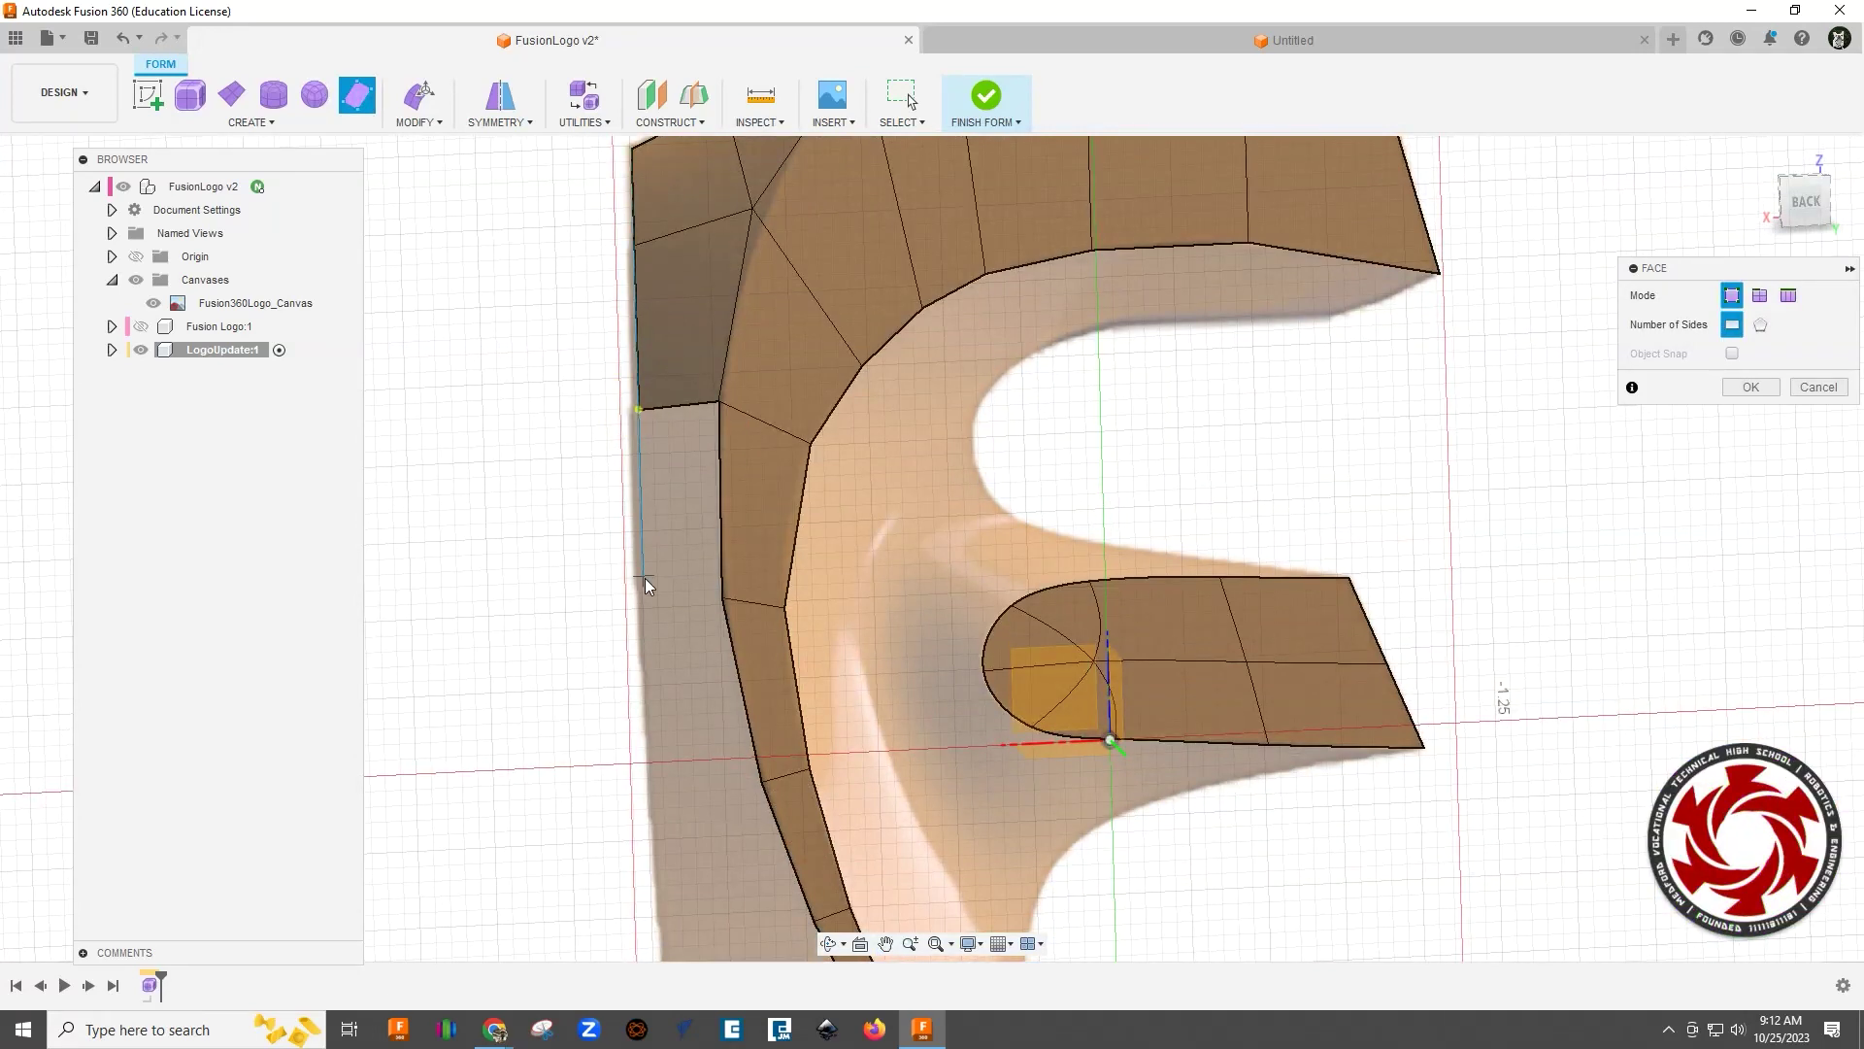
pyautogui.click(637, 604)
pyautogui.click(721, 600)
pyautogui.click(720, 404)
# Step: Continue the stem's outer side with another four-sided face, attached to the front surface's first vertex below the middle arm
pyautogui.moveTo(656, 470); pyautogui.dragTo(718, 273, button='middle')
pyautogui.click(705, 408)
pyautogui.click(712, 593)
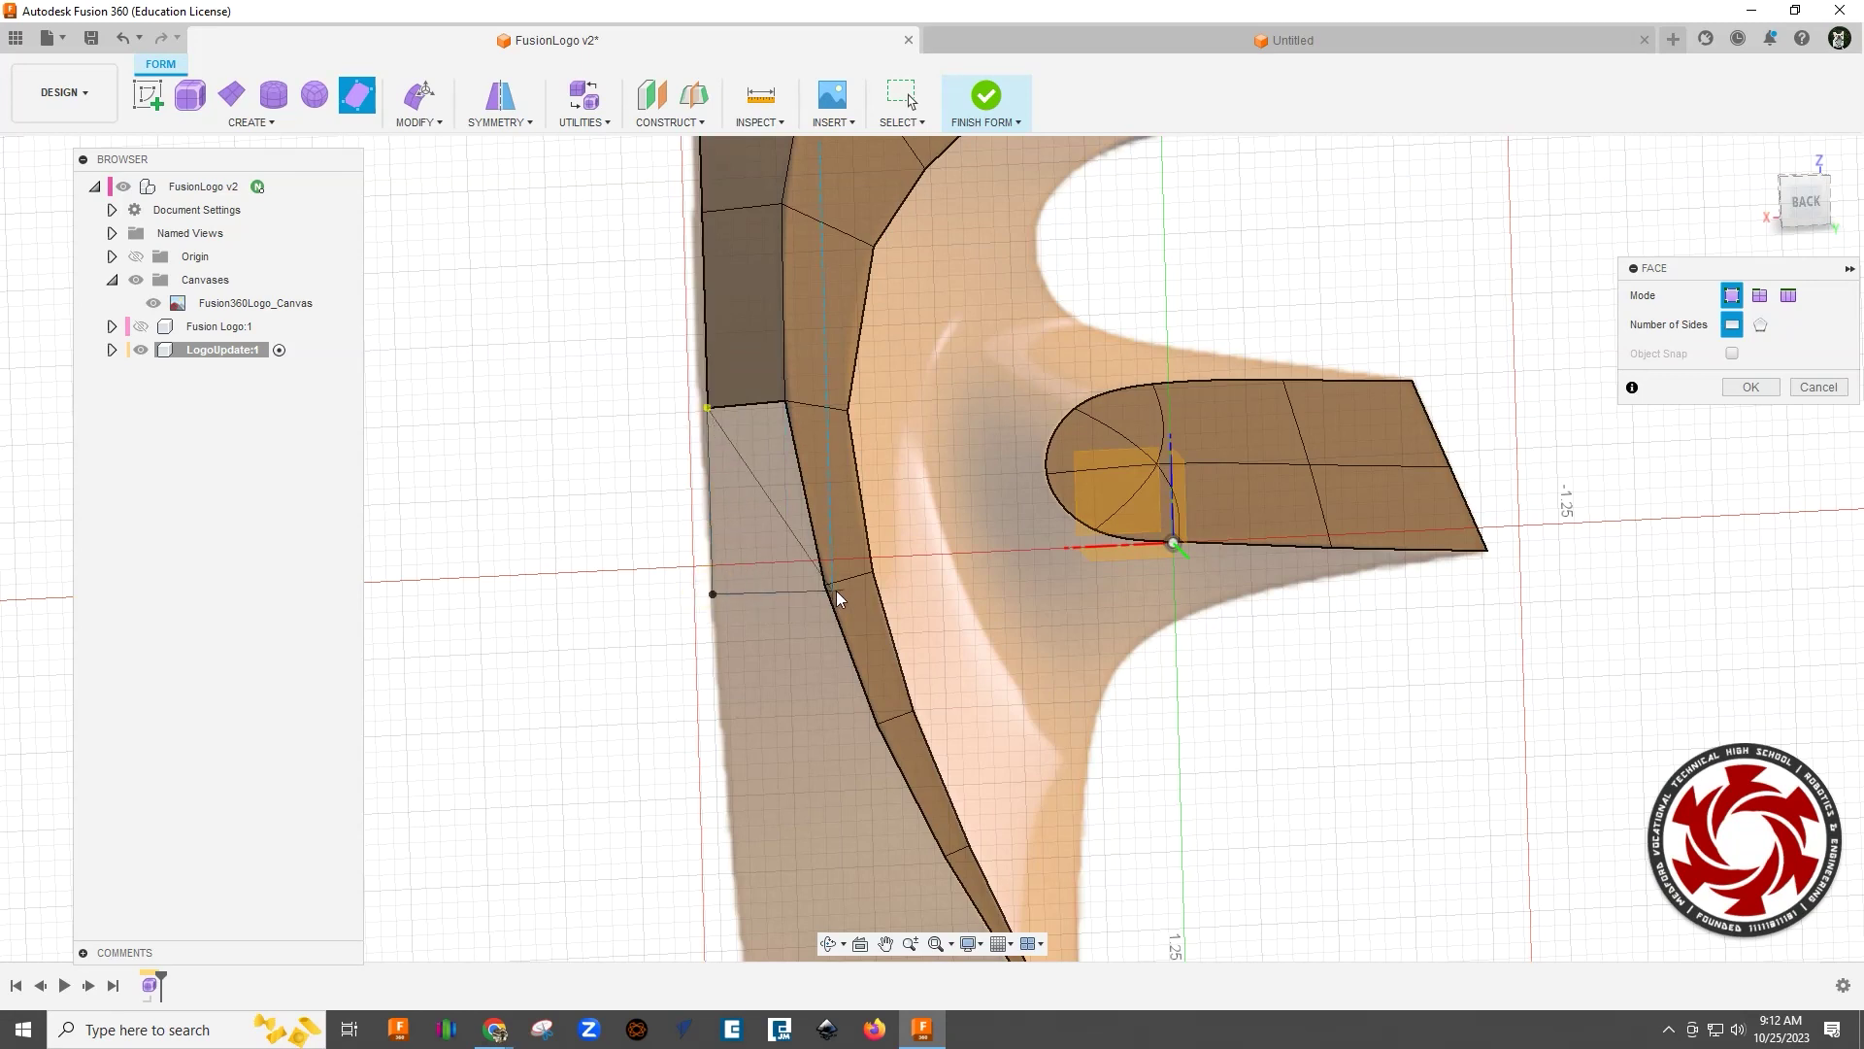
pyautogui.click(824, 585)
pyautogui.click(784, 401)
# Step: Add a further four-sided face below it, widening inward to the second front-surface vertex beneath the middle arm
pyautogui.moveTo(736, 532); pyautogui.dragTo(726, 393, button='middle')
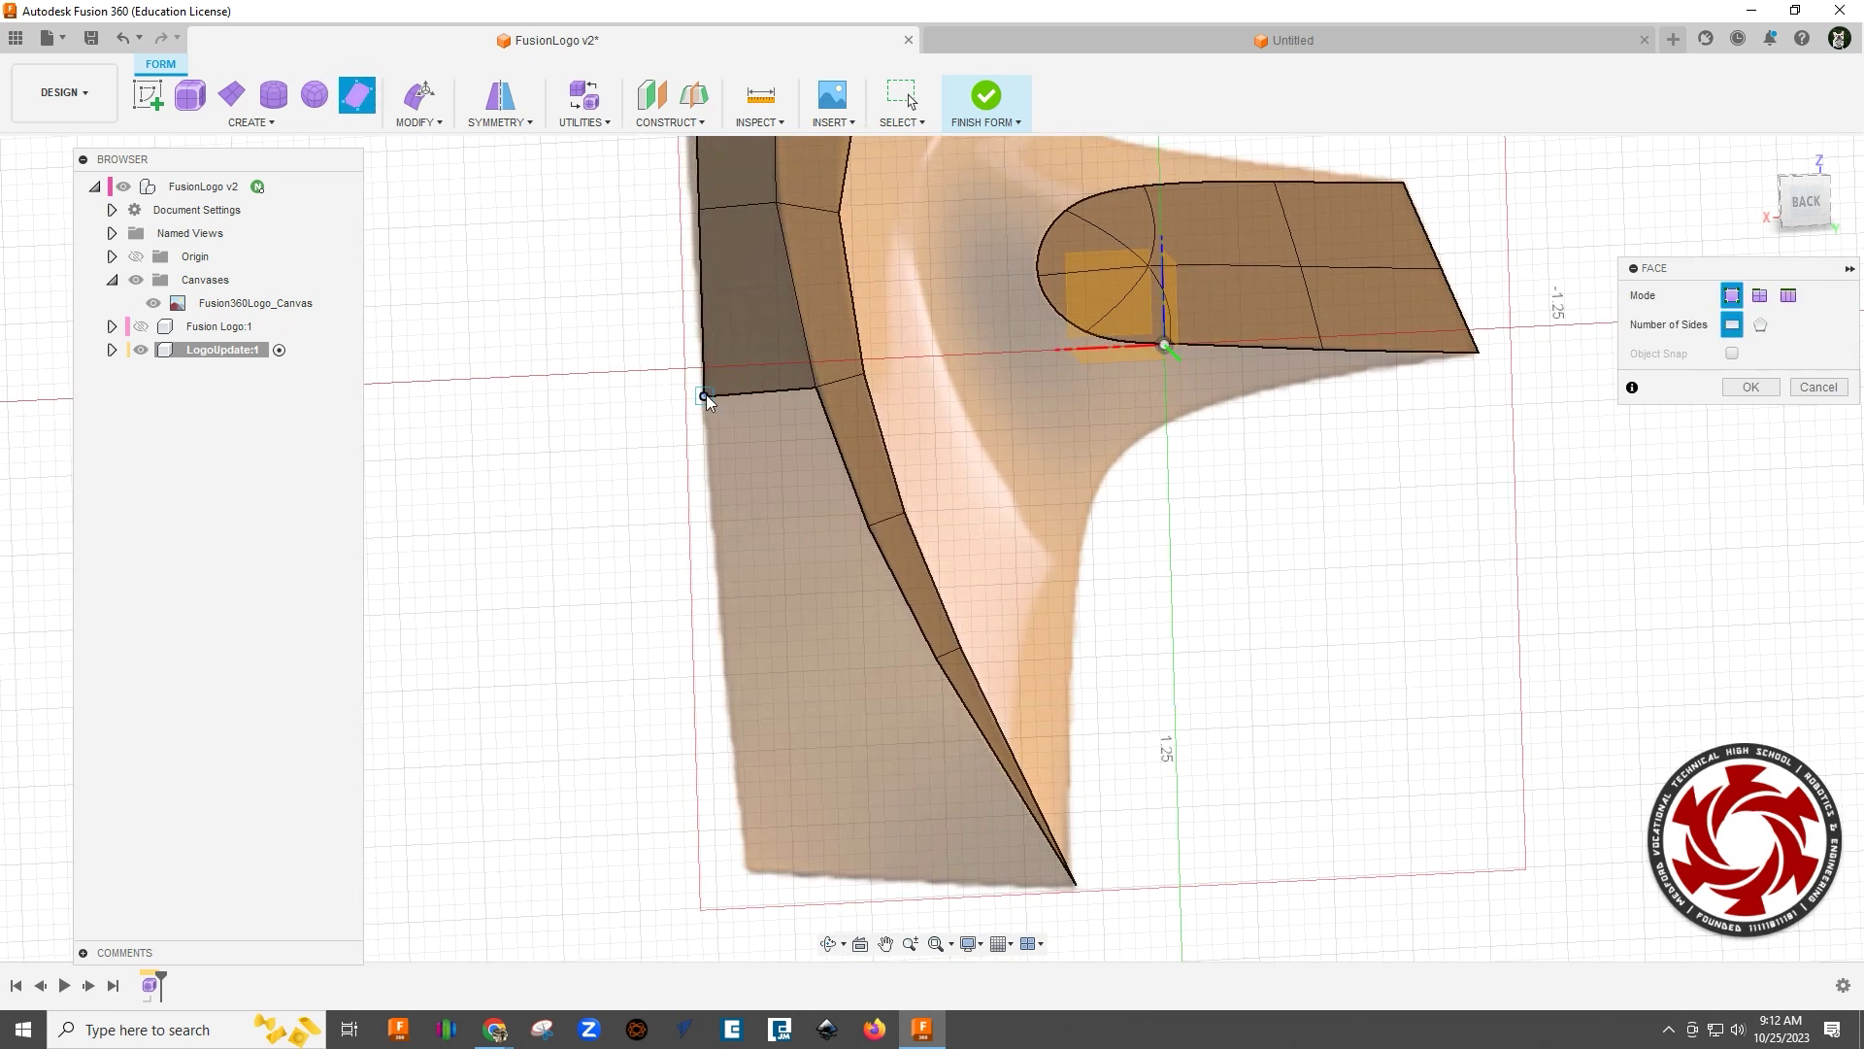
pyautogui.click(705, 395)
pyautogui.click(710, 563)
pyautogui.click(868, 525)
pyautogui.click(815, 388)
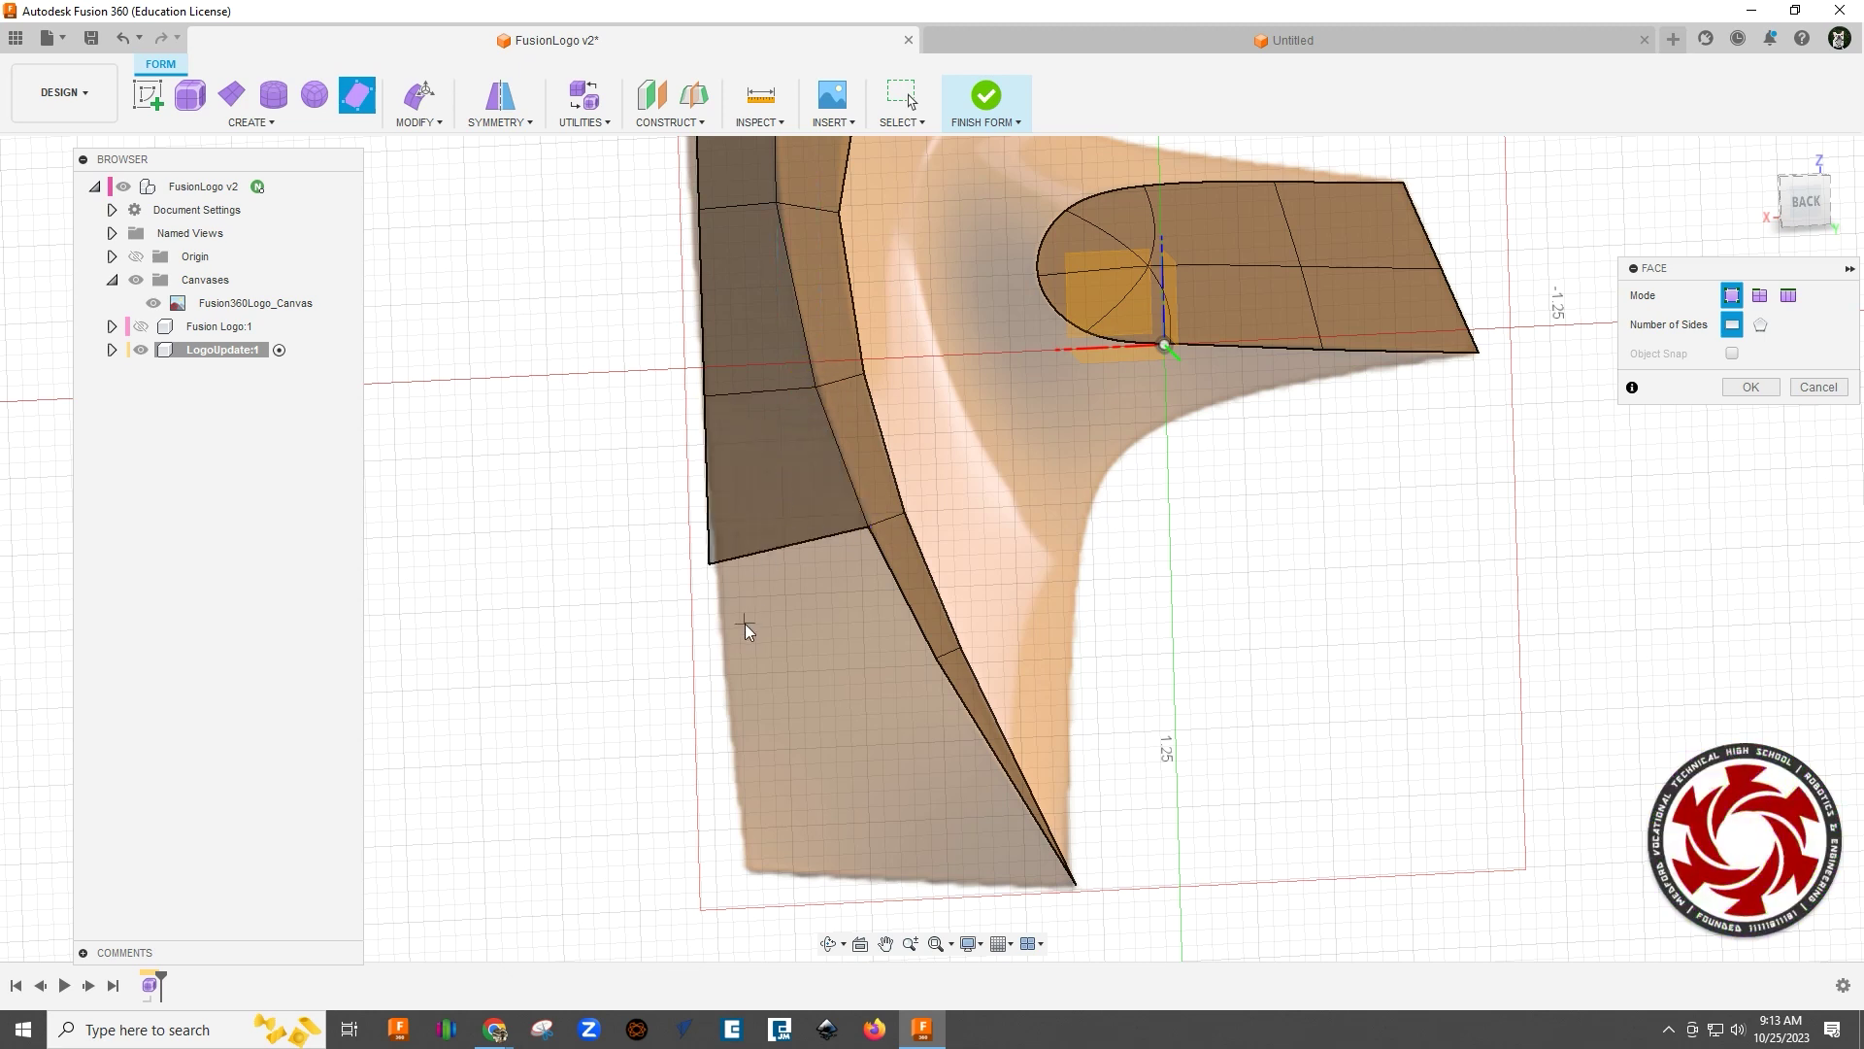
# Step: Draw a four-sided face from the last outer vertex and the lowest inner front vertex down to the stem's bottom edge
pyautogui.click(708, 562)
pyautogui.click(936, 659)
pyautogui.click(942, 882)
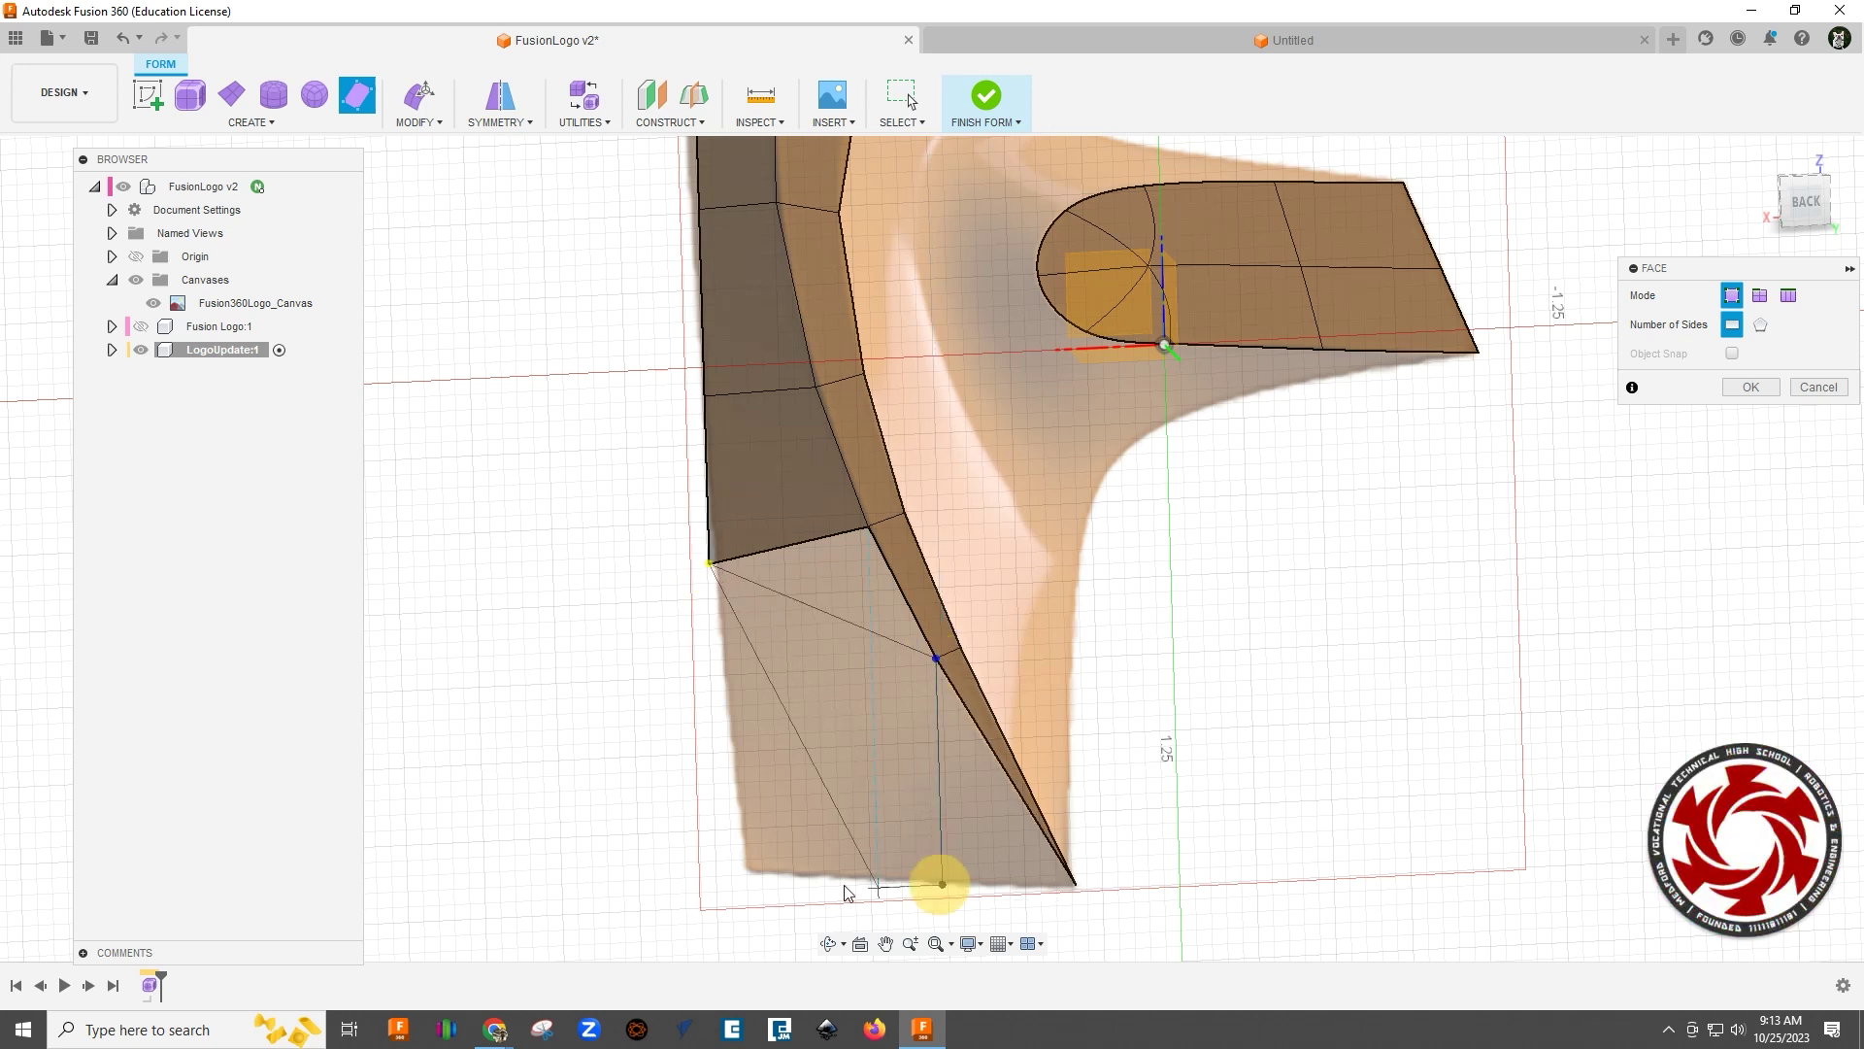
pyautogui.click(750, 868)
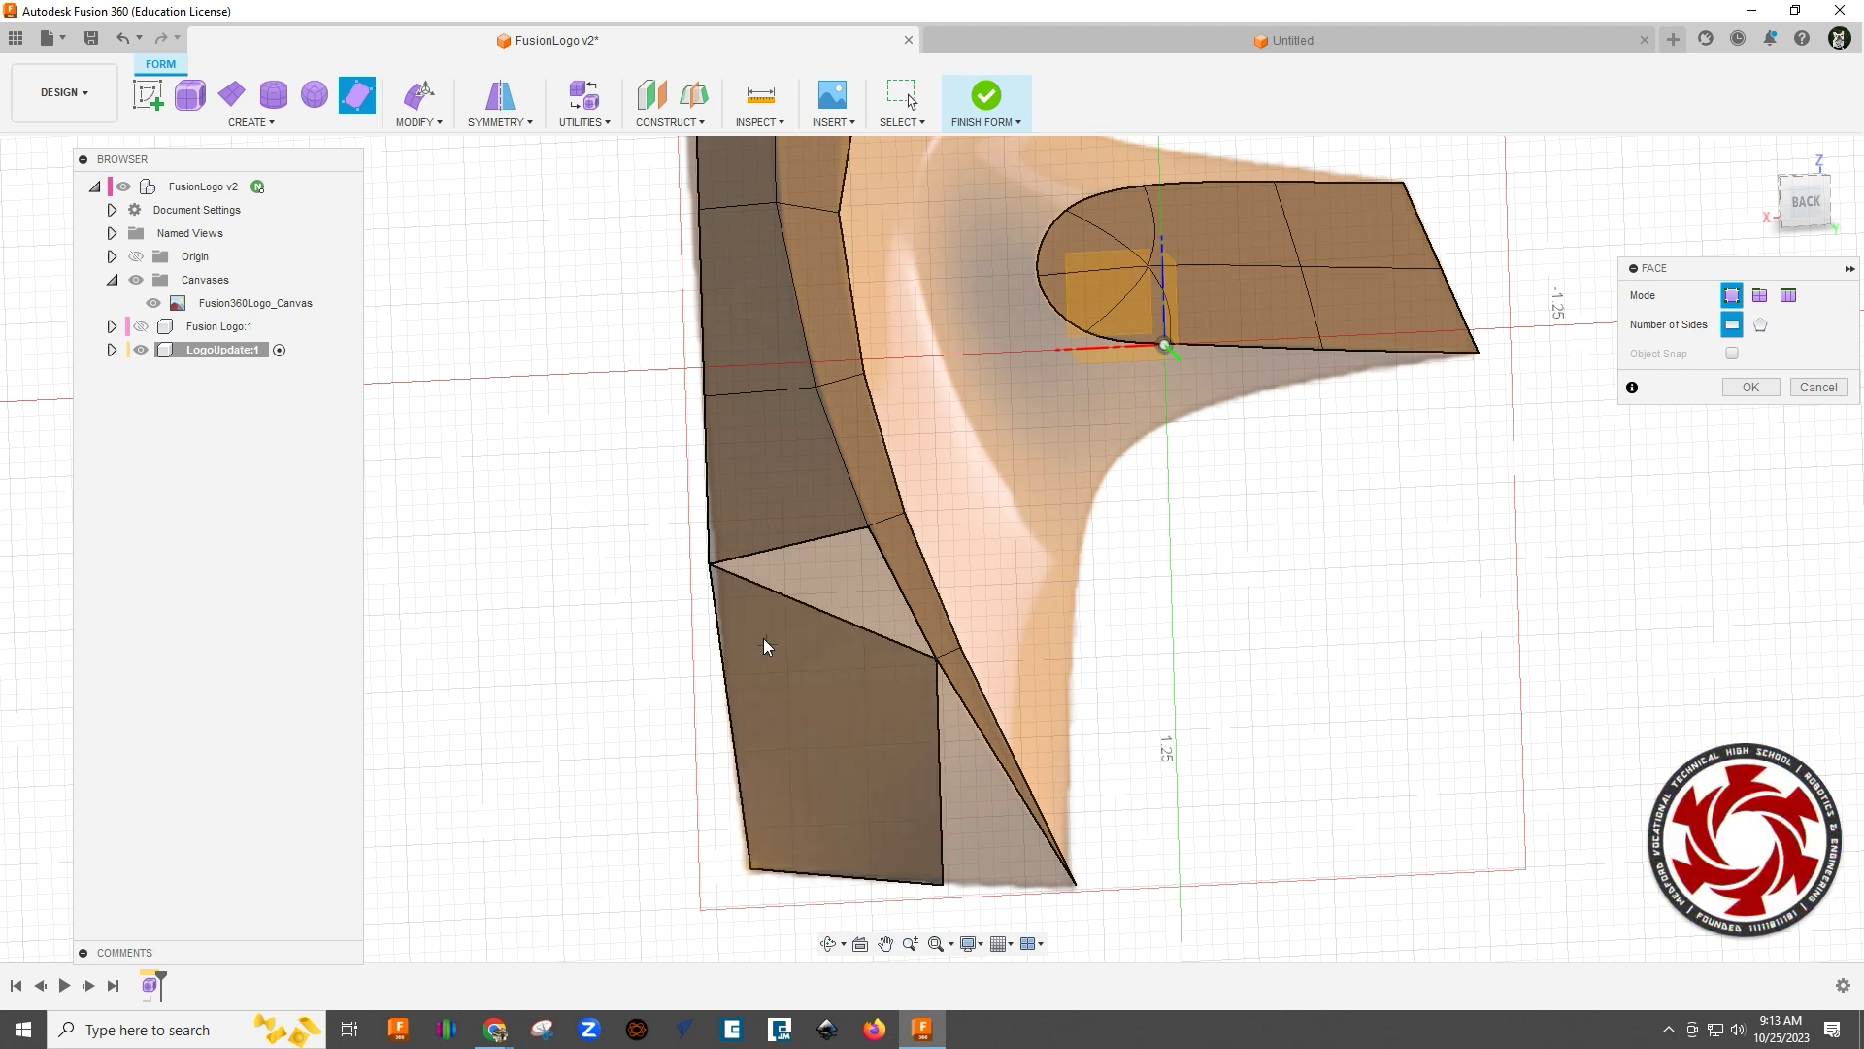
# Step: Fill the gap above the bottom face with a triangular face sharing the vertices of the neighbouring faces
pyautogui.click(712, 565)
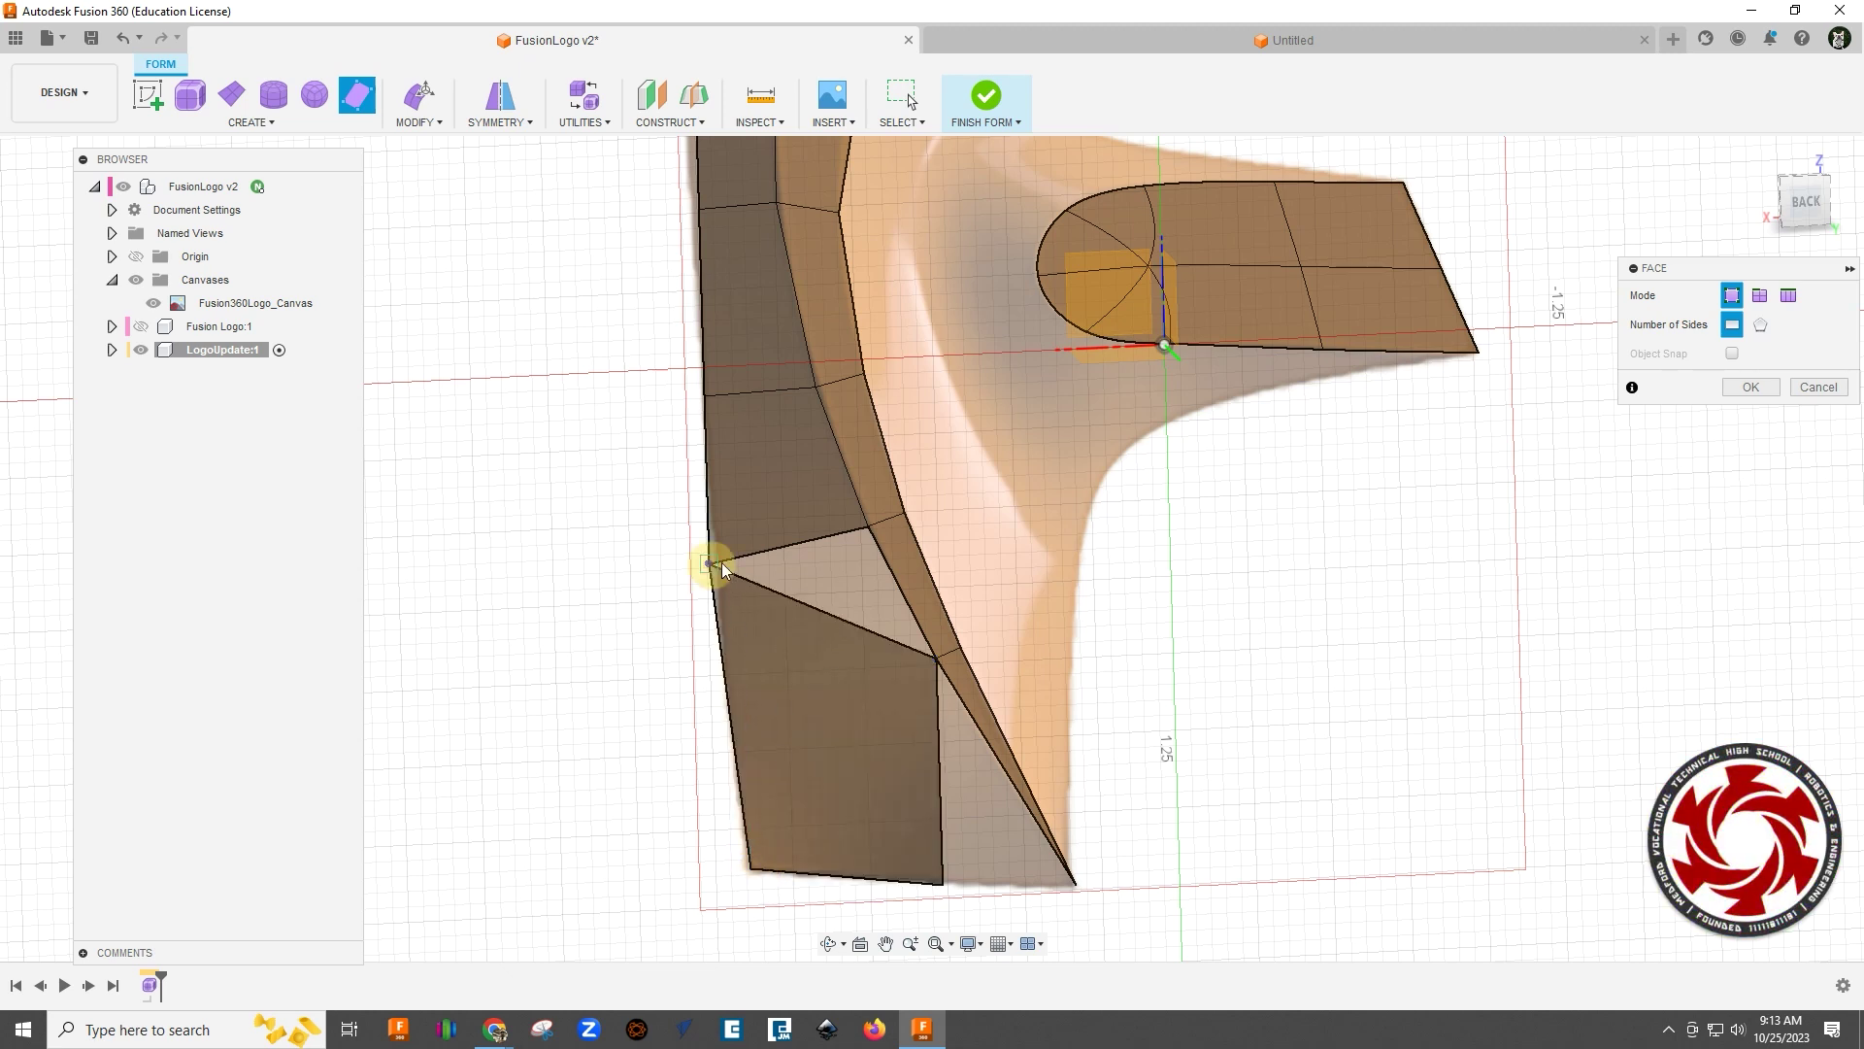
pyautogui.click(865, 527)
pyautogui.click(935, 659)
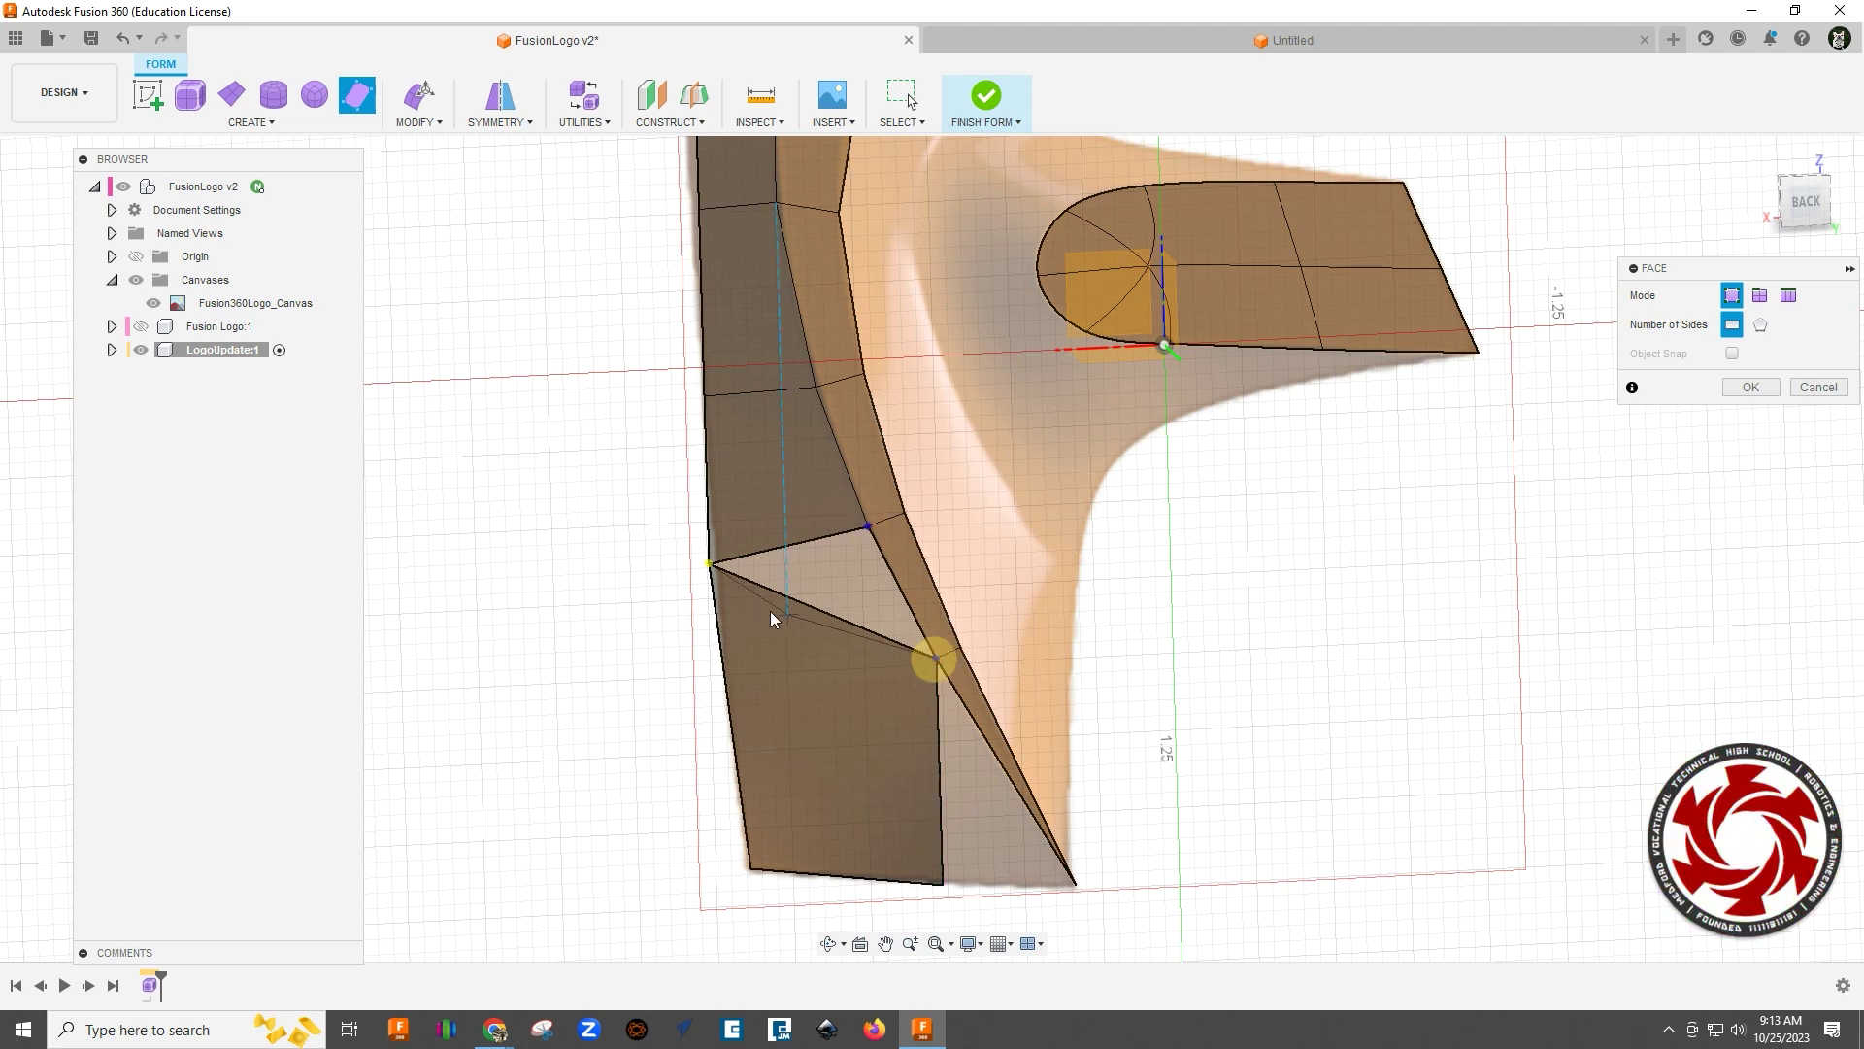
pyautogui.click(710, 565)
# Step: Close the remaining gap at the stem's lower tip with a triangular face and finish the Face command
pyautogui.click(935, 661)
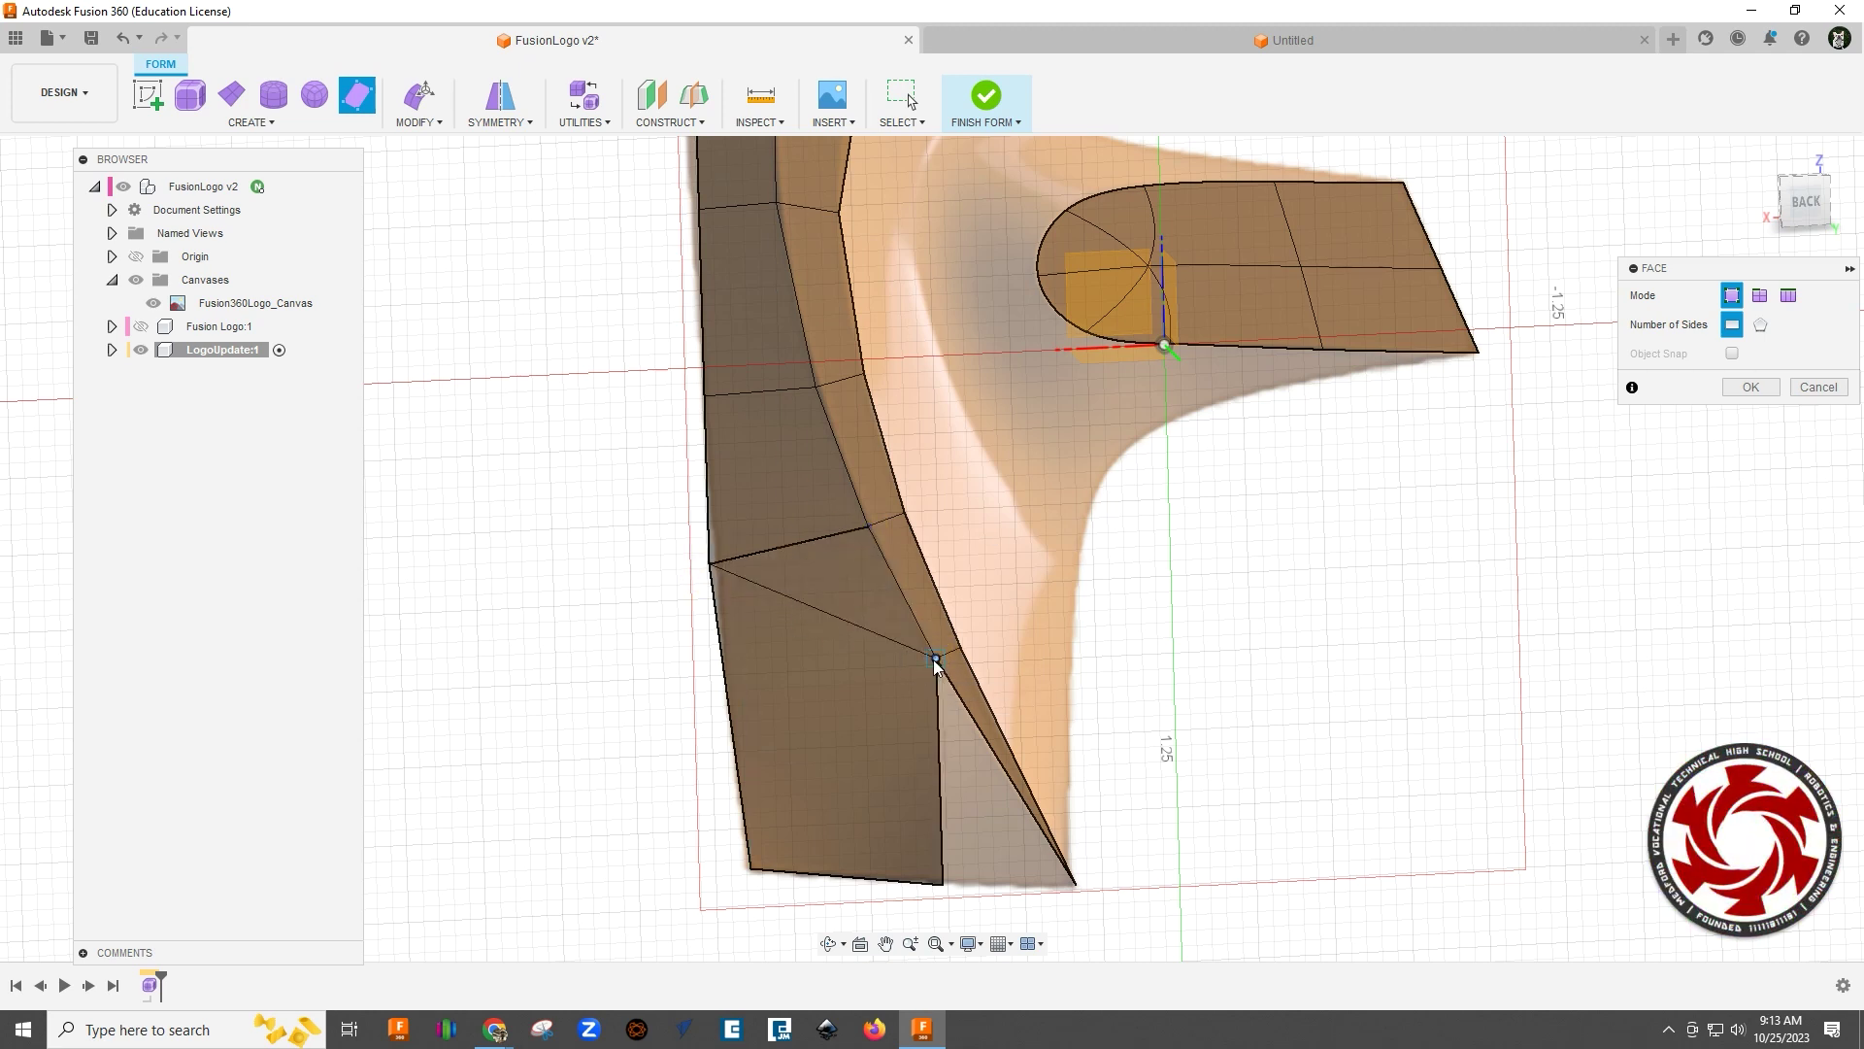
pyautogui.click(1075, 883)
pyautogui.click(933, 661)
pyautogui.scroll(-5, 766, 777)
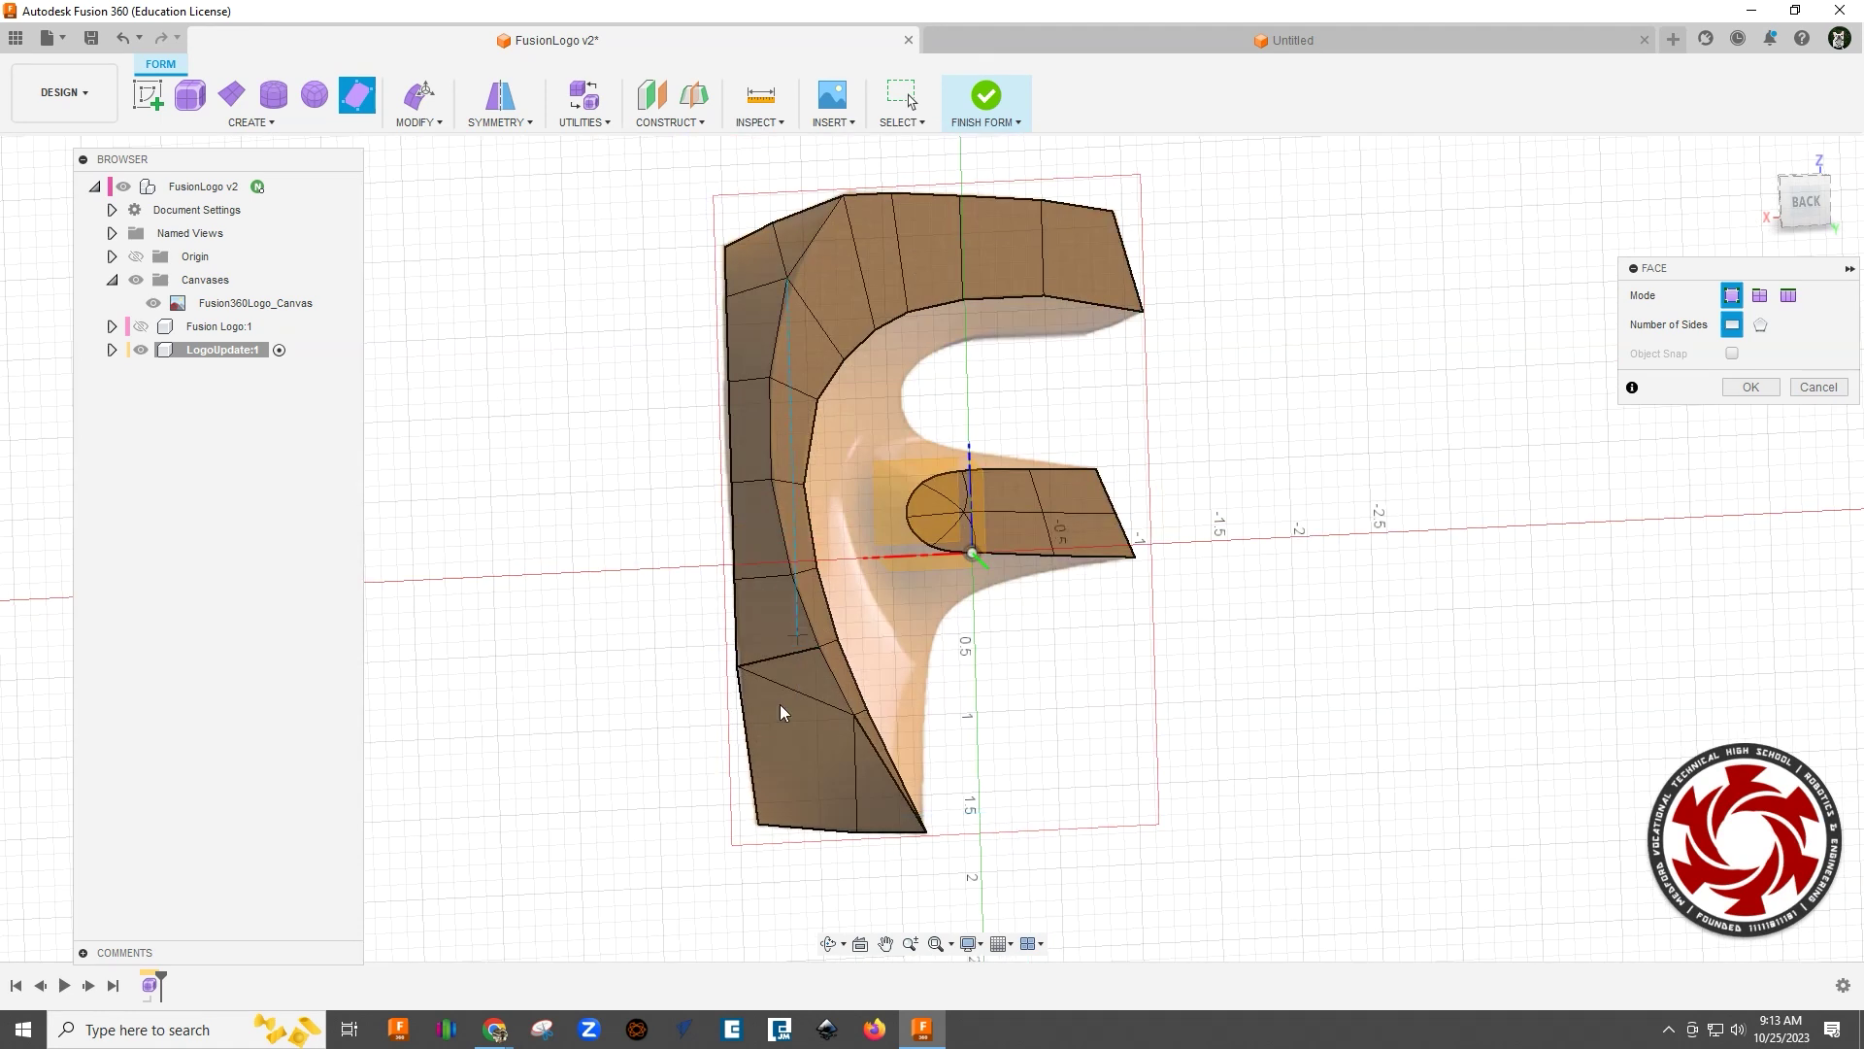
pyautogui.click(1752, 387)
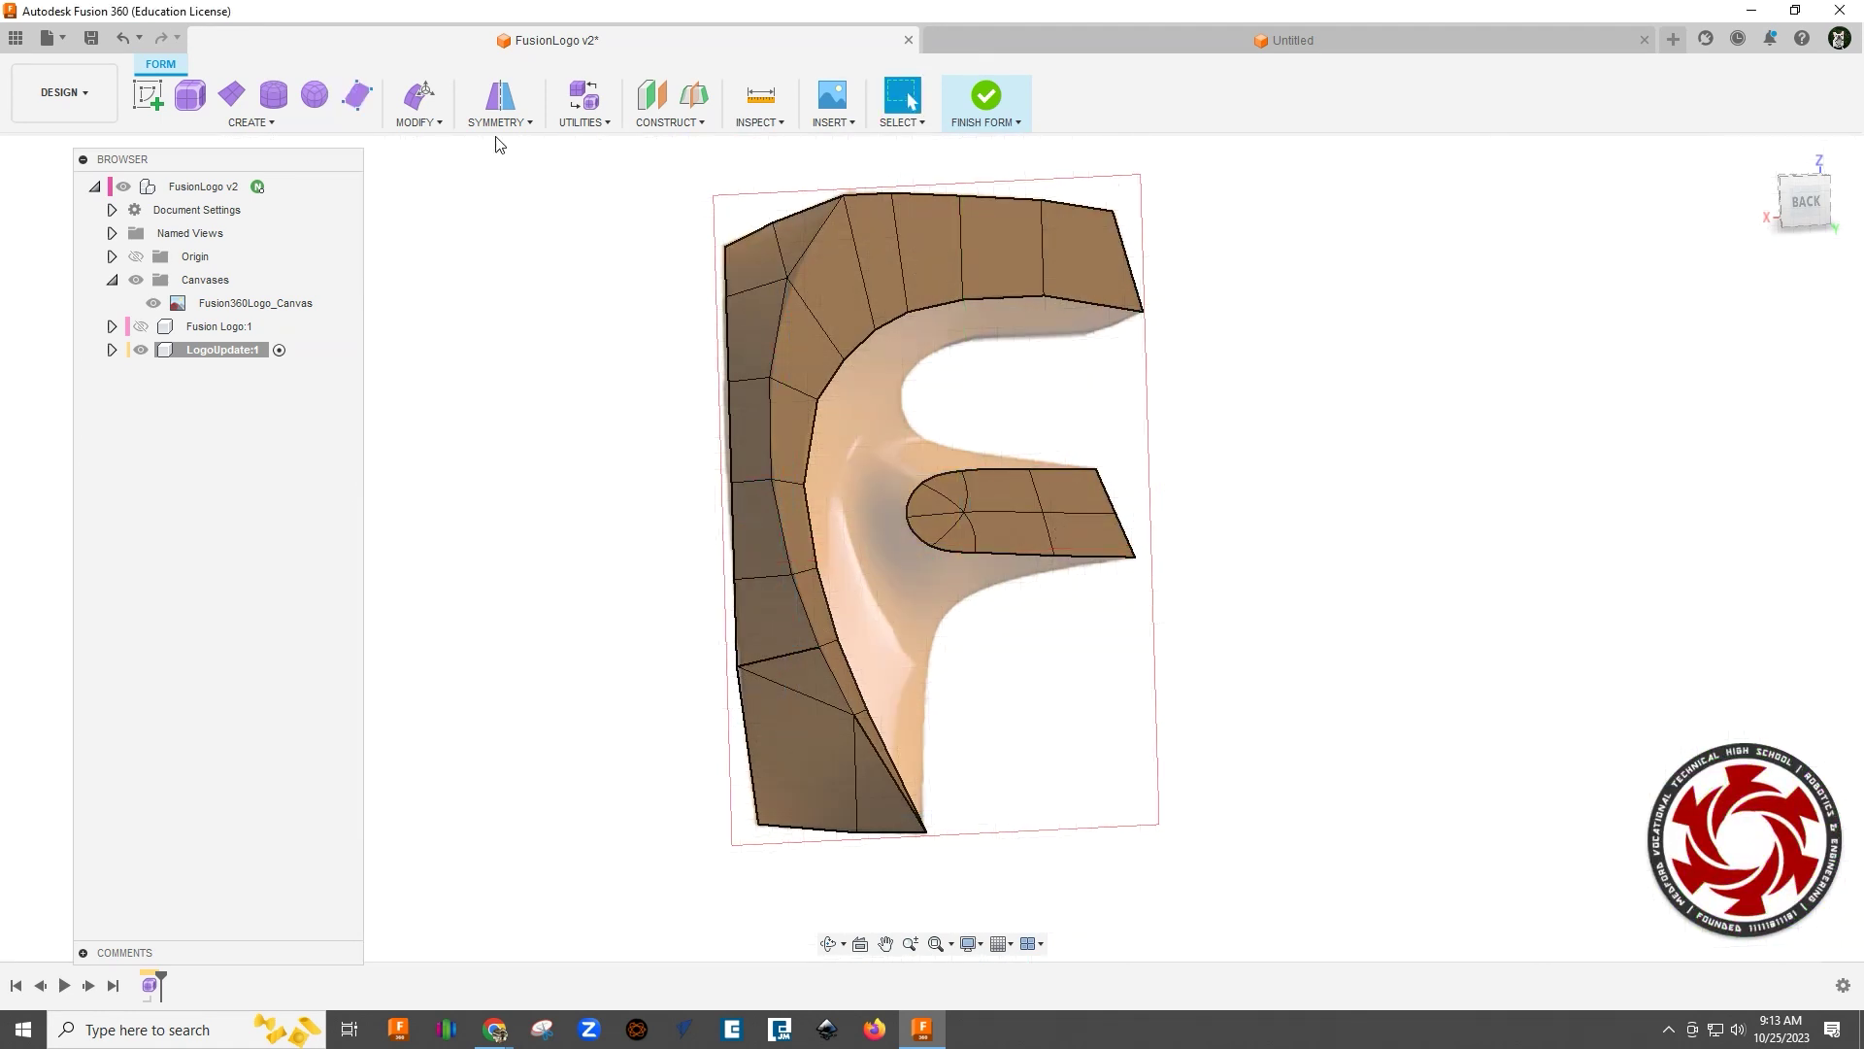
# Step: Run Repair Body with AutoRepair on the F's stem and top arm T-spline body
pyautogui.click(582, 122)
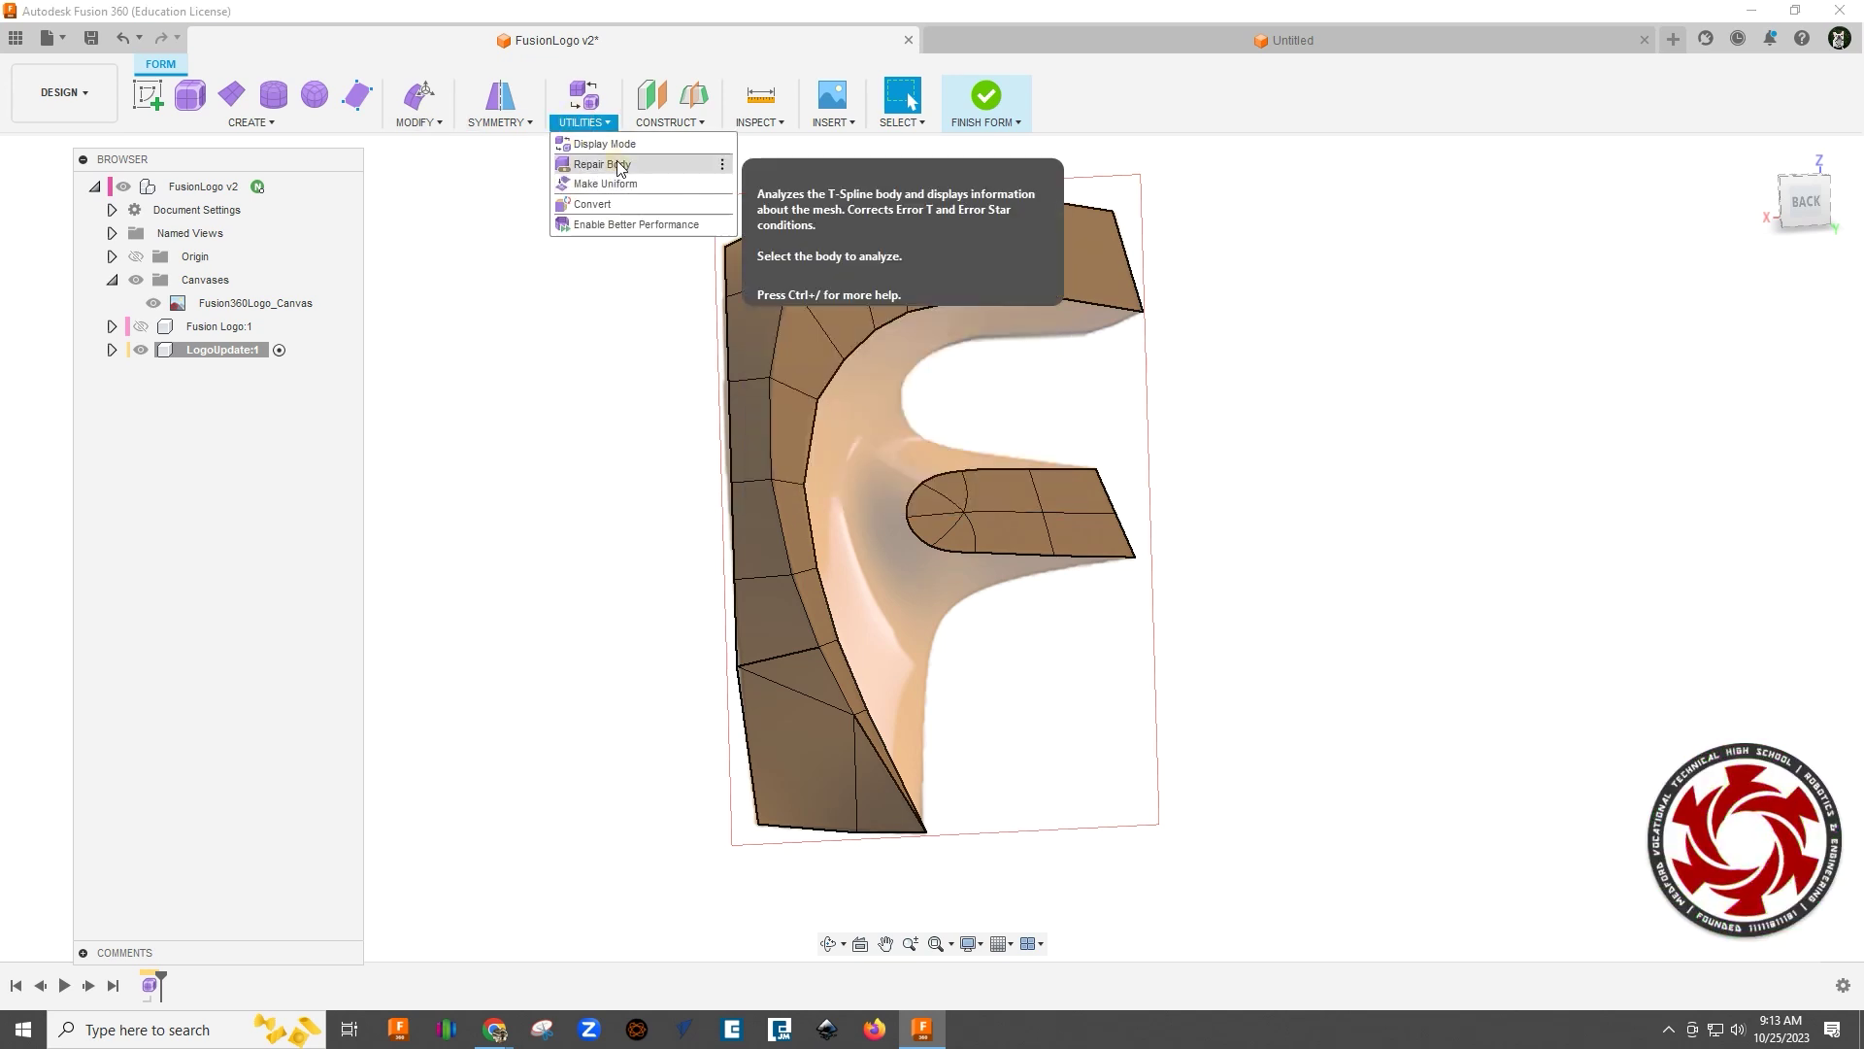
pyautogui.click(602, 164)
pyautogui.click(789, 433)
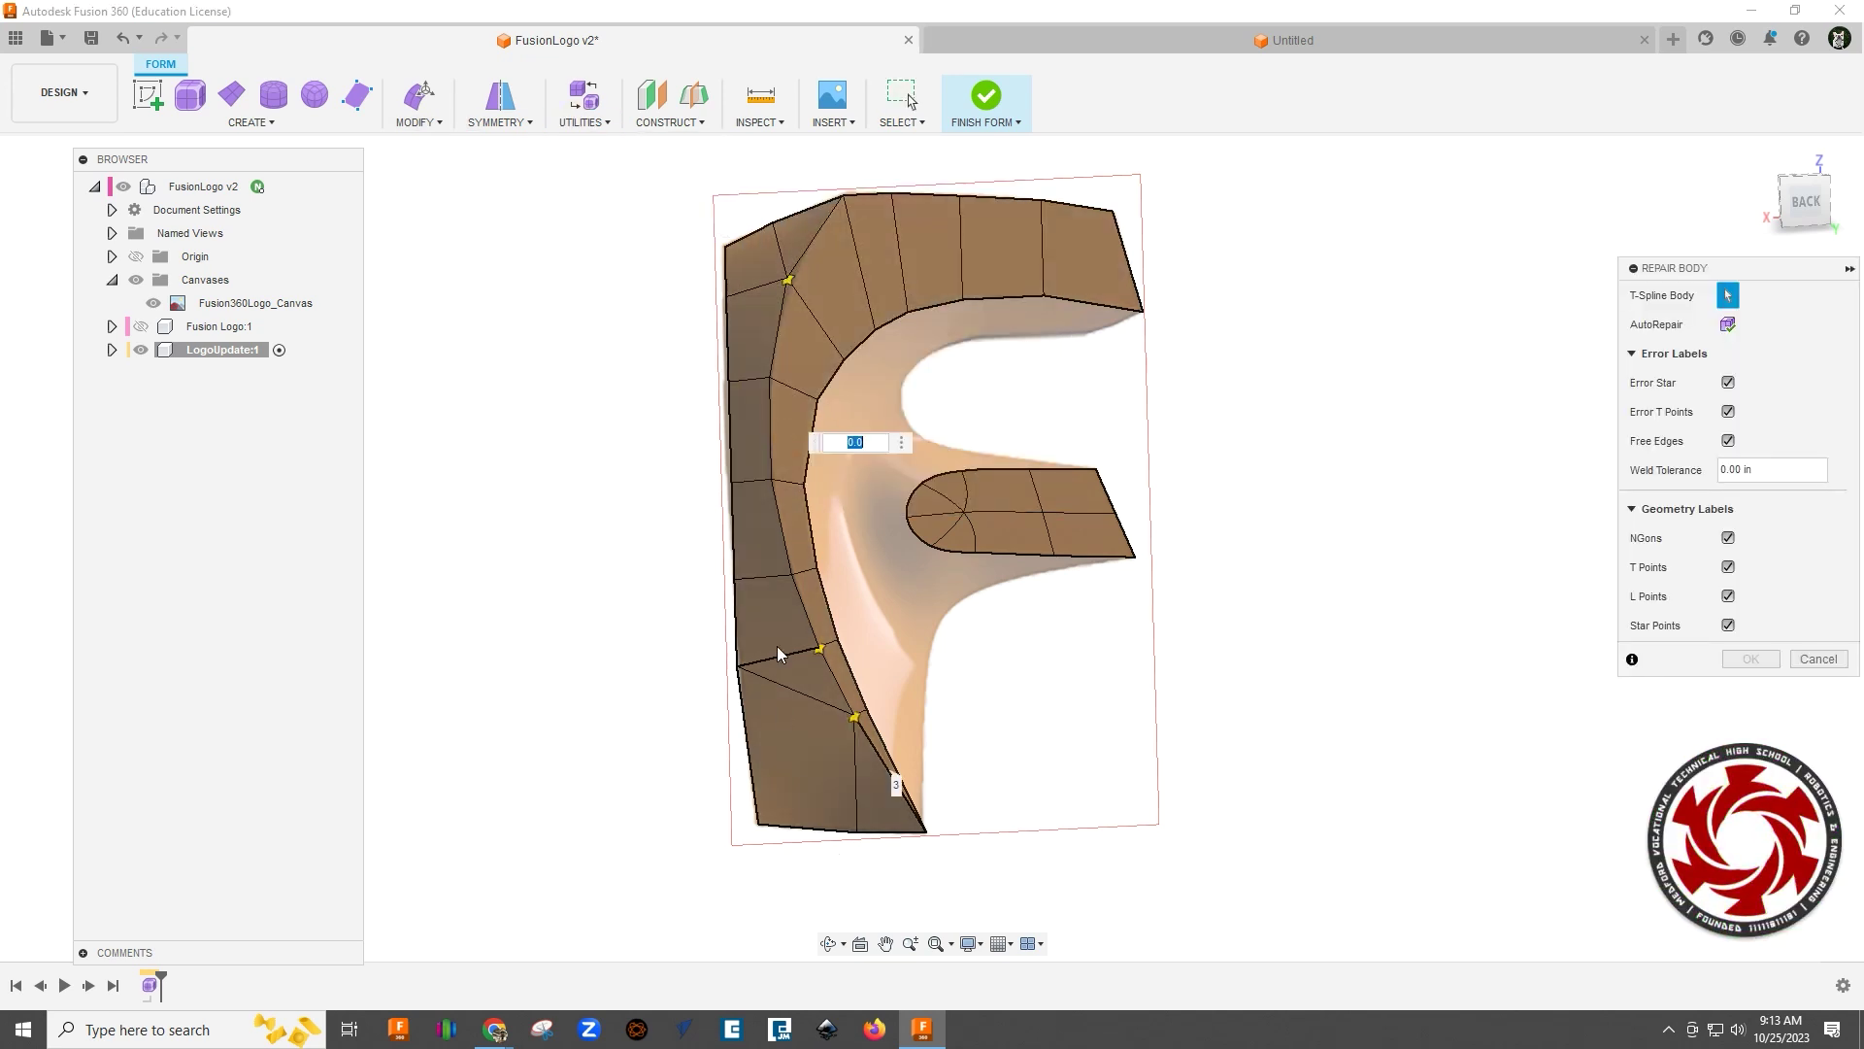
pyautogui.click(1728, 324)
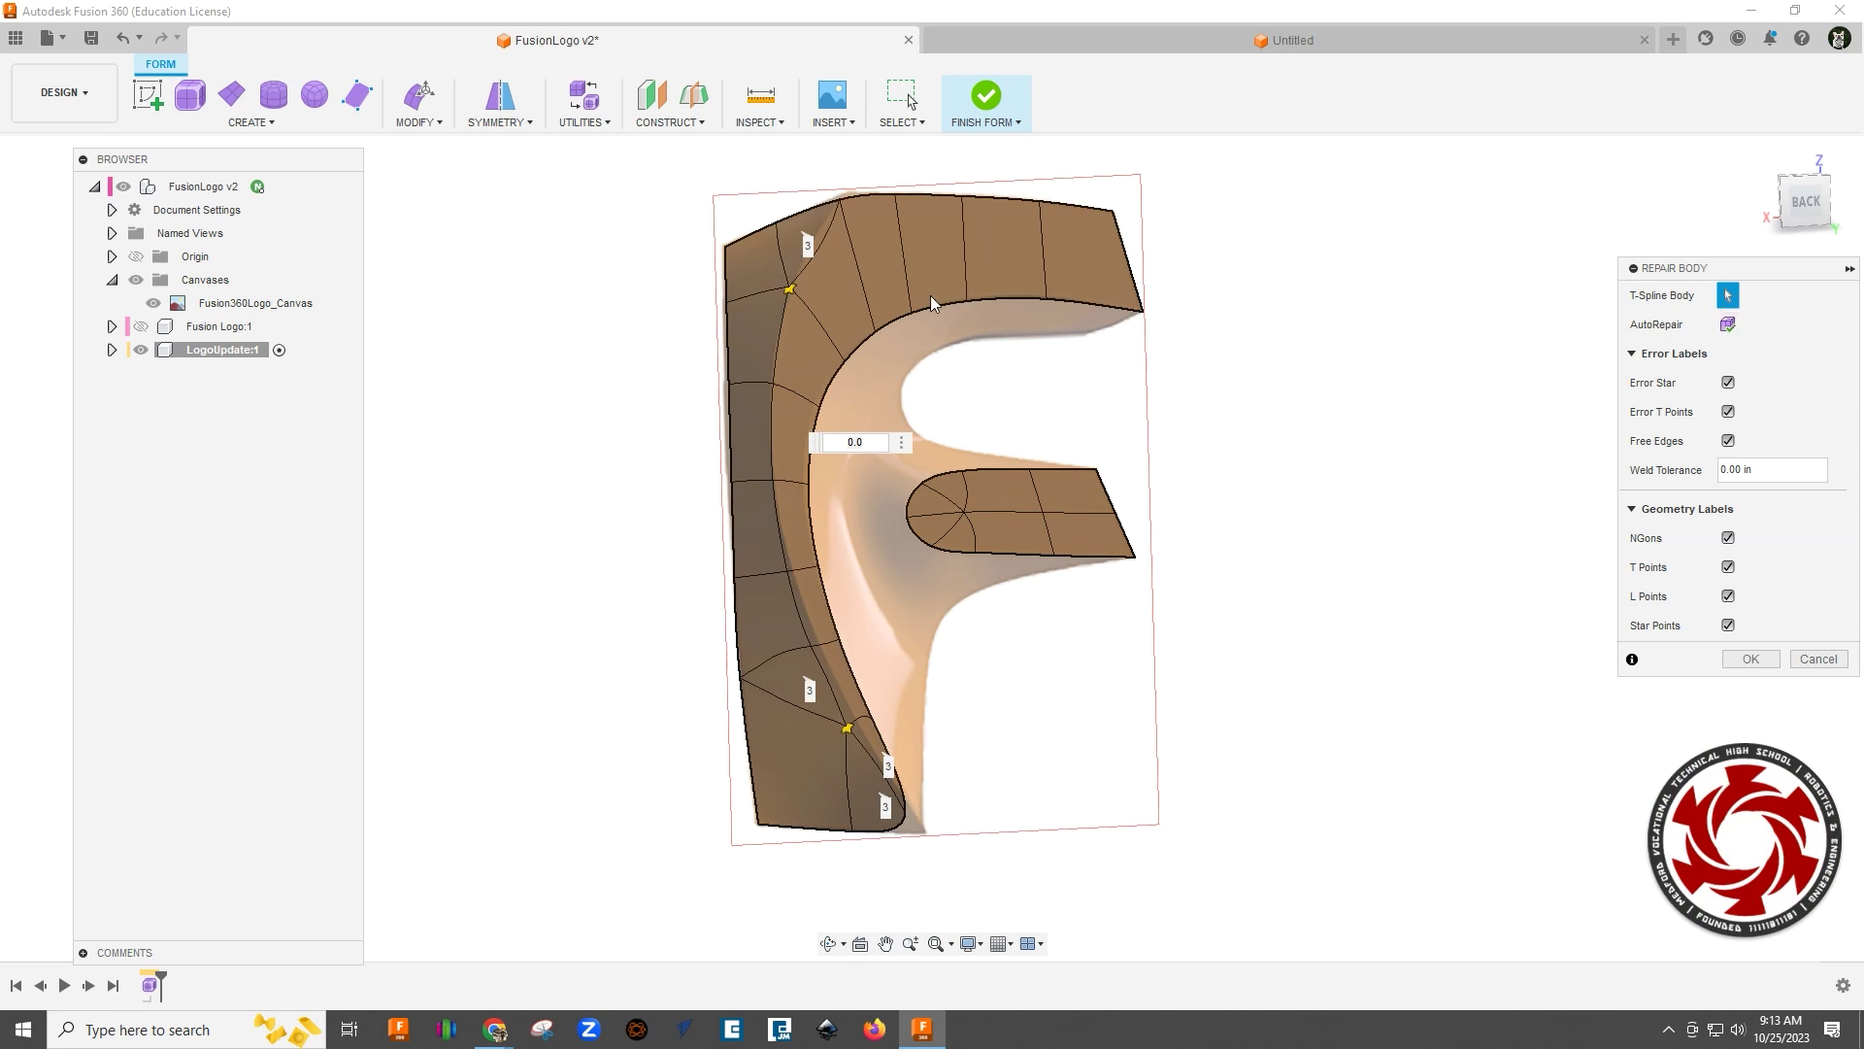
pyautogui.click(1751, 658)
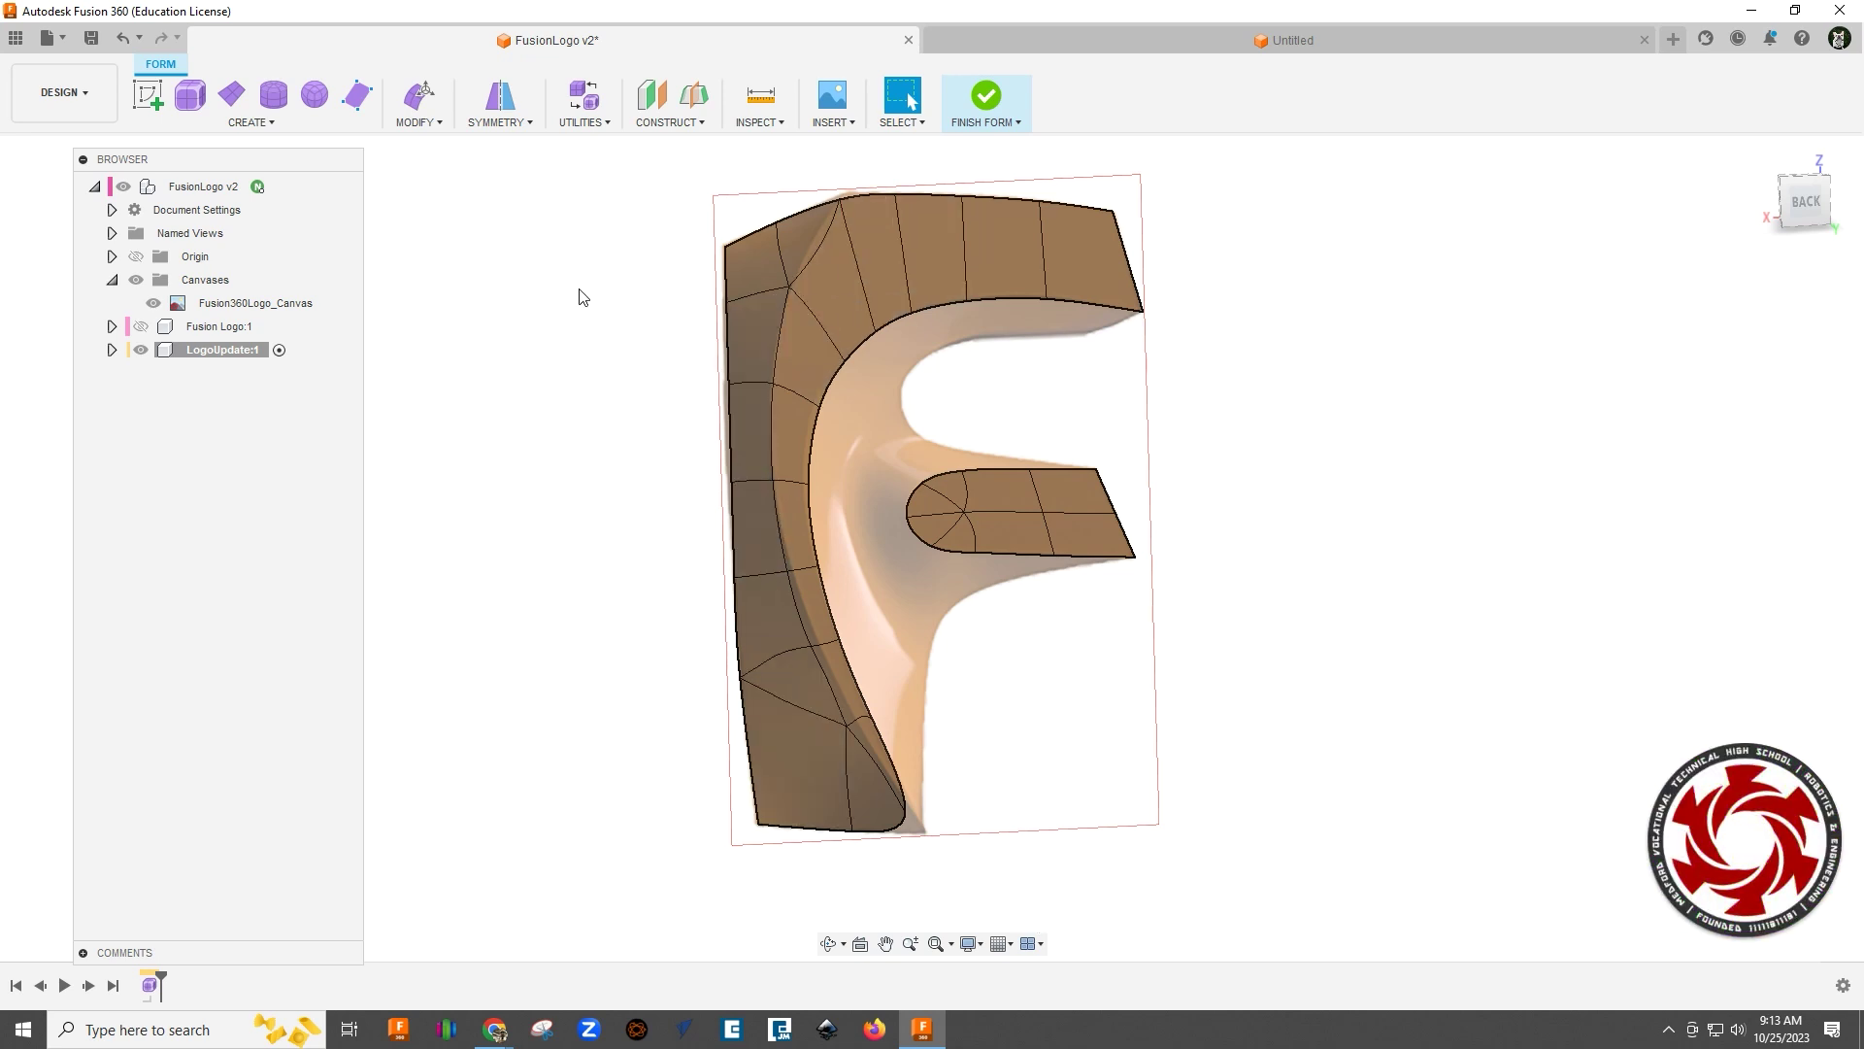
# Step: Crease the seven edges between the front surface and the outer side, from the upper bend corner to the stem's lower tip
pyautogui.click(419, 117)
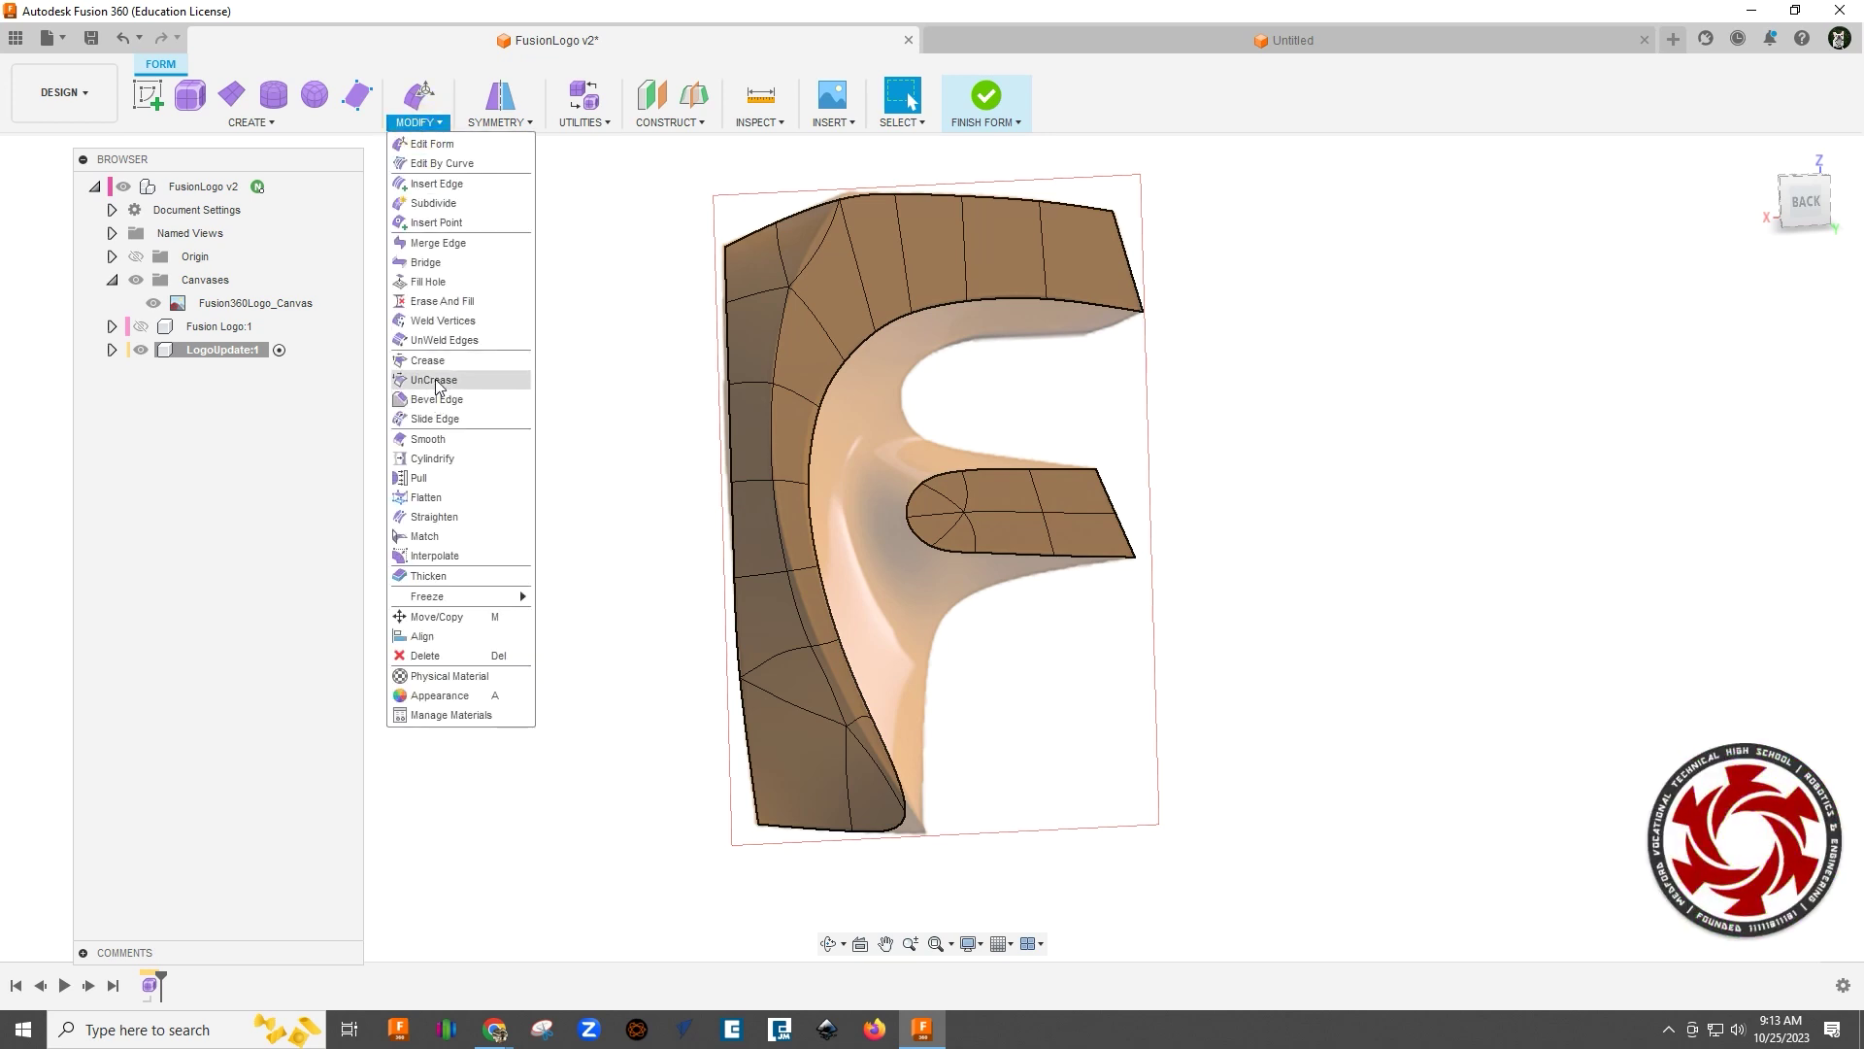
pyautogui.click(433, 368)
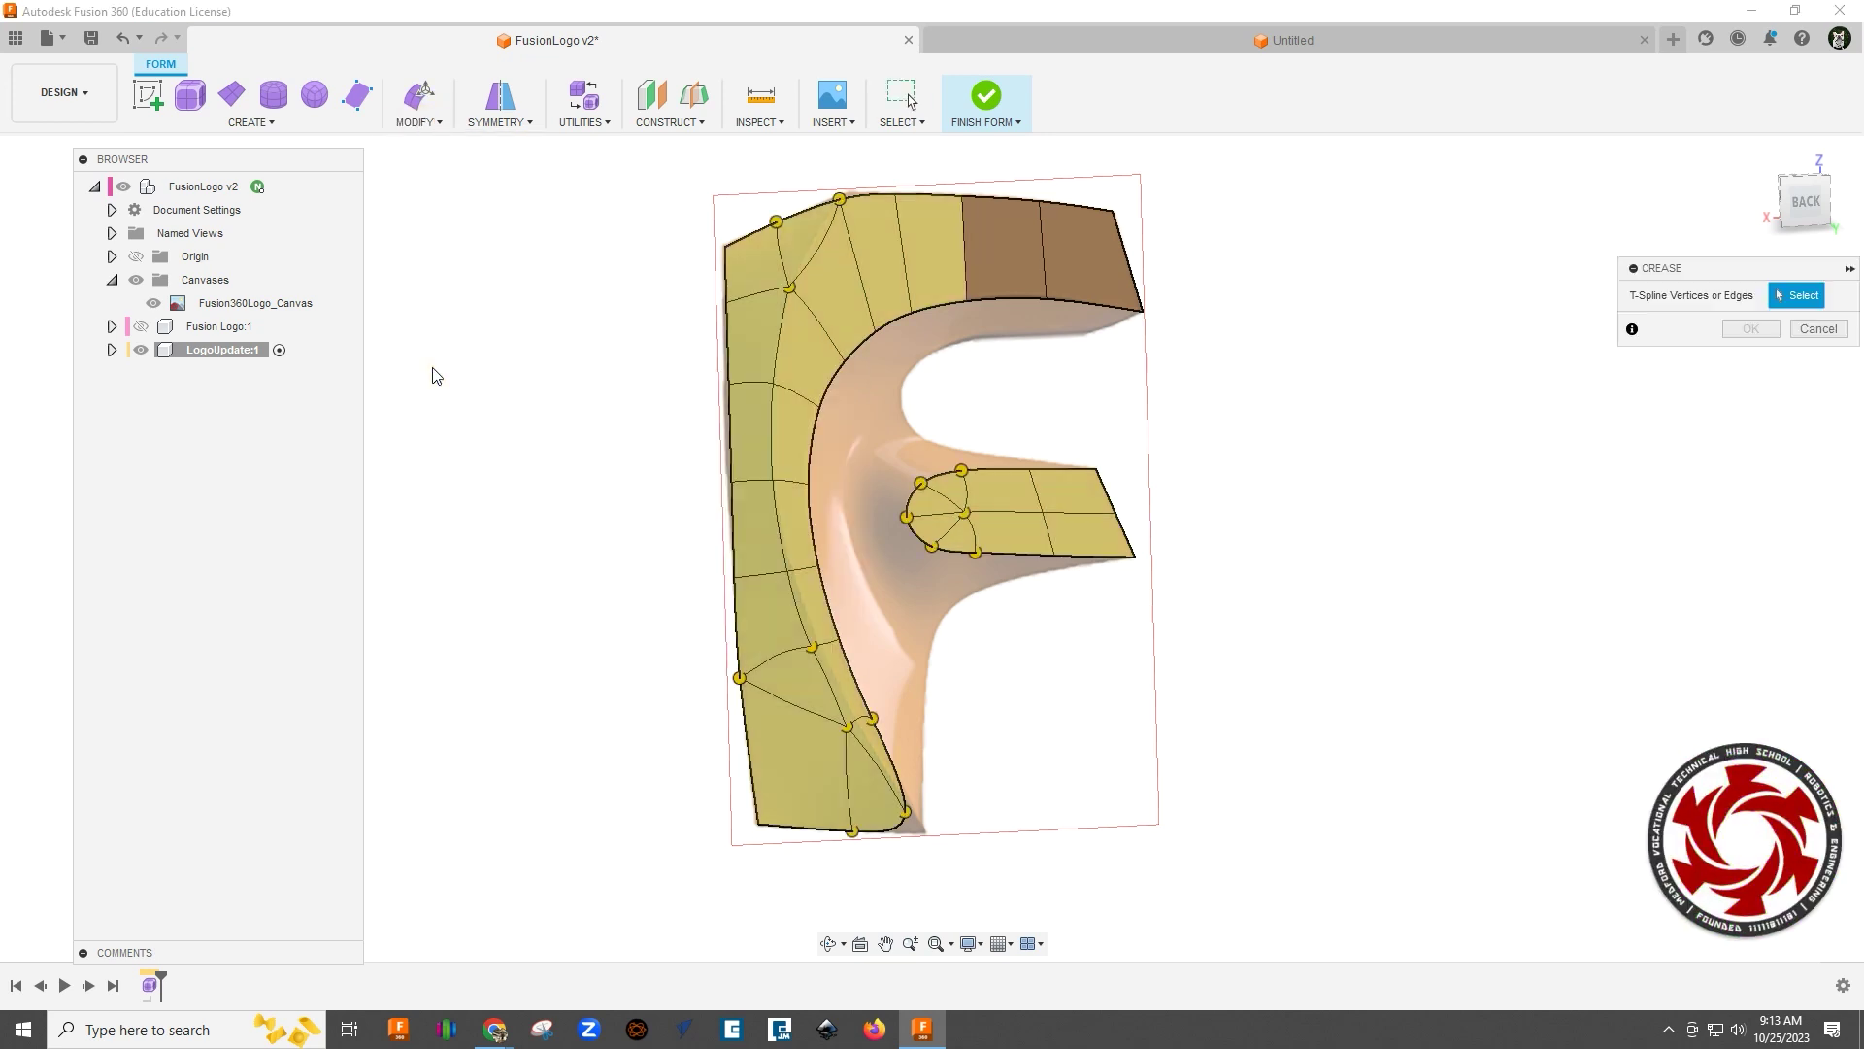
pyautogui.click(823, 246)
pyautogui.click(774, 442)
pyautogui.click(777, 517)
pyautogui.click(836, 691)
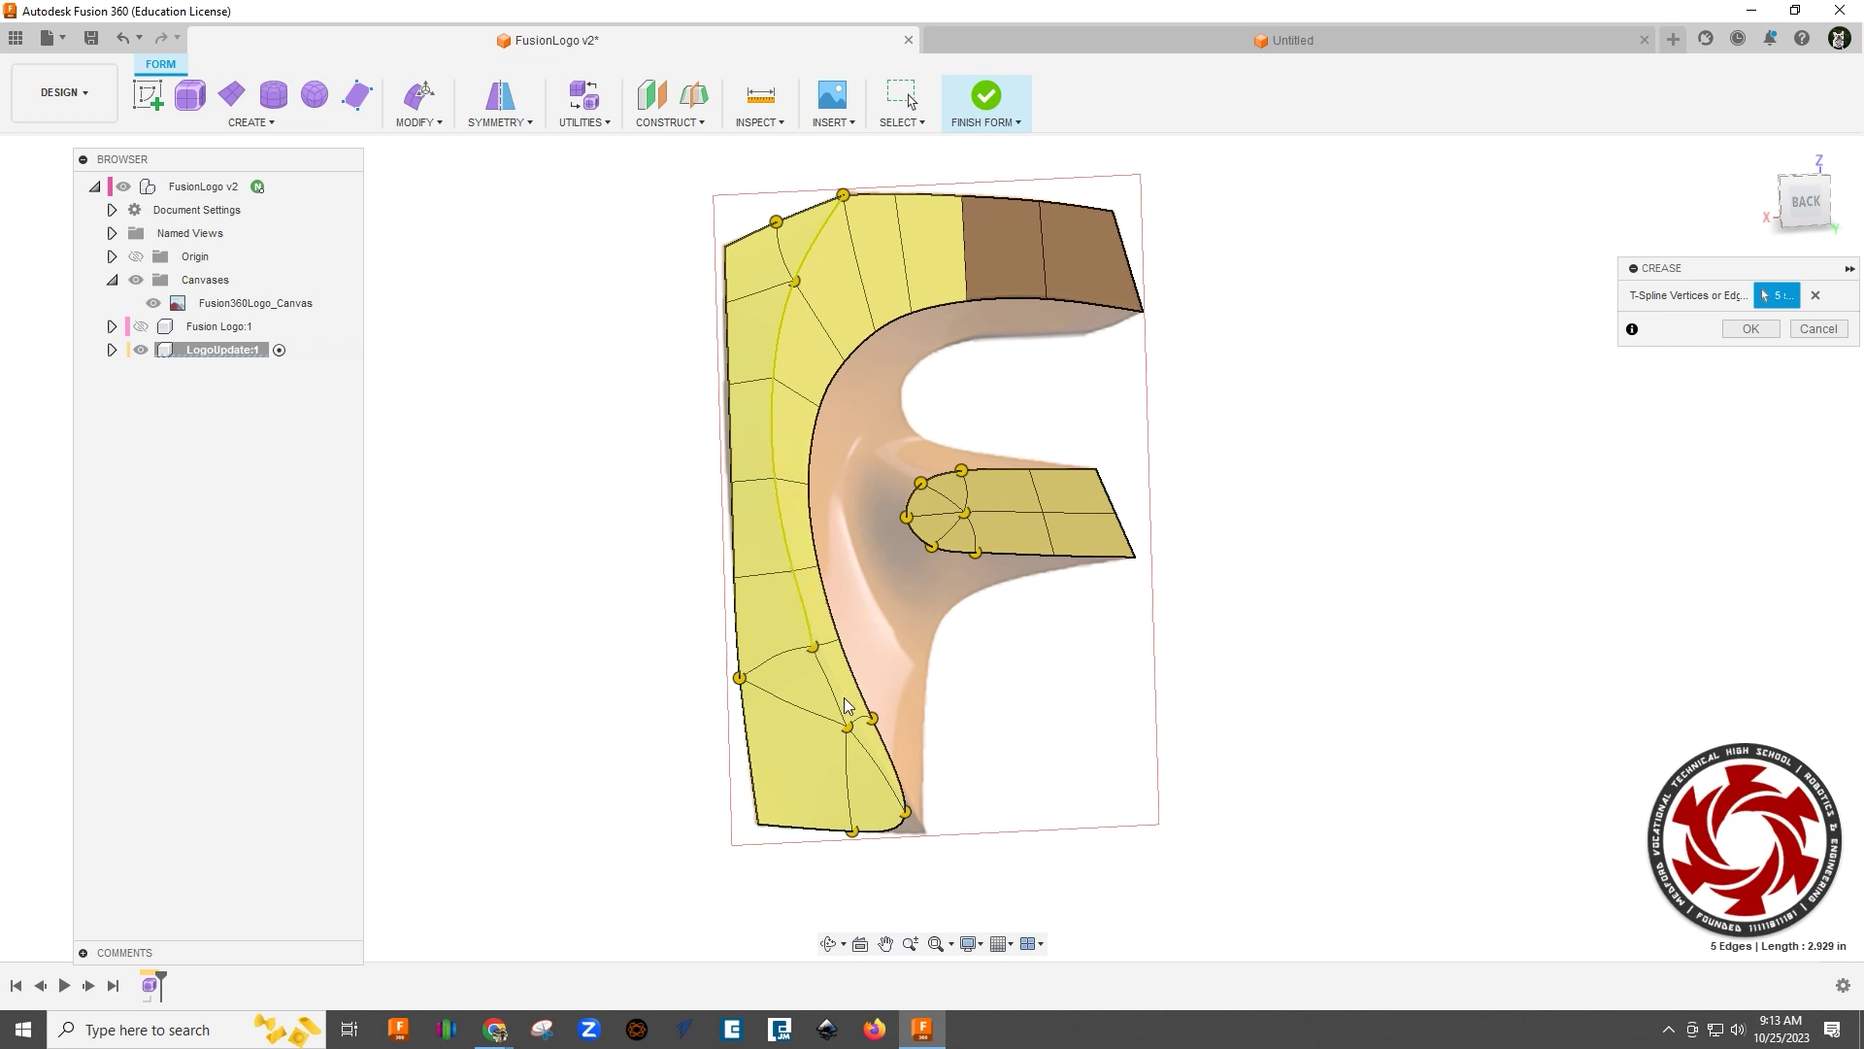
pyautogui.click(875, 769)
pyautogui.click(874, 769)
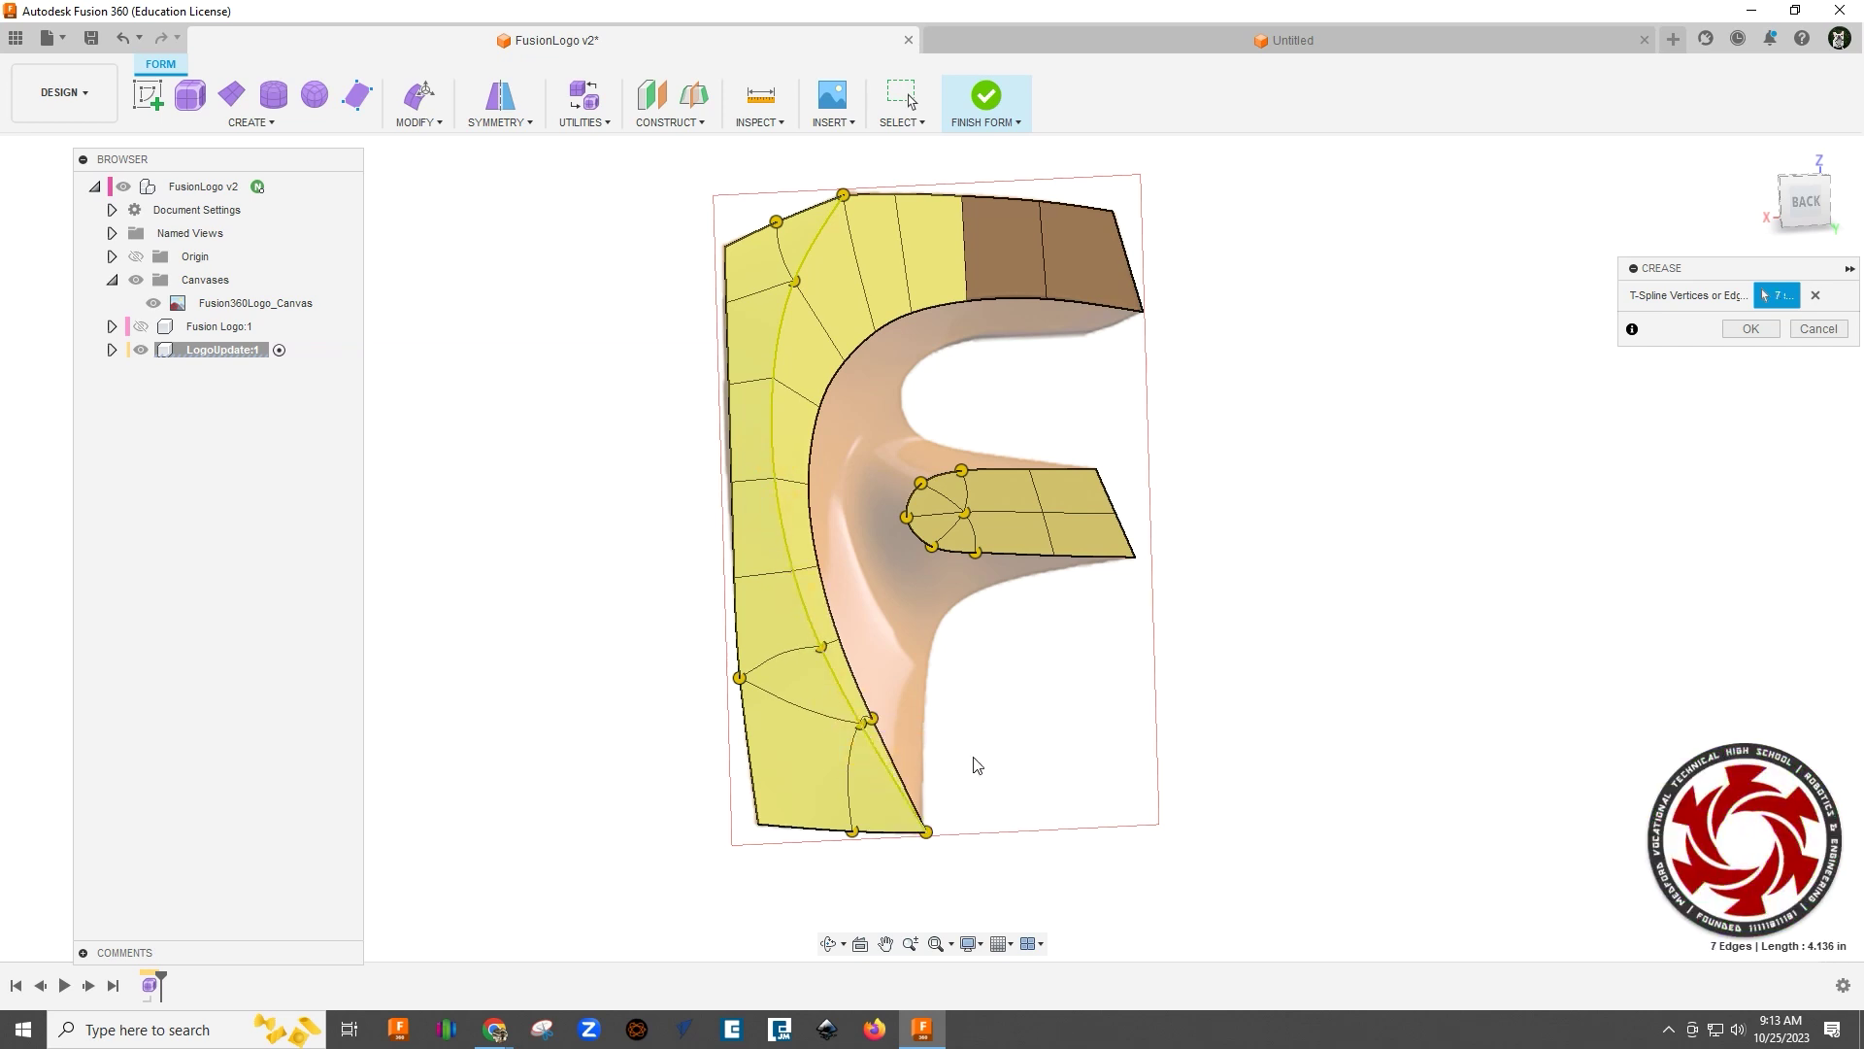
pyautogui.click(1751, 328)
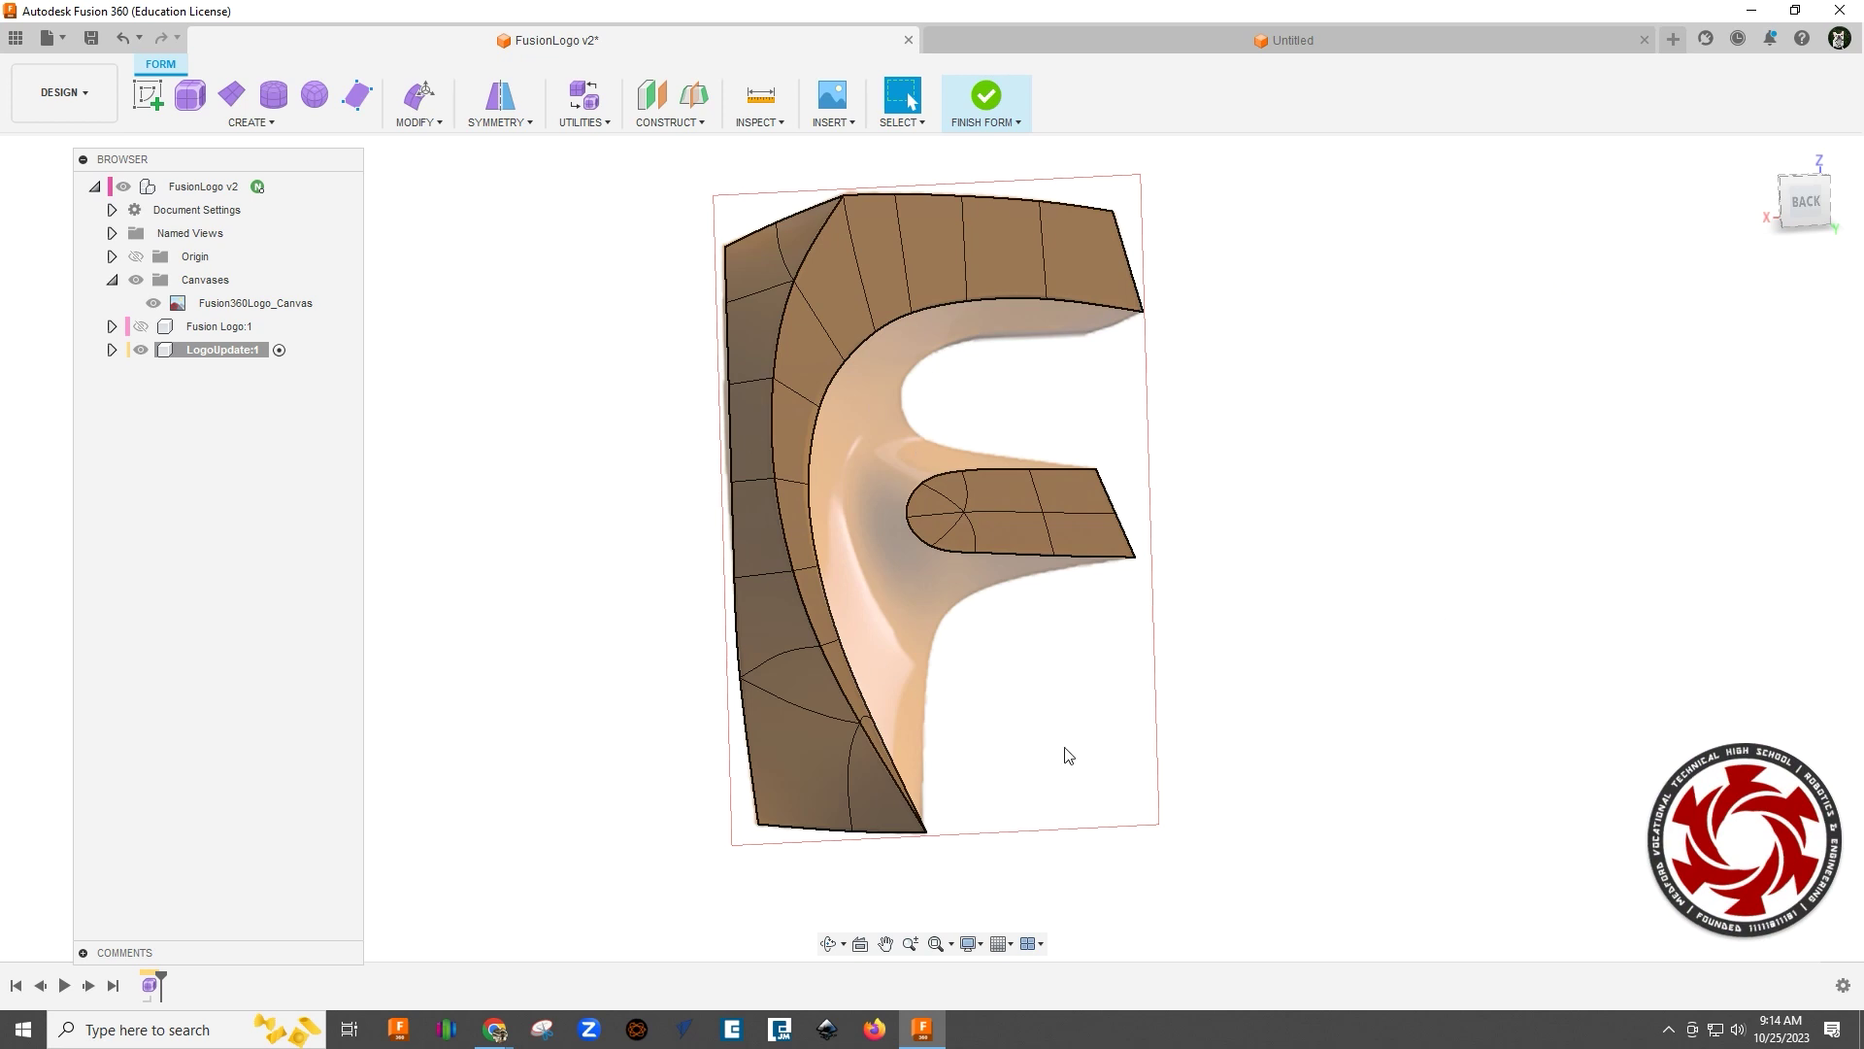
# Step: Sketch a four-point fit point spline about 2.6 in long on the canvas plane, from below the top arm around to the stem's inner edge
pyautogui.click(154, 105)
pyautogui.click(925, 493)
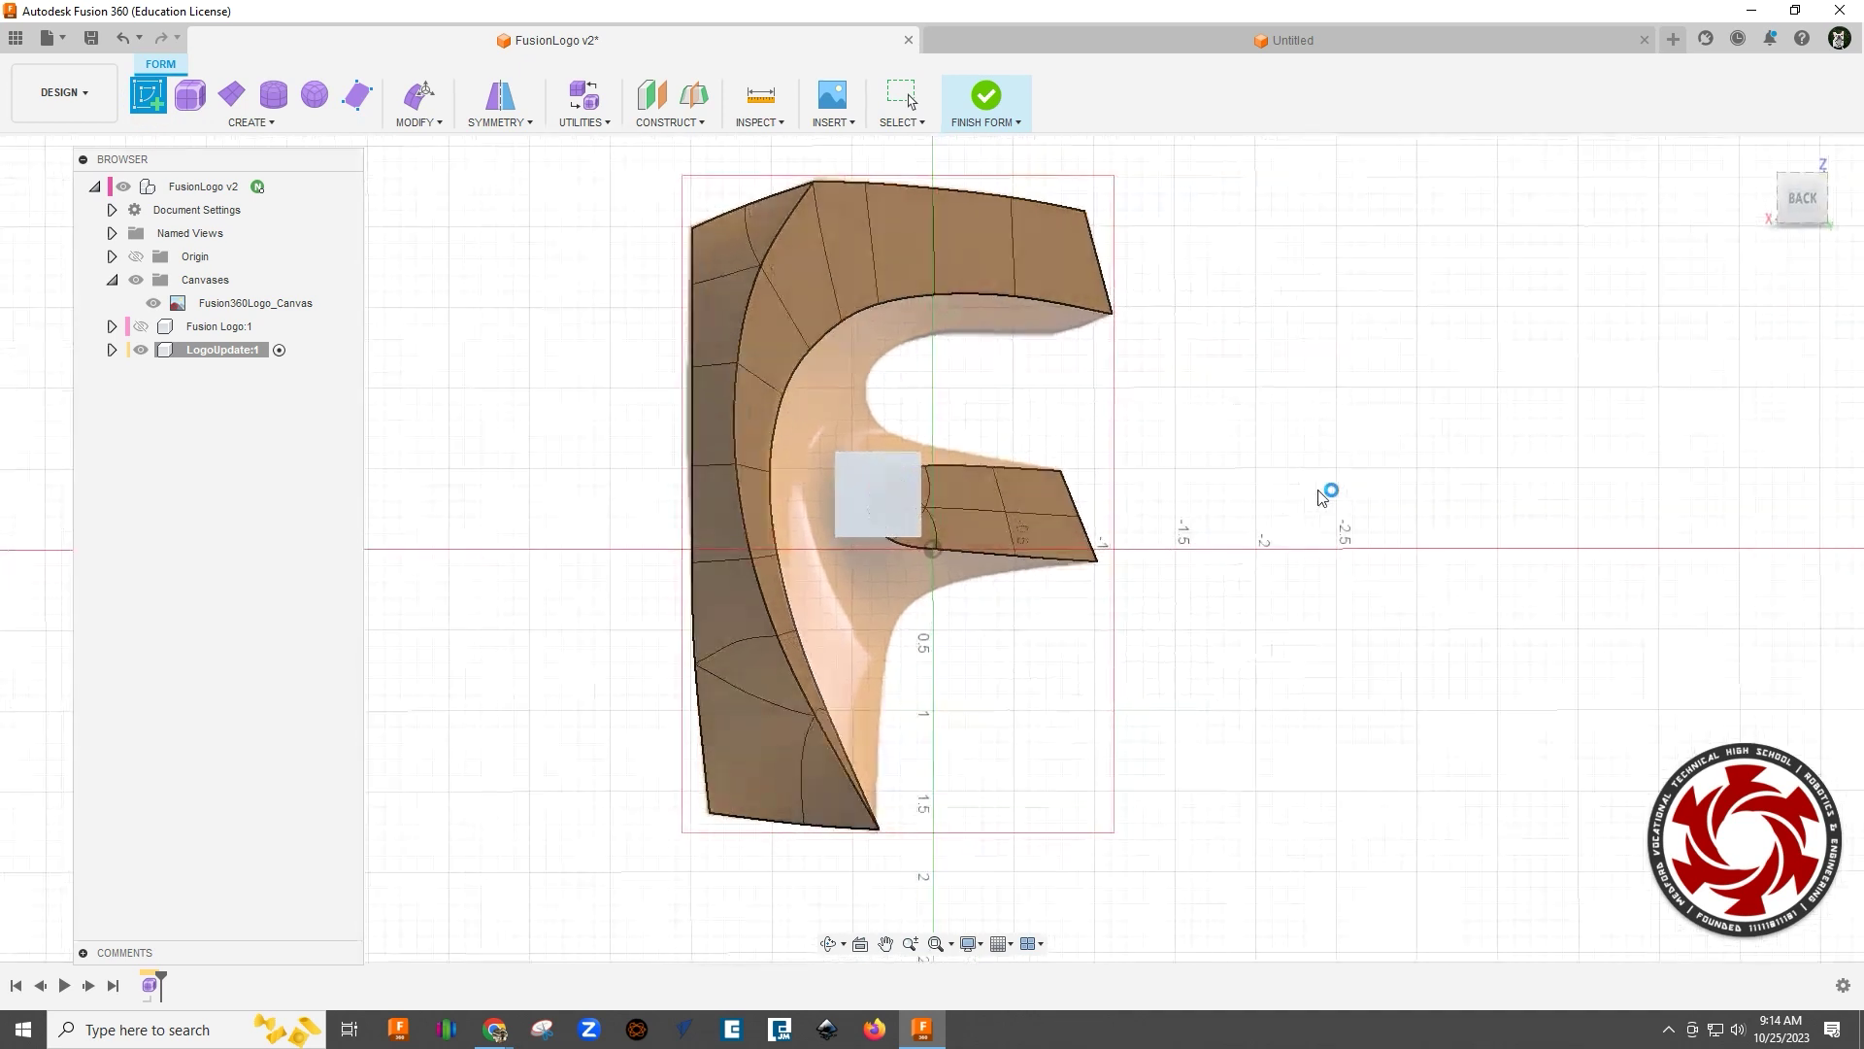
pyautogui.write('sssp')
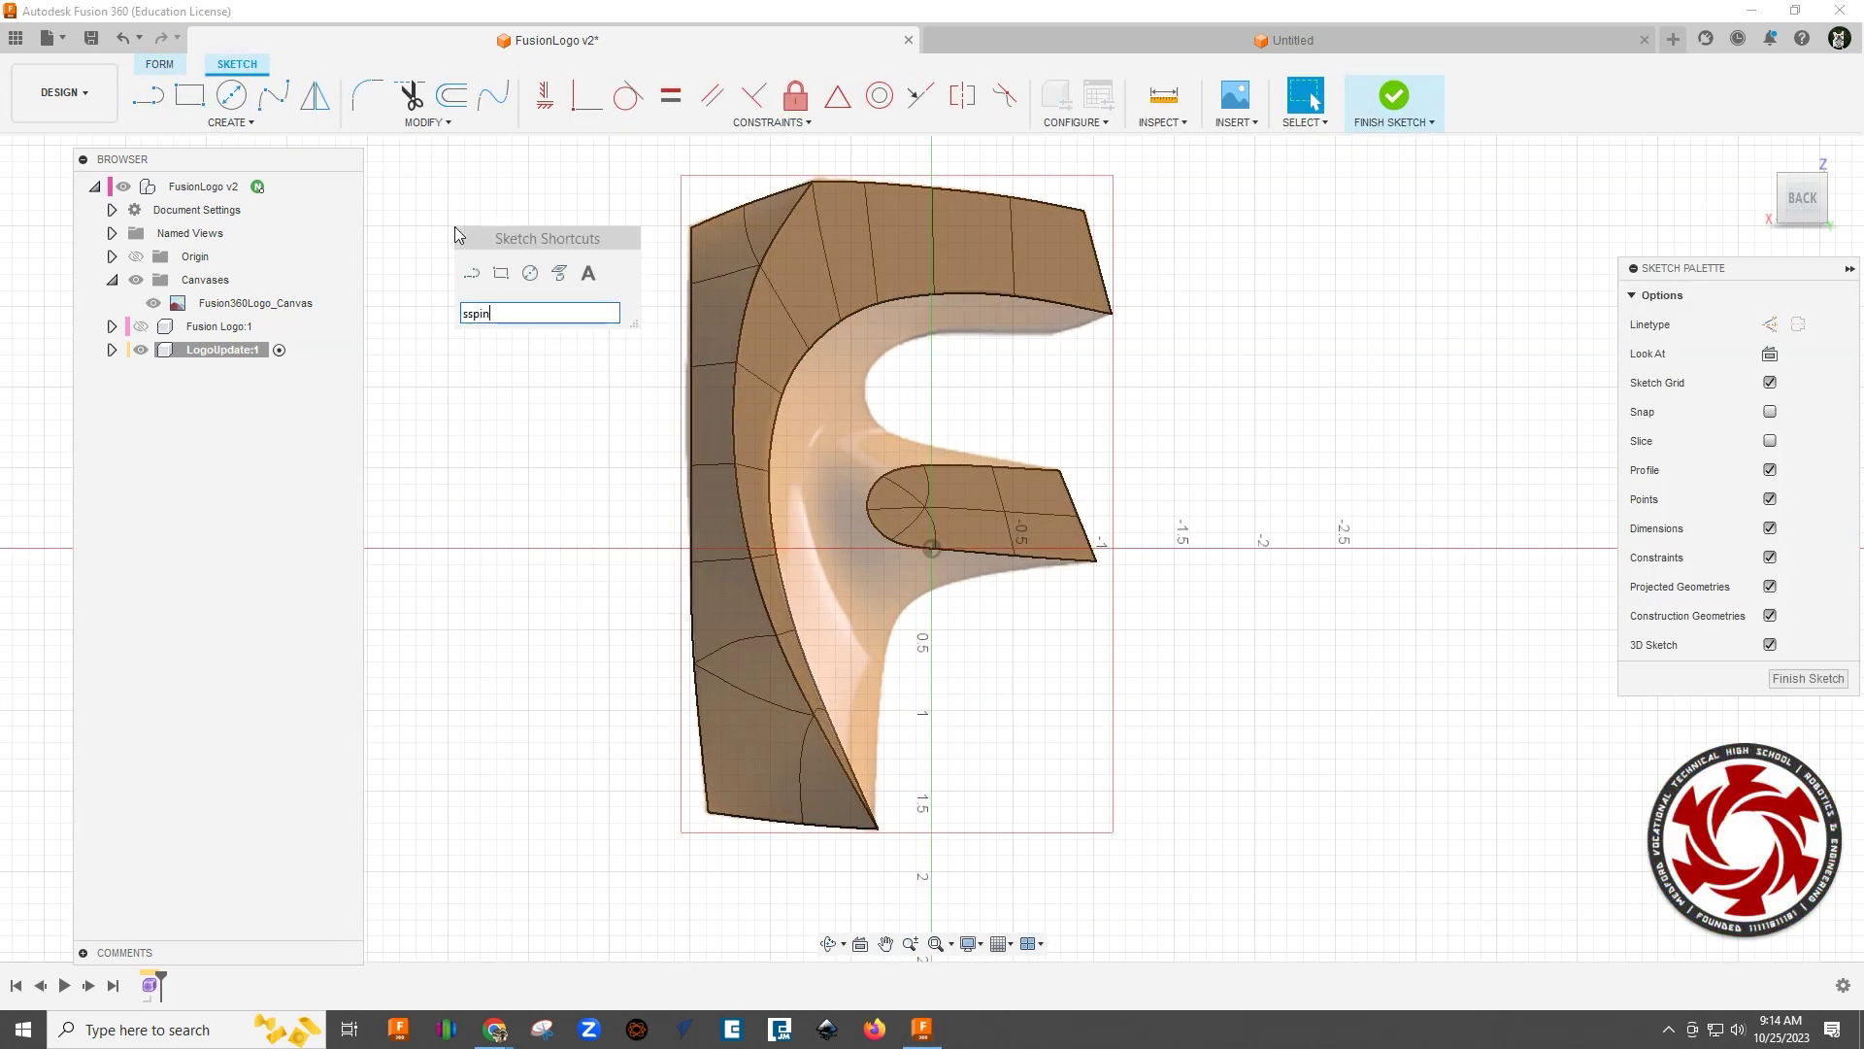
pyautogui.press('BackSpace')
pyautogui.press('BackSpace')
pyautogui.write('pline')
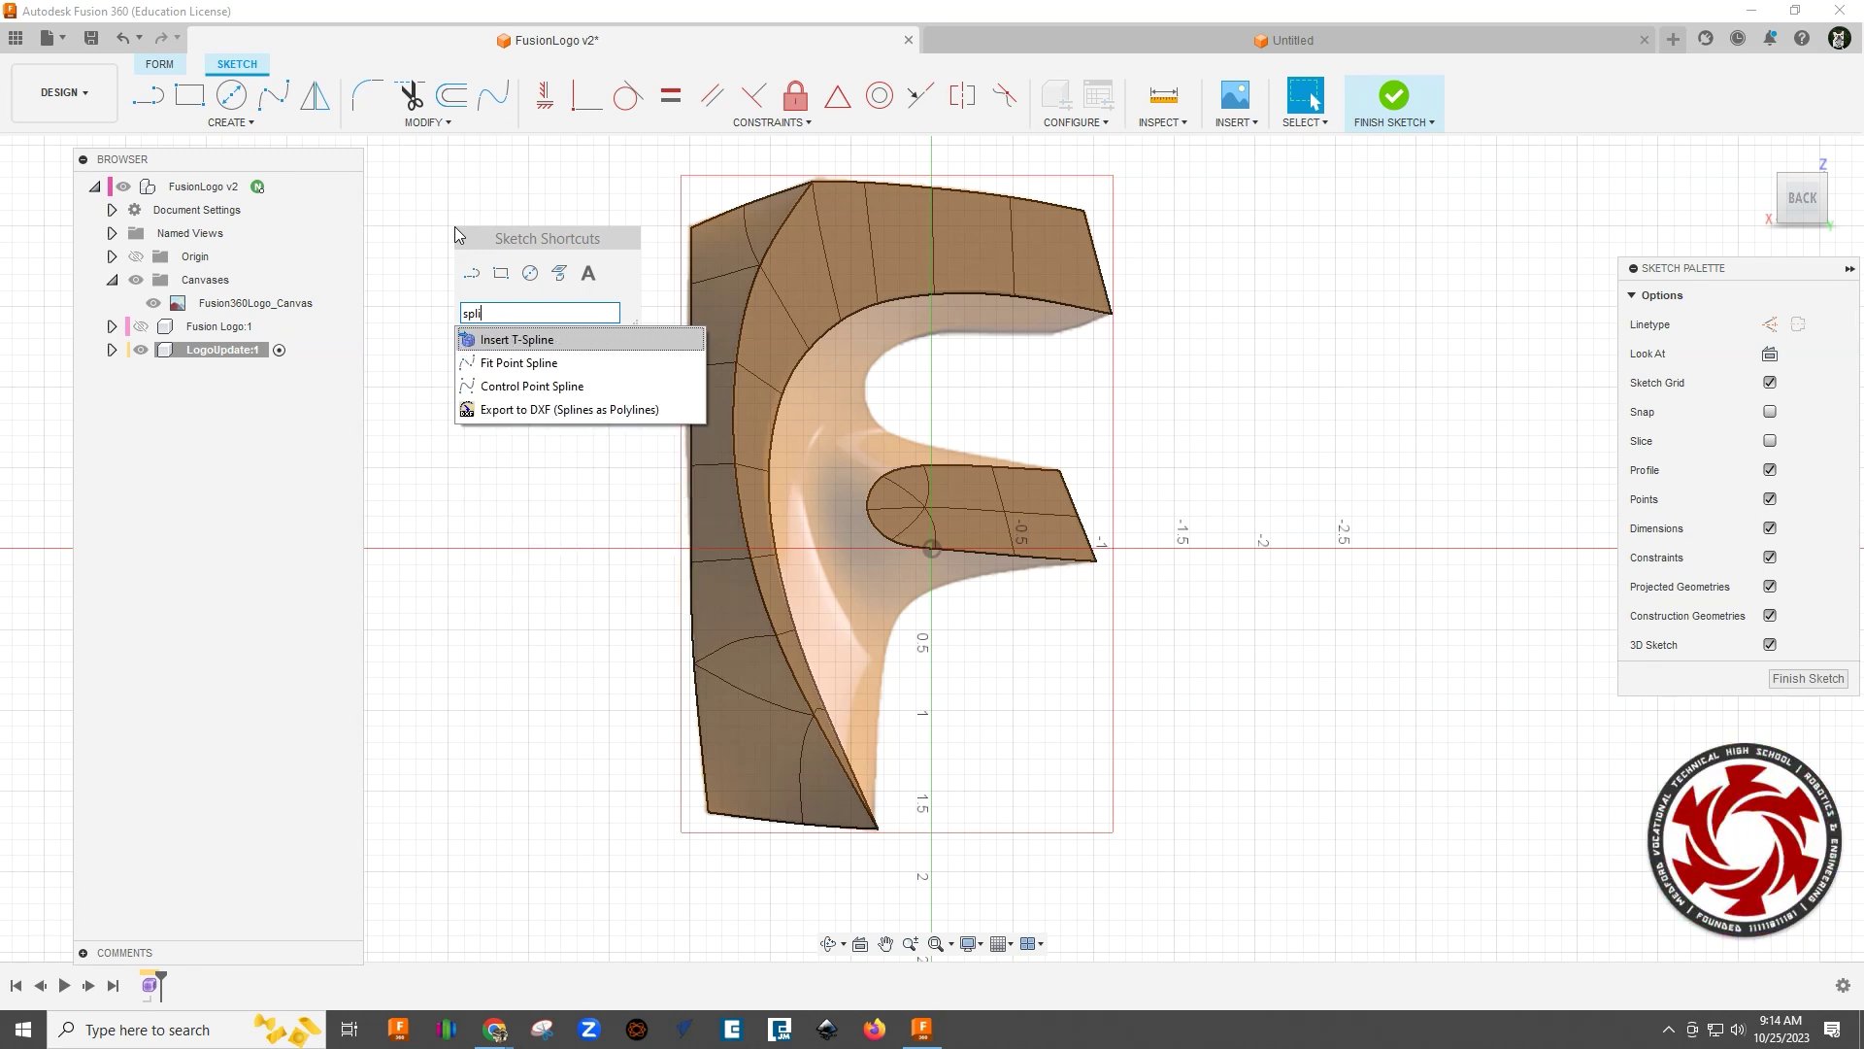
pyautogui.click(524, 363)
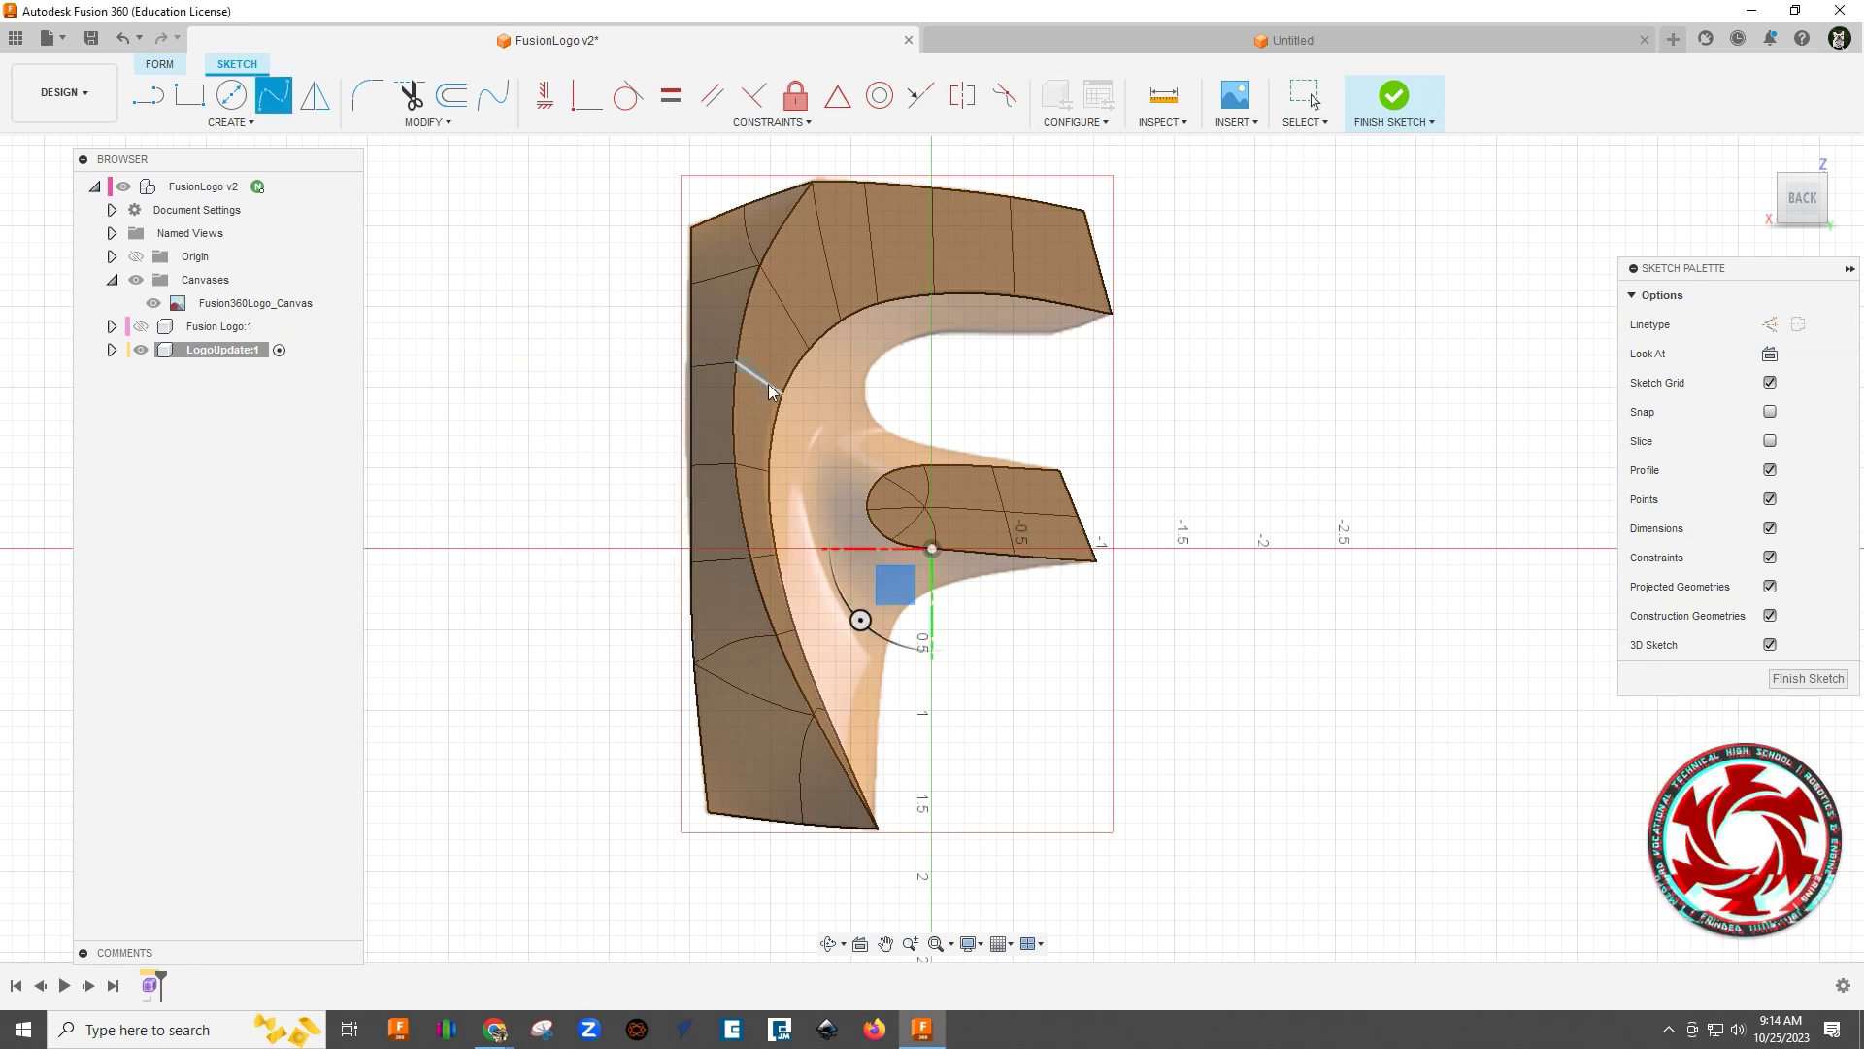
pyautogui.click(930, 333)
pyautogui.click(810, 443)
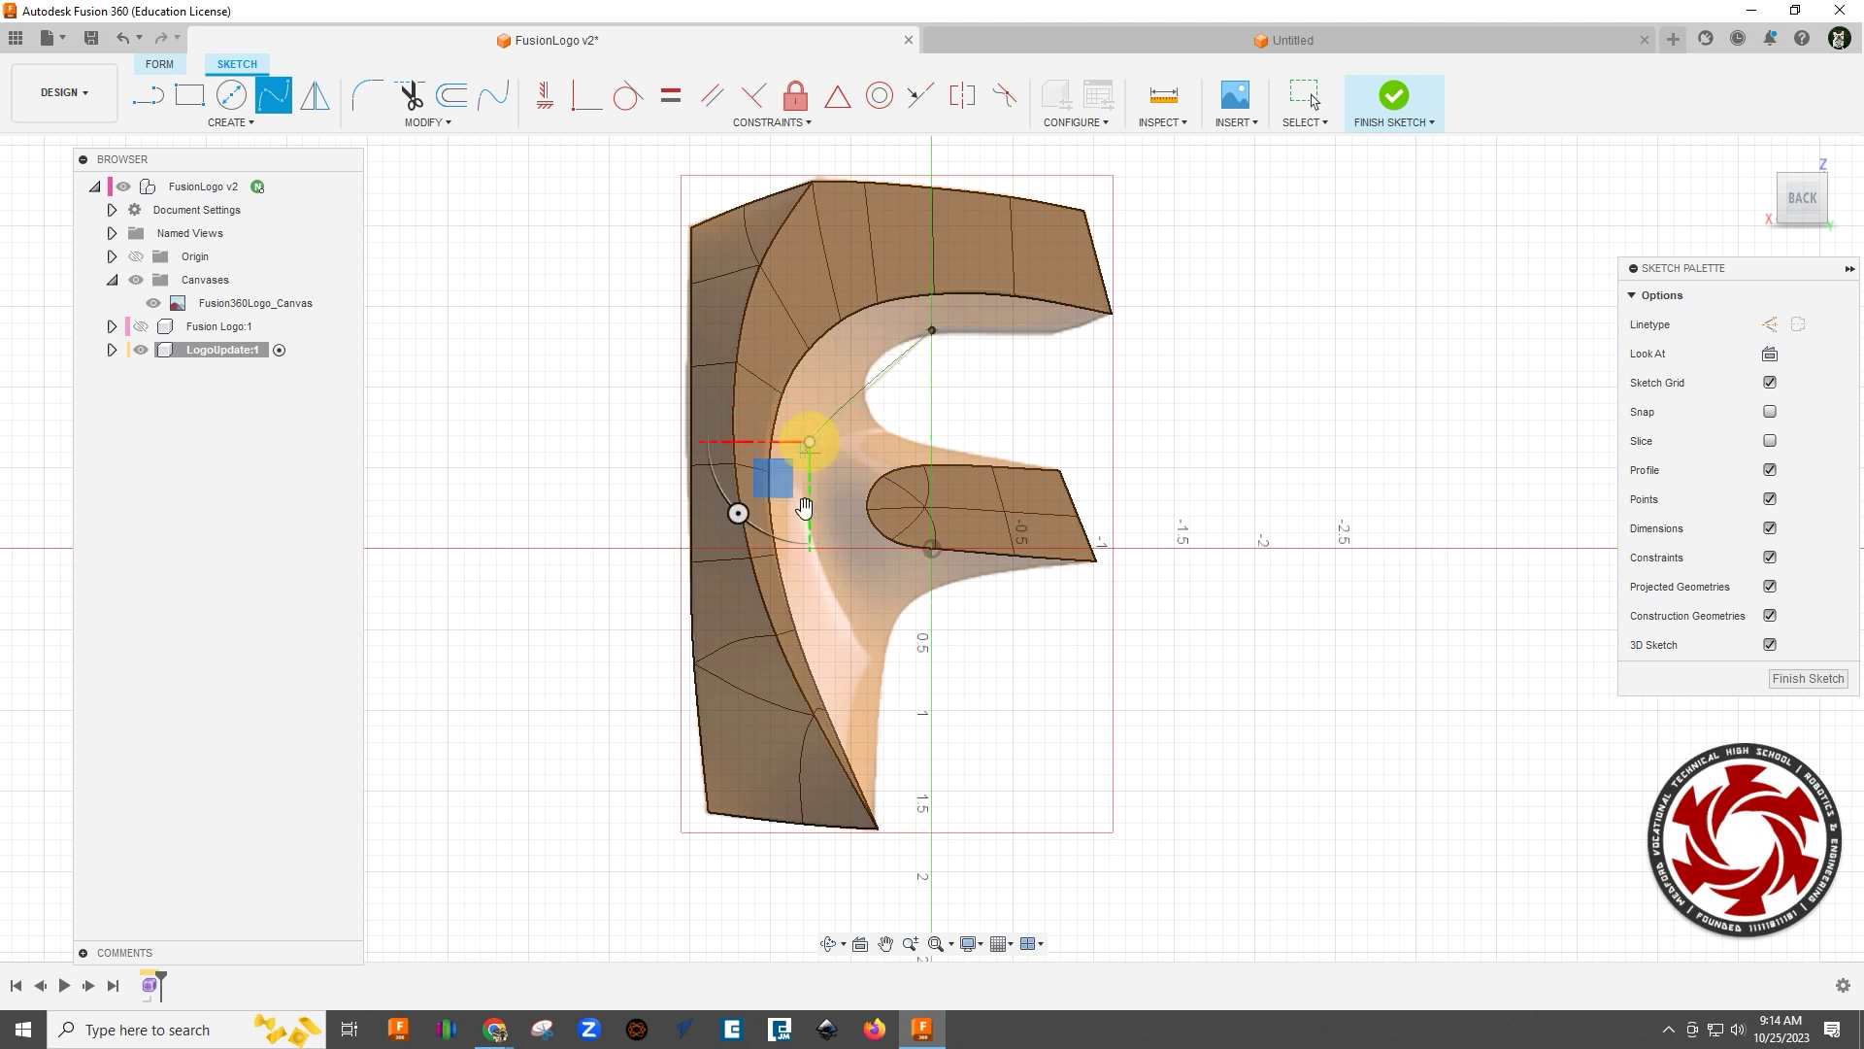
pyautogui.click(829, 588)
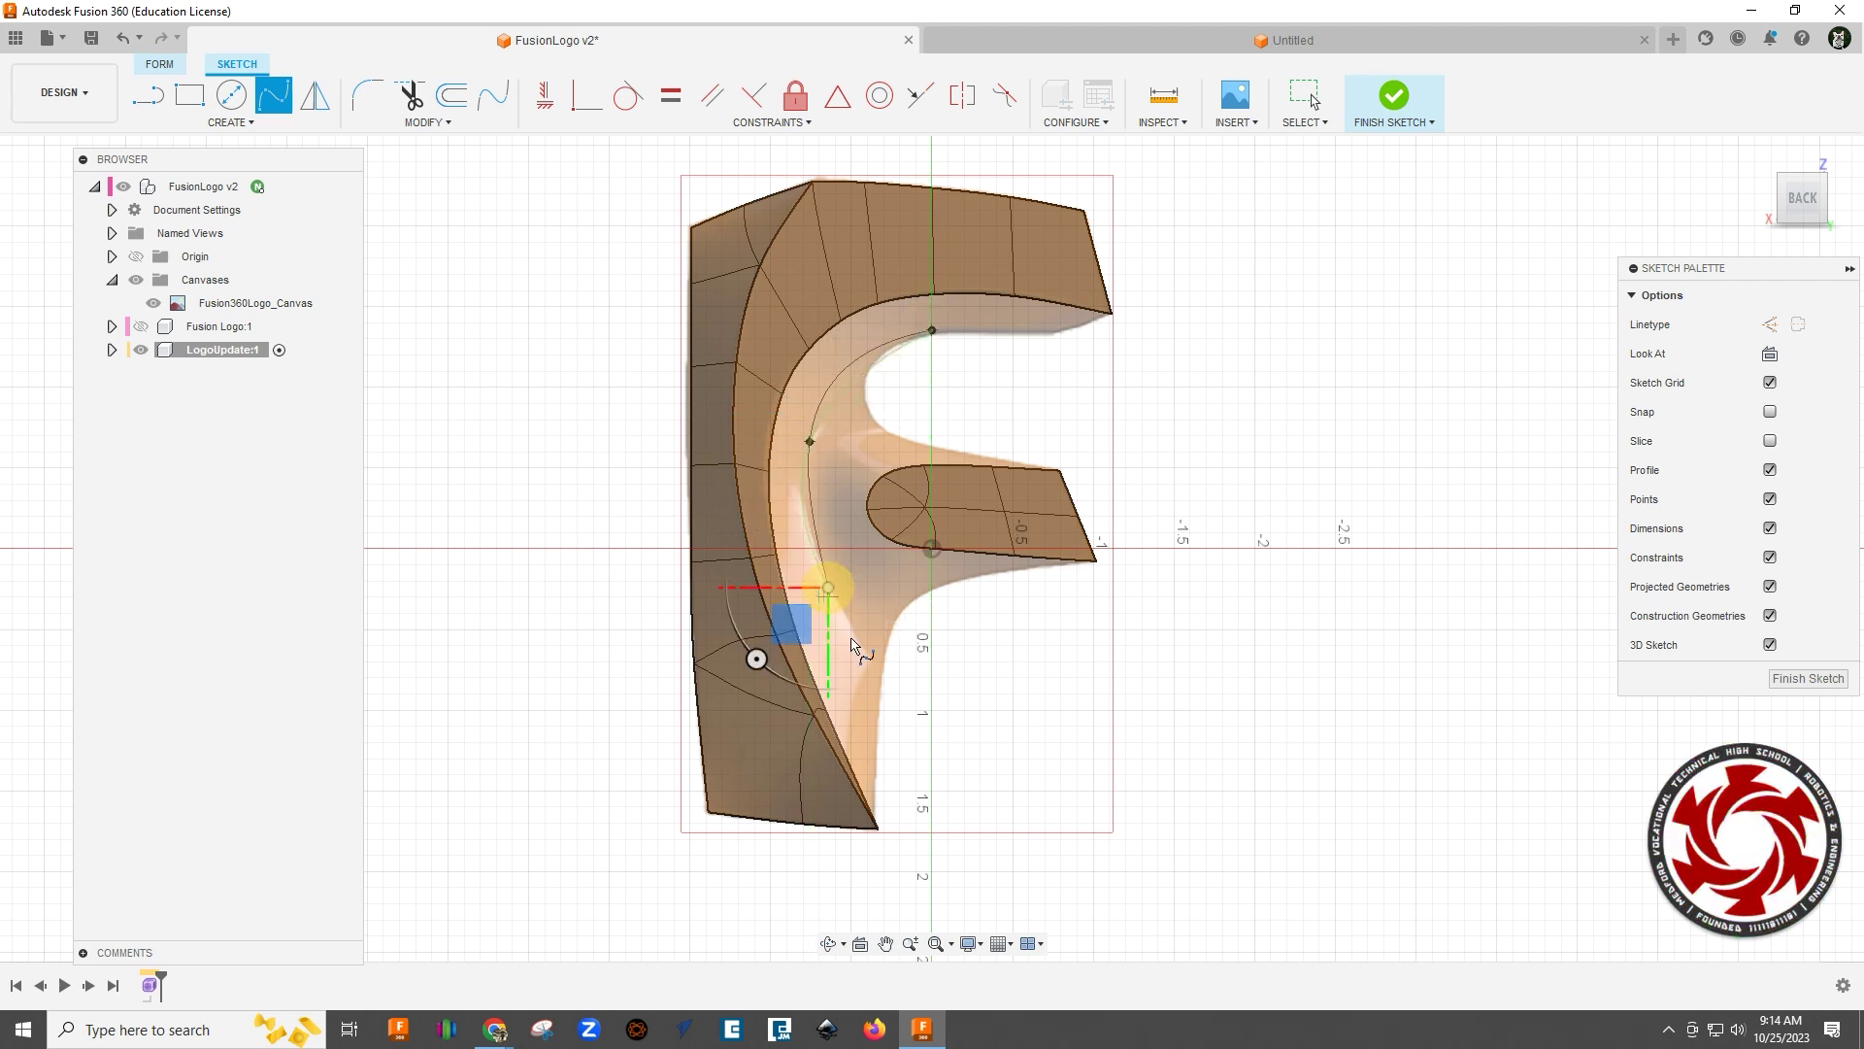
pyautogui.click(883, 673)
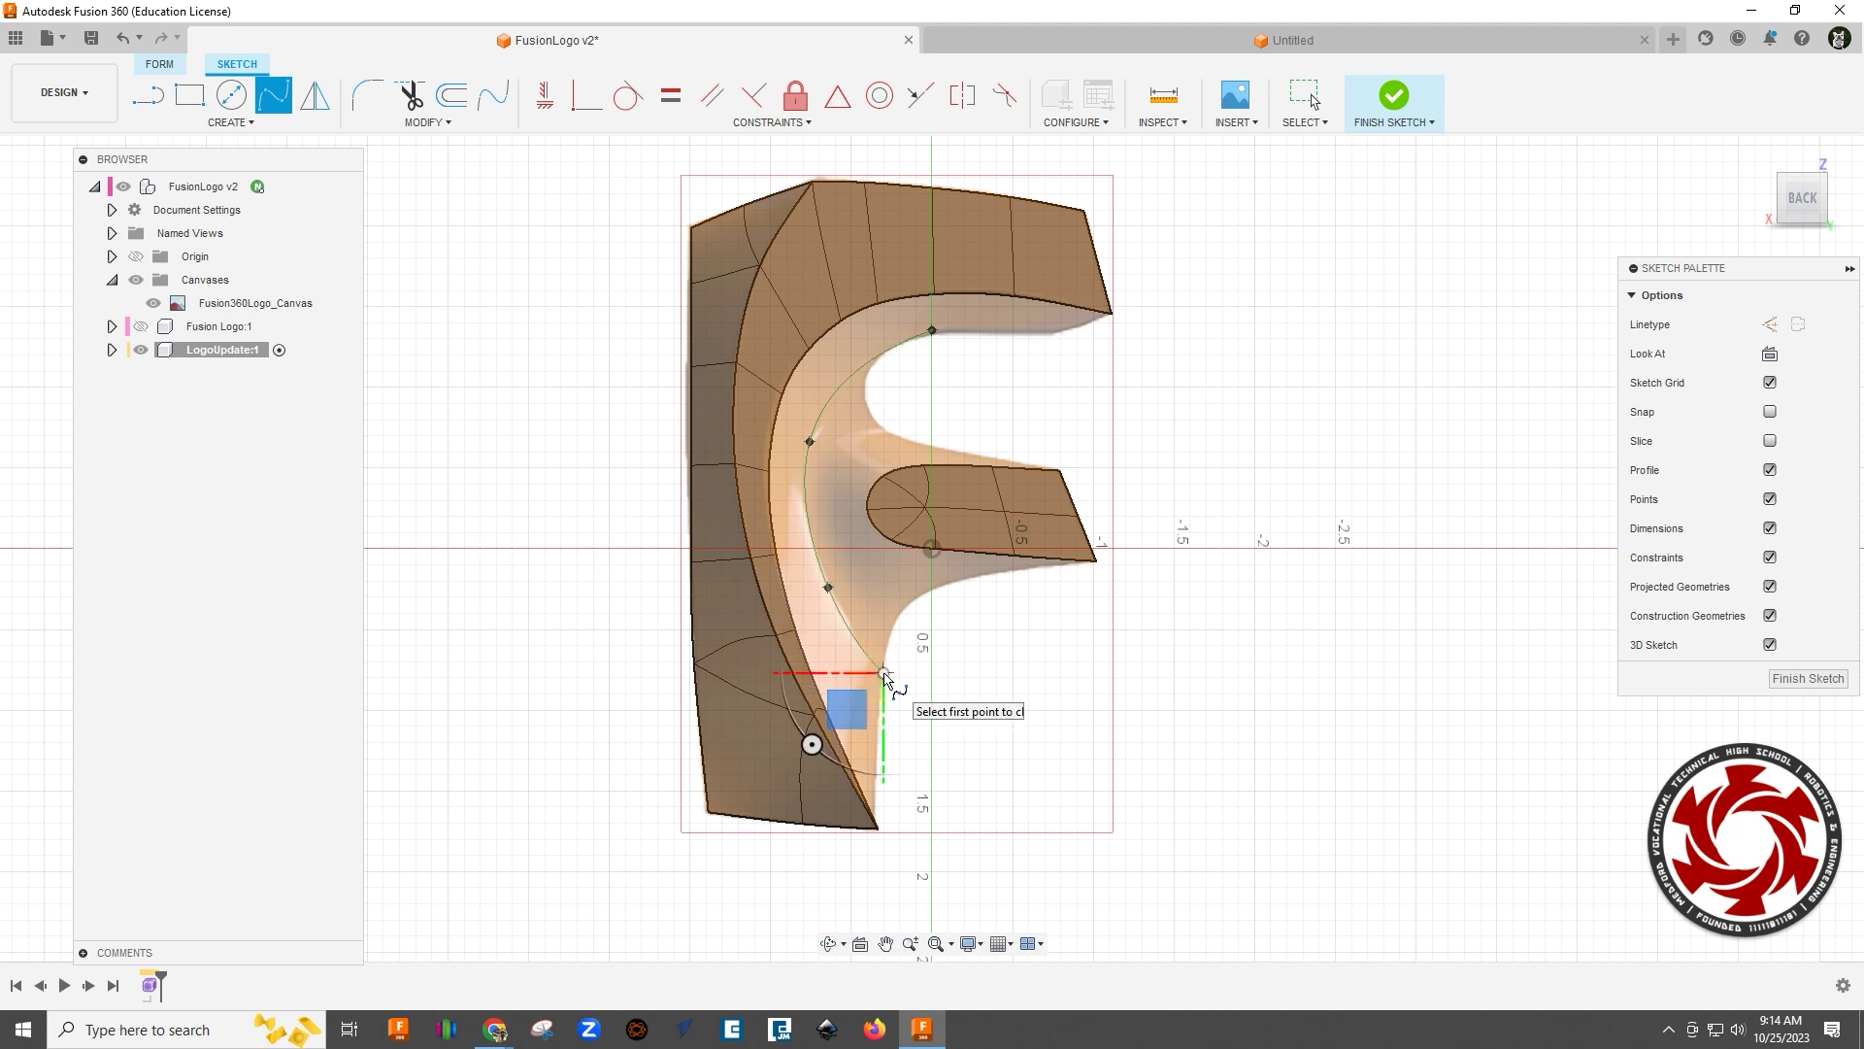
pyautogui.click(893, 649)
# Step: Adjust the spline's tangent handles at its second point and upper end to match the canvas's inner curve
pyautogui.scroll(3, 841, 319)
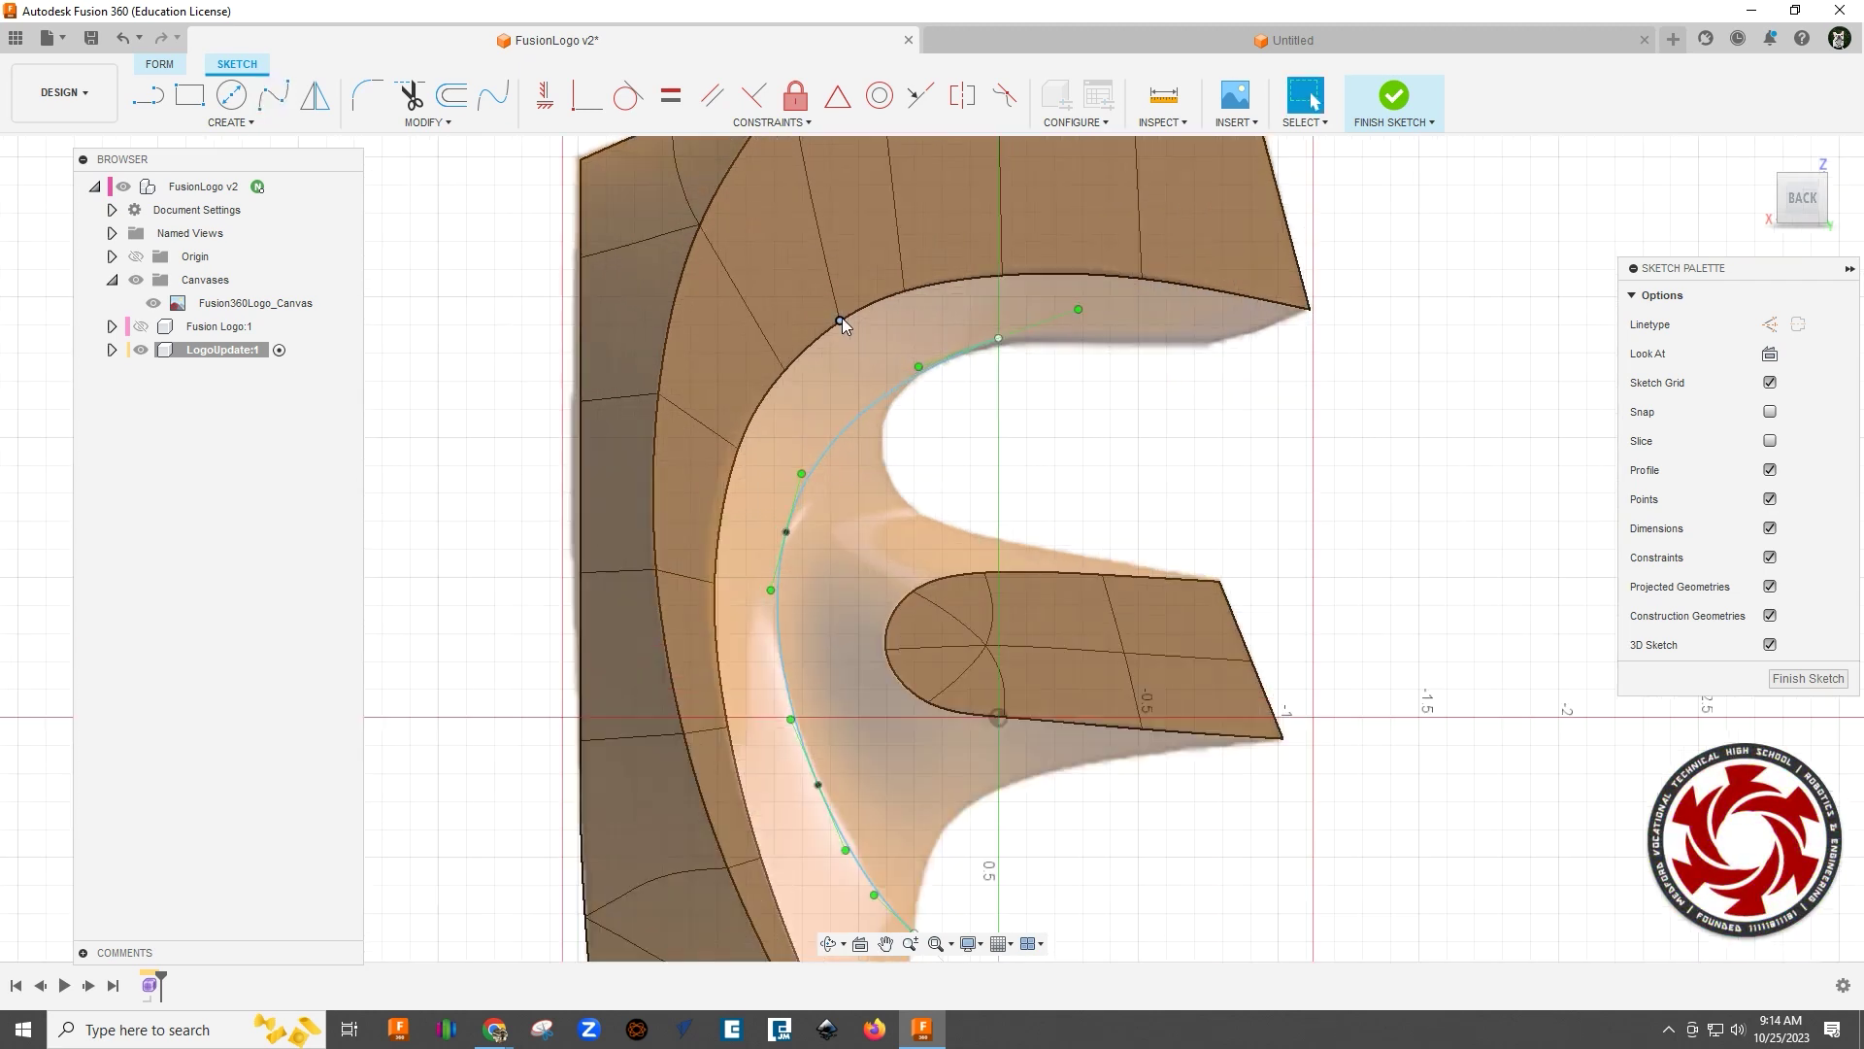
pyautogui.moveTo(801, 474)
pyautogui.mouseDown()
pyautogui.moveTo(814, 448)
pyautogui.moveTo(805, 471)
pyautogui.mouseUp()
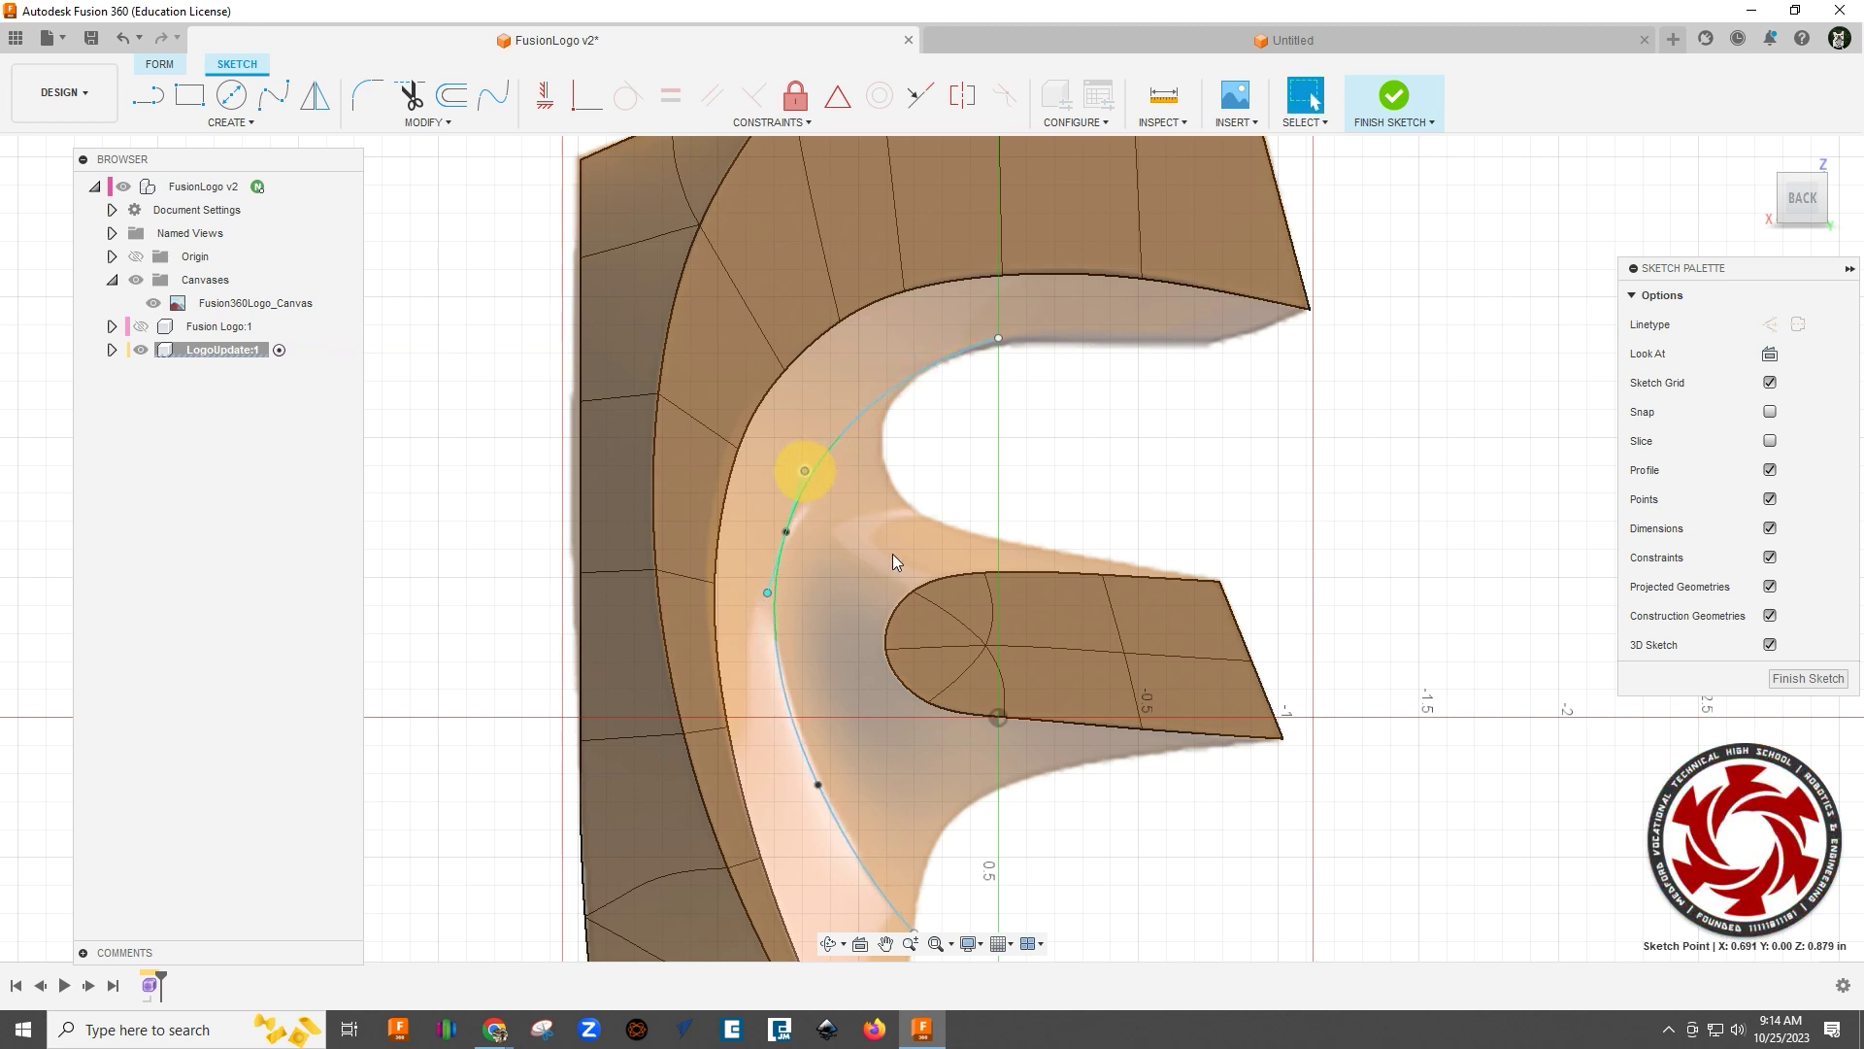
pyautogui.click(804, 473)
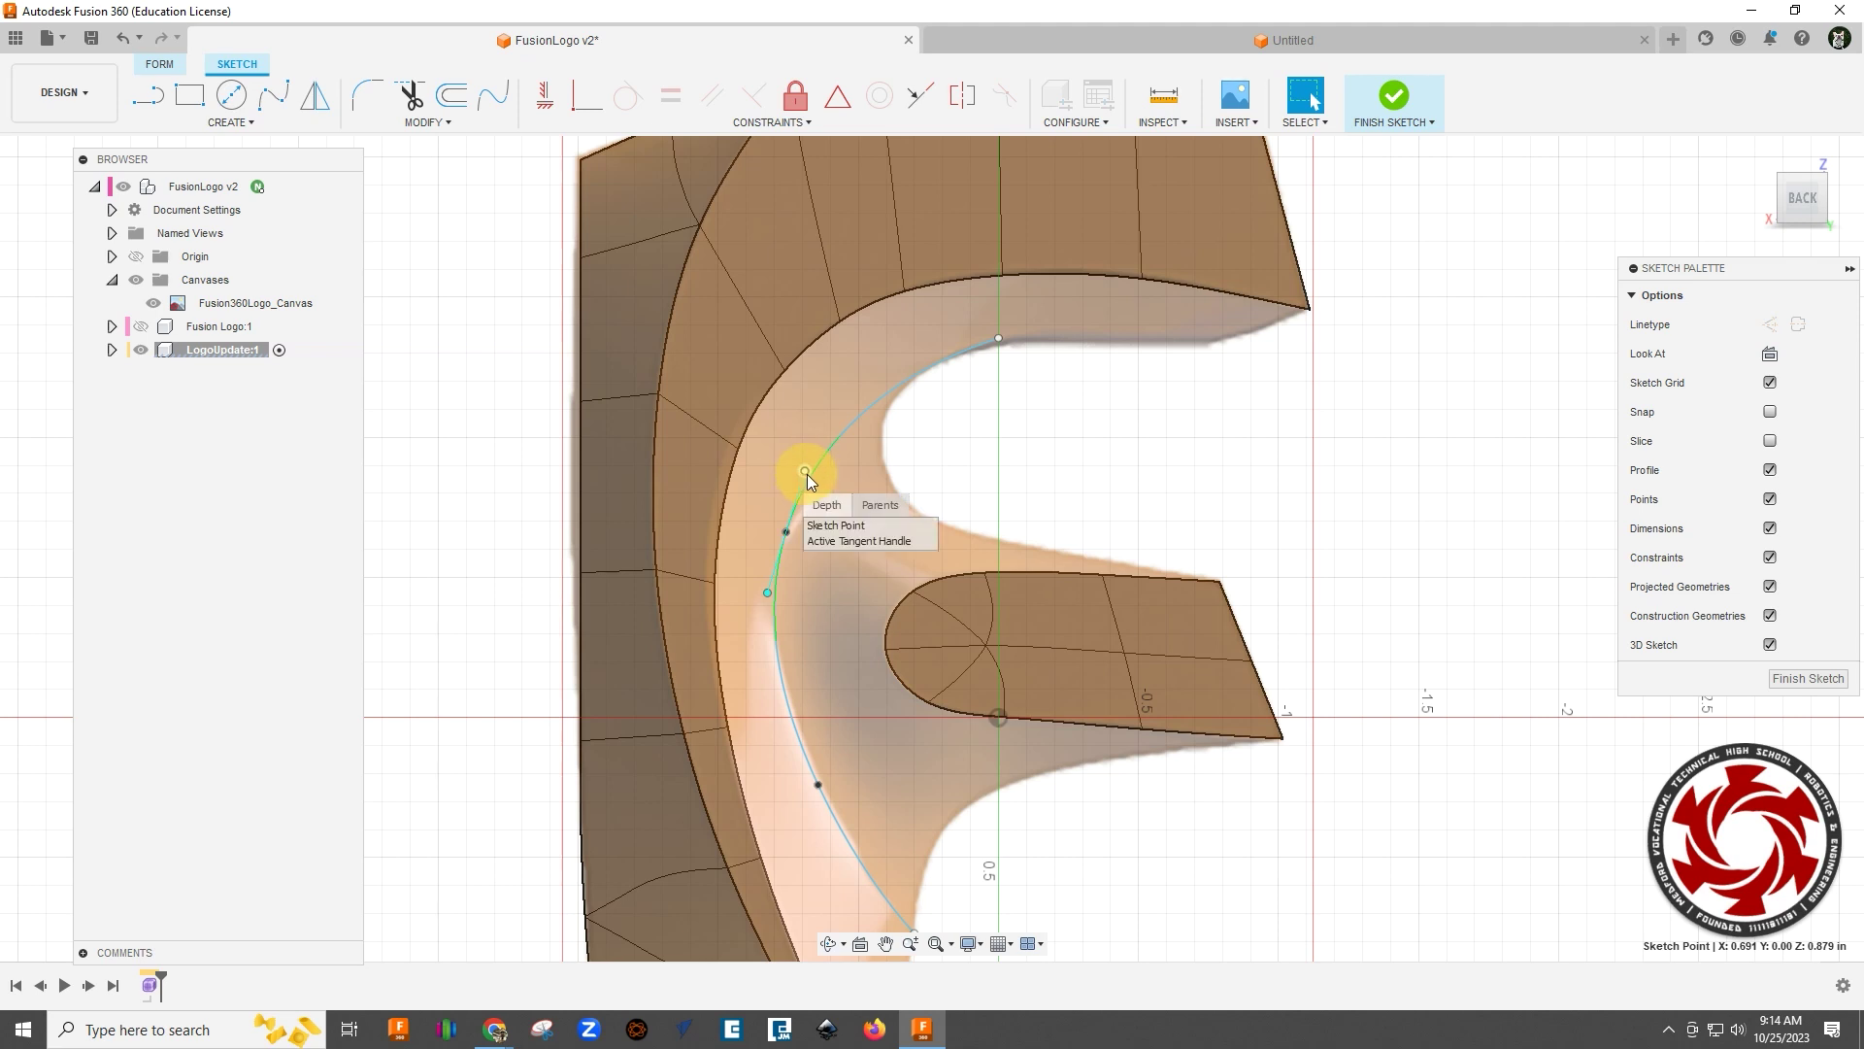
pyautogui.moveTo(809, 469); pyautogui.dragTo(804, 481)
pyautogui.click(927, 400)
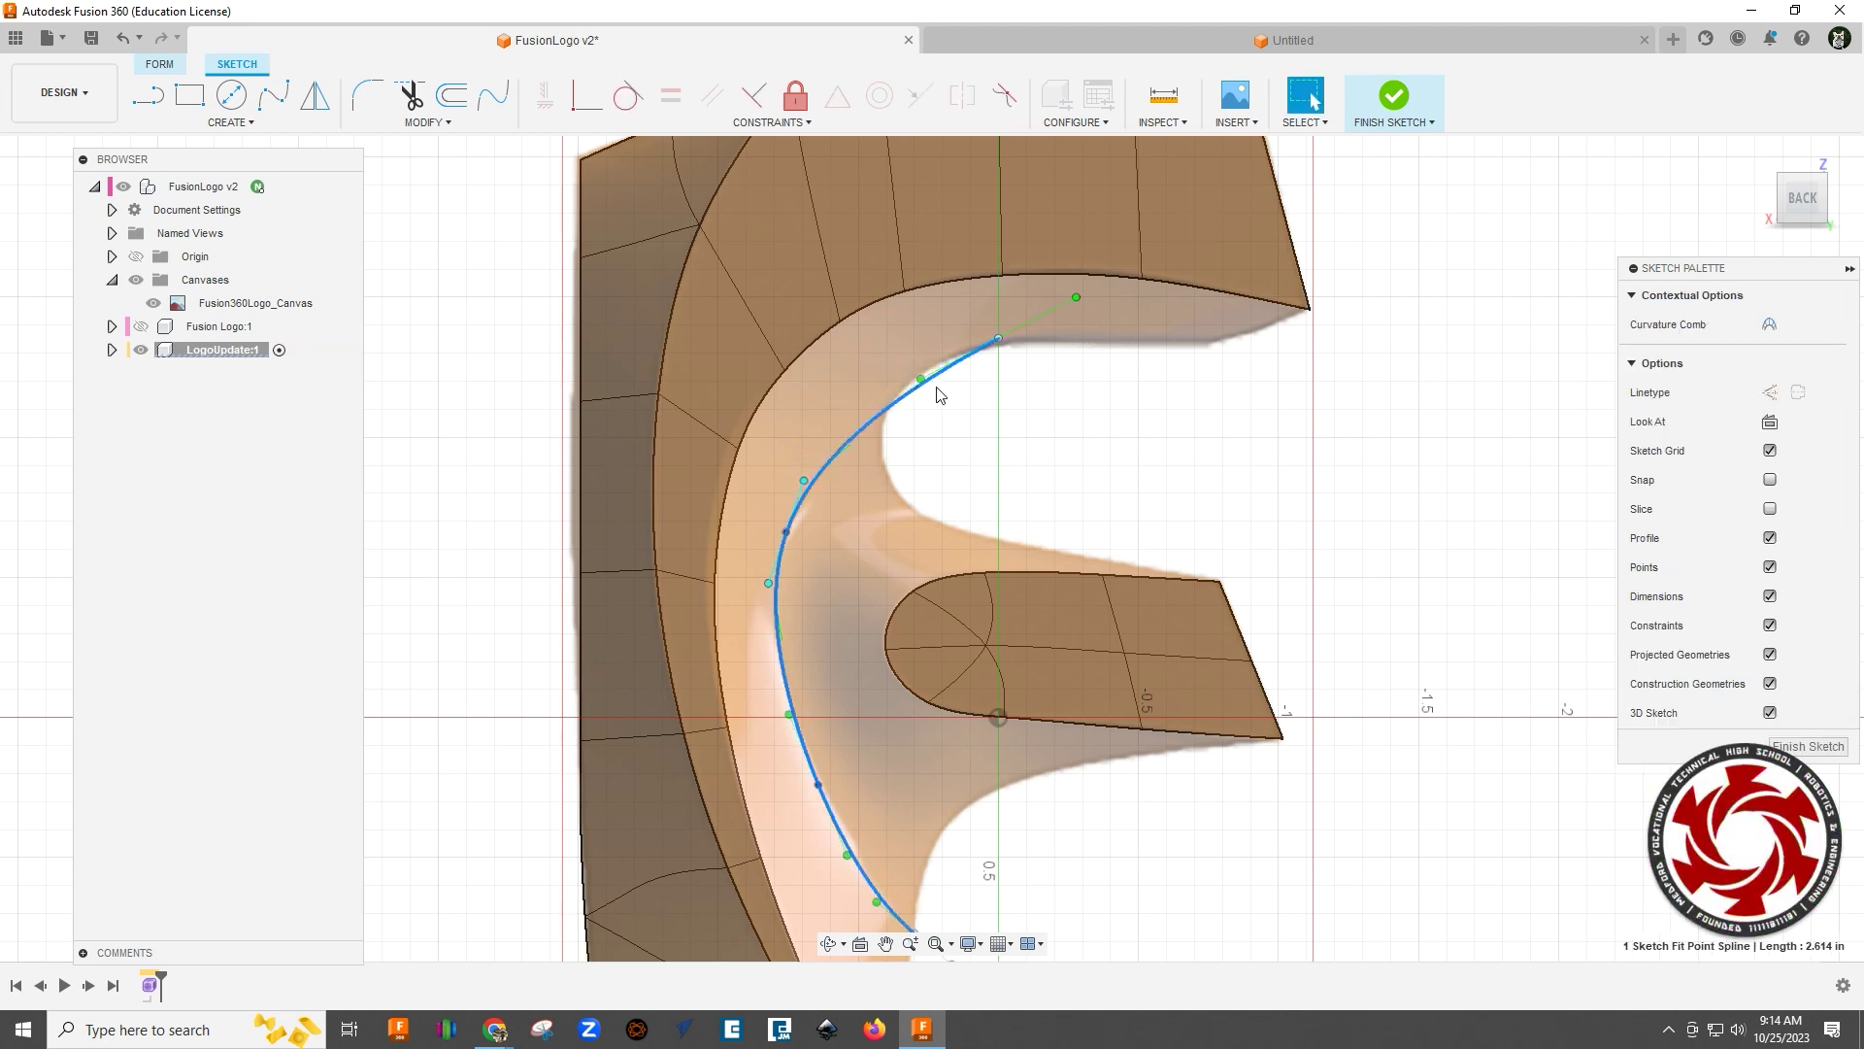
pyautogui.moveTo(916, 380); pyautogui.dragTo(915, 363)
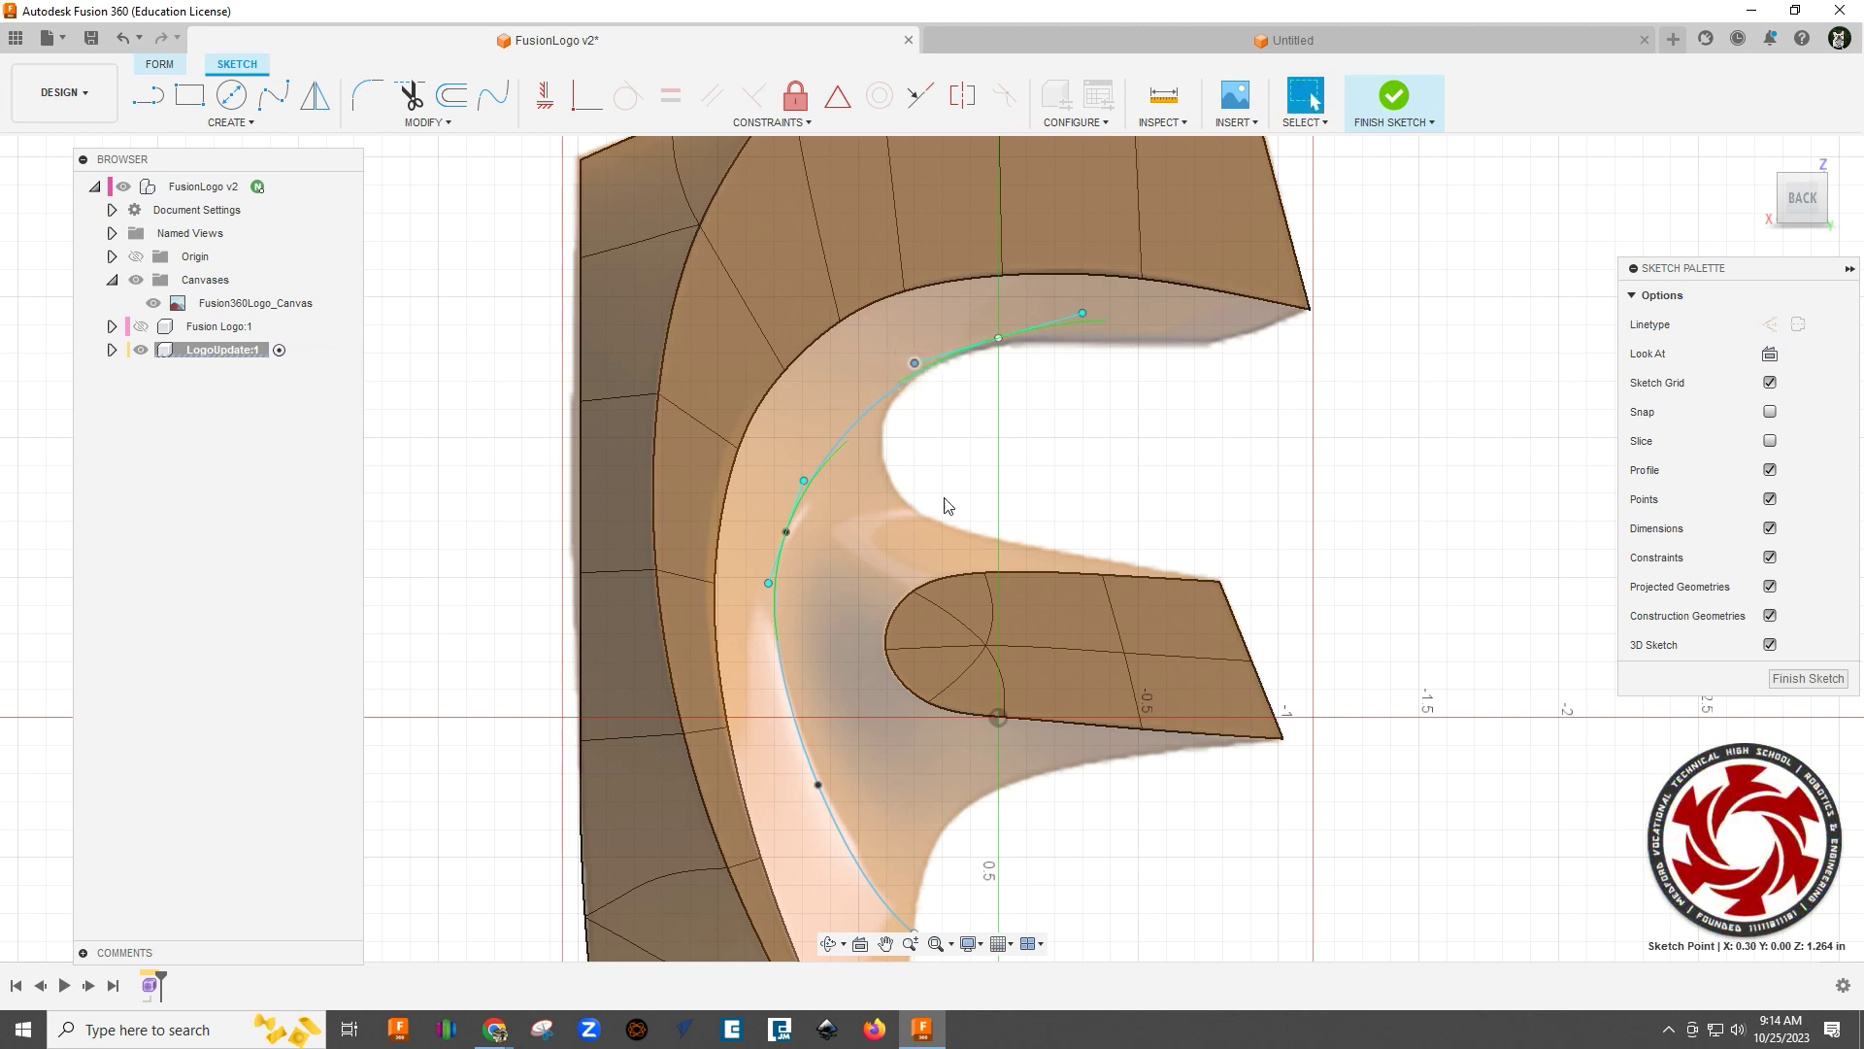
# Step: Move the spline's second fit point to about X 0.765 in, Z 0.675 in to refine the curve over the canvas
pyautogui.scroll(-2, 1021, 496)
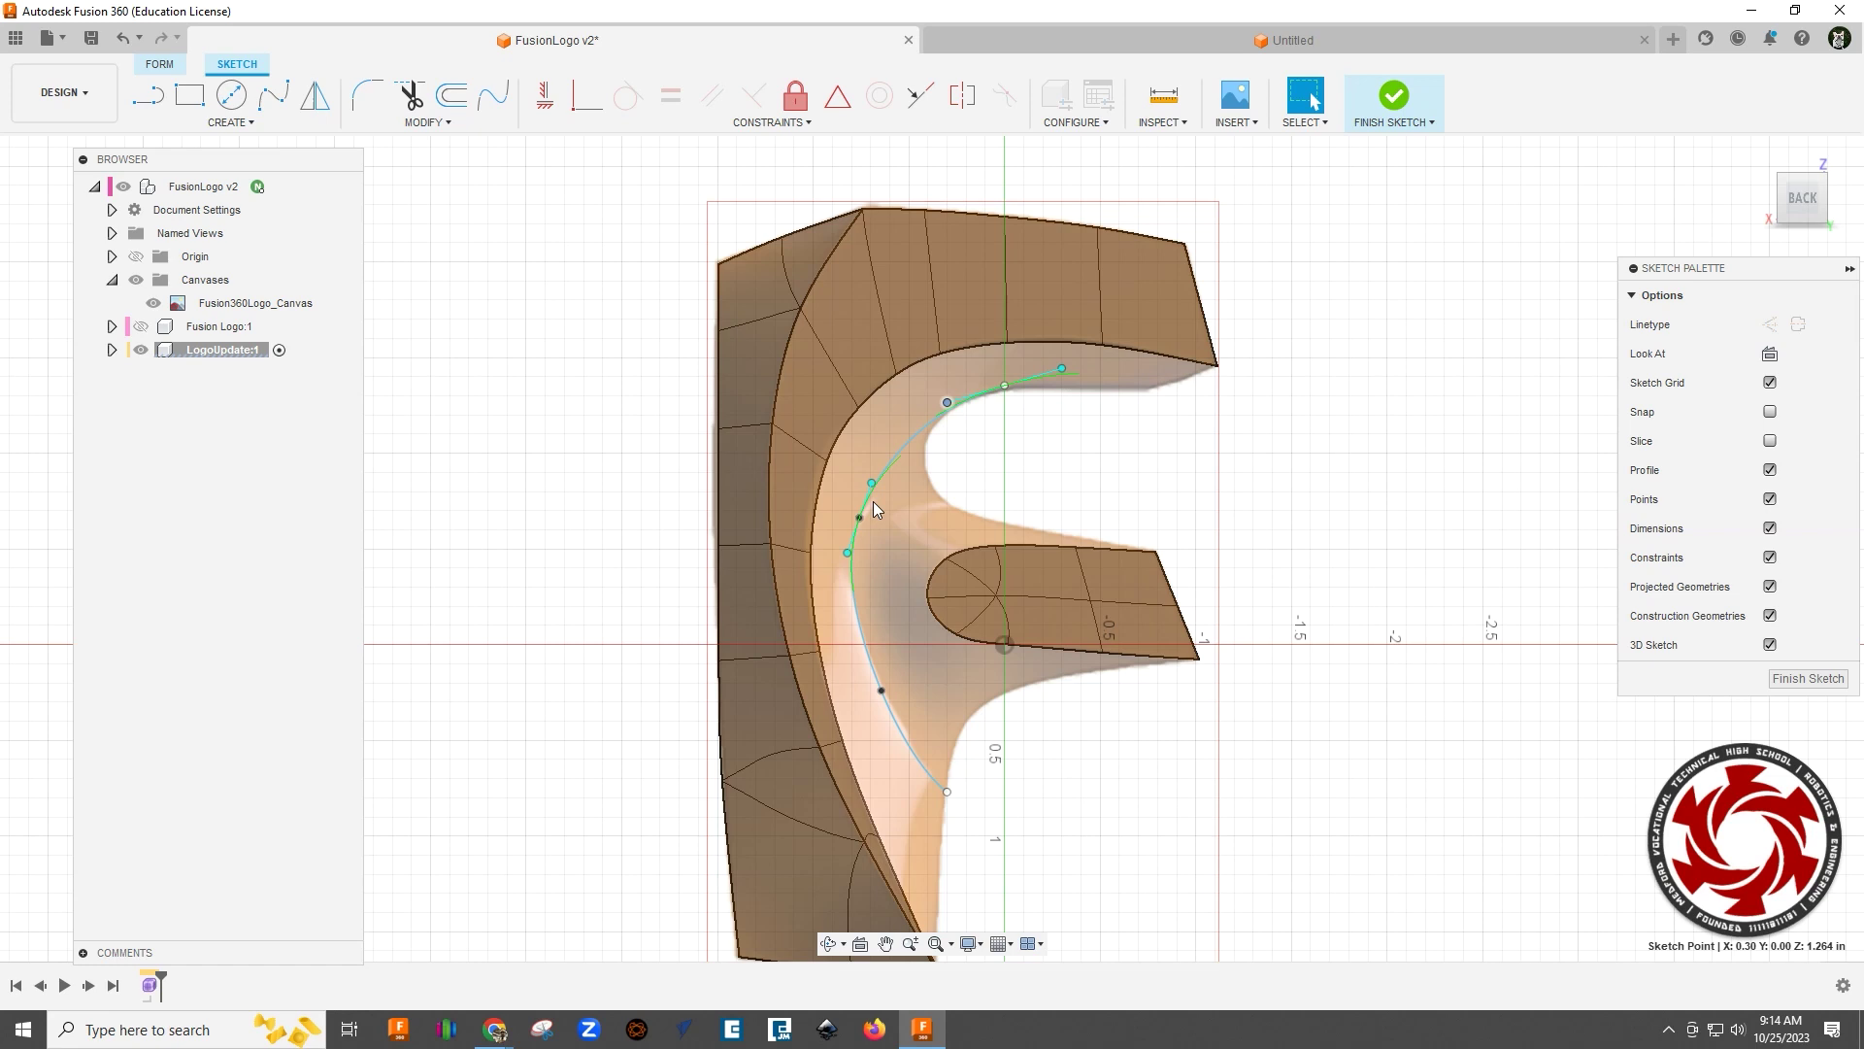
pyautogui.scroll(4, 900, 540)
pyautogui.click(816, 491)
pyautogui.moveTo(817, 492)
pyautogui.mouseDown()
pyautogui.moveTo(828, 474)
pyautogui.moveTo(813, 486)
pyautogui.mouseUp()
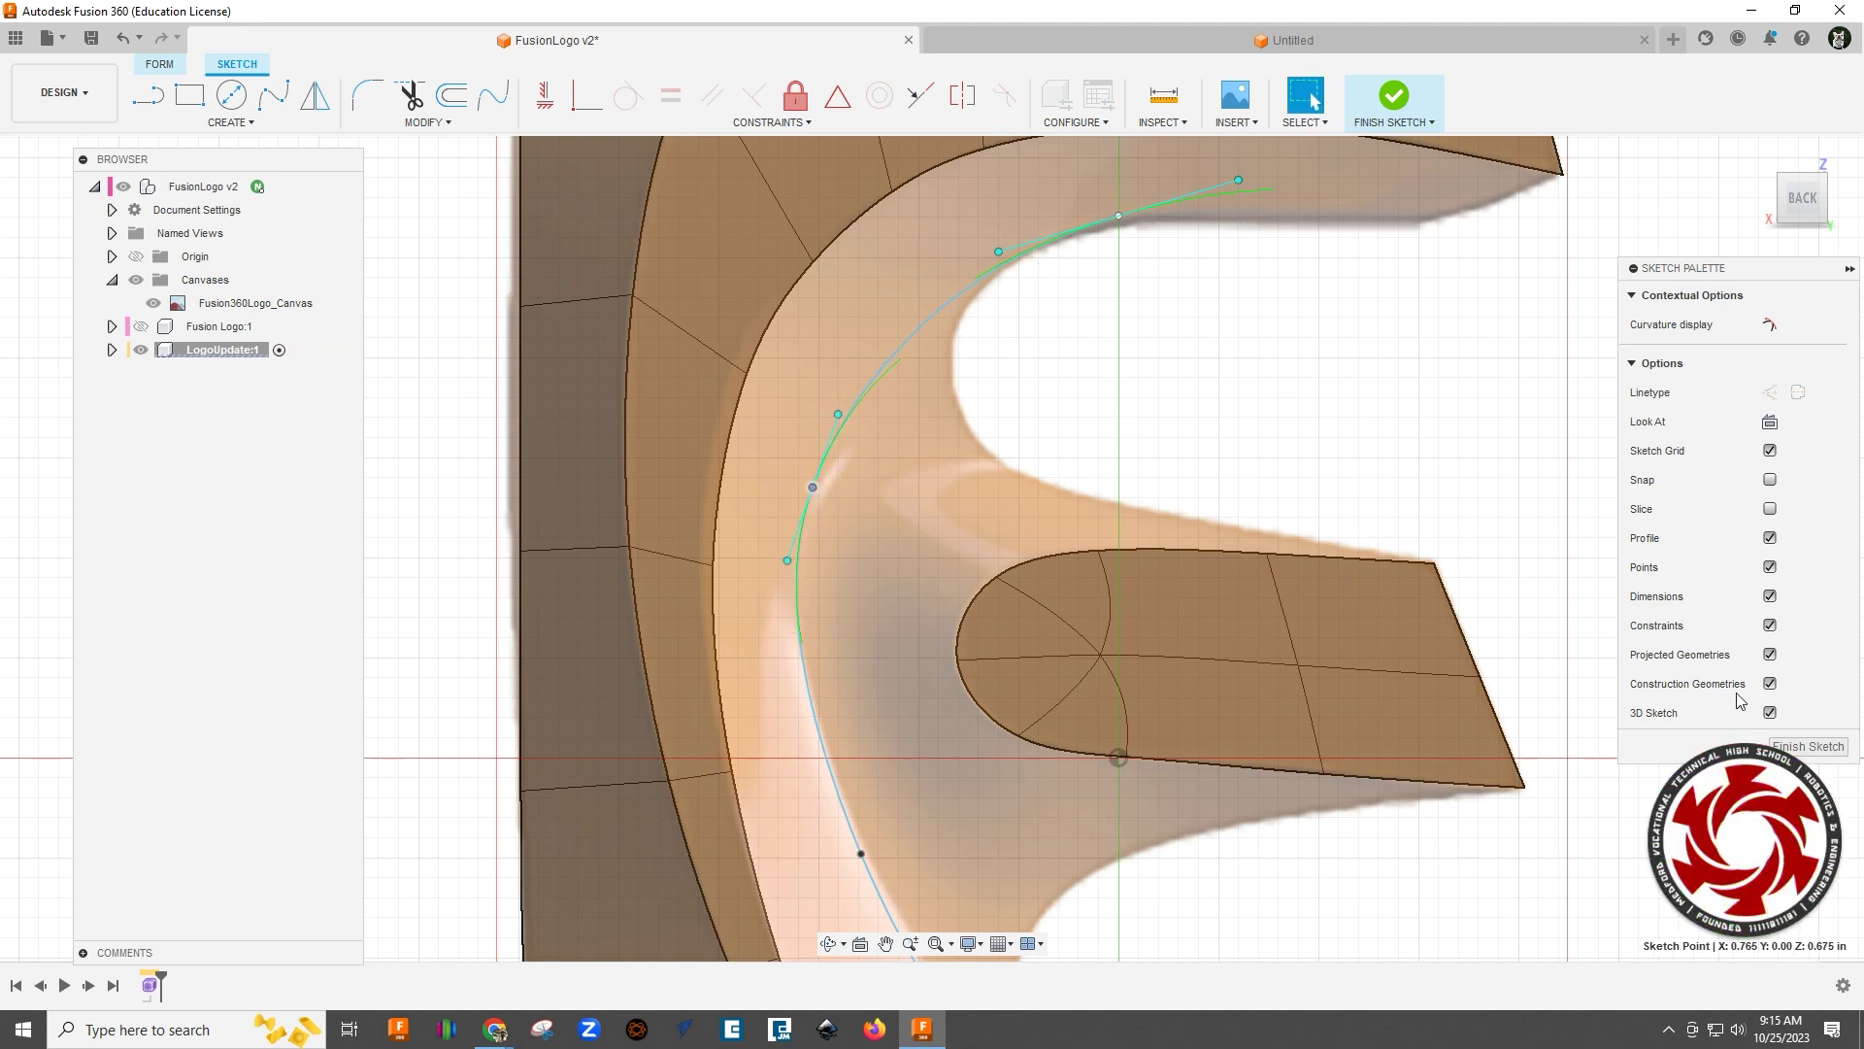
pyautogui.scroll(-5, 864, 527)
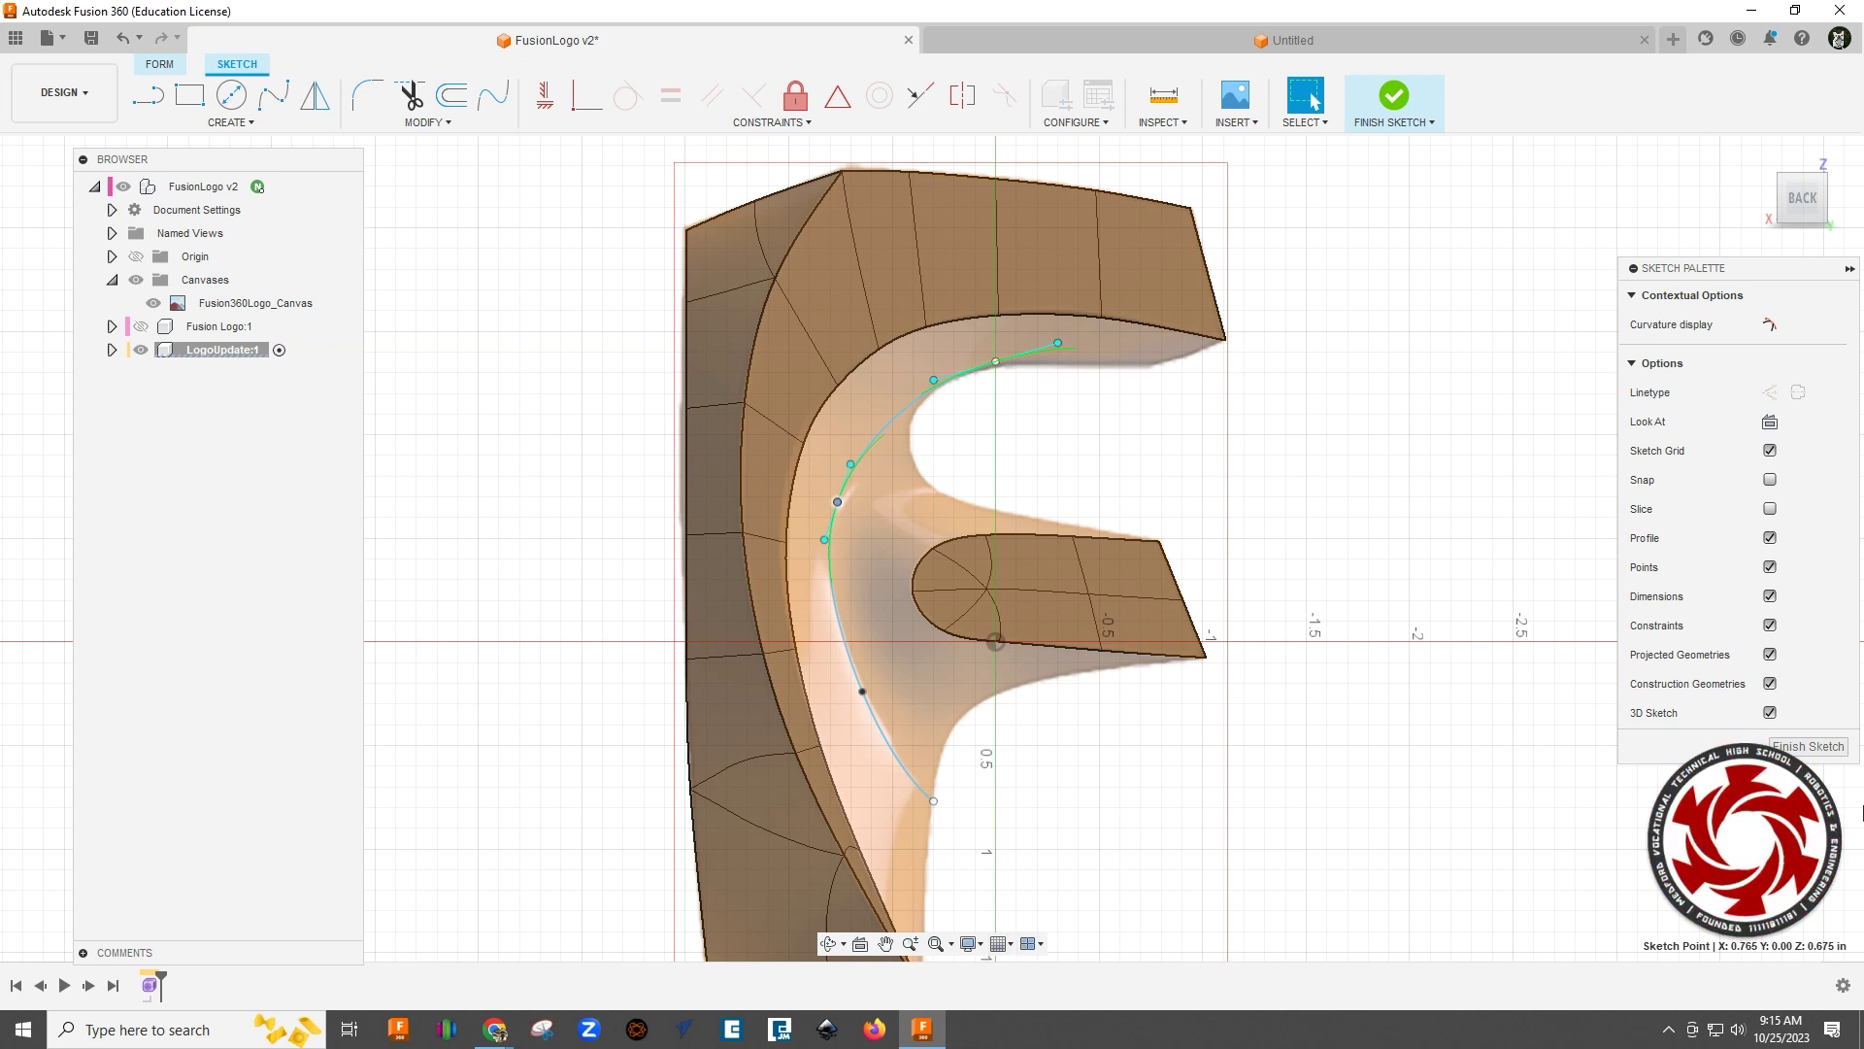
# Step: Finish the guide spline sketch and return to the form
pyautogui.click(1821, 750)
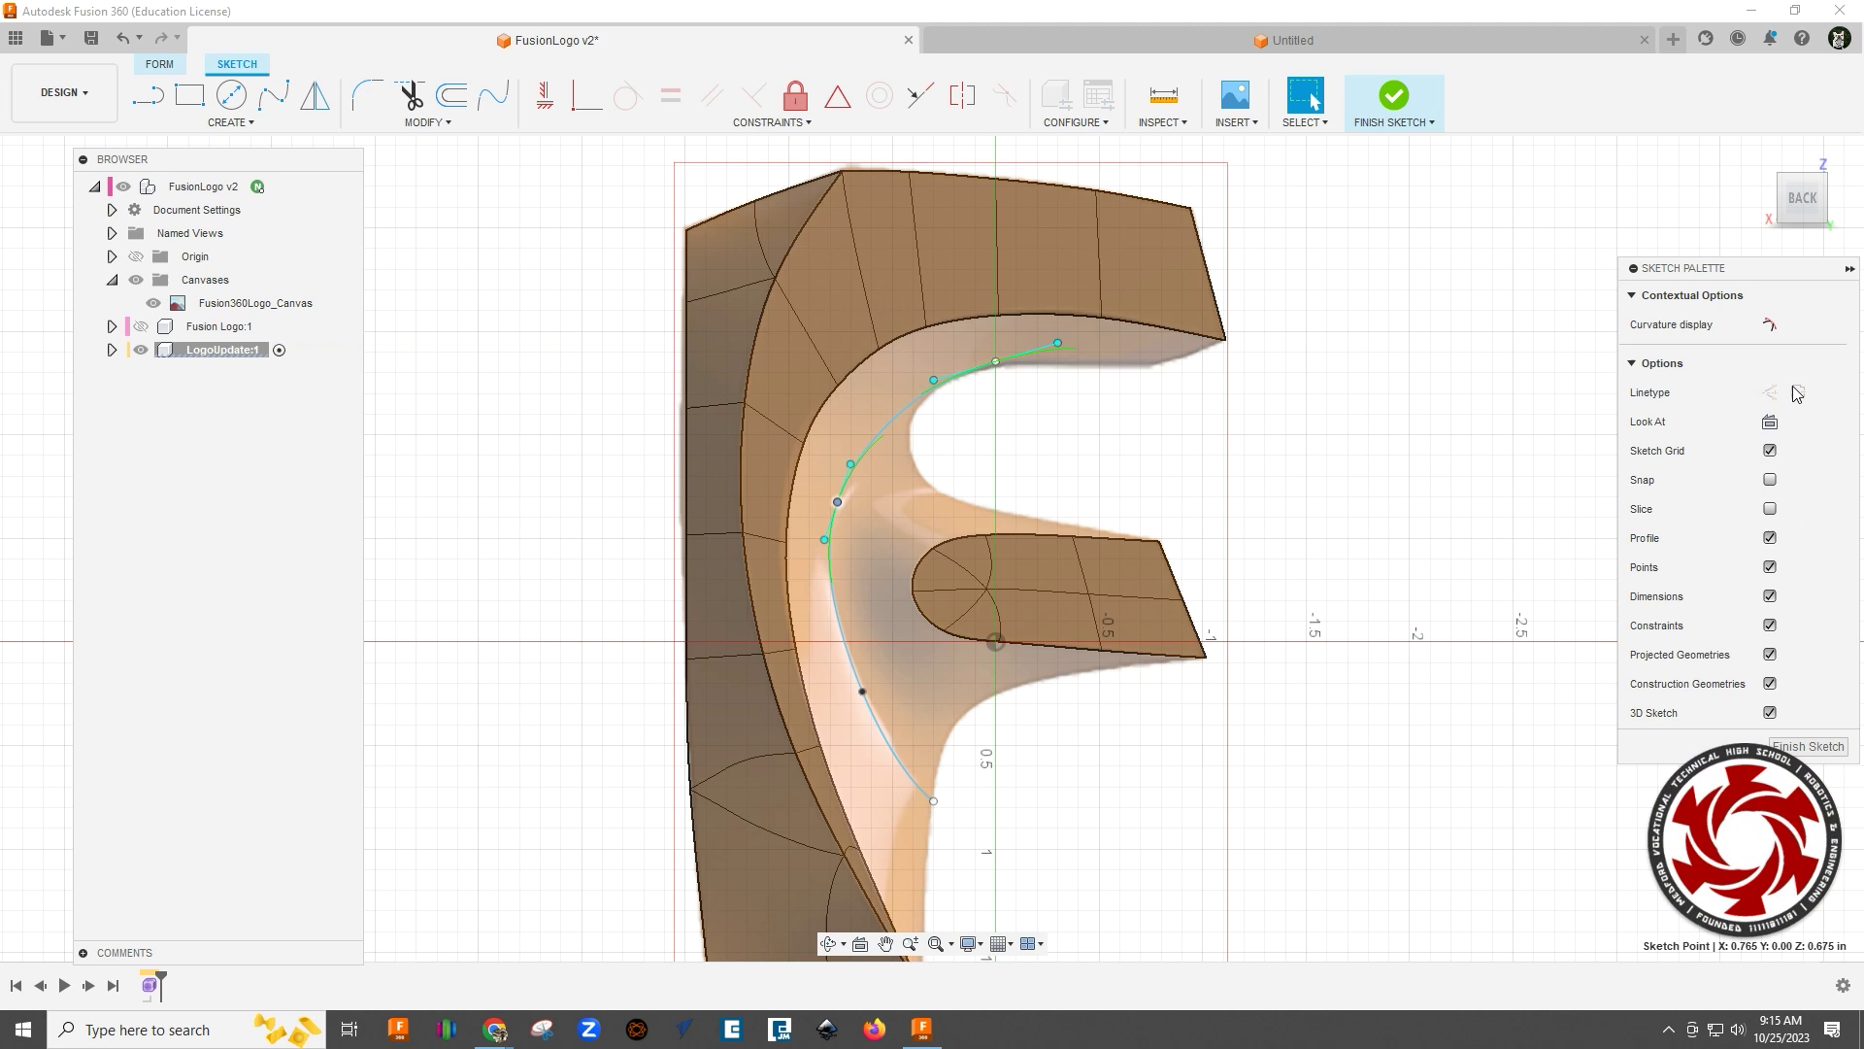
pyautogui.moveTo(1806, 282); pyautogui.dragTo(1751, 219)
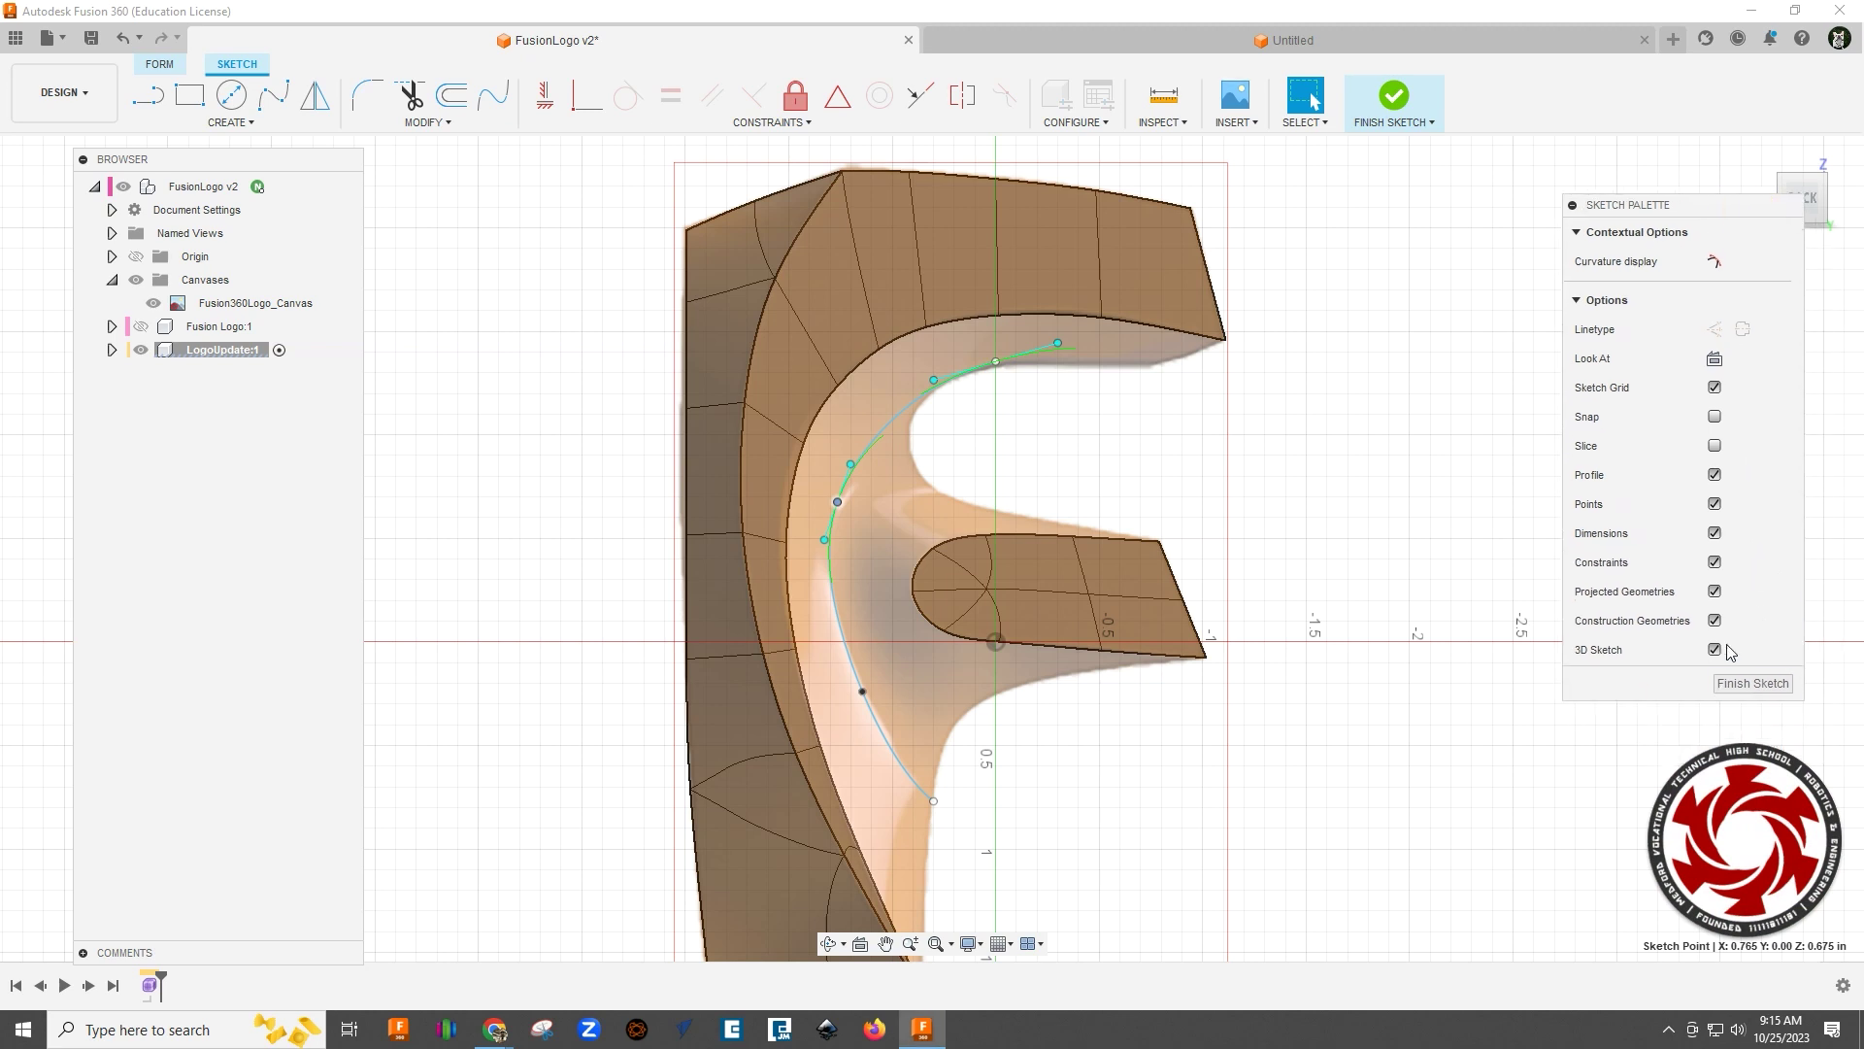
pyautogui.click(1769, 685)
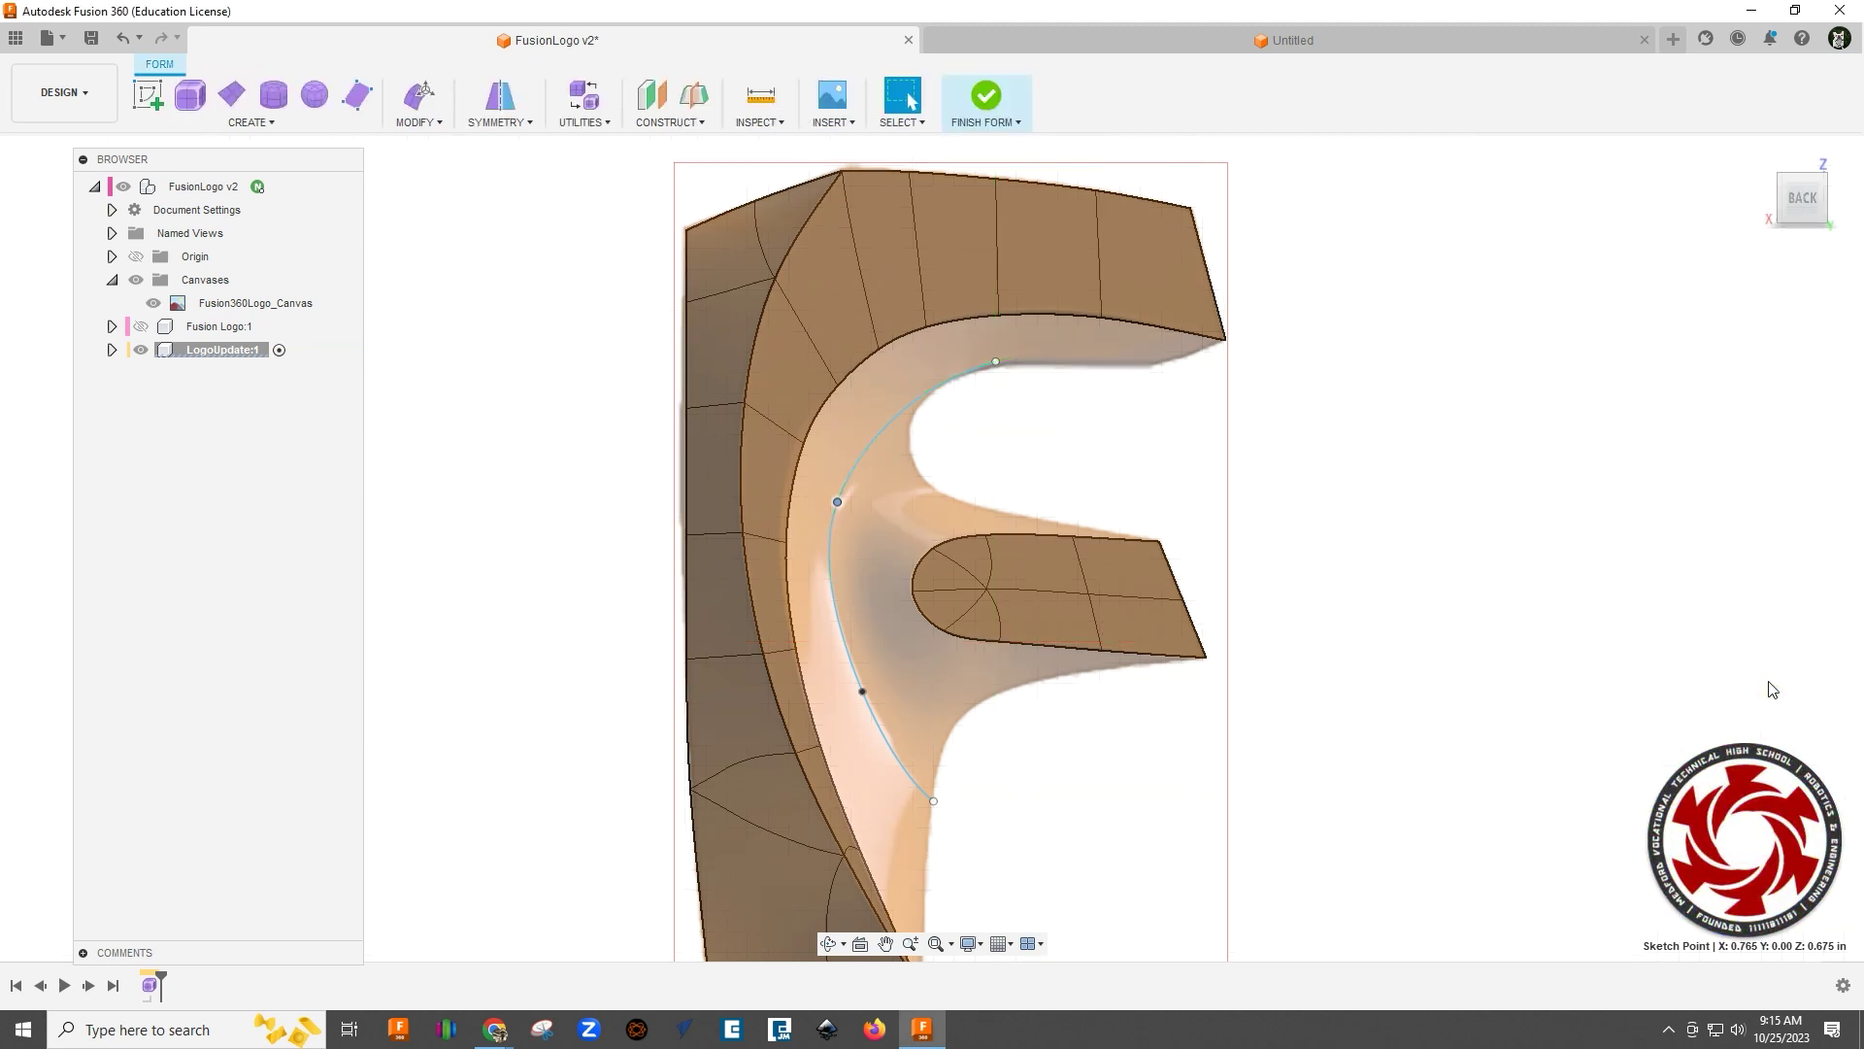
# Step: Create a four-sided face on the canvas plane, from the upper half of the middle arm's rounded end to the guide spline
pyautogui.scroll(-5, 842, 557)
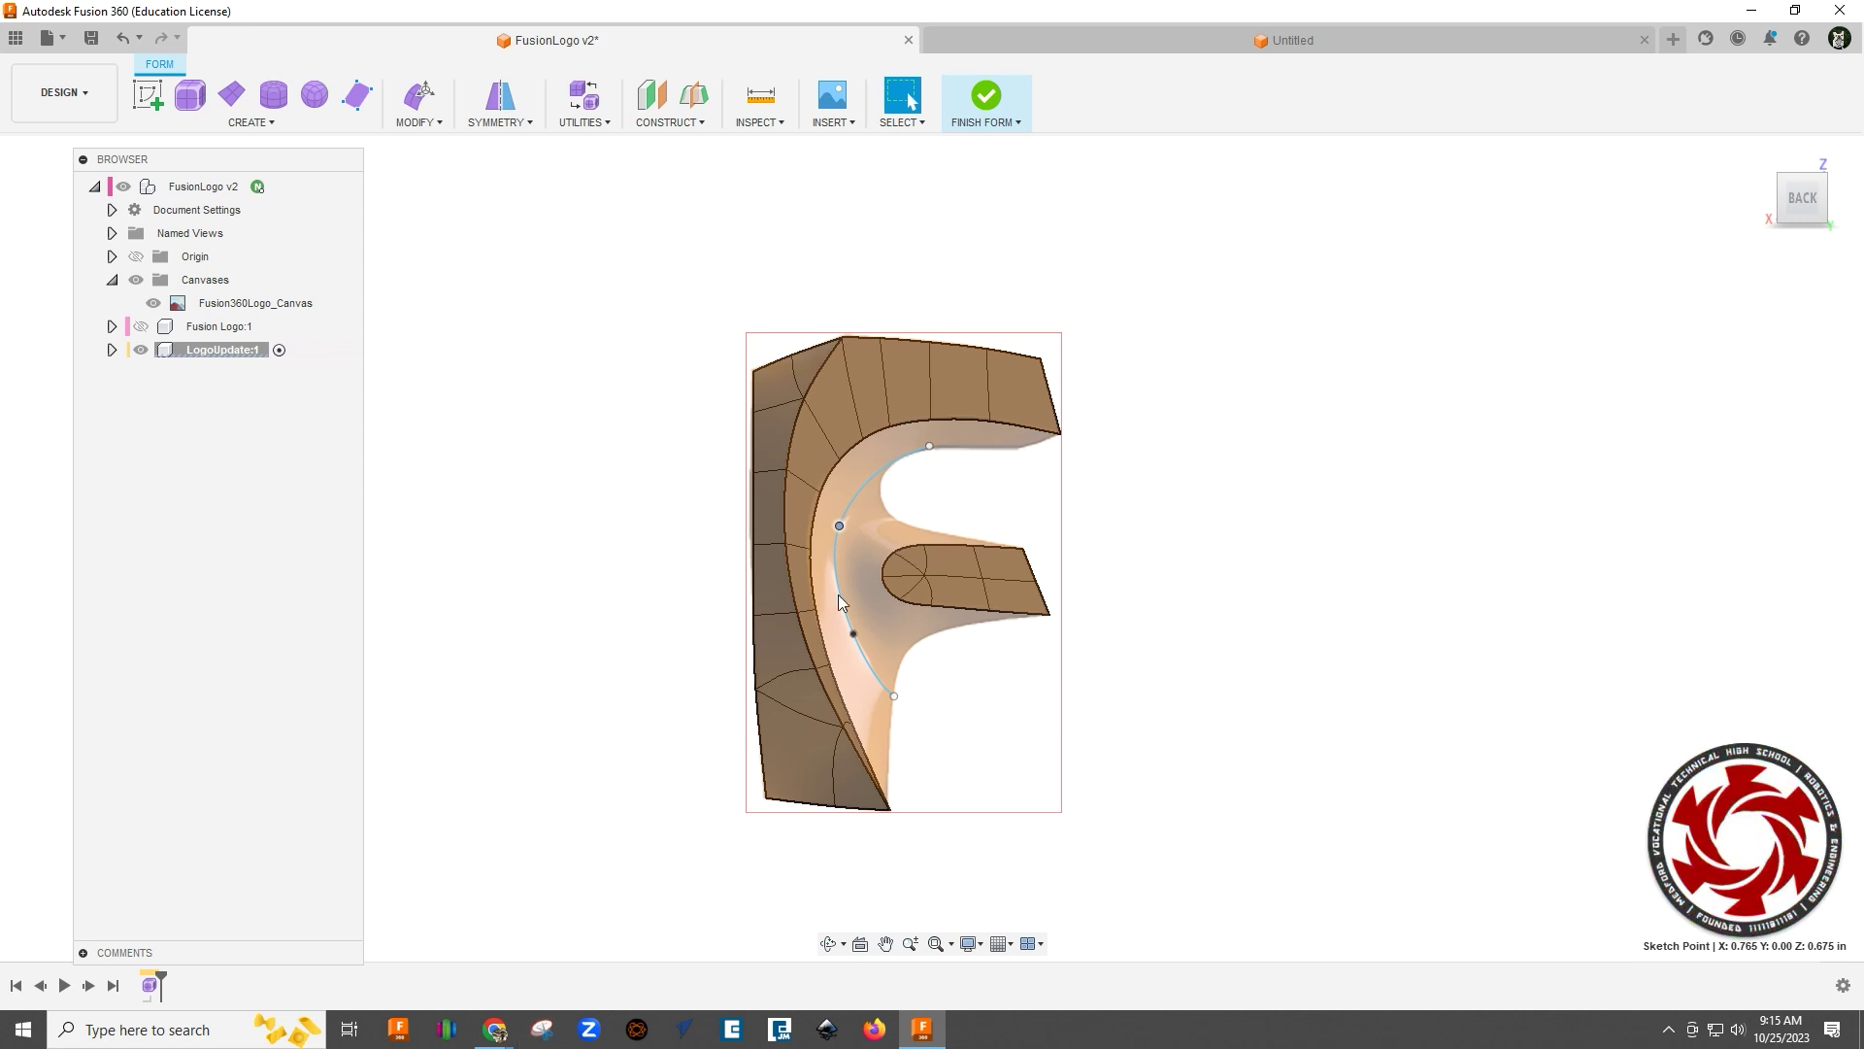
pyautogui.scroll(3, 941, 520)
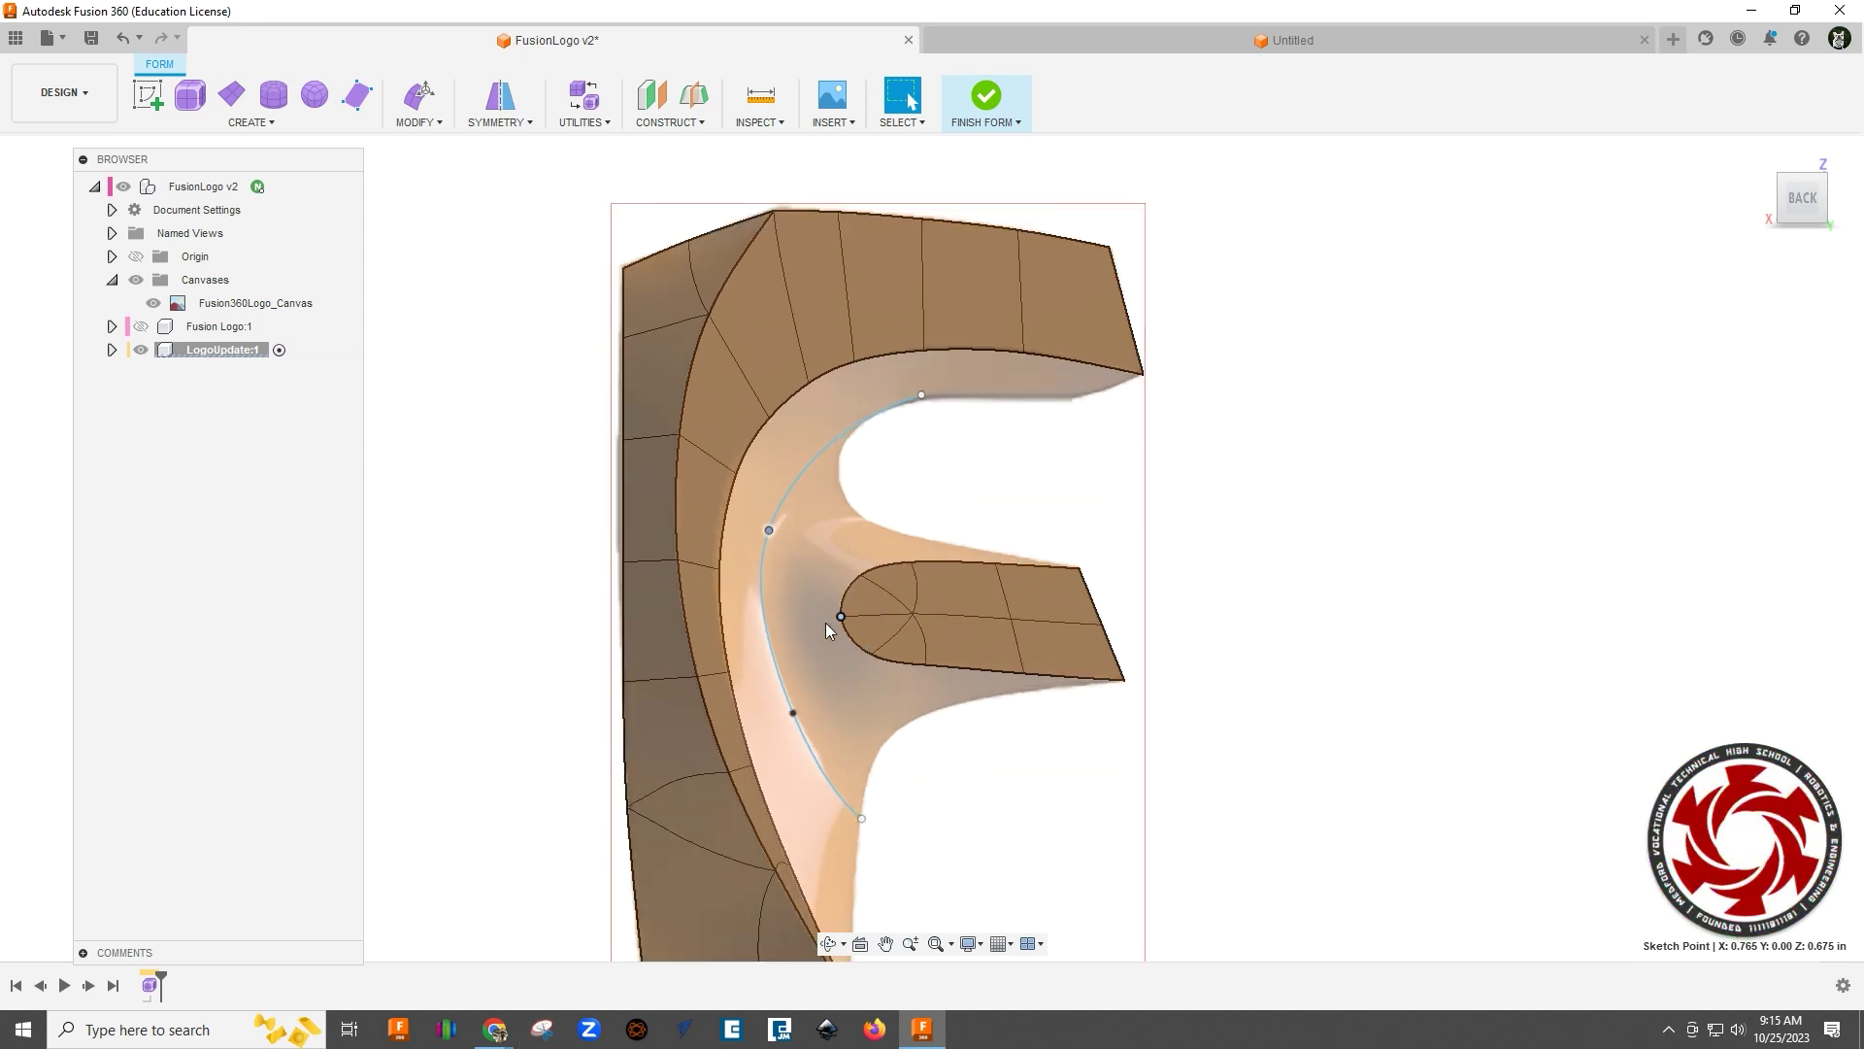
pyautogui.scroll(1, 841, 582)
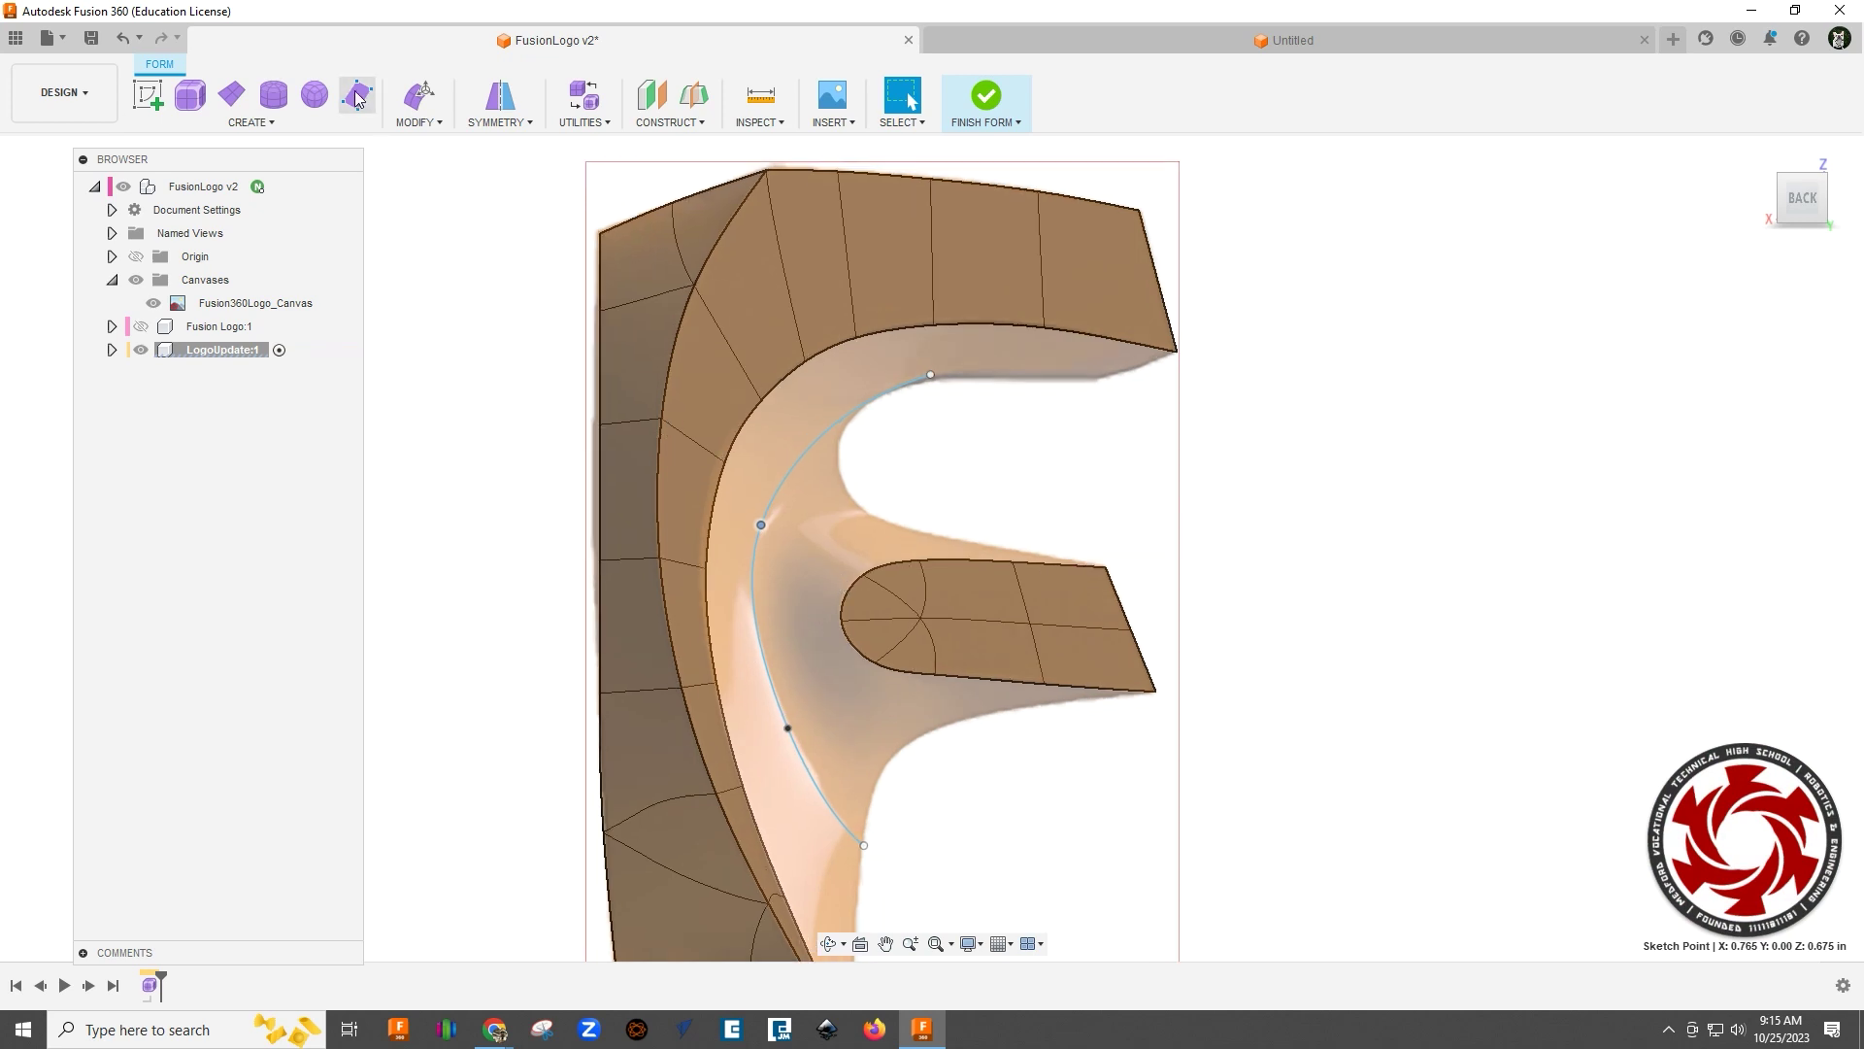
pyautogui.click(357, 94)
pyautogui.click(863, 604)
pyautogui.scroll(2, 860, 689)
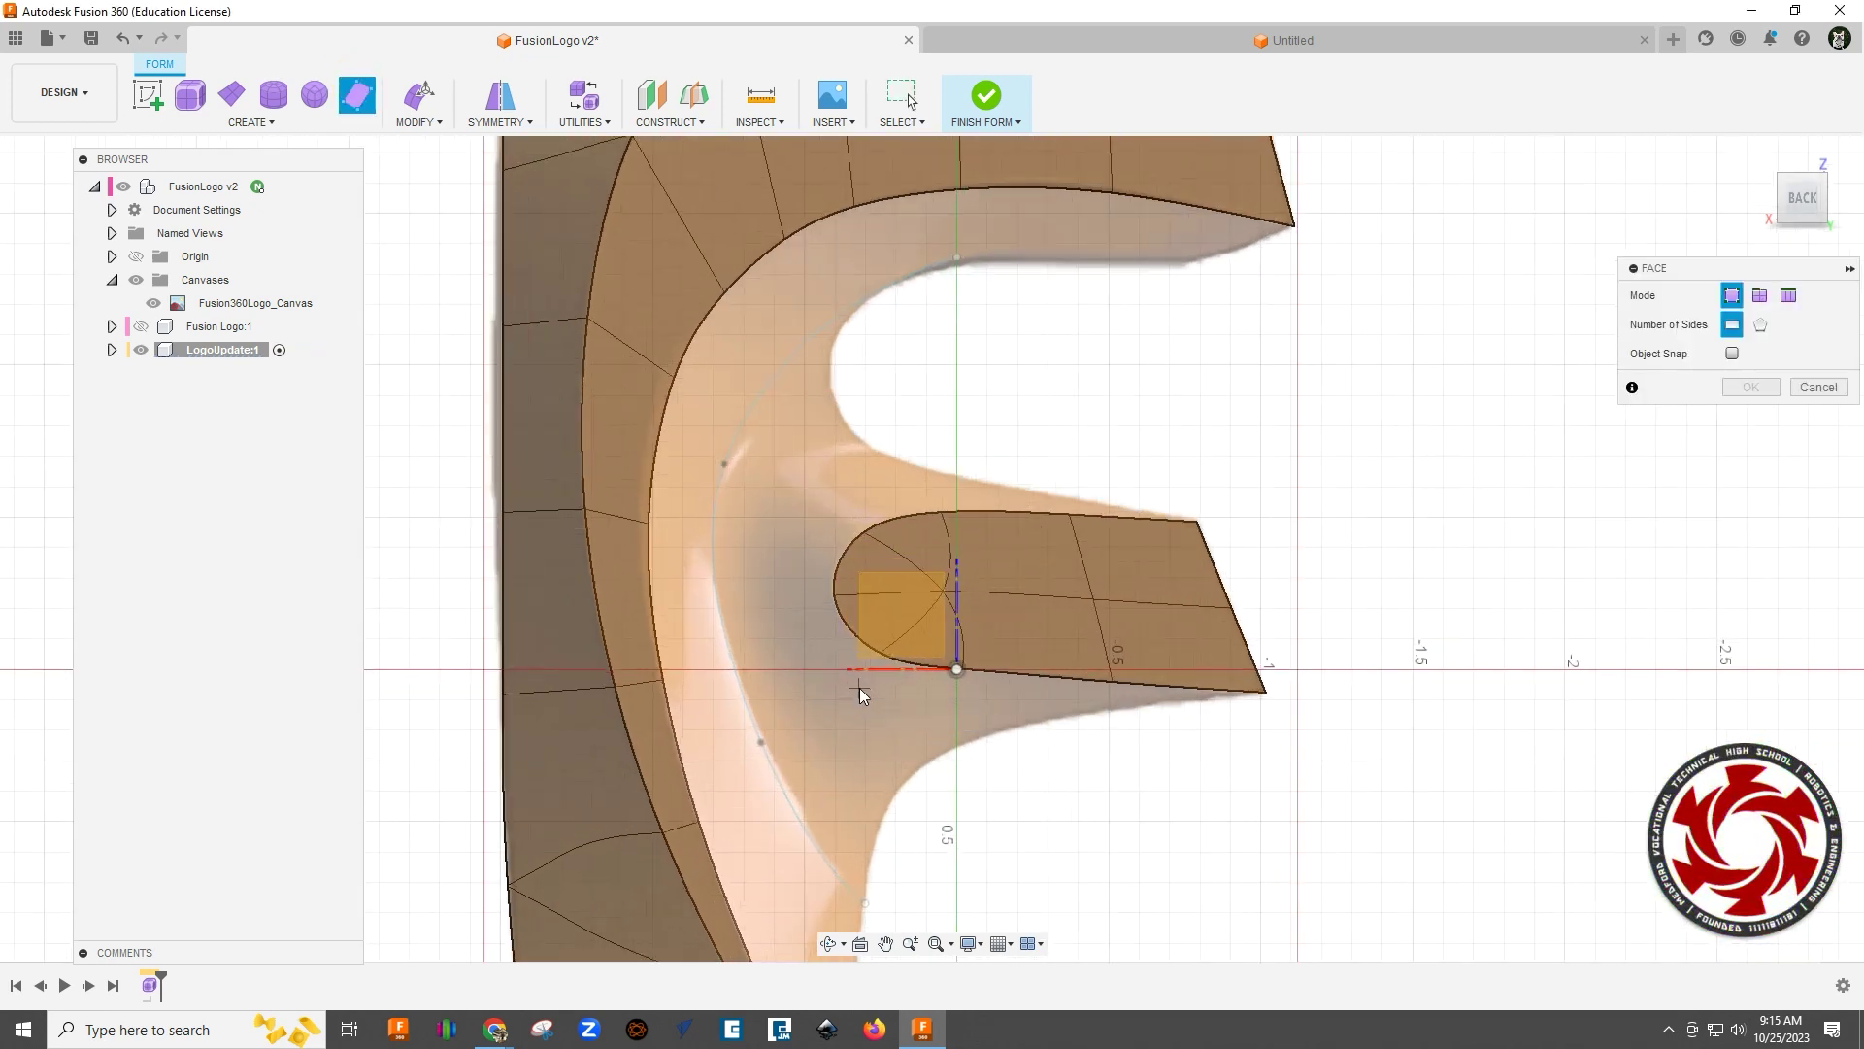
pyautogui.click(835, 596)
pyautogui.click(715, 595)
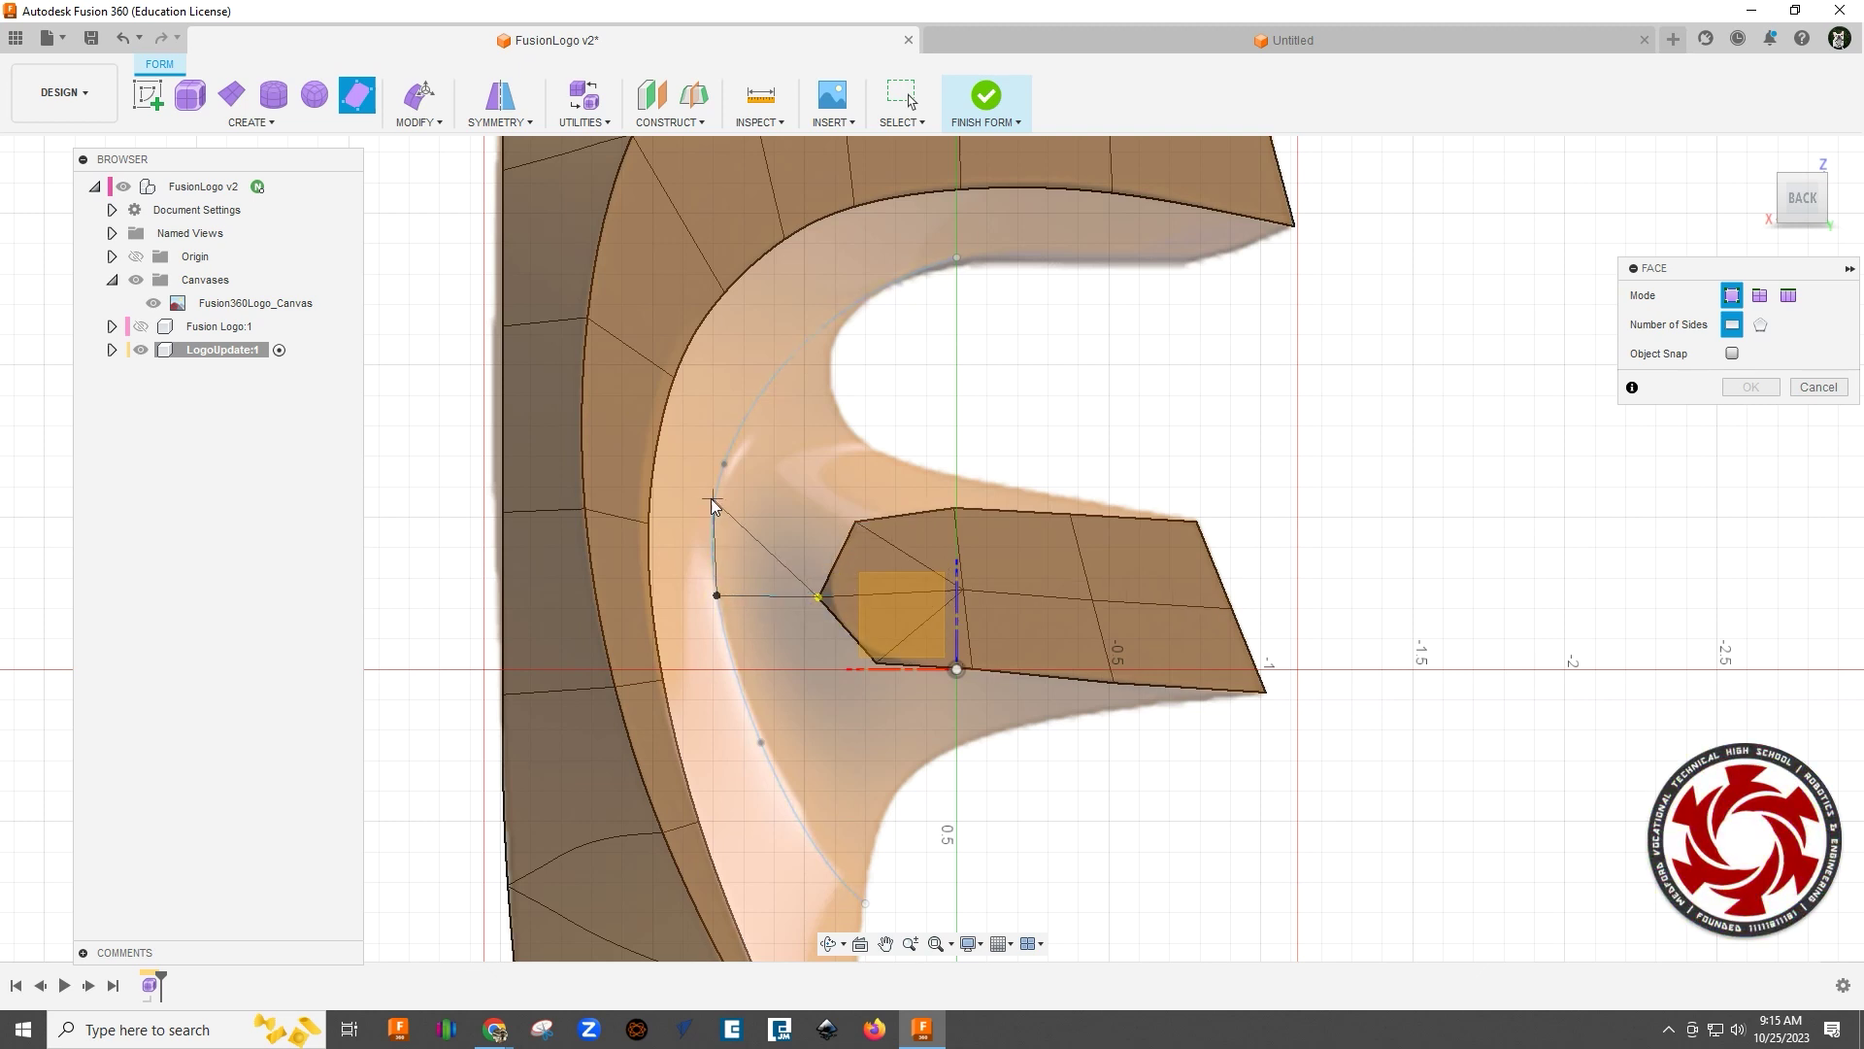
pyautogui.click(716, 480)
pyautogui.click(856, 521)
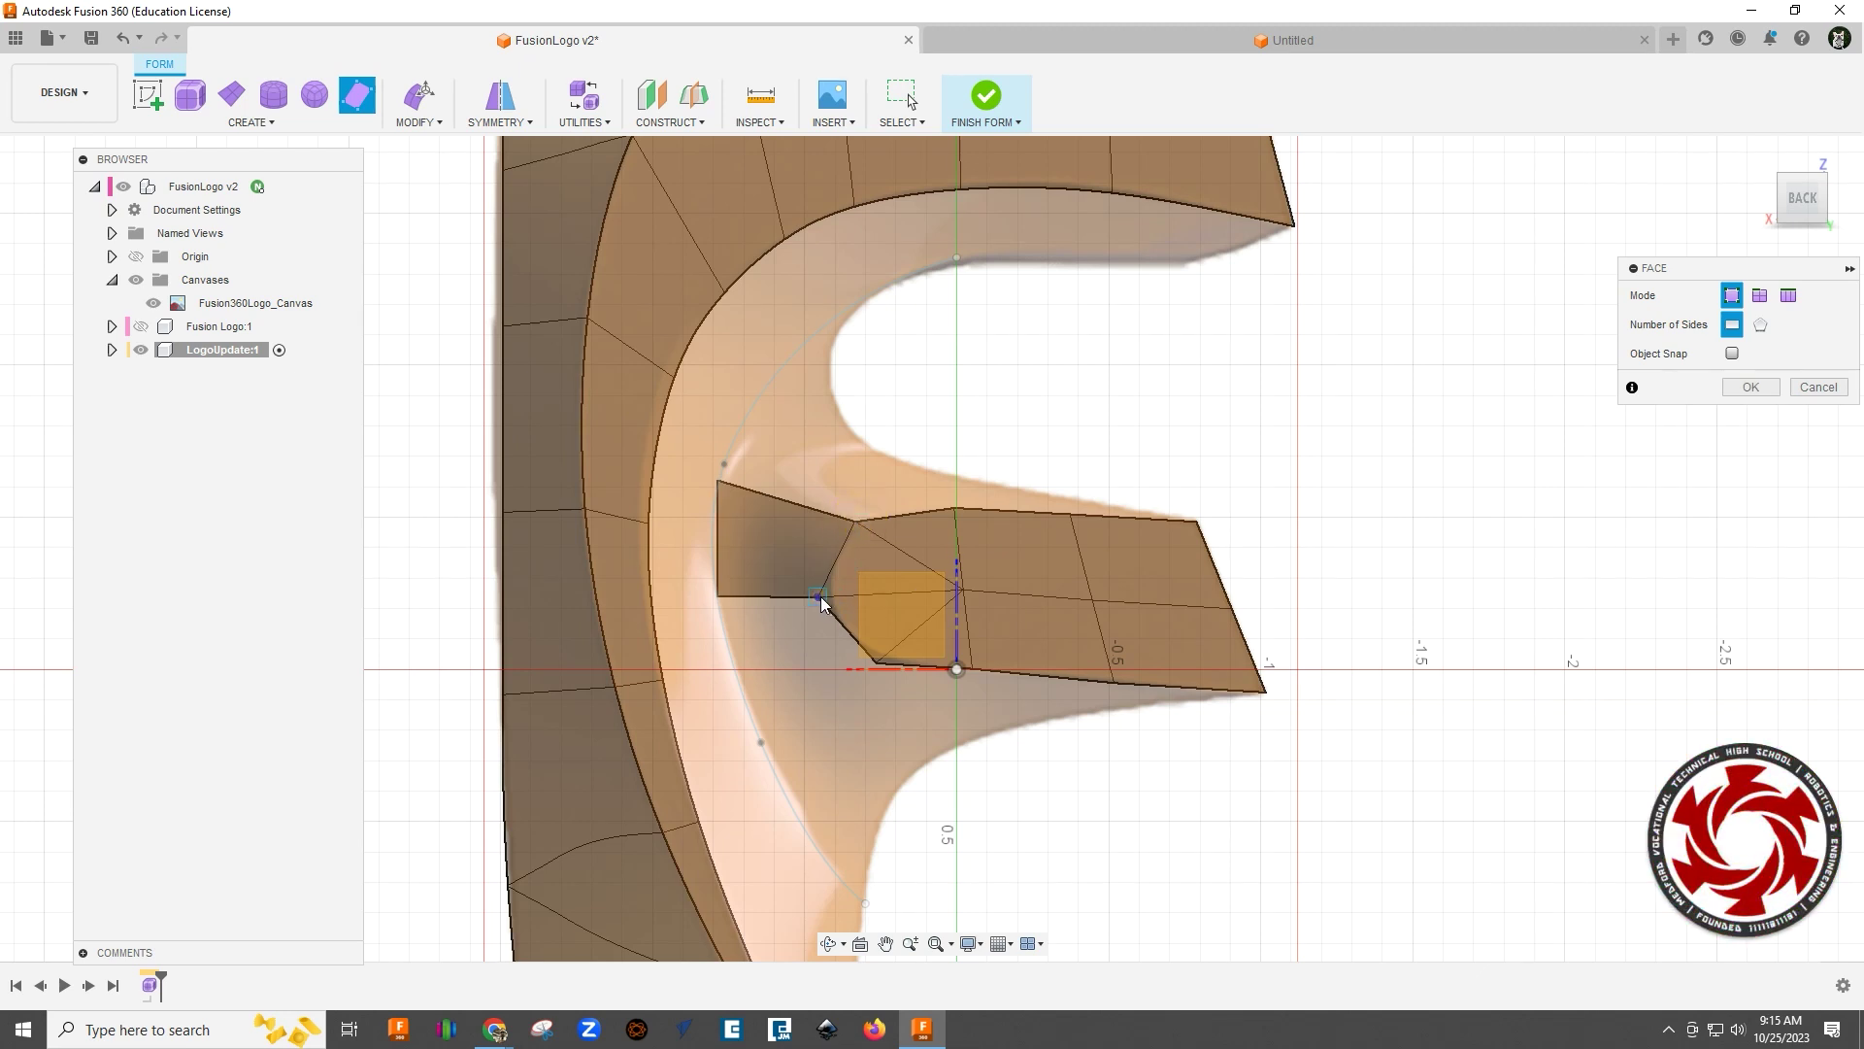
# Step: Add a second four-sided face between the lower half of the arm's rounded end and the guide spline
pyautogui.click(716, 595)
pyautogui.click(818, 596)
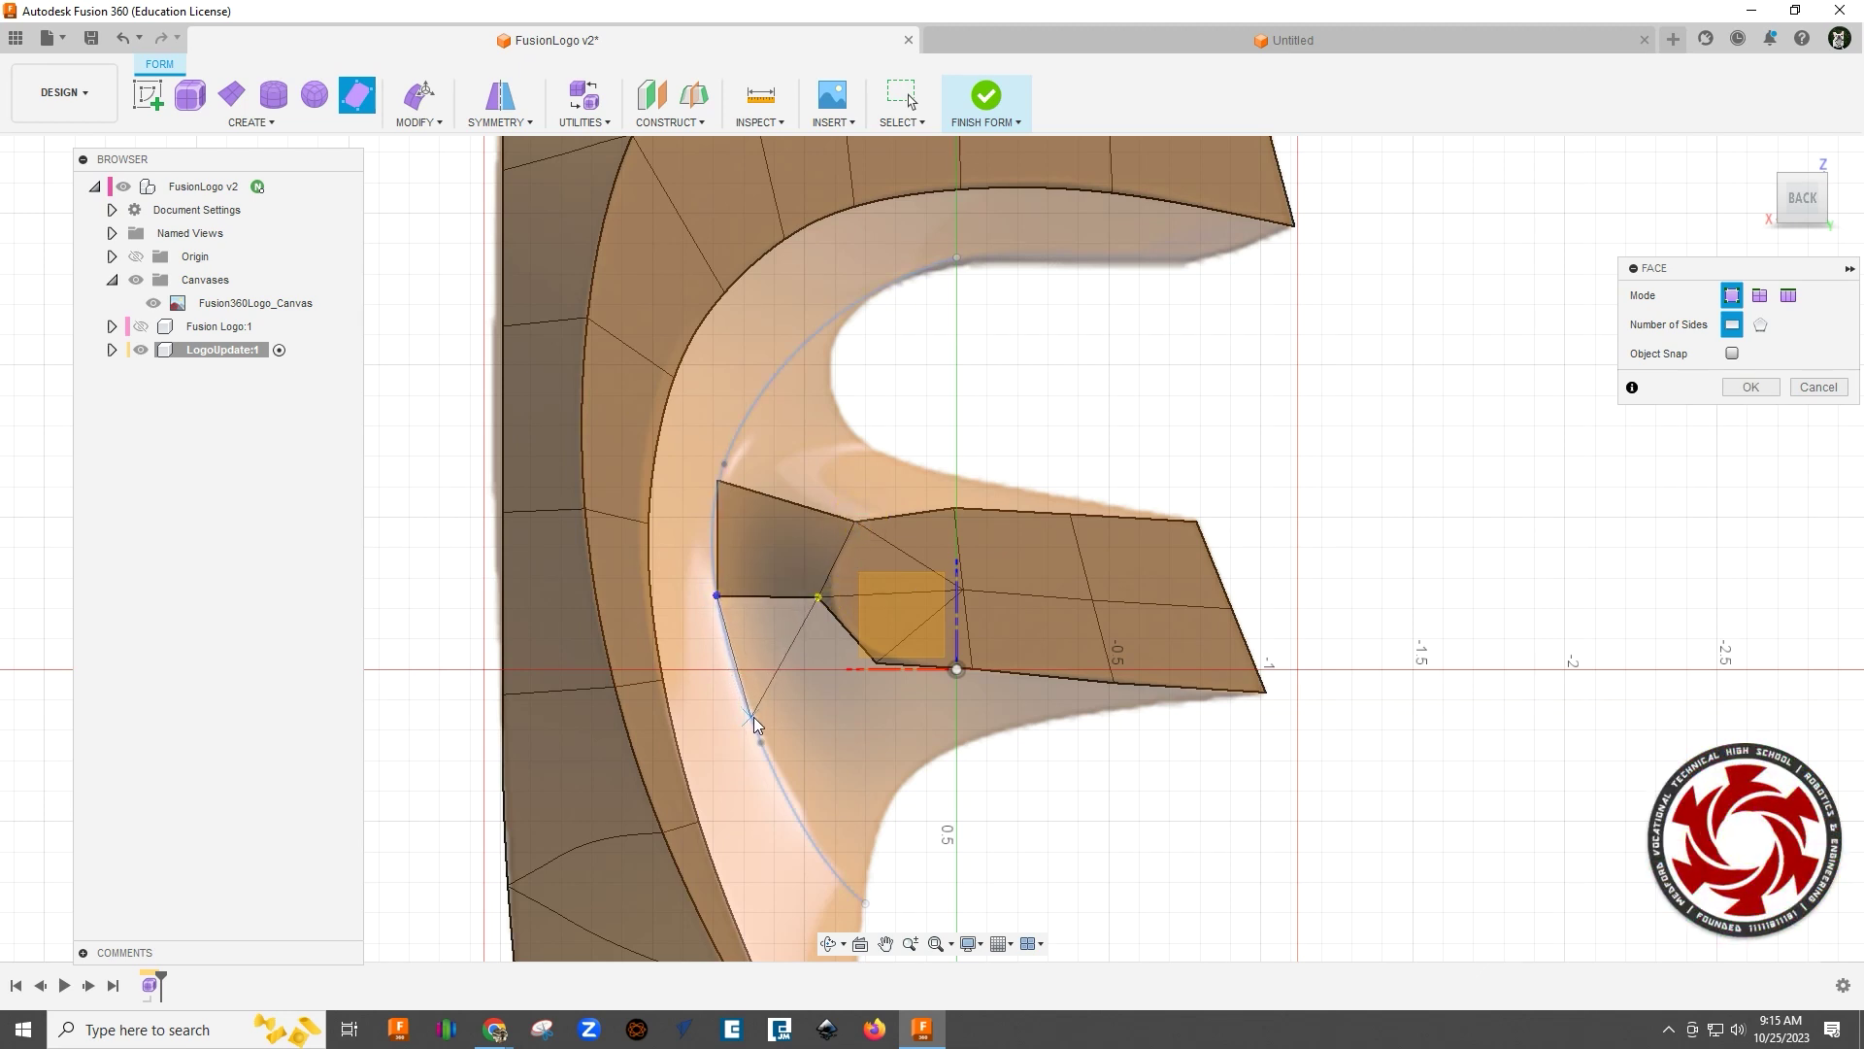
pyautogui.click(755, 721)
pyautogui.click(874, 664)
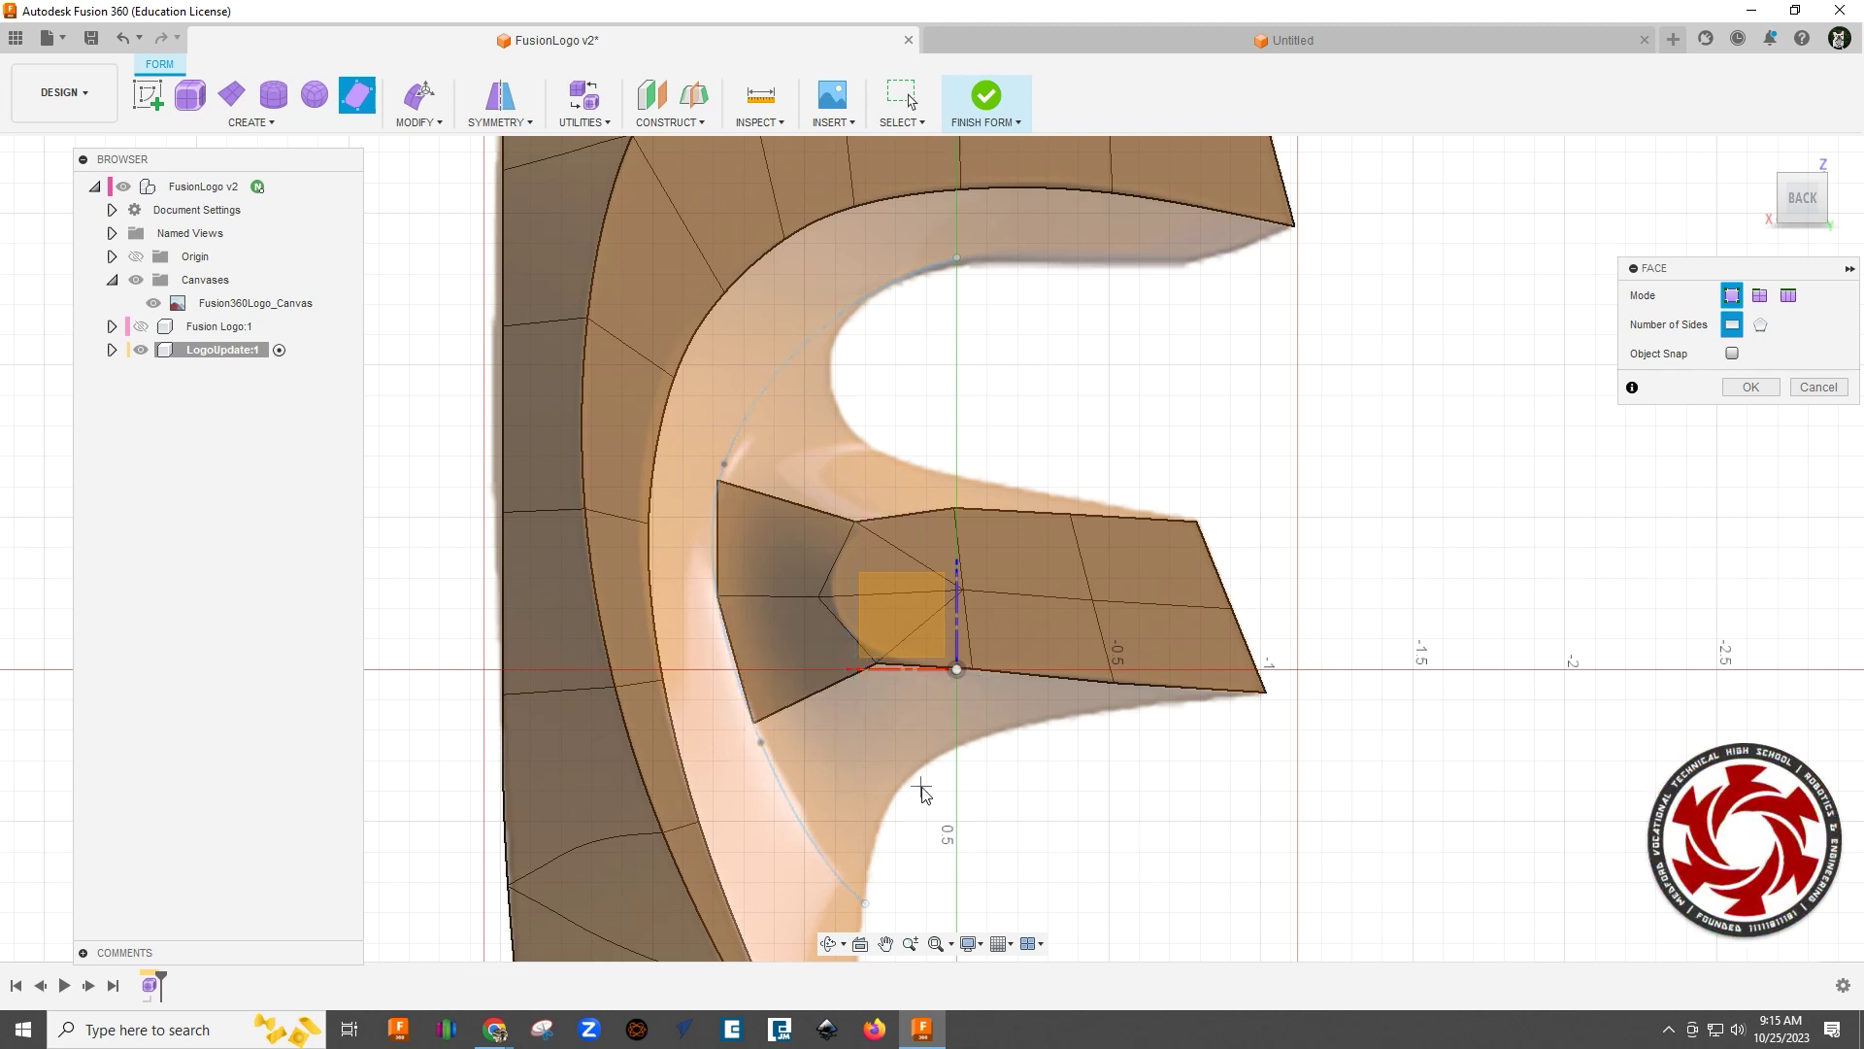
# Step: Try a four-sided face from the spline-side faces to the first vertex along the arm's lower edge, and undo it
pyautogui.scroll(1, 967, 719)
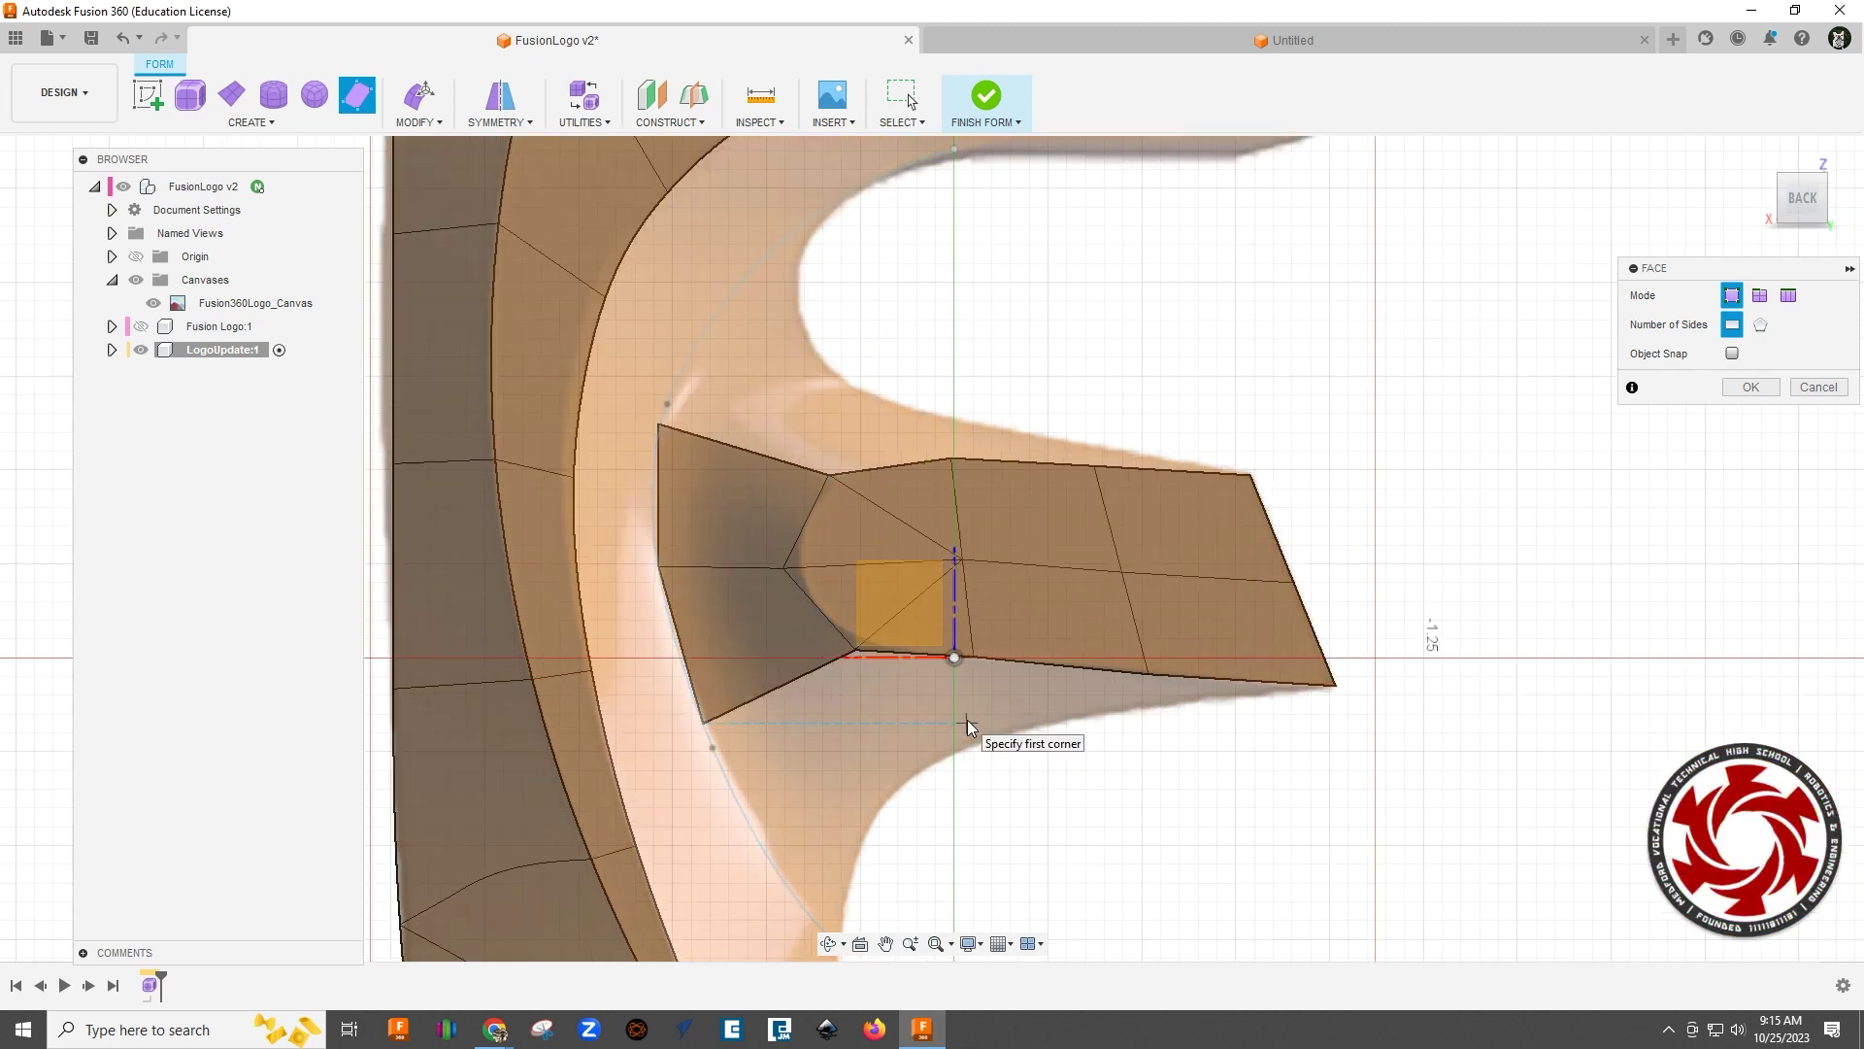
pyautogui.click(700, 725)
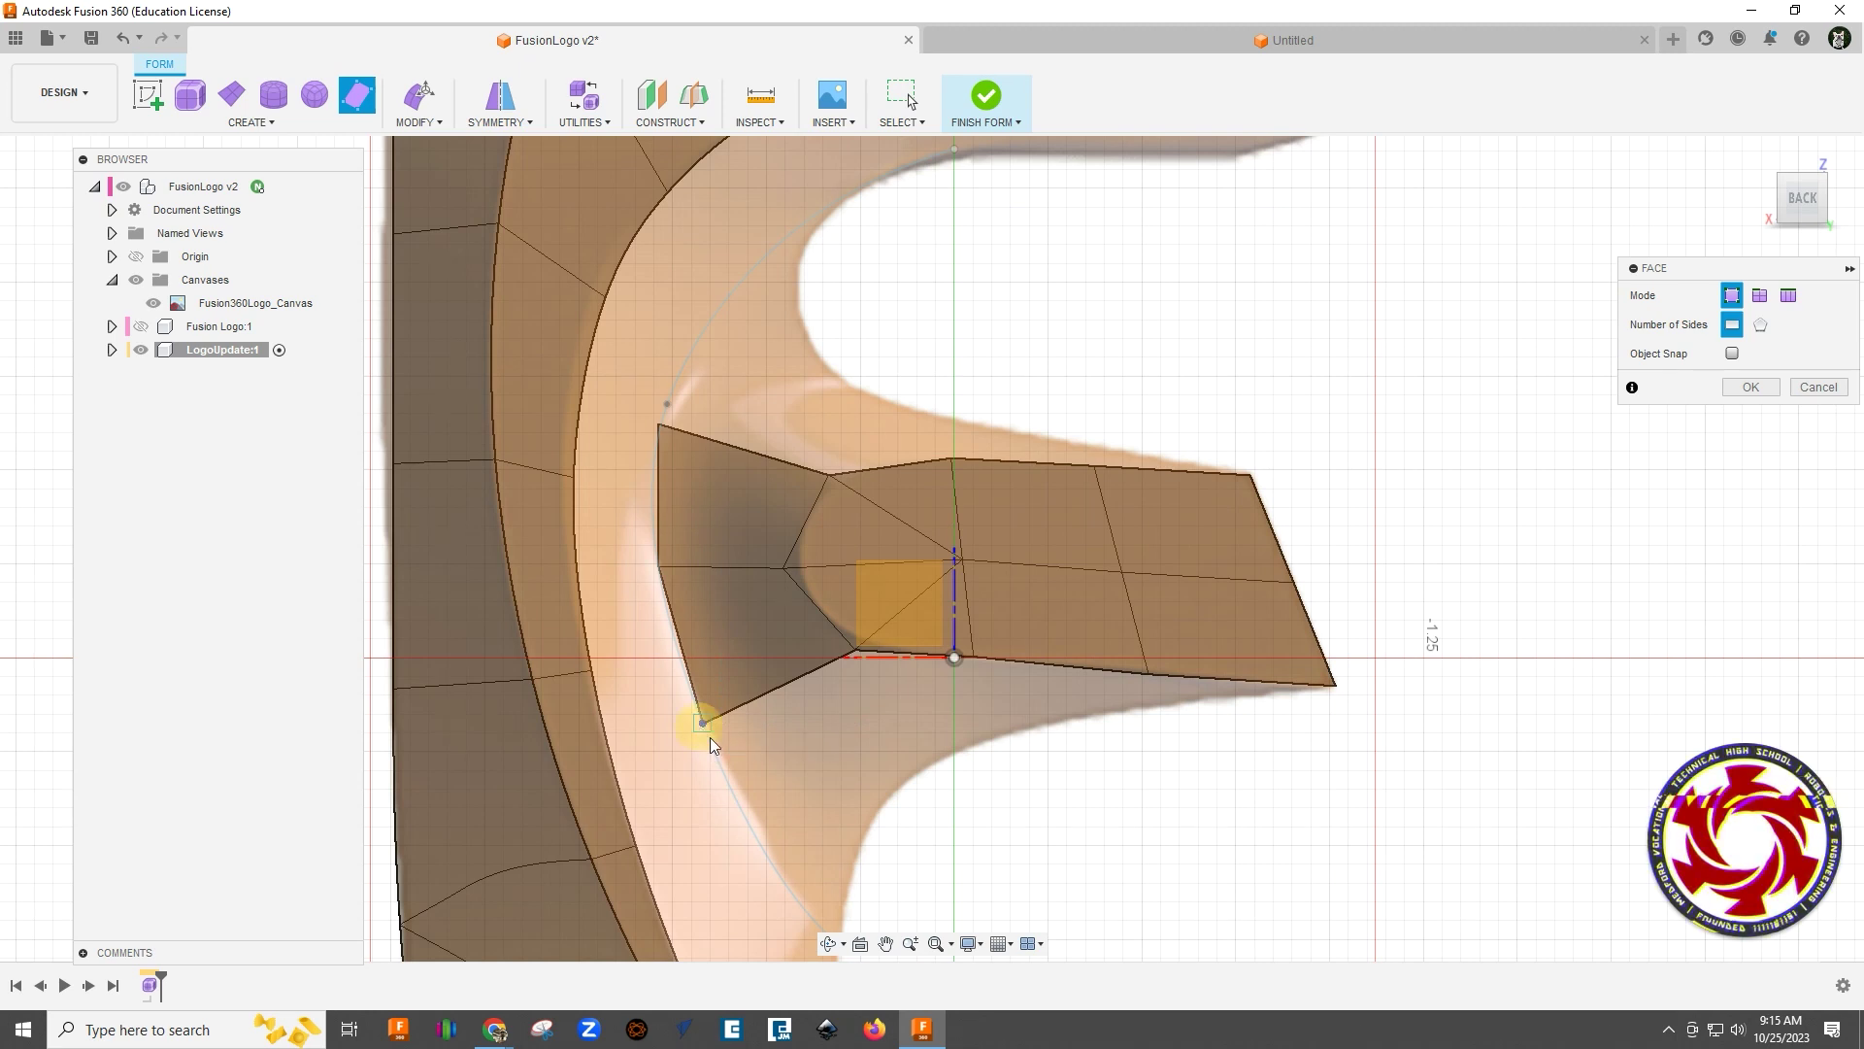
pyautogui.click(783, 880)
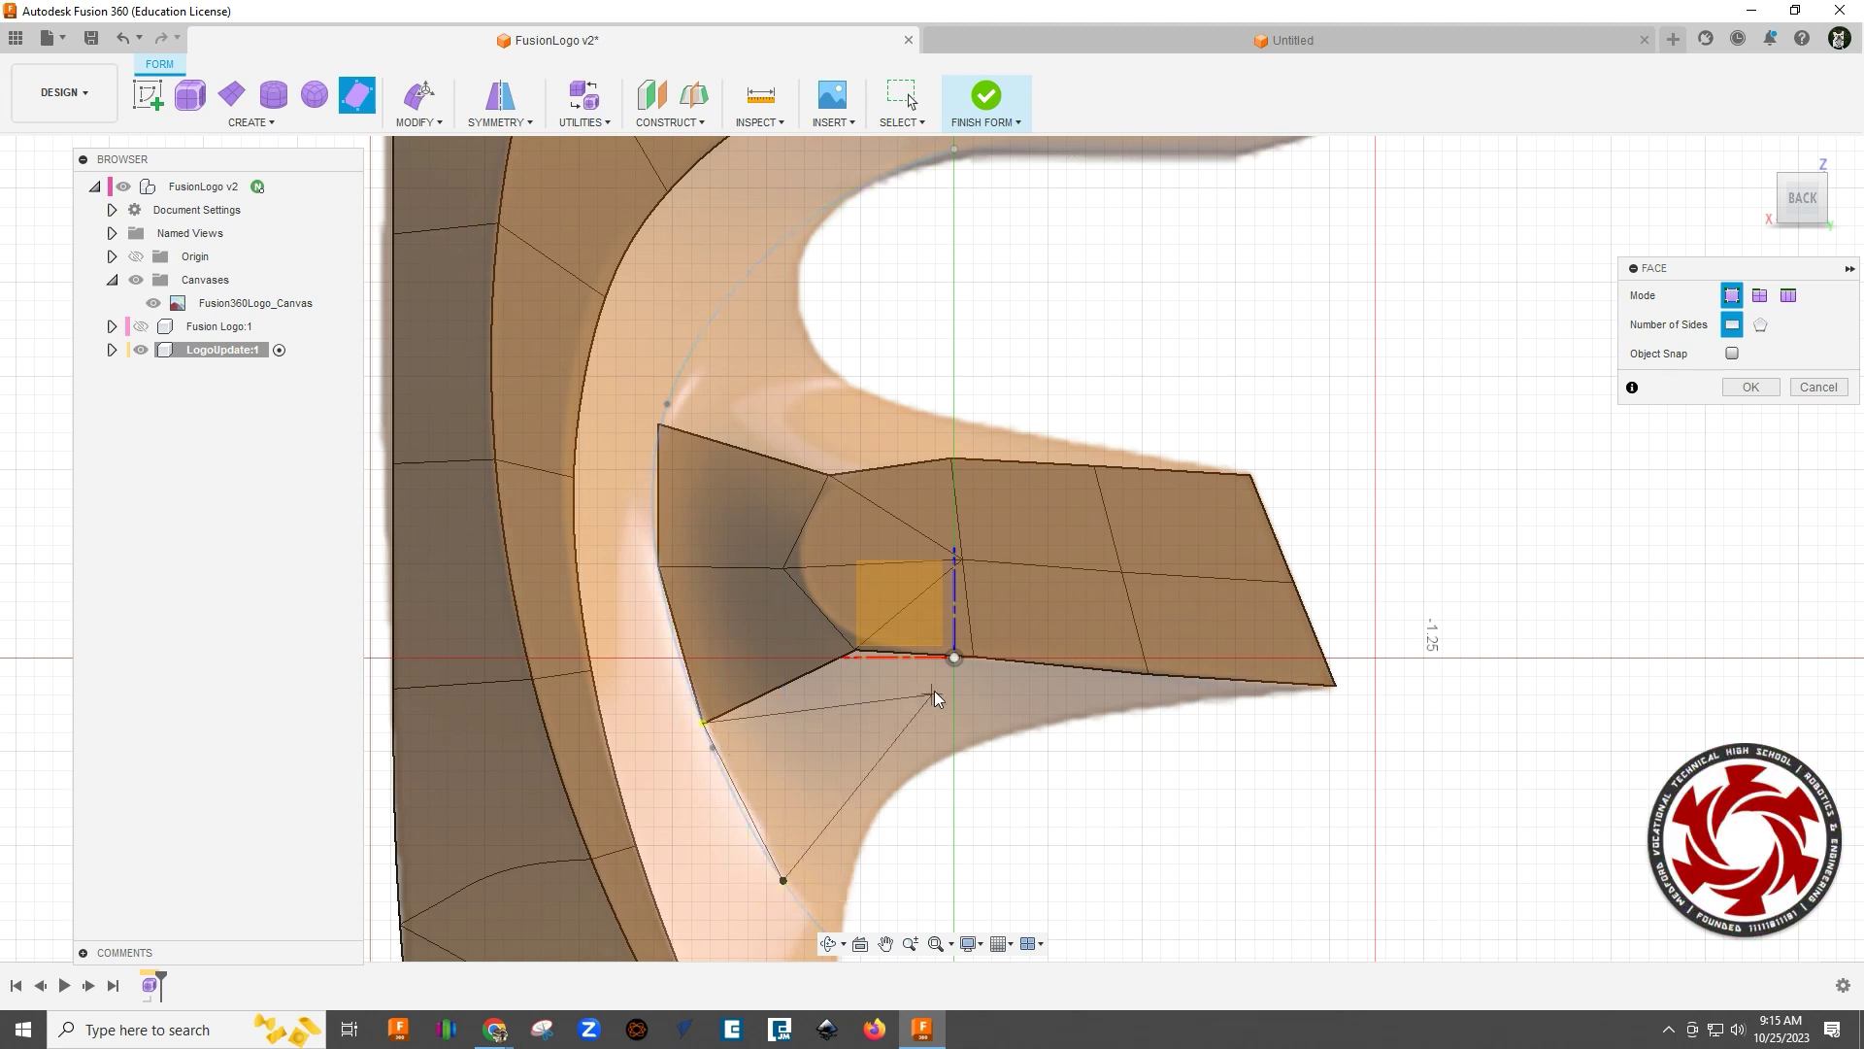
pyautogui.click(971, 655)
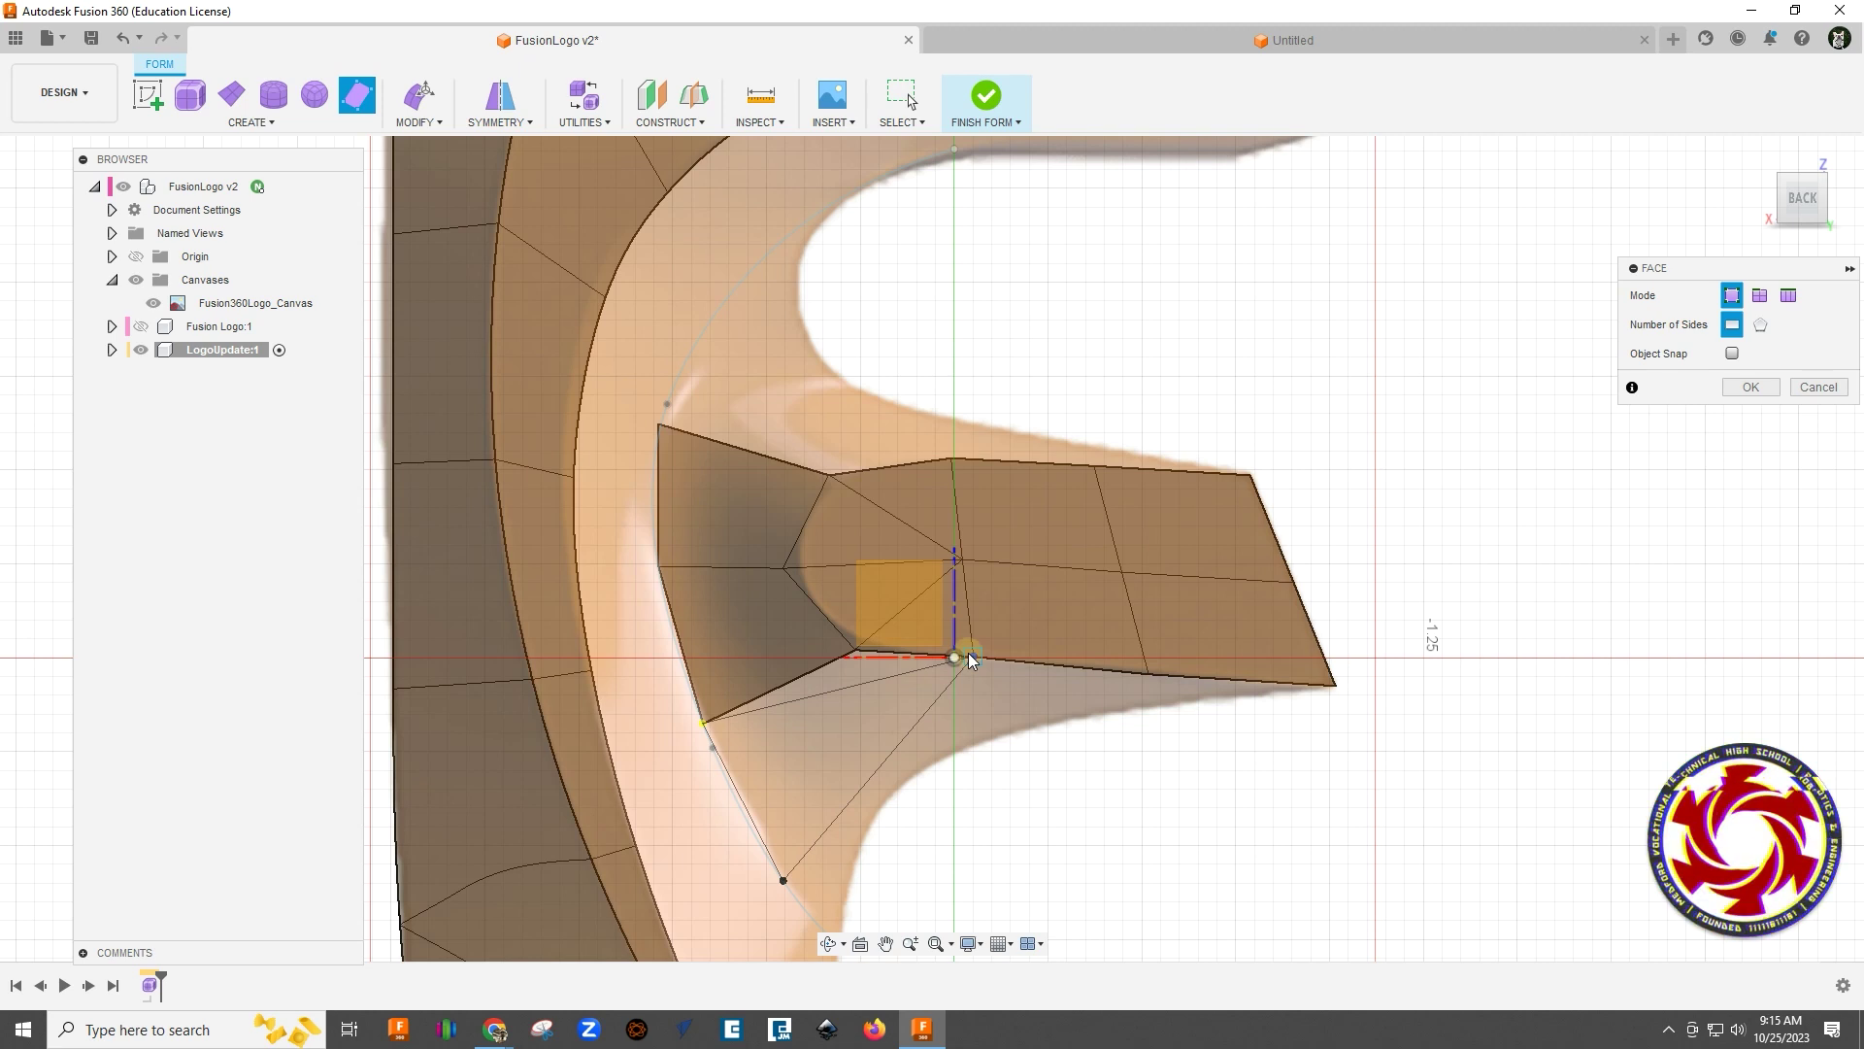
pyautogui.click(854, 649)
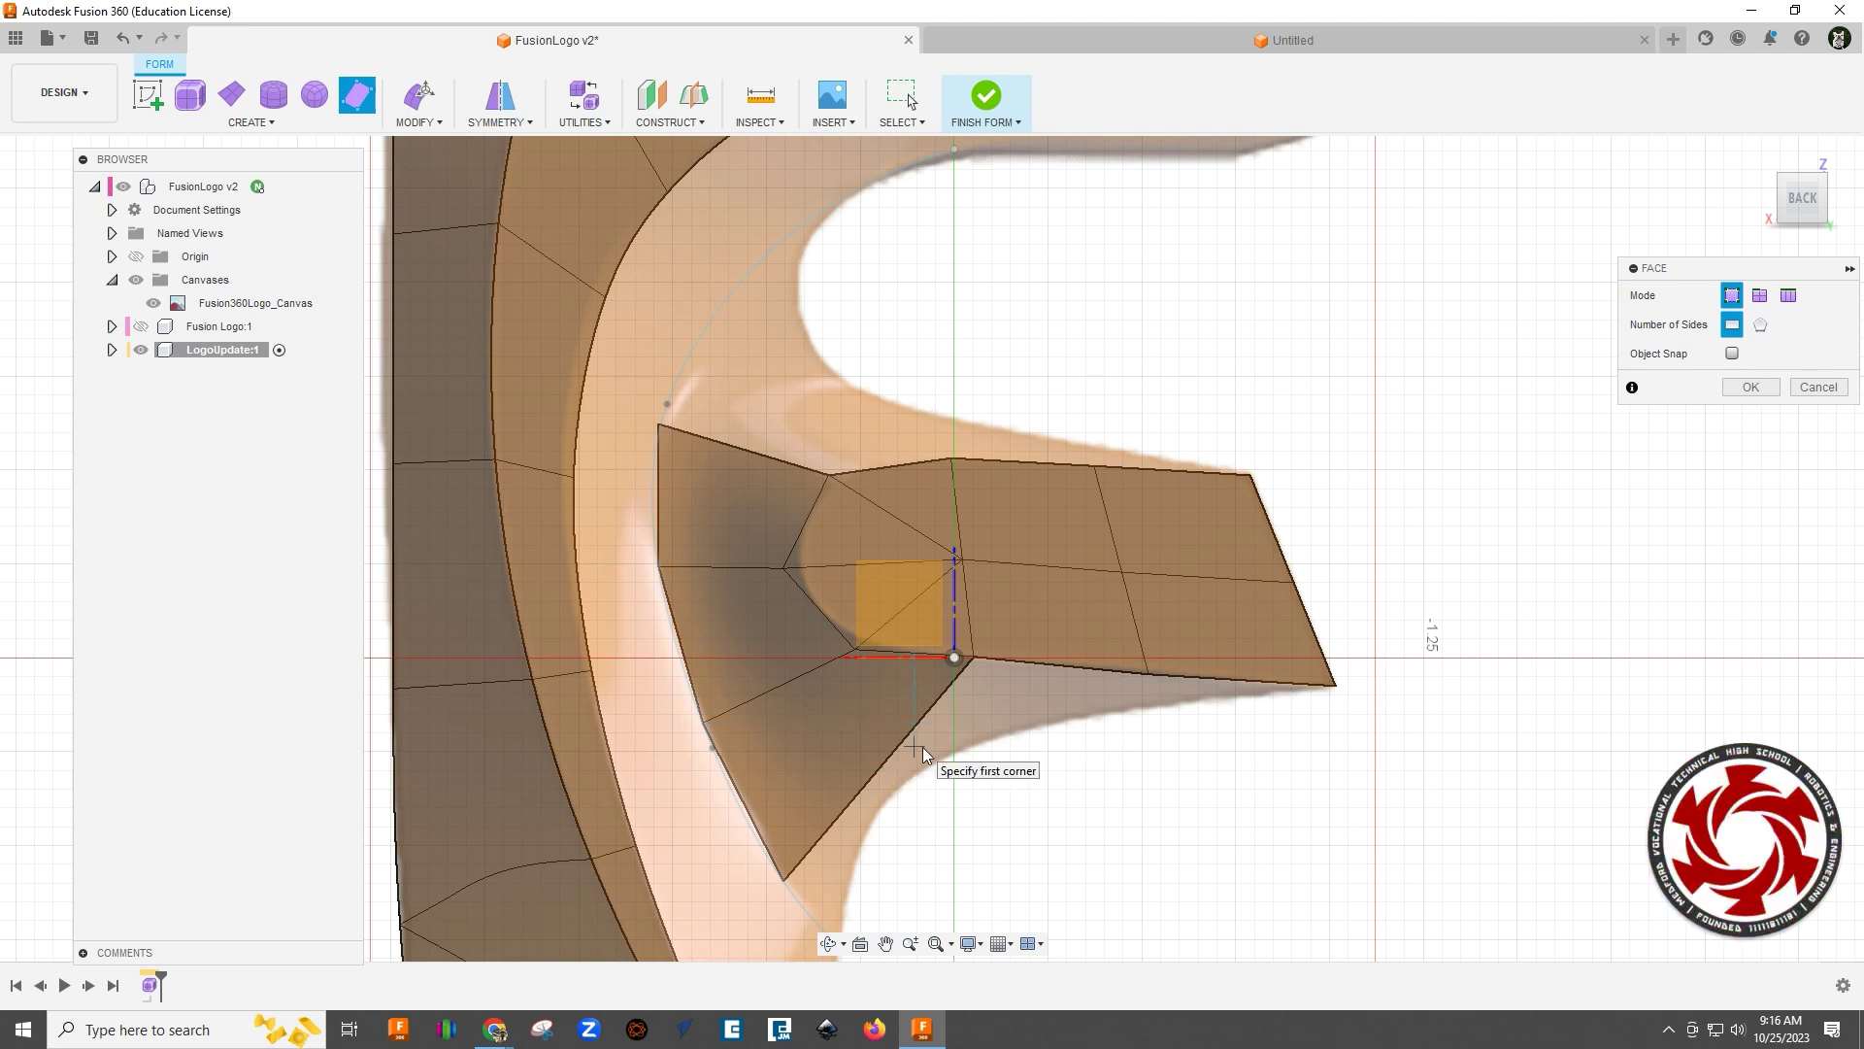
pyautogui.hotkey('ctrl', 'z')
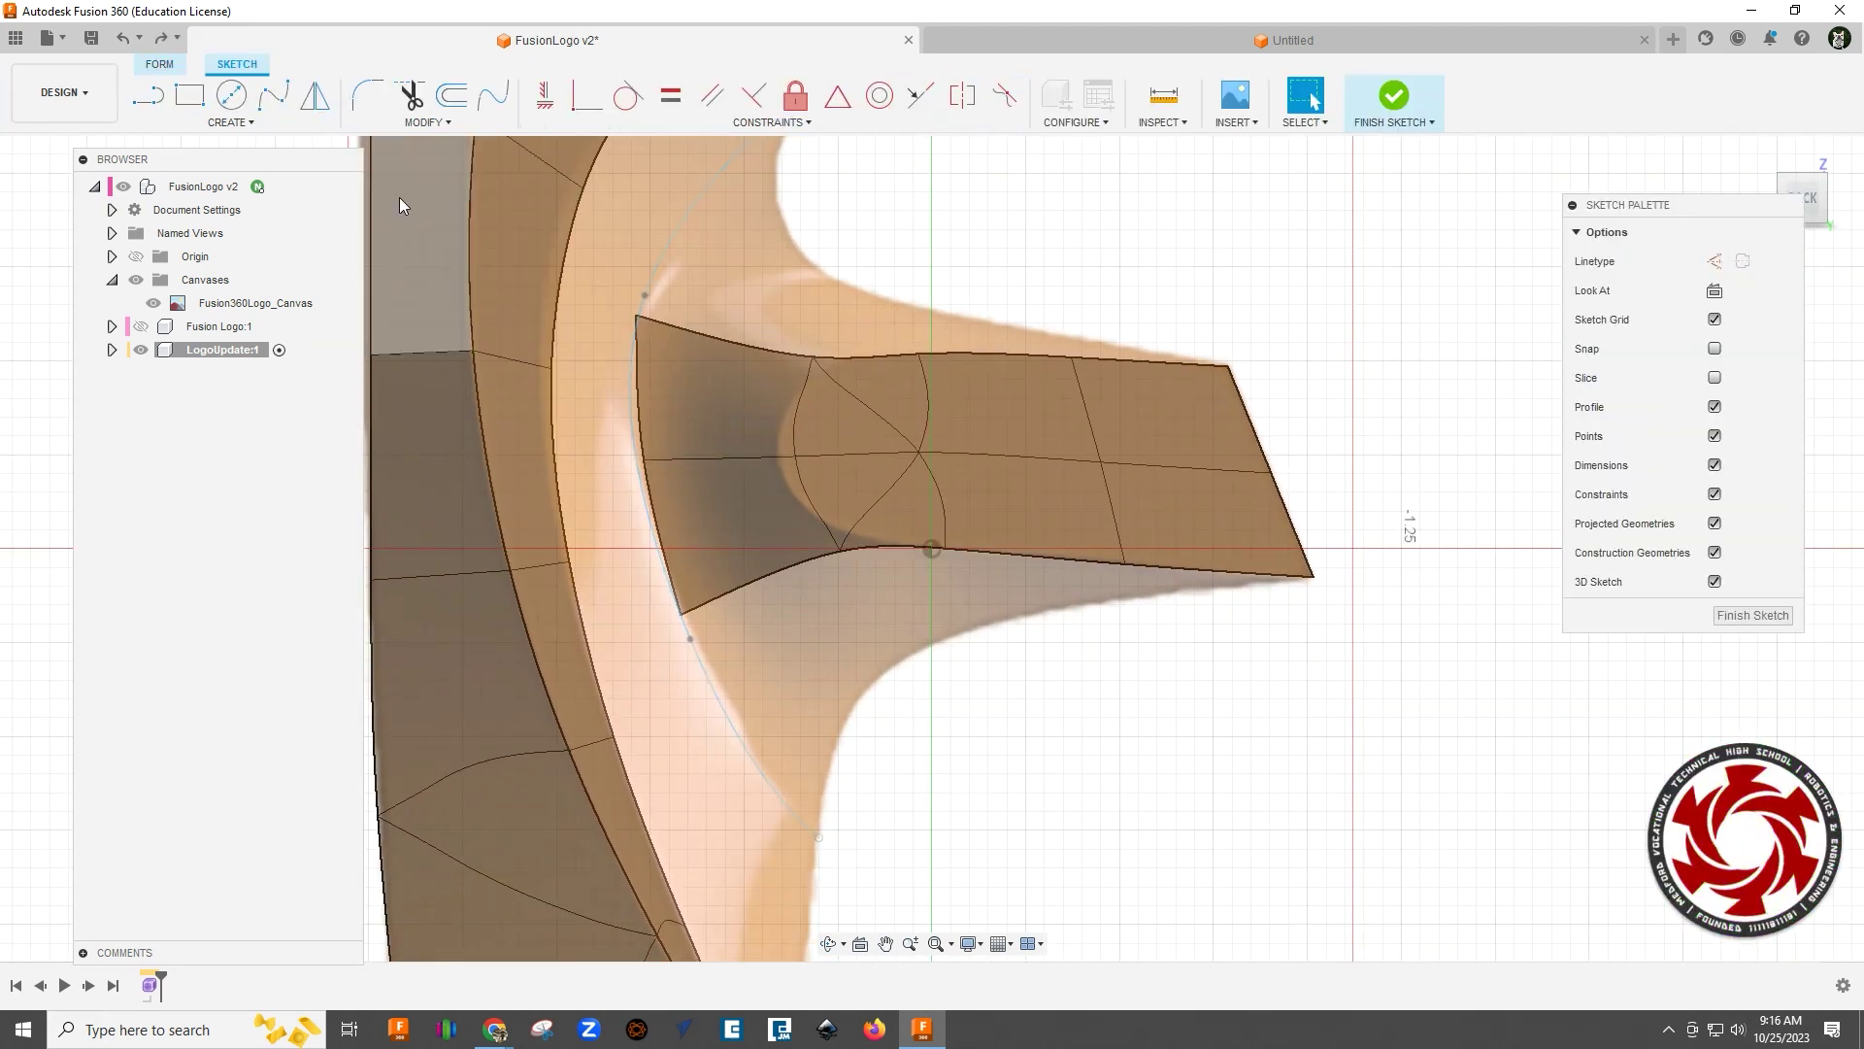
# Step: Add a four-sided face on the canvas plane below the arm's rounded end, from the guide spline to the canvas's inner outline
pyautogui.click(160, 64)
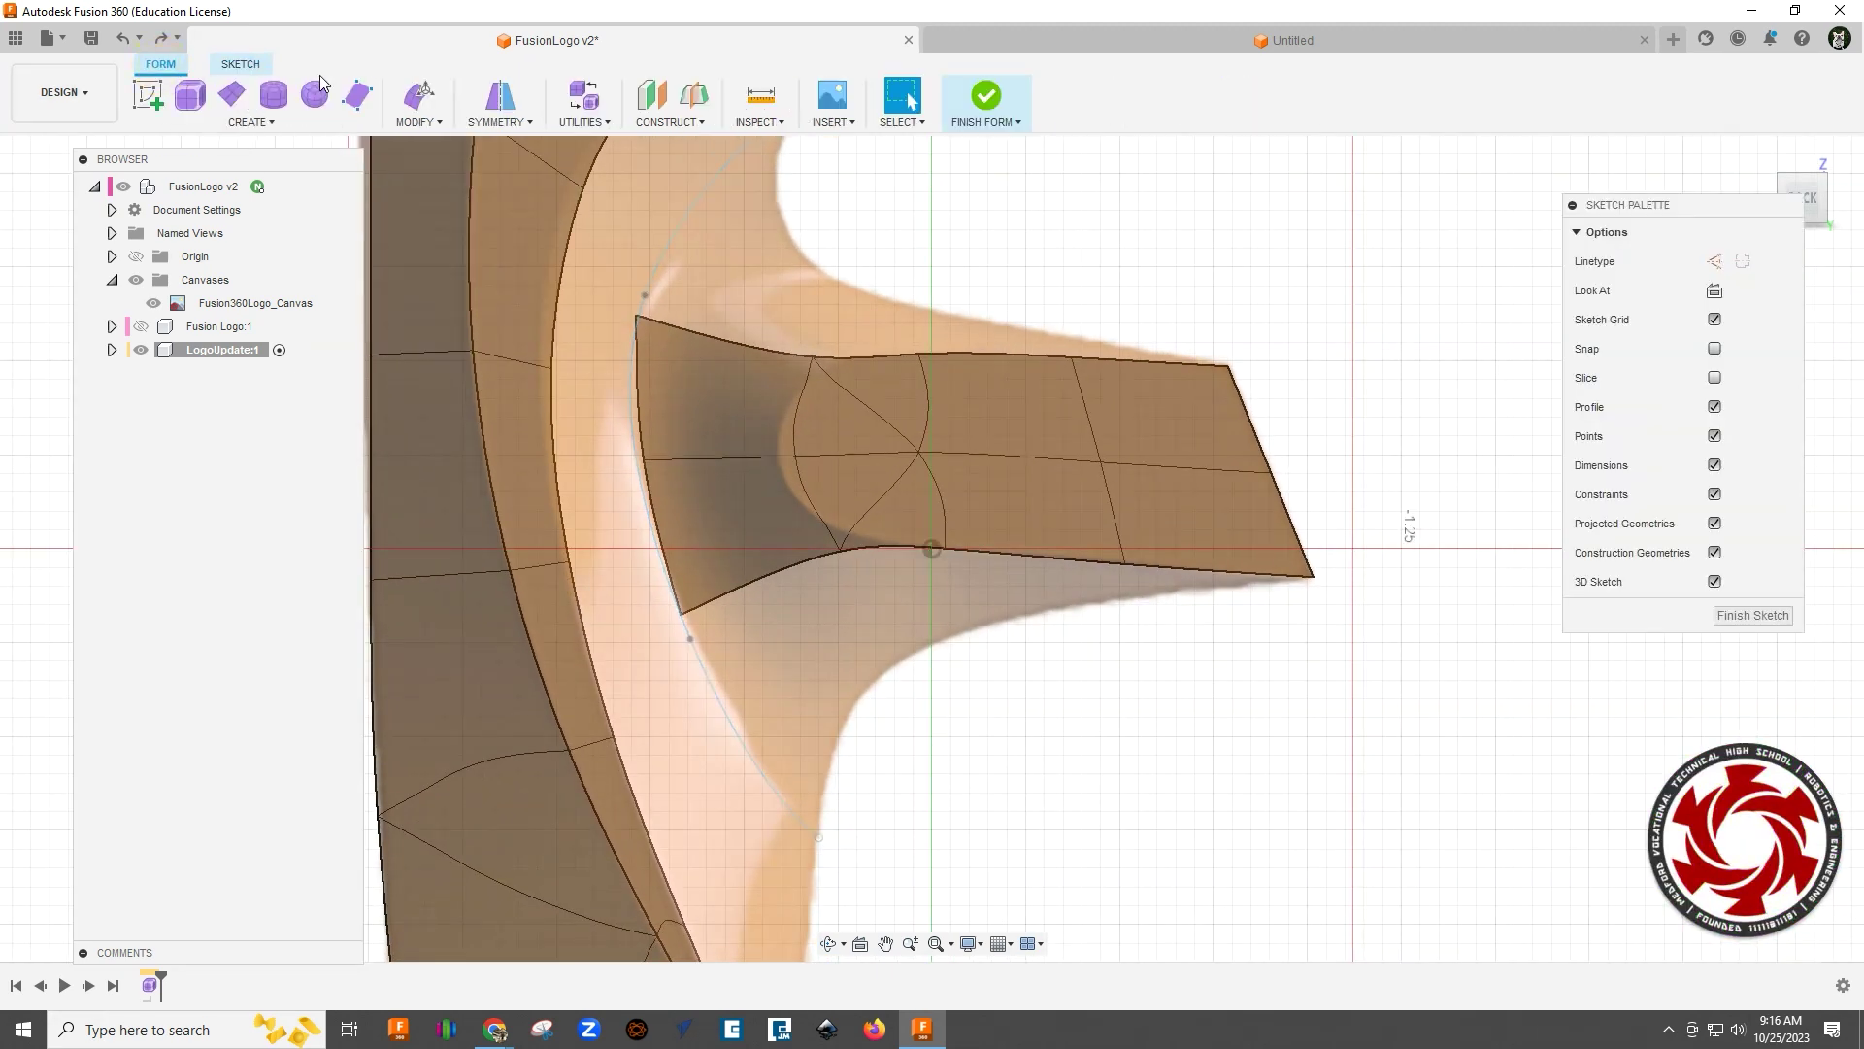
pyautogui.click(357, 94)
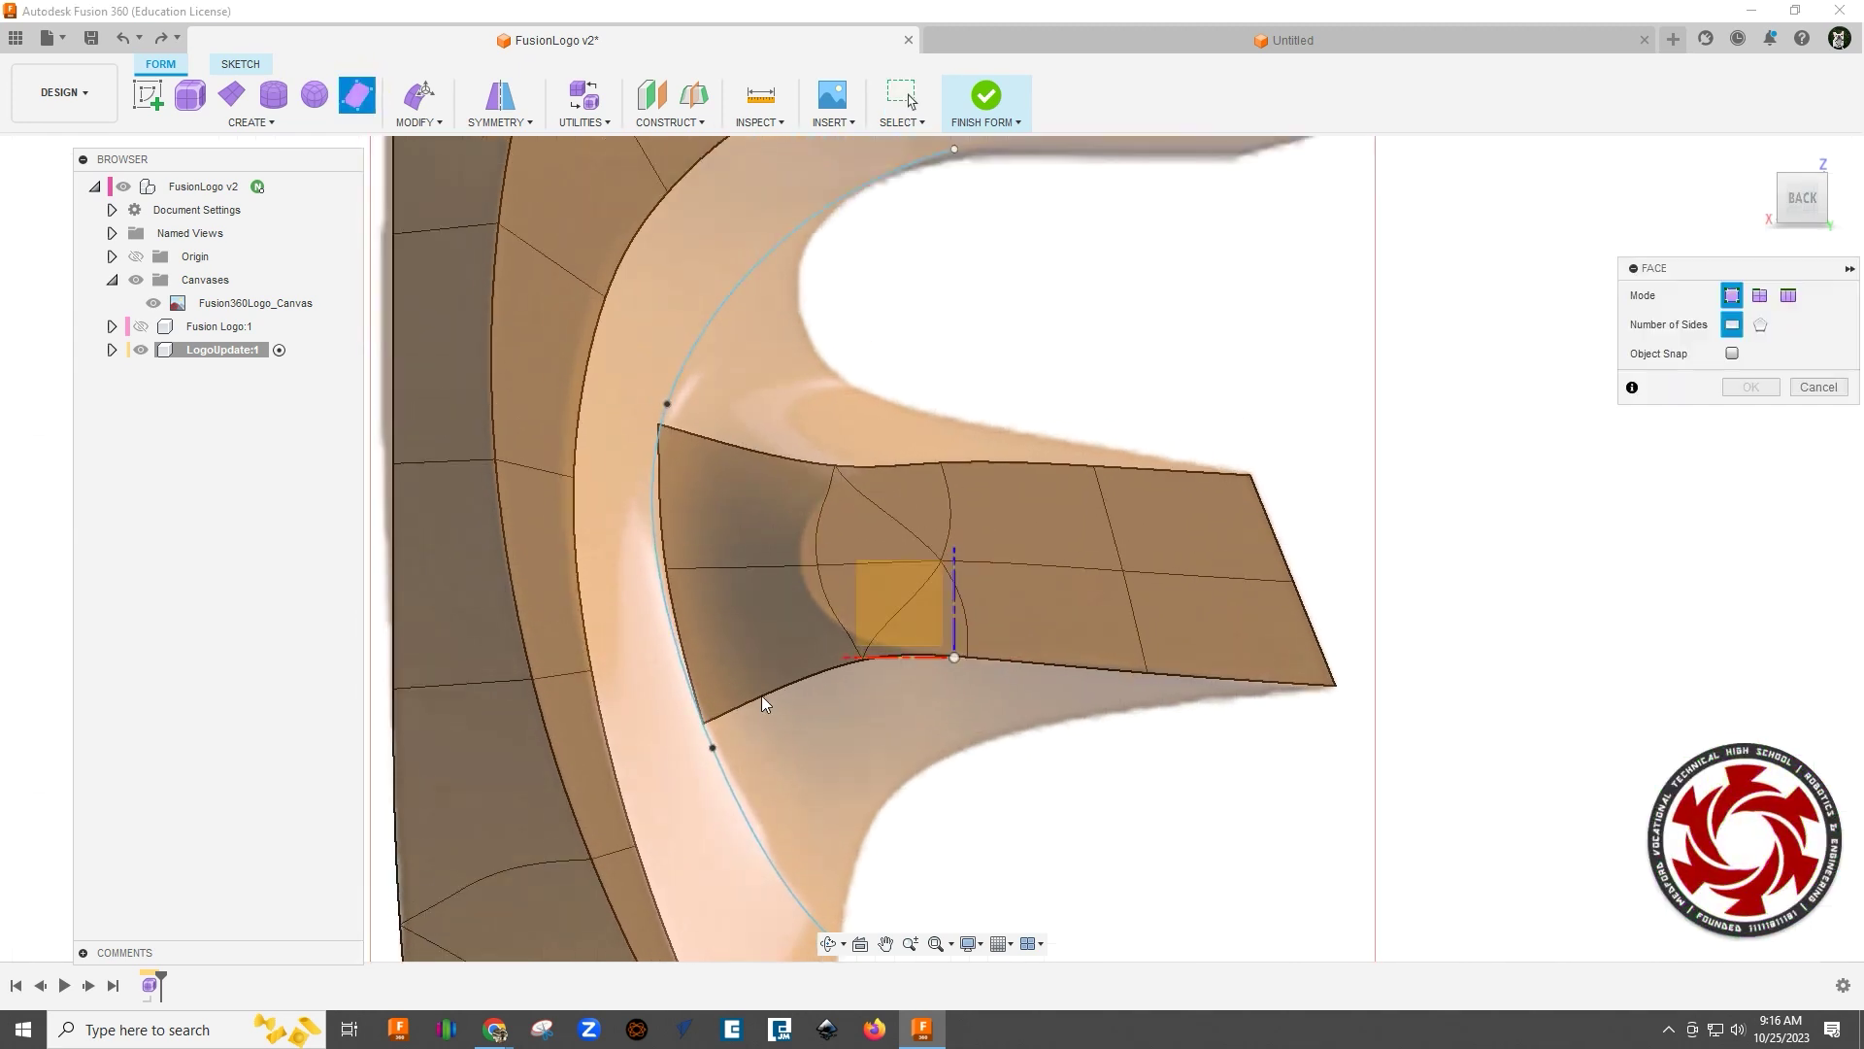
pyautogui.click(878, 616)
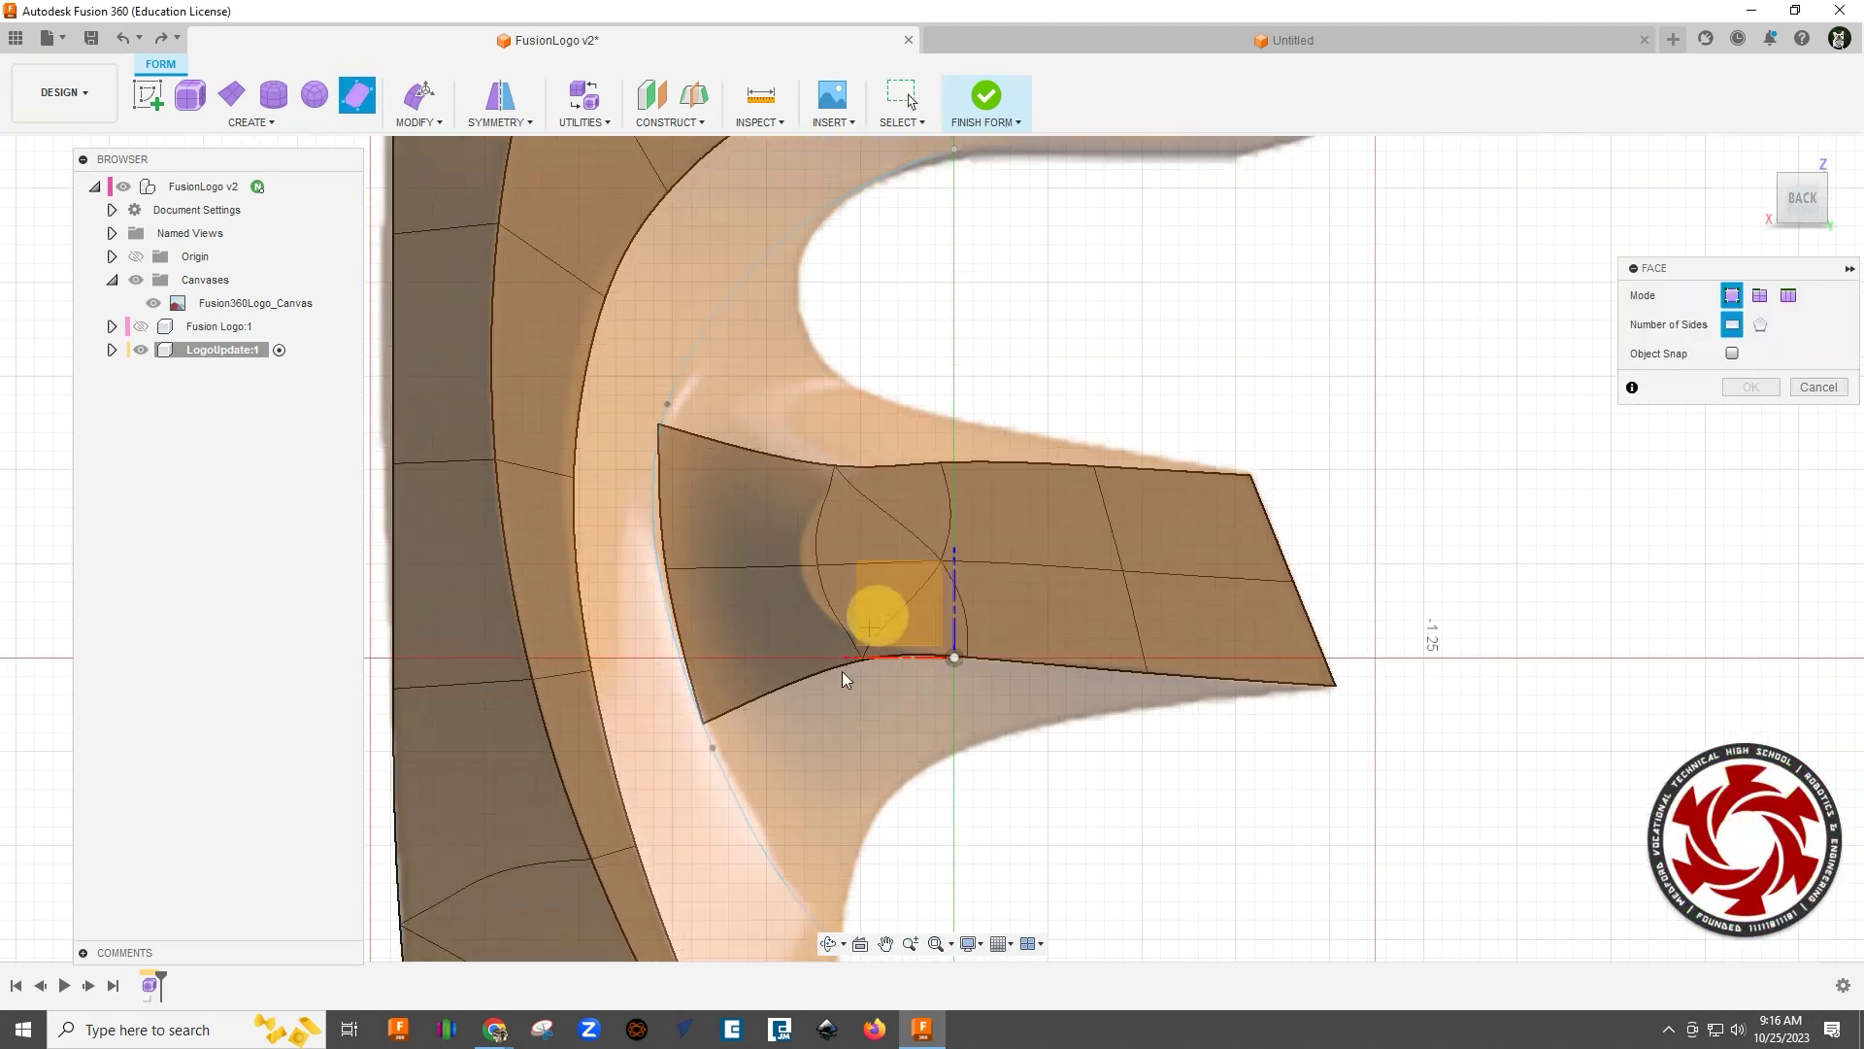
pyautogui.click(703, 724)
pyautogui.click(782, 879)
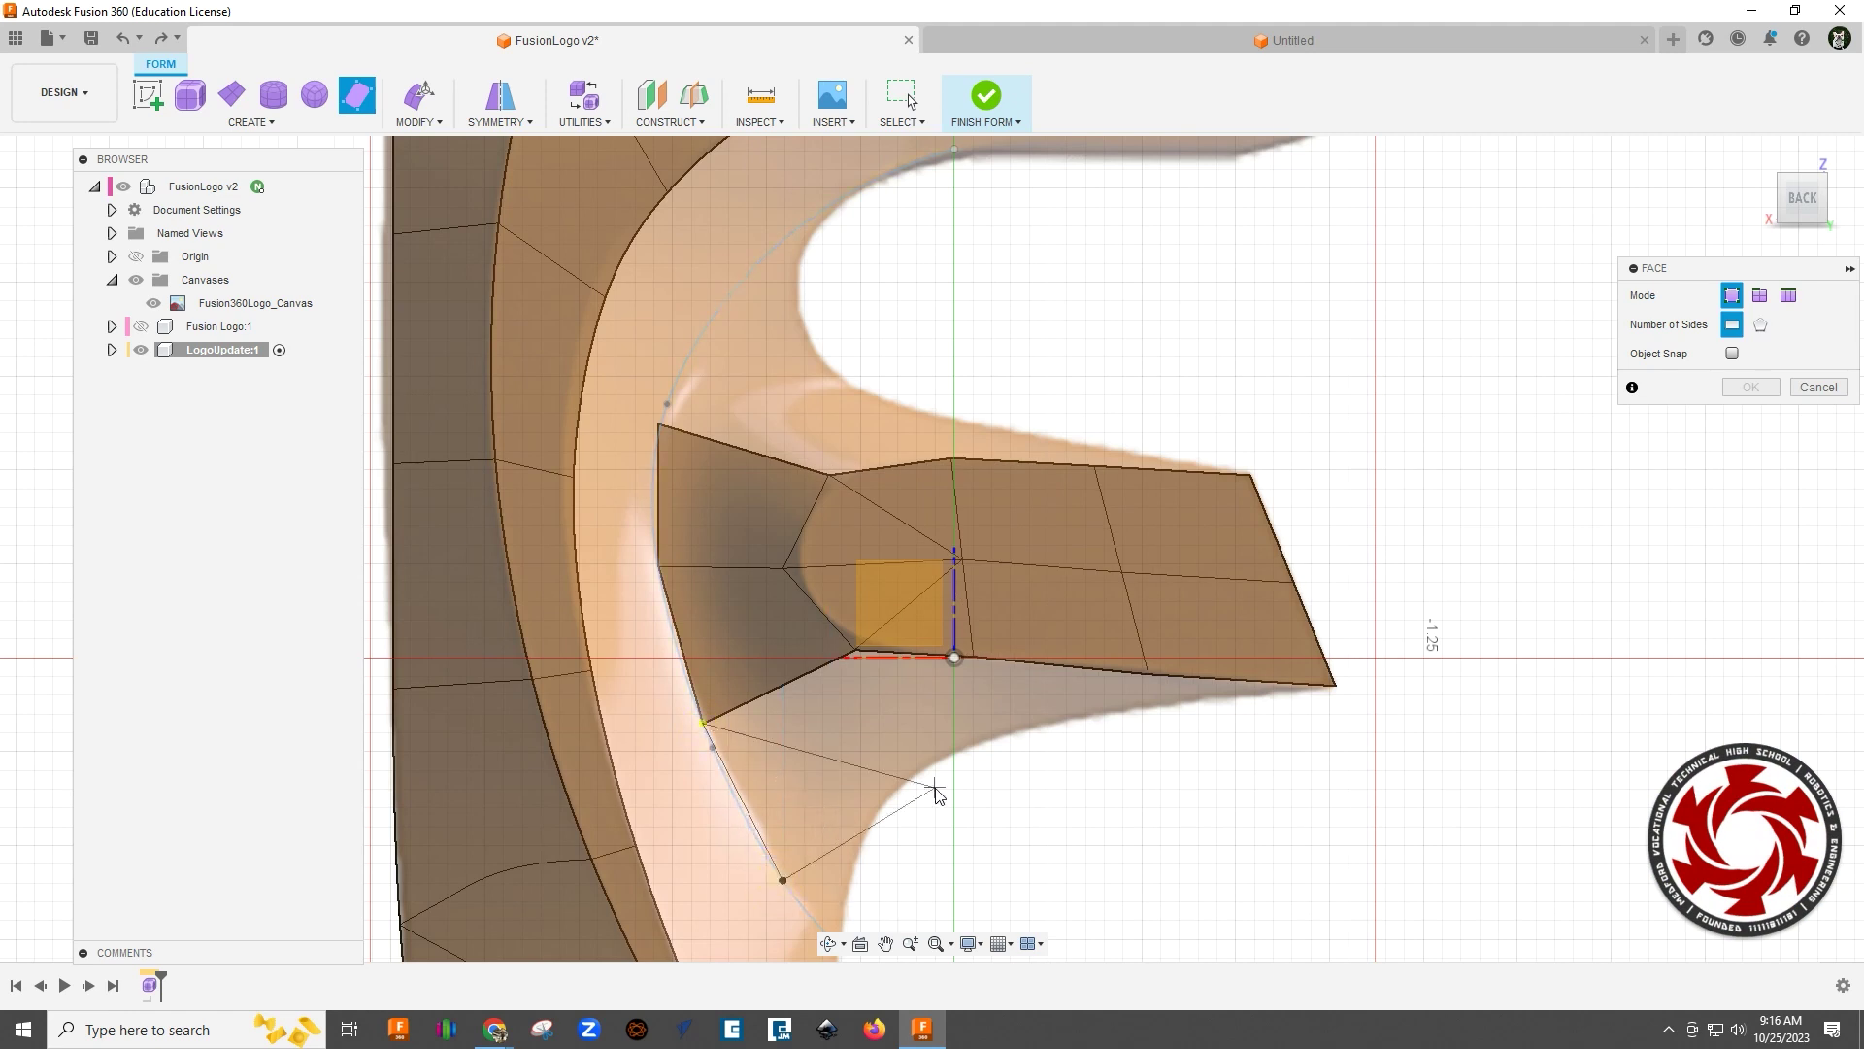
pyautogui.click(898, 784)
pyautogui.click(854, 646)
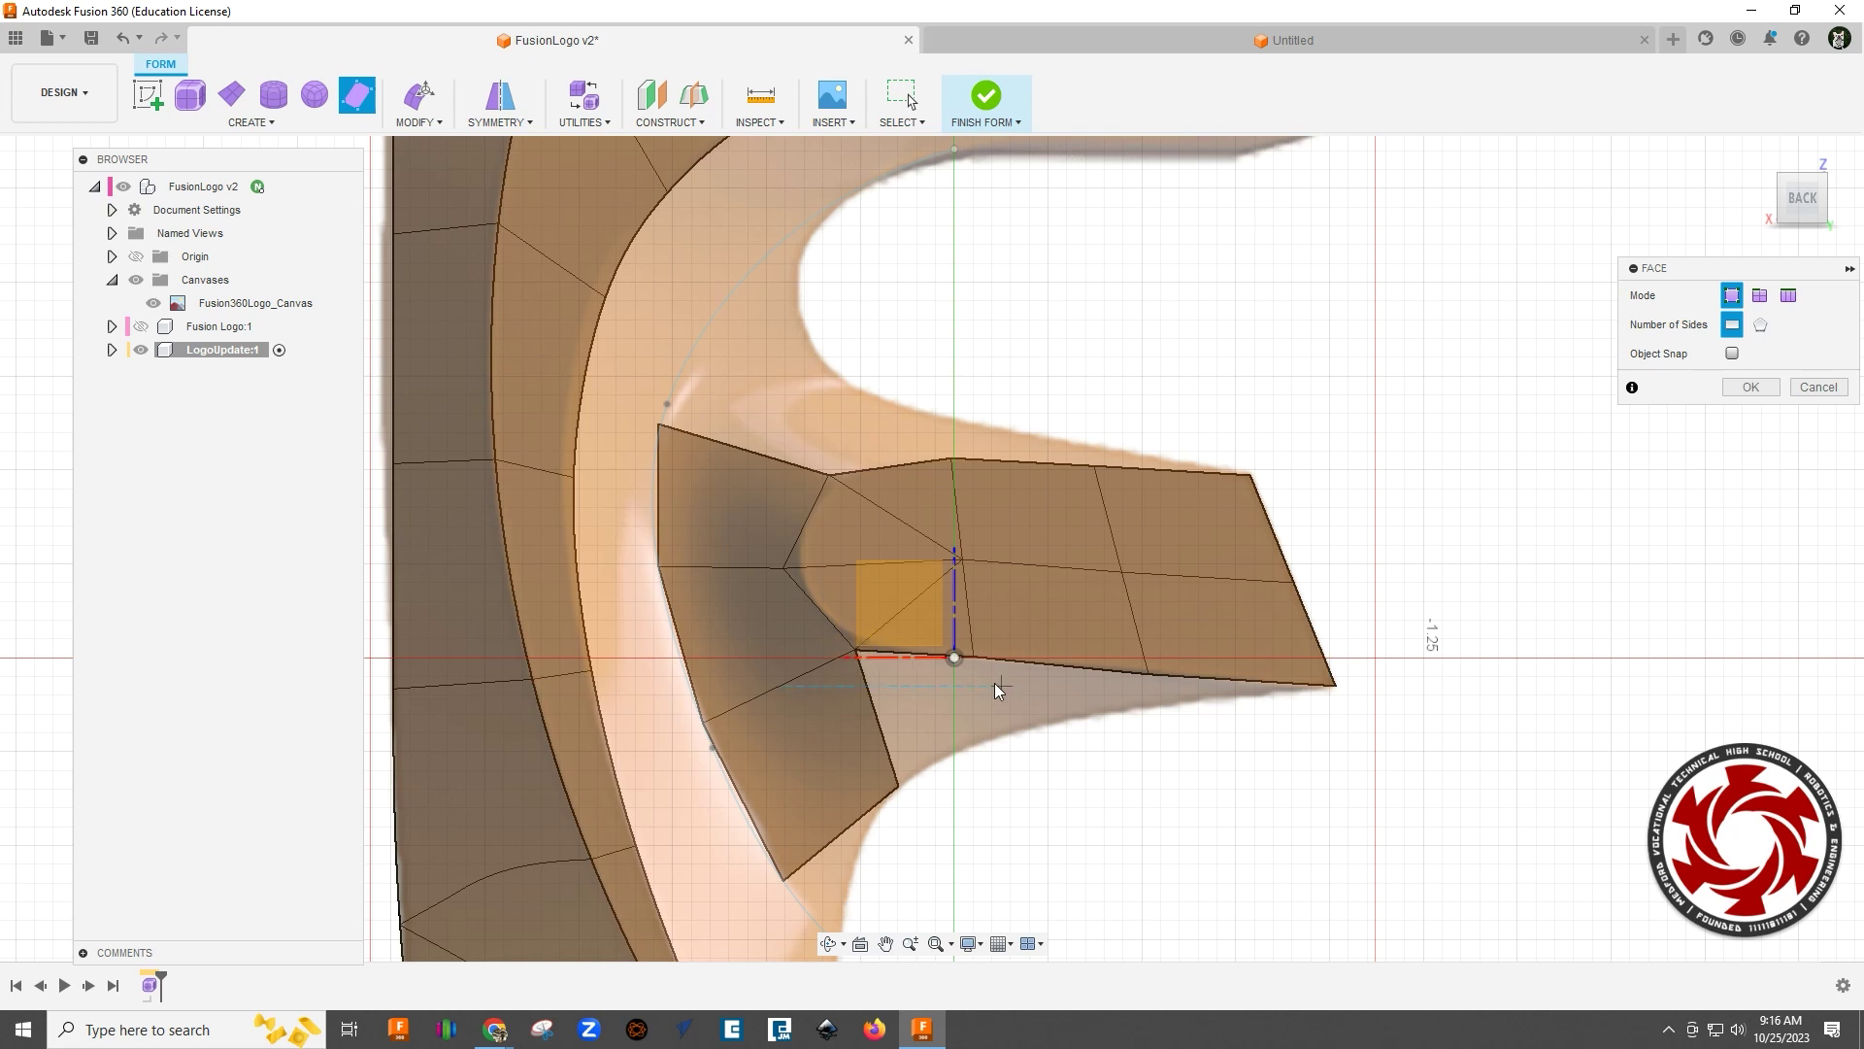
# Step: Add two four-sided faces along the middle arm's lower edge, following the canvas outline from the rounded end to the edge's next vertex
pyautogui.click(972, 656)
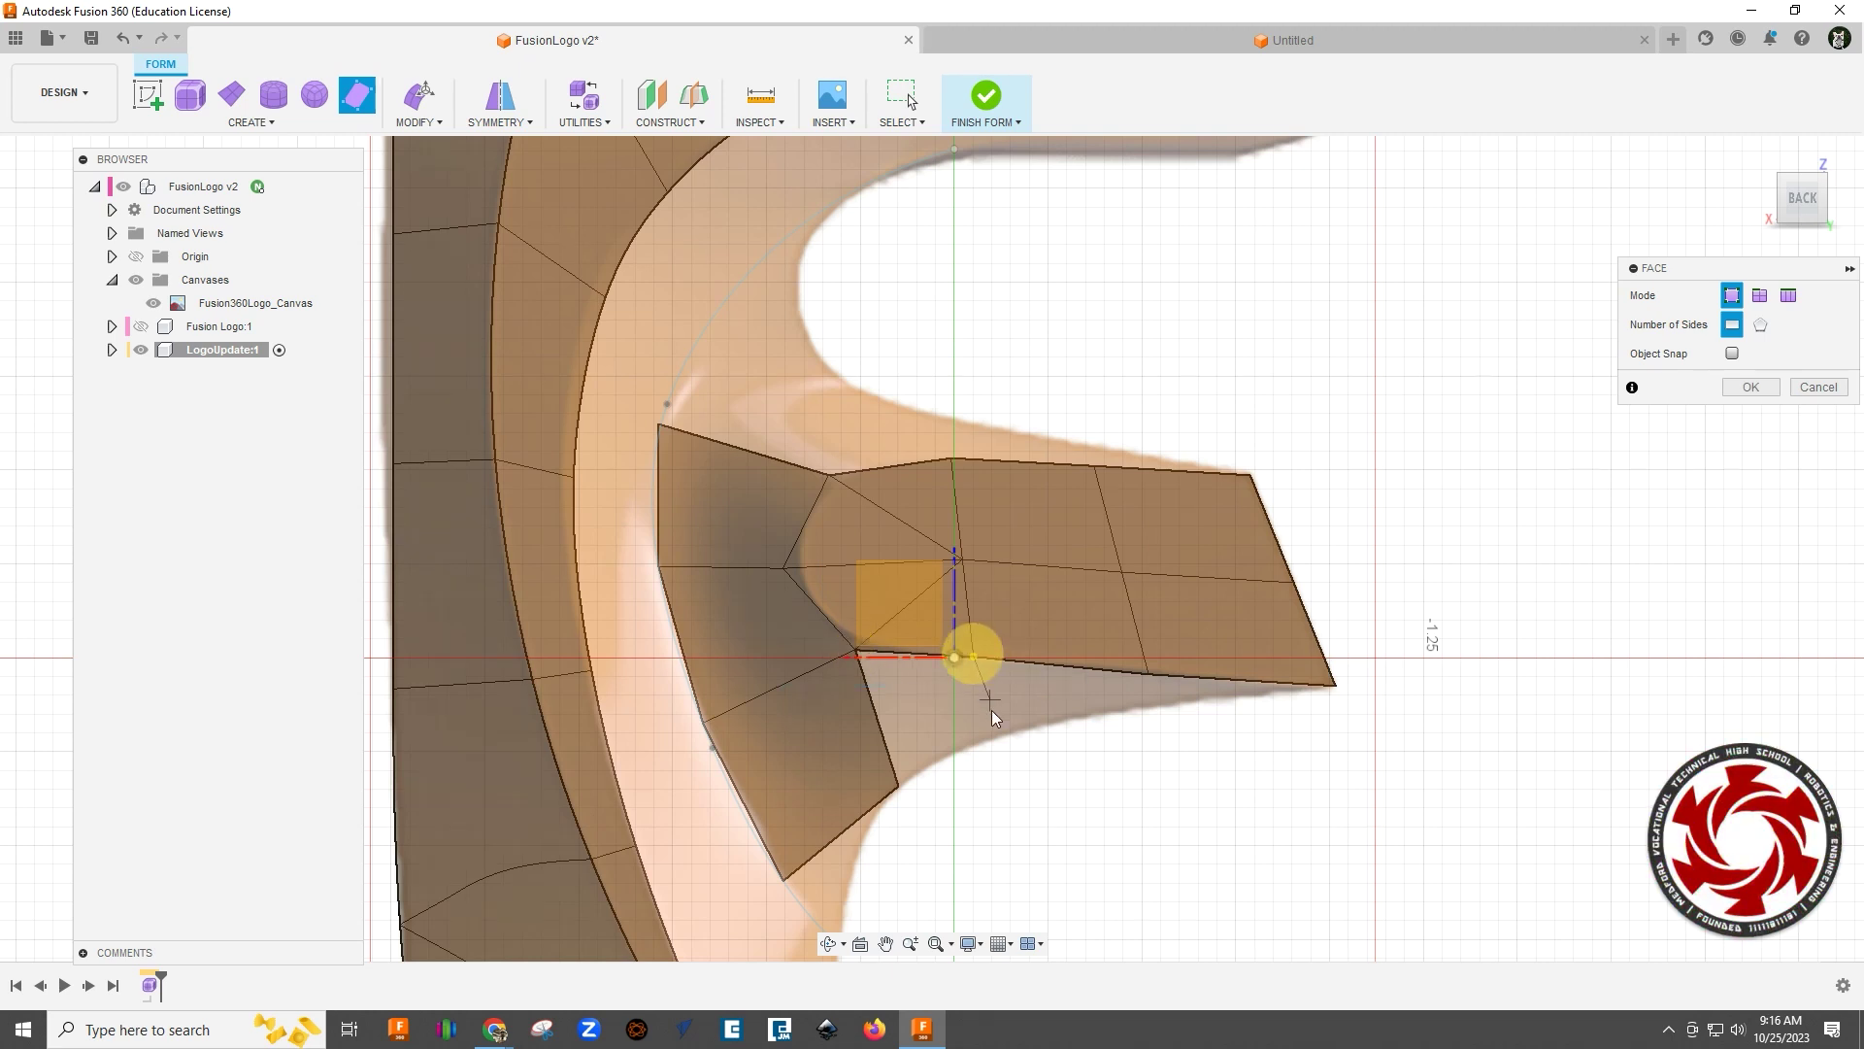
pyautogui.click(1008, 739)
pyautogui.click(900, 784)
pyautogui.click(854, 654)
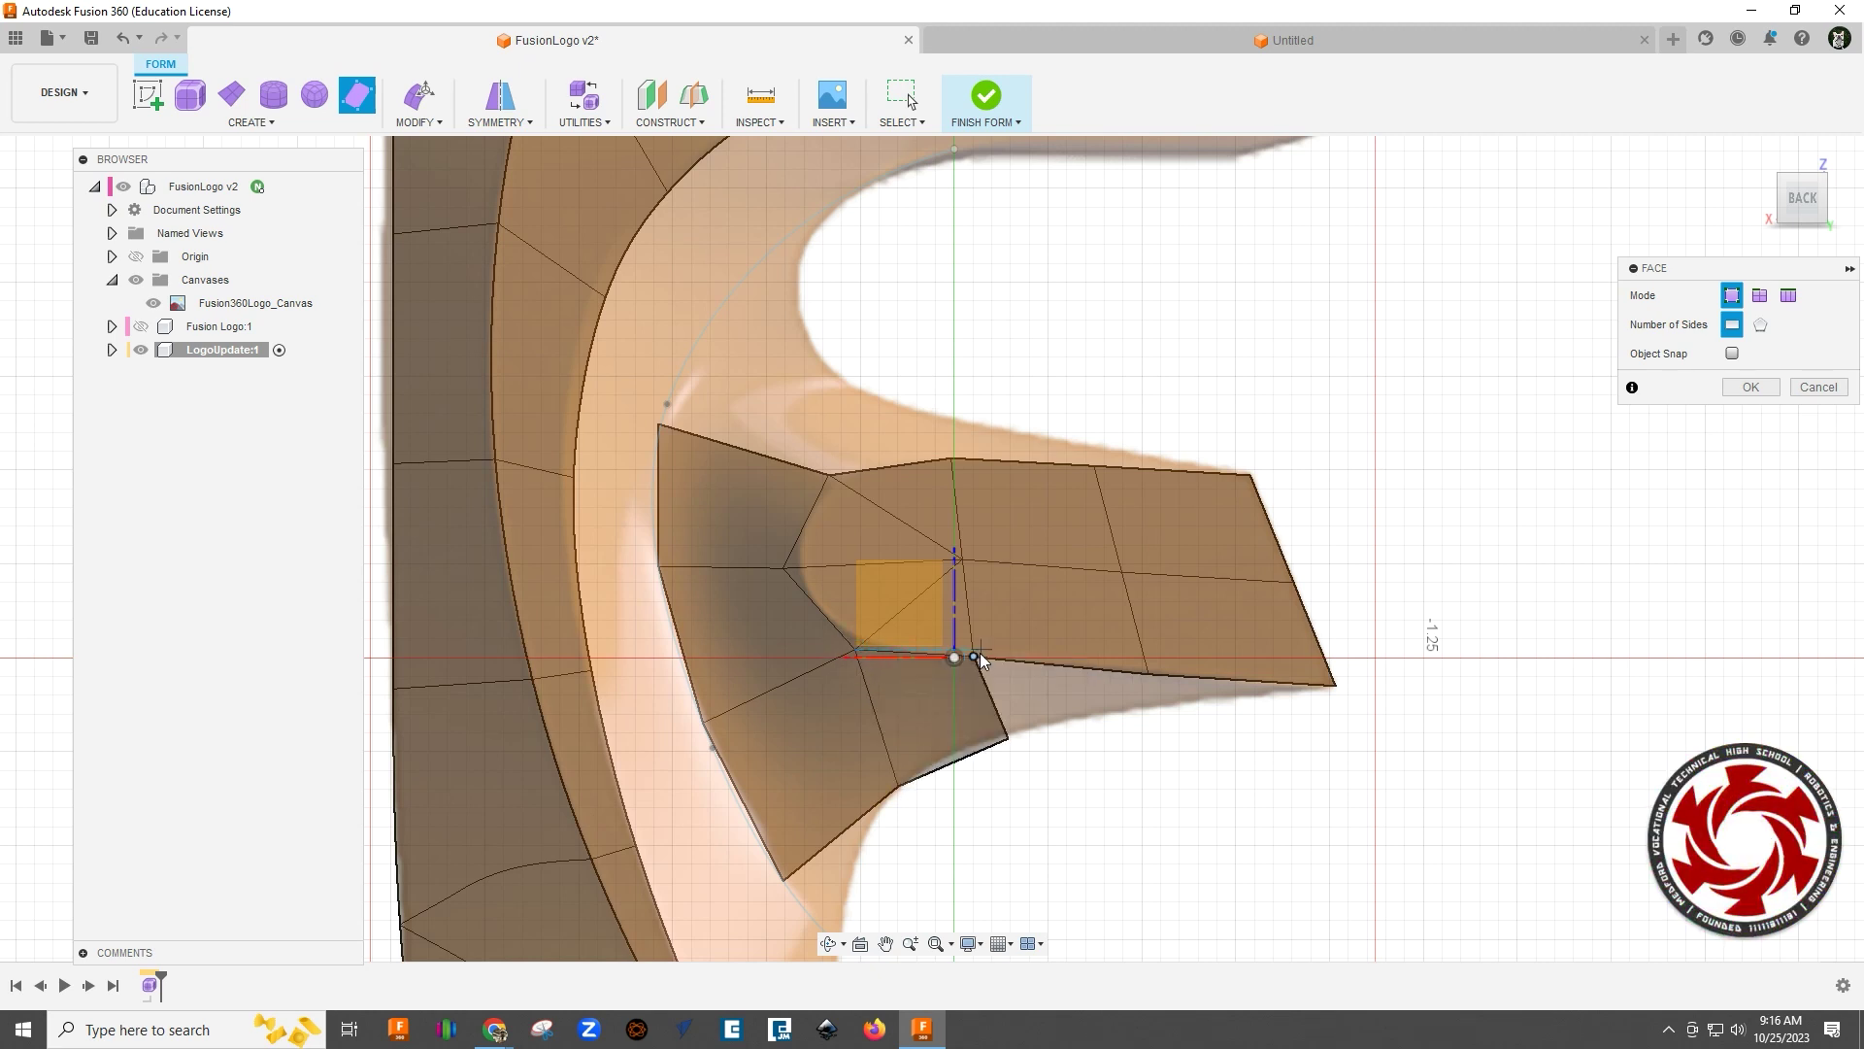
pyautogui.click(1147, 672)
pyautogui.click(1149, 709)
pyautogui.click(1007, 739)
# Step: Add a tapered face below the arm's outermost lower edge, running to a point at the arm's lower tip corner
pyautogui.click(1149, 673)
pyautogui.click(1335, 685)
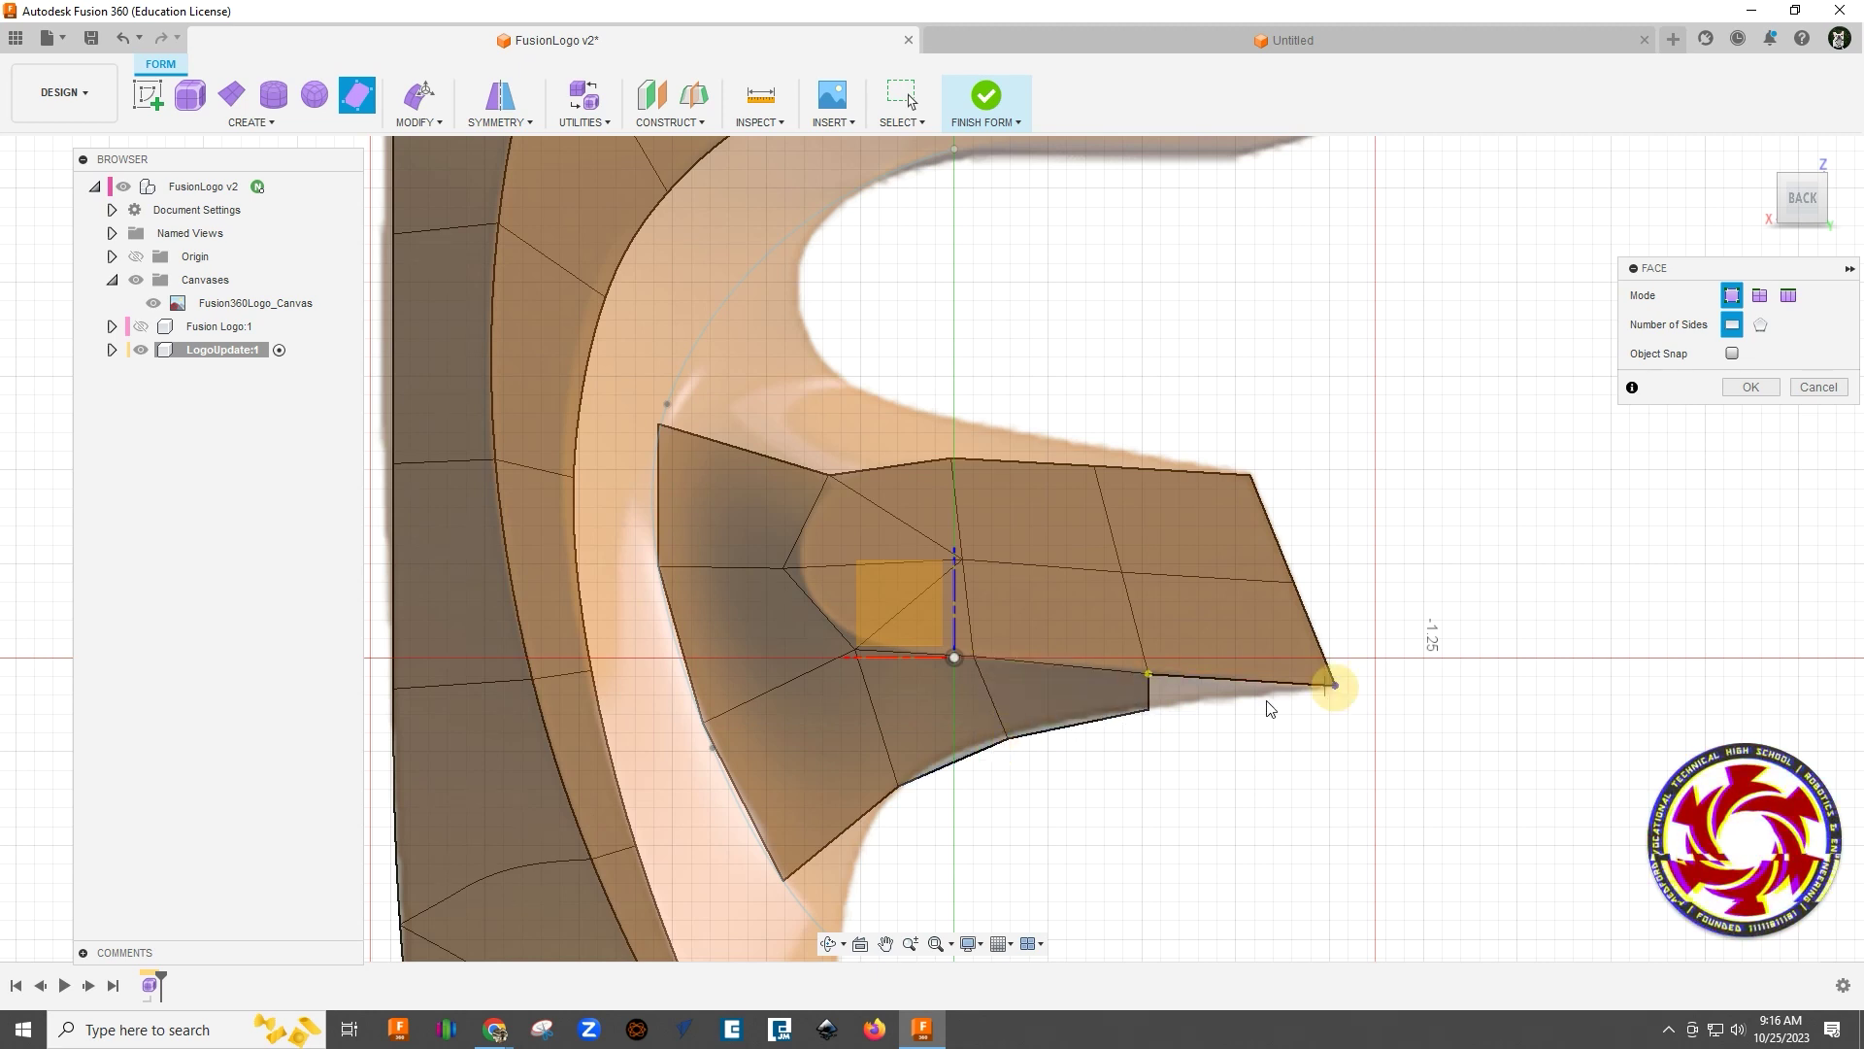
pyautogui.click(1148, 709)
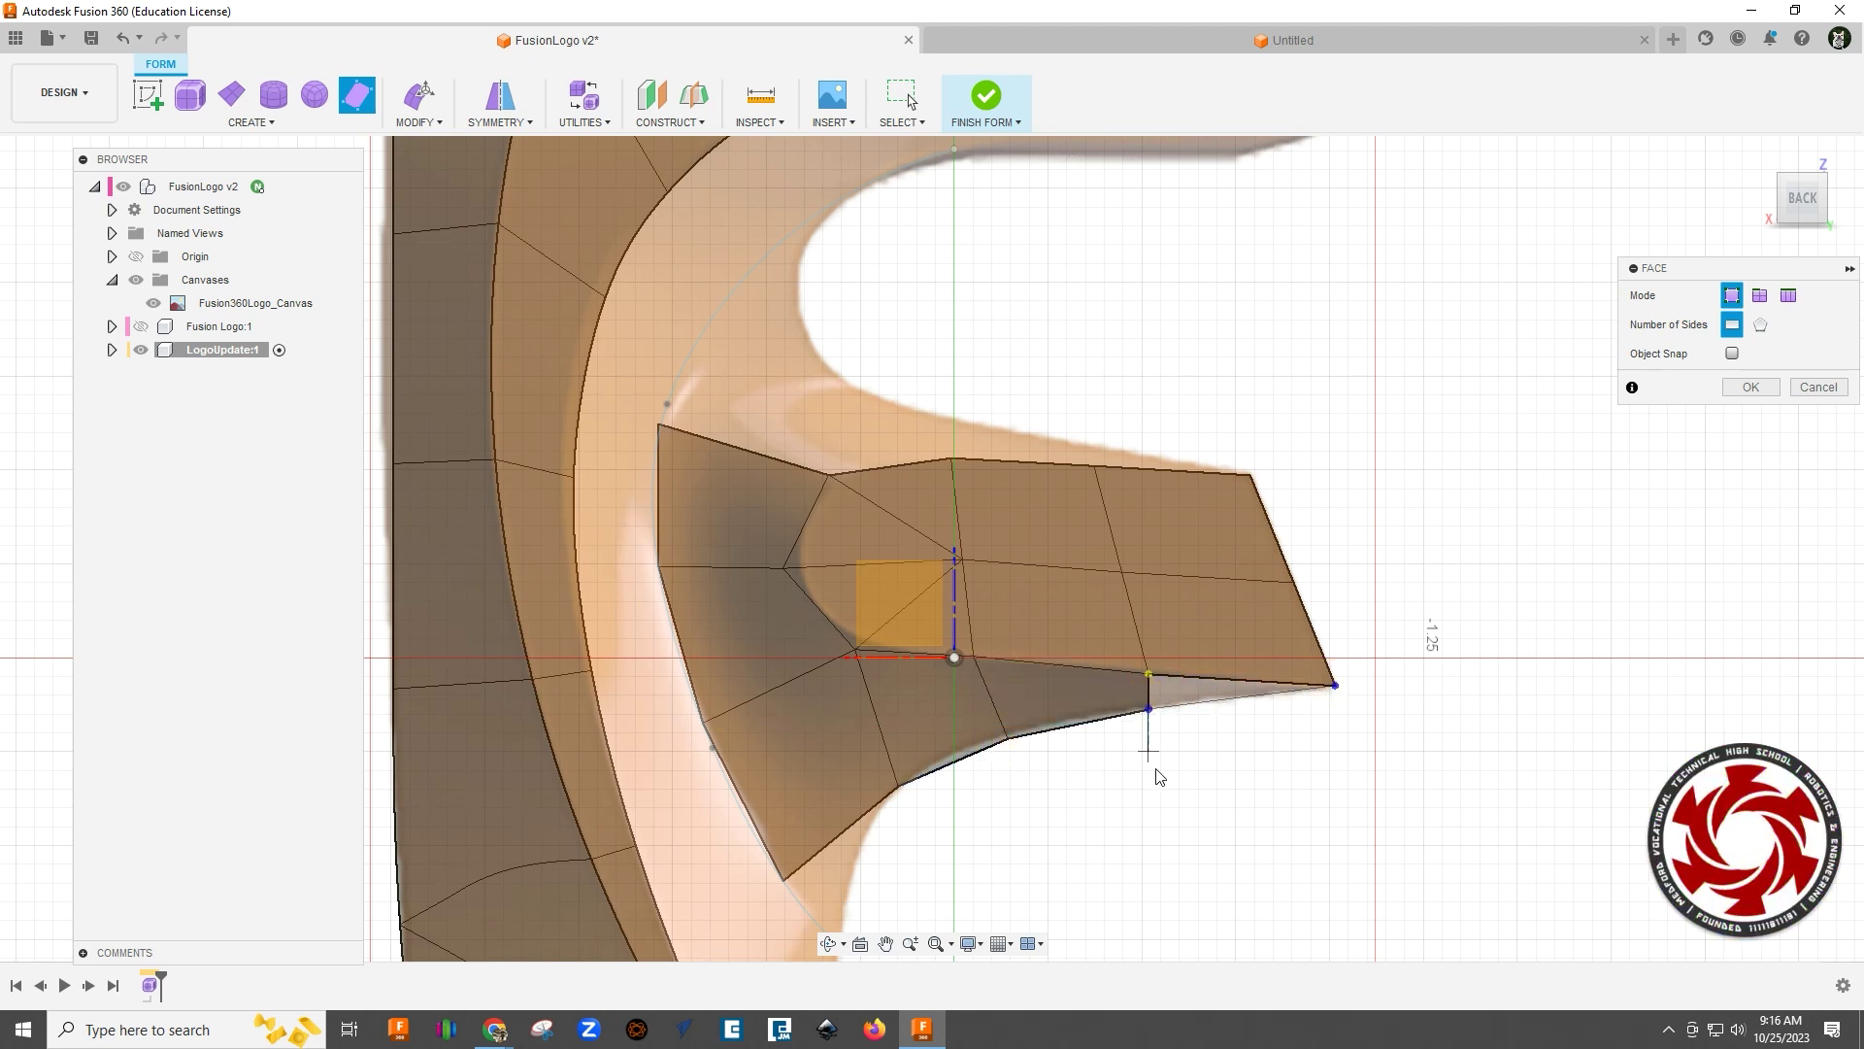
pyautogui.click(1148, 673)
# Step: Add a tapered face above the arm's outermost upper edge, from the canvas outline to the arm's upper tip corner
pyautogui.moveTo(747, 572); pyautogui.dragTo(750, 393, button='middle')
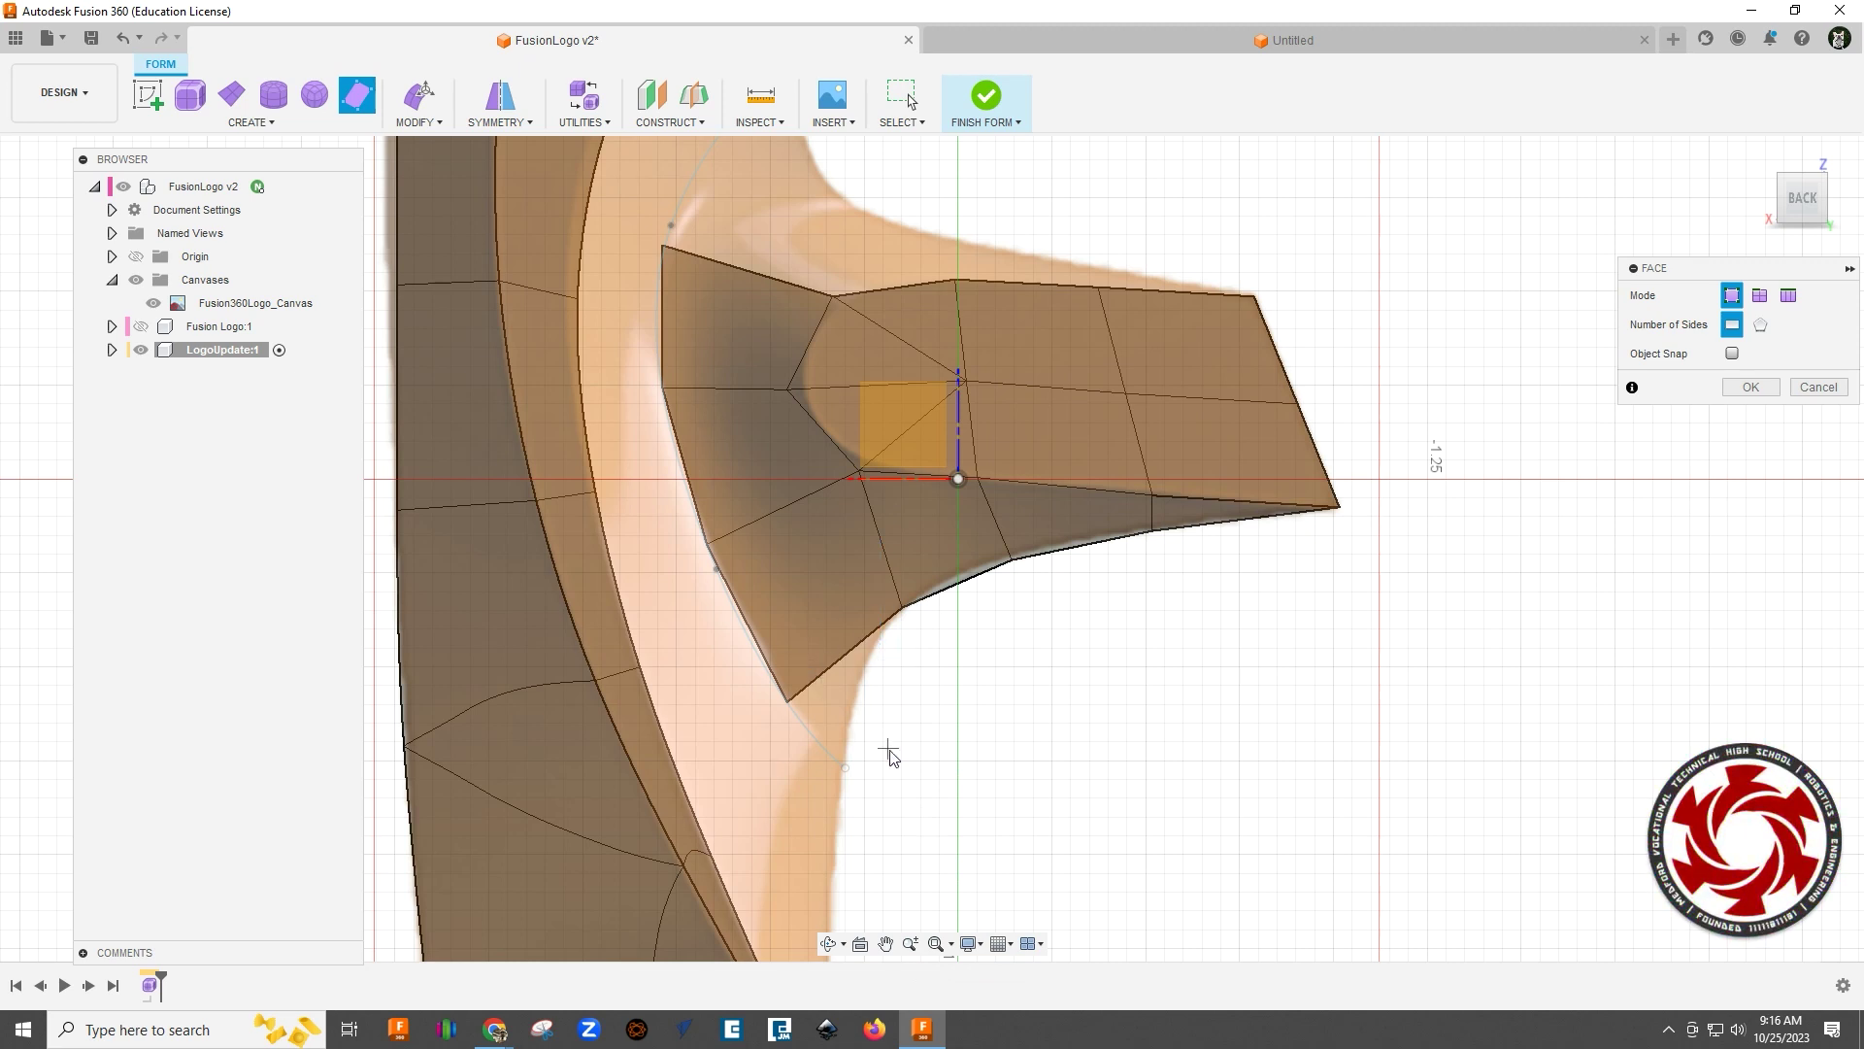
pyautogui.scroll(-2, 974, 857)
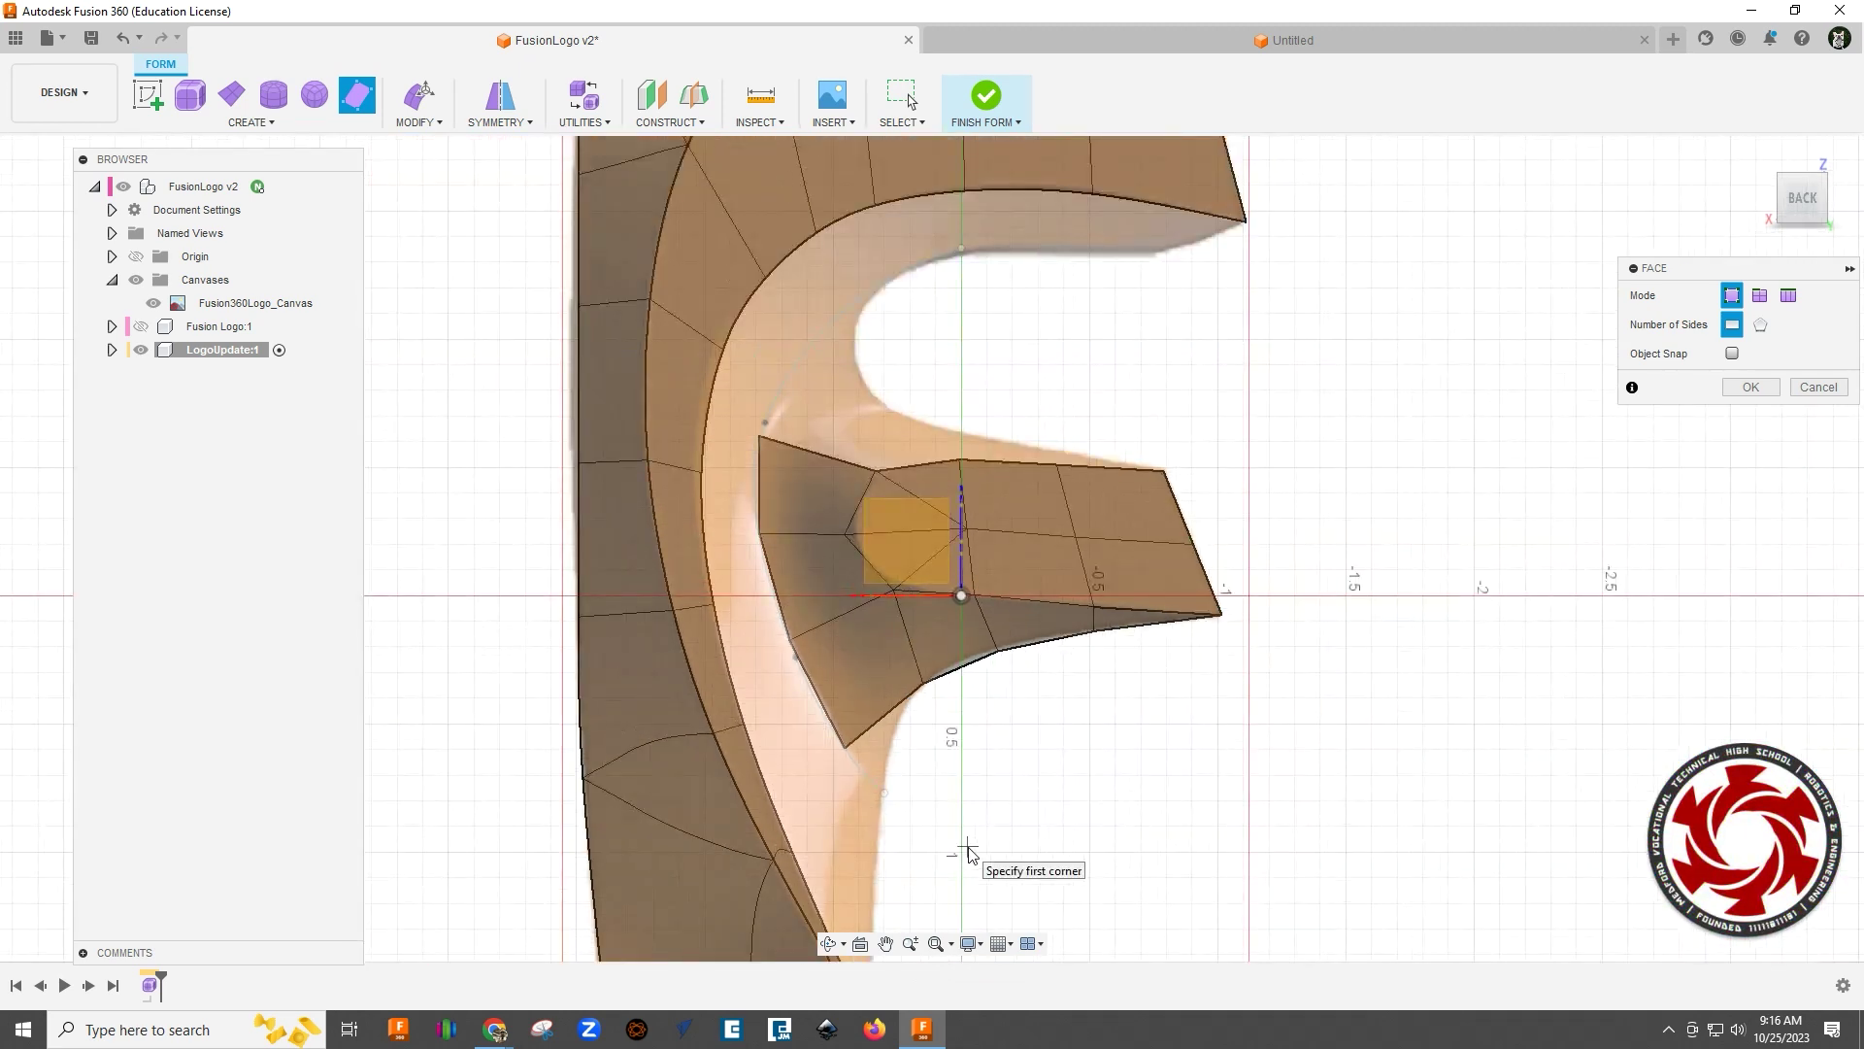
pyautogui.scroll(-1, 1000, 777)
pyautogui.scroll(3, 1029, 407)
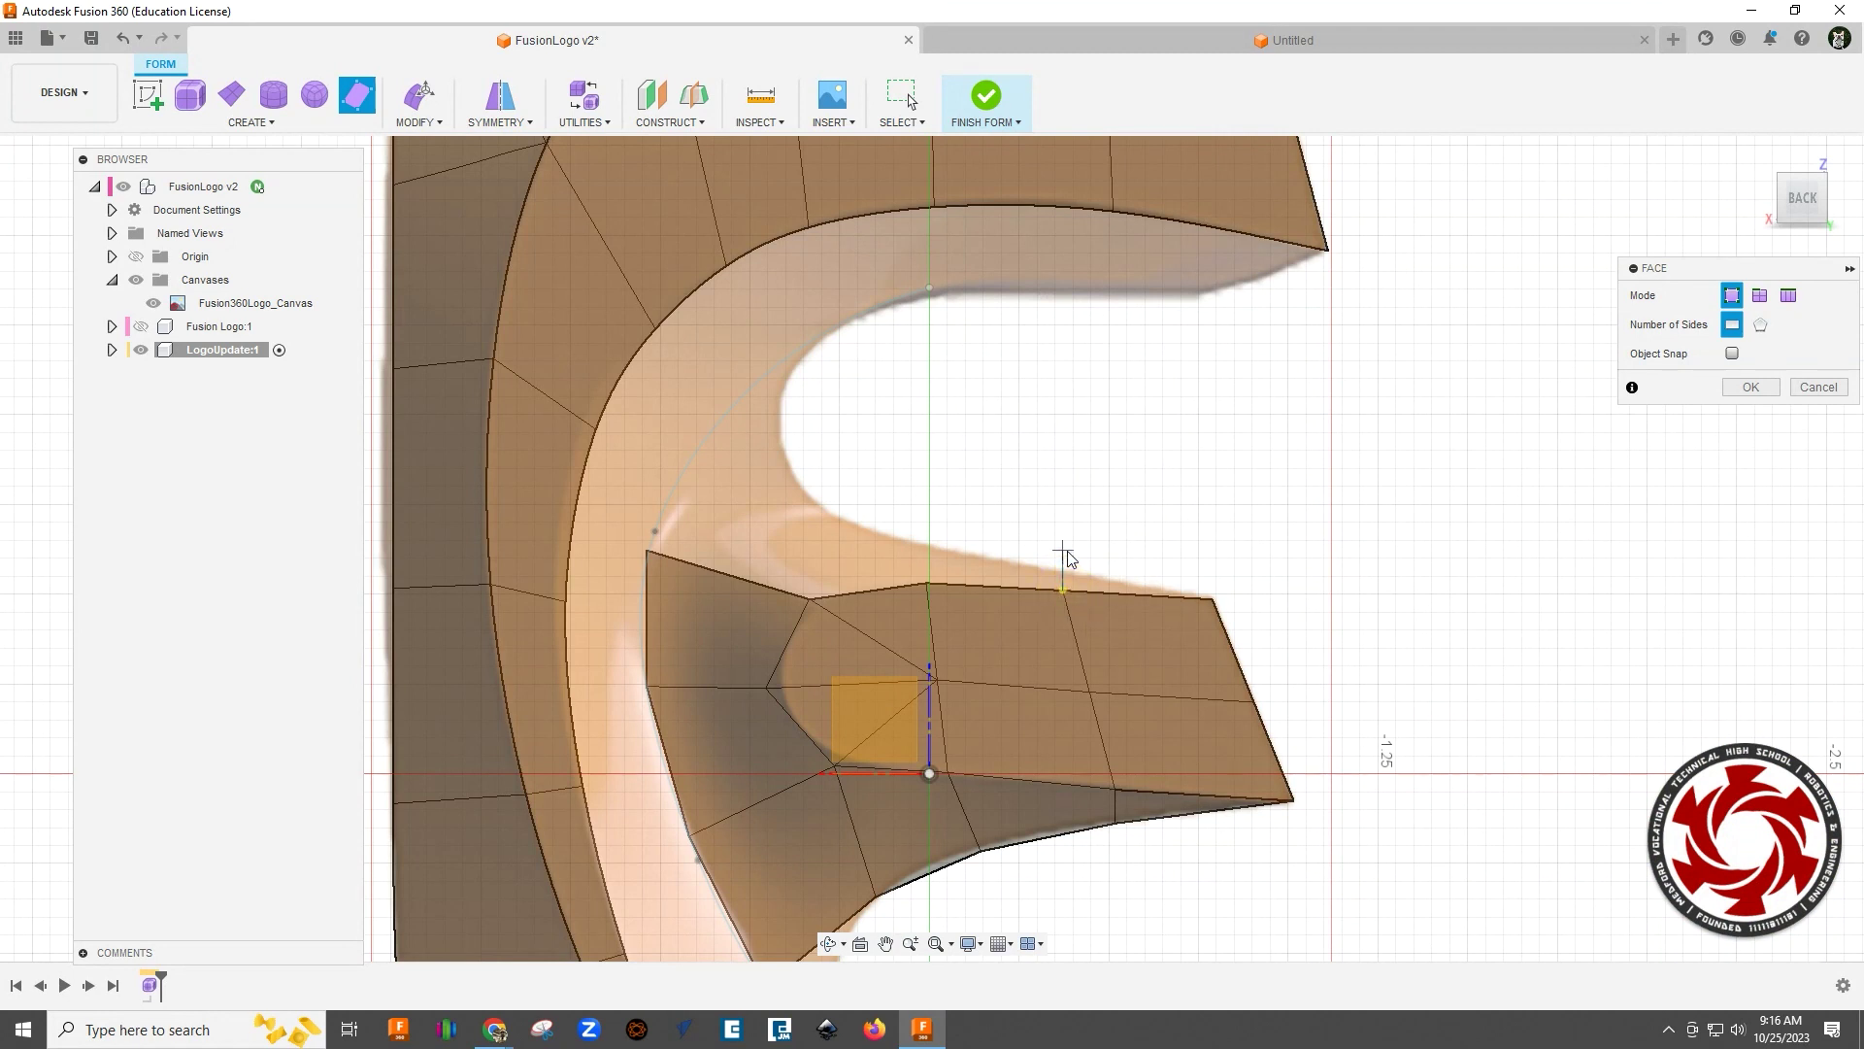
pyautogui.scroll(3, 1065, 594)
pyautogui.click(1059, 591)
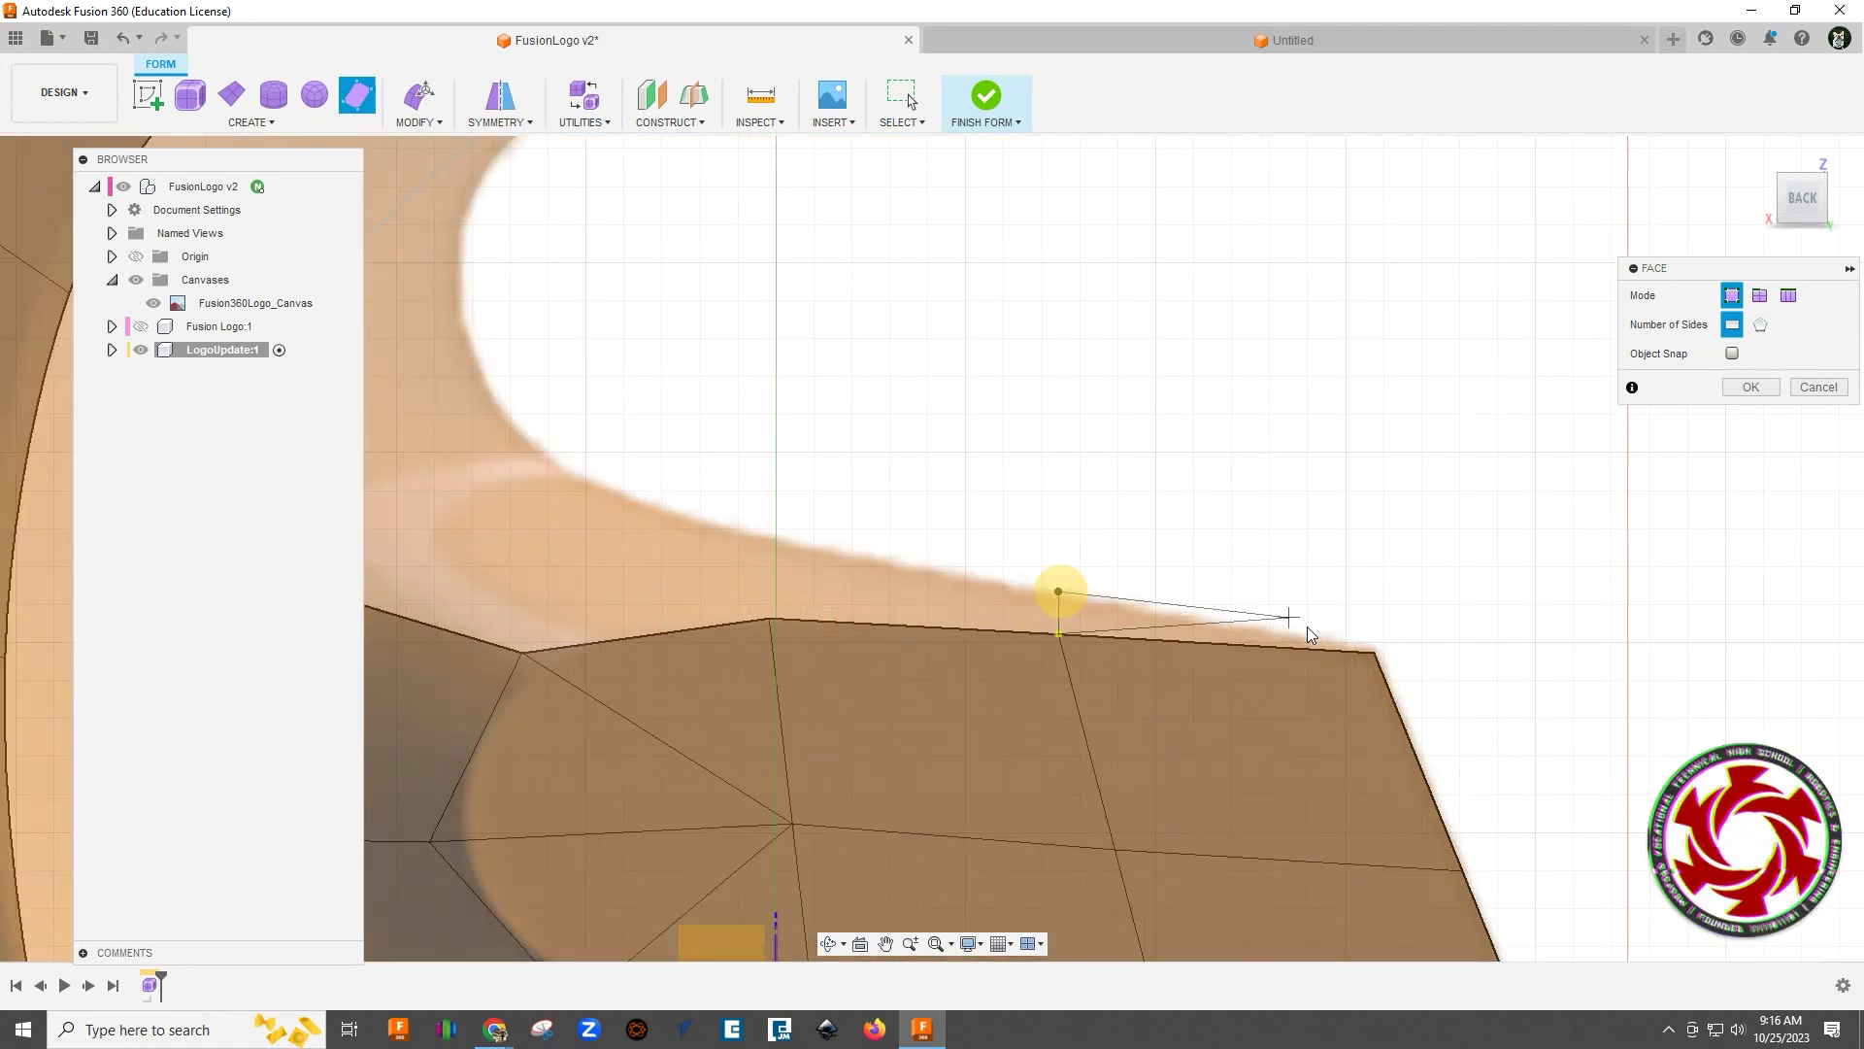
pyautogui.click(1374, 653)
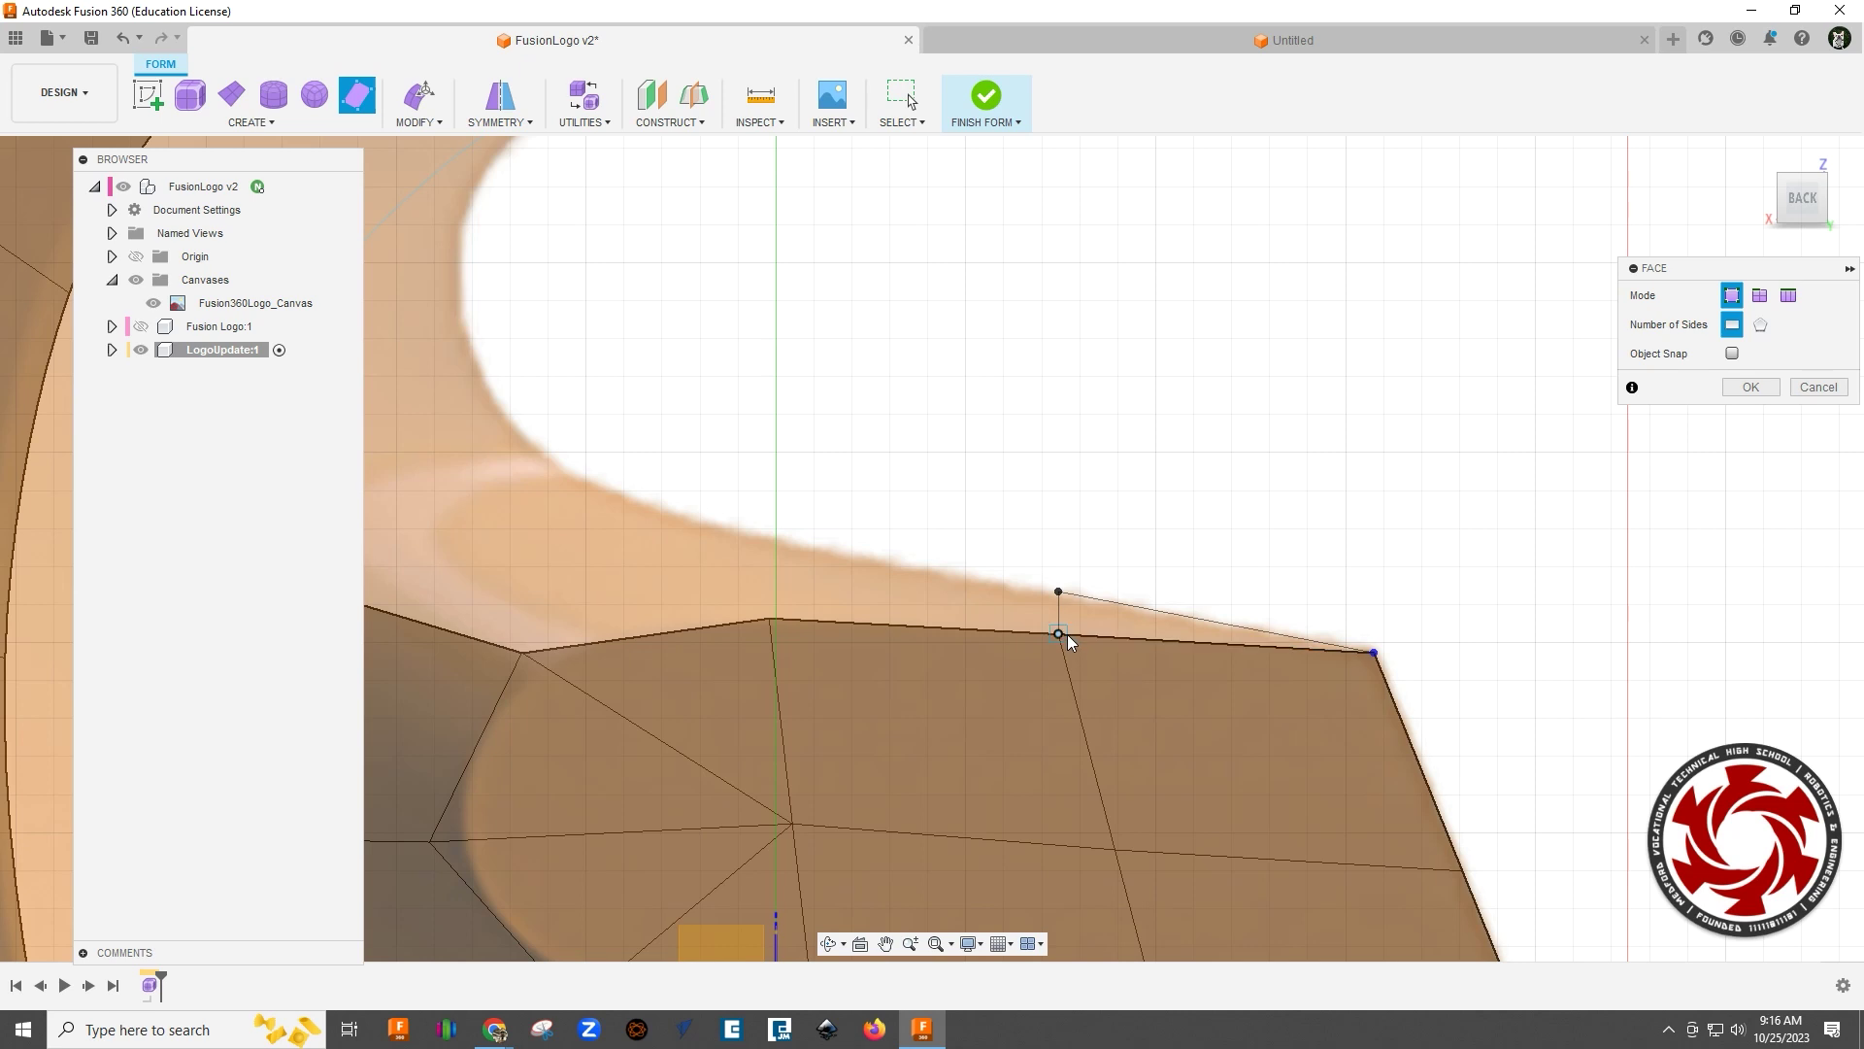
pyautogui.click(1068, 633)
# Step: Add a four-sided face above the arm's upper edge, joining the tapered face and following the canvas outline
pyautogui.click(768, 617)
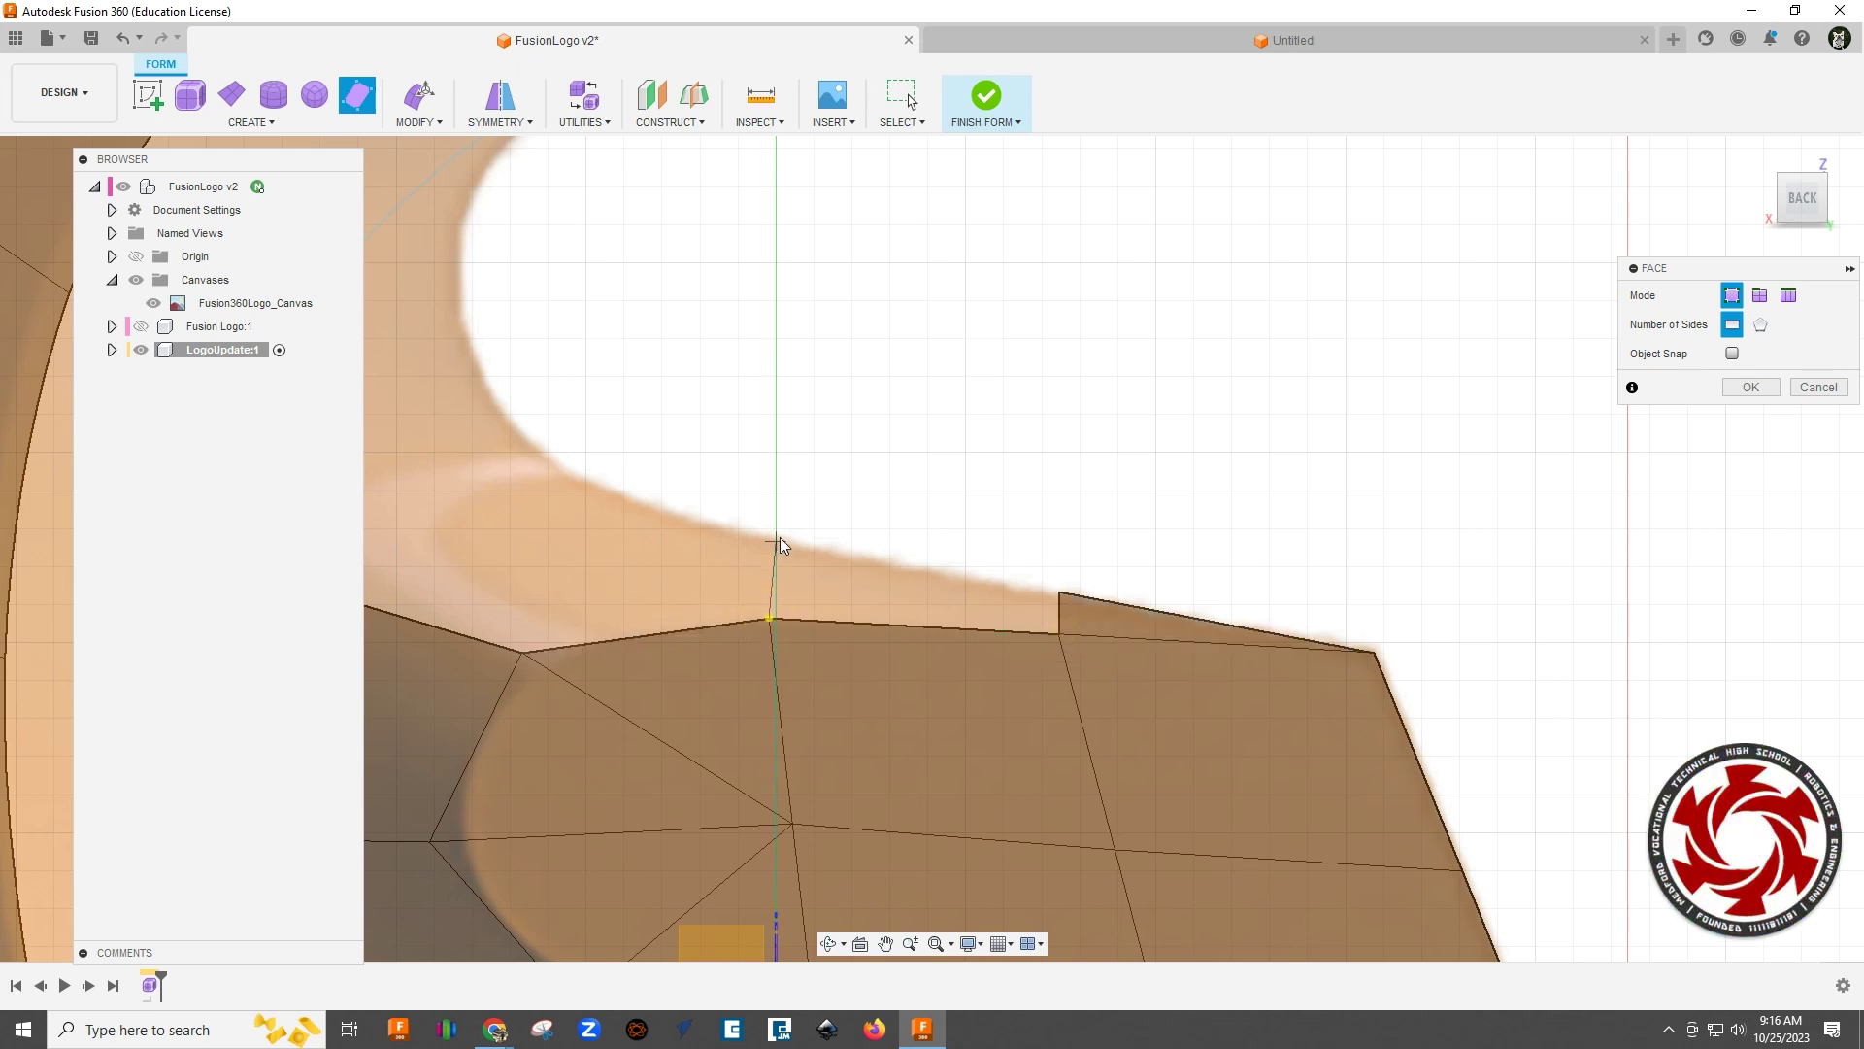
pyautogui.click(766, 532)
pyautogui.click(1061, 593)
pyautogui.click(1062, 632)
# Step: Add a four-sided face above the middle arm's rounded end, joining the neighbouring upper face and following the canvas outline
pyautogui.moveTo(707, 607); pyautogui.dragTo(1115, 699, button='middle')
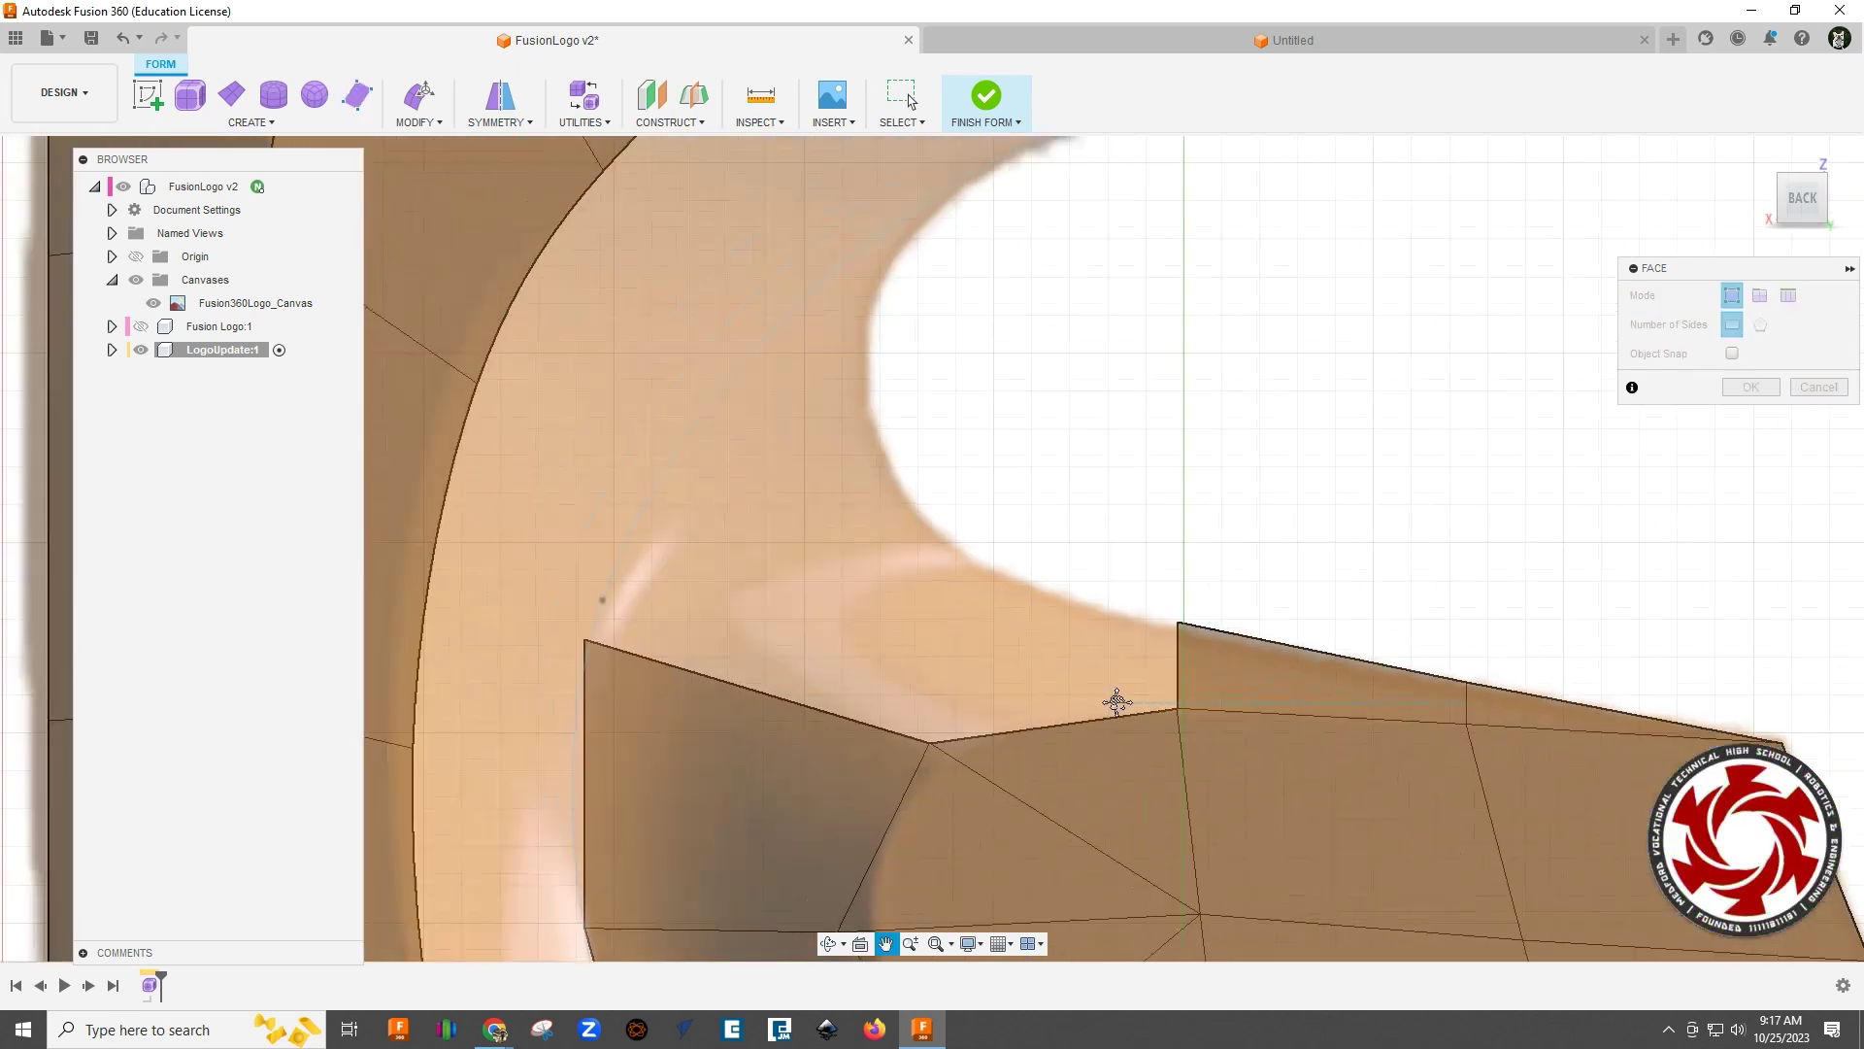
pyautogui.click(930, 744)
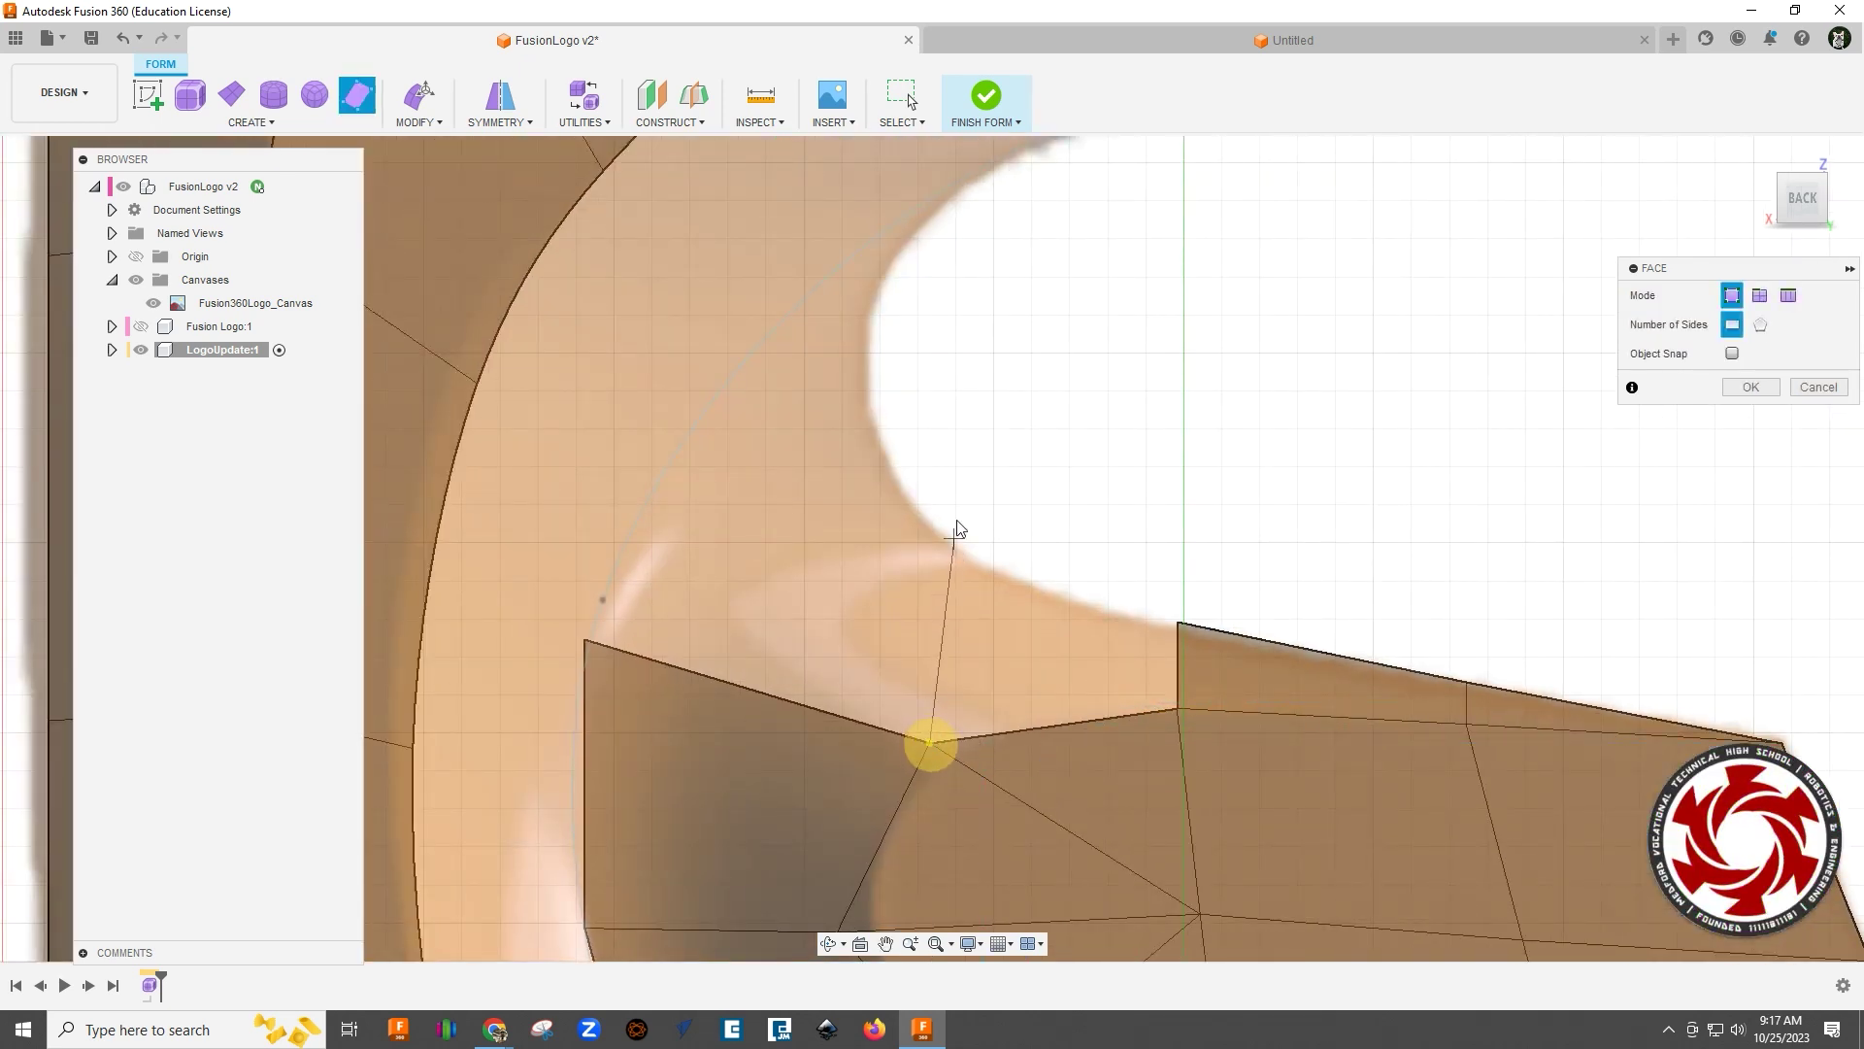
pyautogui.click(947, 543)
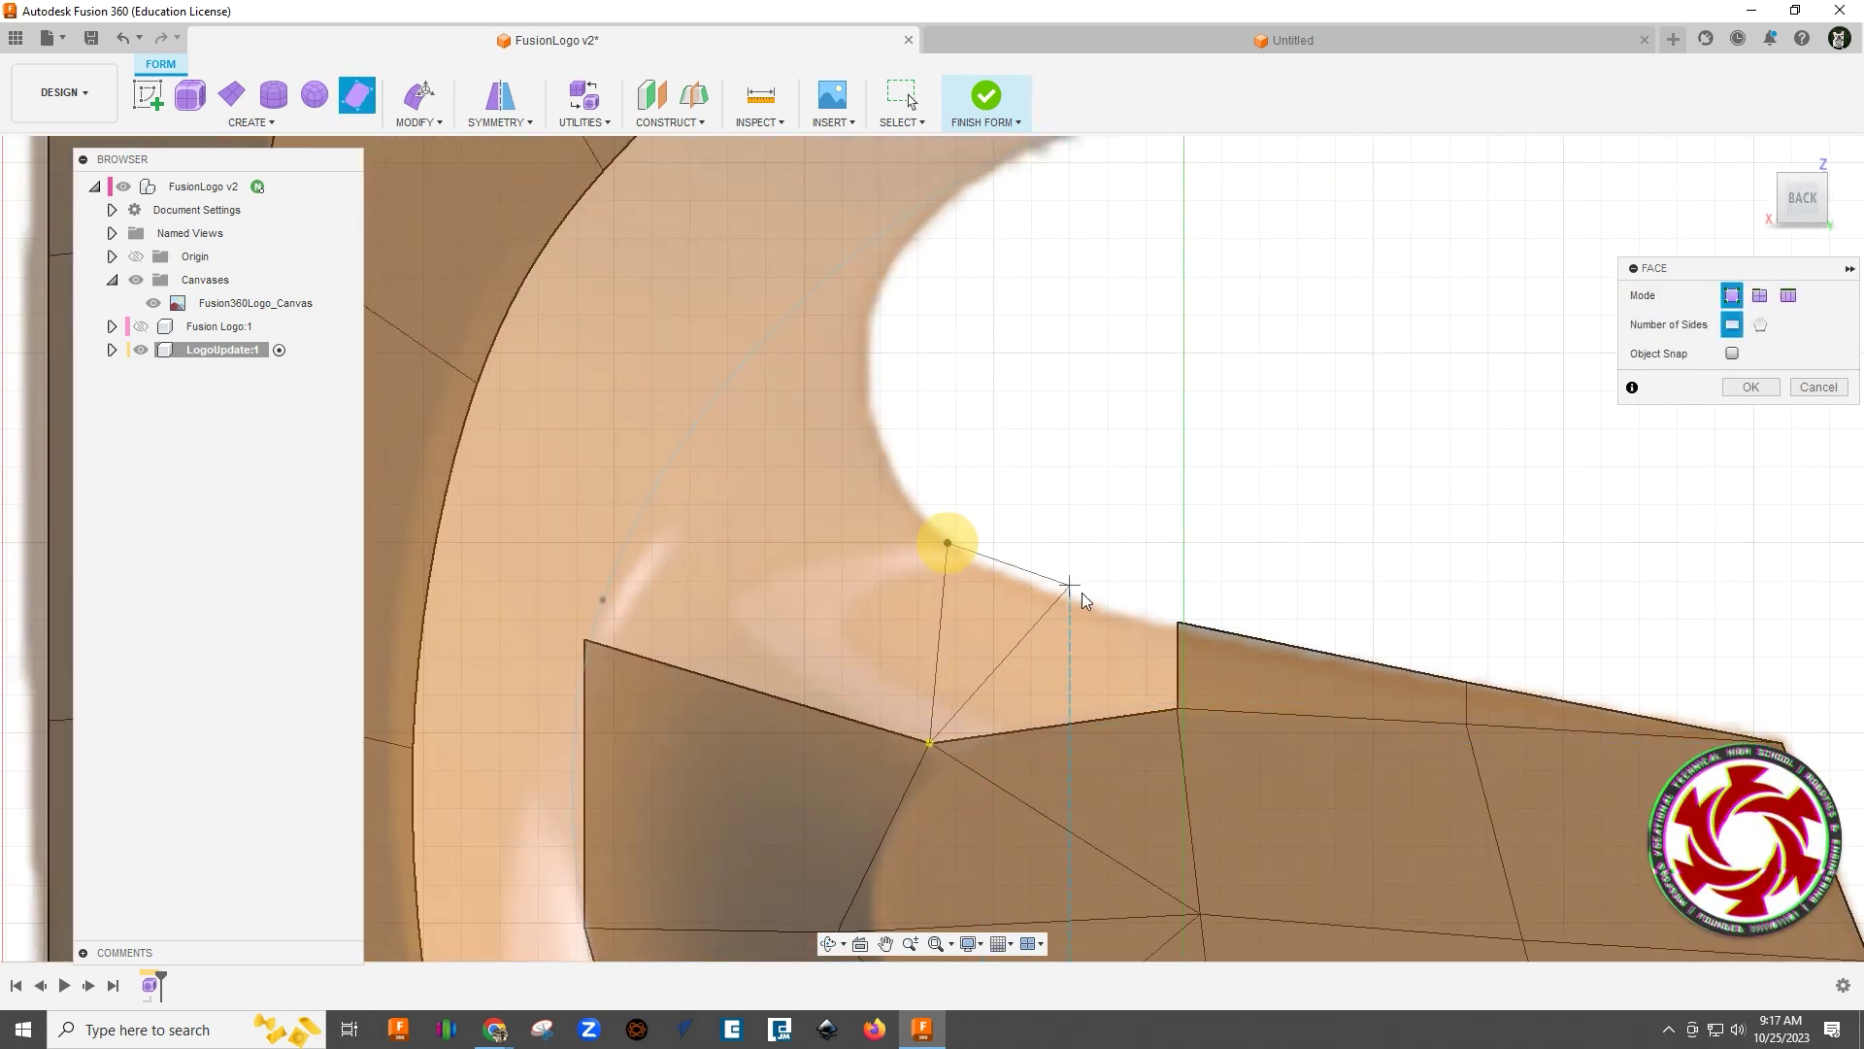
pyautogui.click(1178, 622)
pyautogui.click(1177, 710)
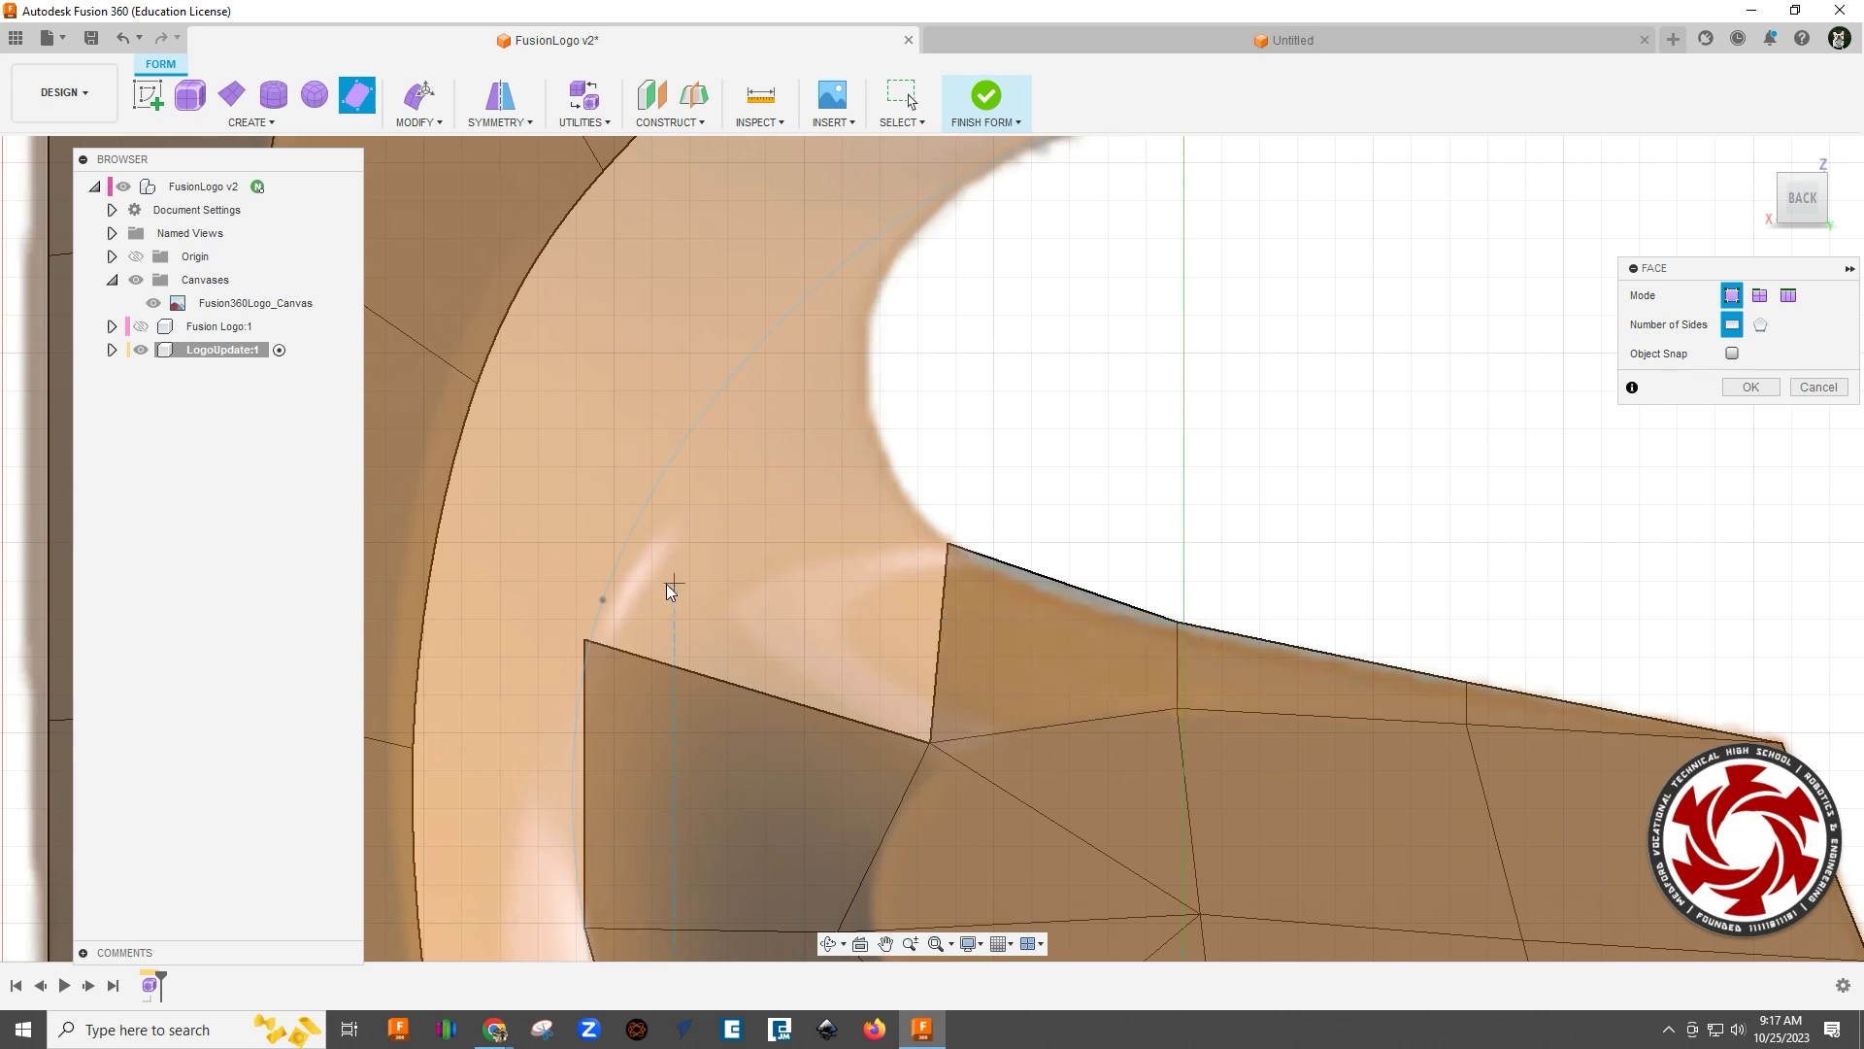
# Step: Add a four-sided face bridging the upper corner of the dark inner face, the guide curve and the newest upper face's edge
pyautogui.click(585, 642)
pyautogui.click(749, 356)
pyautogui.click(948, 543)
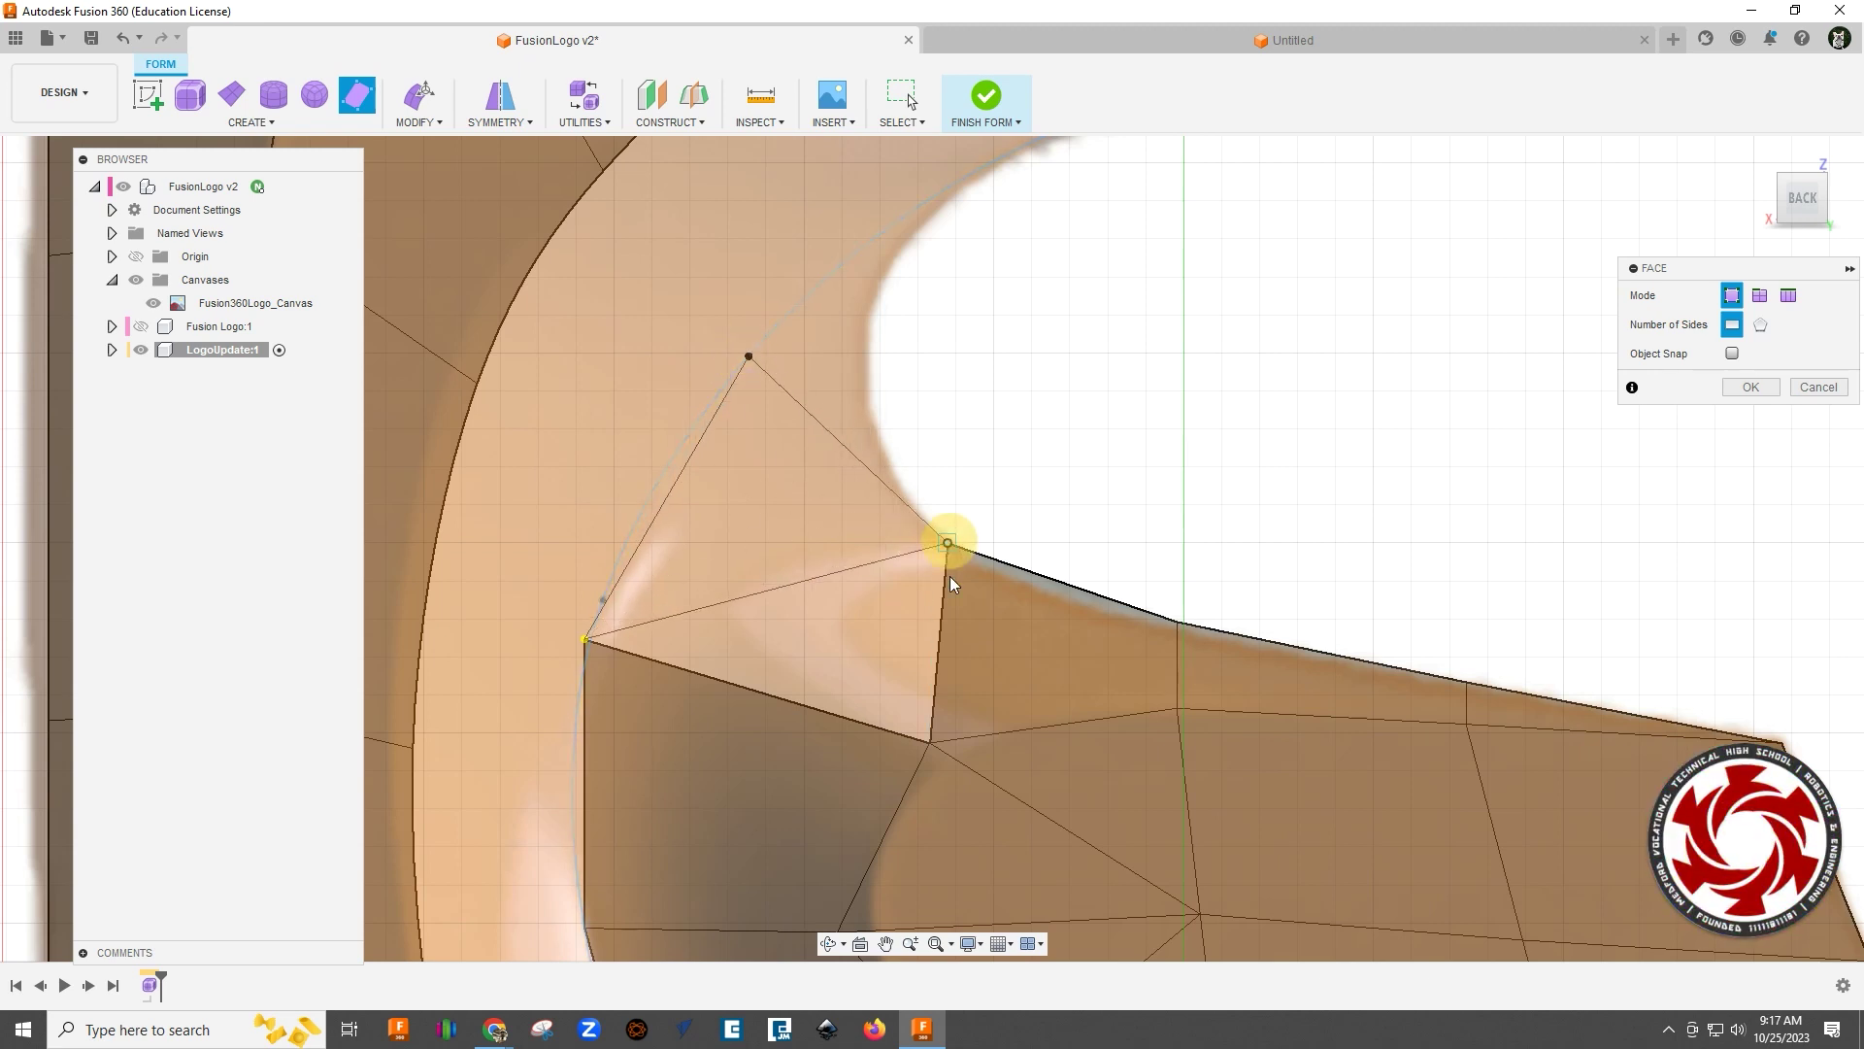
pyautogui.click(928, 742)
# Step: Add a four-sided face continuing upward between the guide curve and the rounded canvas outline above the middle arm
pyautogui.moveTo(866, 520); pyautogui.dragTo(817, 773, button='middle')
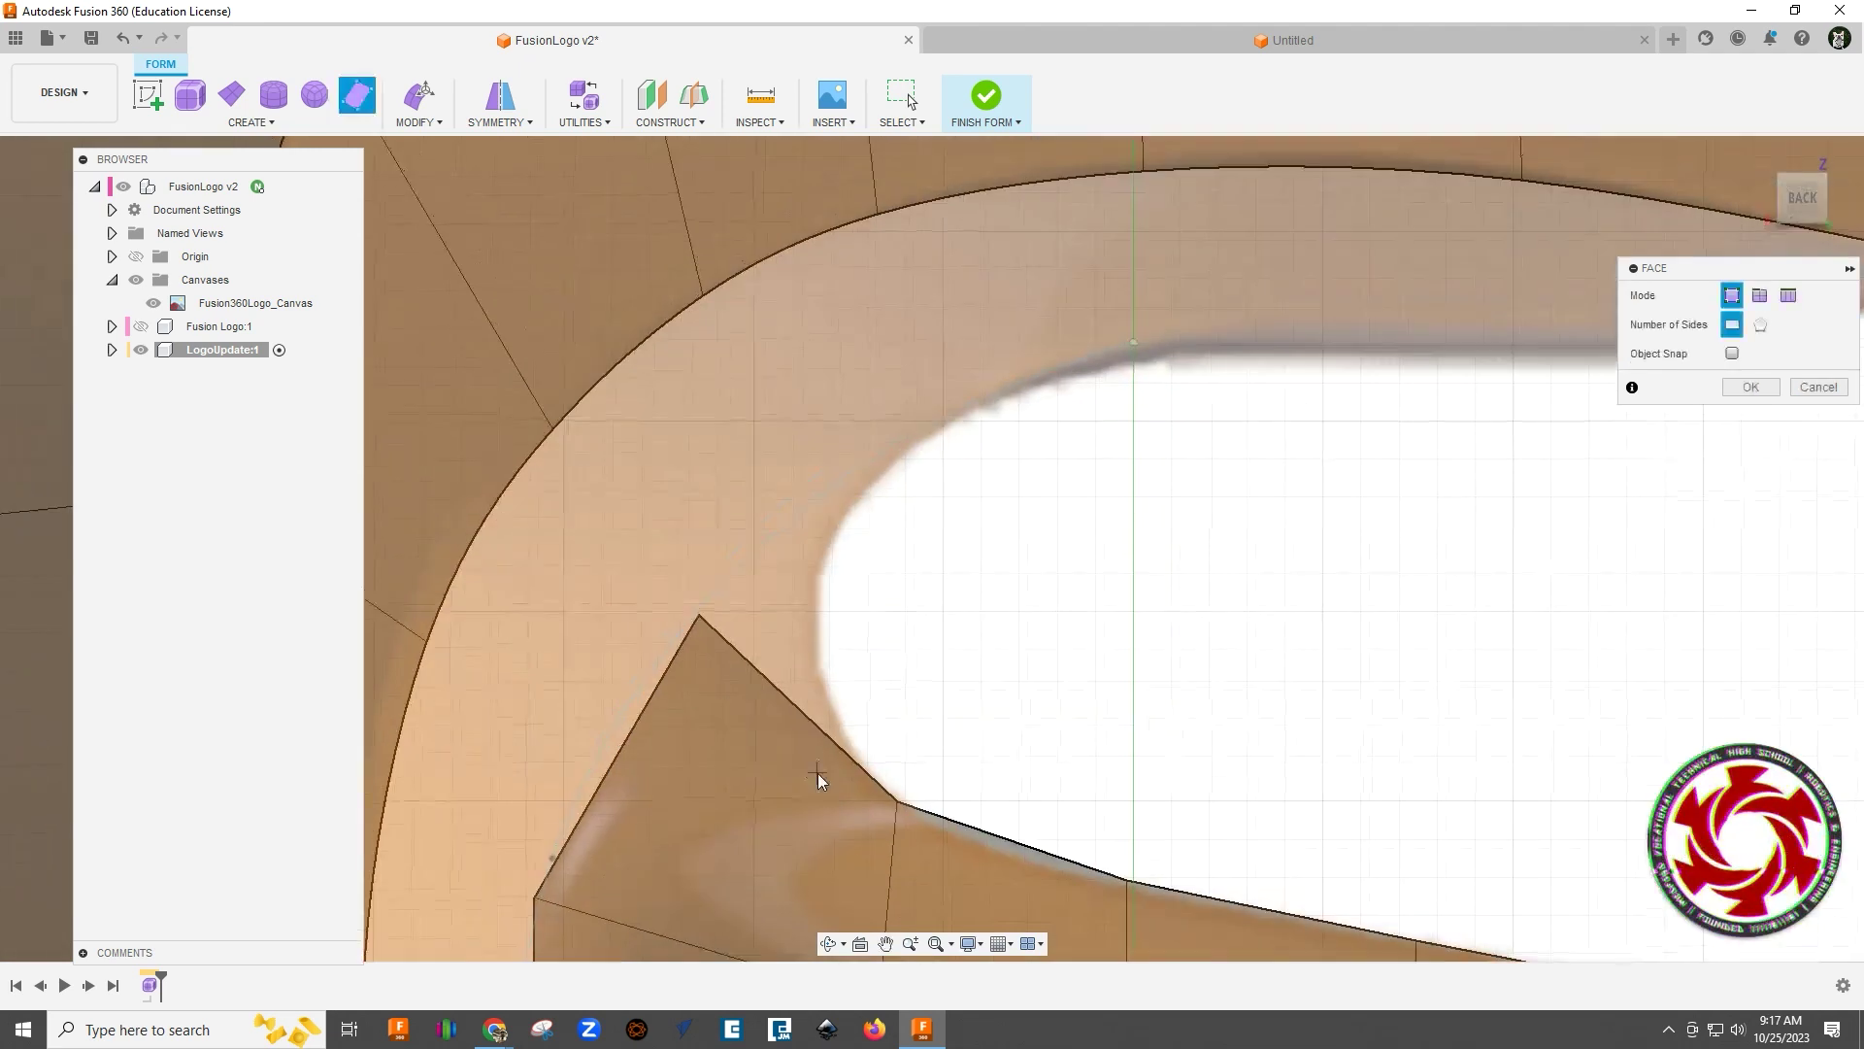
pyautogui.click(898, 802)
pyautogui.click(845, 524)
pyautogui.click(785, 482)
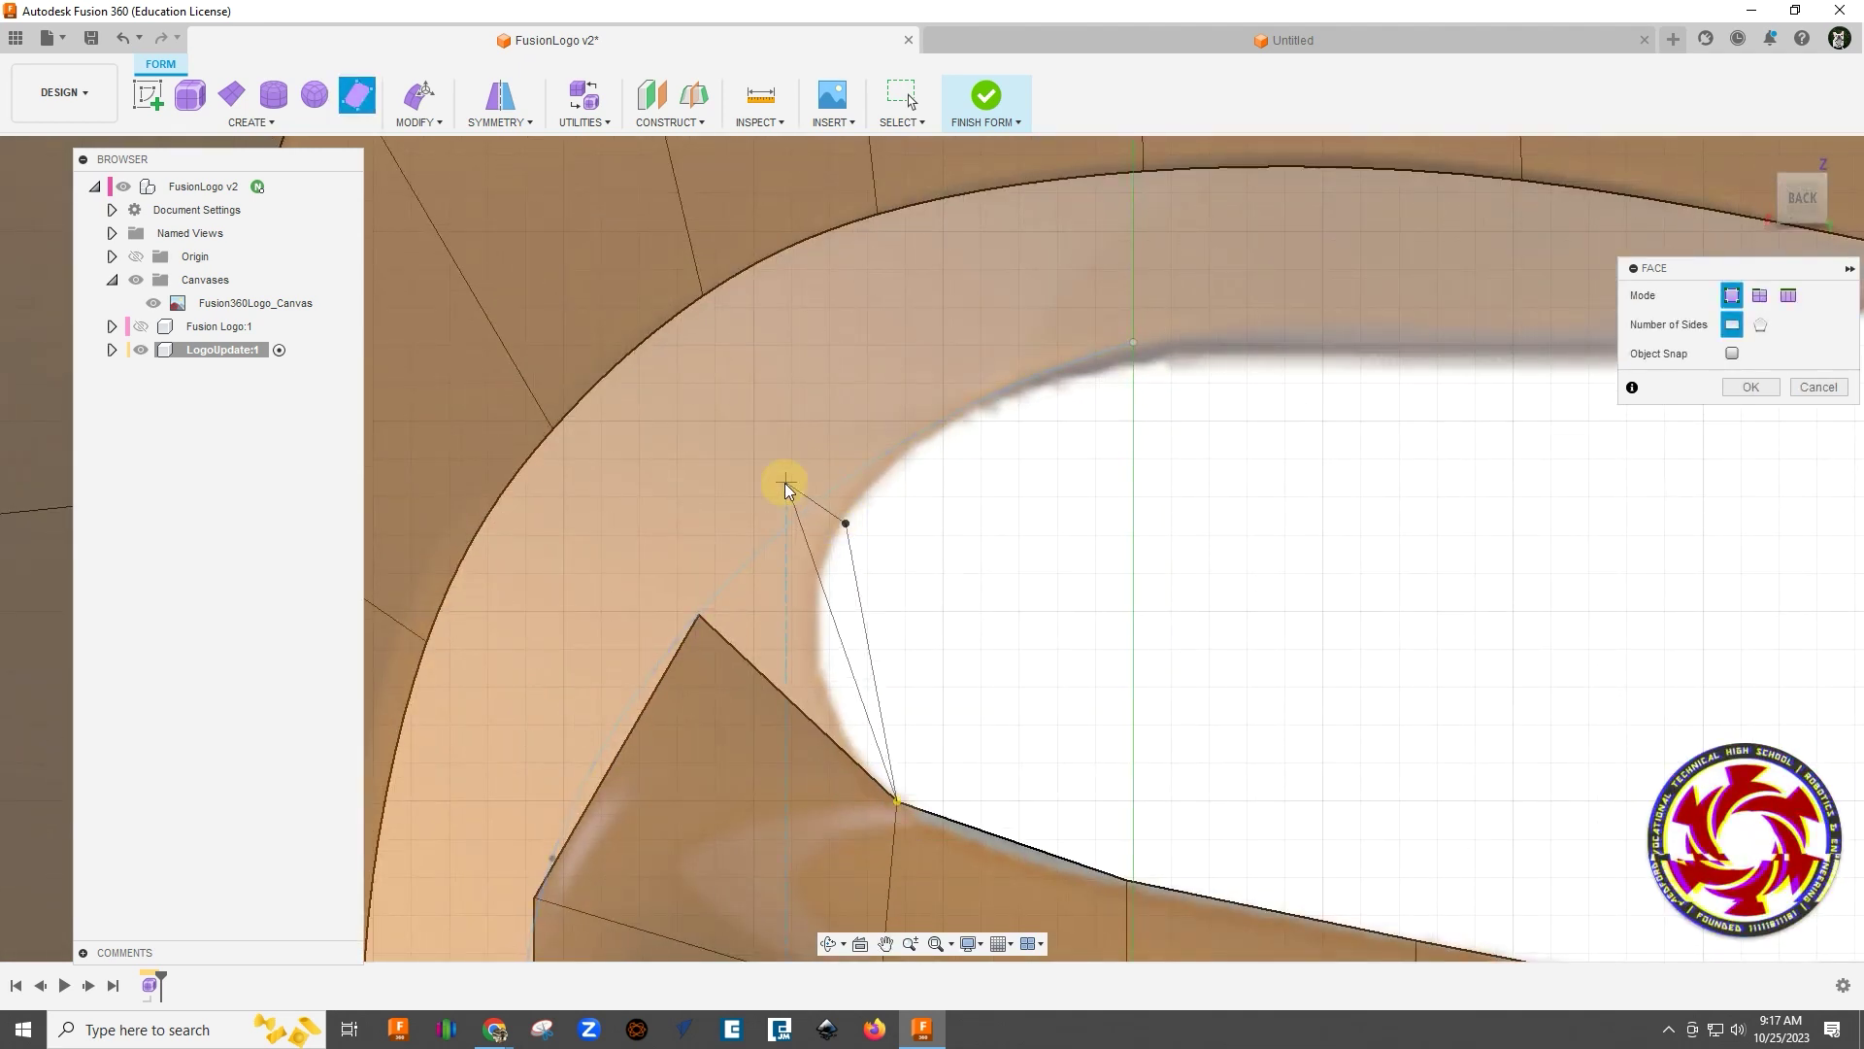
pyautogui.click(700, 614)
# Step: Extend the narrow inner strip with a four-sided face around the upper bend, between the guide curve and the canvas outline
pyautogui.moveTo(869, 423); pyautogui.dragTo(864, 579, button='middle')
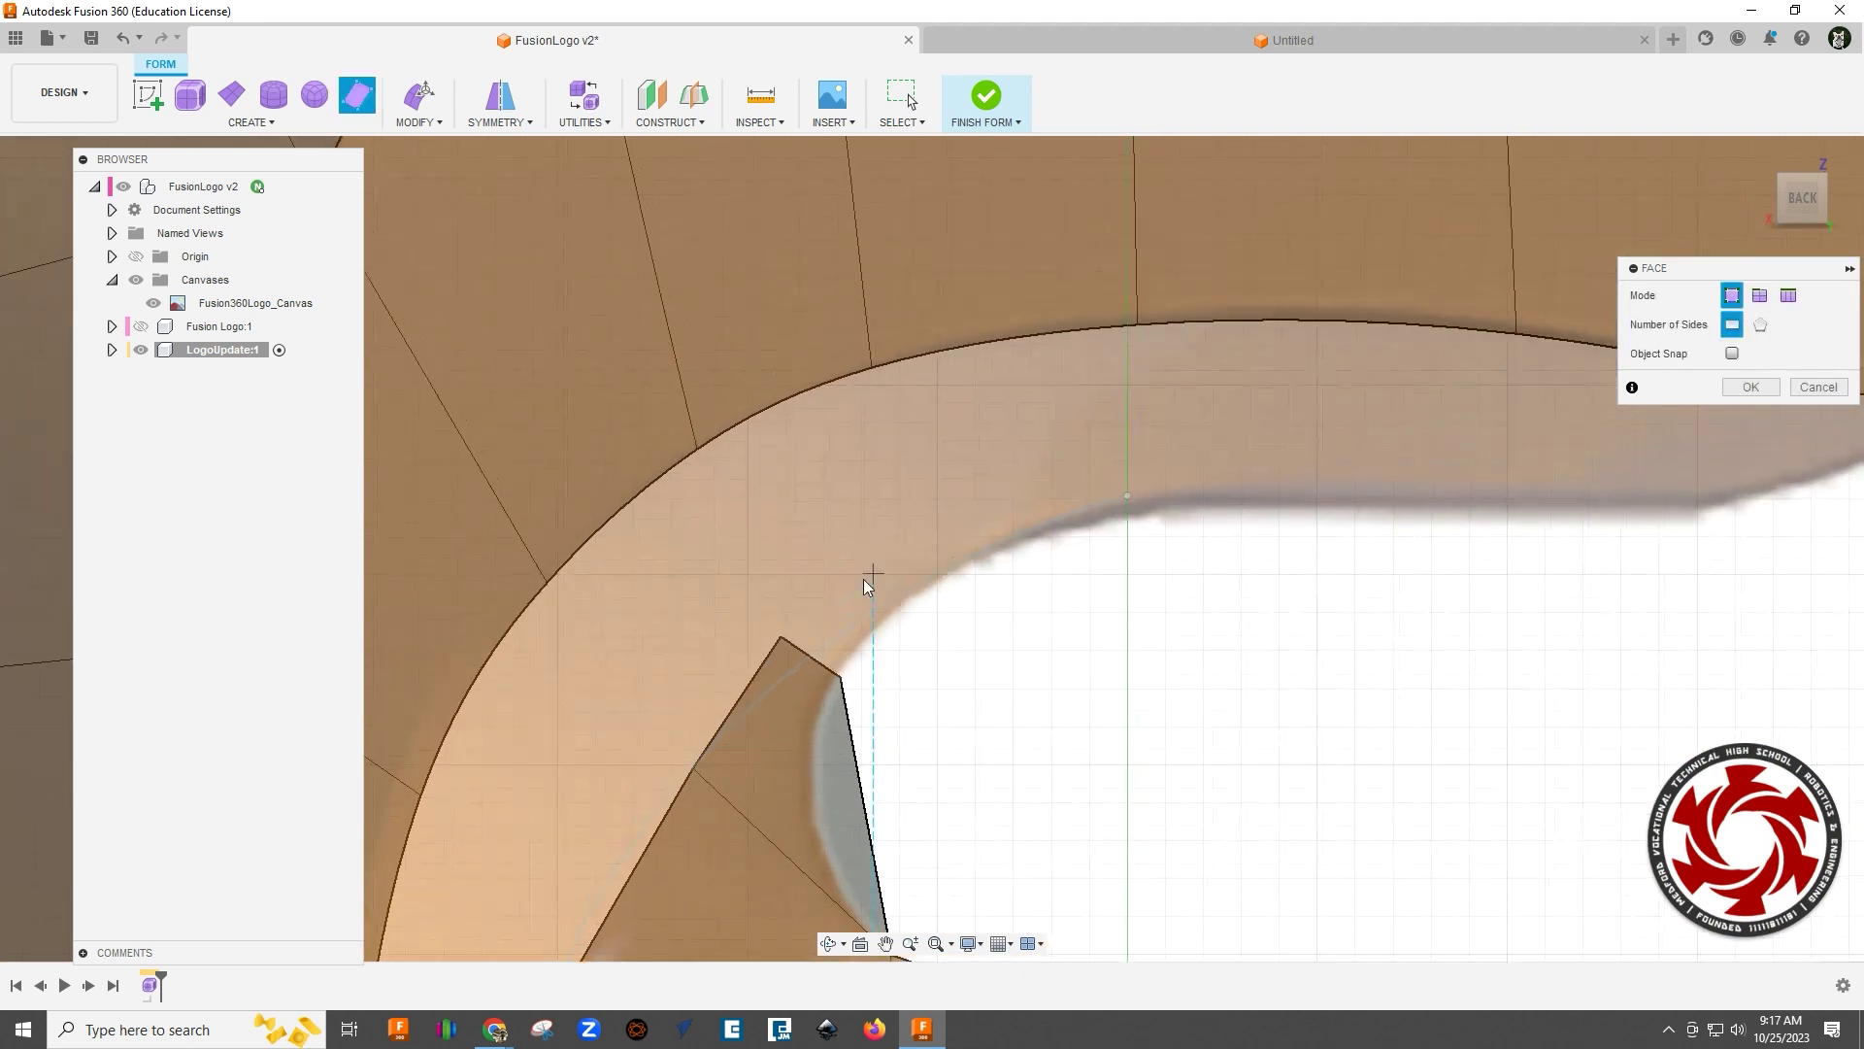
pyautogui.click(779, 636)
pyautogui.click(947, 515)
pyautogui.click(986, 563)
pyautogui.click(841, 677)
# Step: Close the strip with a tapered face running to a point near the guide curve's upper end, and finish the Face command
pyautogui.moveTo(1022, 486); pyautogui.dragTo(956, 587, button='middle')
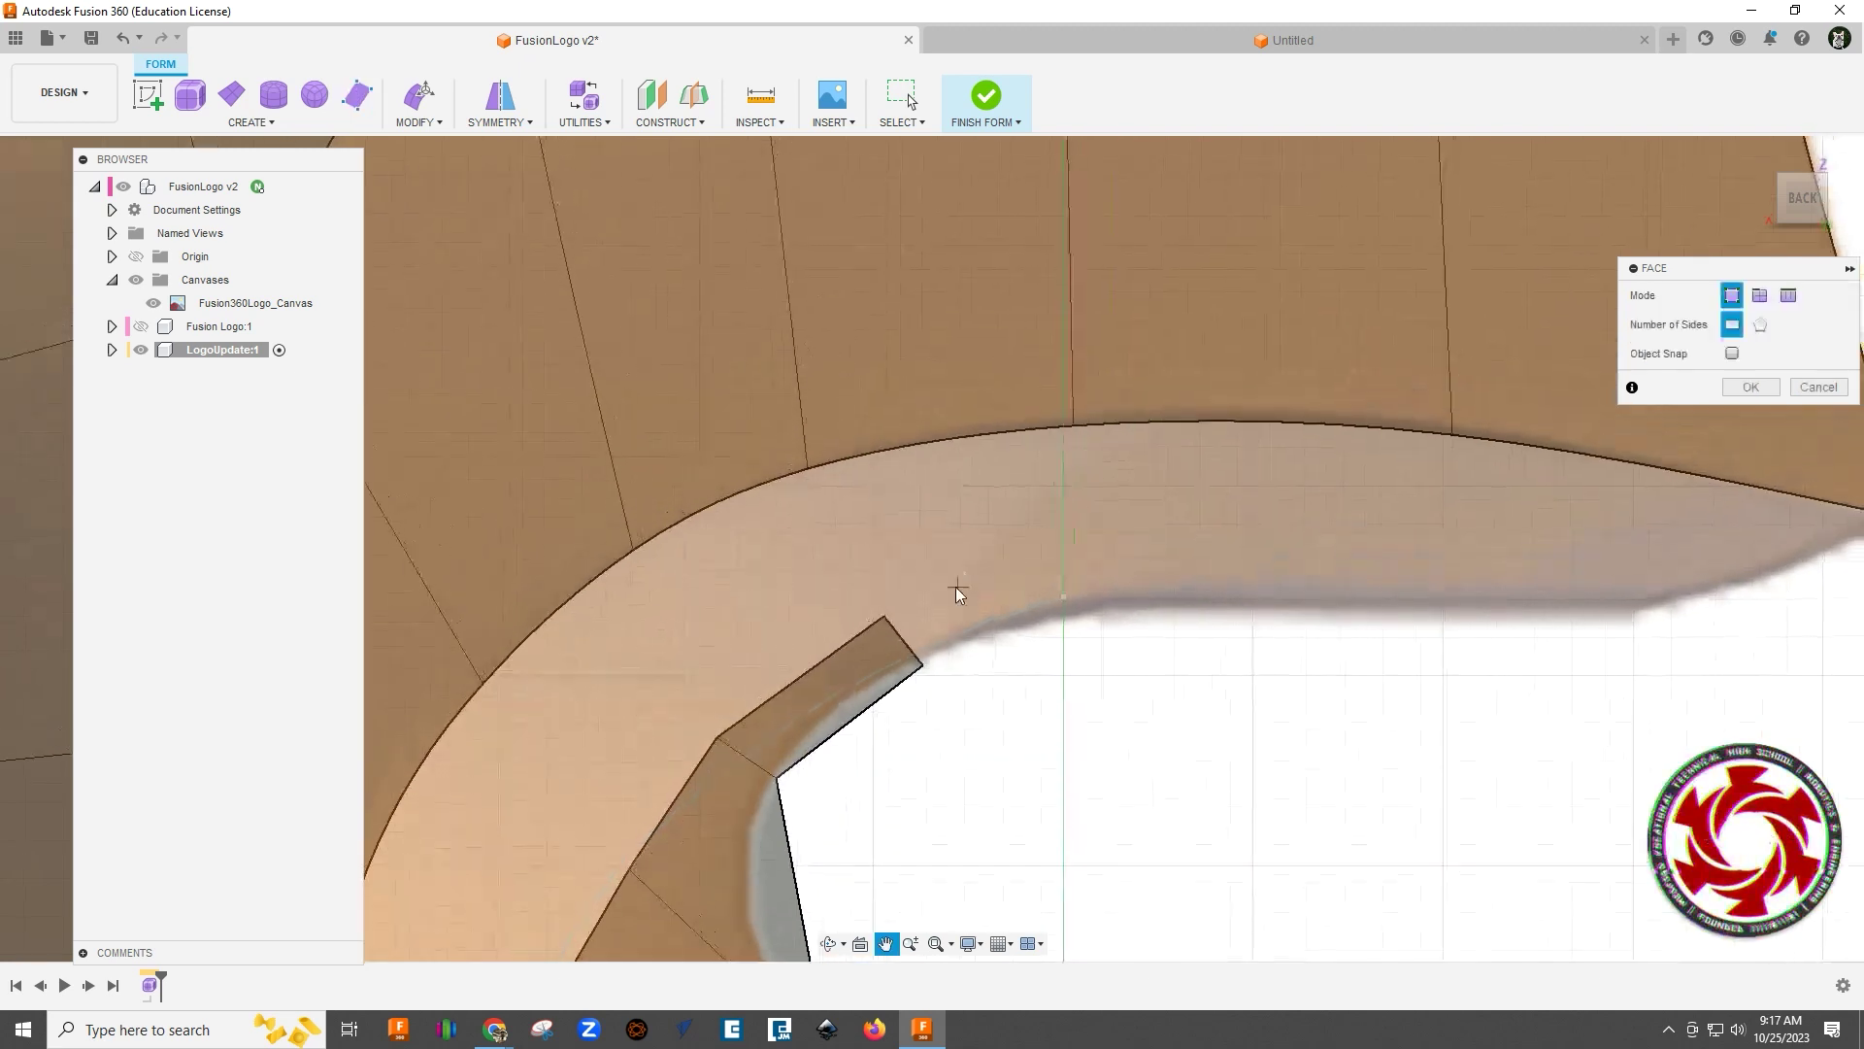
pyautogui.click(883, 615)
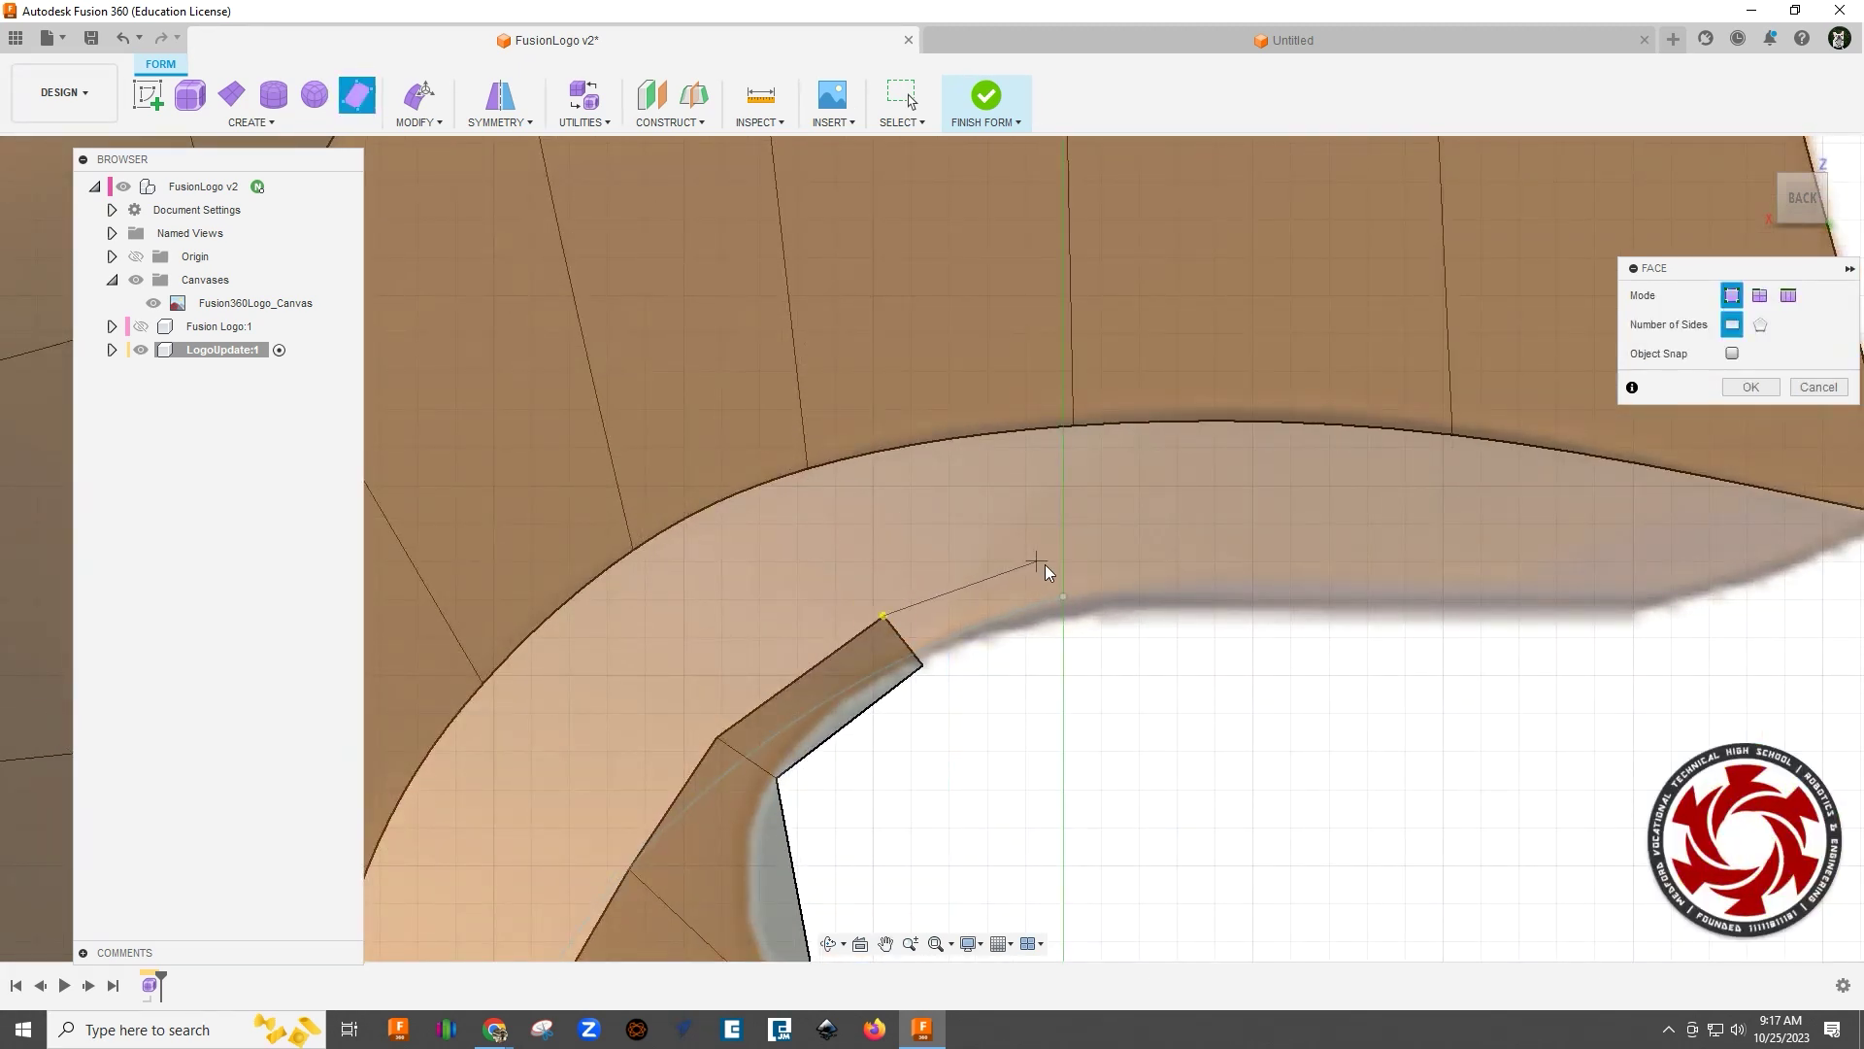
pyautogui.click(1101, 585)
pyautogui.click(919, 664)
pyautogui.click(884, 614)
pyautogui.scroll(-3, 1029, 649)
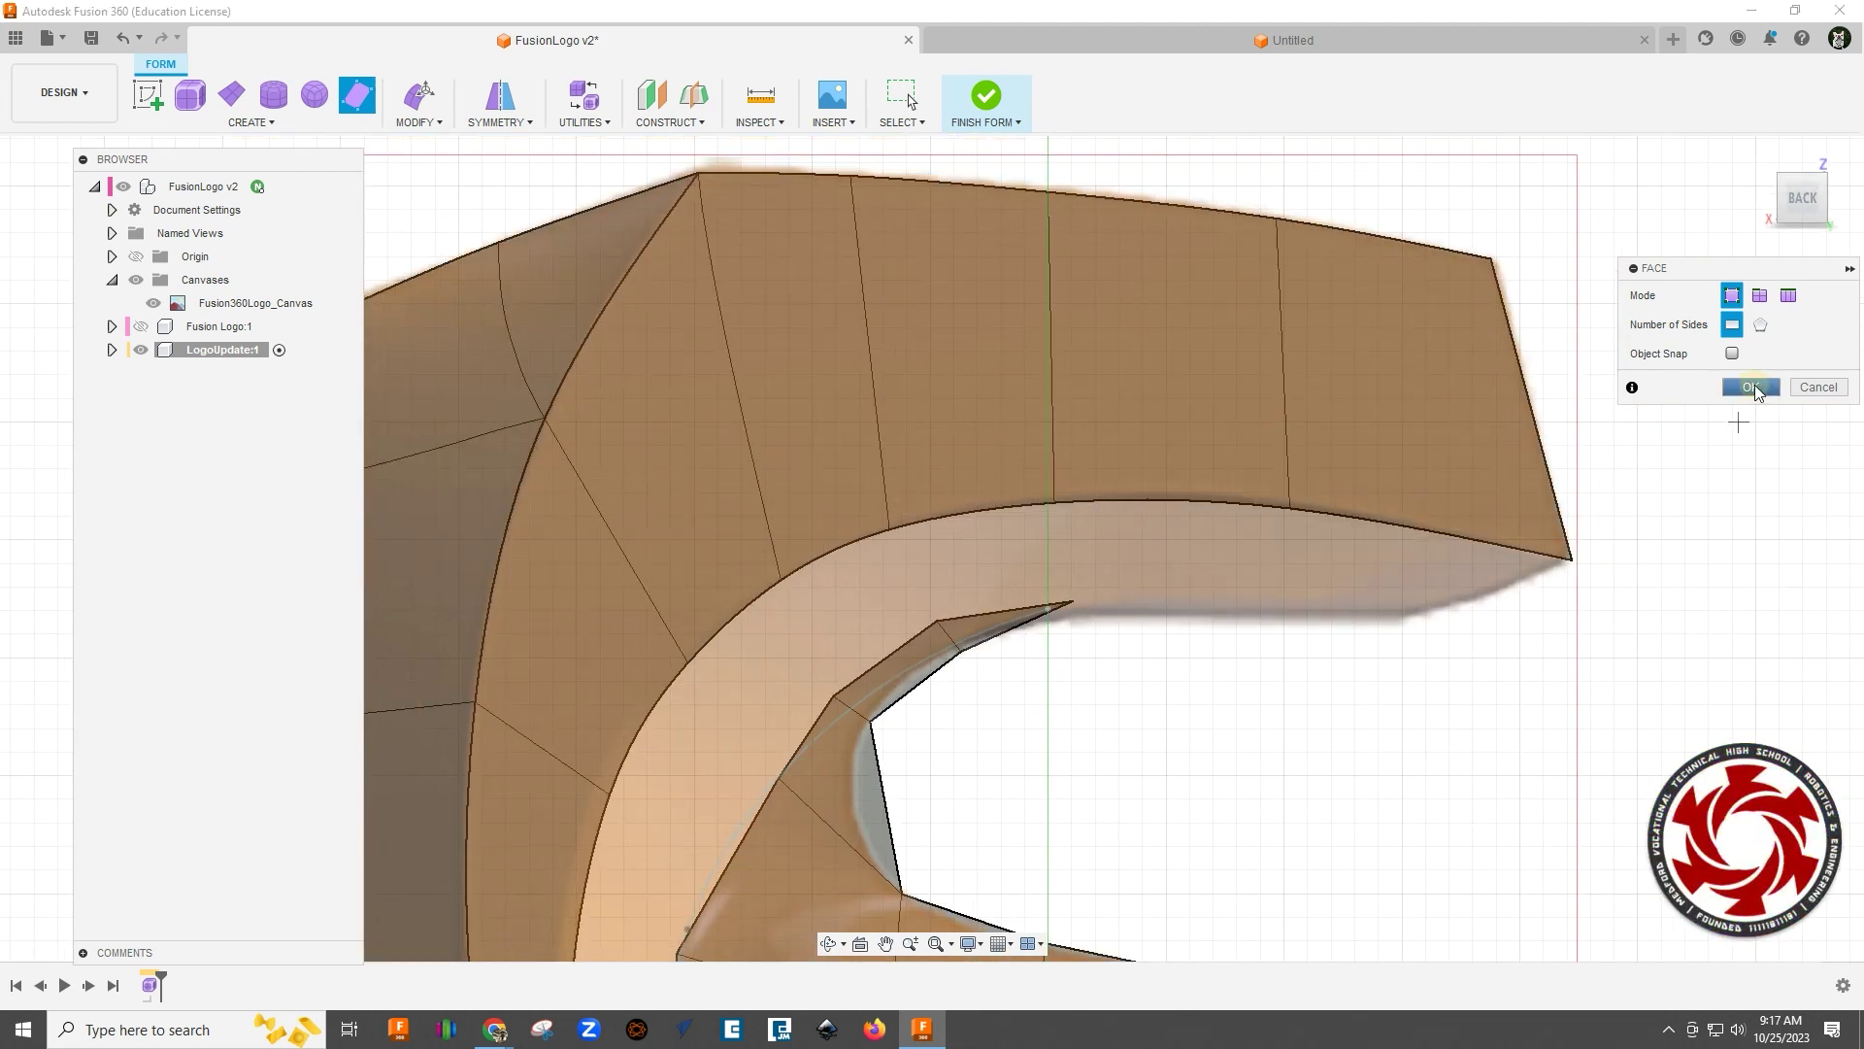
pyautogui.click(1752, 386)
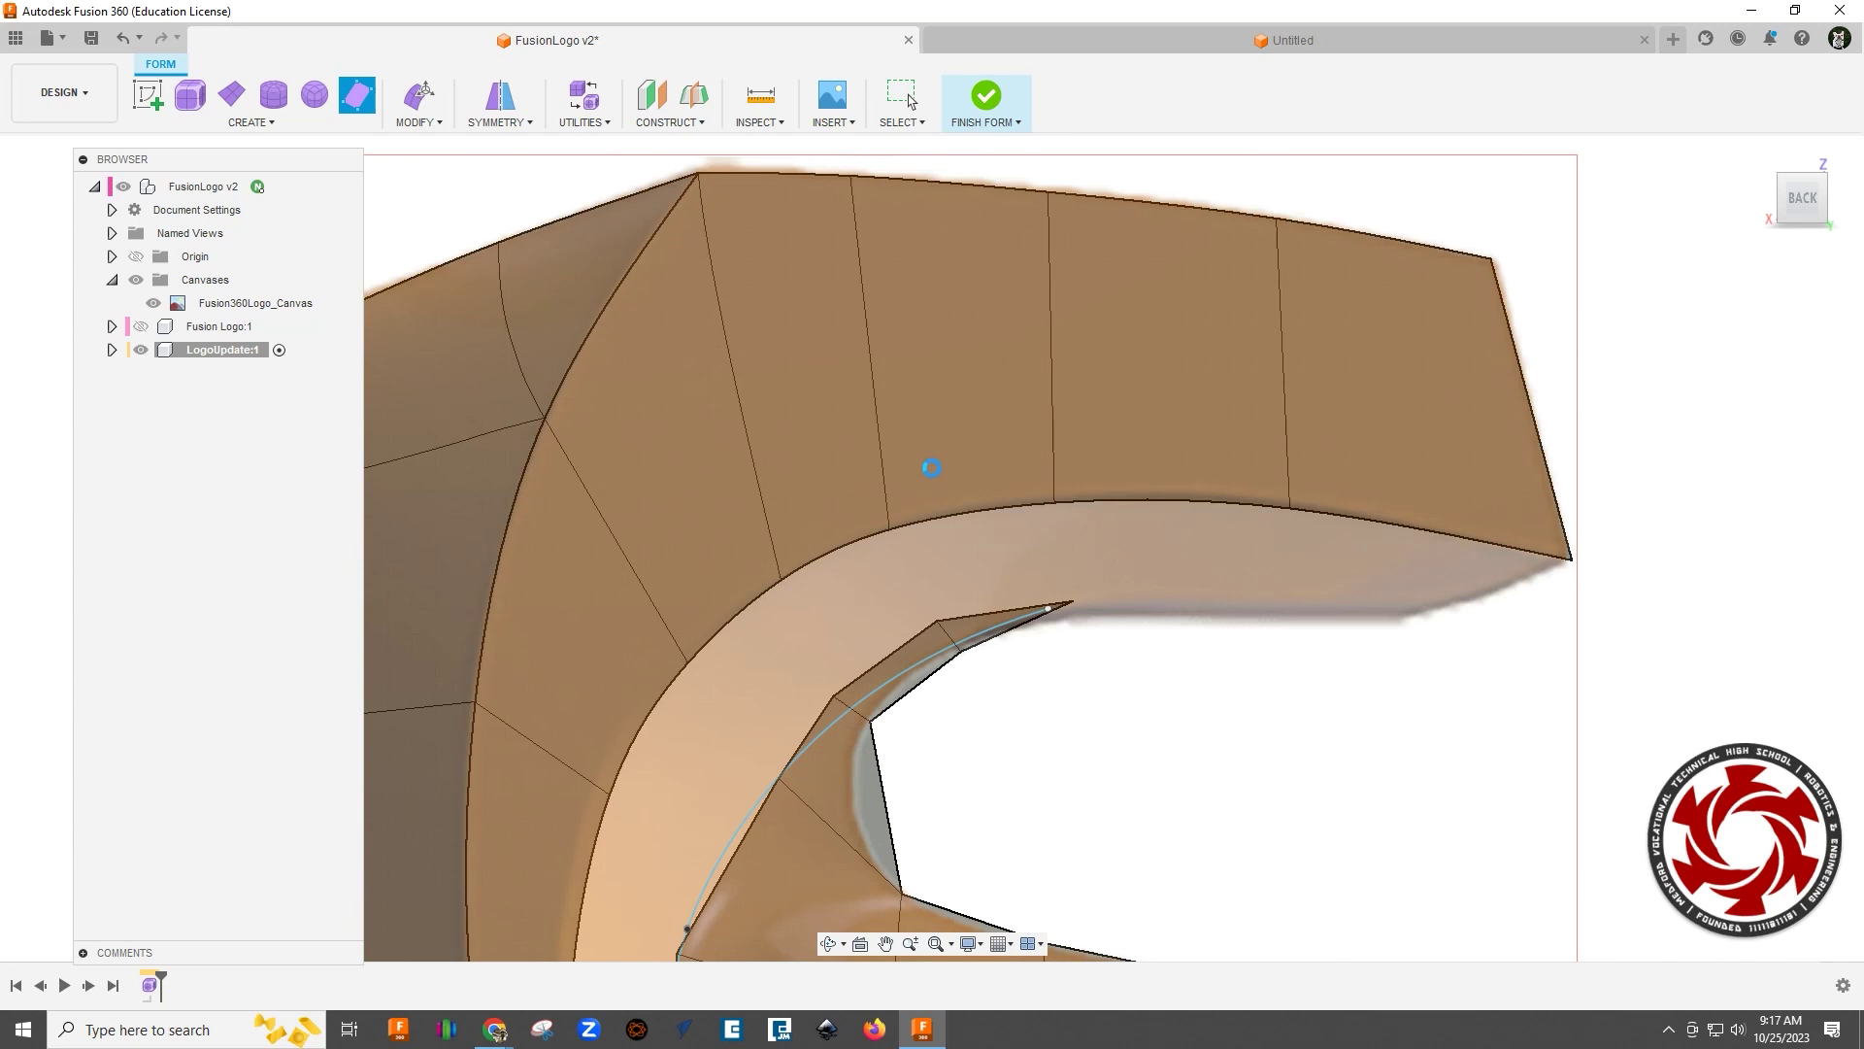
# Step: Move the inner surface's lowest corner vertex about 0.145 in sideways and 0.165 in down, onto the guide curve's lower endpoint
pyautogui.scroll(-3, 799, 391)
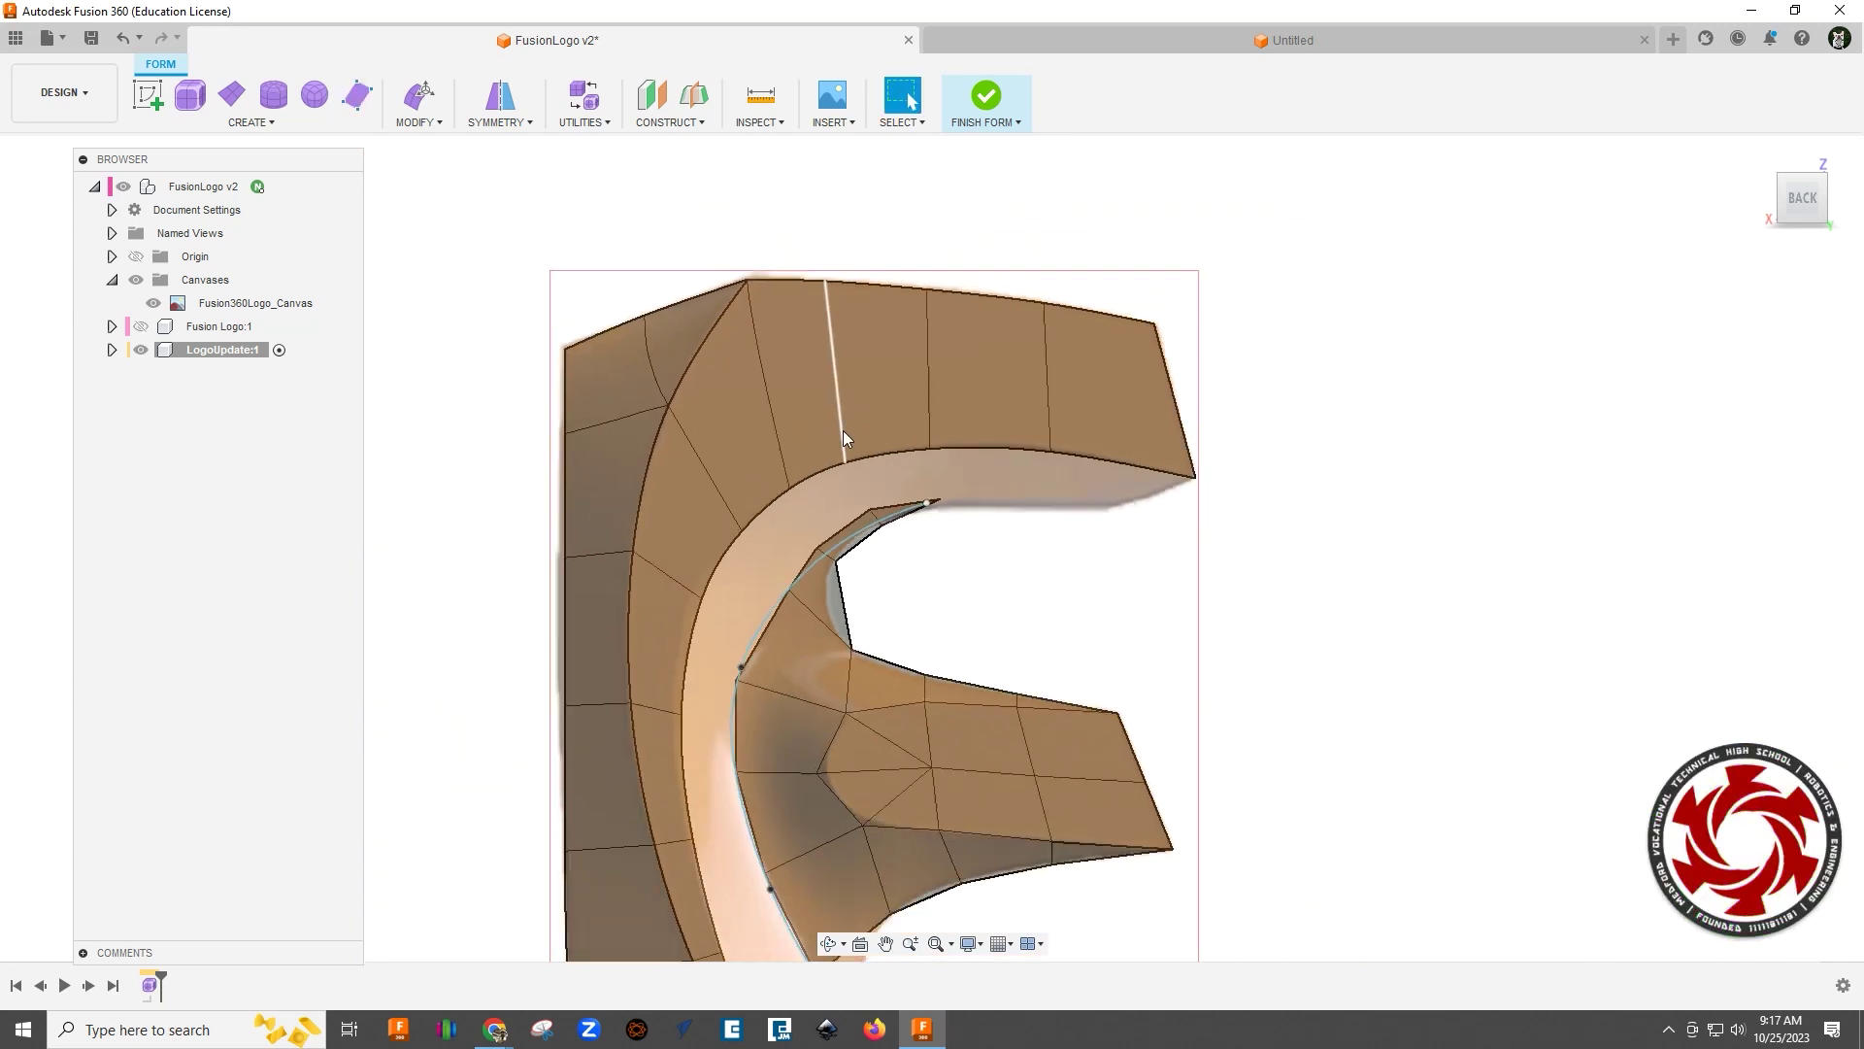
pyautogui.scroll(-1, 843, 436)
pyautogui.moveTo(964, 558); pyautogui.dragTo(946, 350, button='middle')
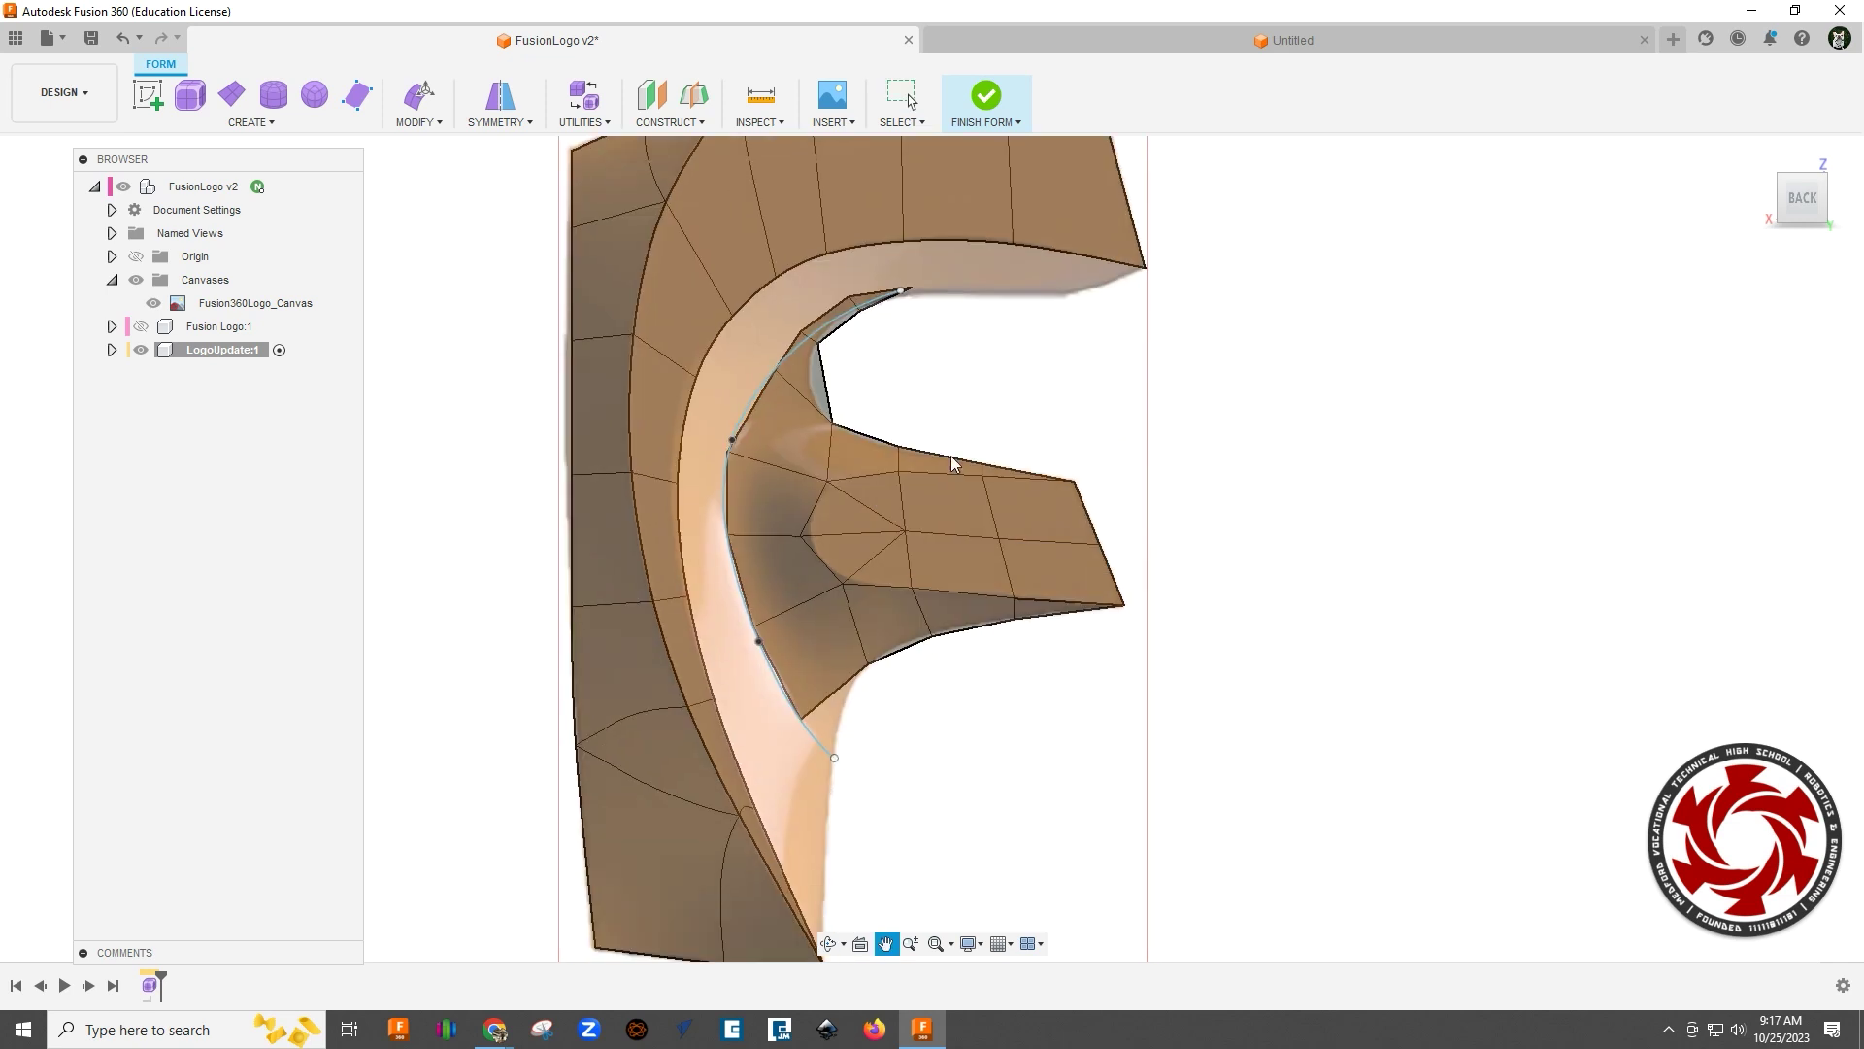
pyautogui.click(435, 90)
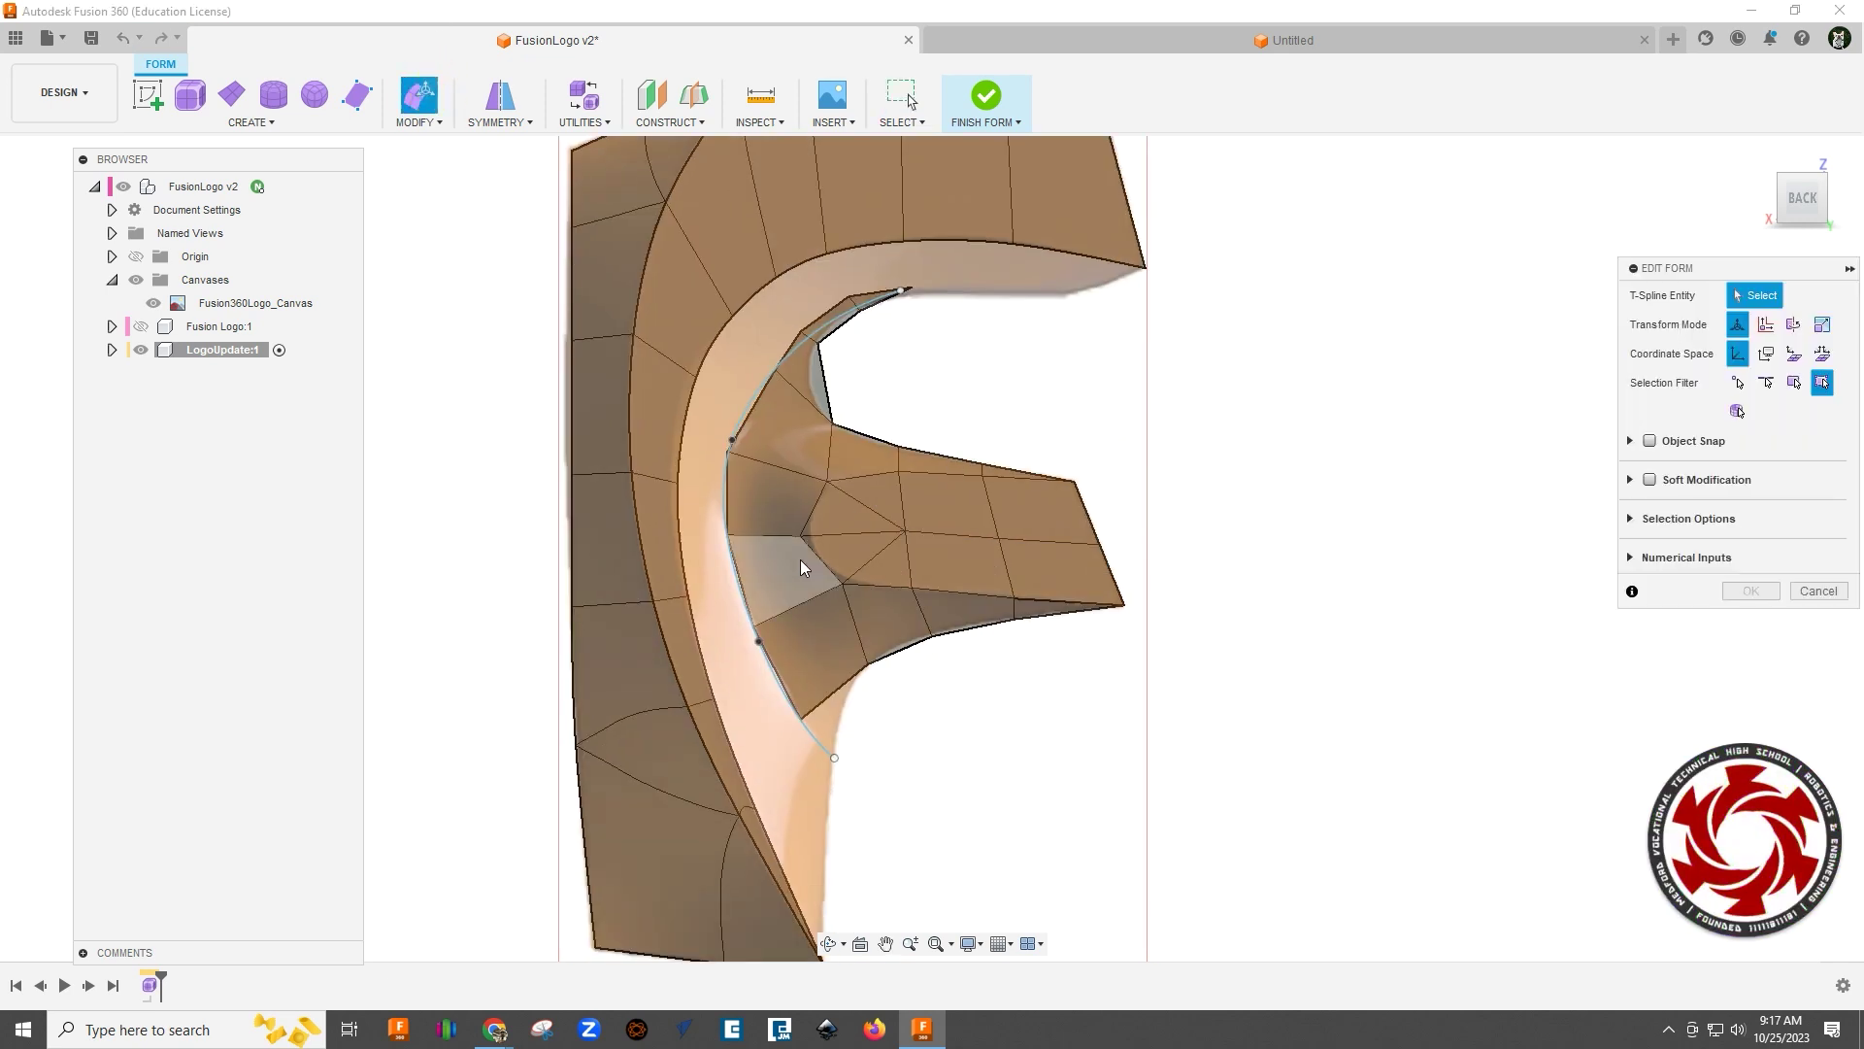
pyautogui.scroll(2, 800, 559)
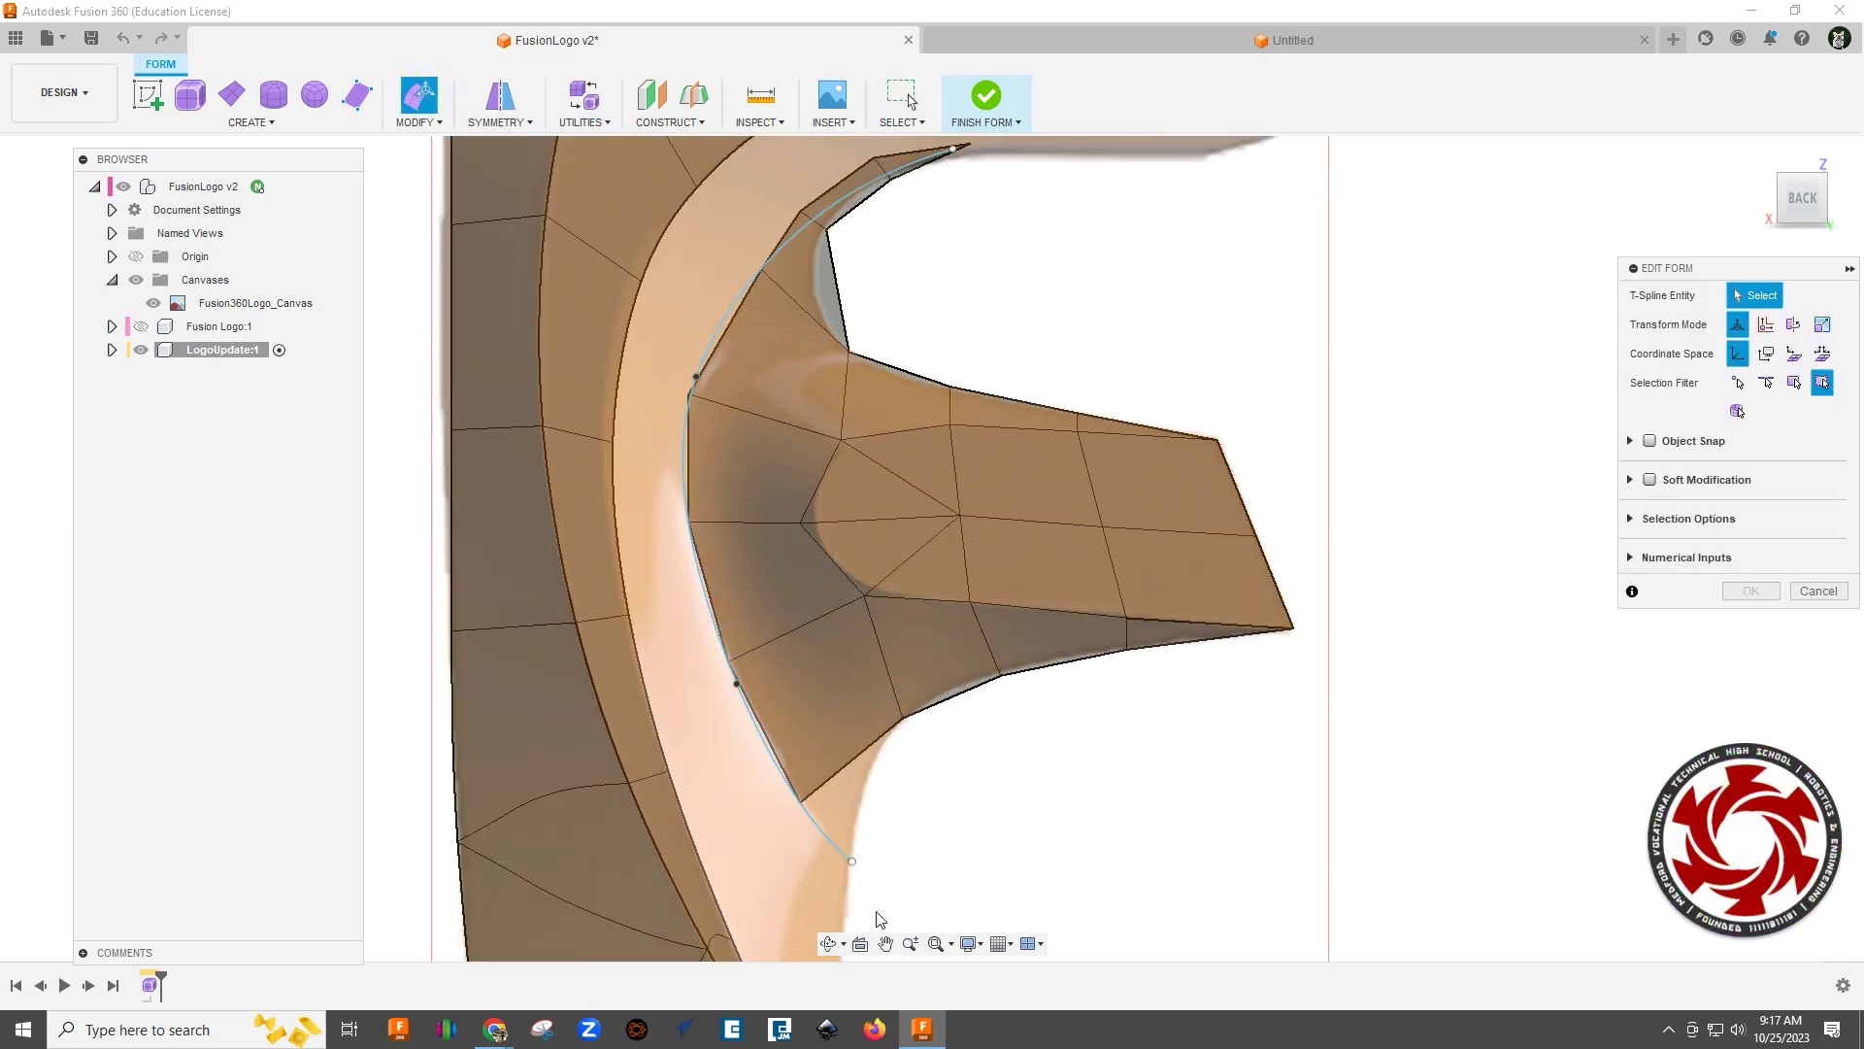
pyautogui.click(800, 803)
pyautogui.moveTo(774, 777); pyautogui.dragTo(821, 831)
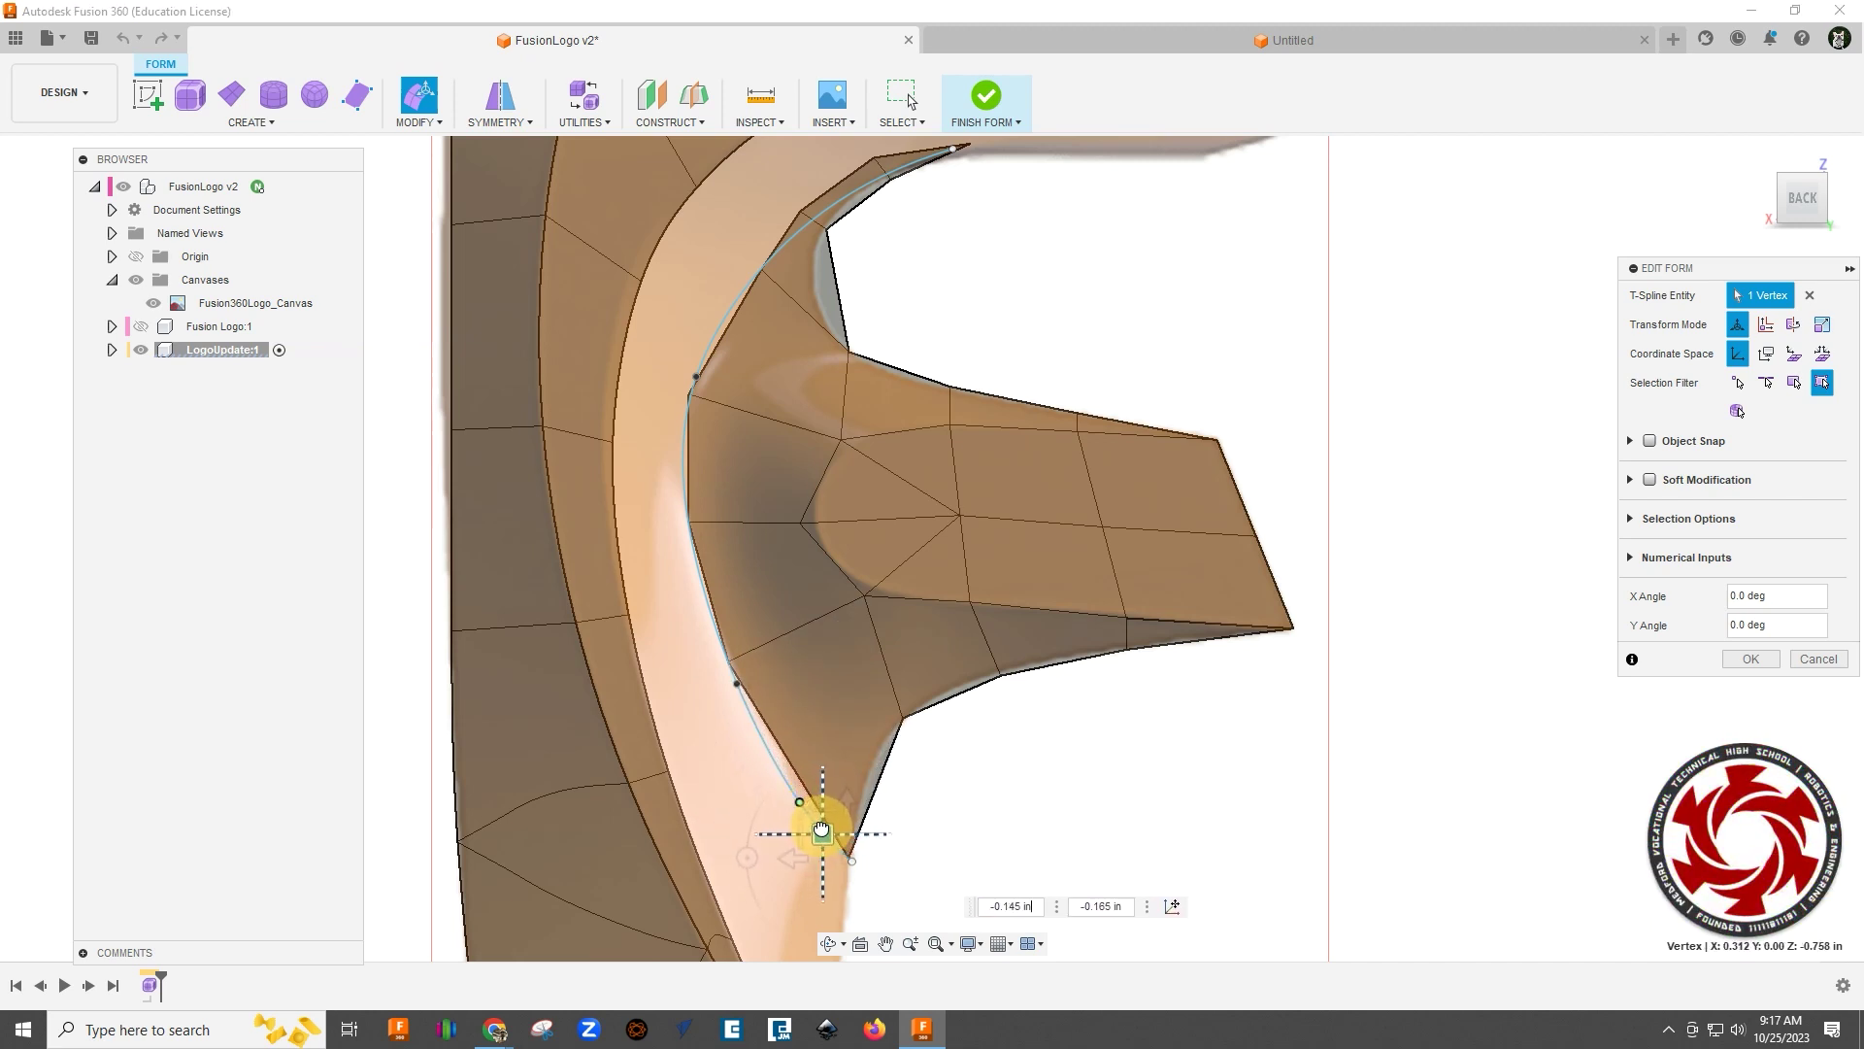
pyautogui.scroll(-2, 844, 838)
pyautogui.click(1751, 658)
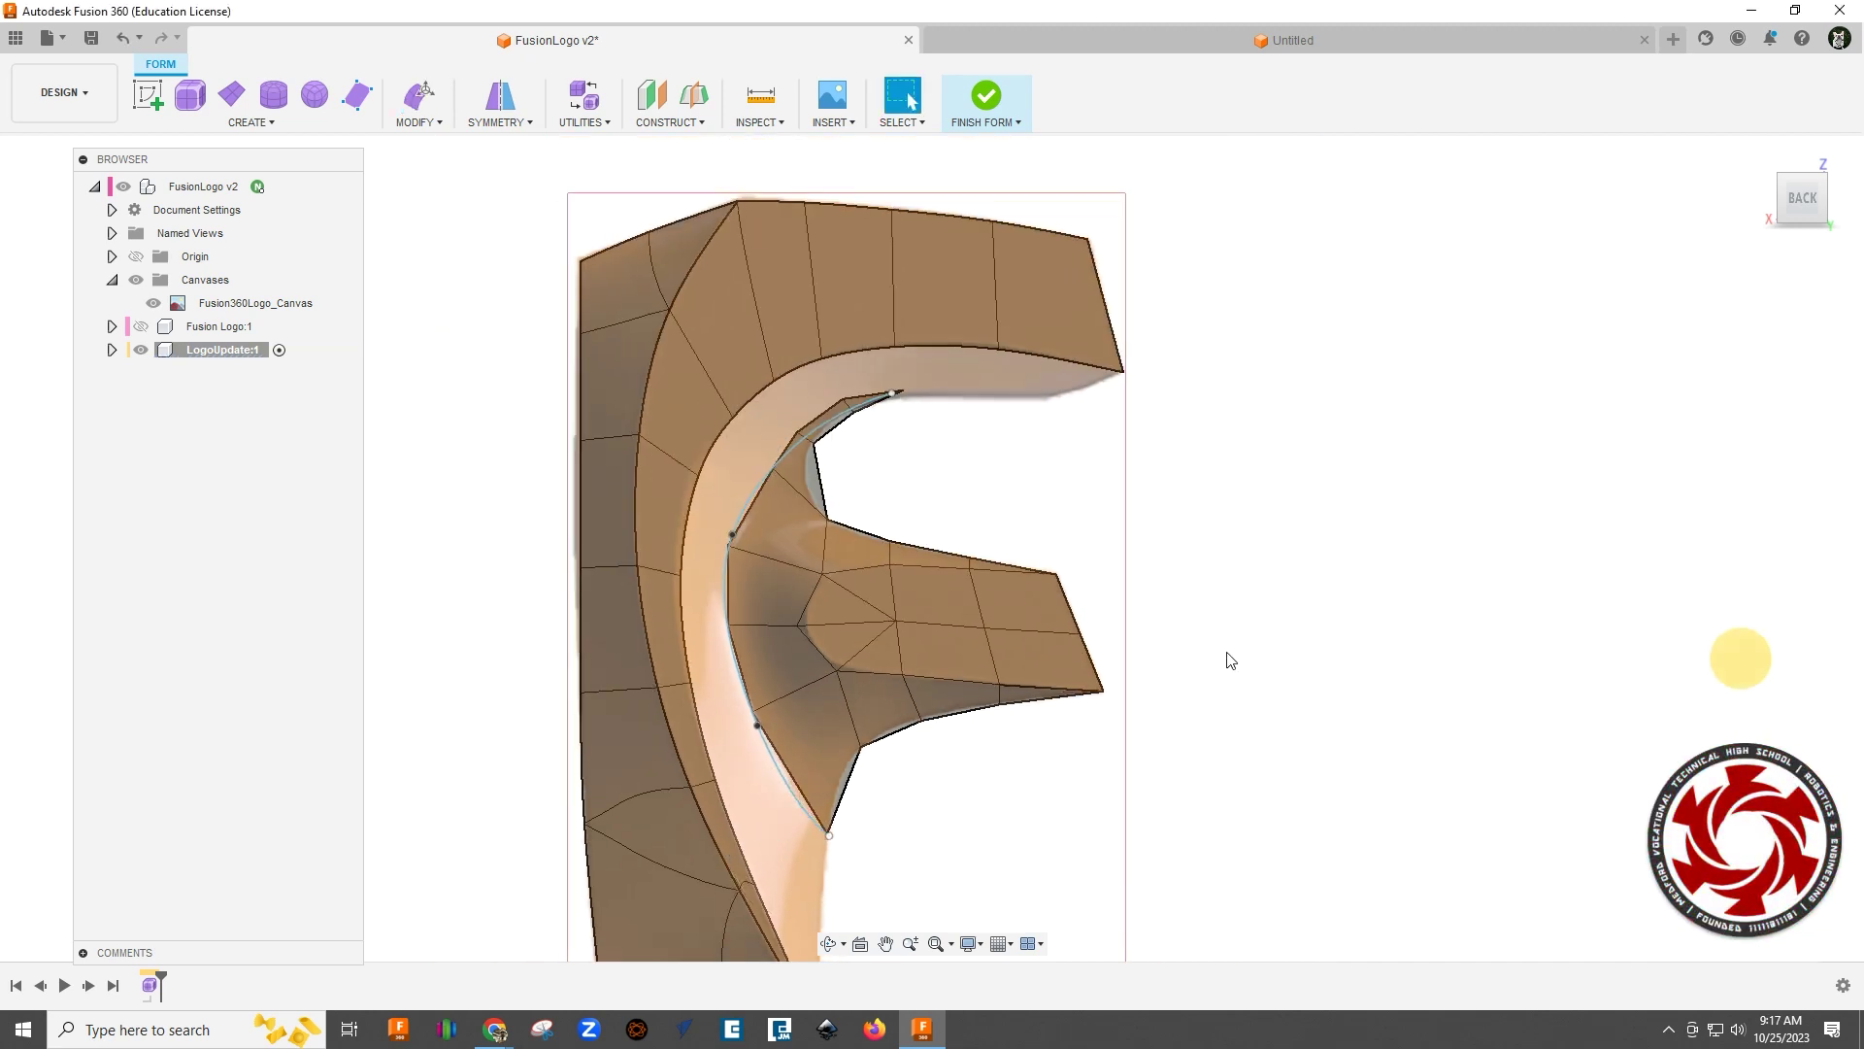
# Step: Run Repair Body with AutoRepair on the inner T-spline surface and accept the repair
pyautogui.click(583, 122)
pyautogui.click(594, 160)
pyautogui.click(853, 632)
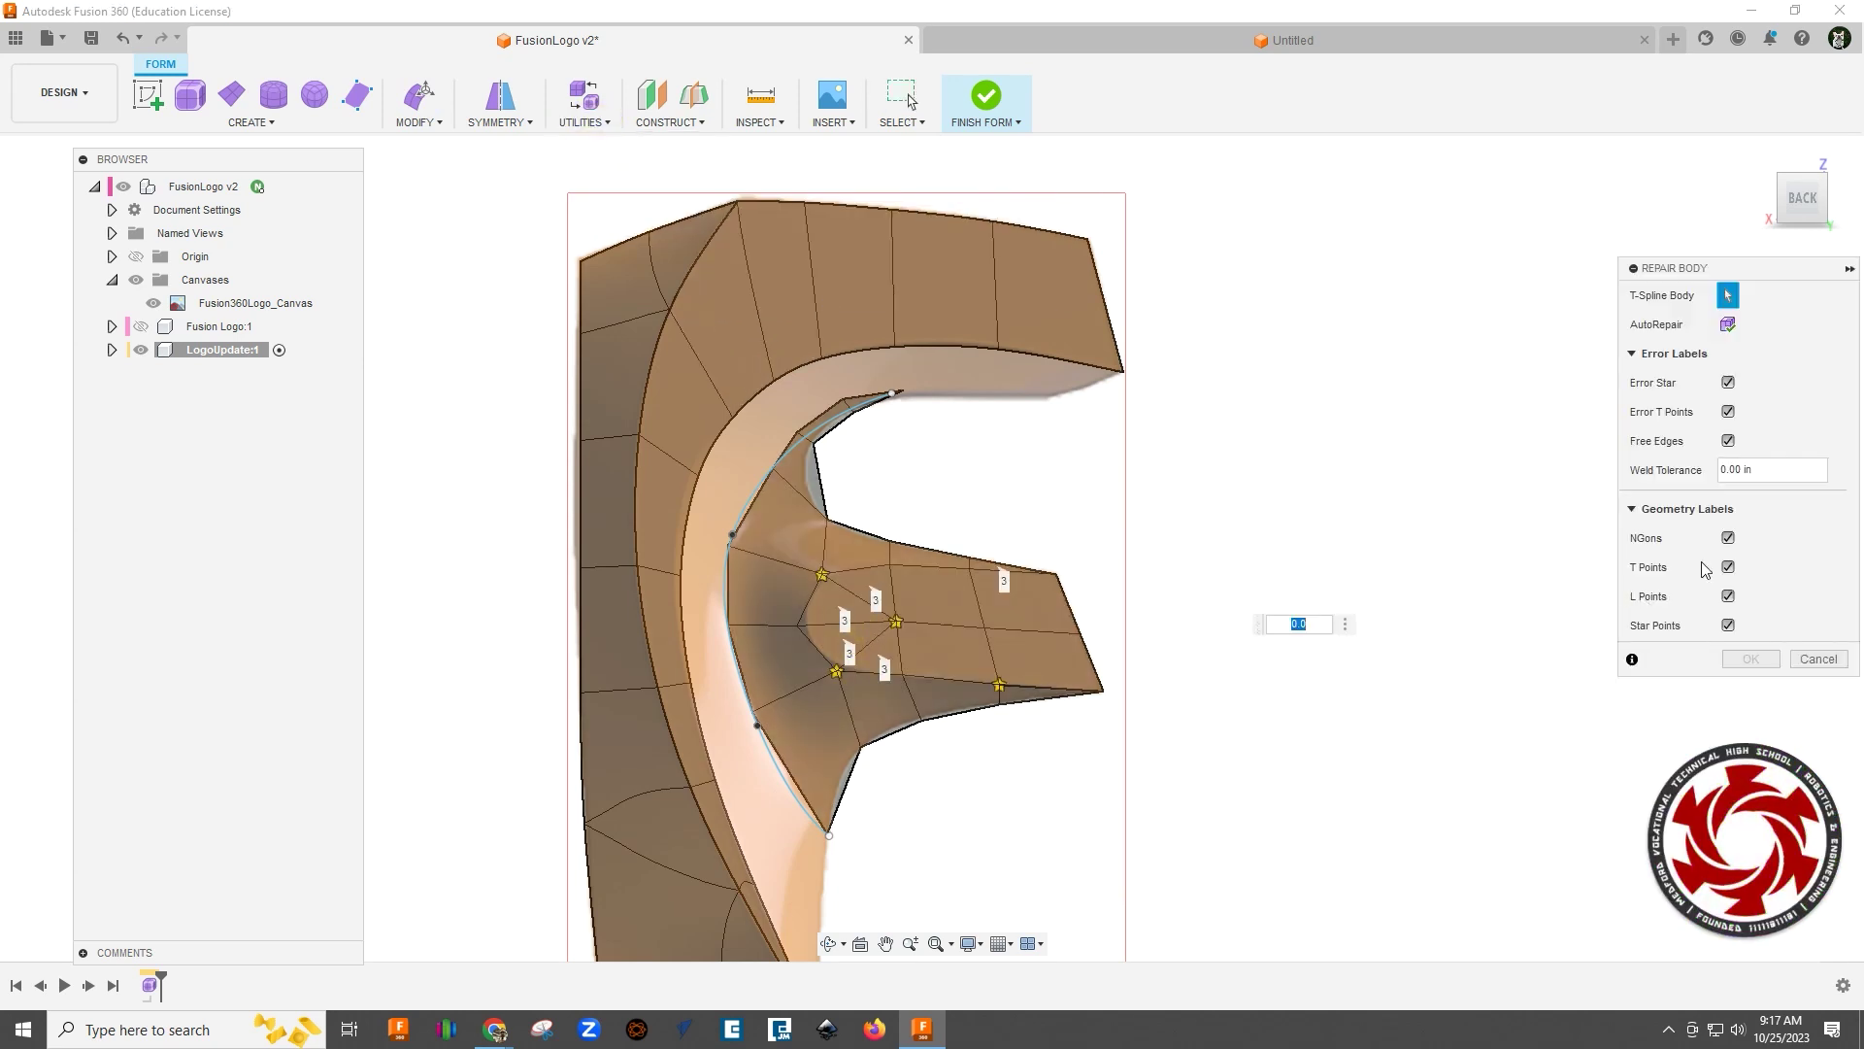
pyautogui.click(1730, 326)
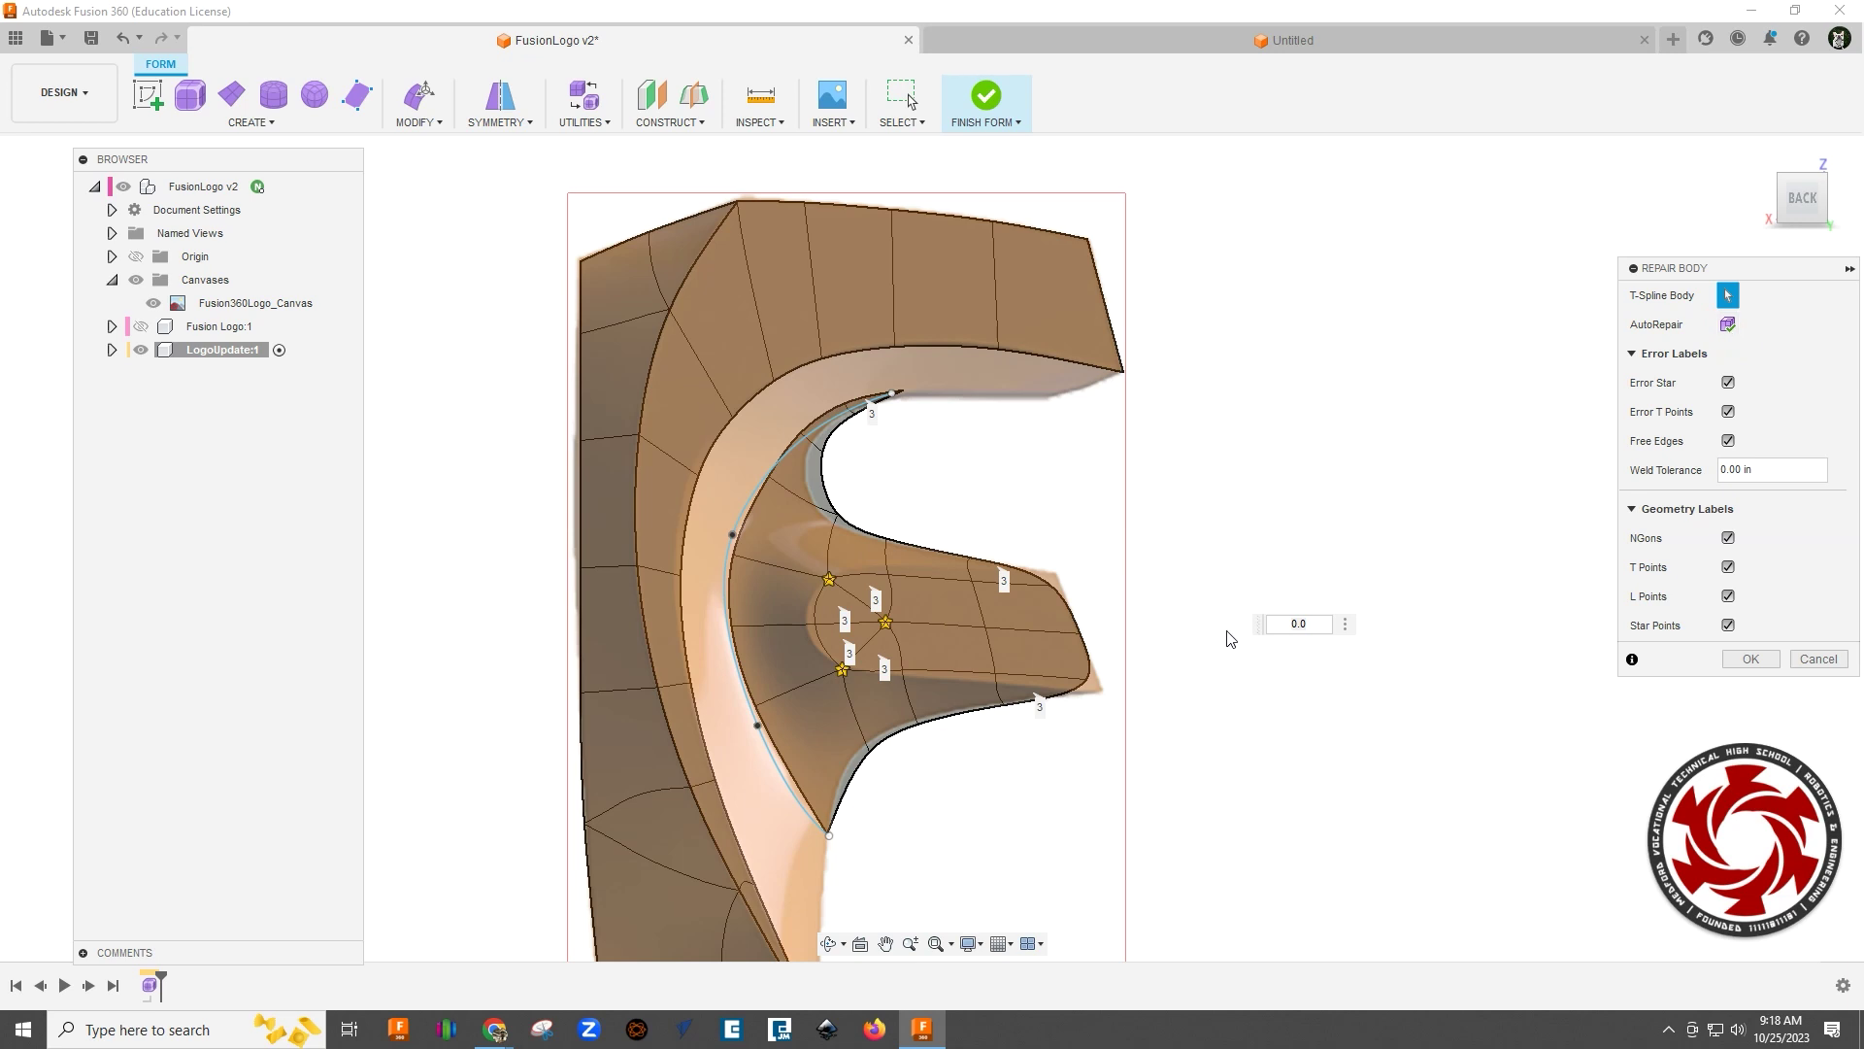
pyautogui.click(1749, 660)
# Step: Use Edit Form to shift the boundary vertex in the concave bend above the middle arm toward the canvas outline
pyautogui.scroll(2, 920, 474)
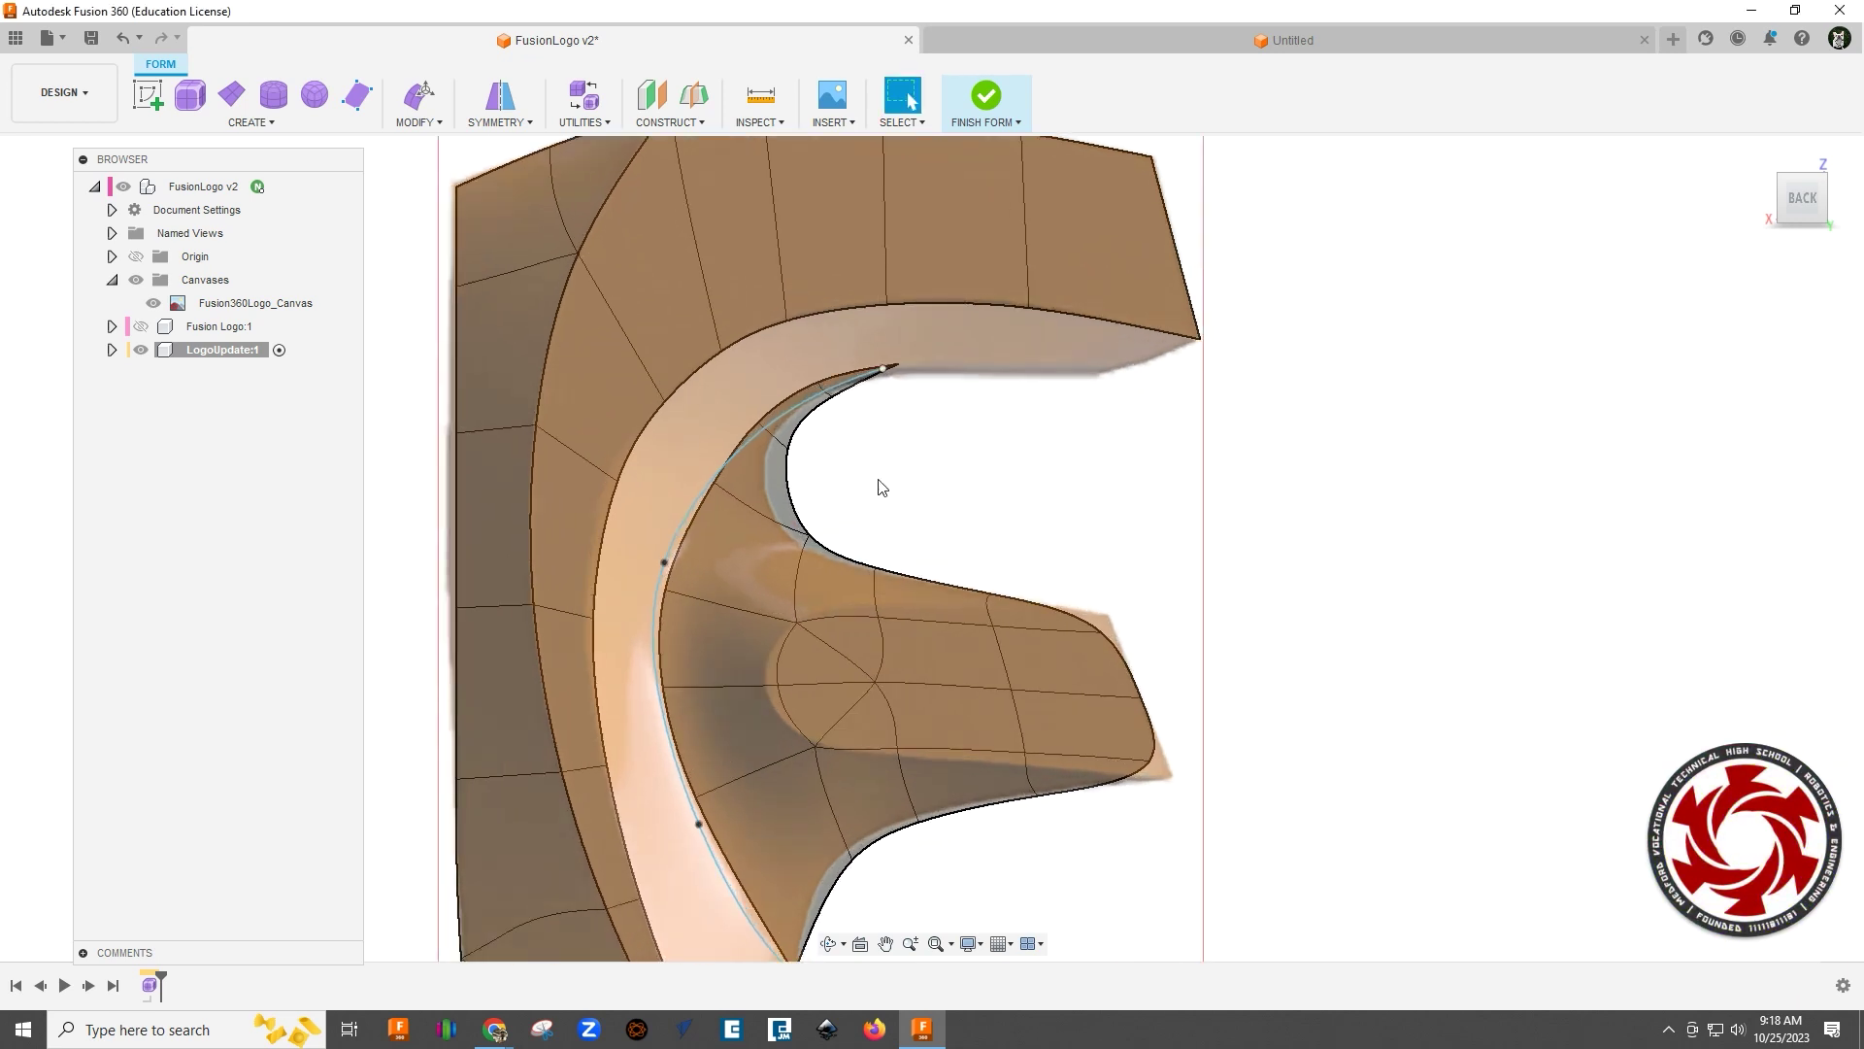
pyautogui.scroll(1, 849, 470)
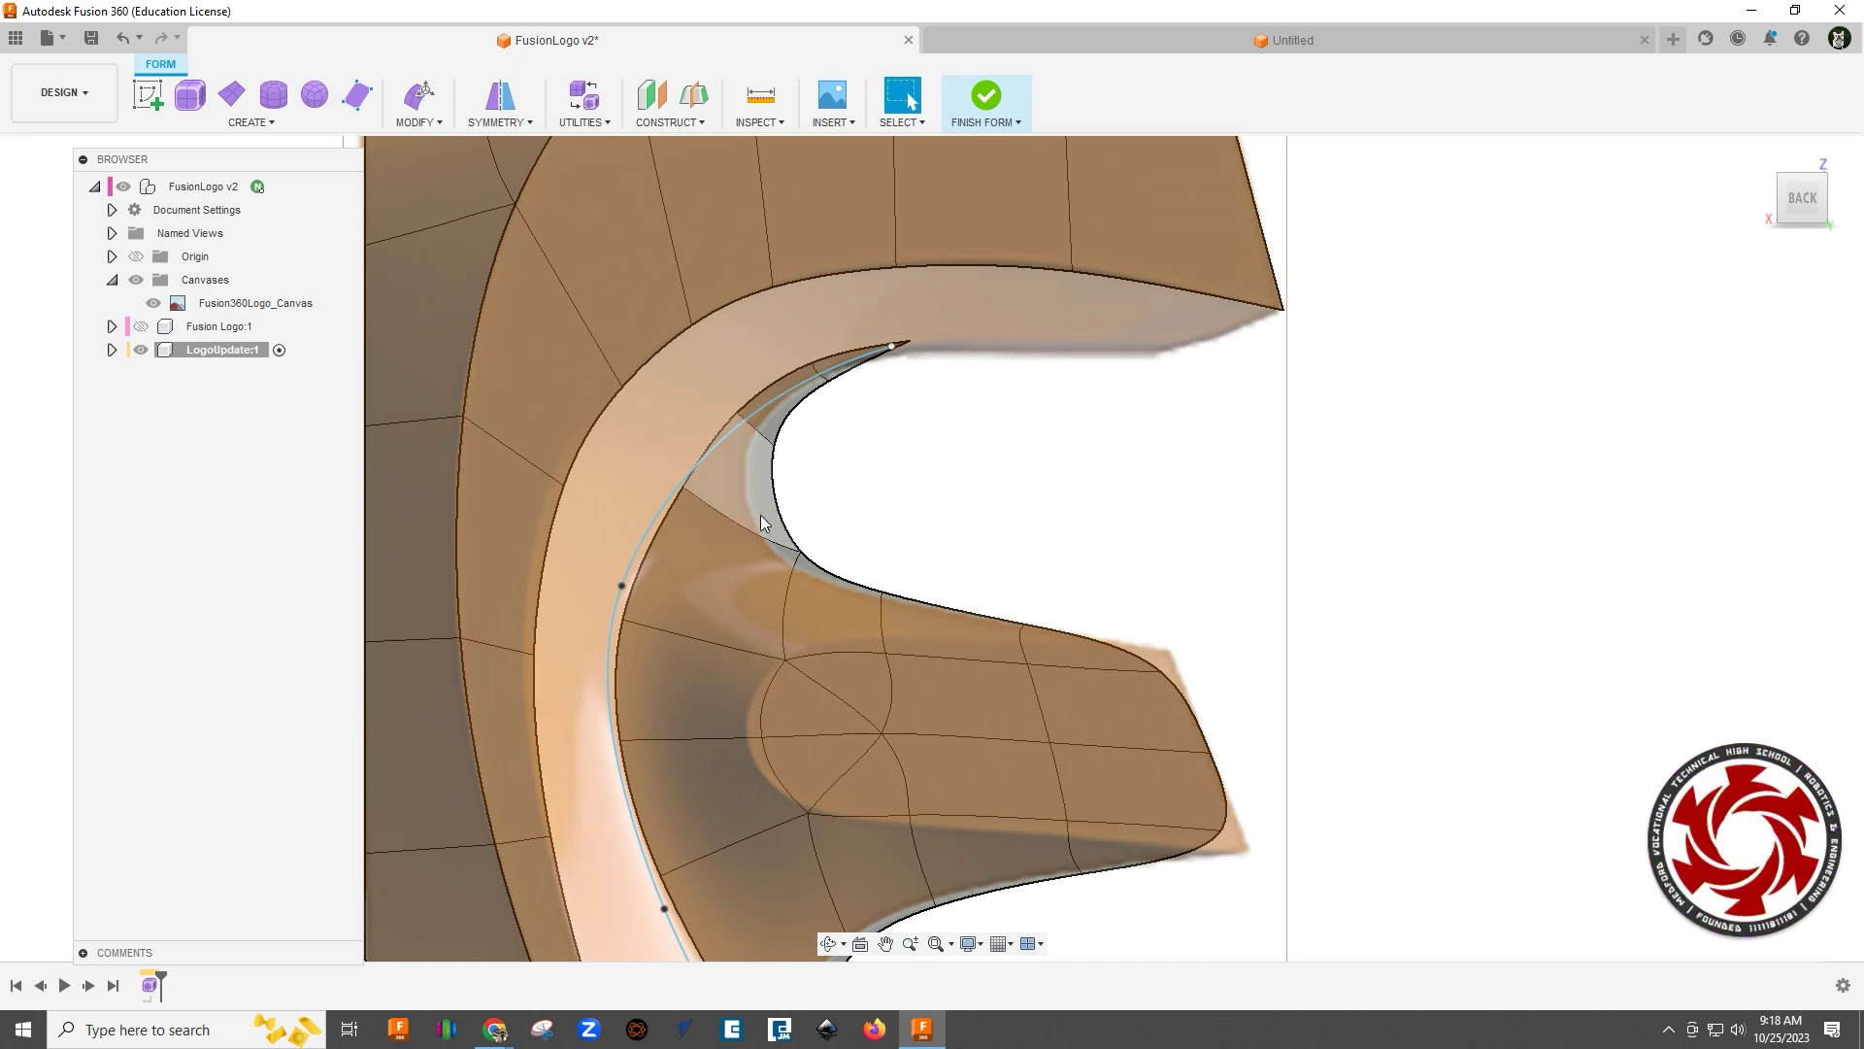
pyautogui.moveTo(959, 522); pyautogui.dragTo(894, 381, button='middle')
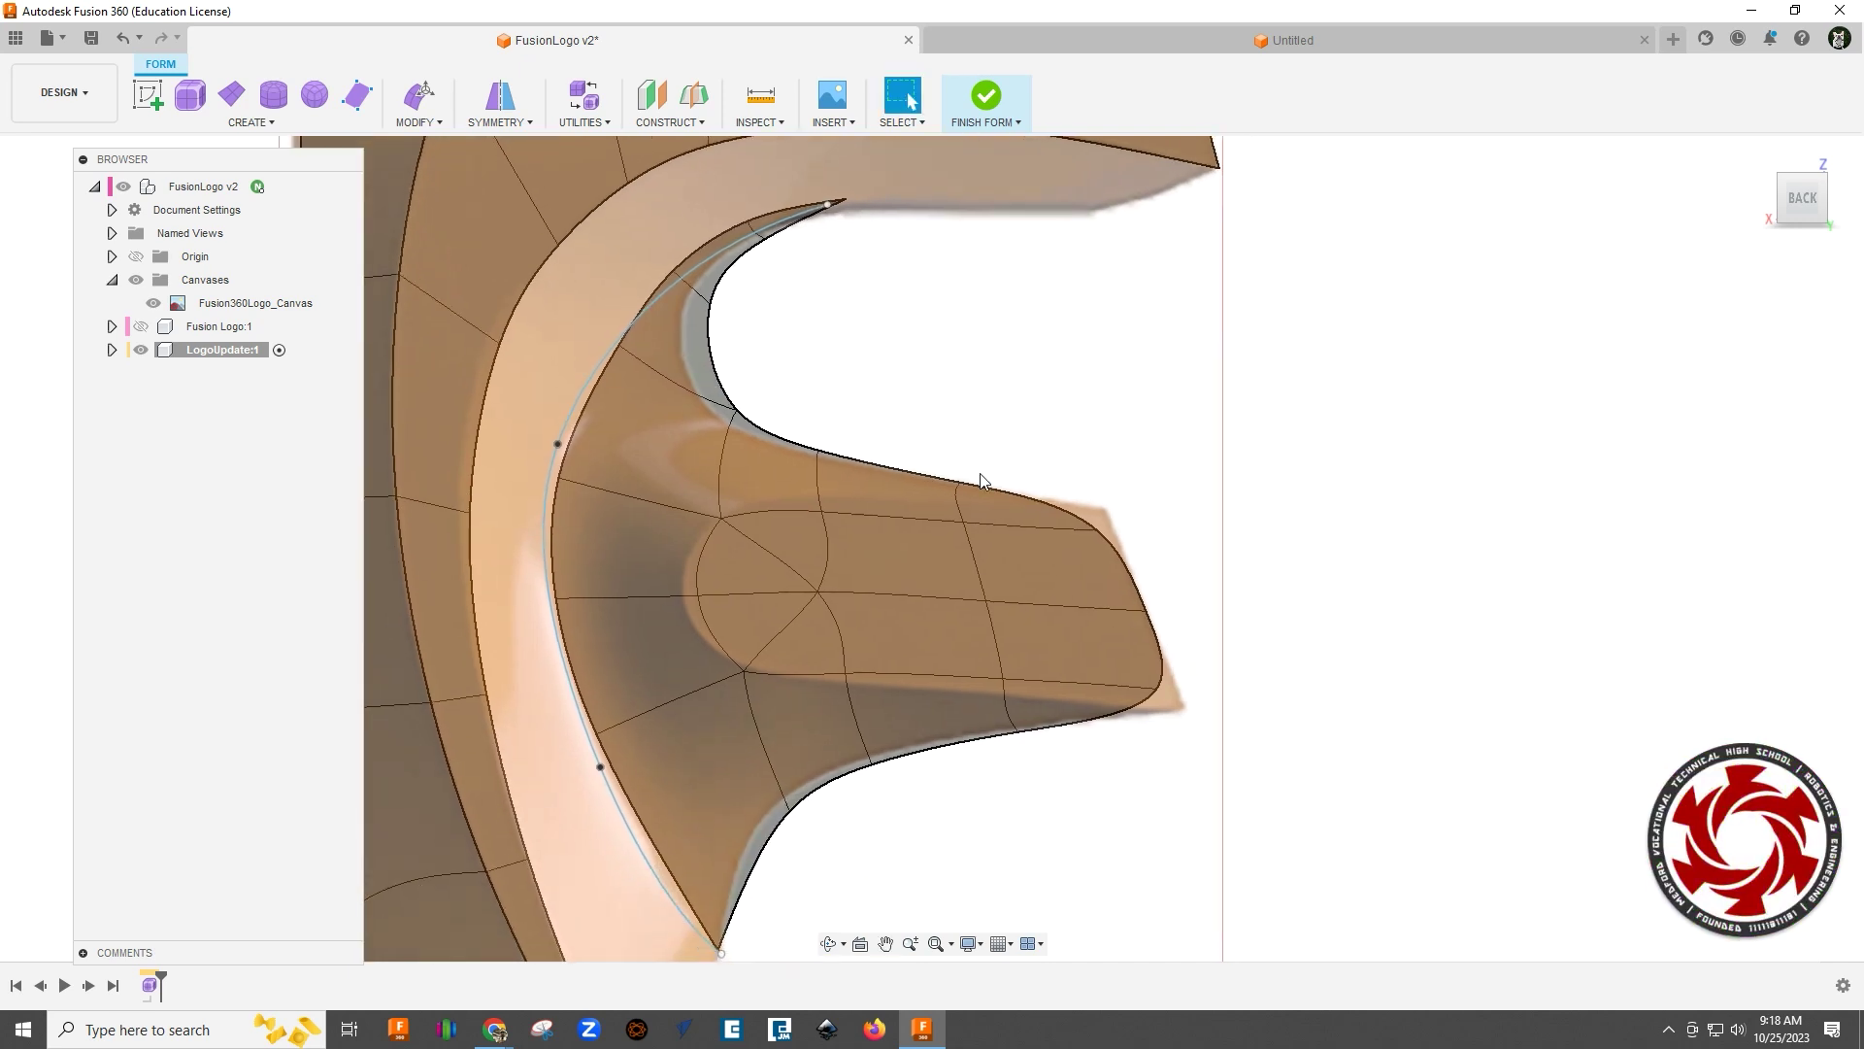
pyautogui.click(418, 94)
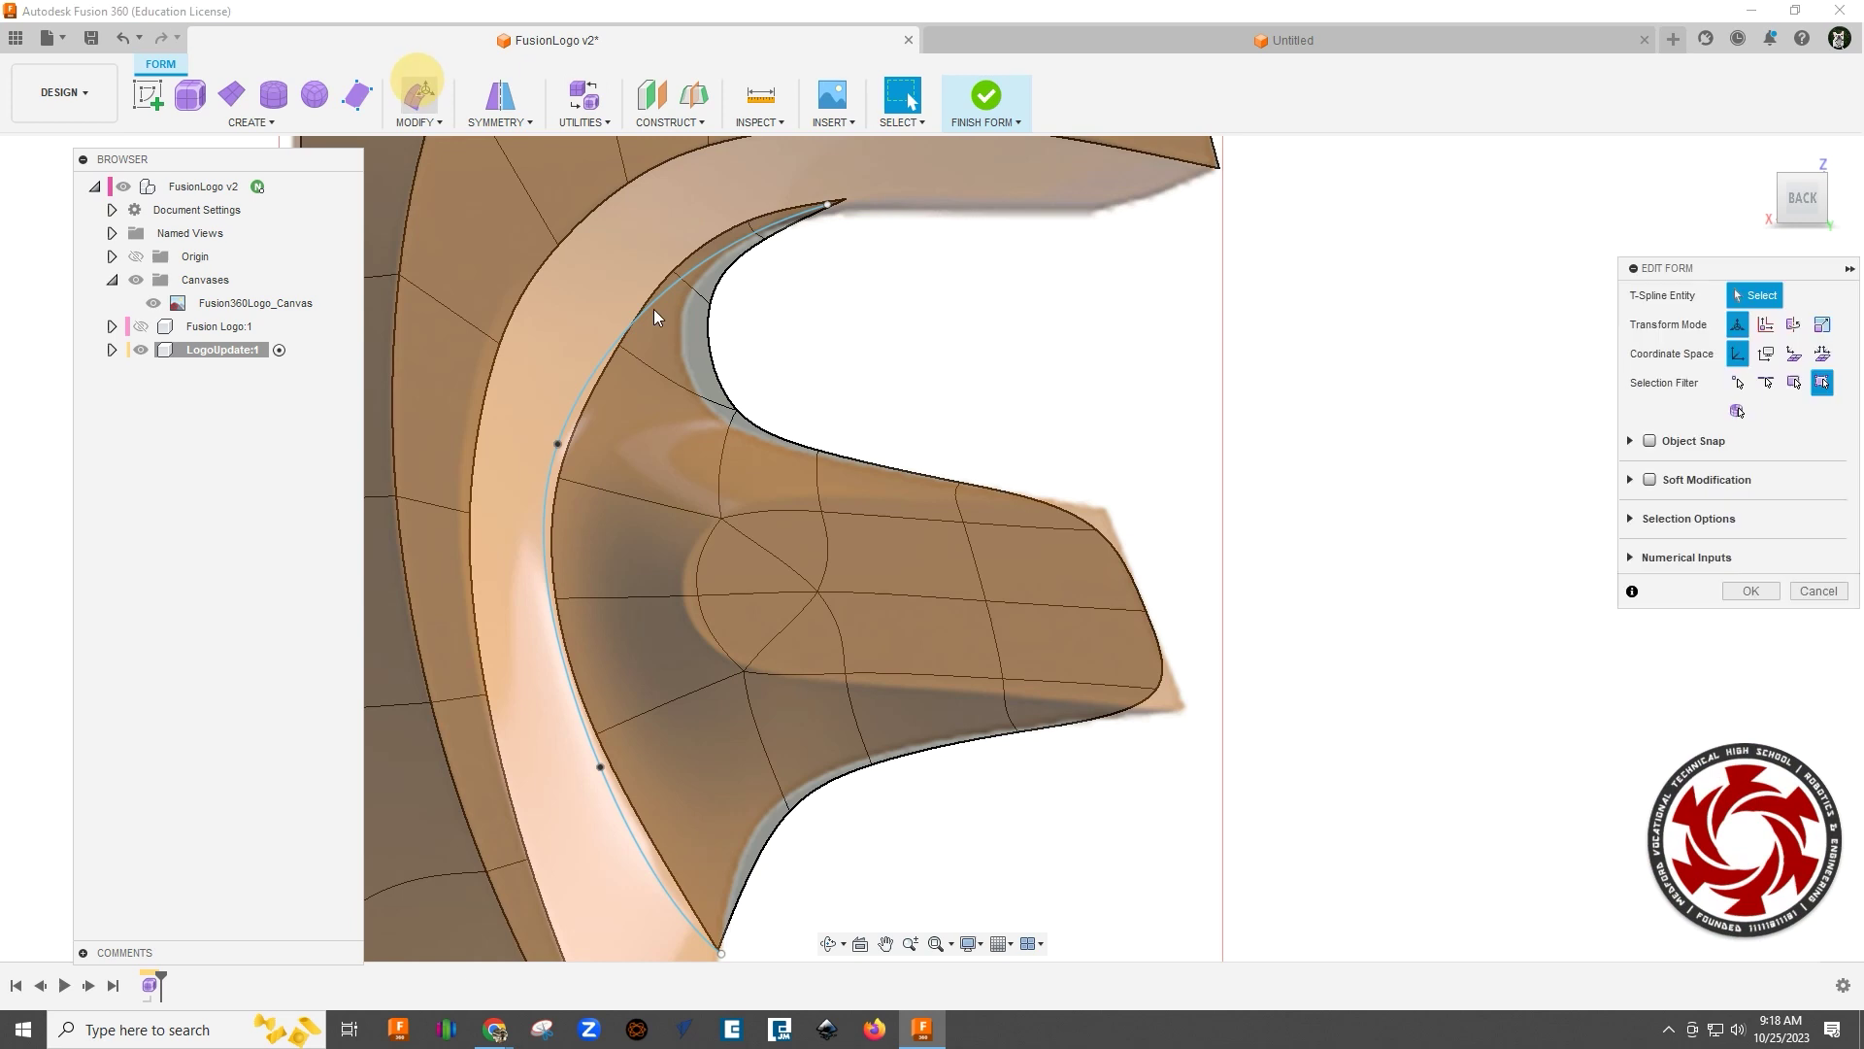
pyautogui.click(734, 409)
pyautogui.scroll(3, 724, 398)
pyautogui.moveTo(715, 388); pyautogui.dragTo(699, 408)
# Step: Move the strip's next two outer boundary vertices toward the canvas outline, by about 0.055 and 0.016 in, then 0.009 and 0.014 in
pyautogui.moveTo(770, 283); pyautogui.dragTo(728, 446, button='middle')
pyautogui.moveTo(708, 417); pyautogui.dragTo(645, 387)
pyautogui.scroll(4, 798, 355)
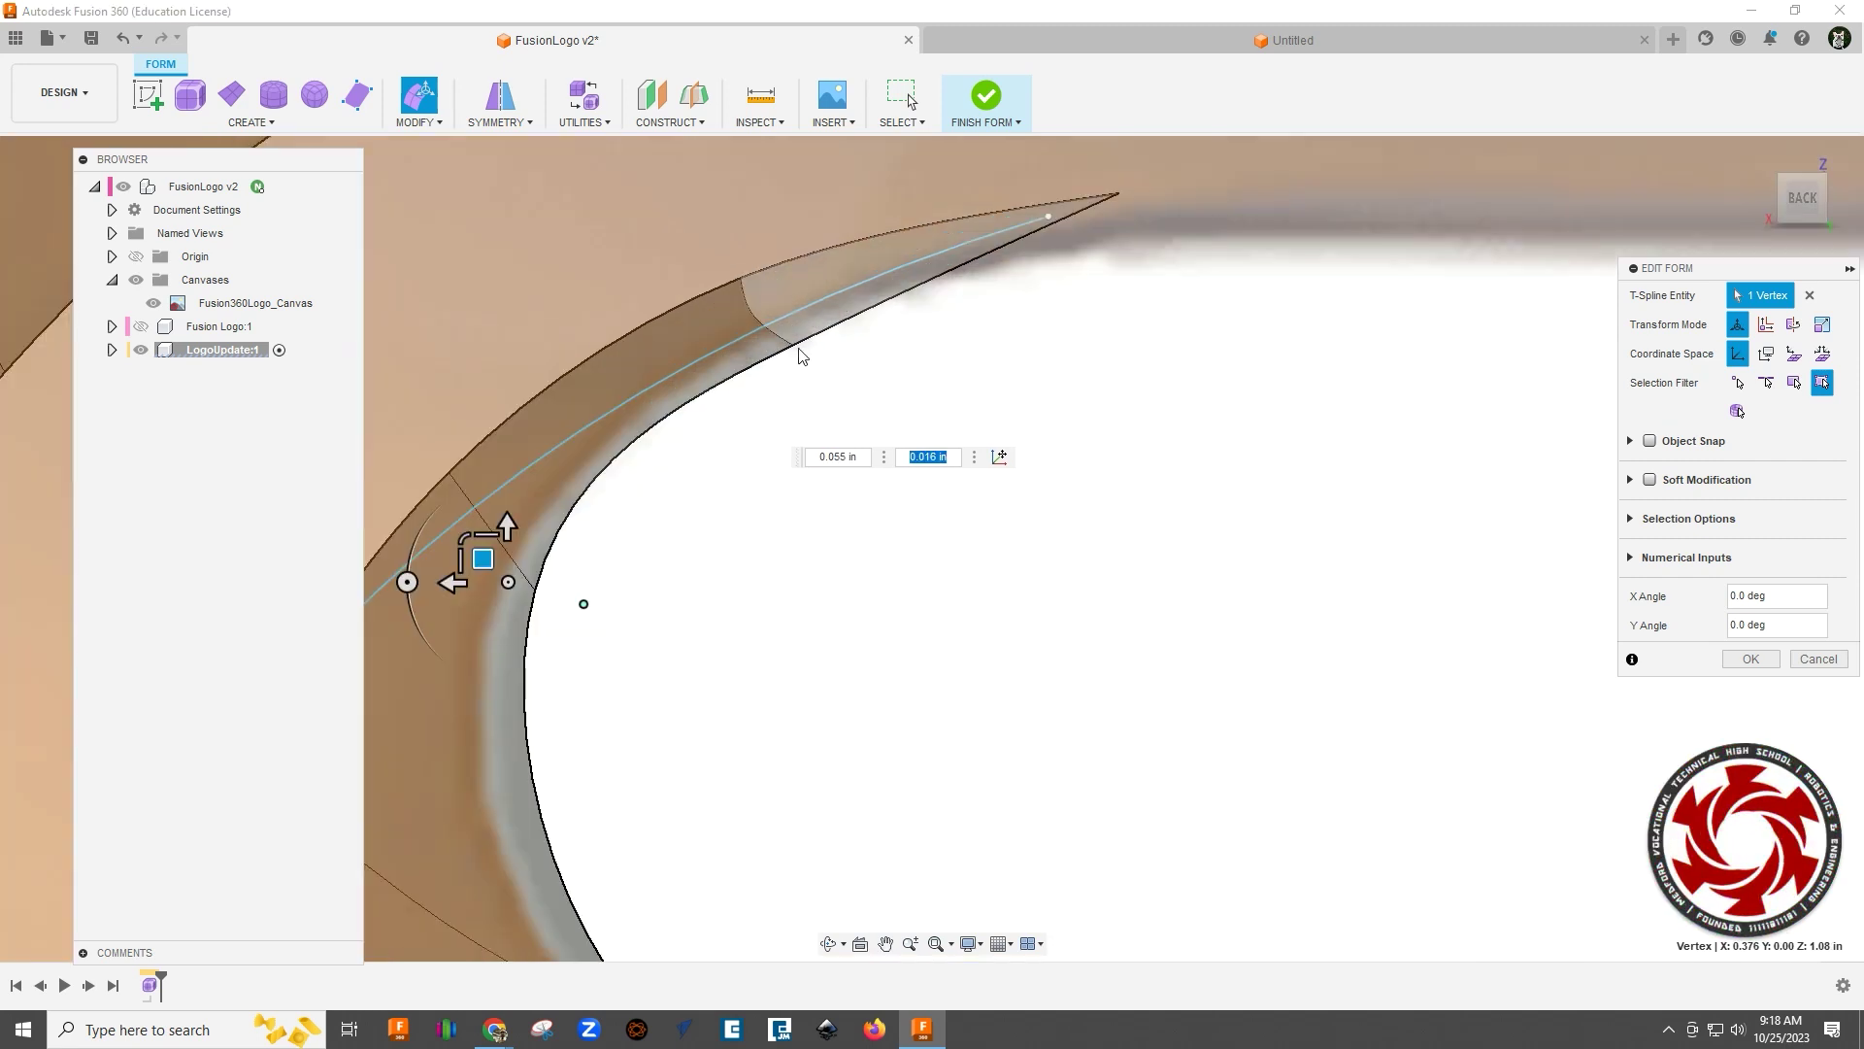
pyautogui.moveTo(762, 318); pyautogui.dragTo(757, 301)
pyautogui.scroll(-4, 890, 457)
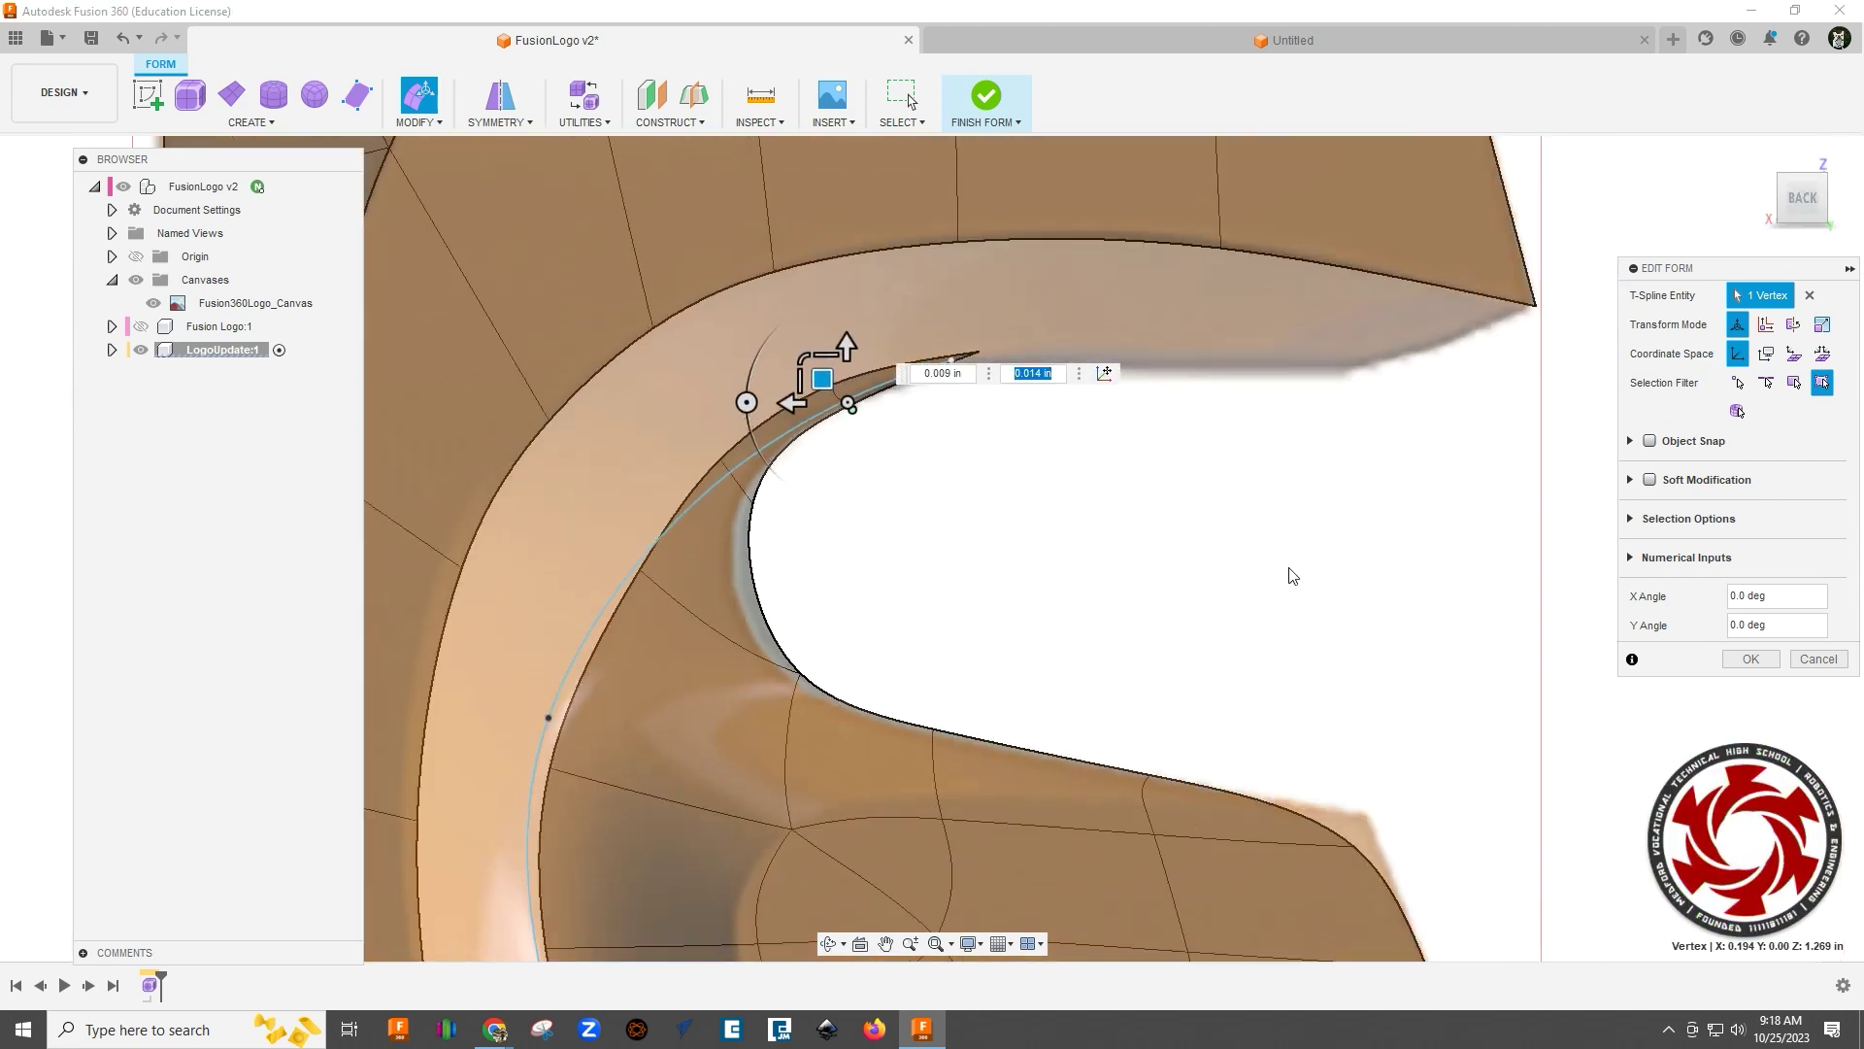
pyautogui.click(1751, 659)
# Step: Crease the eight edges outlining the middle arm's raised face, along its upper edge, around the rounded end and along its lower edge
pyautogui.scroll(-4, 1053, 529)
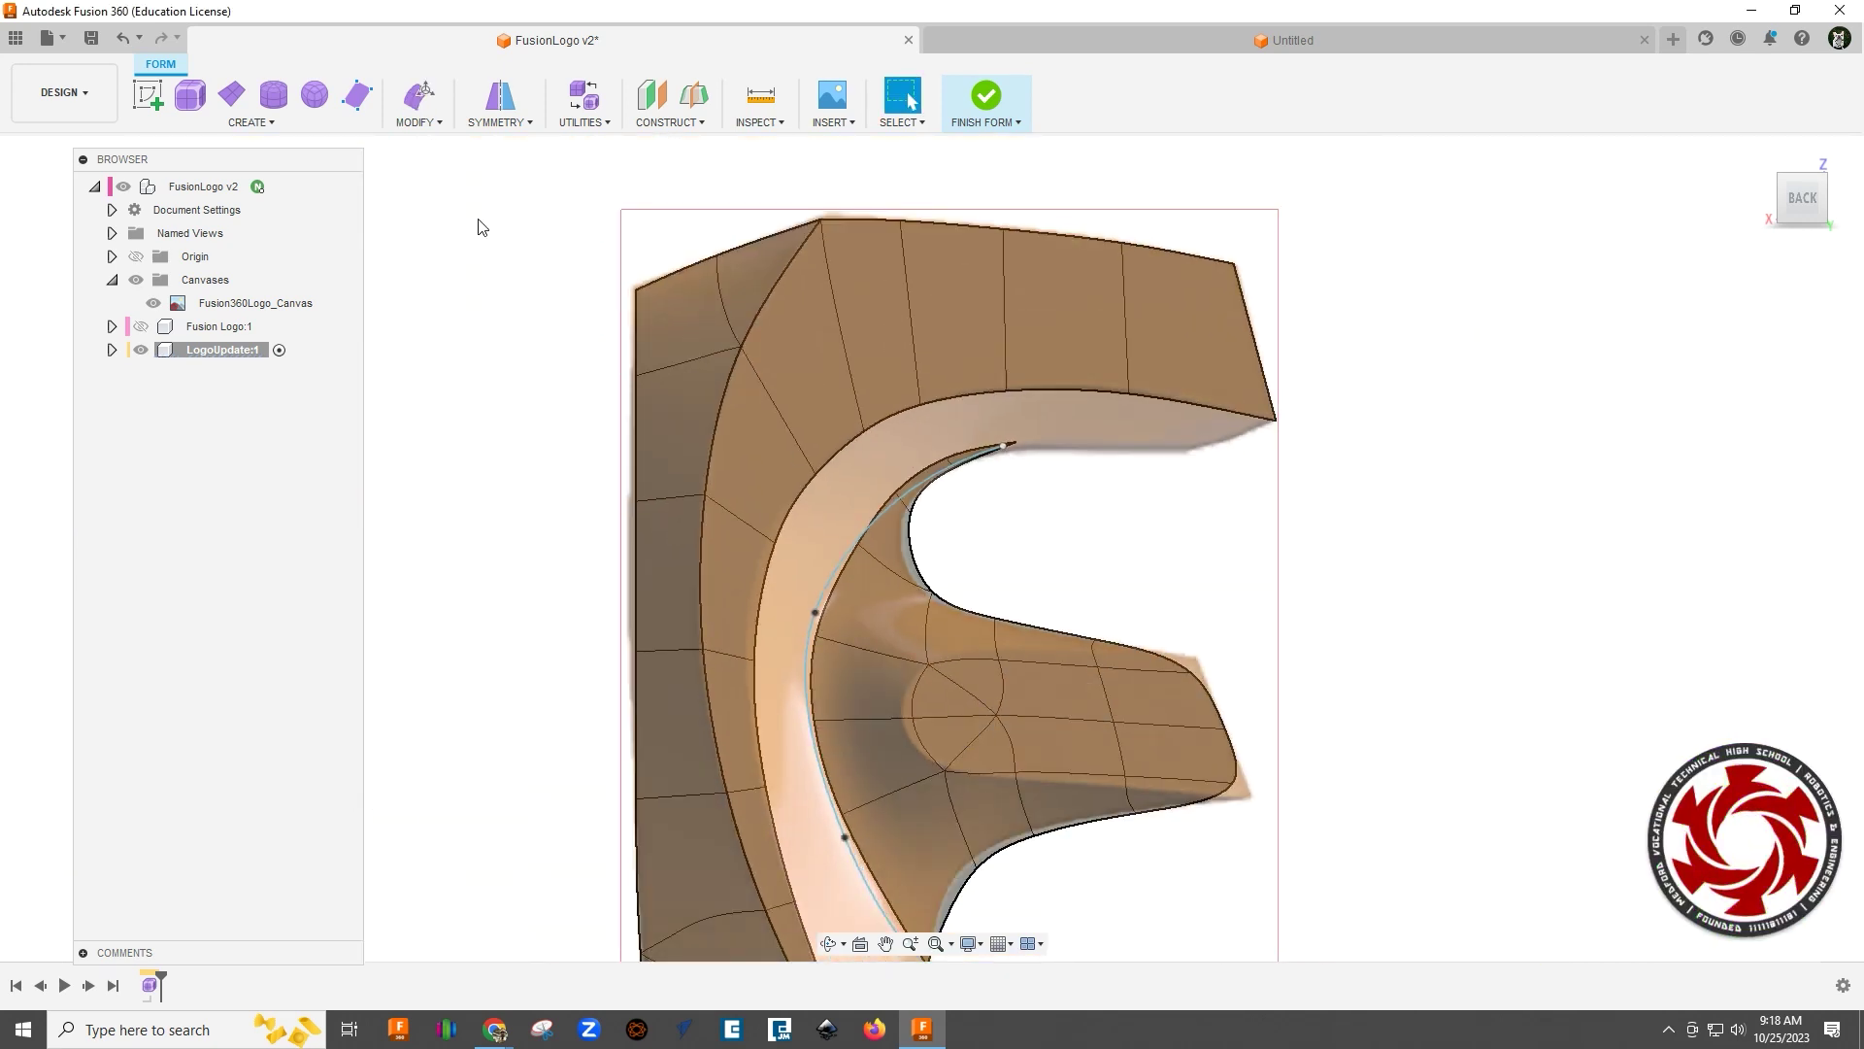
pyautogui.click(441, 122)
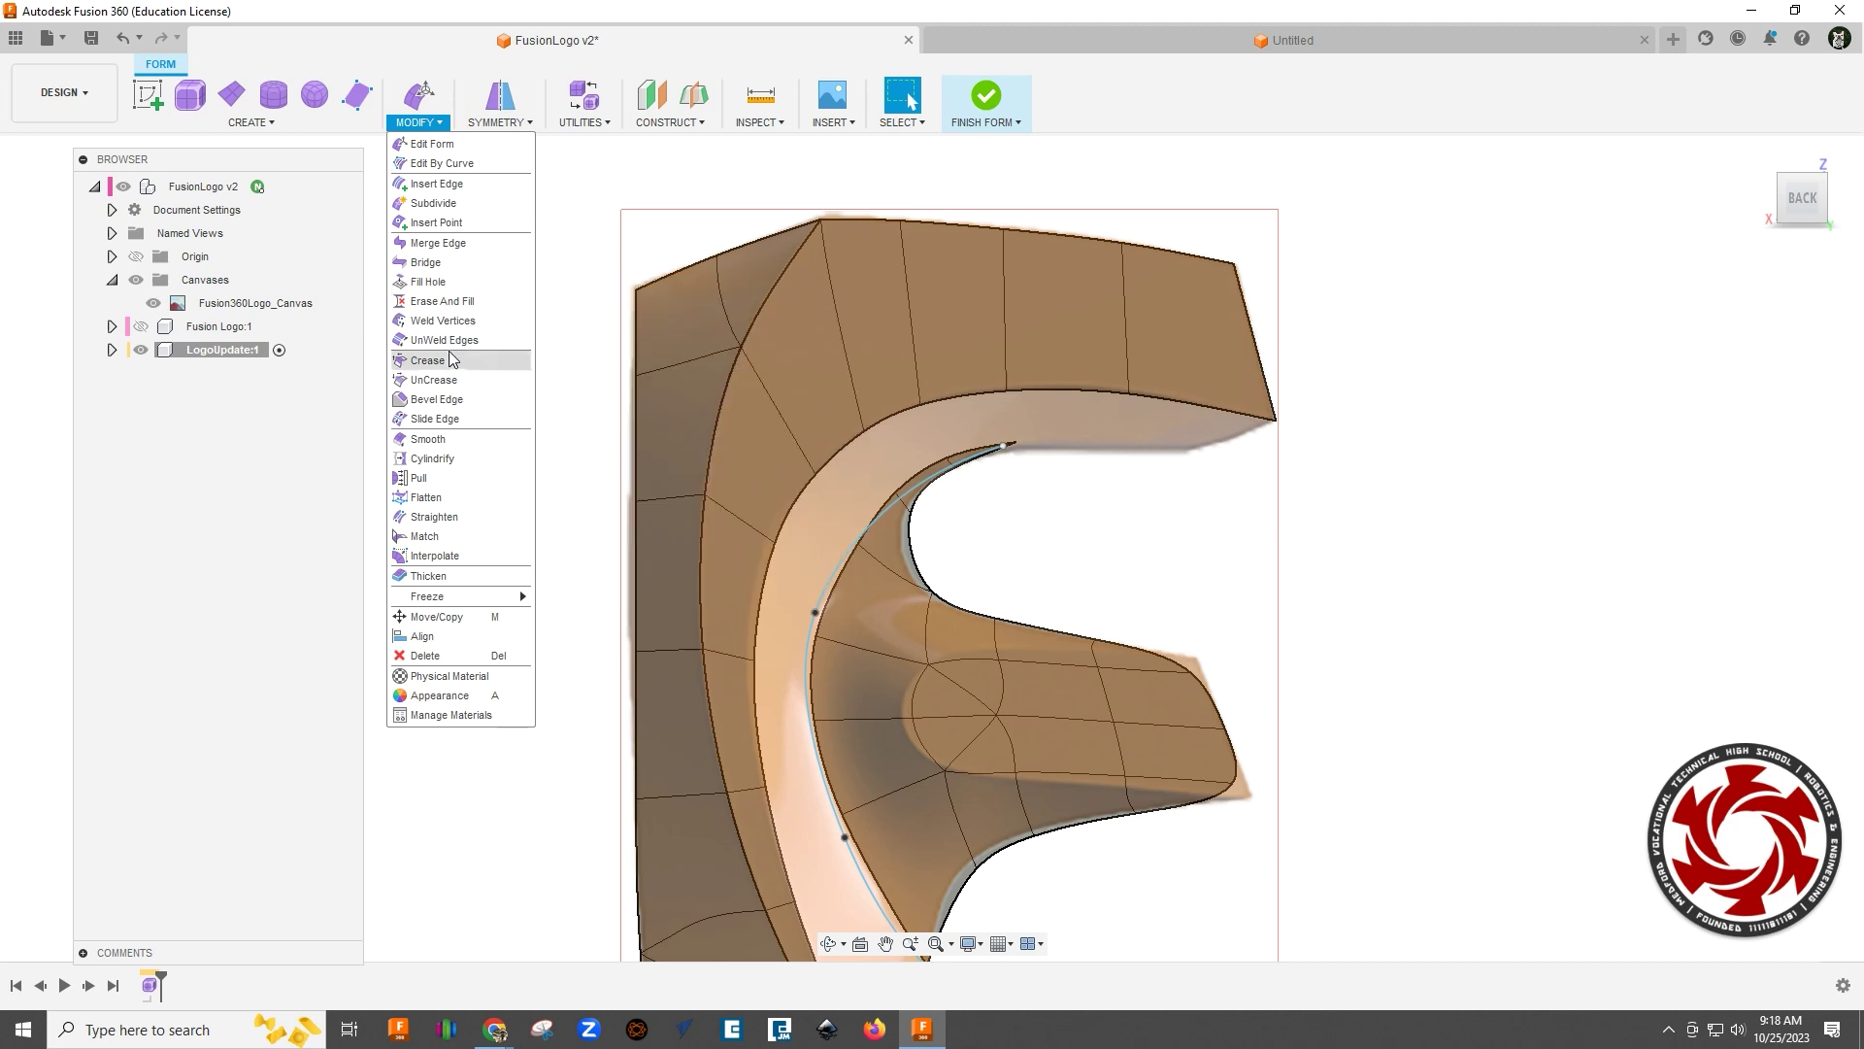
pyautogui.click(449, 351)
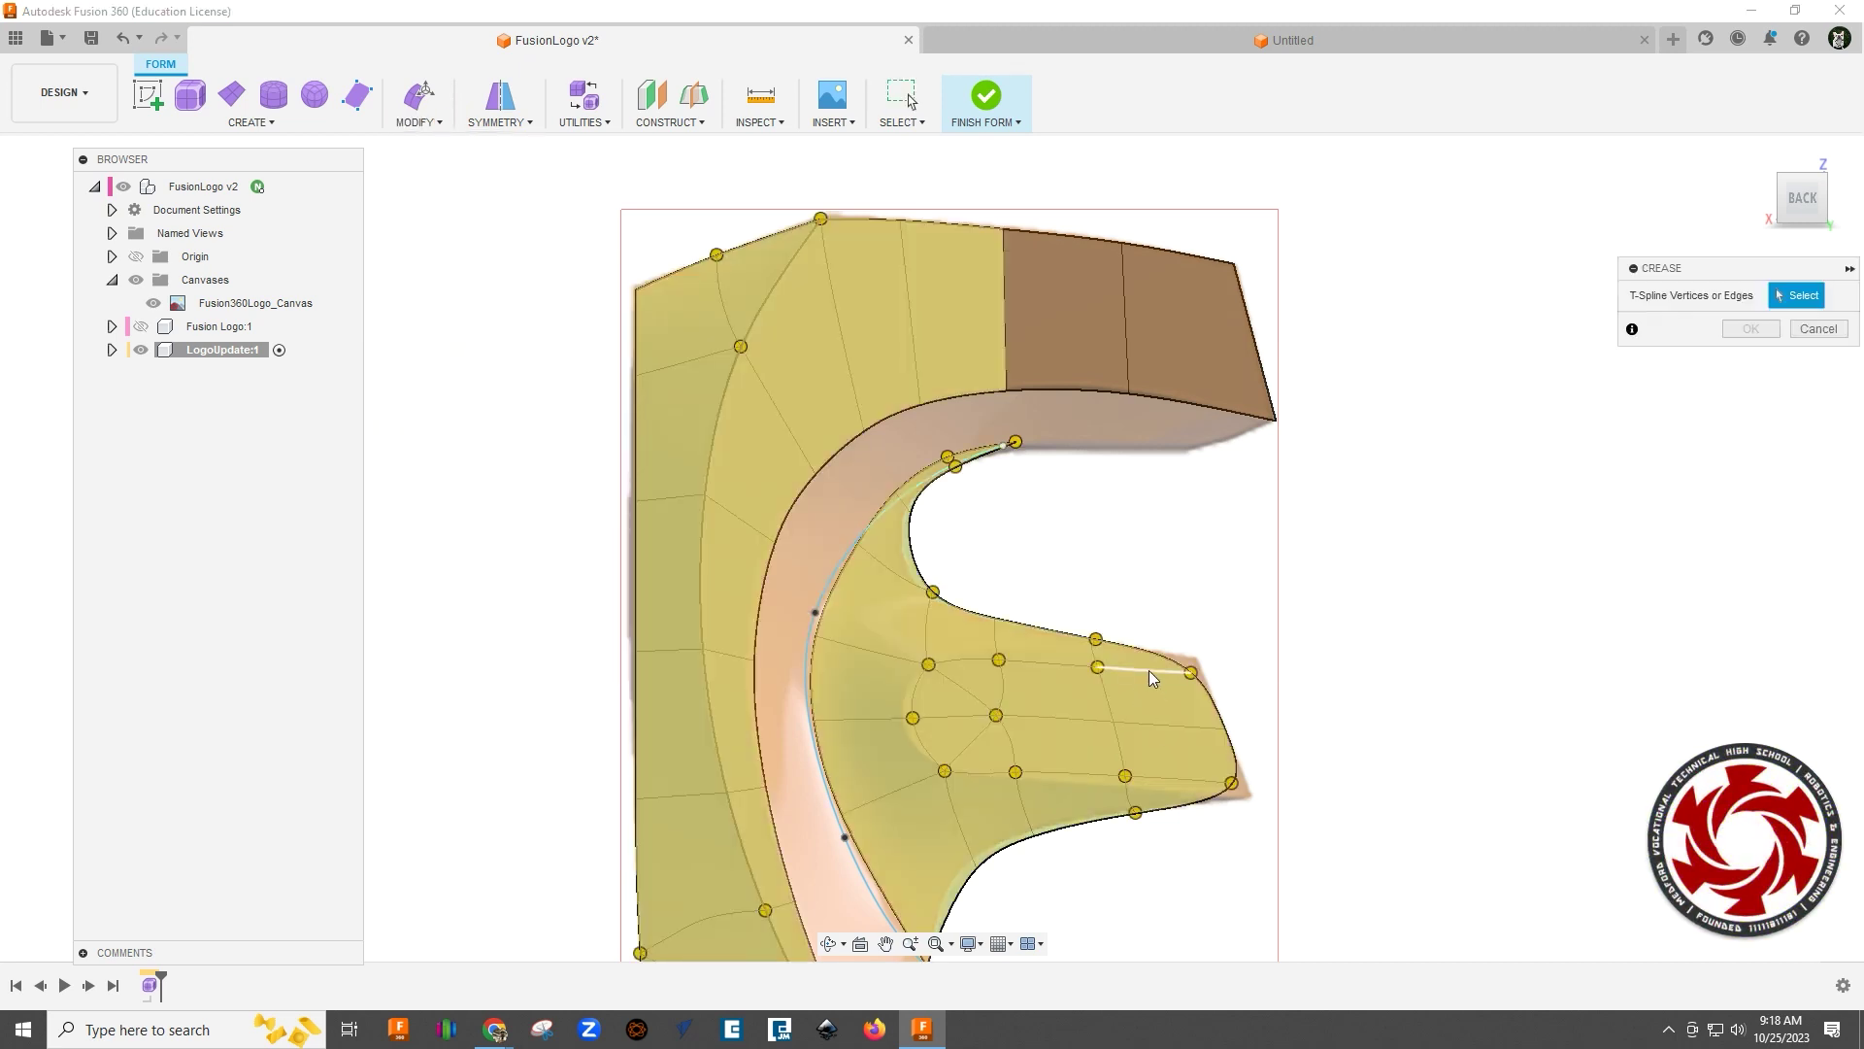
pyautogui.click(1149, 670)
pyautogui.doubleClick(1060, 660)
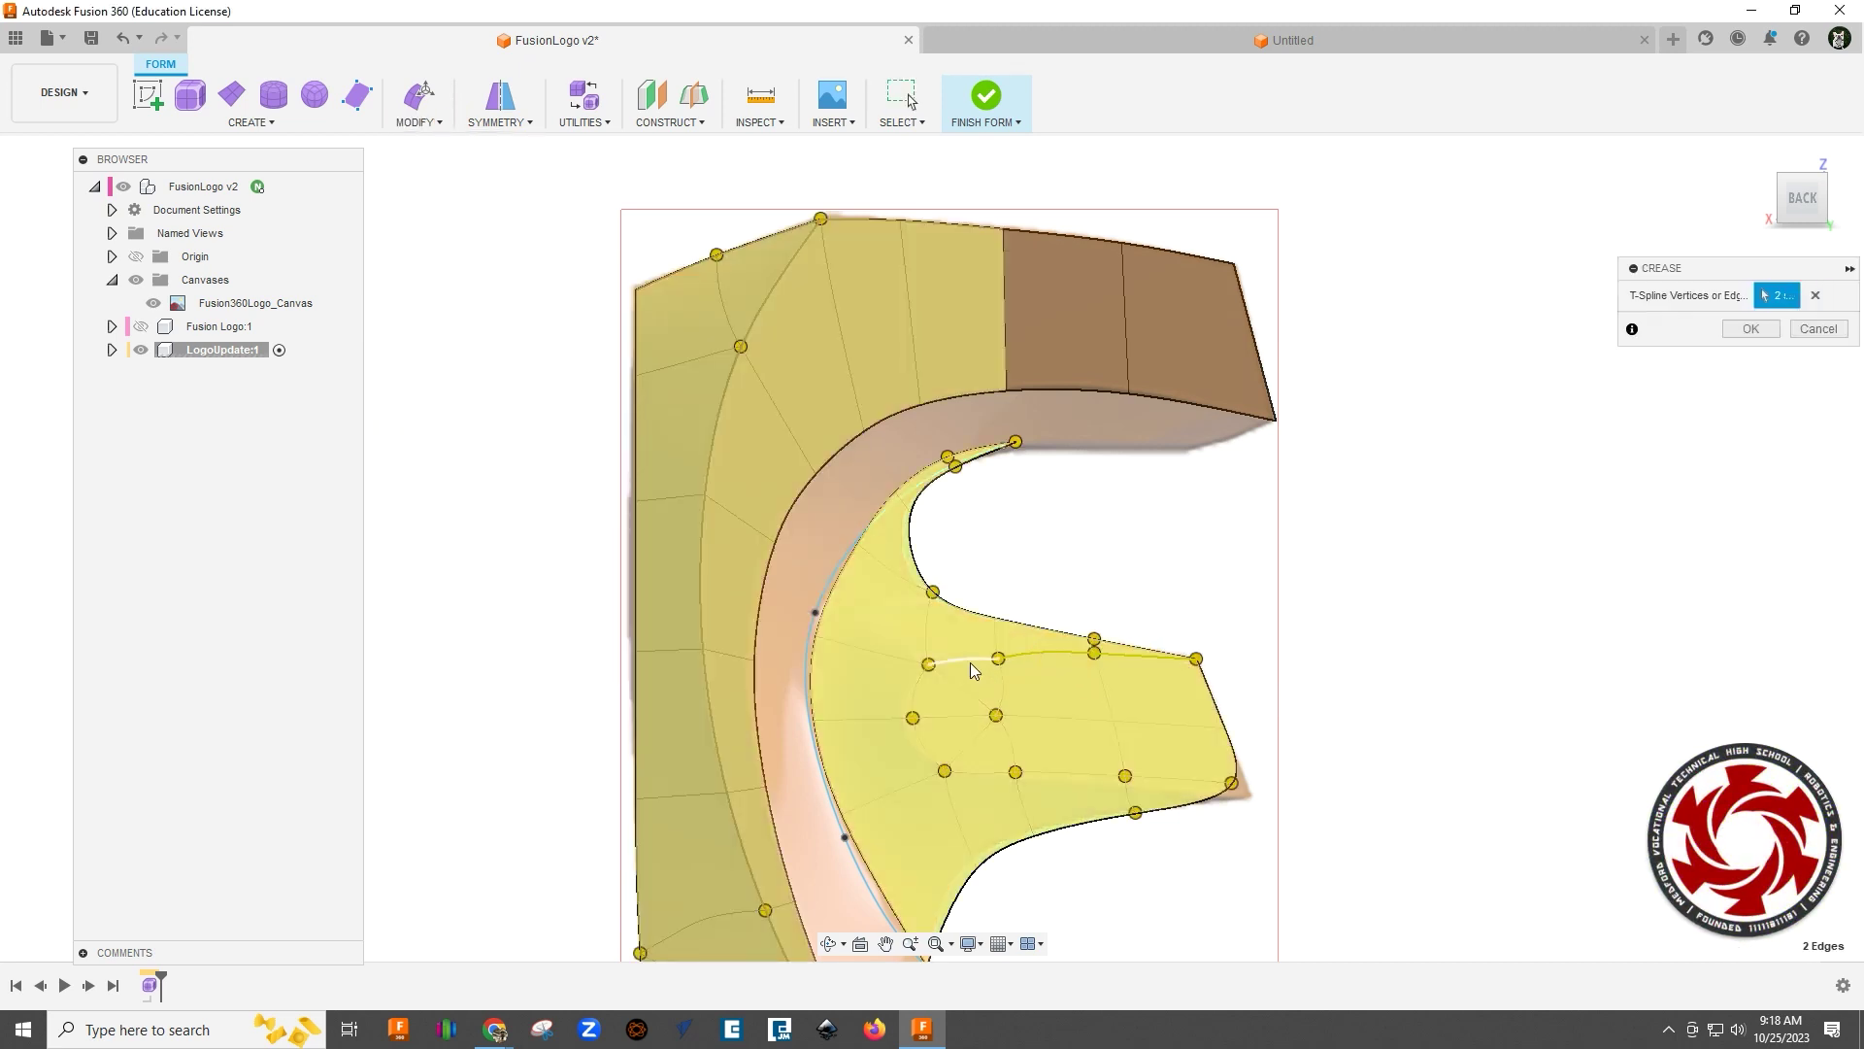
pyautogui.doubleClick(919, 684)
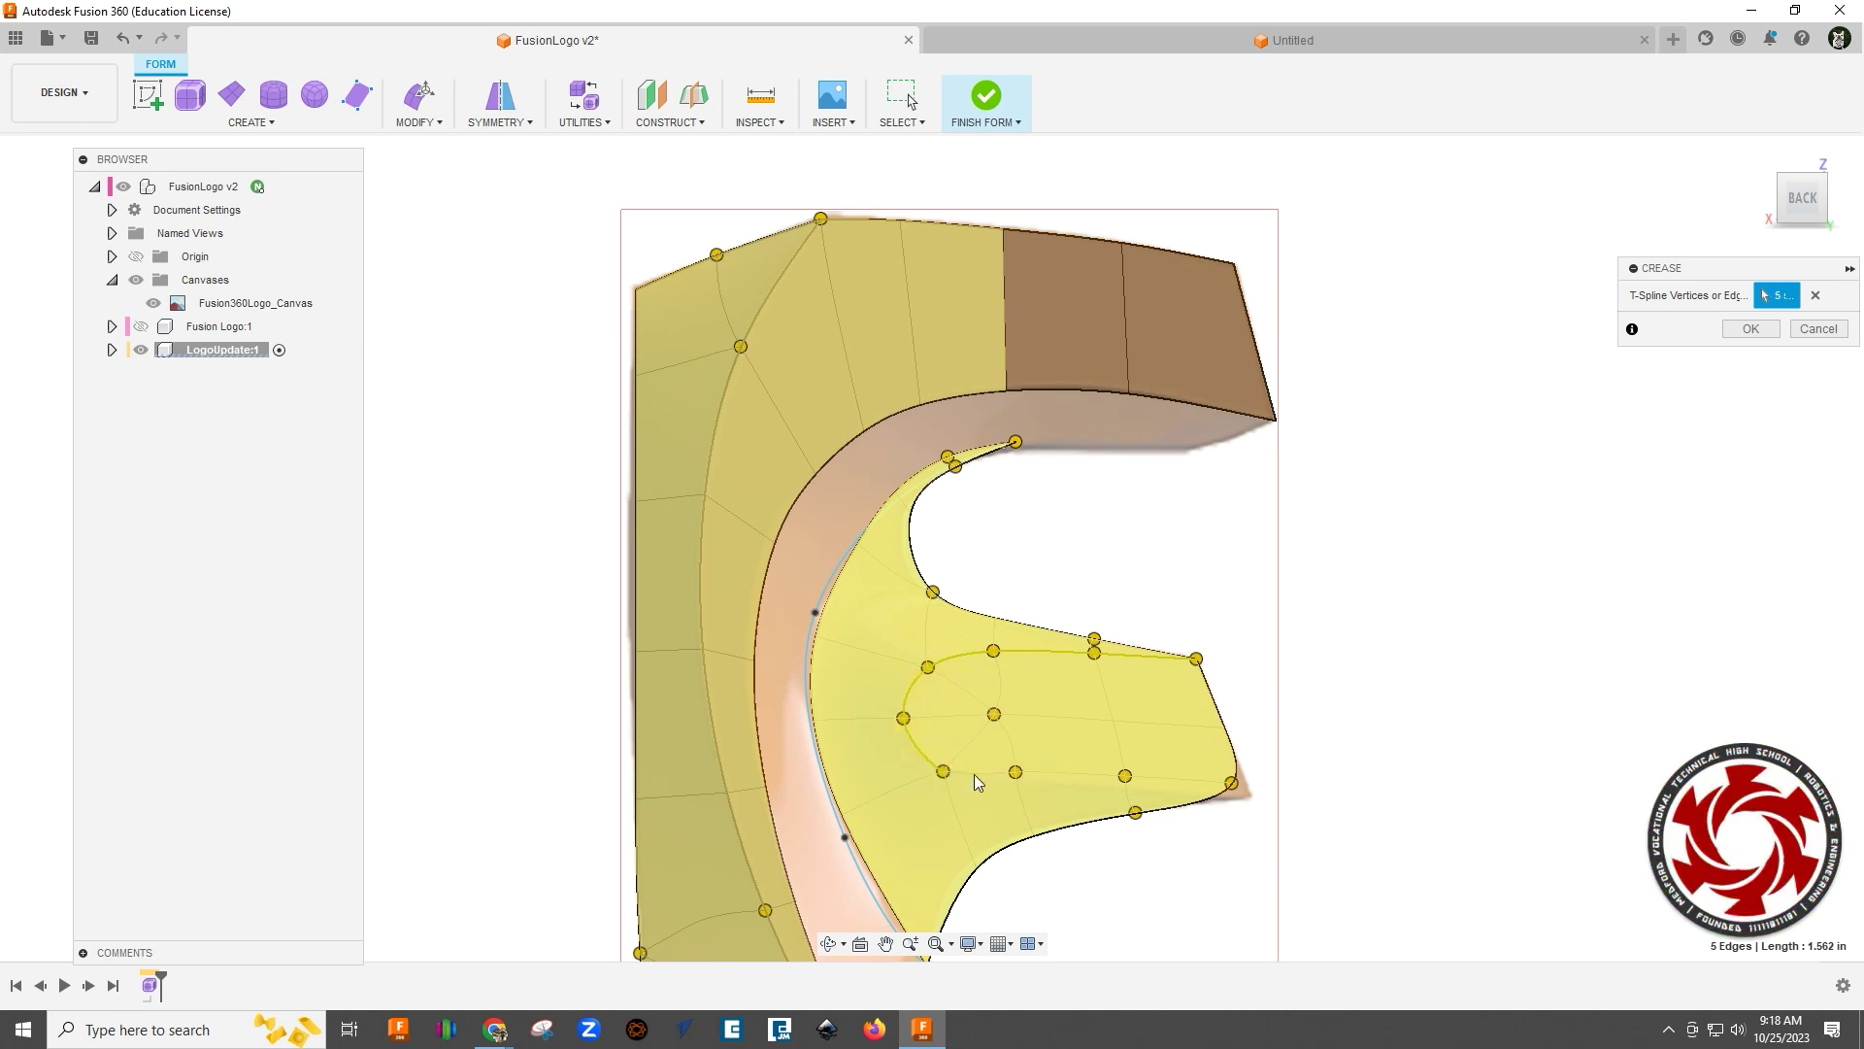
pyautogui.doubleClick(1068, 774)
pyautogui.click(1743, 329)
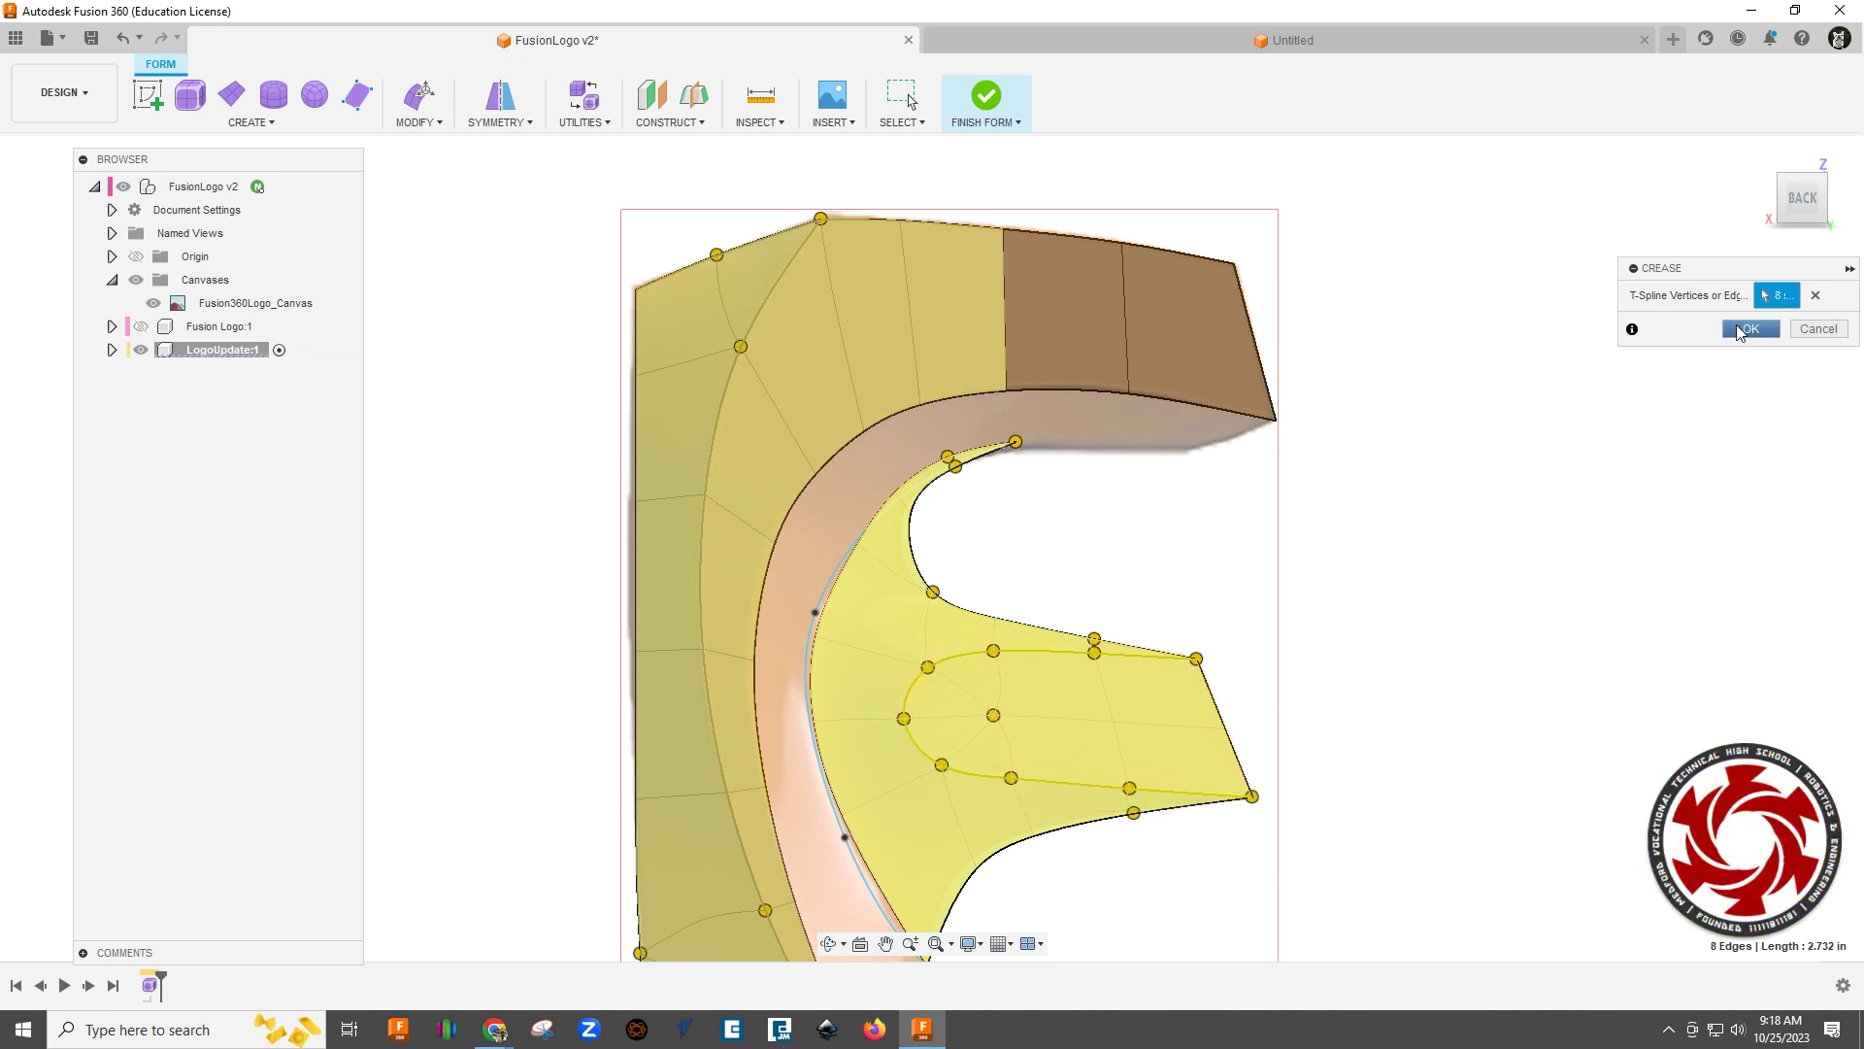
pyautogui.scroll(-3, 645, 475)
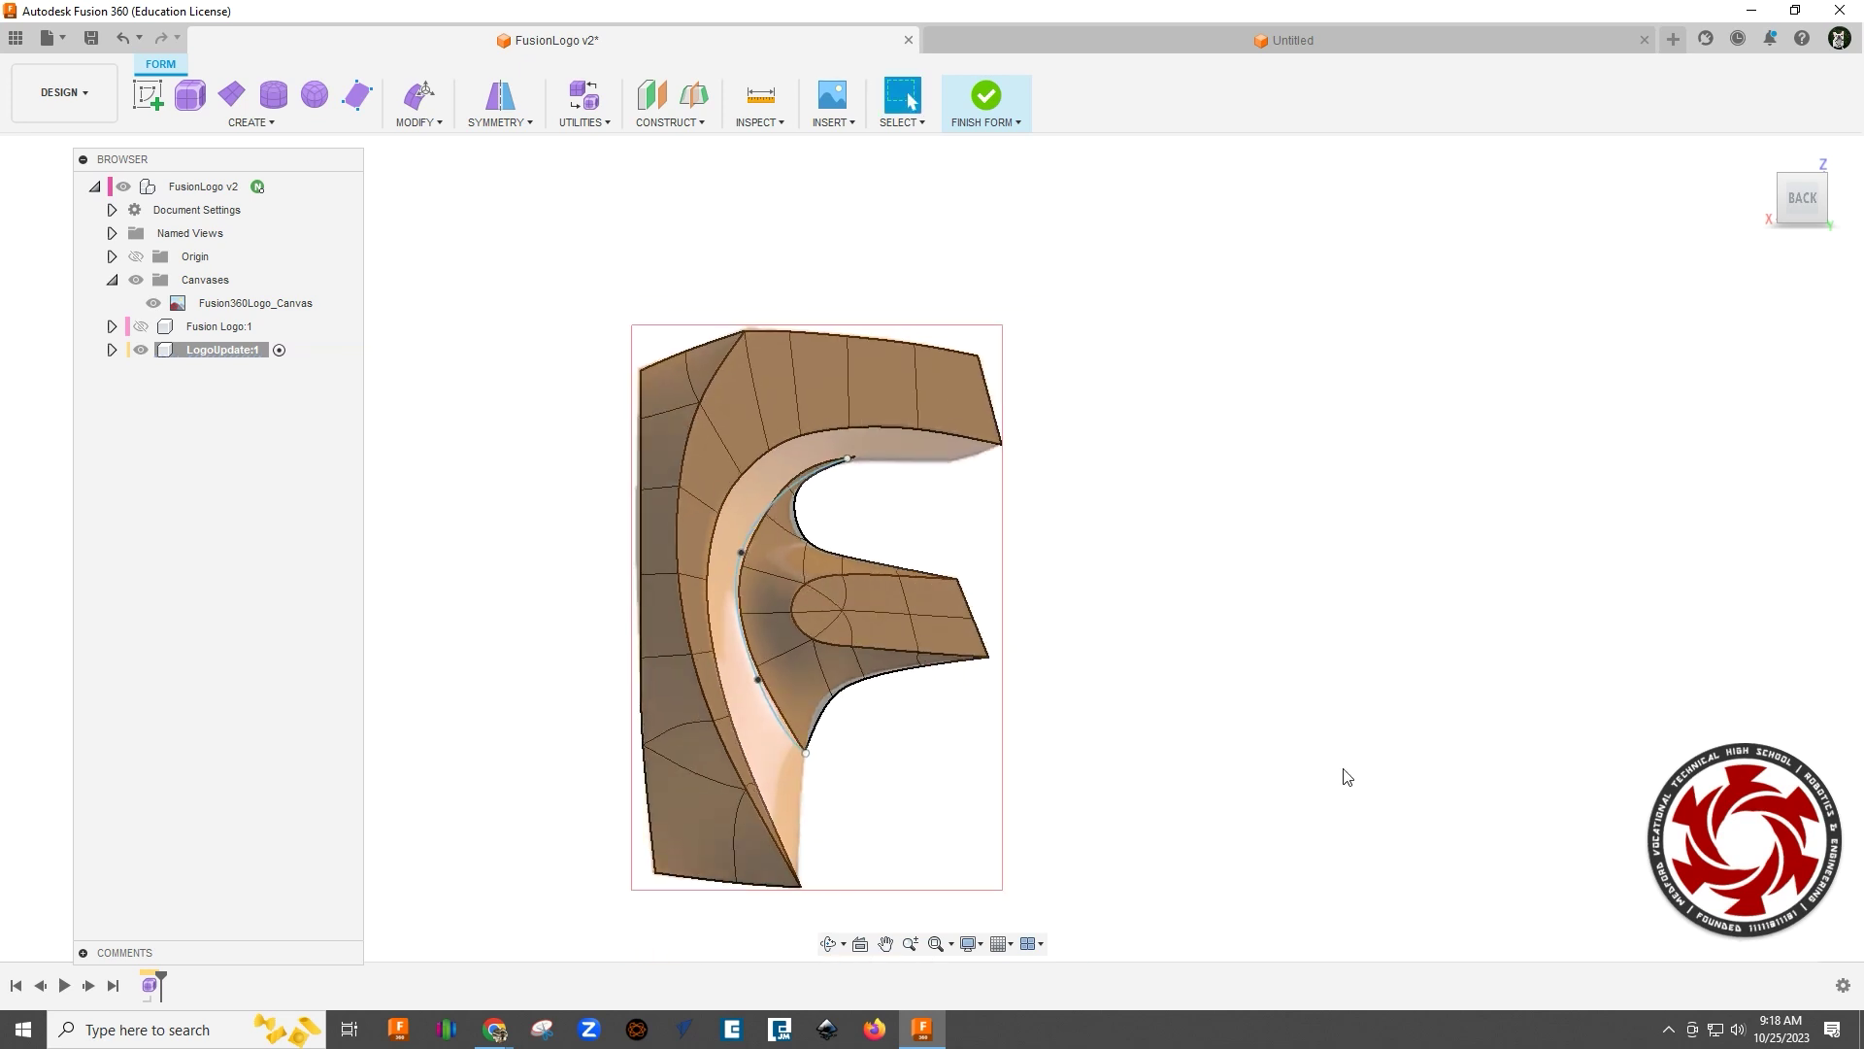
pyautogui.scroll(3, 772, 474)
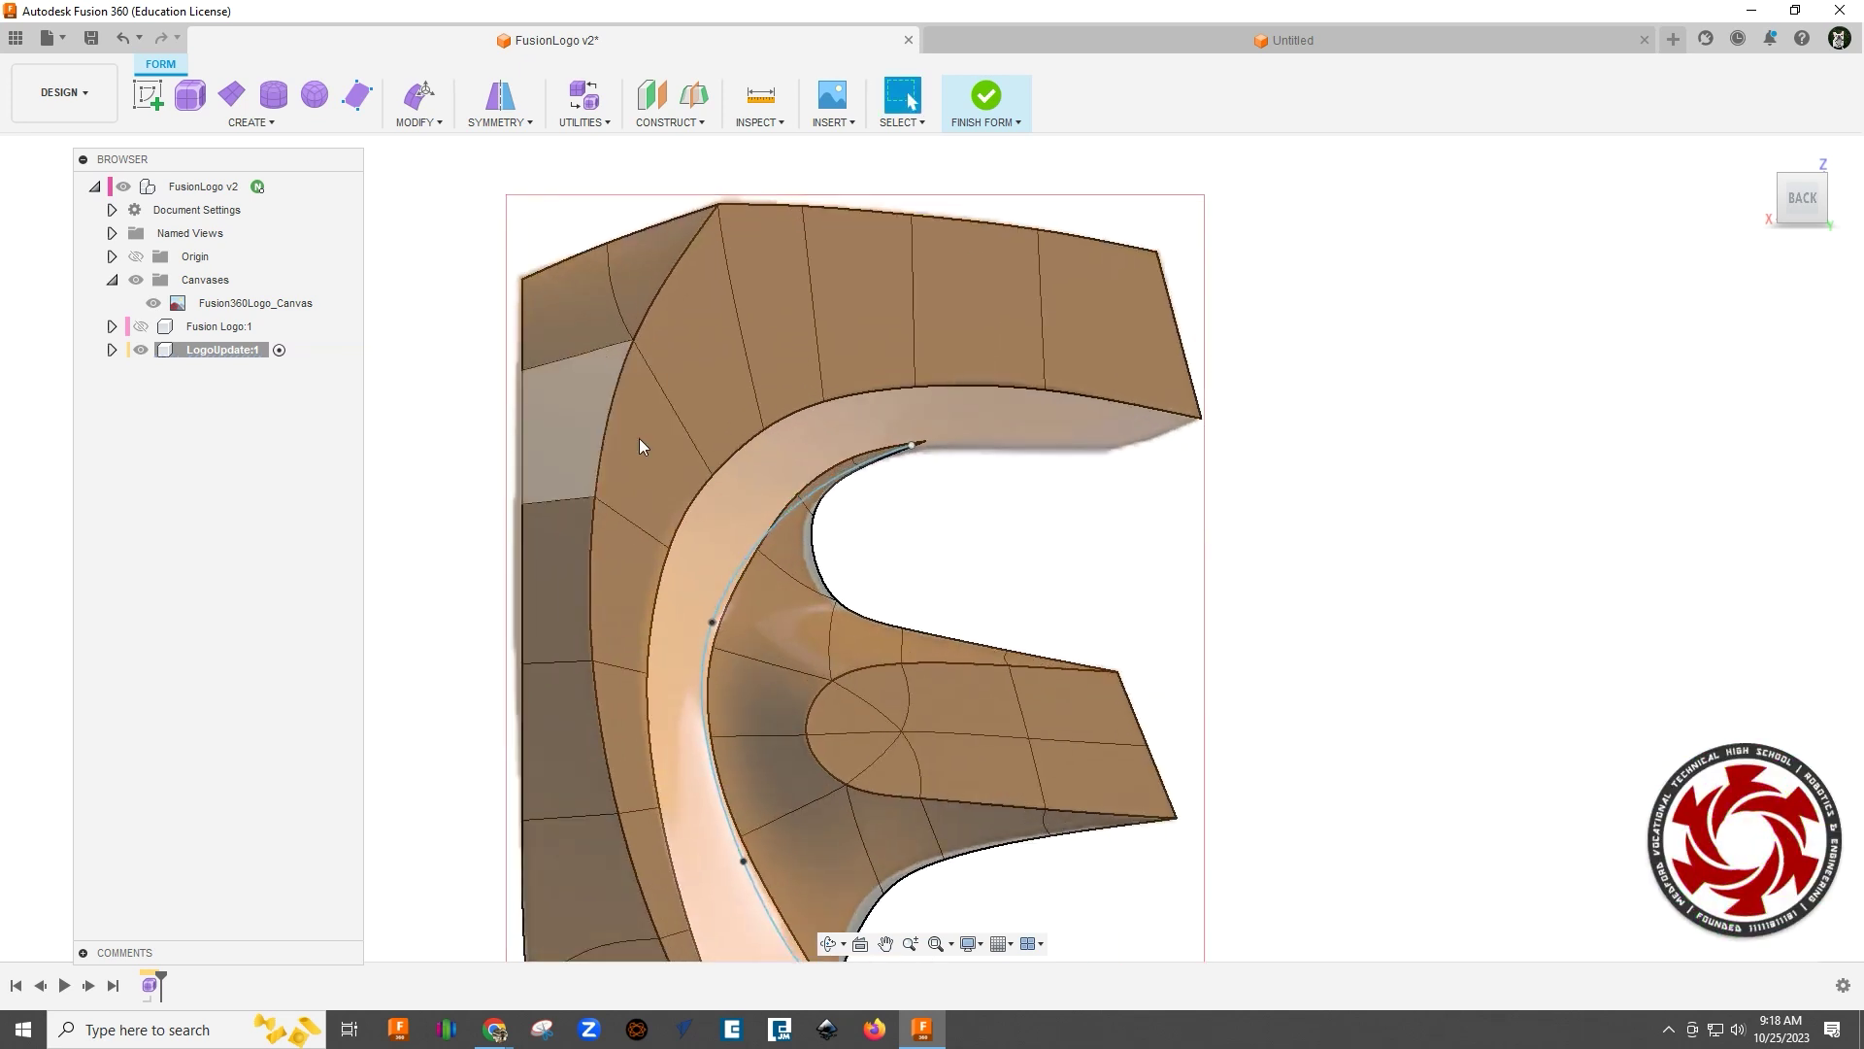
pyautogui.scroll(-3, 690, 520)
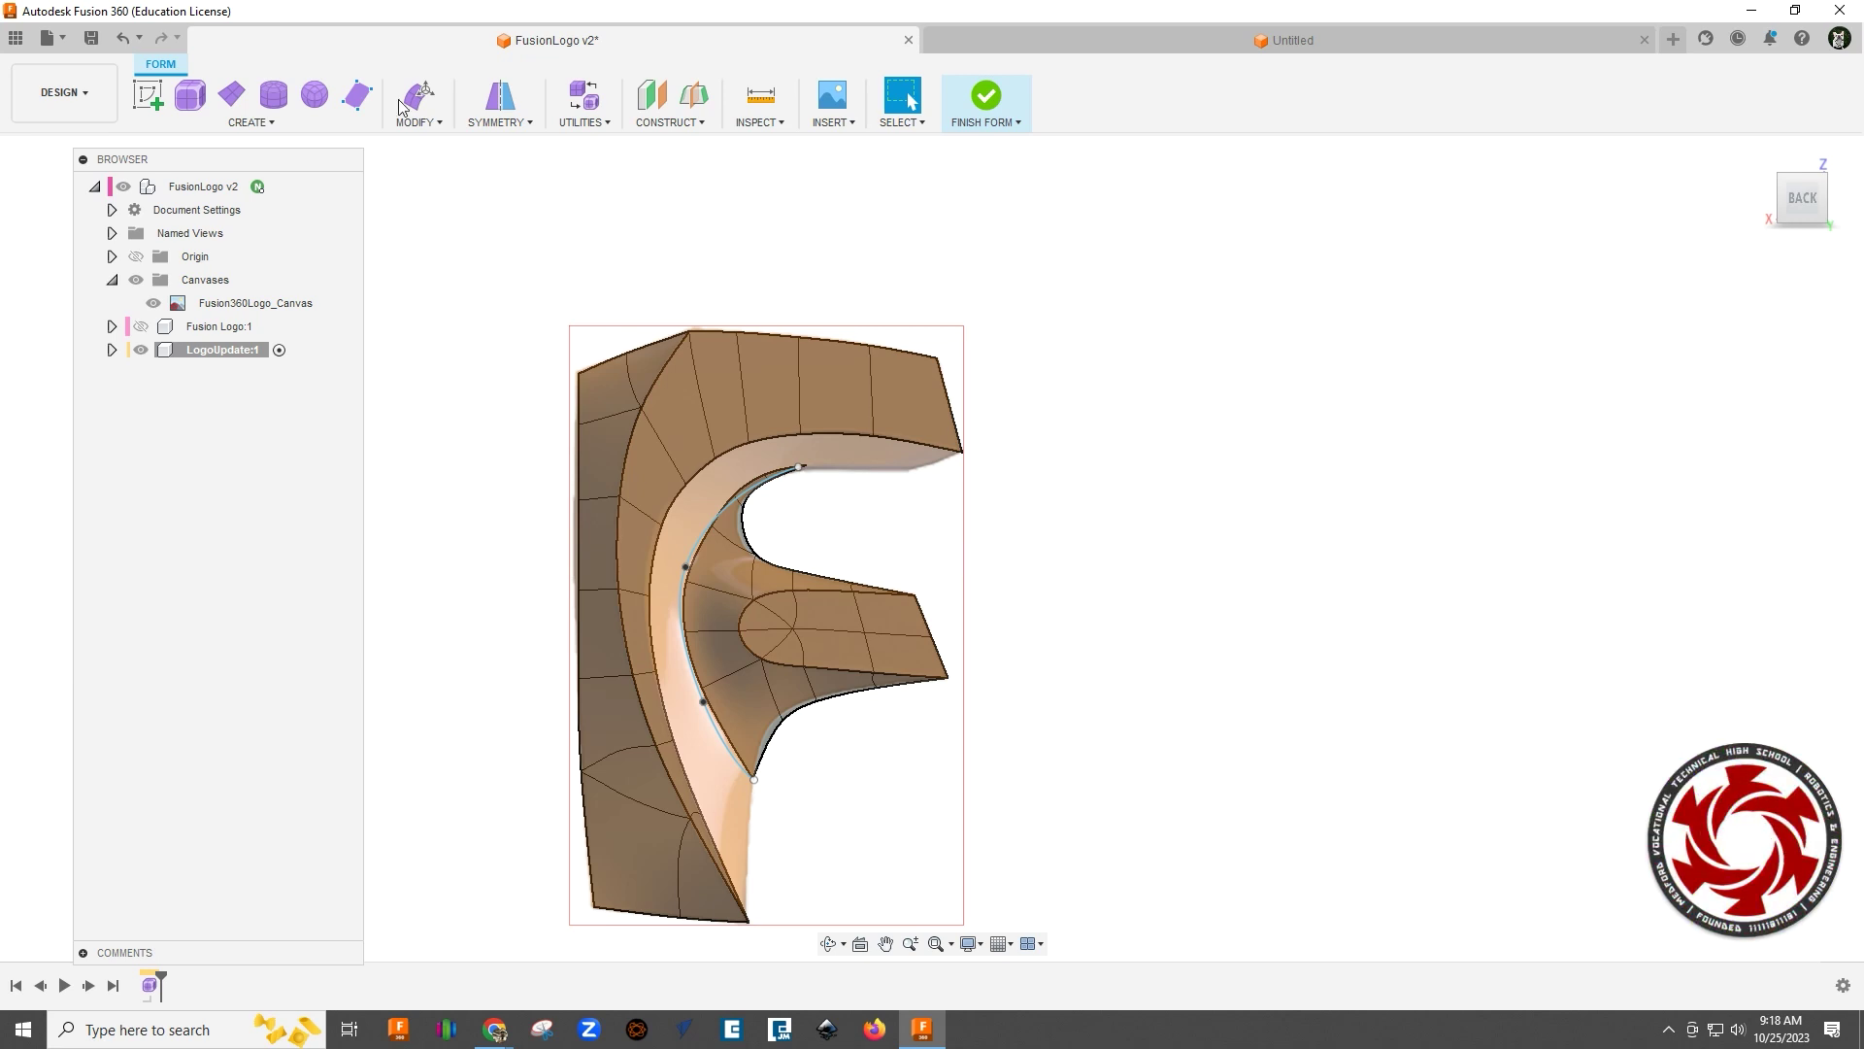
# Step: Add two adjoining four-sided faces with the Face tool along the upper arm's underside, from its outer tip to the inner surface's end vertex
pyautogui.click(355, 96)
pyautogui.scroll(3, 755, 609)
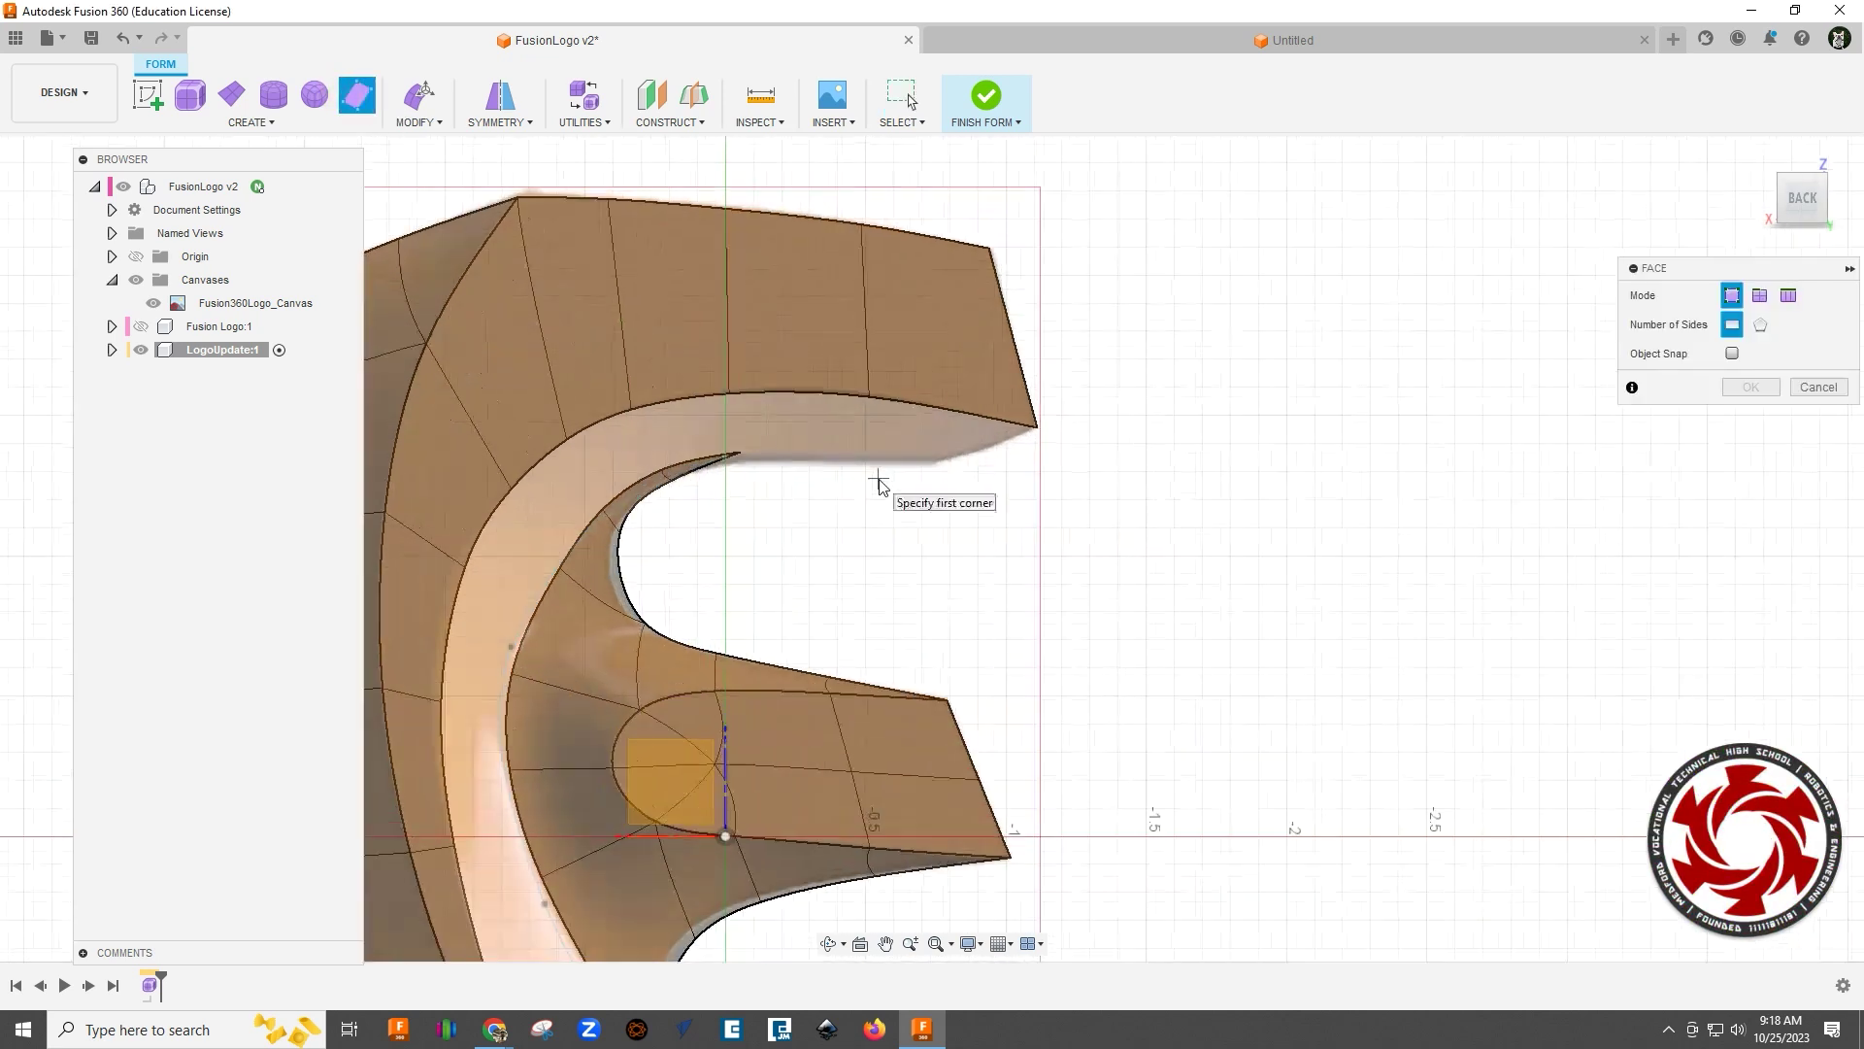
pyautogui.click(1036, 425)
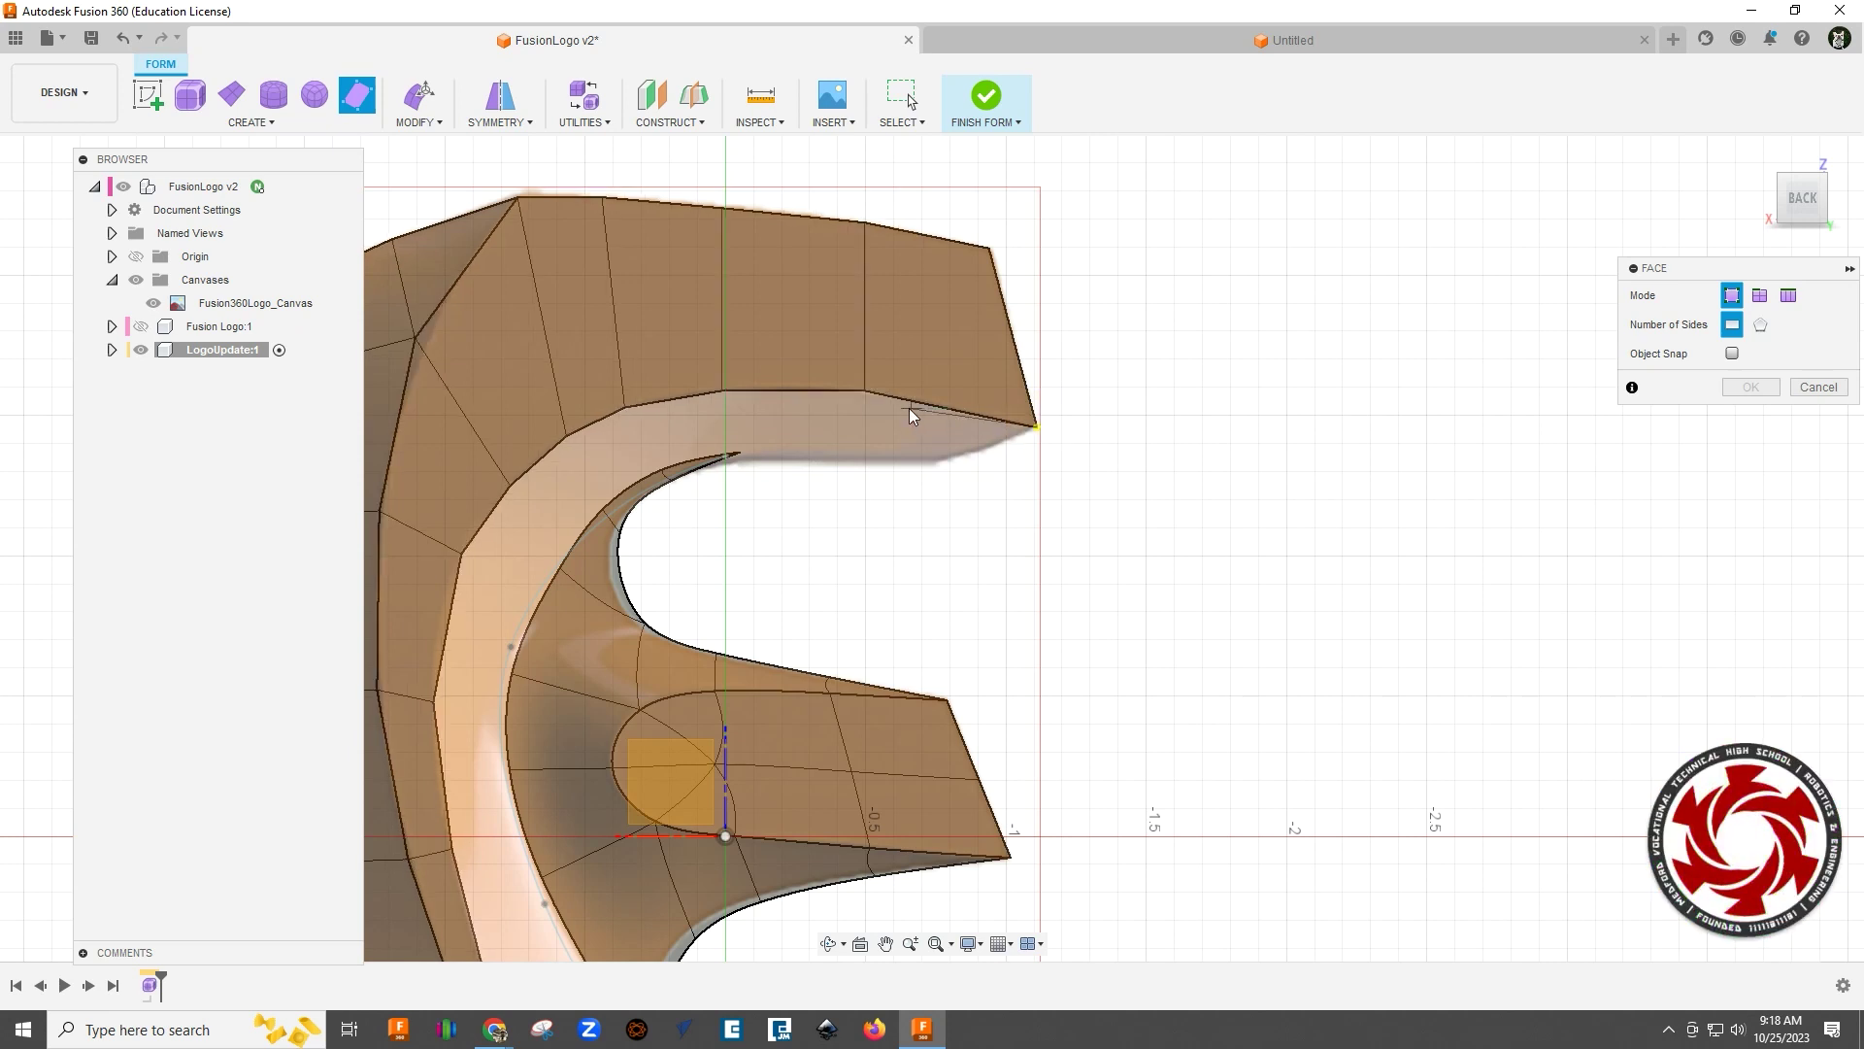
pyautogui.click(863, 392)
pyautogui.click(864, 464)
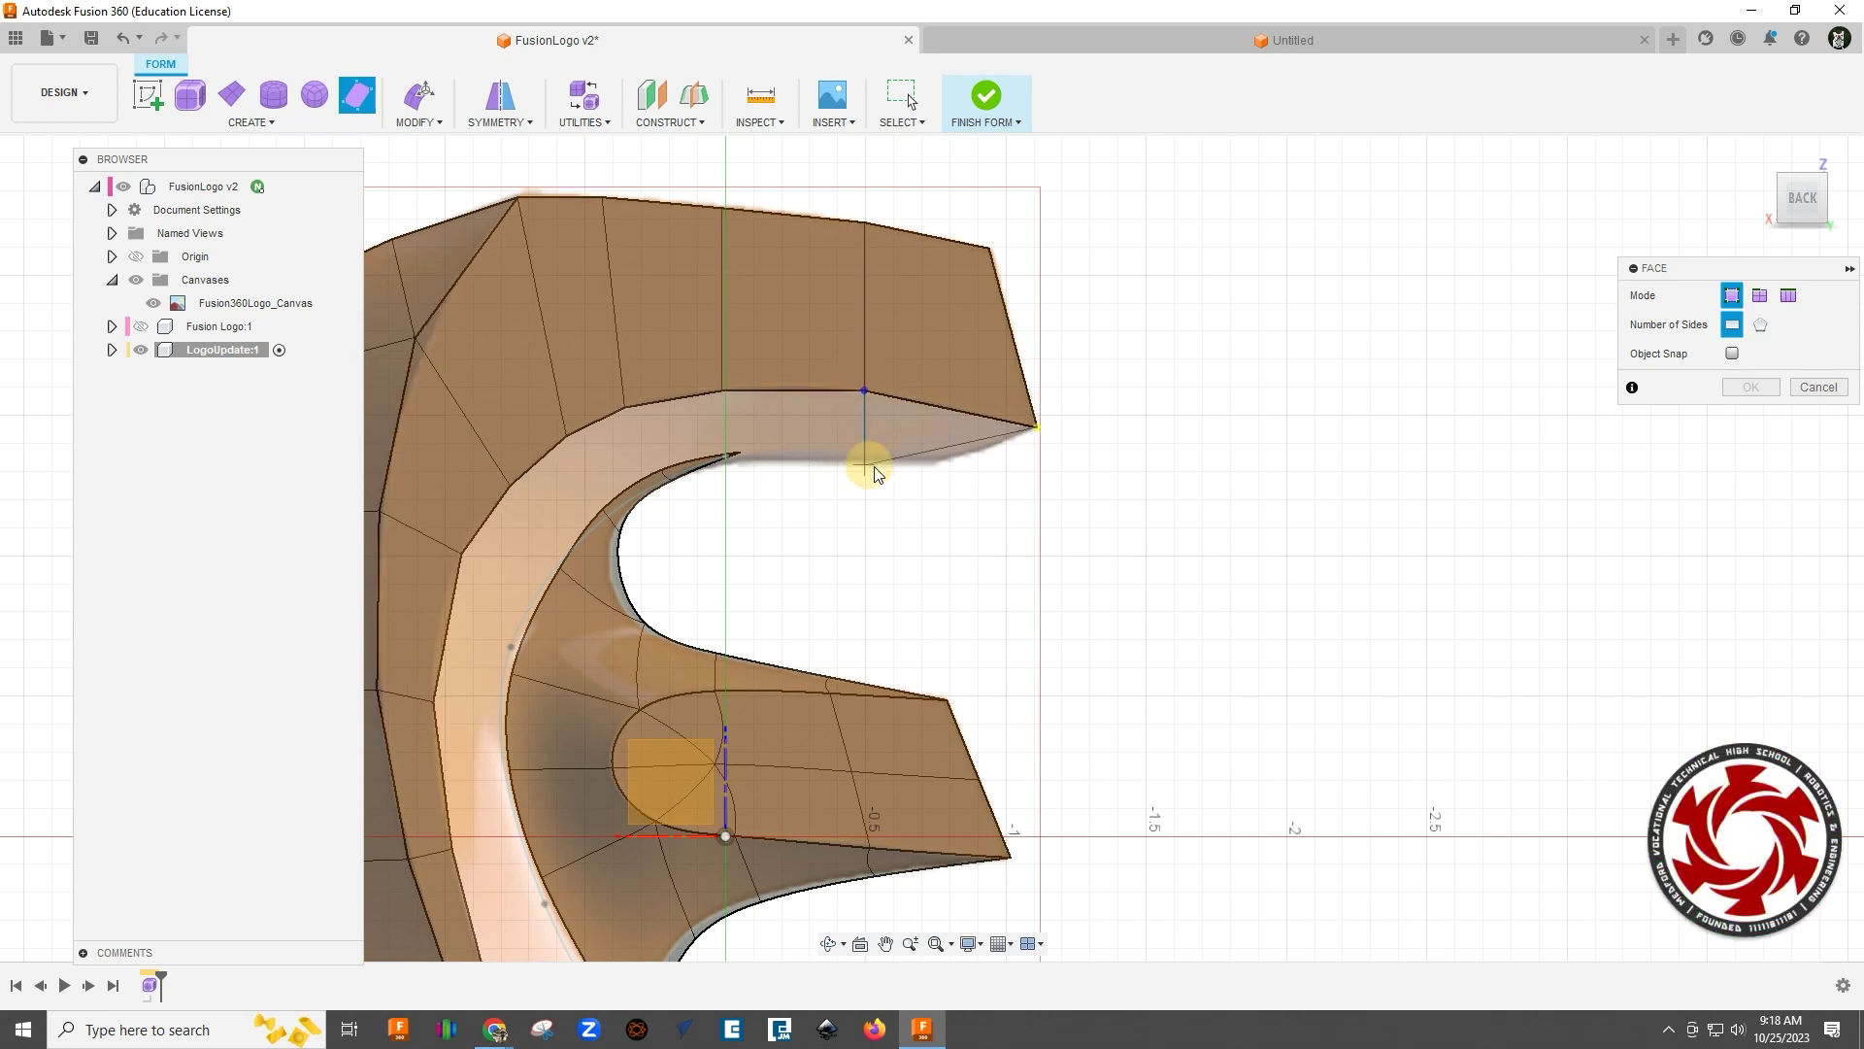
pyautogui.click(939, 464)
pyautogui.click(864, 392)
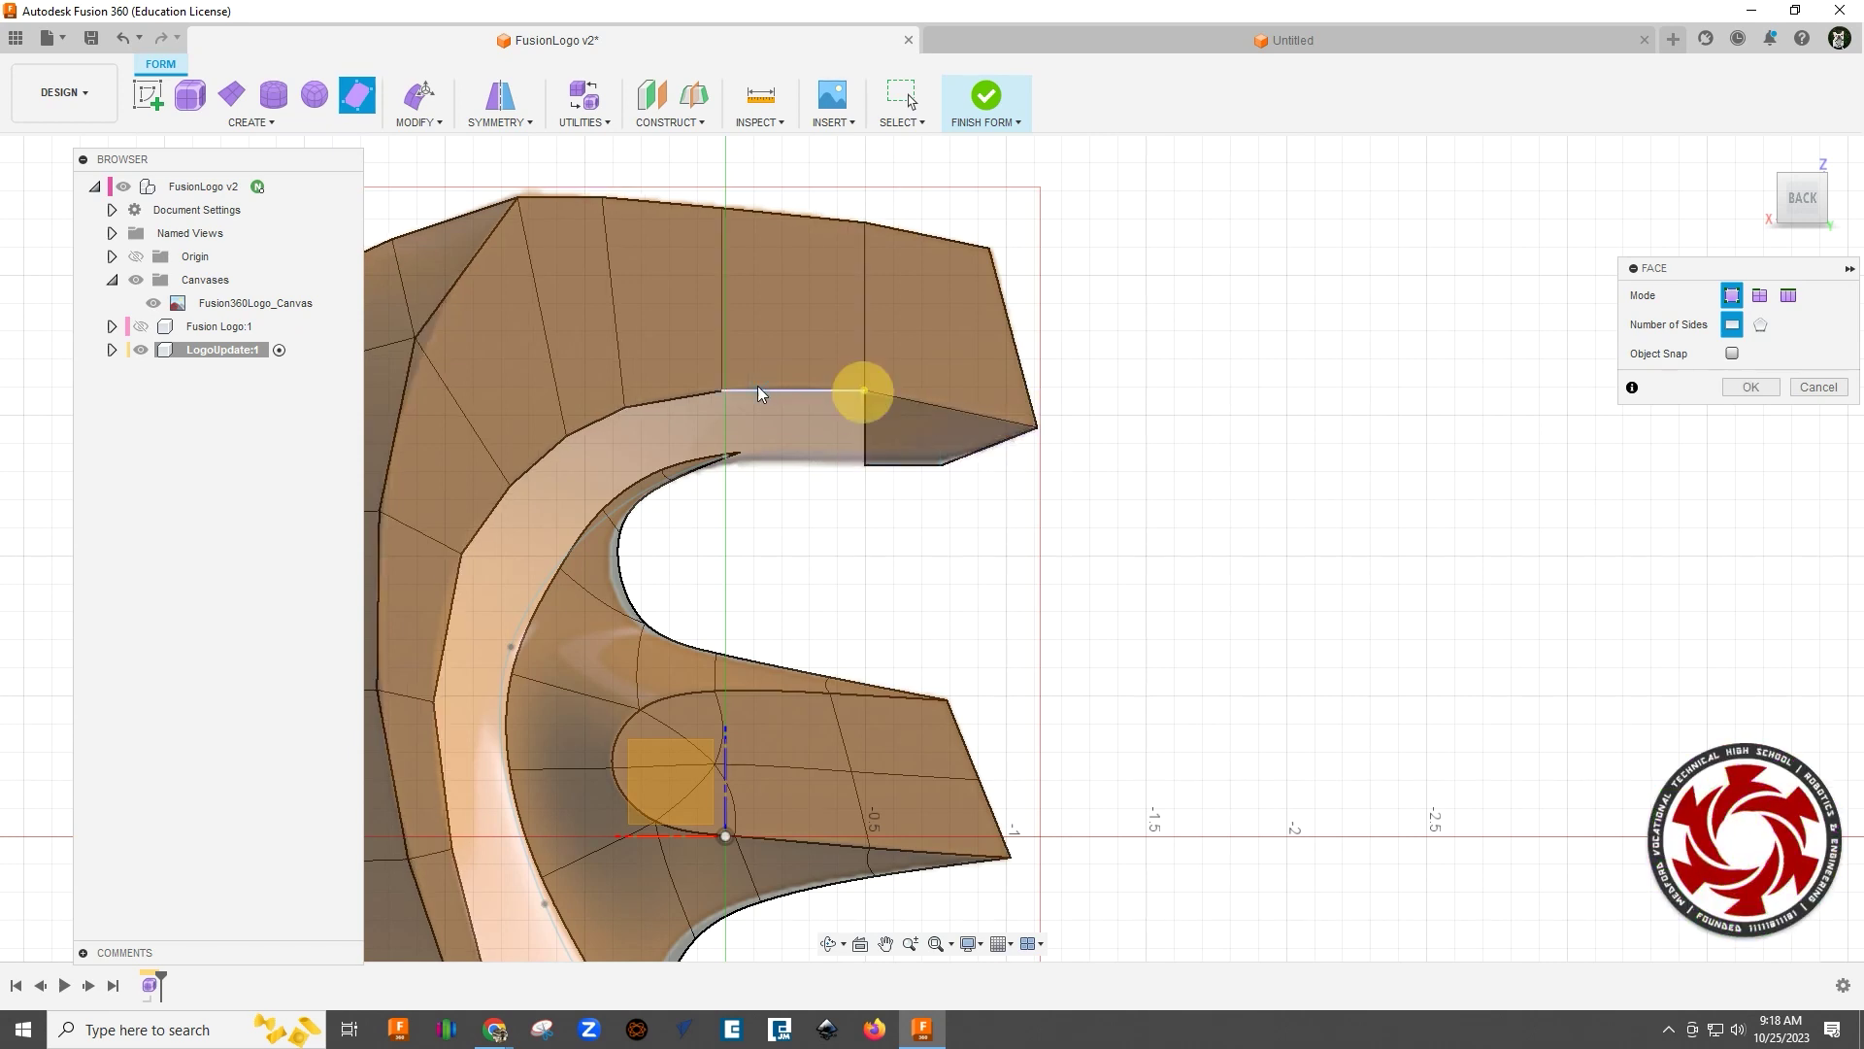
pyautogui.click(724, 389)
pyautogui.click(741, 449)
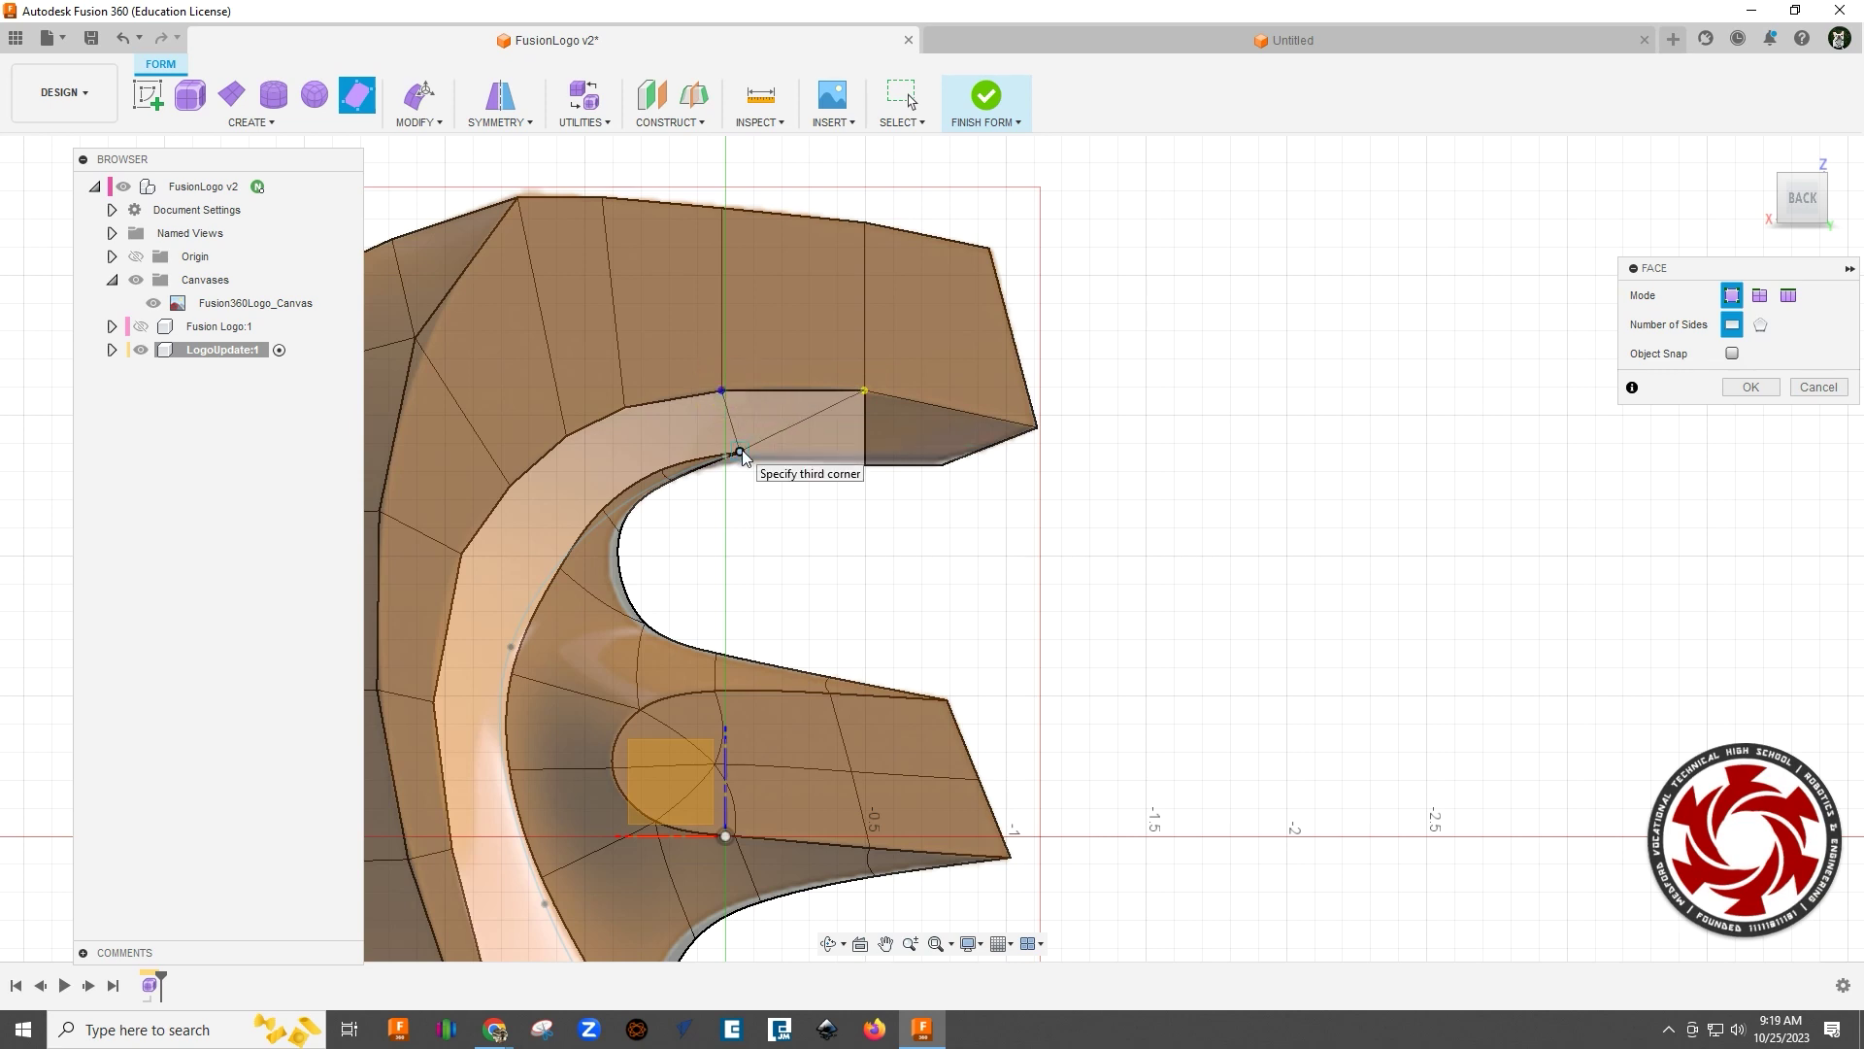
pyautogui.click(863, 464)
# Step: Bridge the next two gap segments between the upper arm's underside and the inner surface with four-sided faces, following the concave bend
pyautogui.scroll(2, 755, 426)
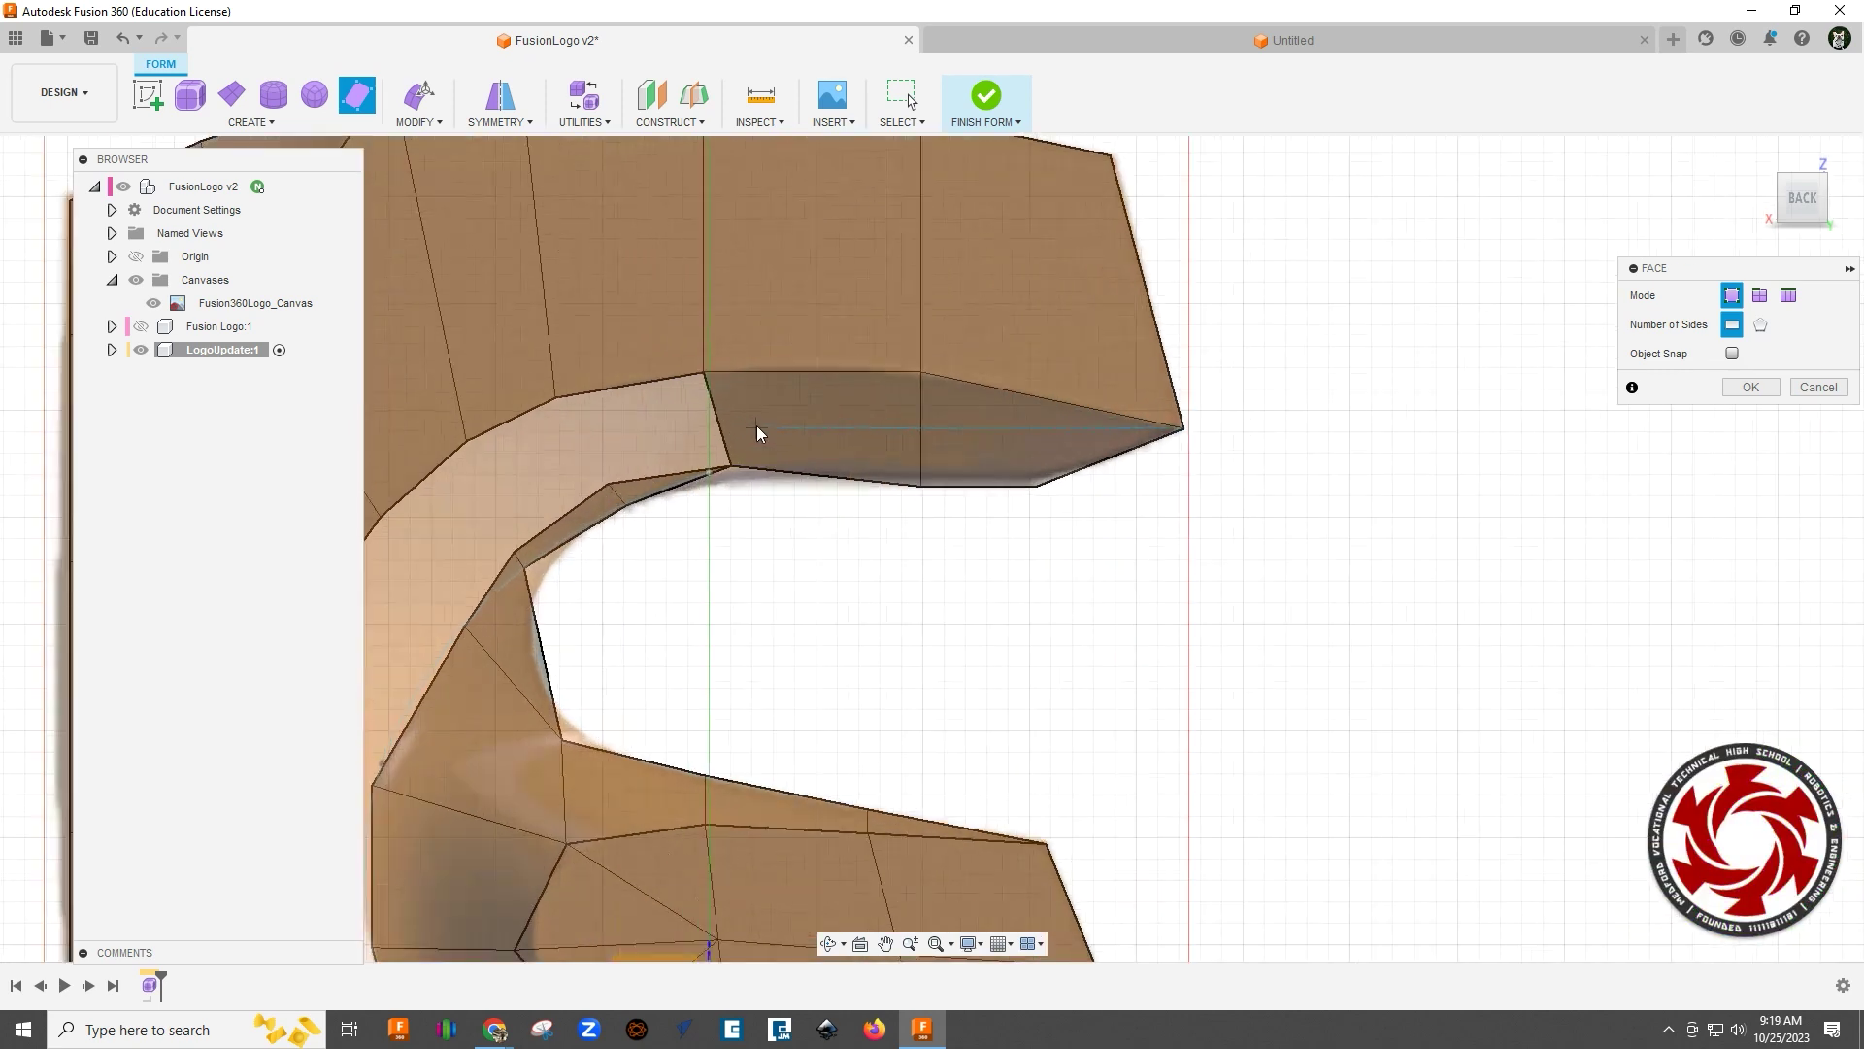
pyautogui.click(702, 372)
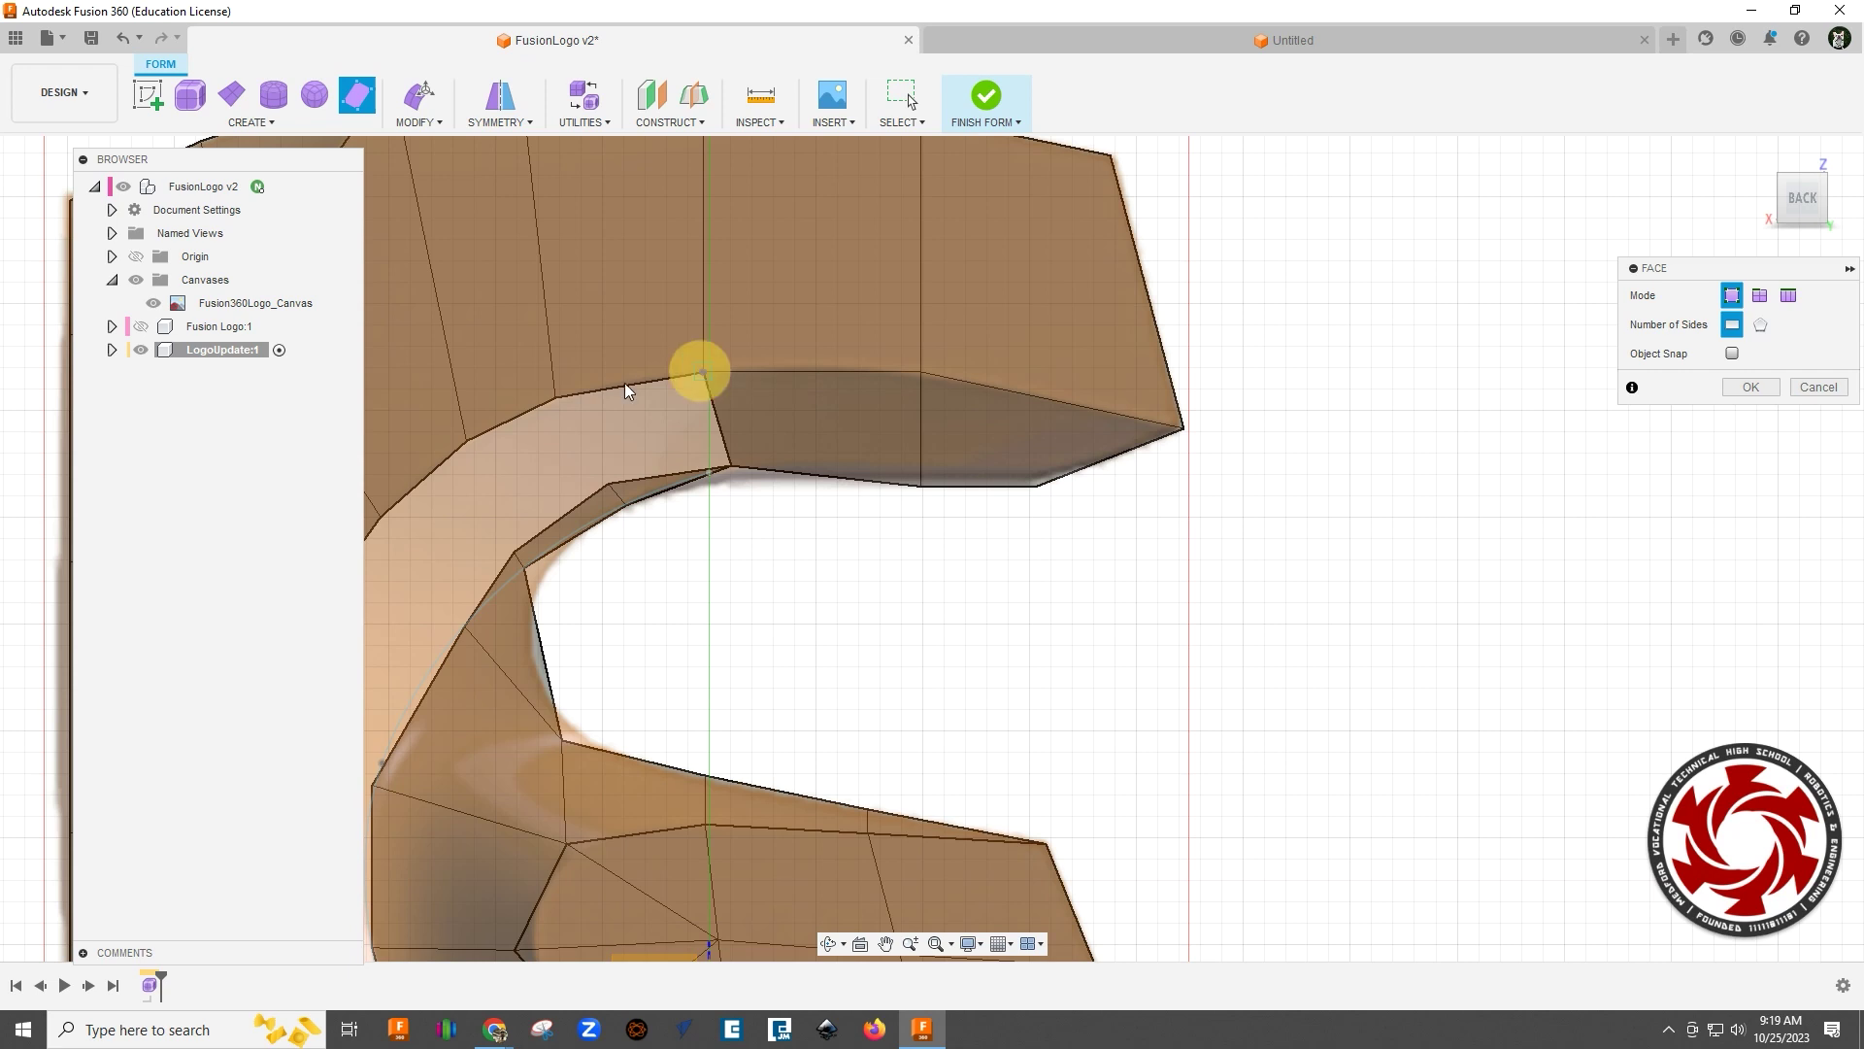
pyautogui.click(556, 396)
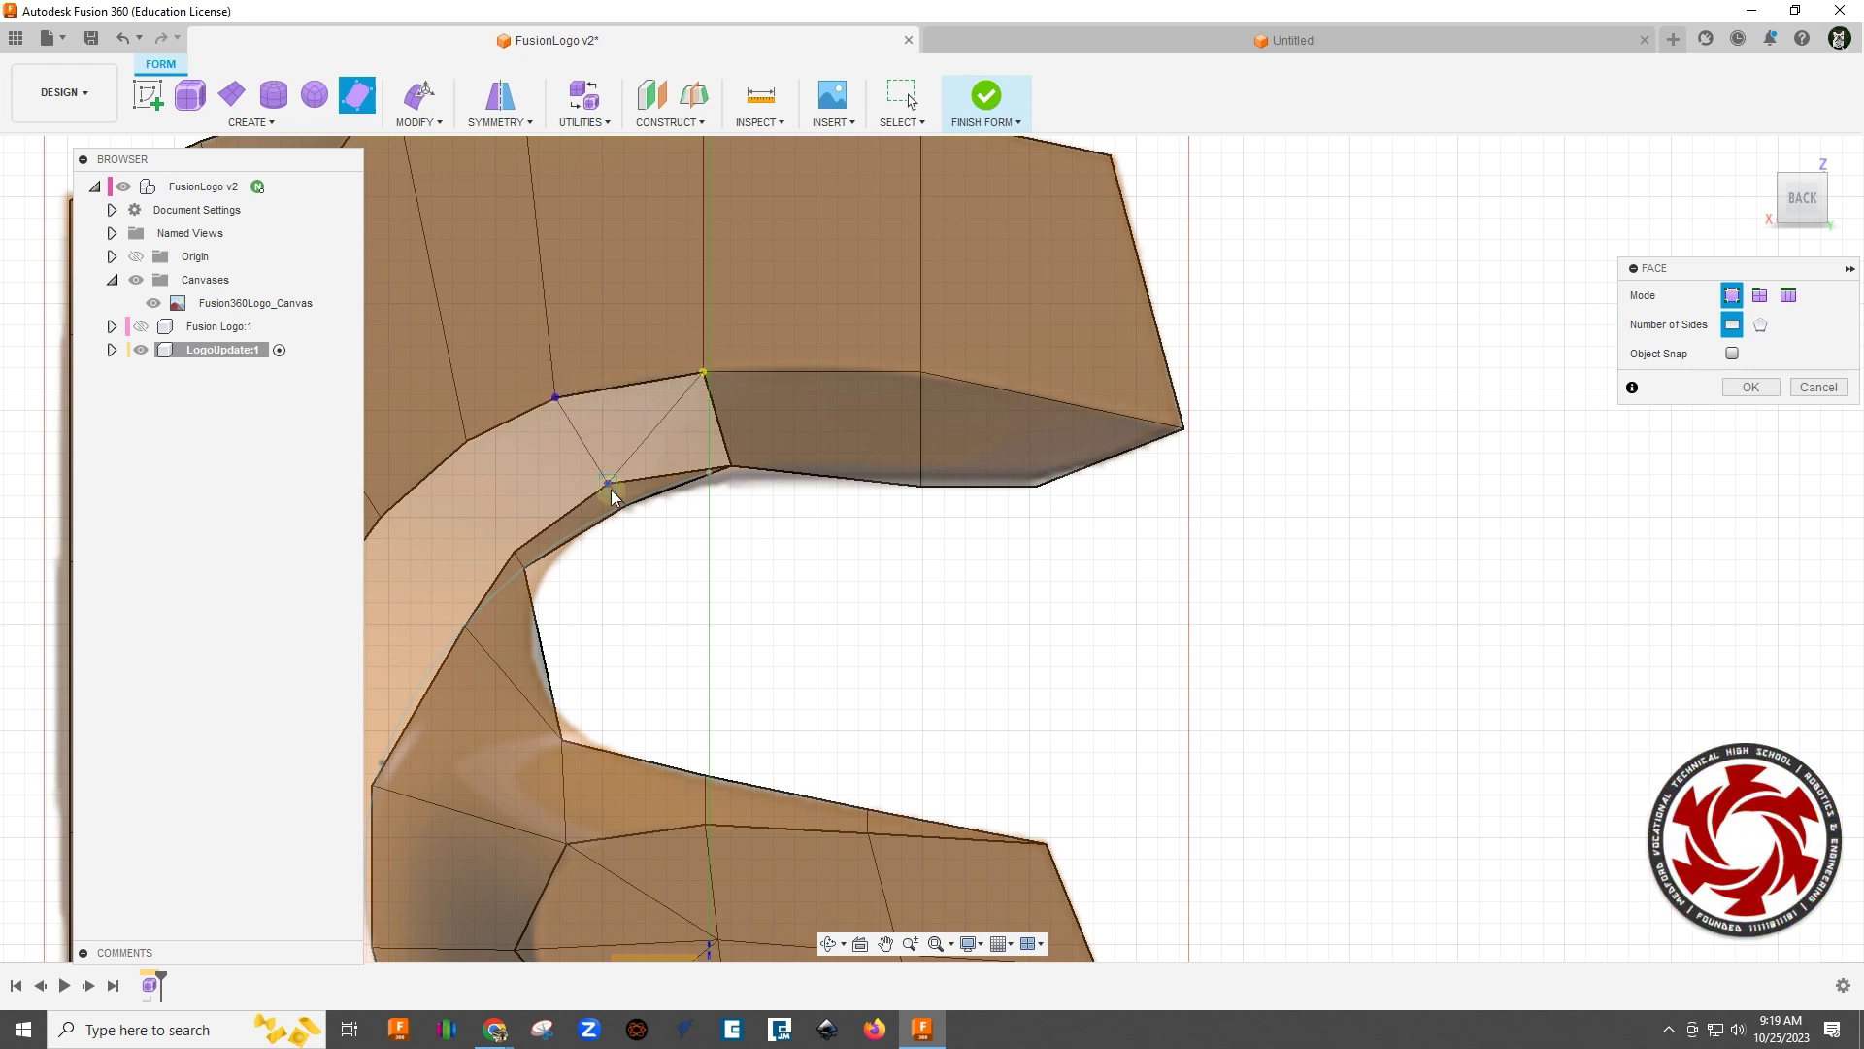
pyautogui.click(731, 467)
pyautogui.scroll(3, 893, 491)
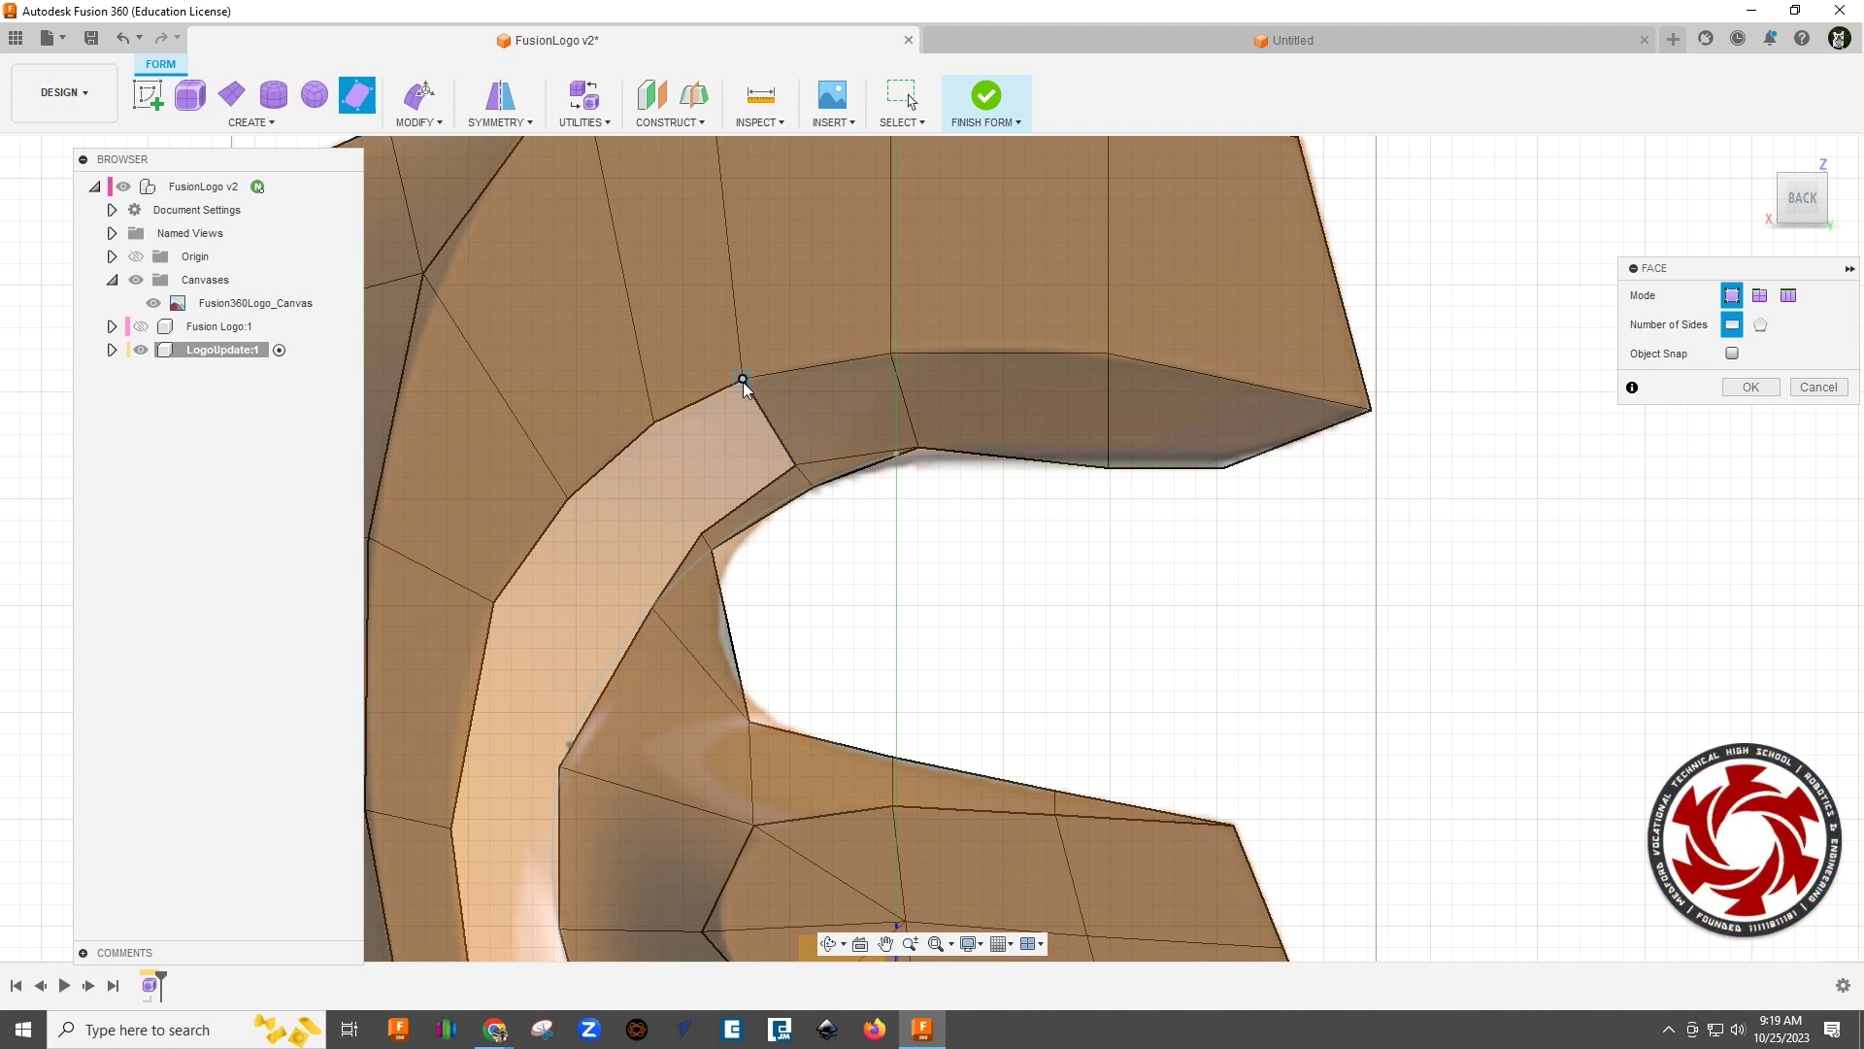
pyautogui.click(655, 423)
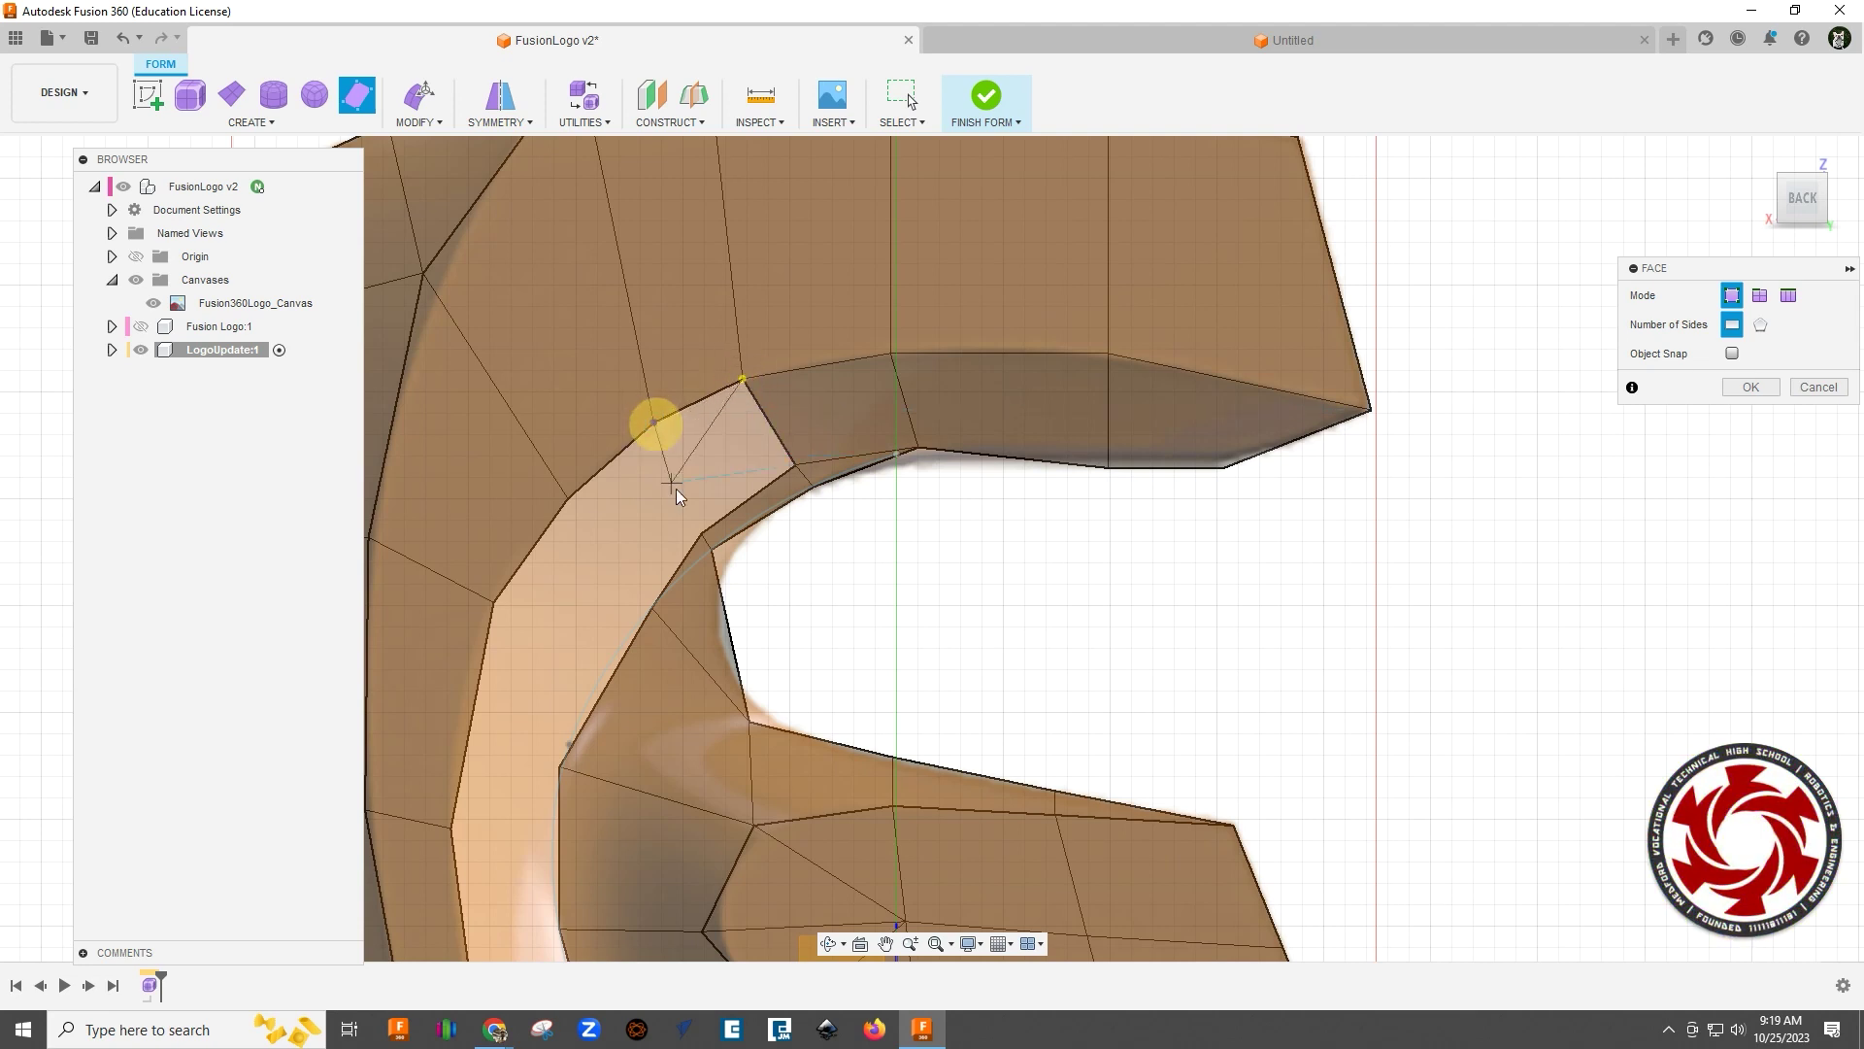
pyautogui.click(699, 533)
pyautogui.click(793, 465)
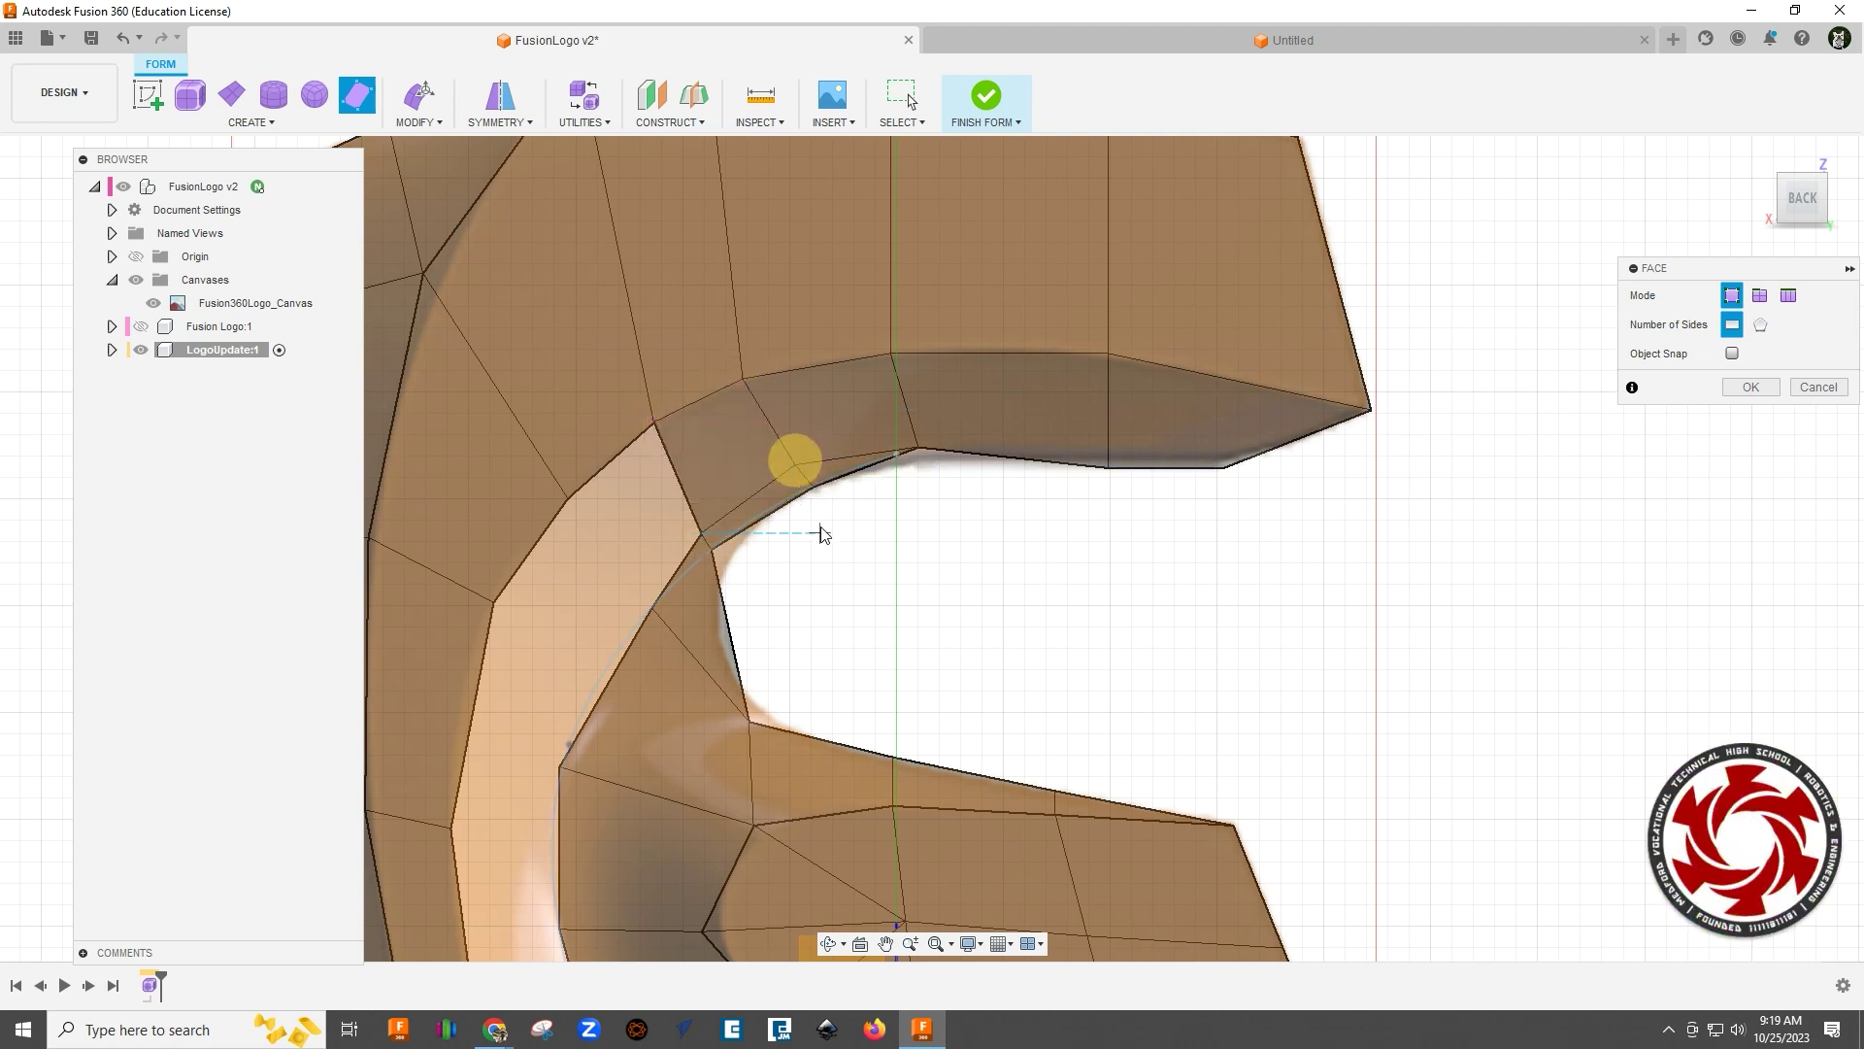
# Step: Add another four-sided face where the gap curves from the upper arm down toward the spine, joining the outer and inner boundary vertices
pyautogui.moveTo(818, 533); pyautogui.dragTo(975, 469, button='middle')
pyautogui.click(793, 364)
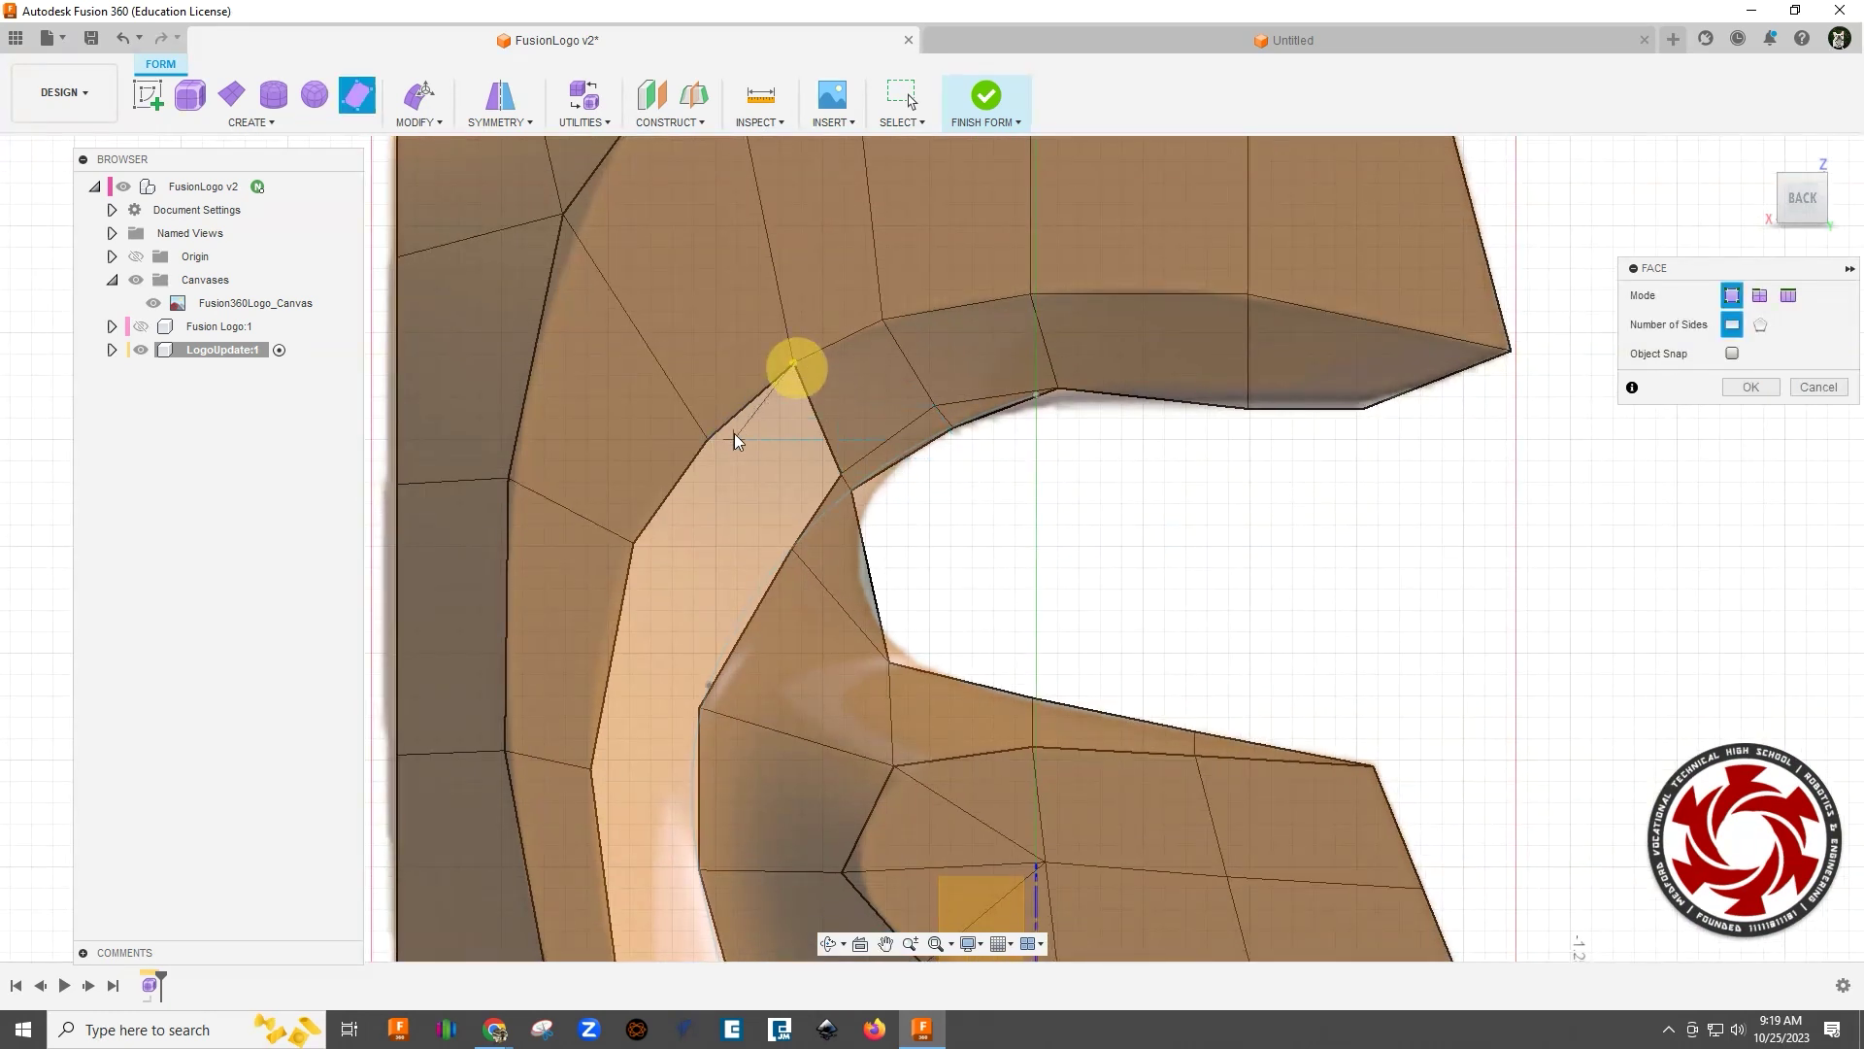
pyautogui.click(710, 439)
pyautogui.click(795, 546)
pyautogui.click(841, 477)
# Step: Fill the gap beside the concave bend with a four-sided face along the spine and a triangular face in the opening above it
pyautogui.moveTo(1010, 533); pyautogui.dragTo(1152, 375, button='middle')
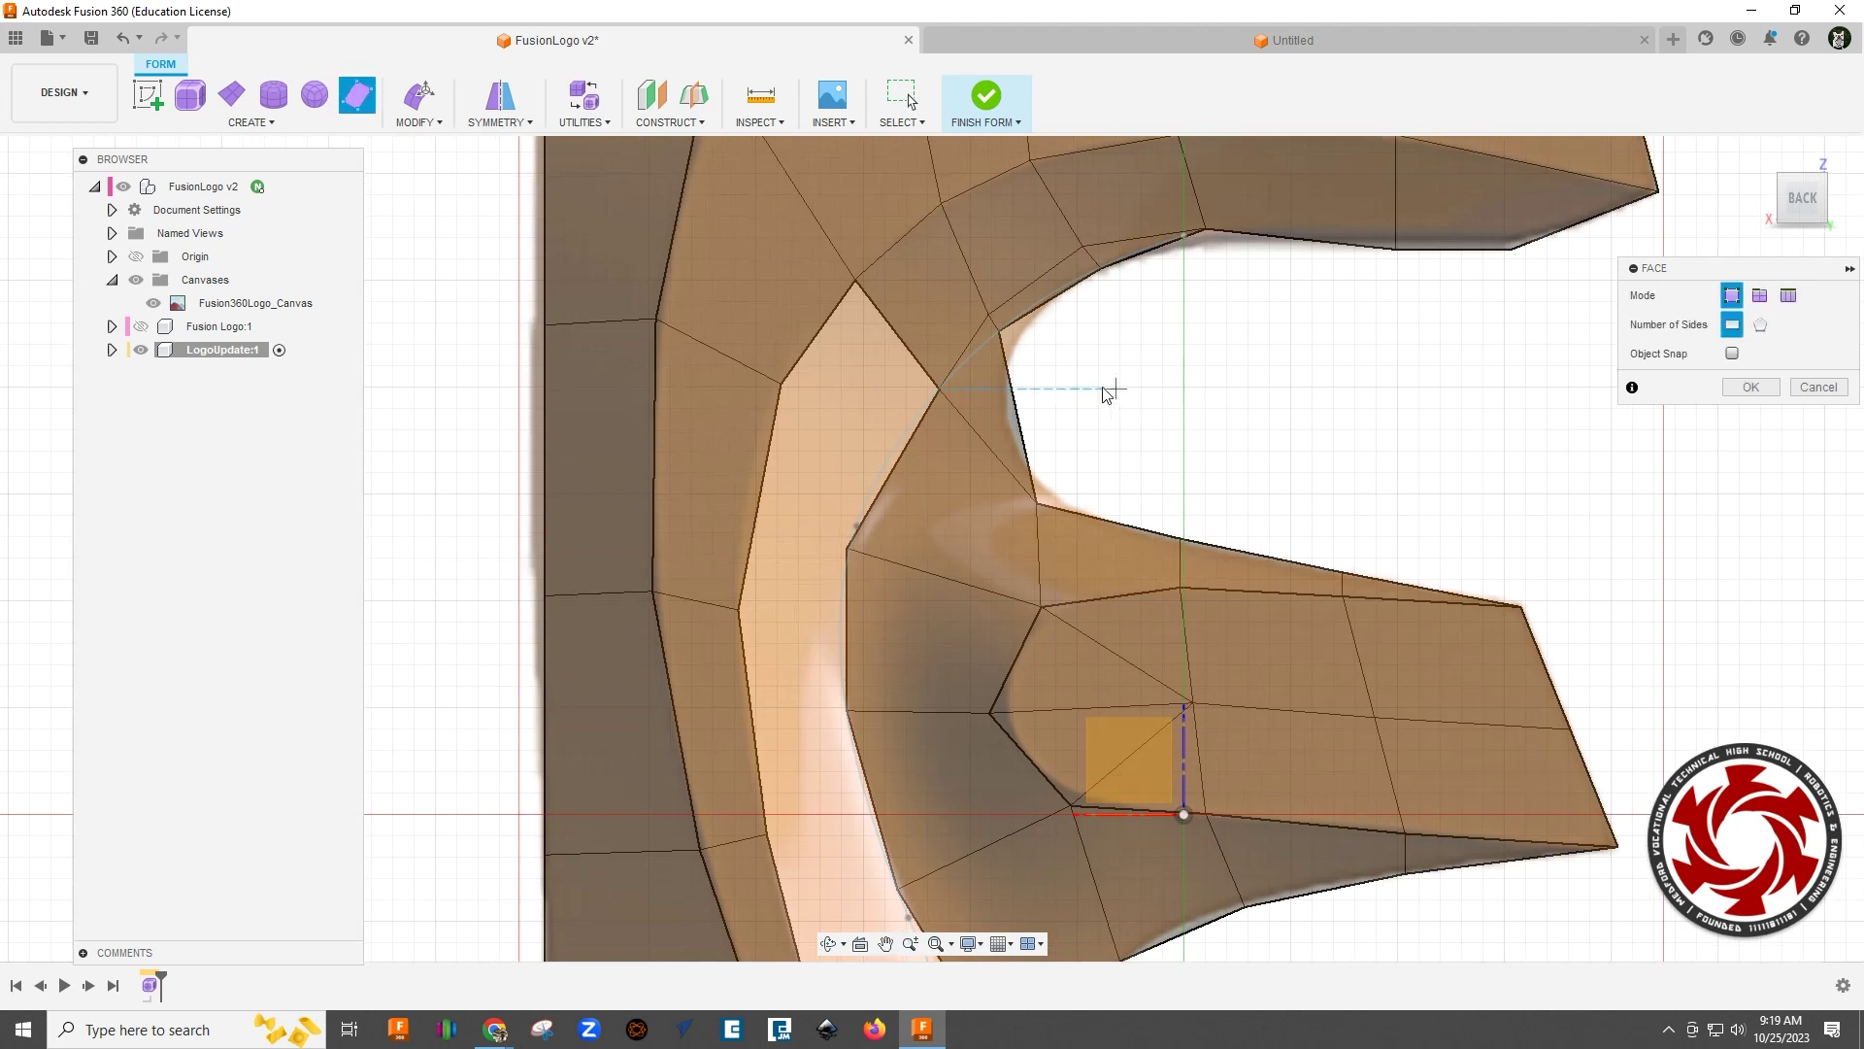
pyautogui.click(938, 388)
pyautogui.click(781, 384)
pyautogui.click(738, 610)
pyautogui.click(847, 548)
pyautogui.click(854, 280)
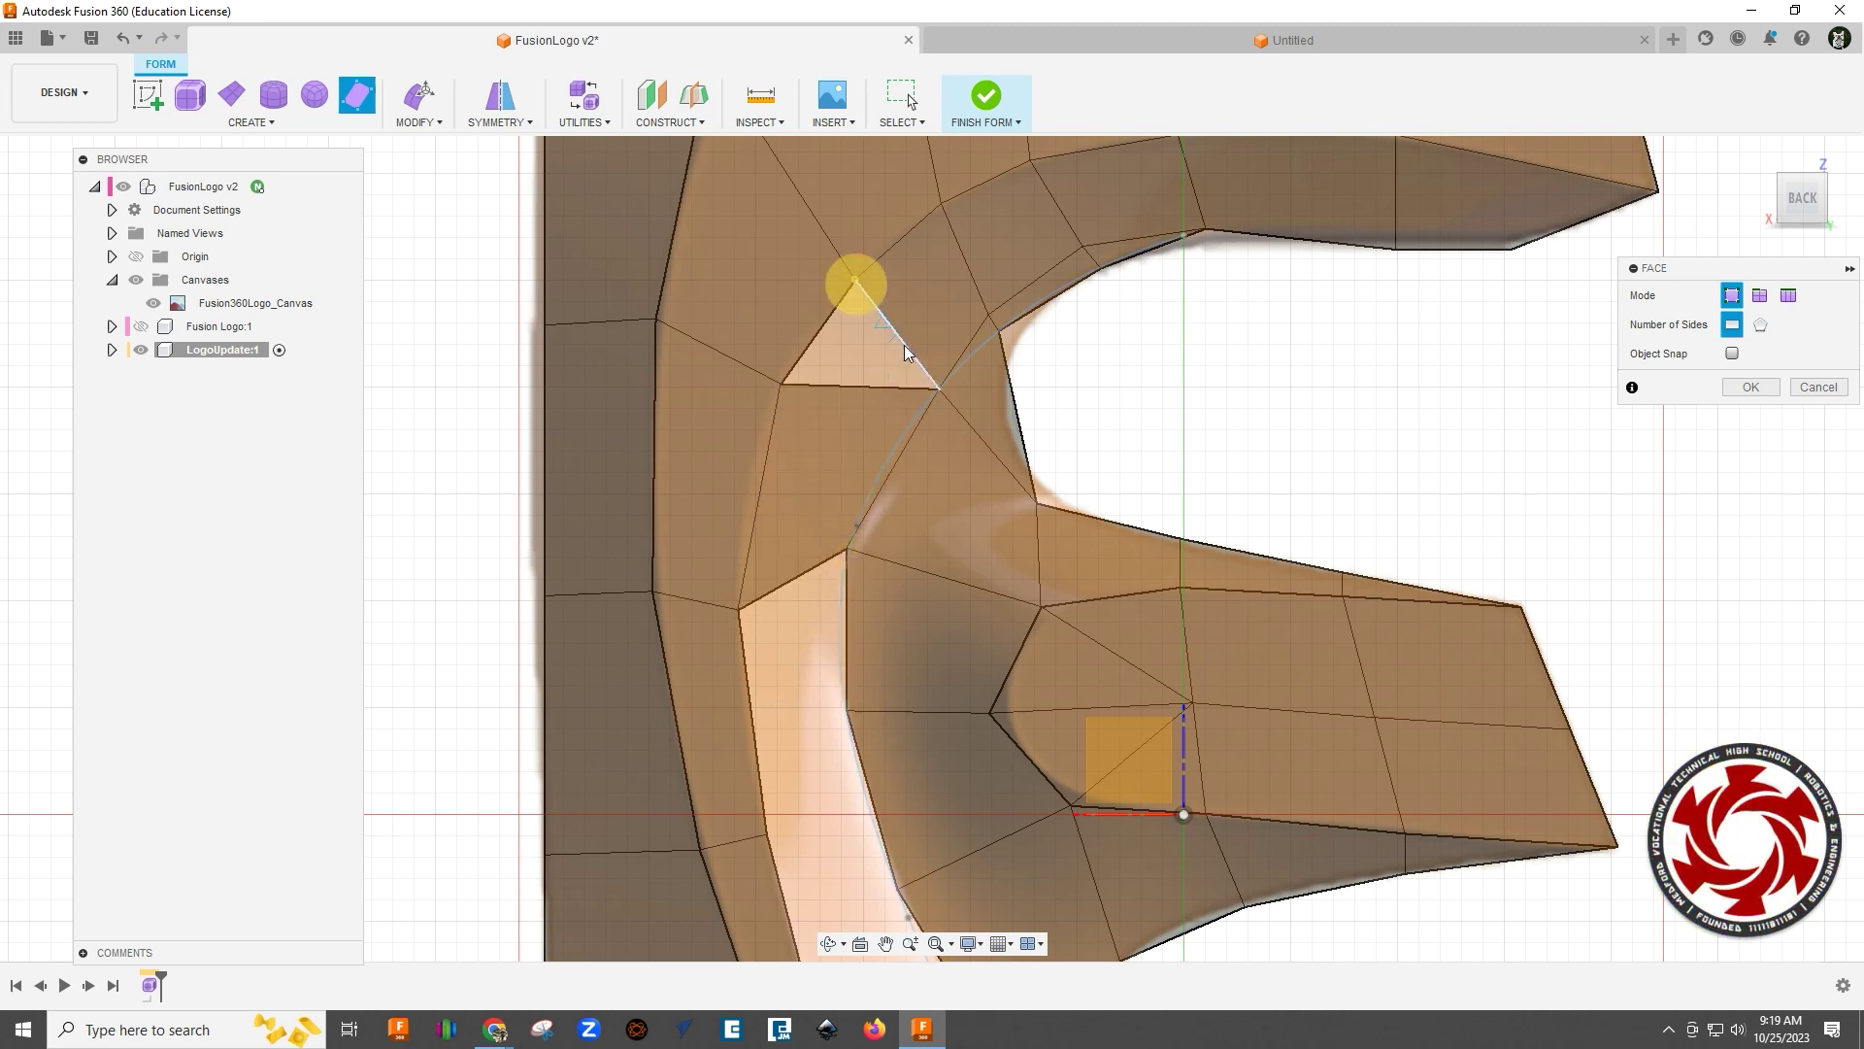
pyautogui.click(938, 389)
pyautogui.click(781, 383)
pyautogui.click(854, 281)
# Step: Fill the gap between the spine and the middle arm's rounded end with two triangular faces sharing a diagonal edge
pyautogui.moveTo(807, 693); pyautogui.dragTo(843, 443, button='middle')
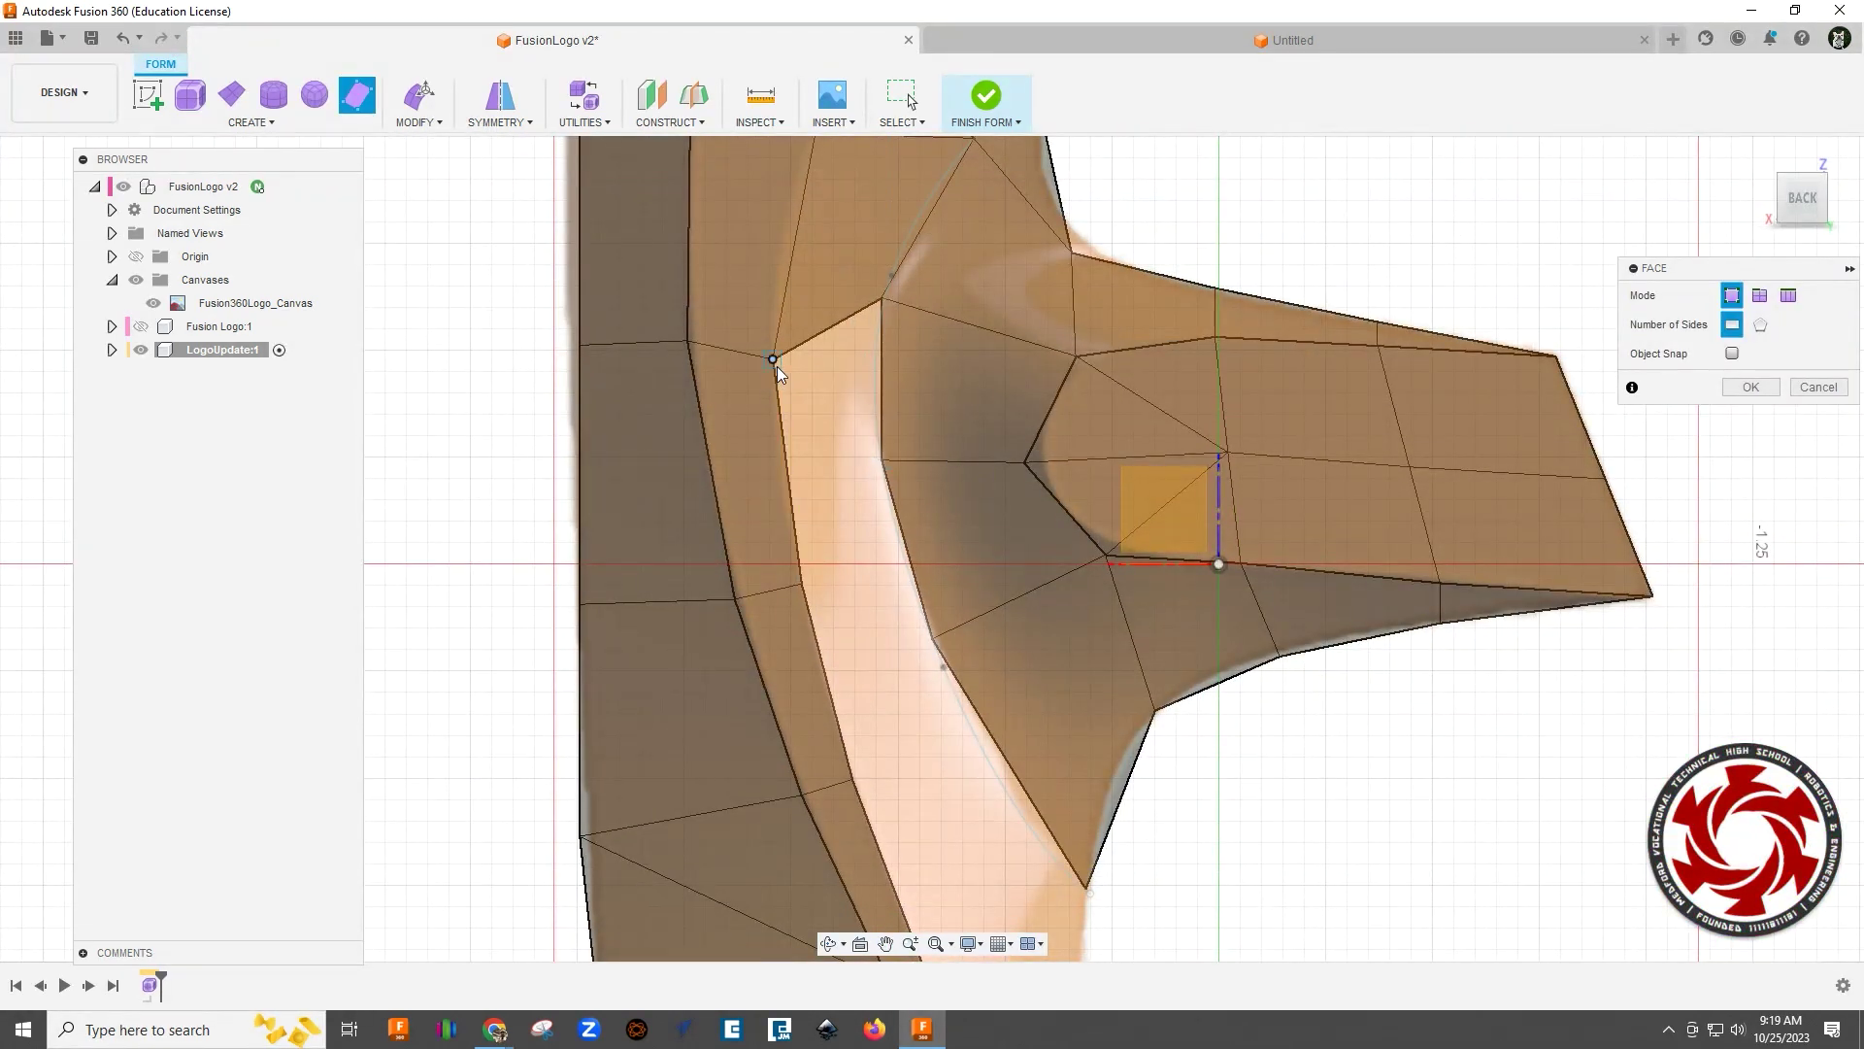
pyautogui.click(774, 359)
pyautogui.click(882, 459)
pyautogui.click(801, 584)
pyautogui.click(774, 360)
pyautogui.click(774, 359)
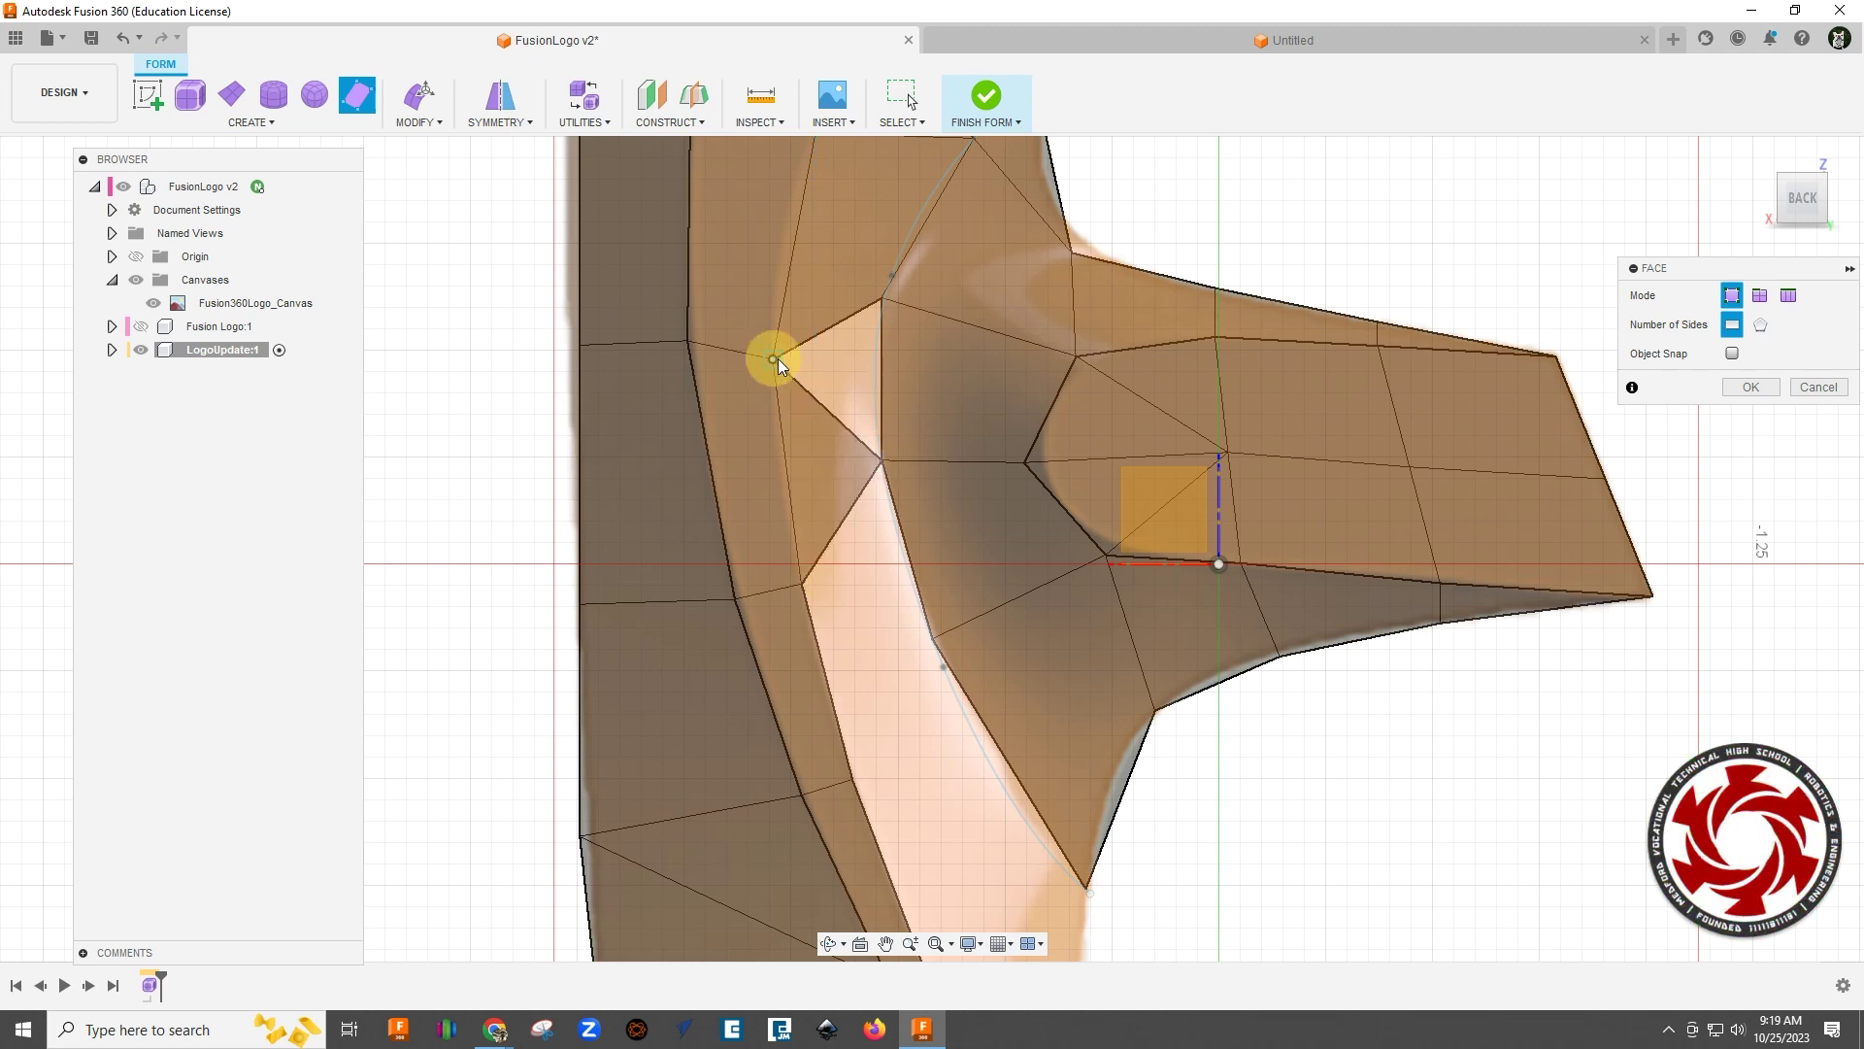
pyautogui.click(774, 359)
pyautogui.click(882, 297)
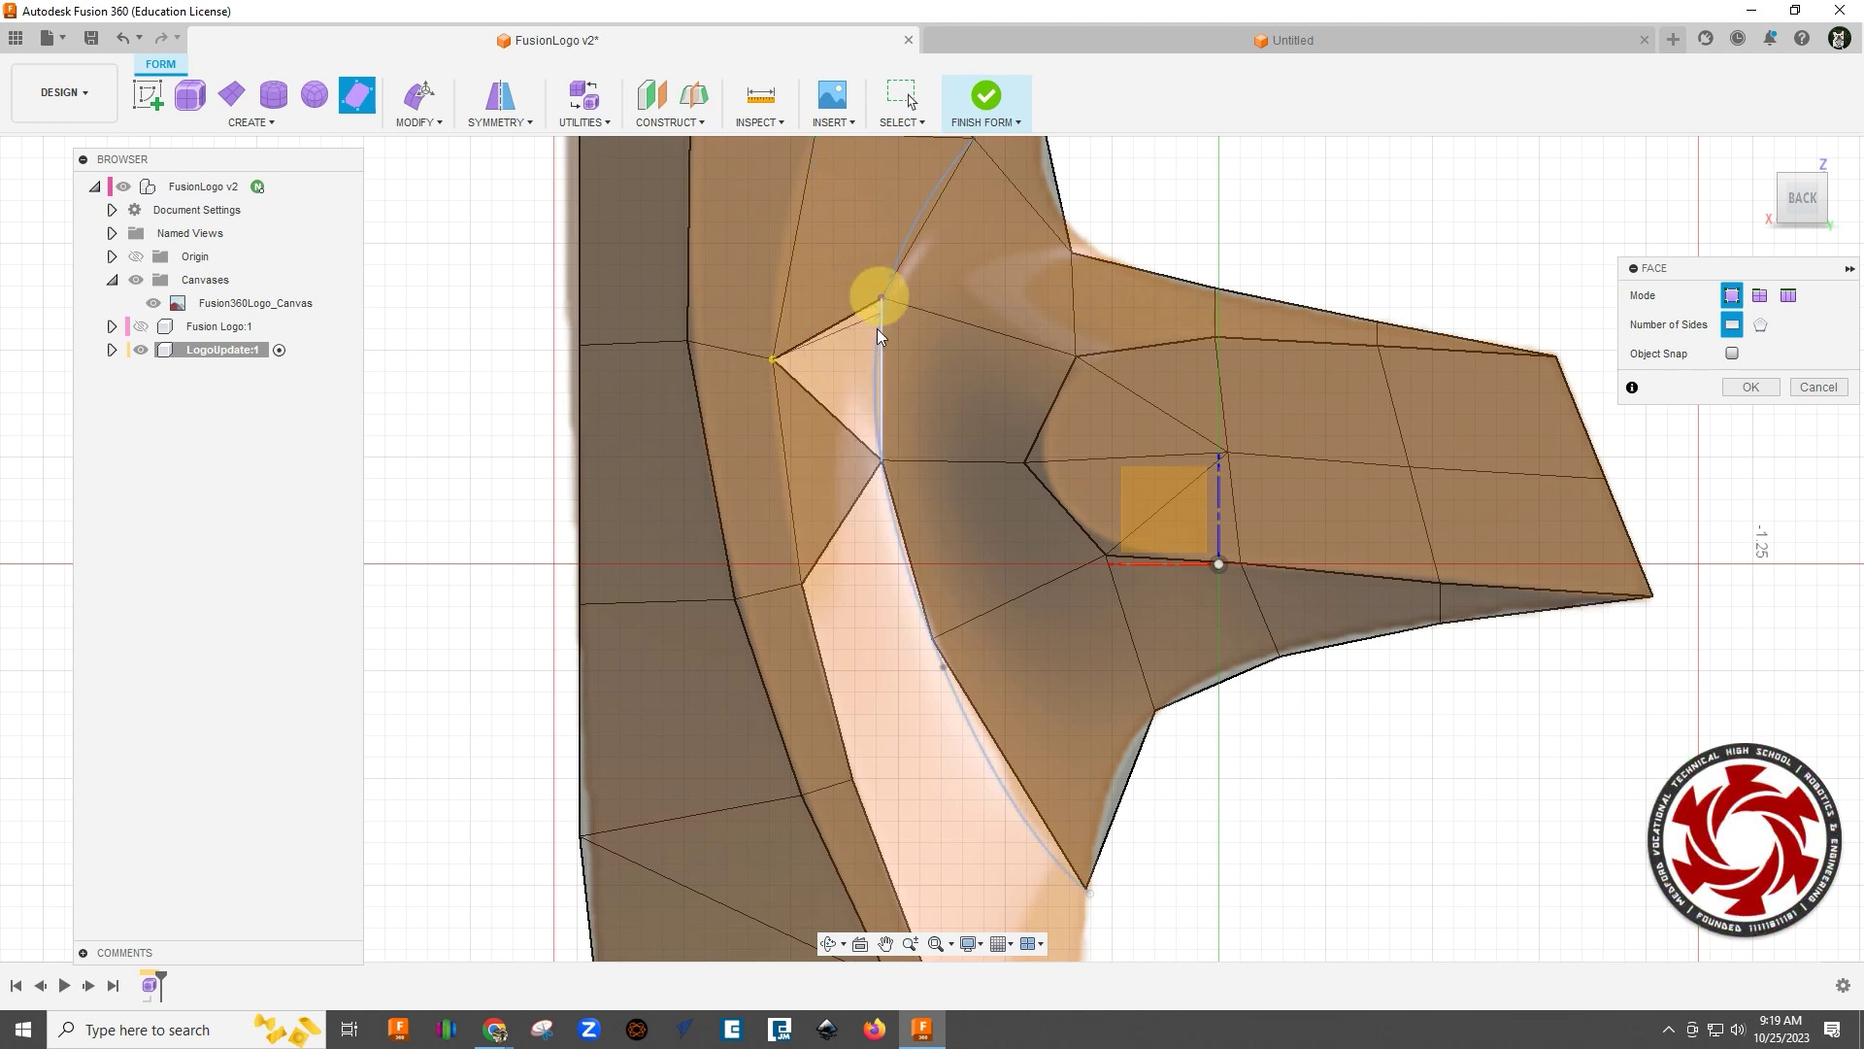
pyautogui.click(881, 459)
pyautogui.click(773, 360)
pyautogui.moveTo(839, 431); pyautogui.dragTo(794, 218, button='middle')
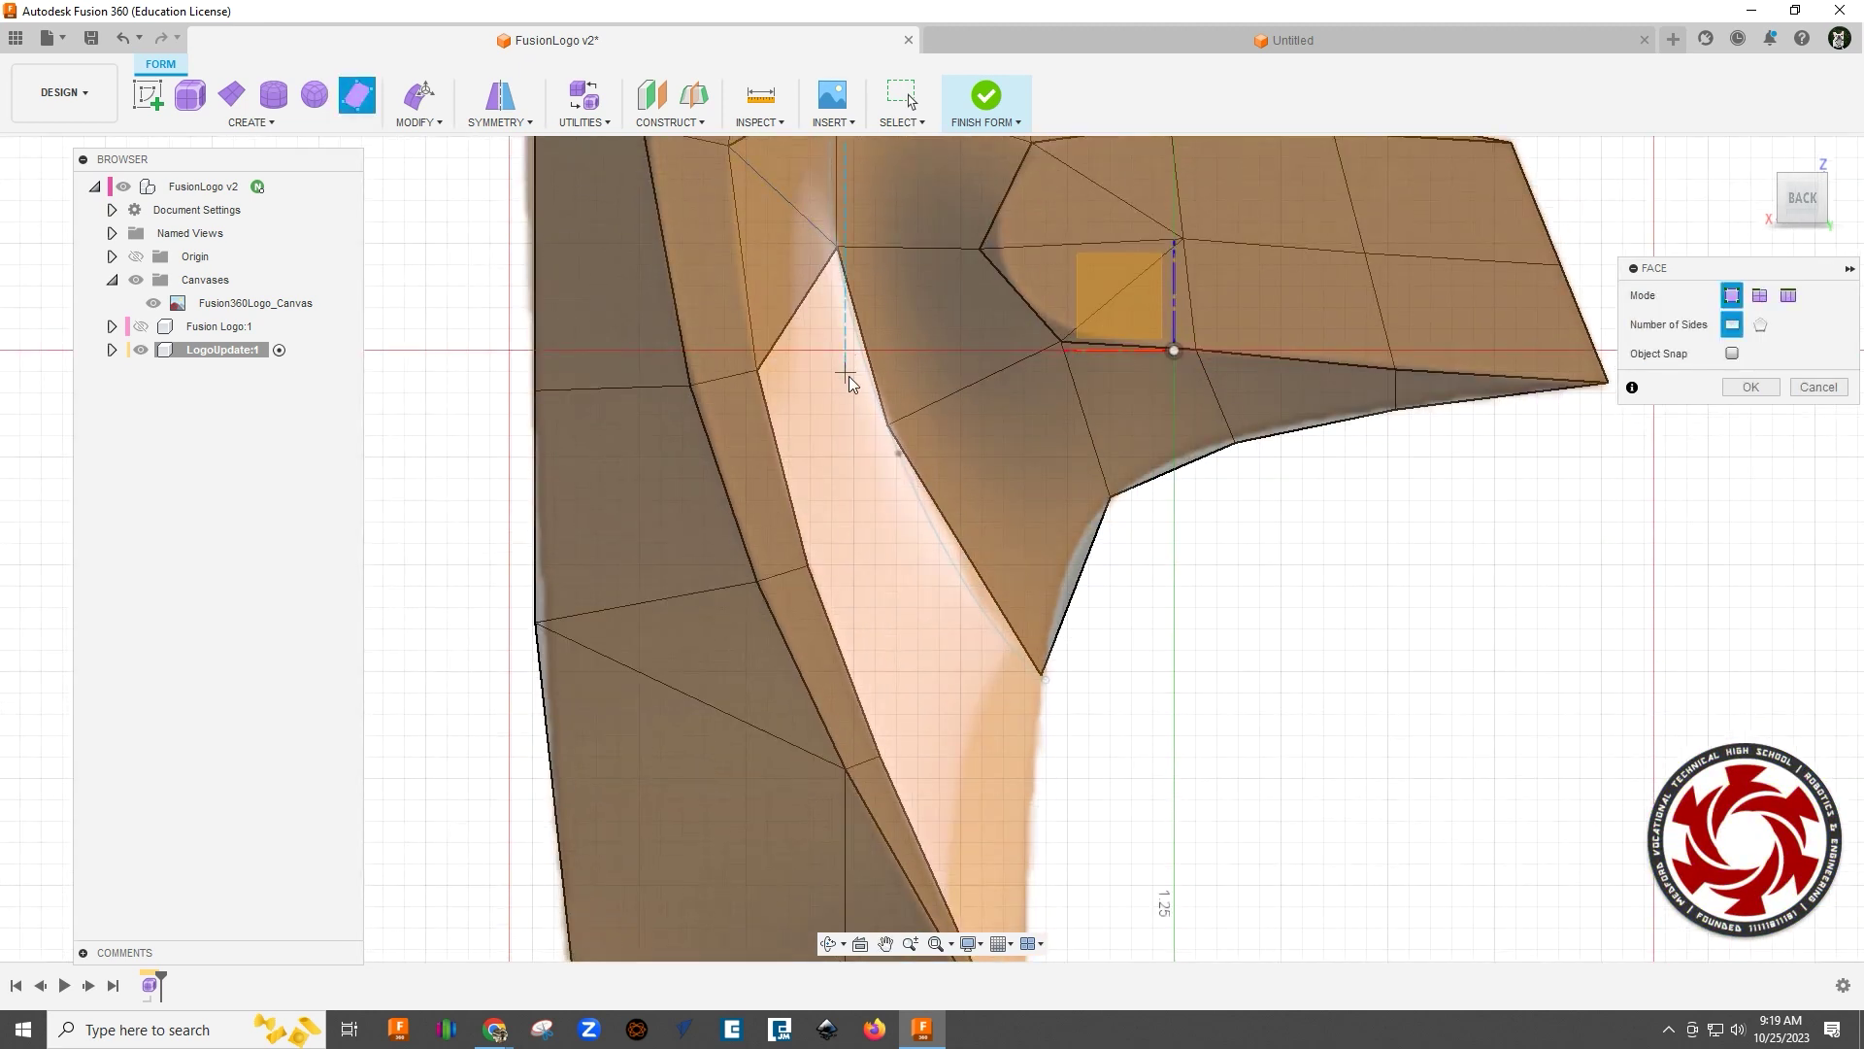
# Step: Add a four-sided face below those triangles, connecting the spine's edge to the inner surface, and leave the Face tool
pyautogui.click(757, 371)
pyautogui.click(836, 248)
pyautogui.click(887, 425)
pyautogui.click(804, 566)
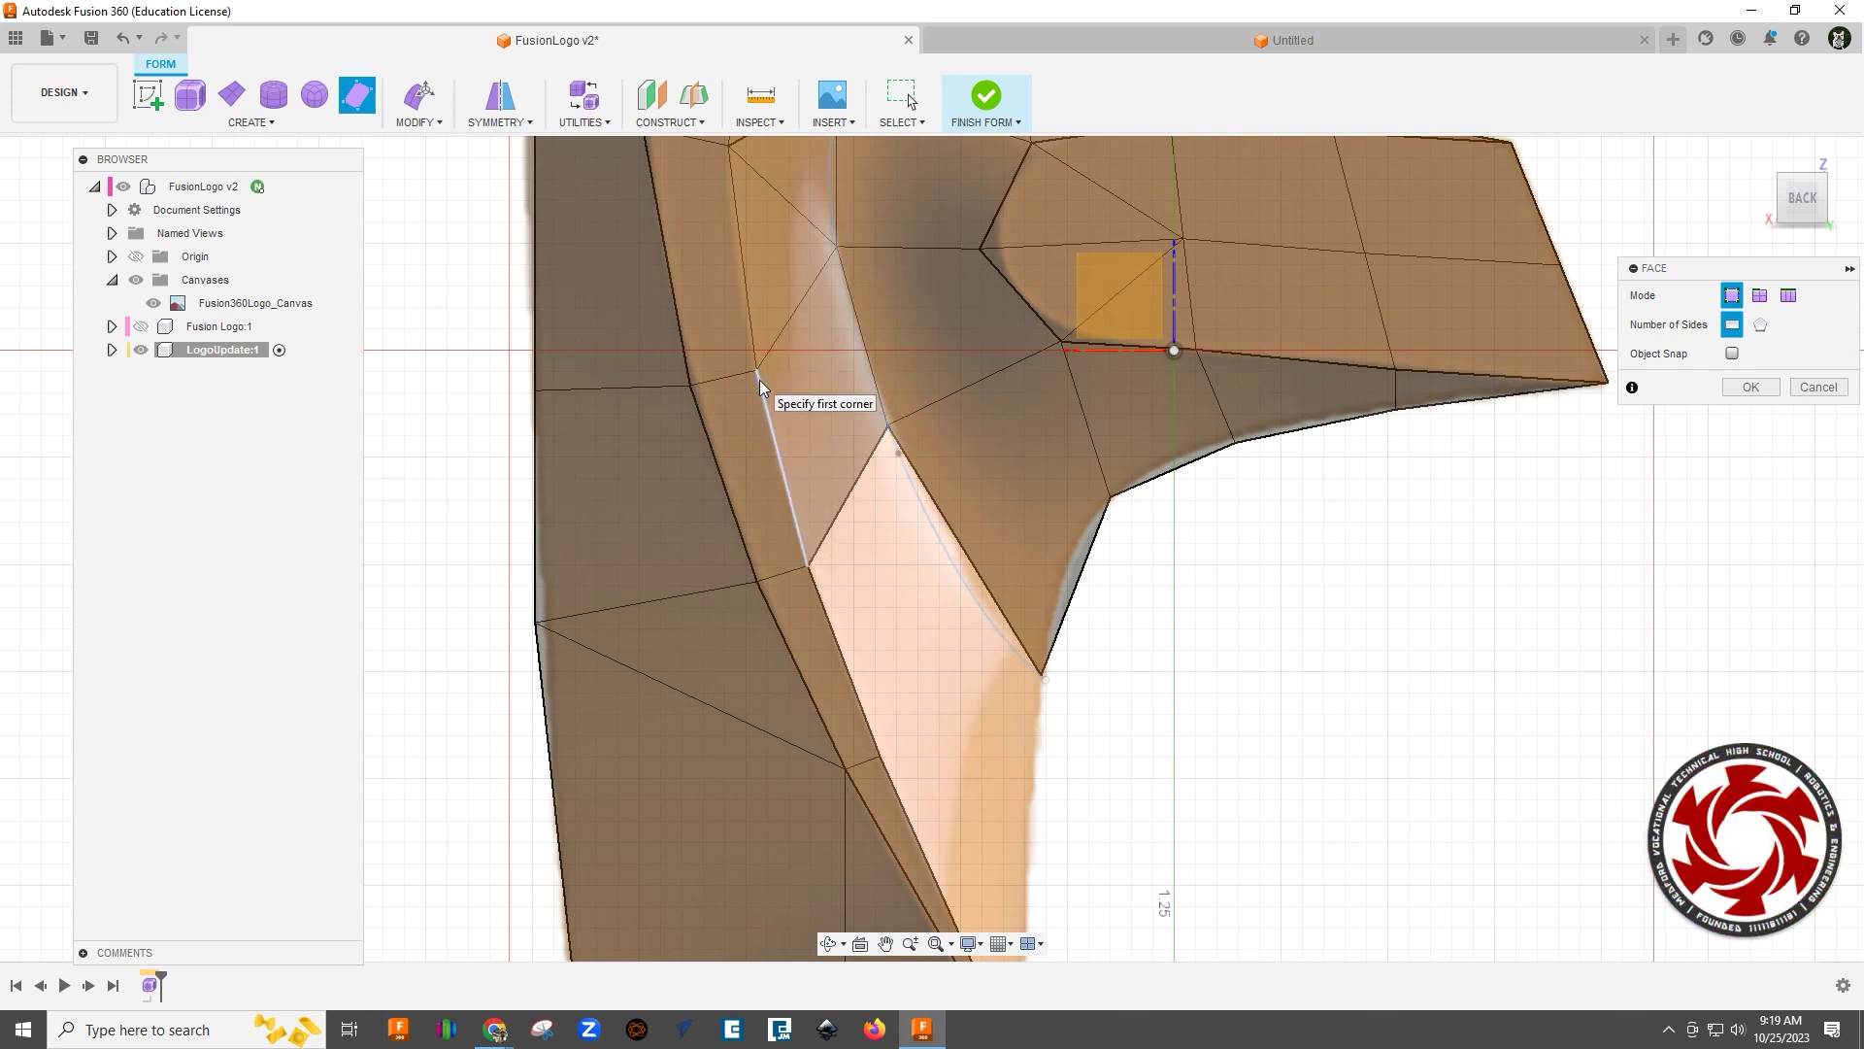
pyautogui.click(757, 370)
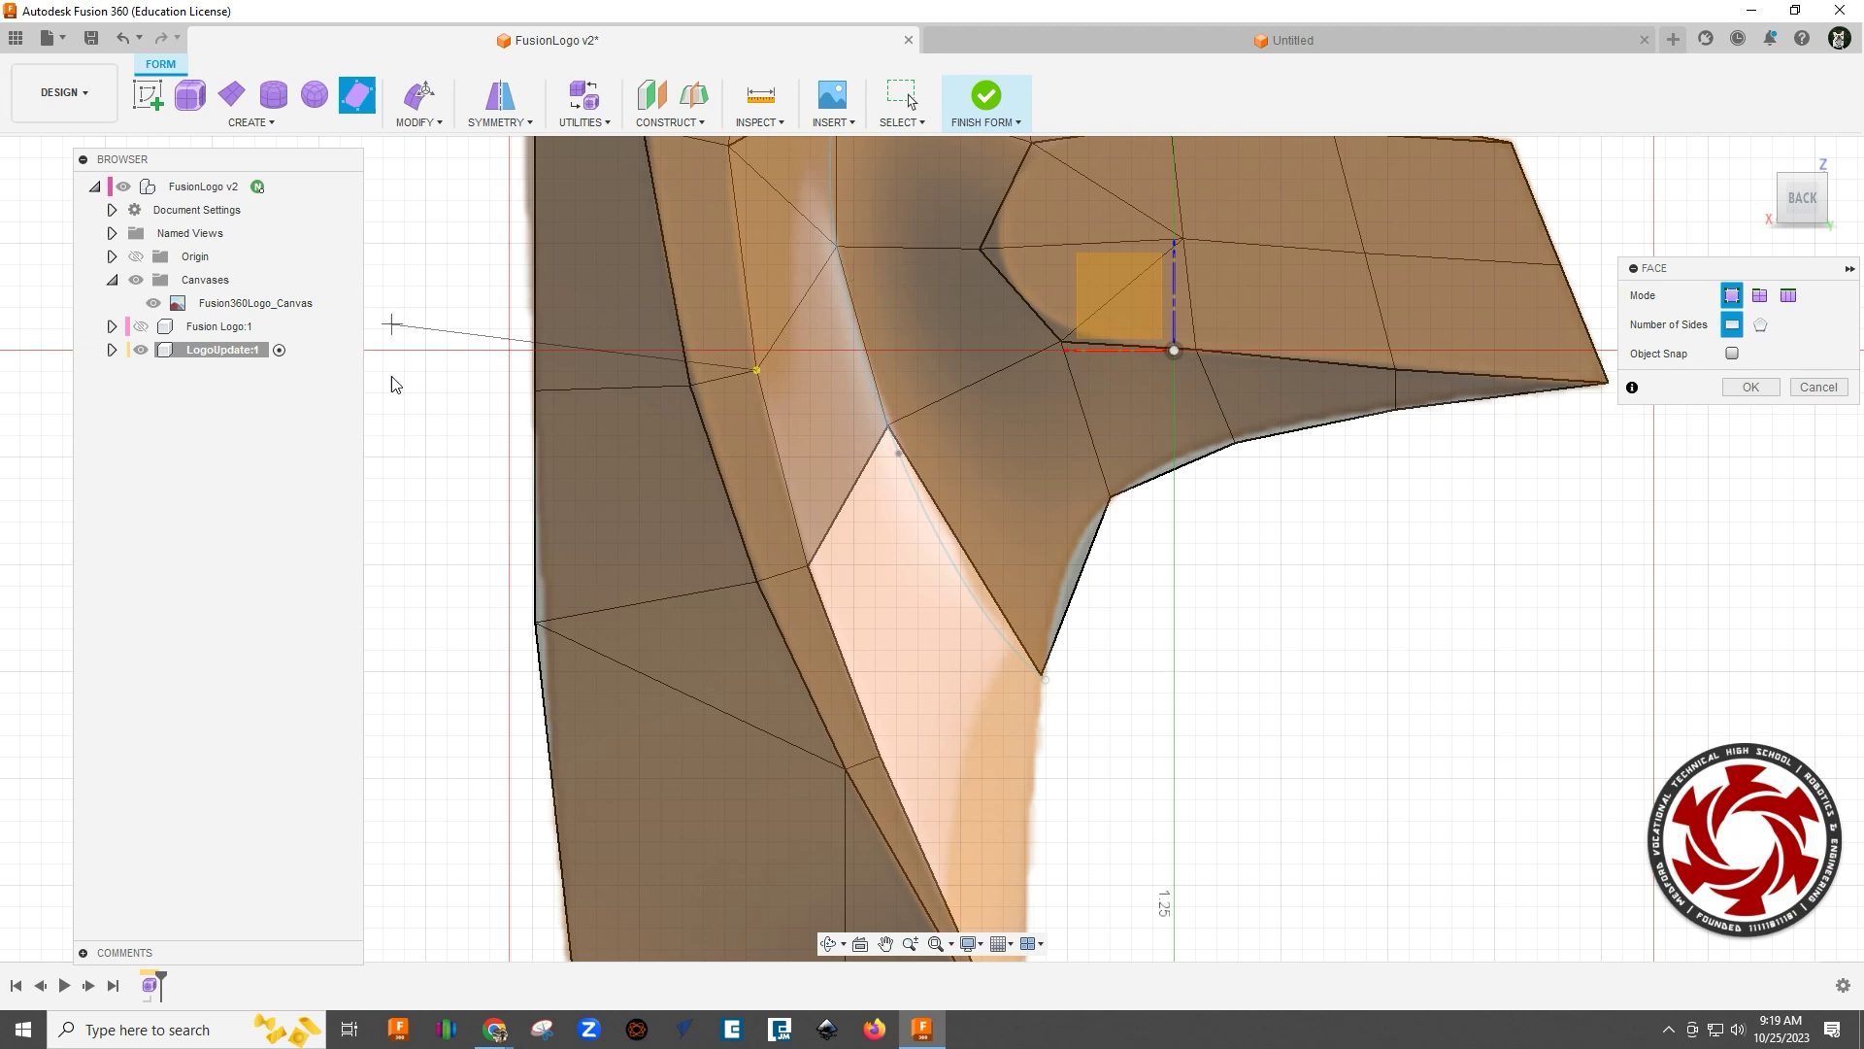
pyautogui.press('Escape')
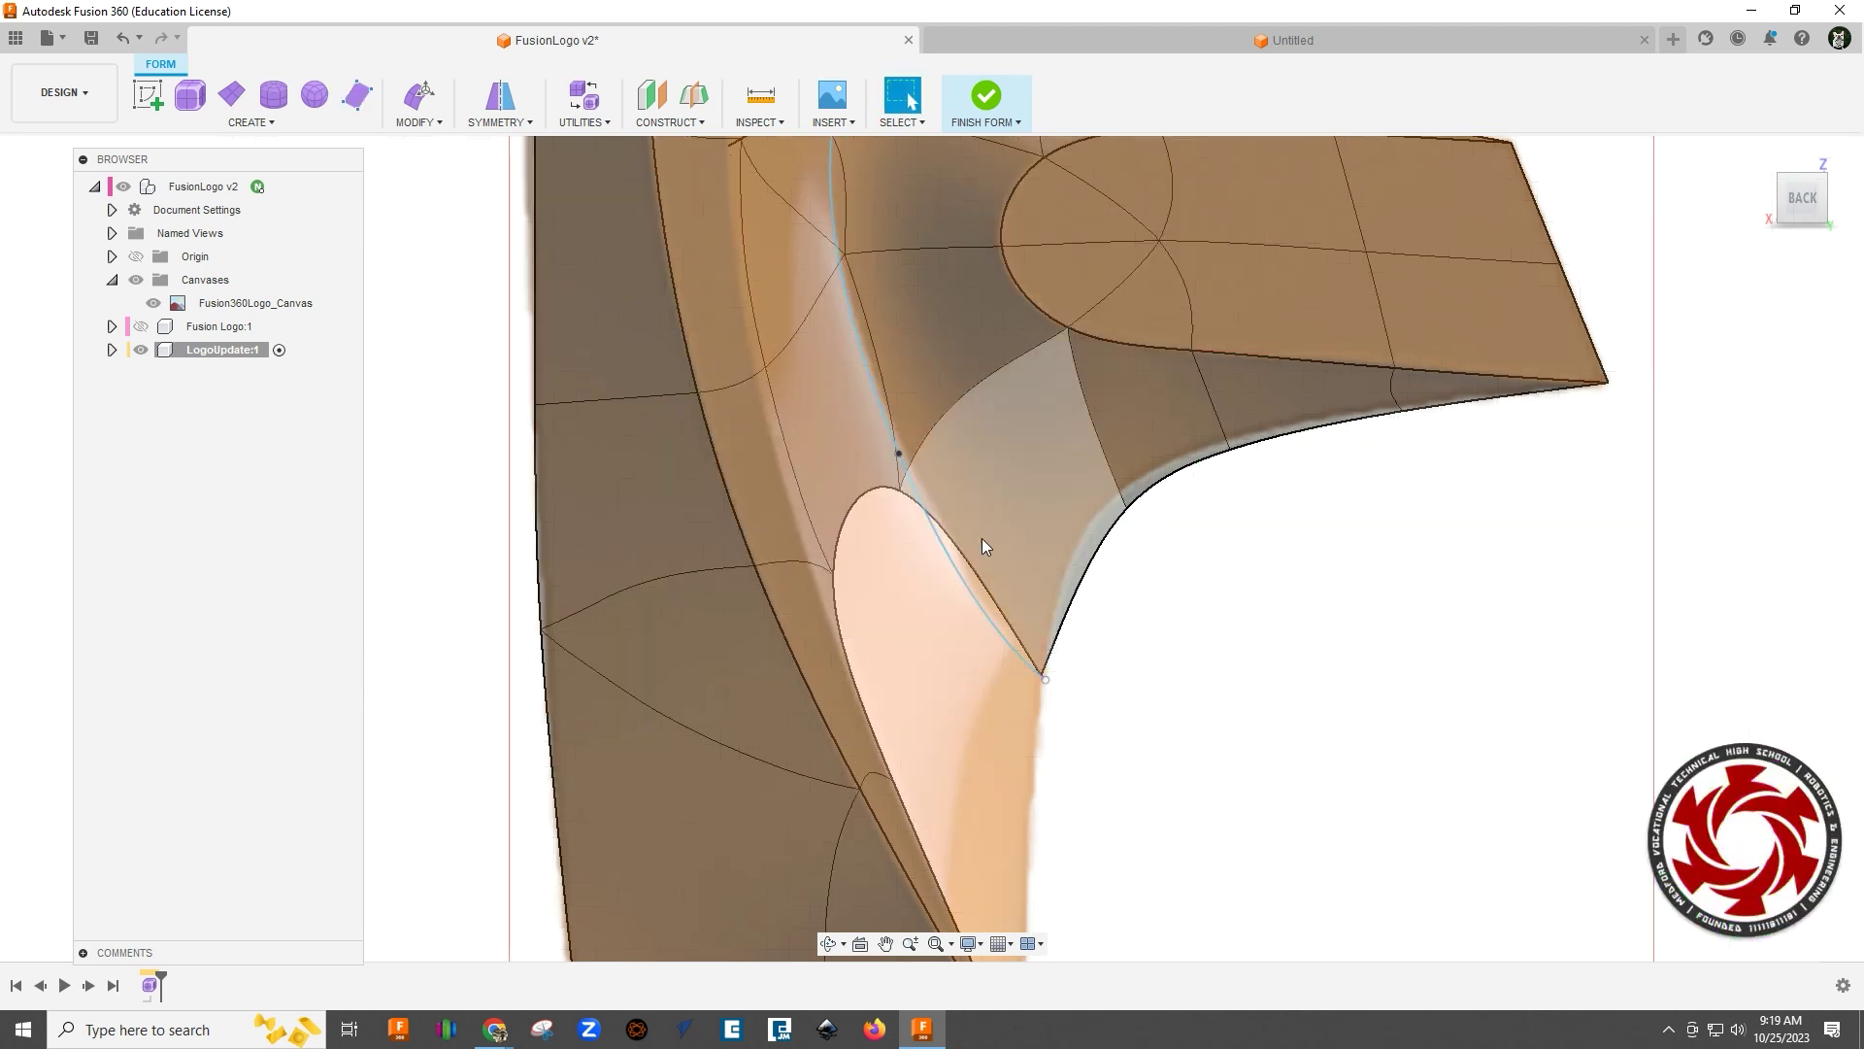
# Step: Add a four-sided face from the spine's edge to the inner surface's lowest corner and down to the F's bottom tip
pyautogui.click(357, 95)
pyautogui.click(1132, 307)
pyautogui.moveTo(1068, 431); pyautogui.dragTo(915, 244, button='middle')
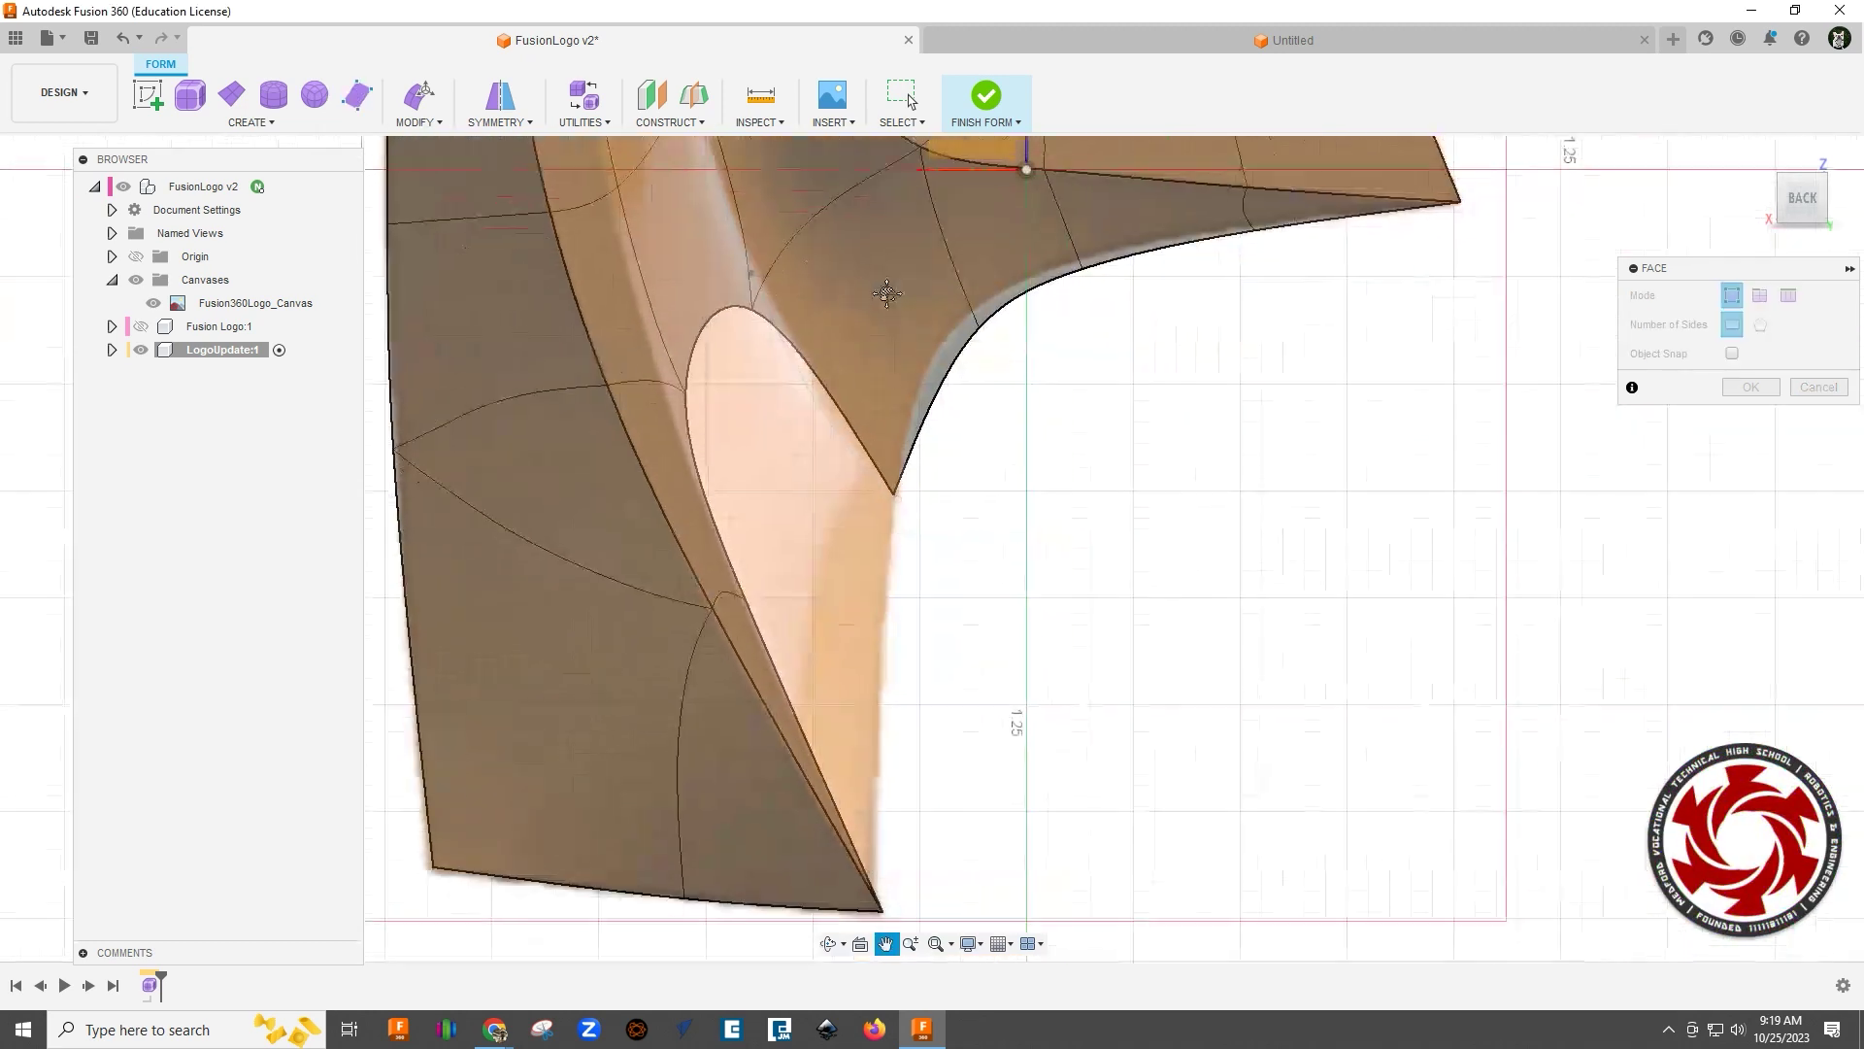
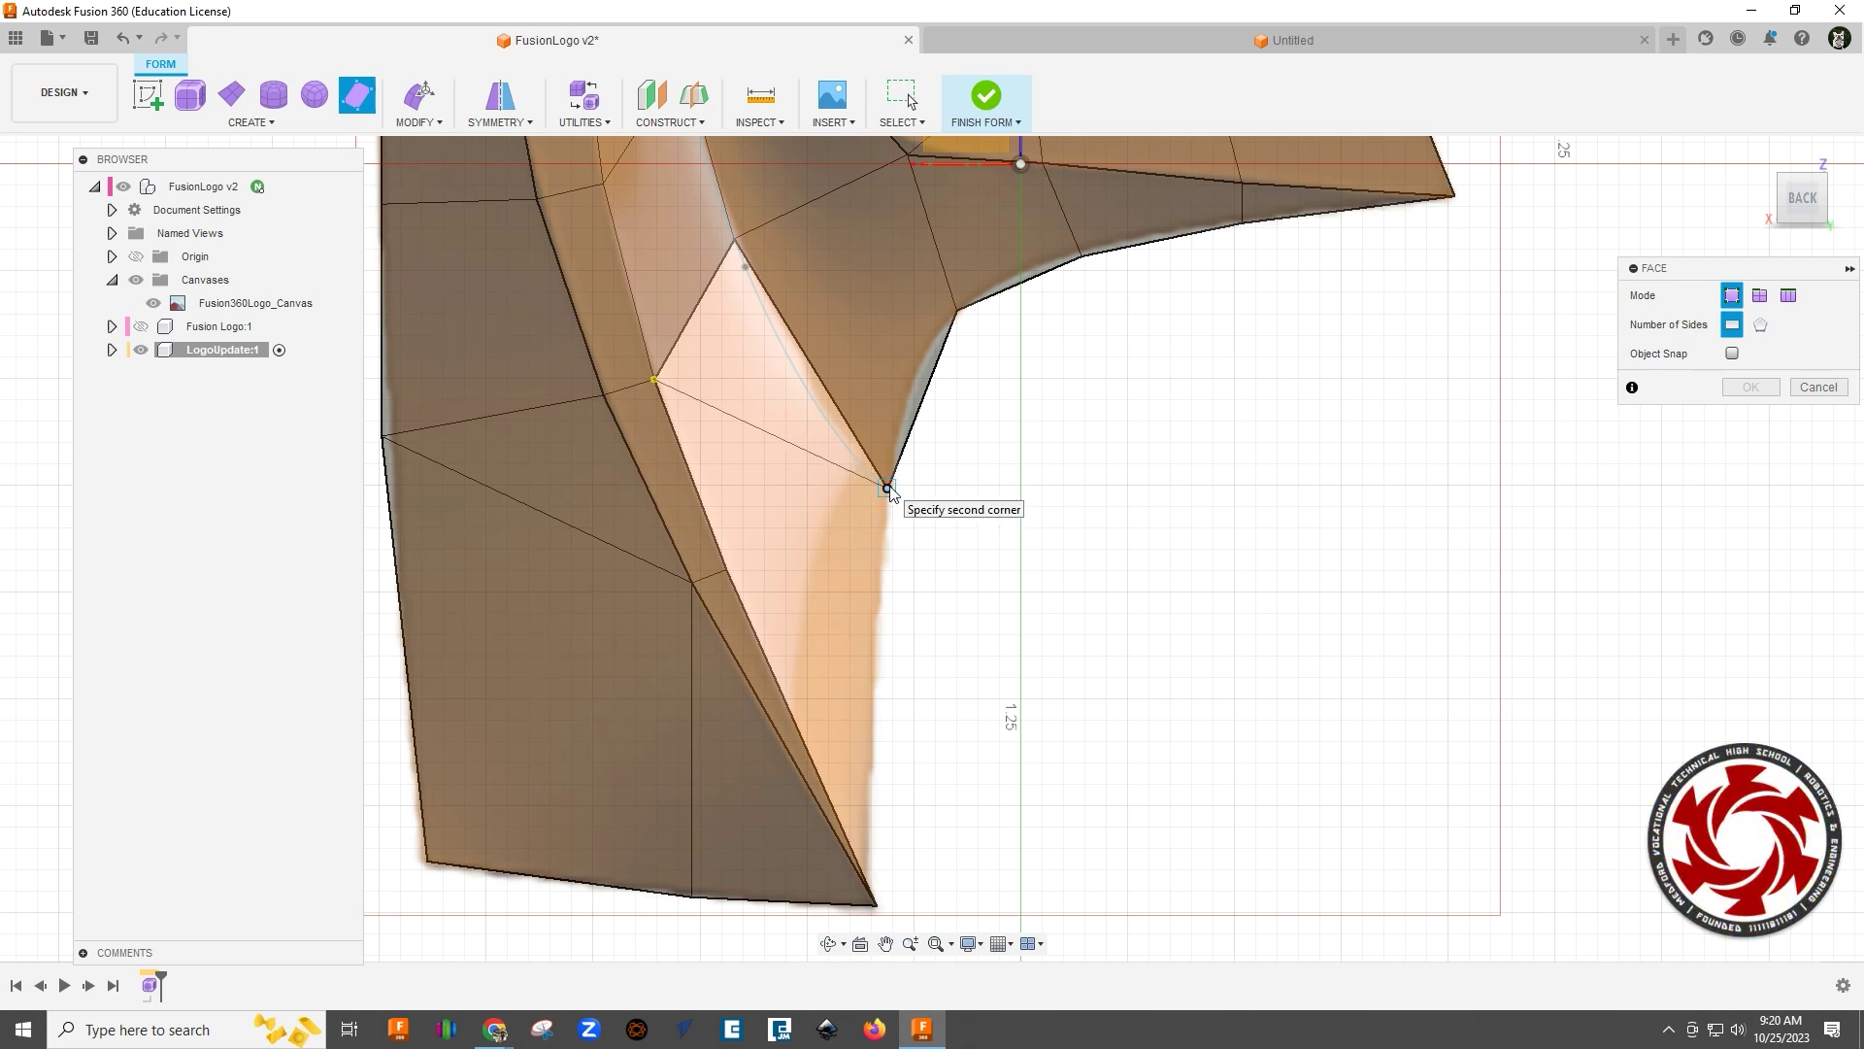
pyautogui.click(876, 905)
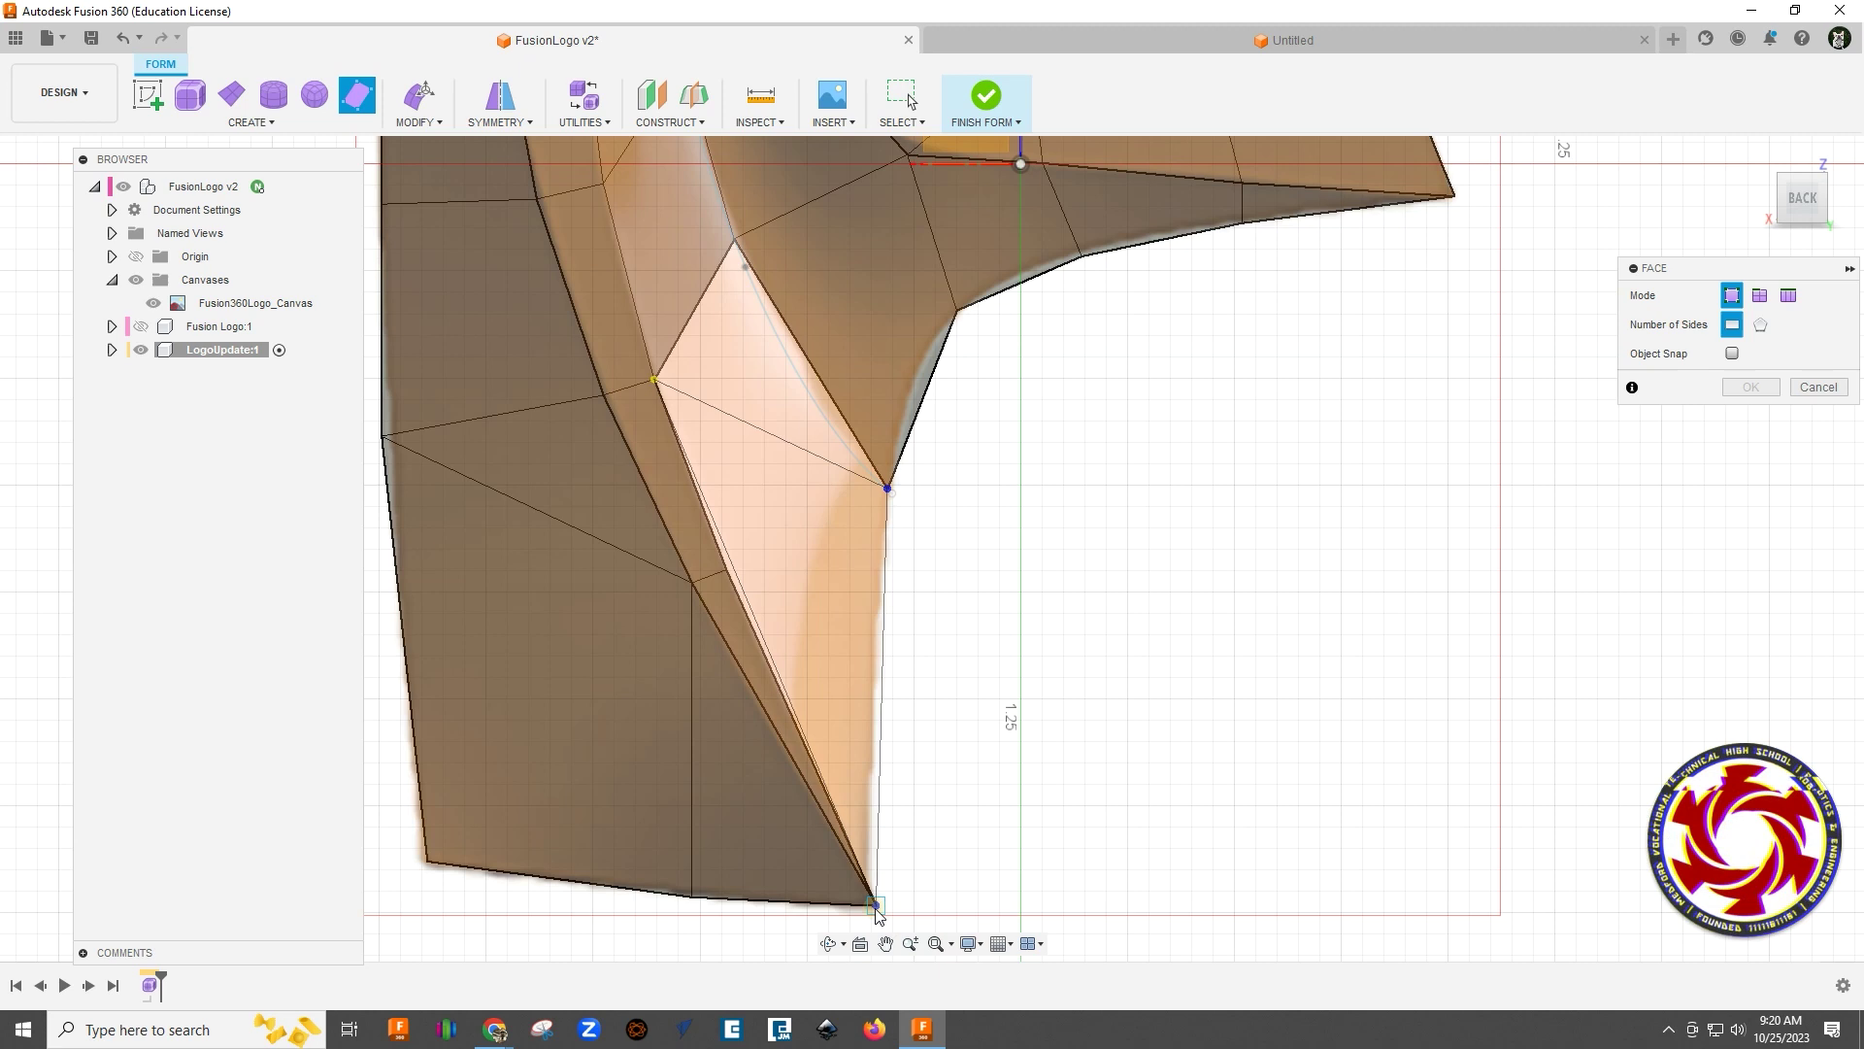
pyautogui.click(726, 569)
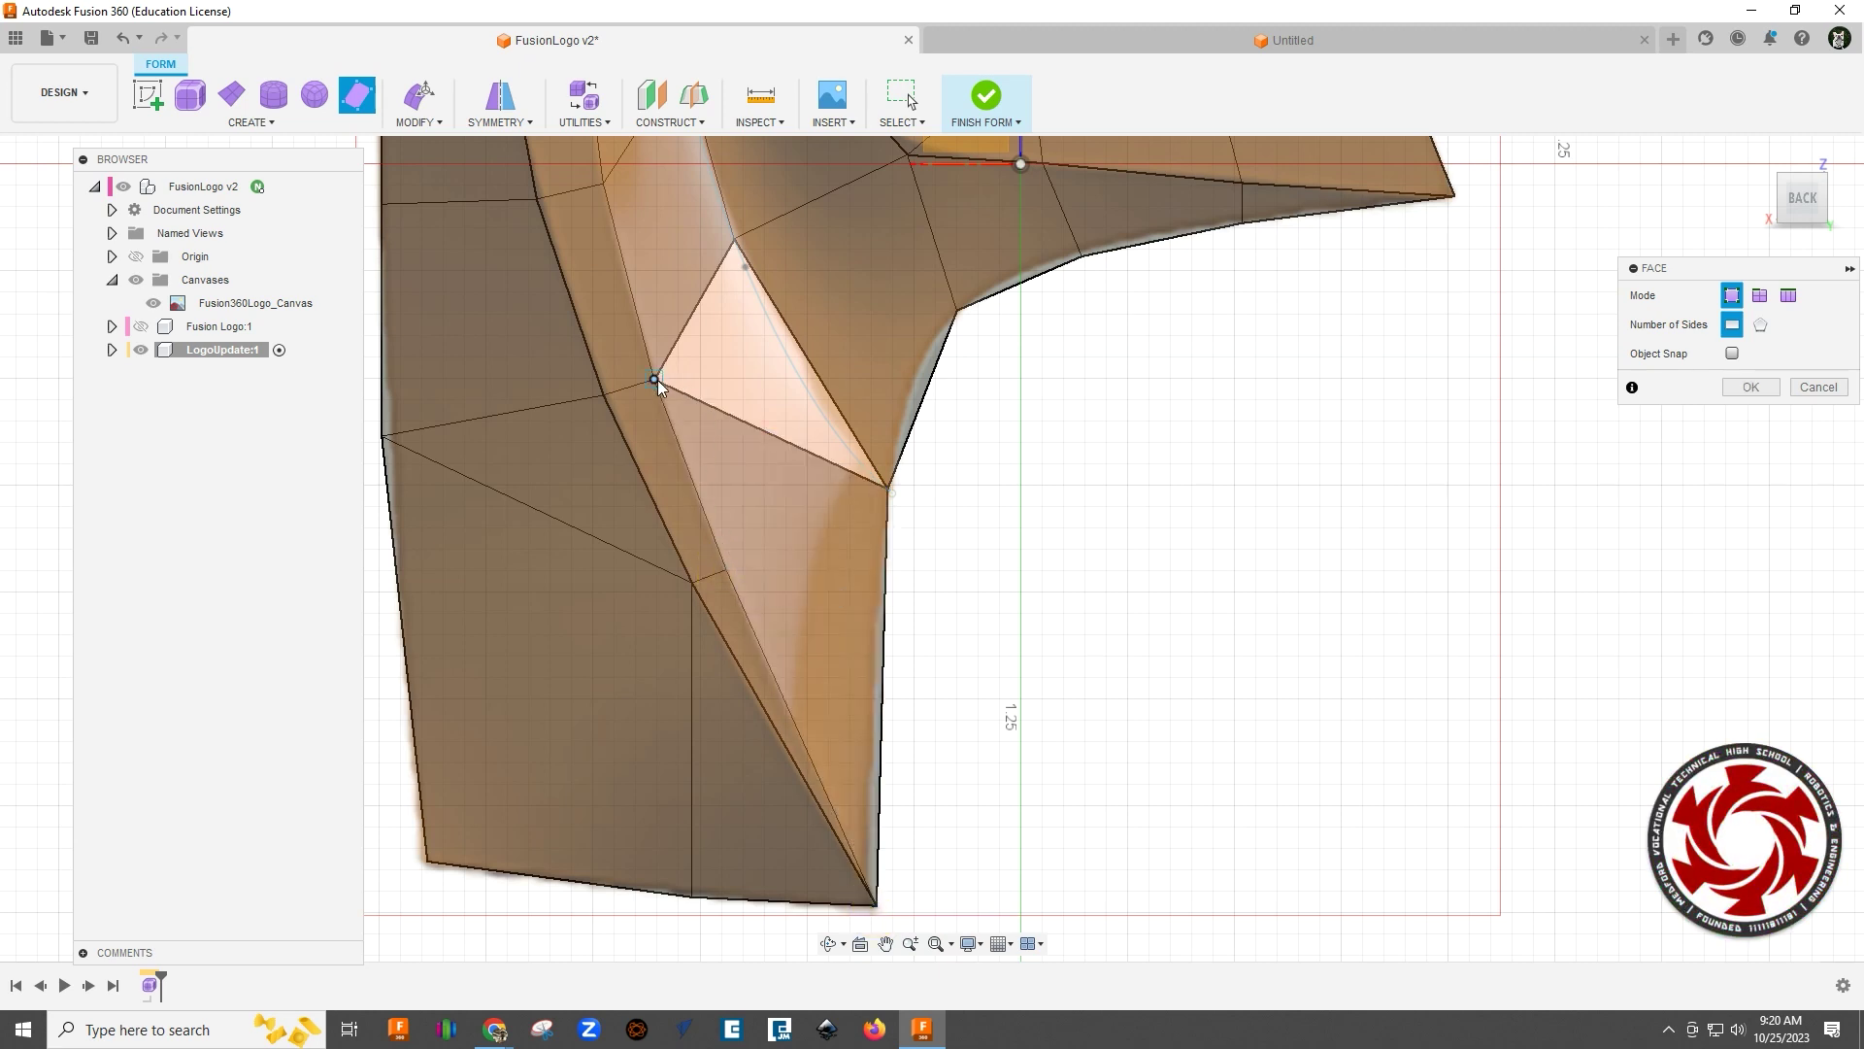
# Step: Close the last triangular opening above the lowest face, using the inner surface's lowest corner, and accept the new faces
pyautogui.click(734, 238)
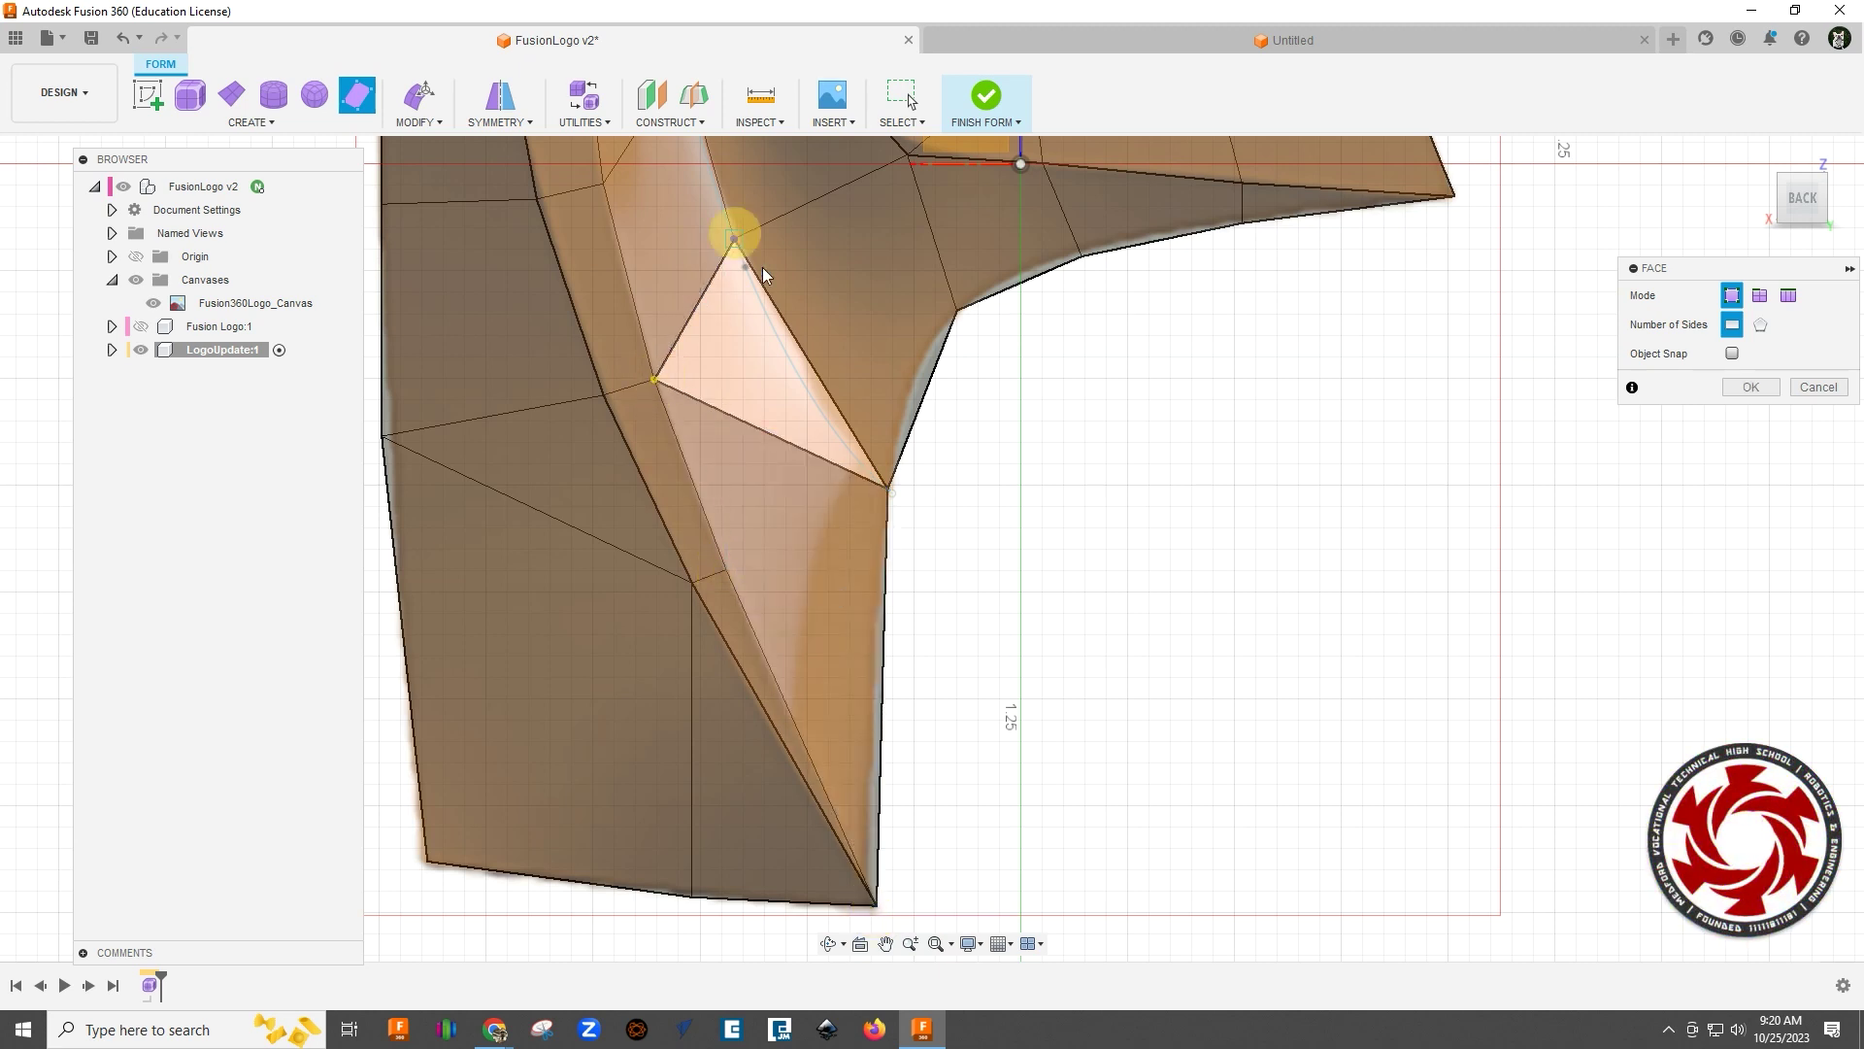
pyautogui.scroll(3, 887, 490)
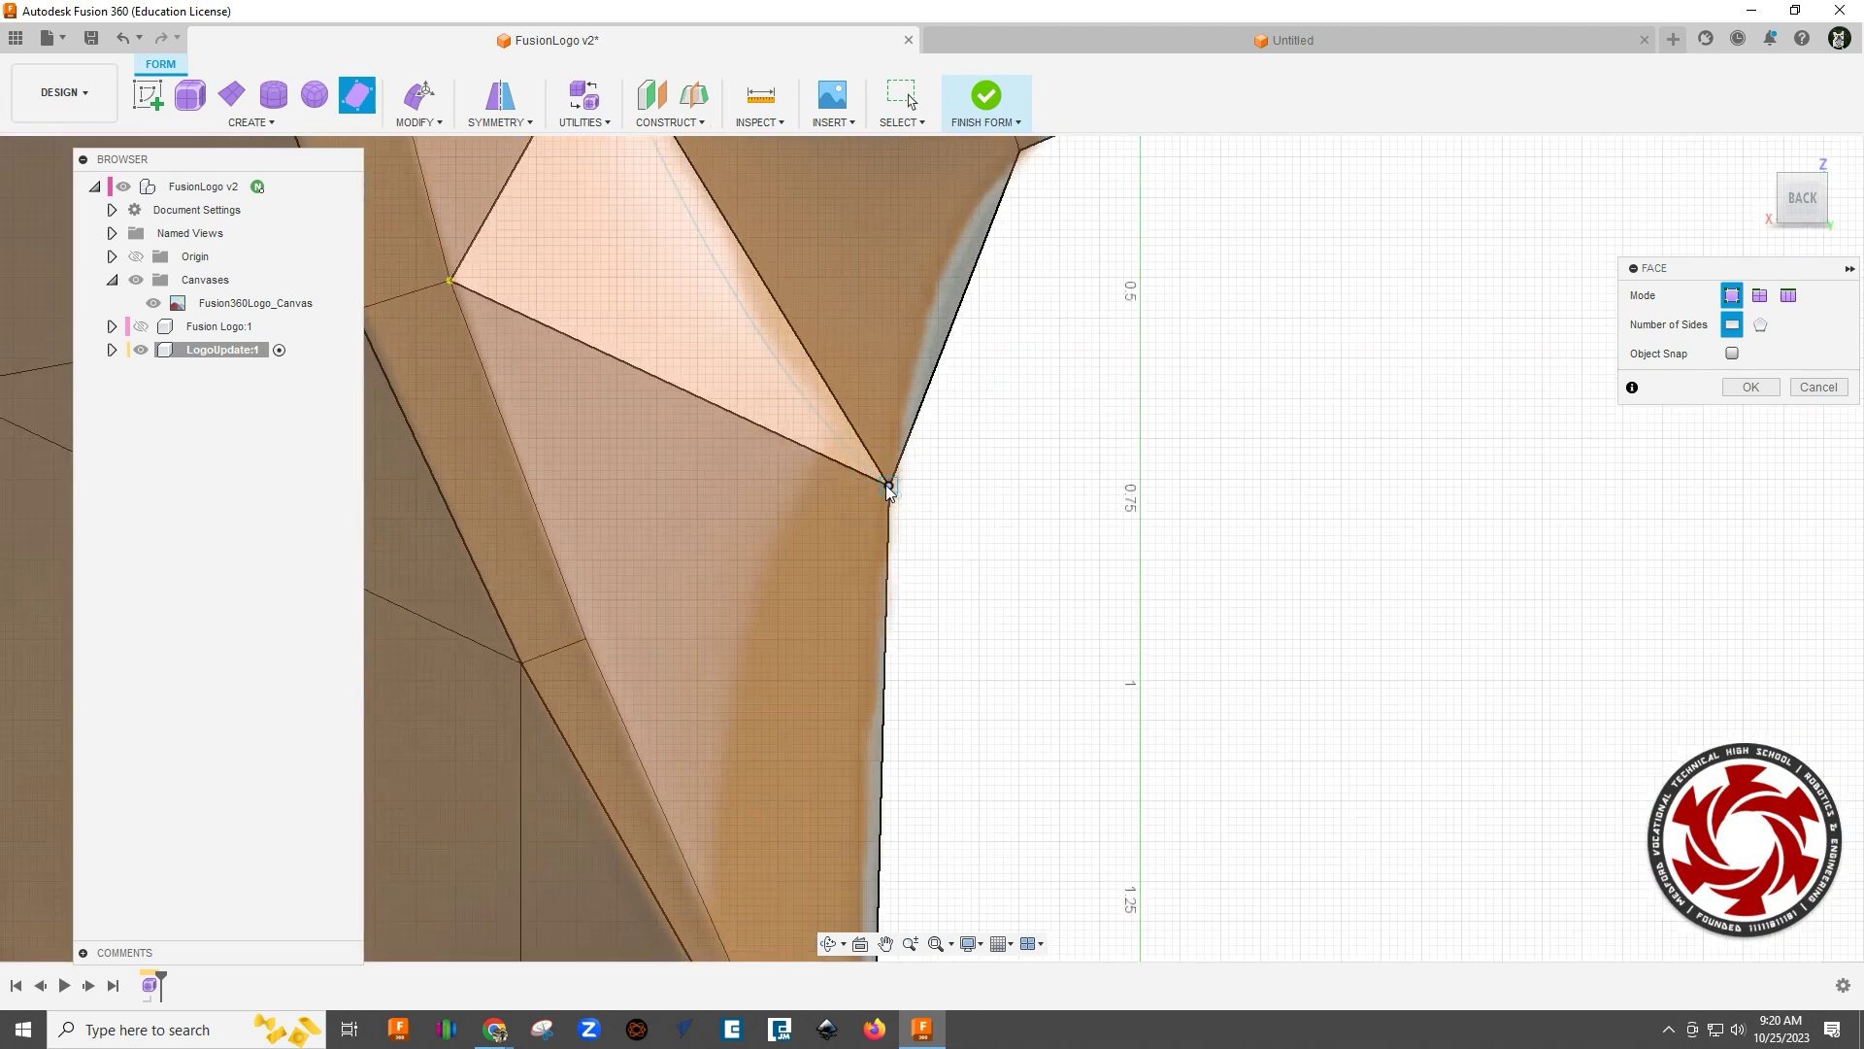
pyautogui.scroll(-5, 449, 282)
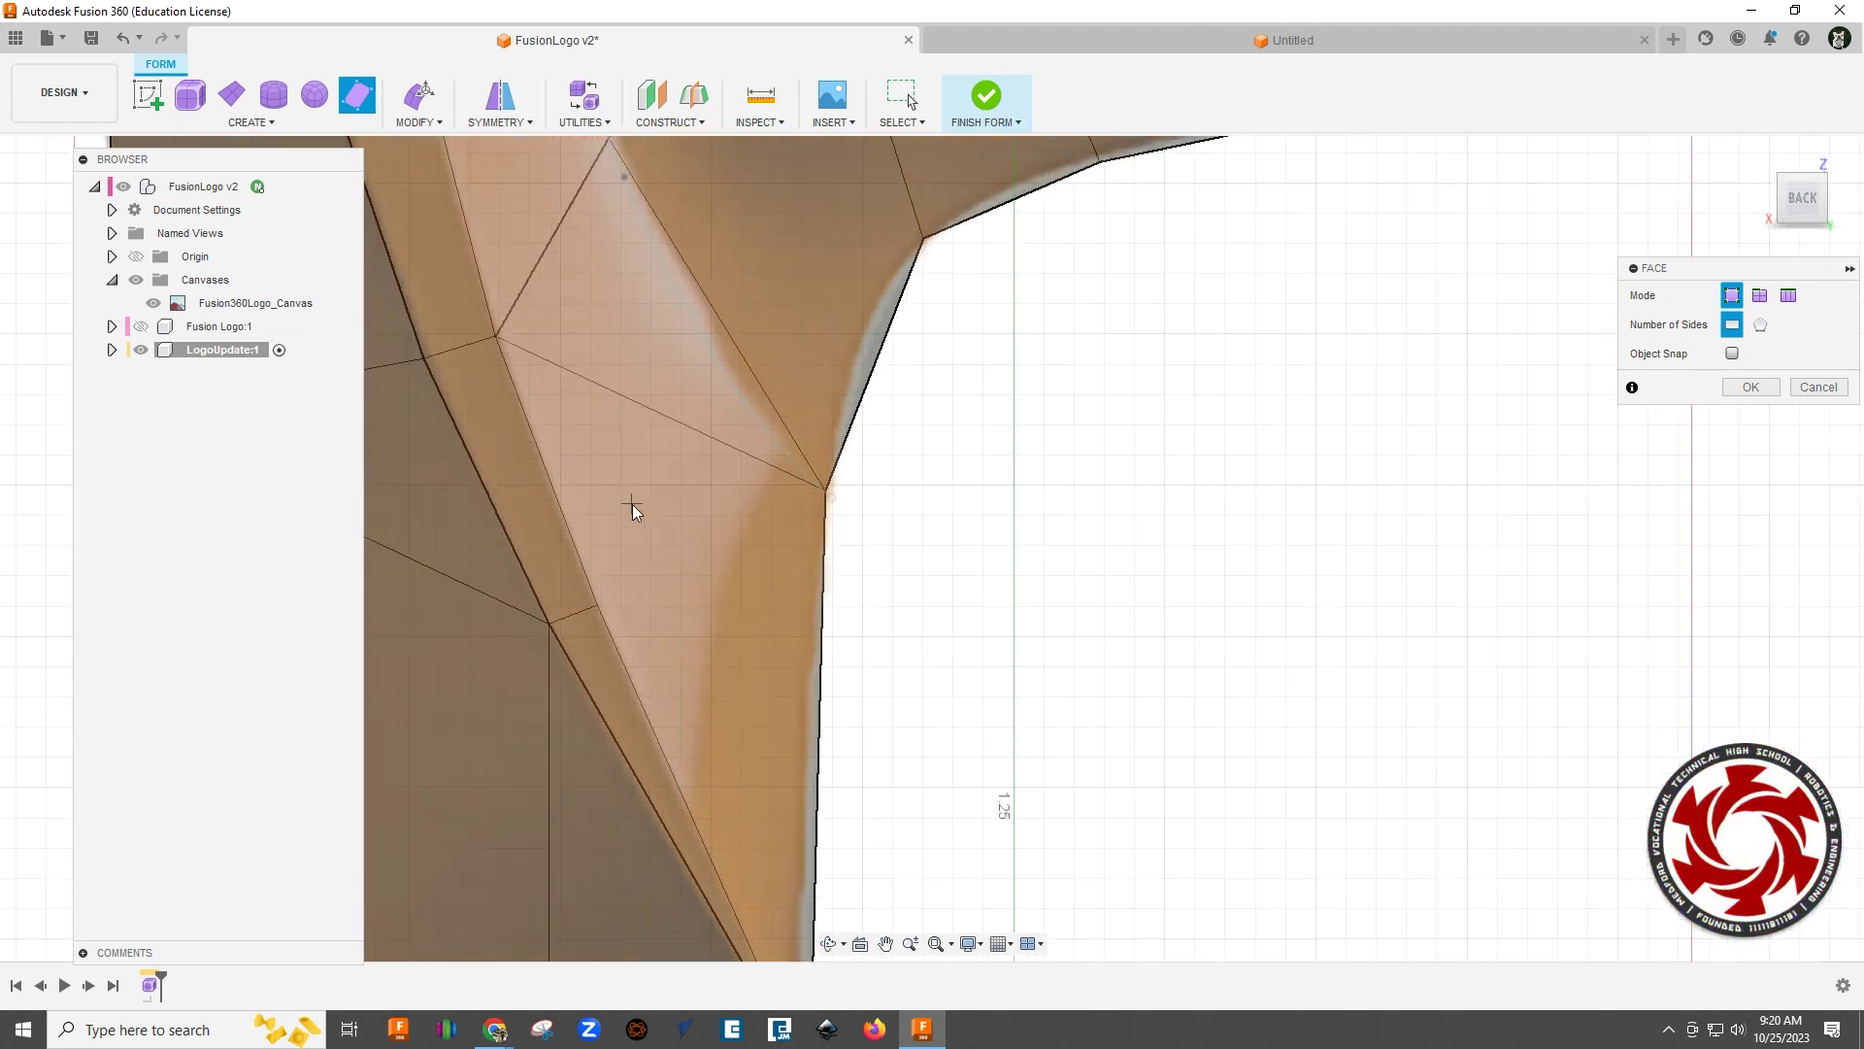
pyautogui.scroll(-3, 632, 511)
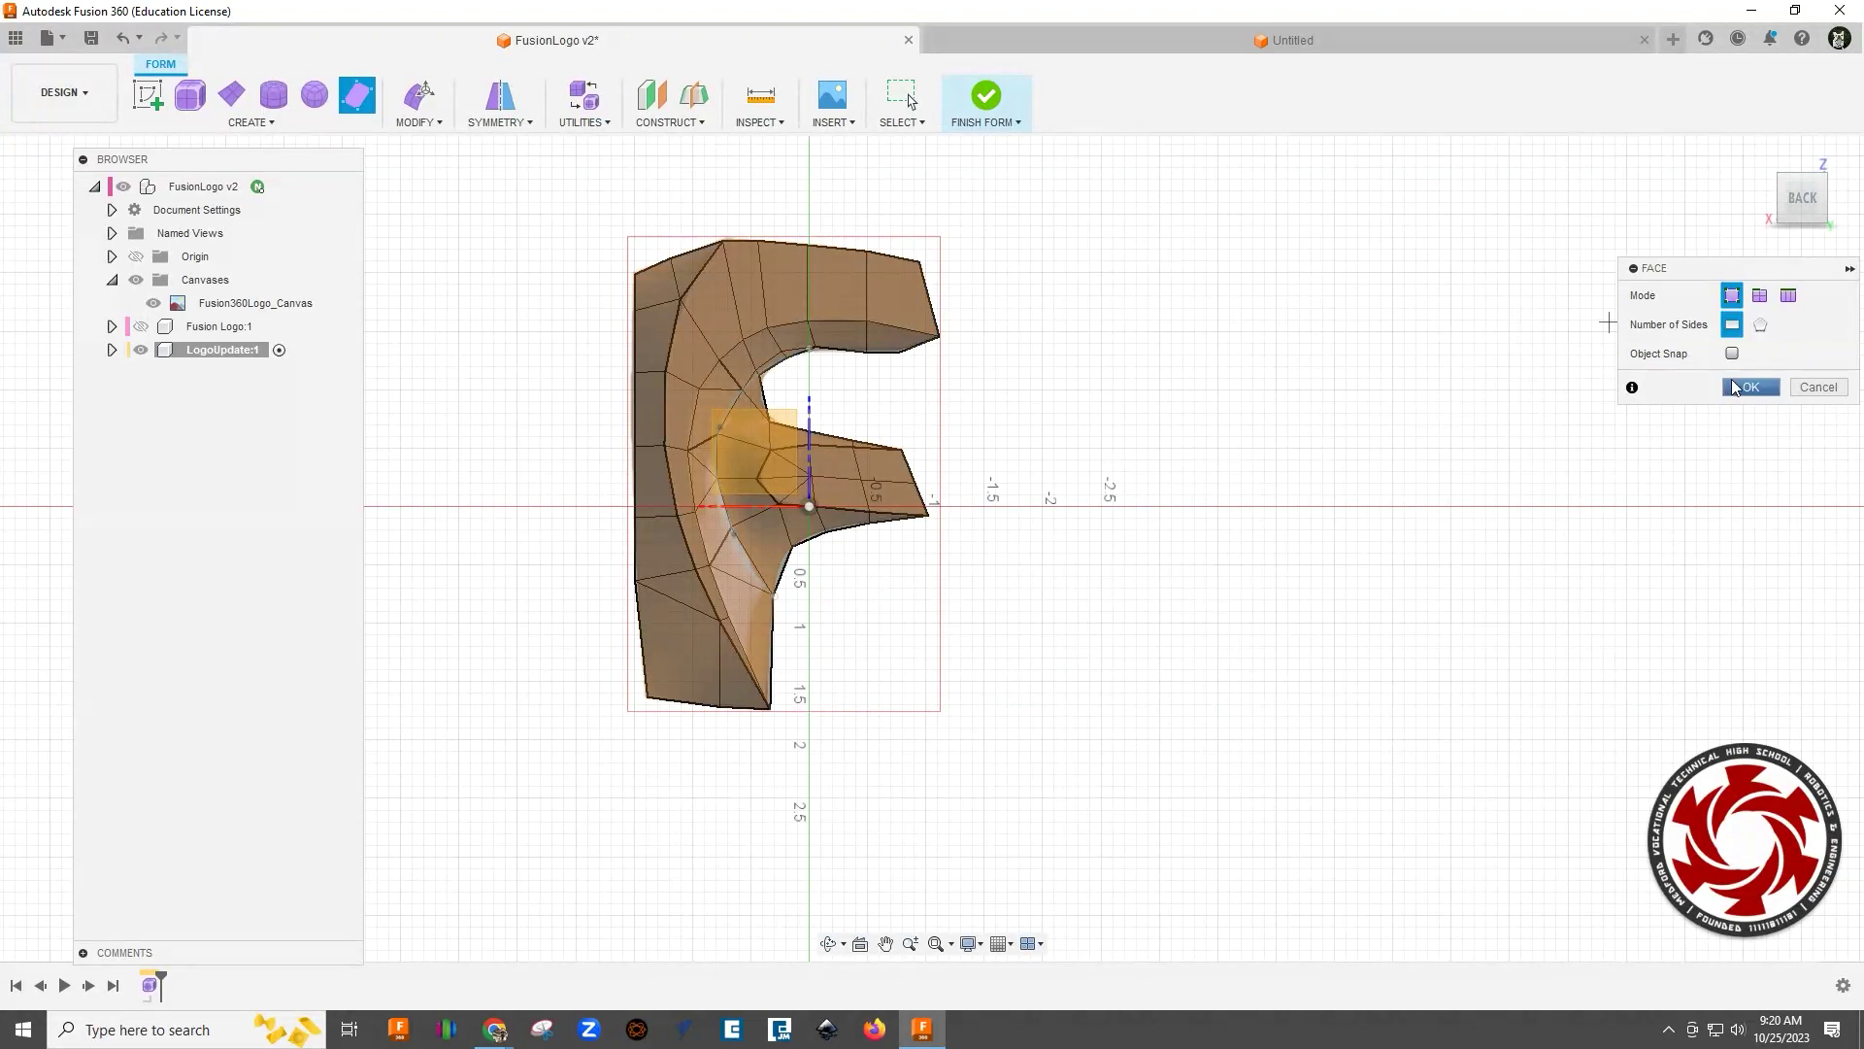
pyautogui.click(1750, 387)
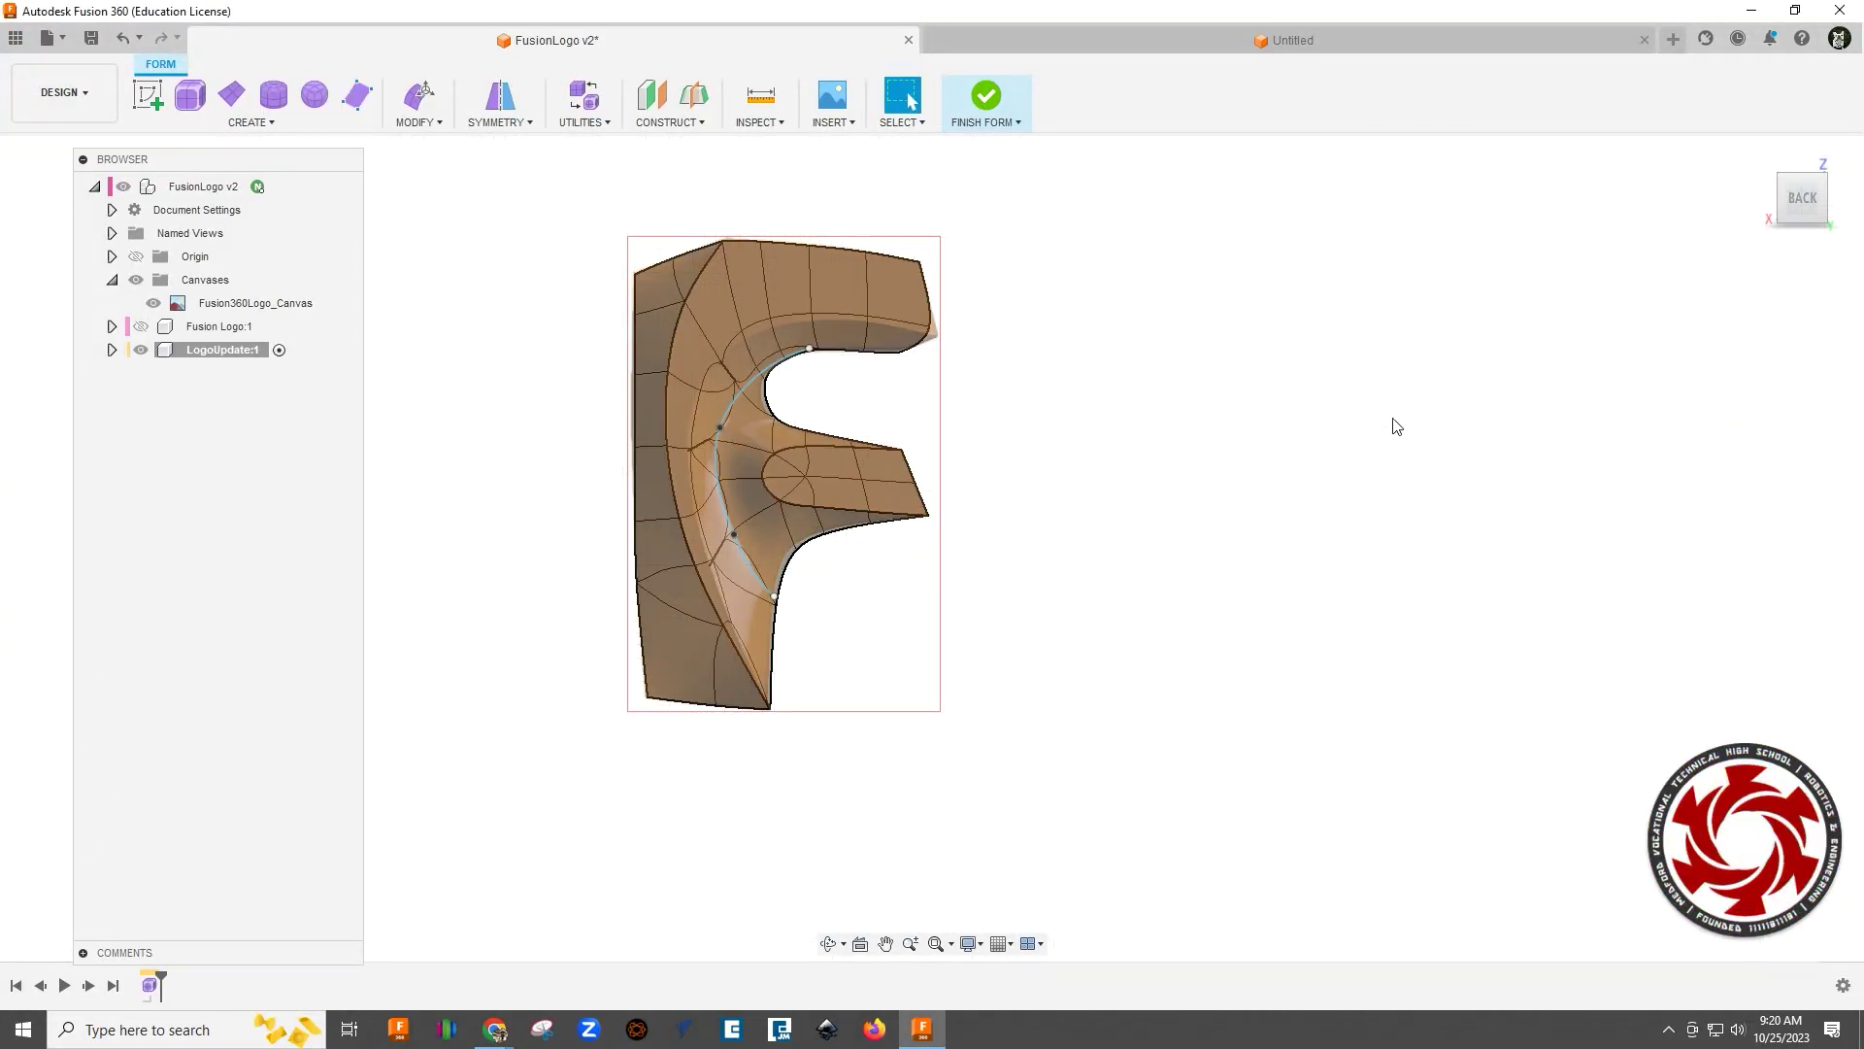
# Step: Run Repair Body on the F's T-spline body, applying AutoRepair to clean up the star points, and accept it
pyautogui.scroll(2, 1396, 426)
pyautogui.scroll(-2, 1181, 533)
pyautogui.scroll(5, 697, 406)
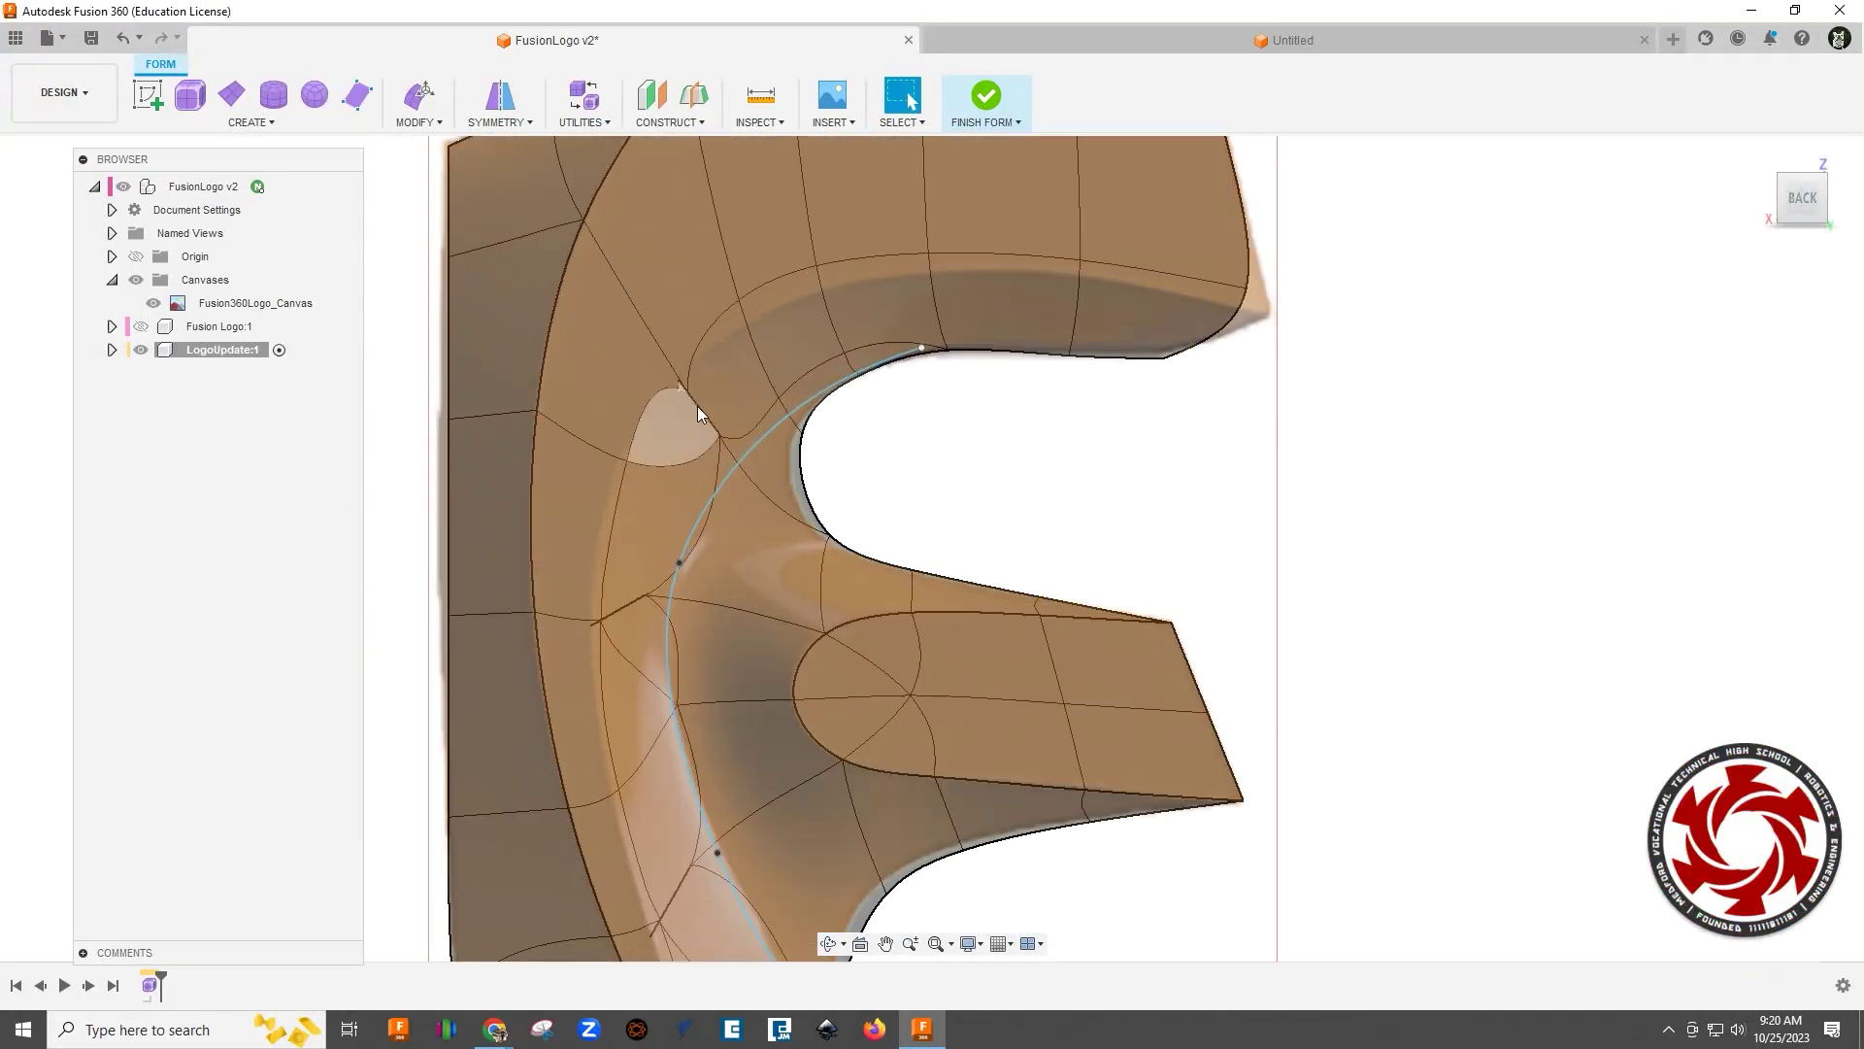
pyautogui.scroll(-5, 709, 435)
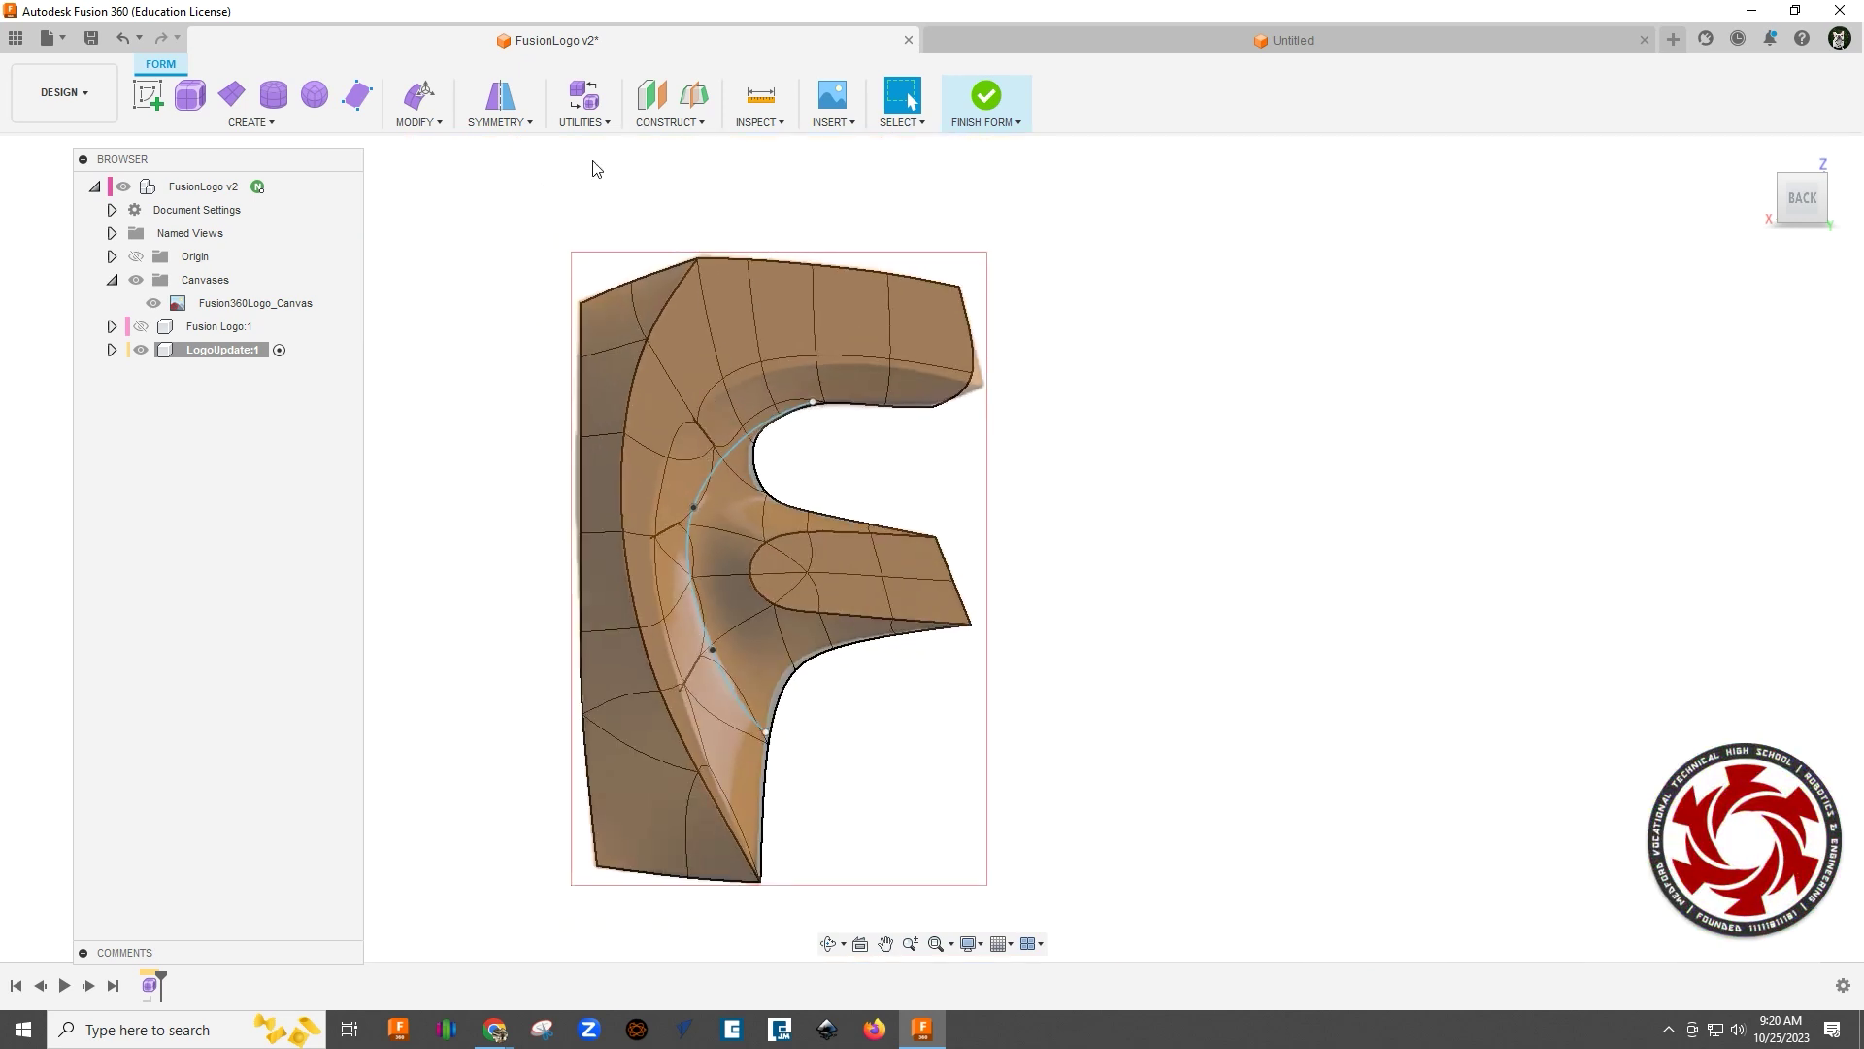
pyautogui.click(587, 123)
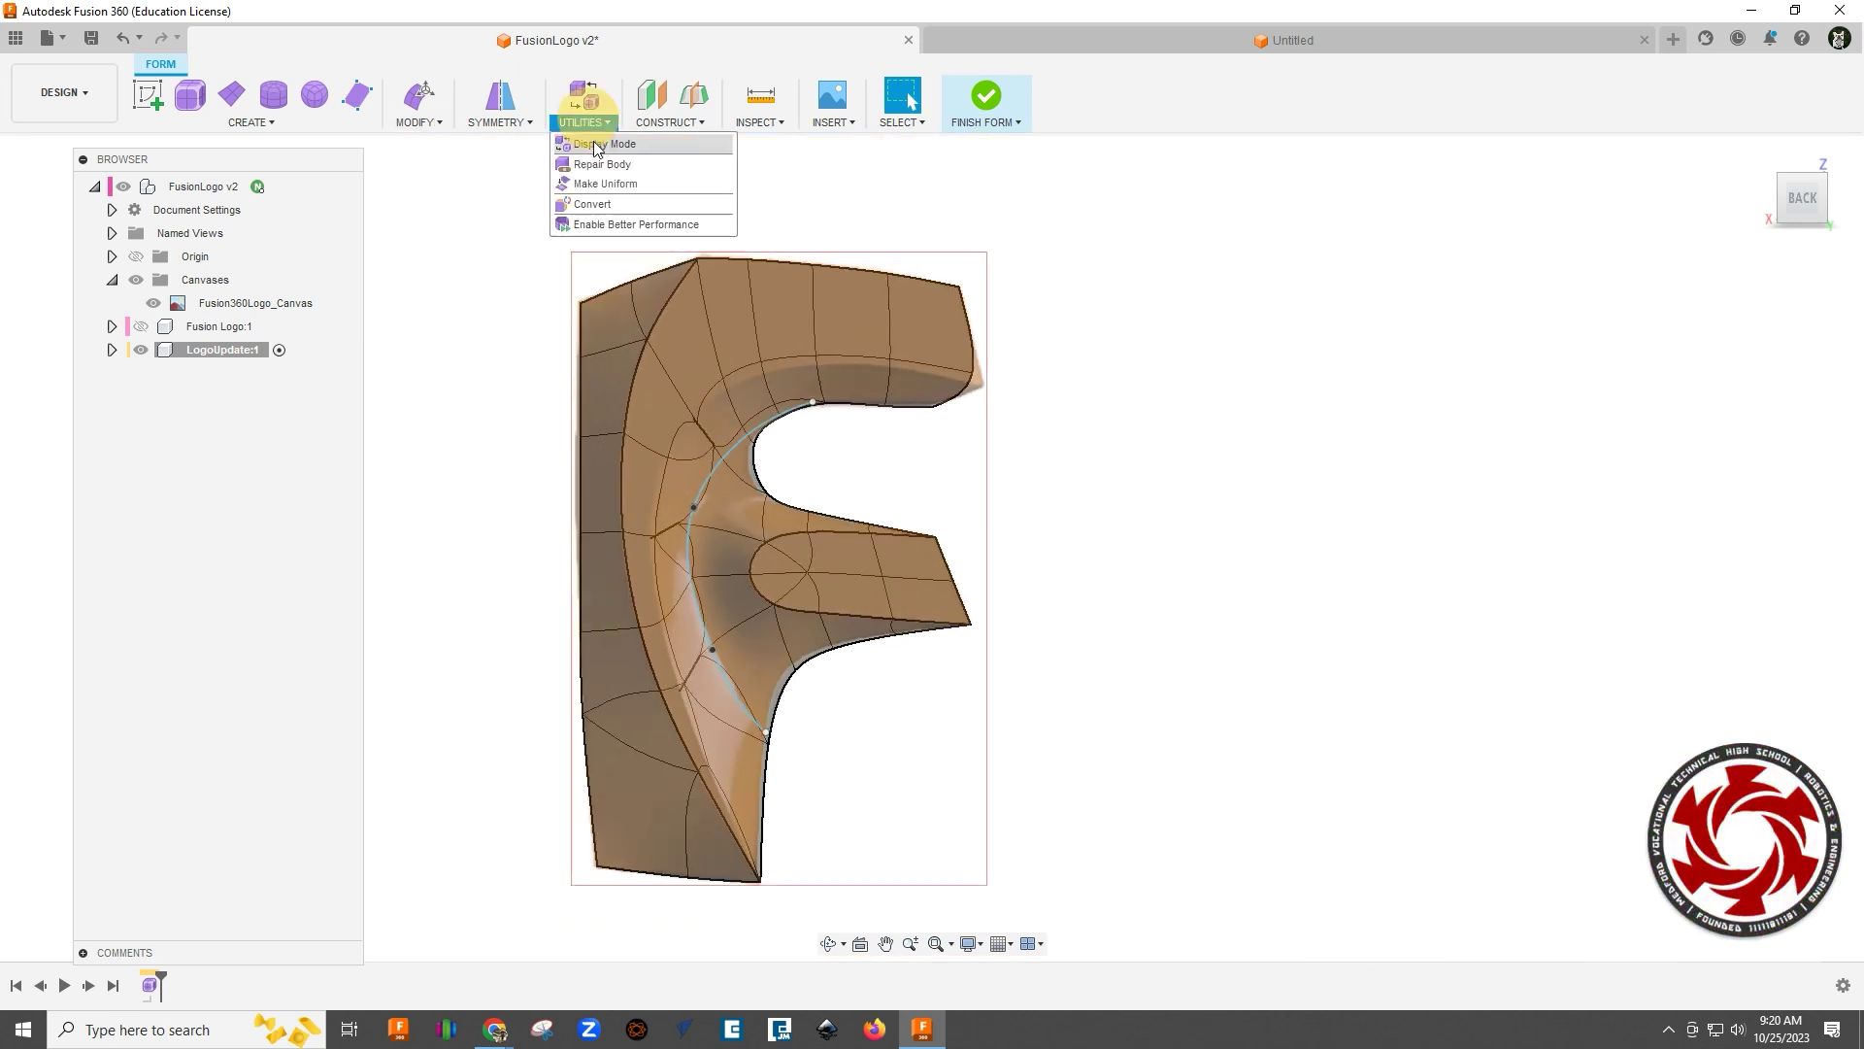
pyautogui.click(604, 164)
pyautogui.click(841, 347)
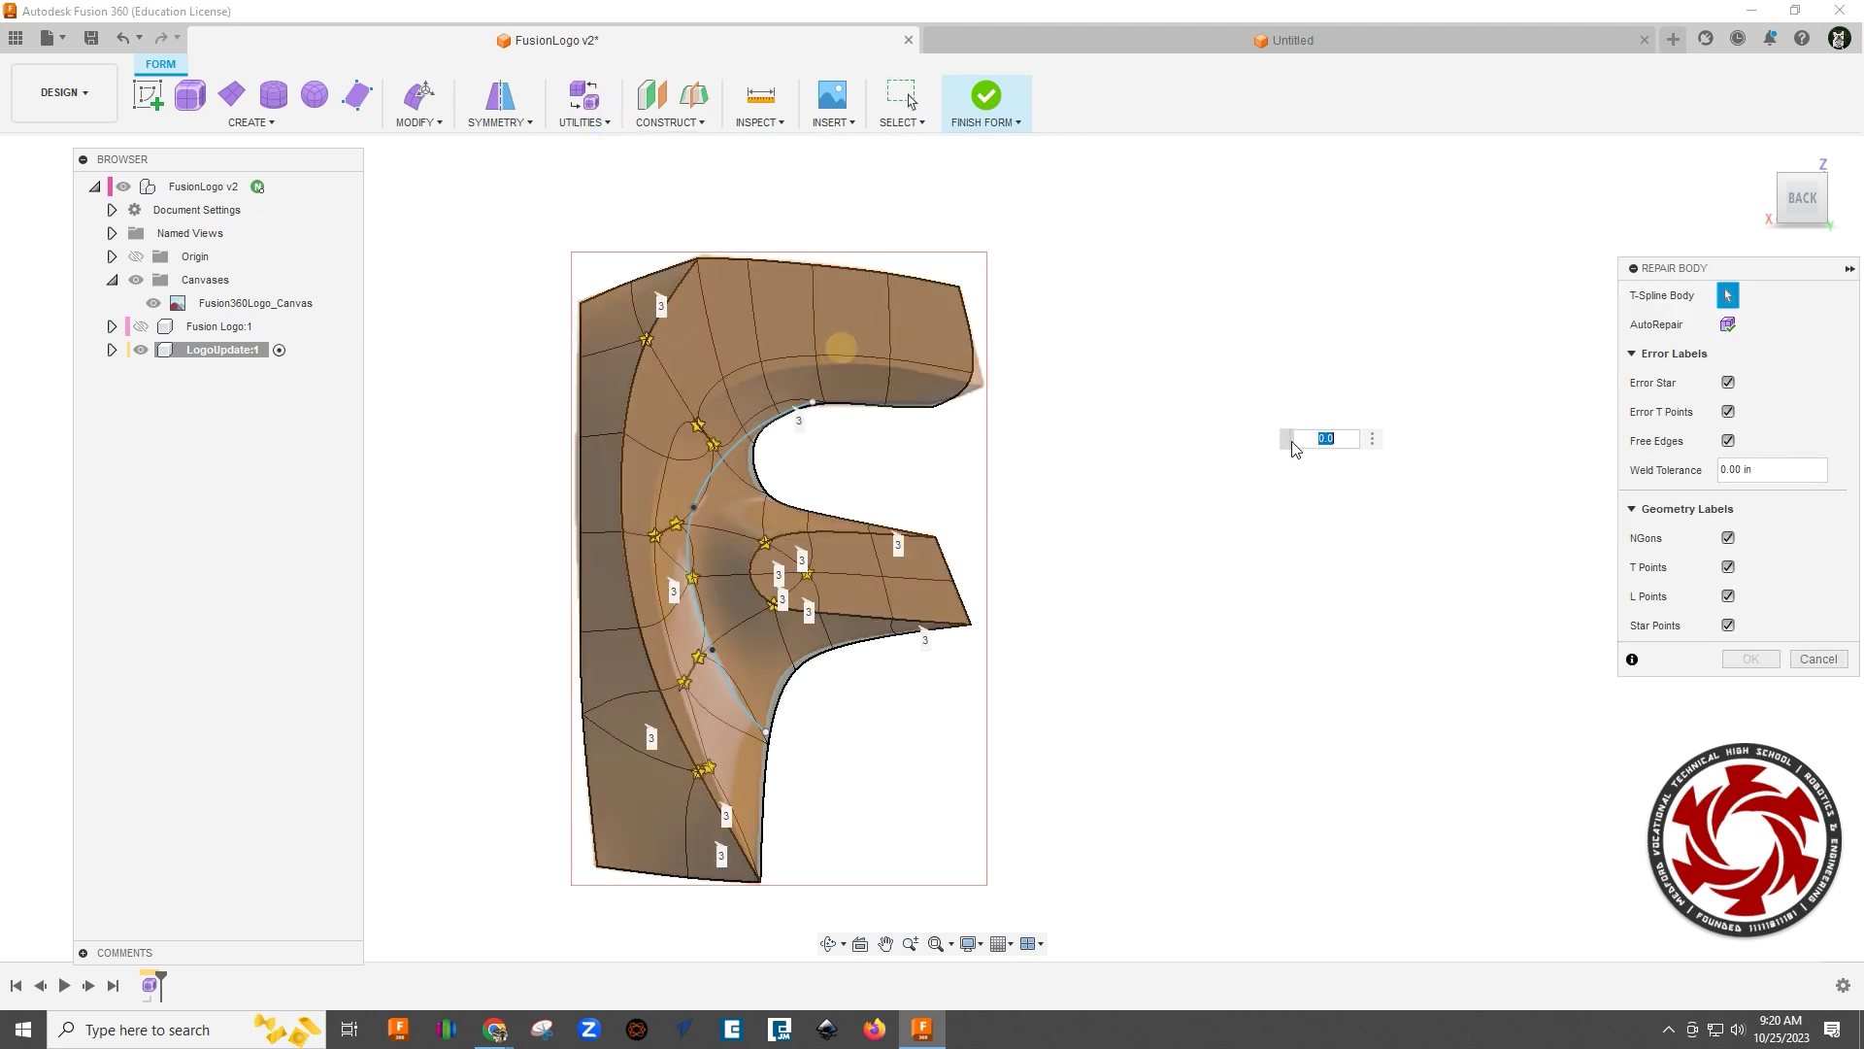
pyautogui.click(1729, 325)
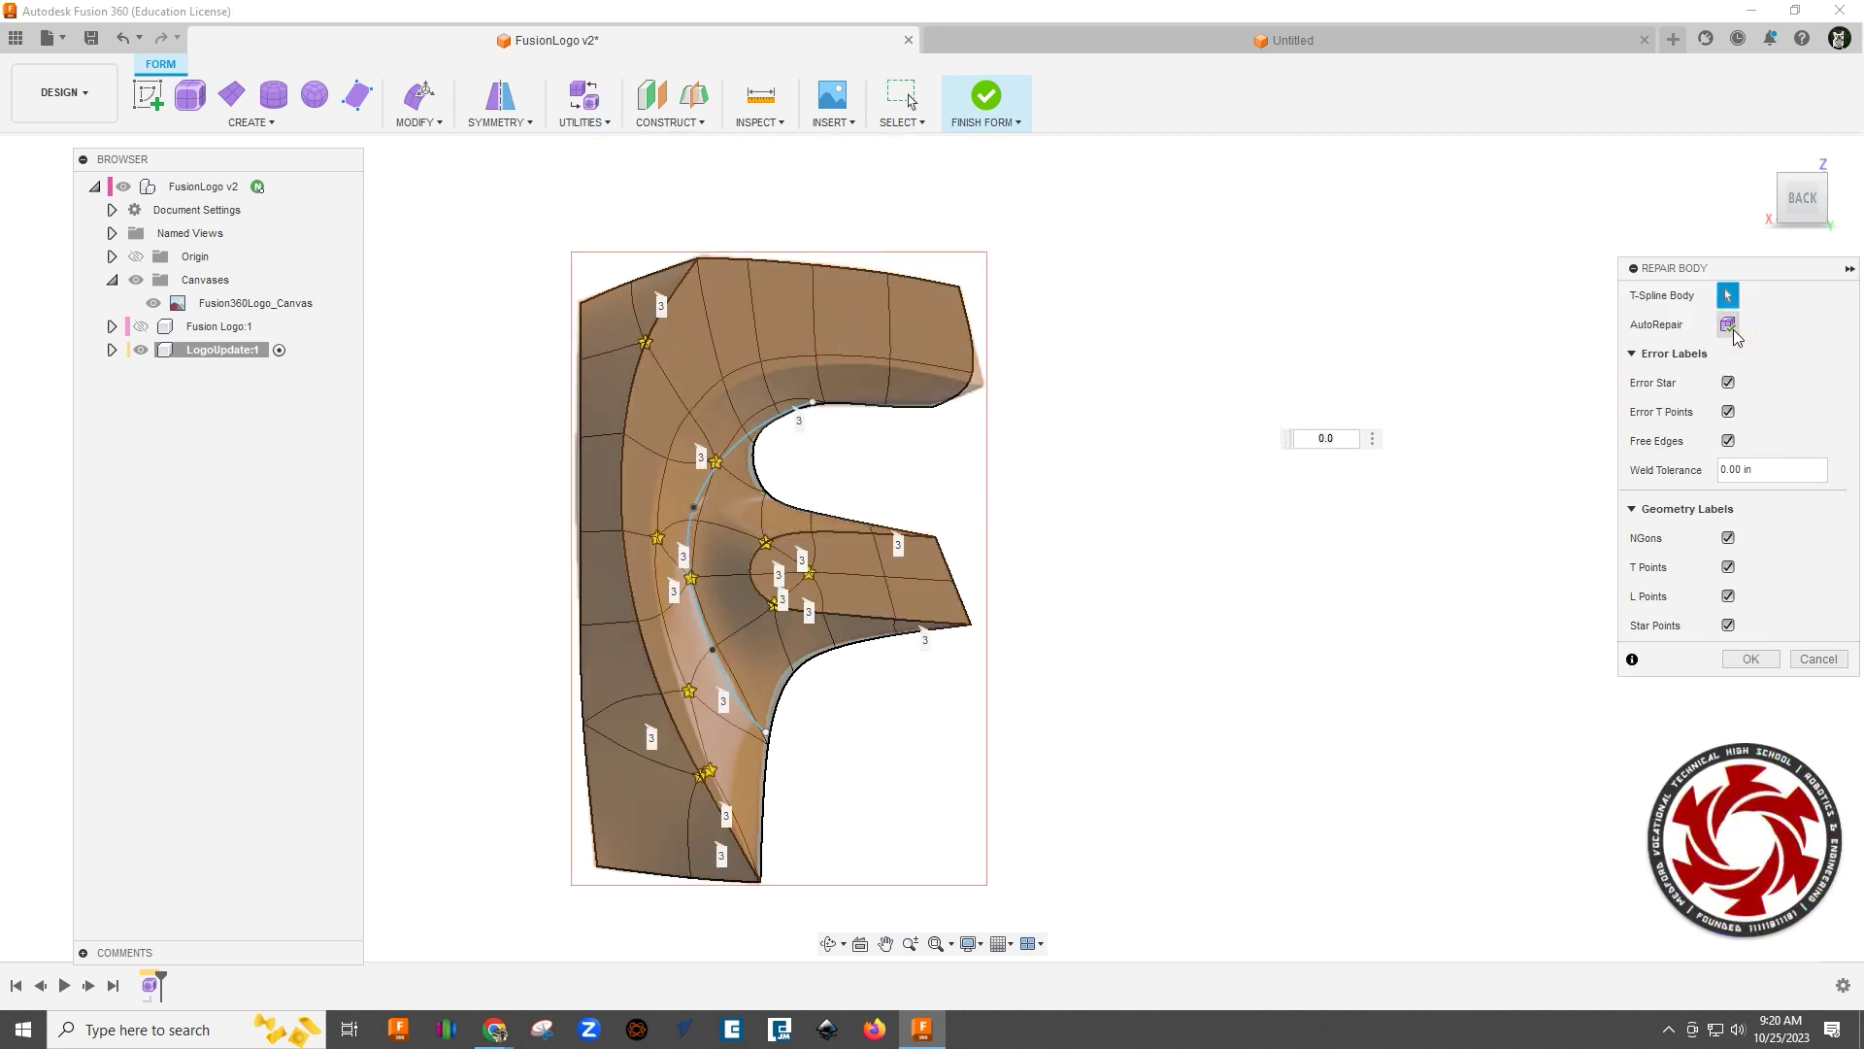
pyautogui.click(1748, 661)
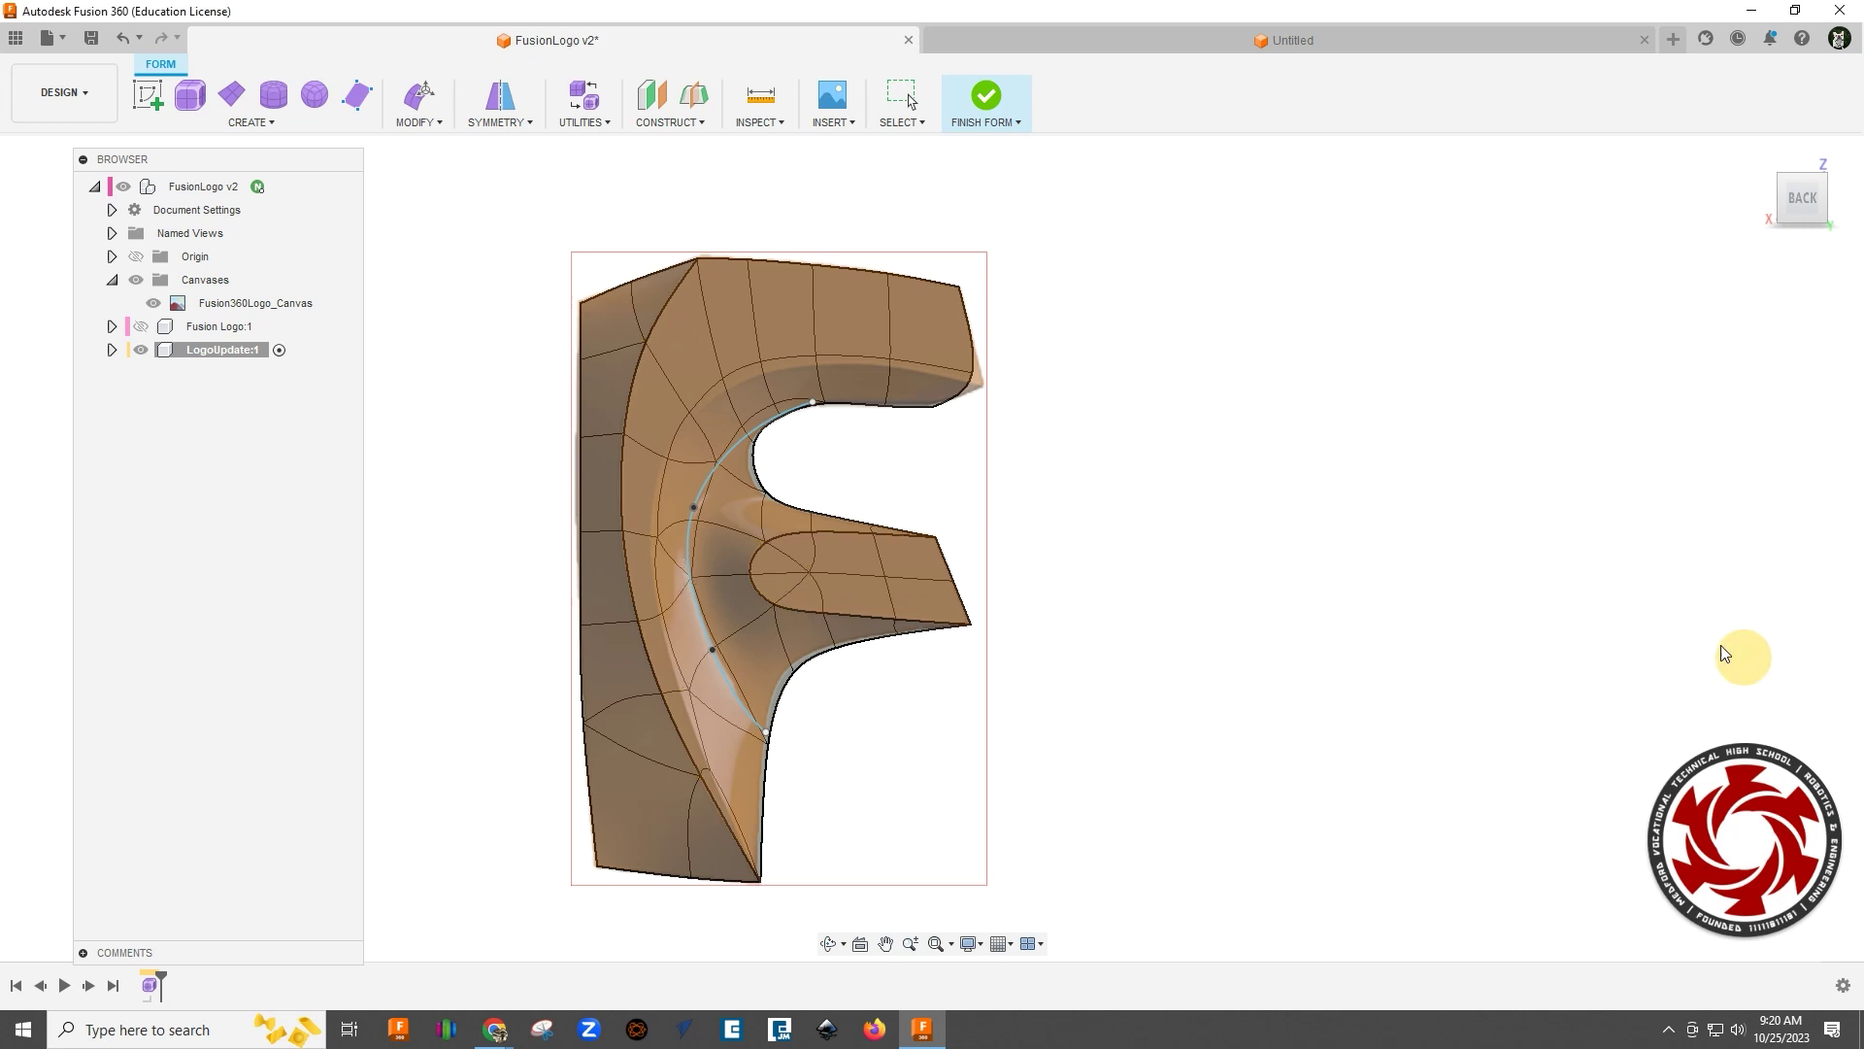
# Step: Crease the inner boundary edges of the curved face, from the upper arm's lower corner around to the F's bottom tip
pyautogui.click(434, 126)
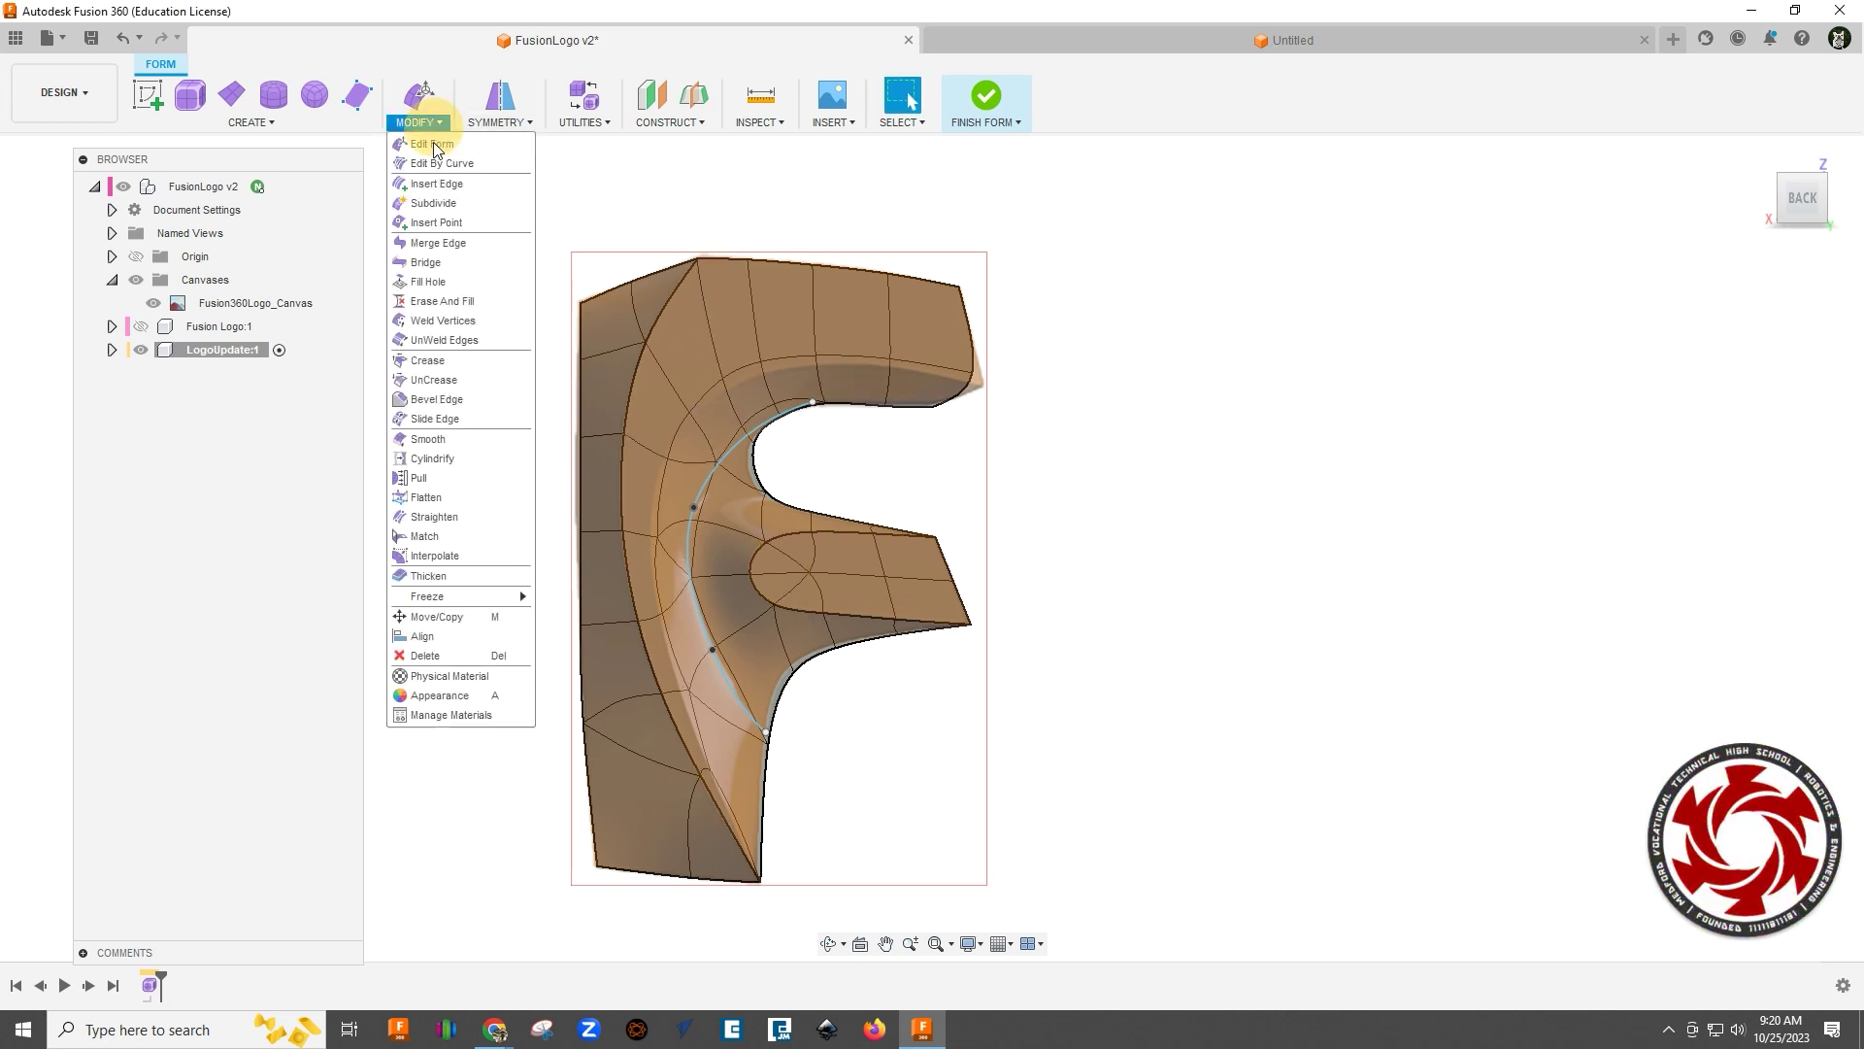
pyautogui.click(444, 357)
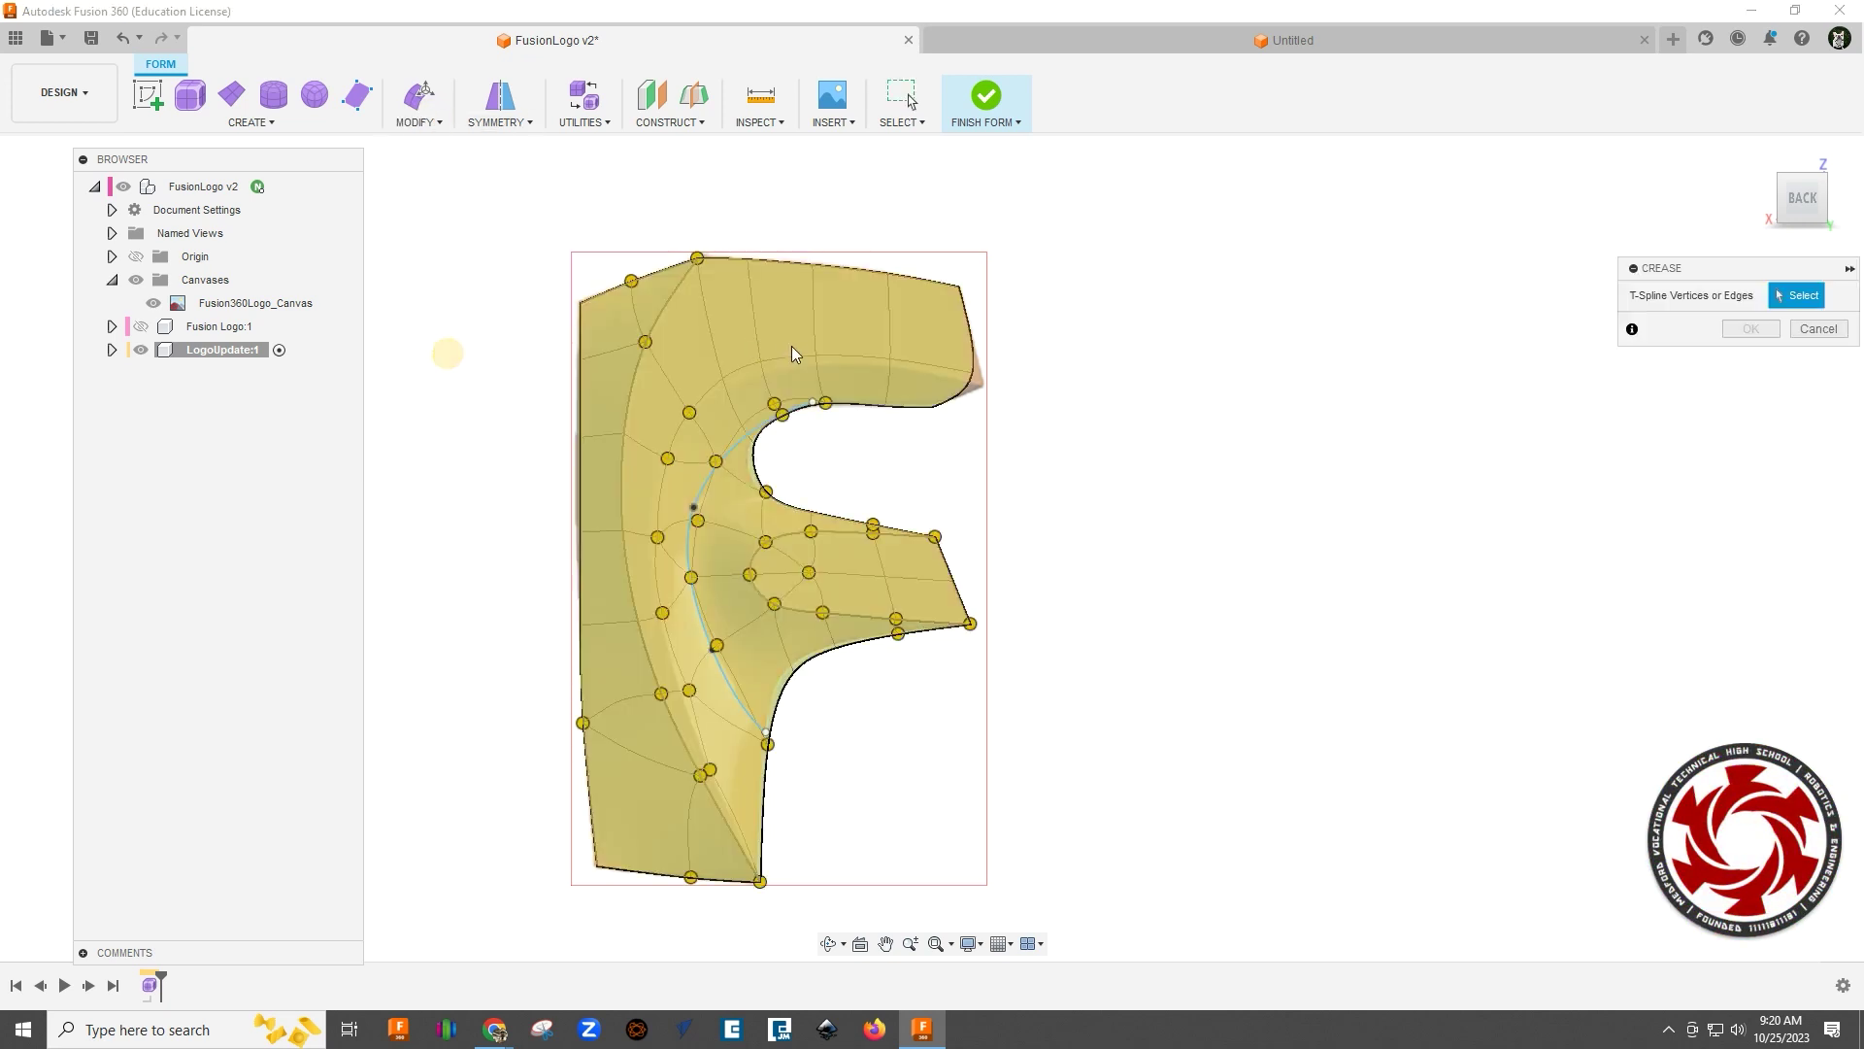
pyautogui.click(921, 375)
pyautogui.click(864, 366)
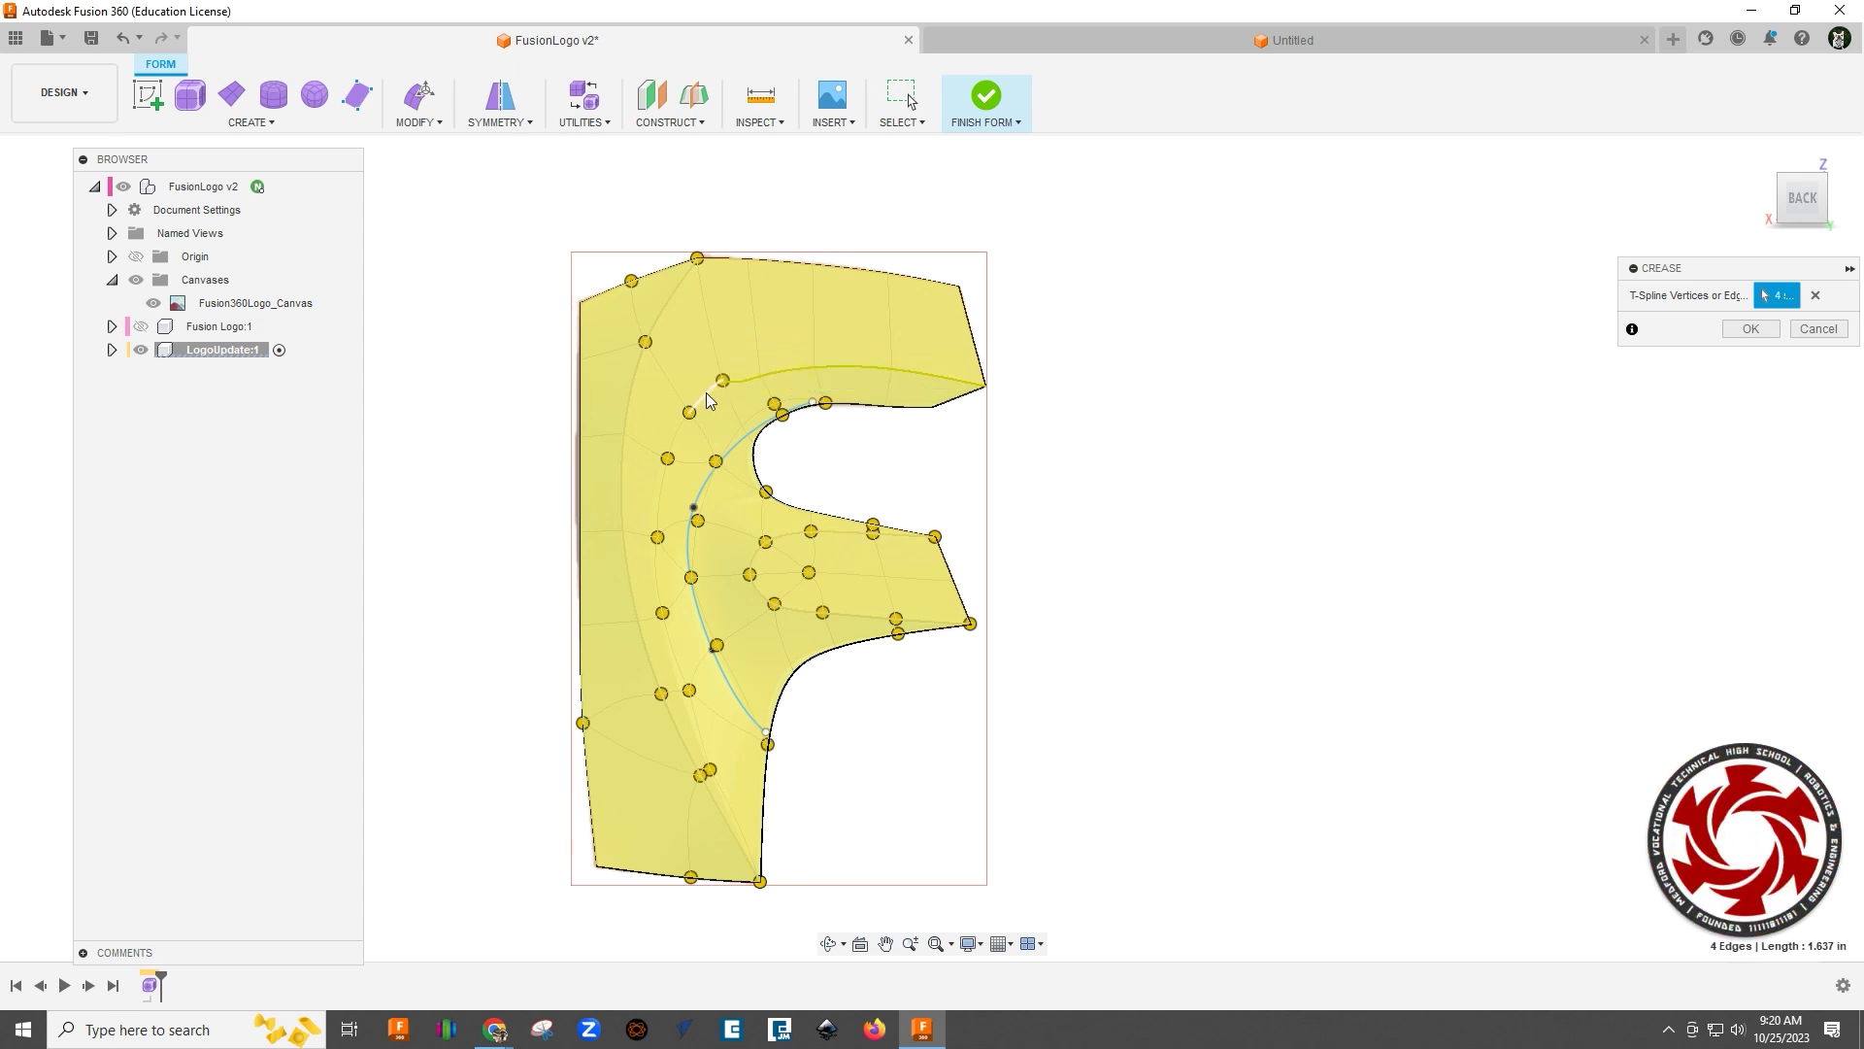
pyautogui.click(679, 440)
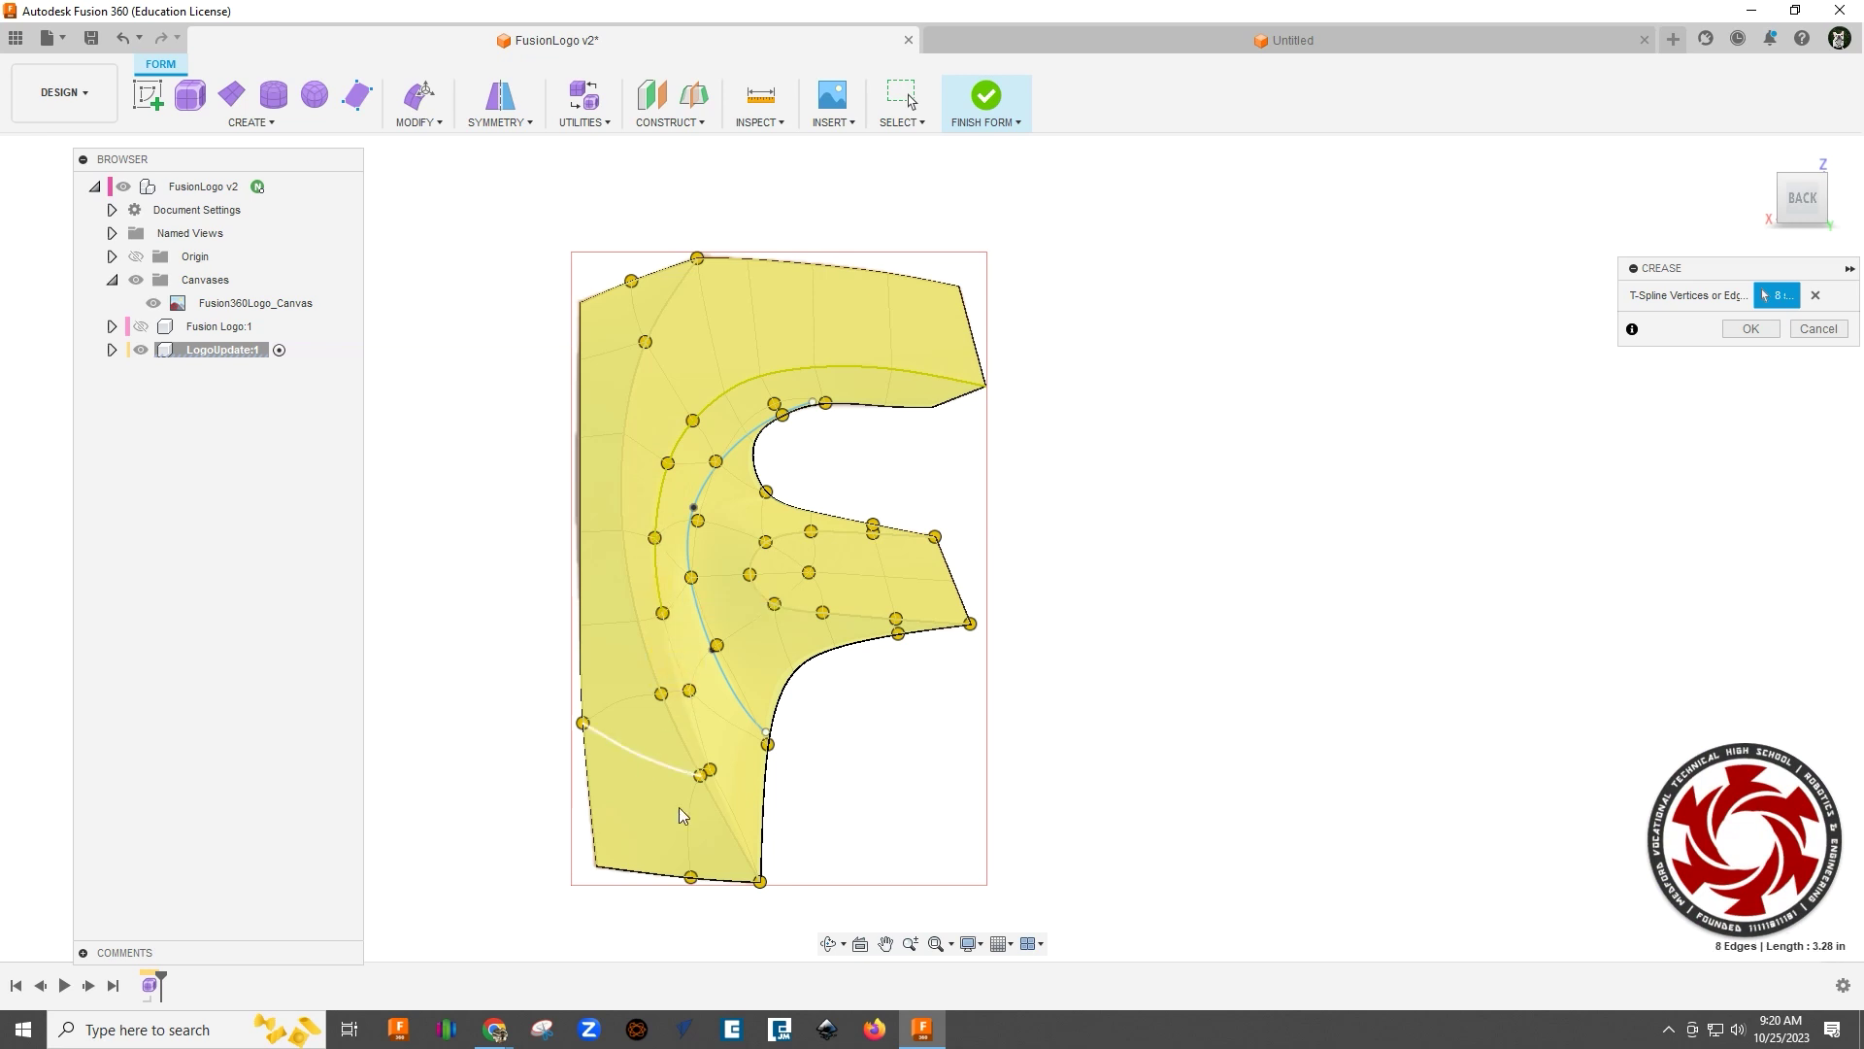
pyautogui.click(672, 661)
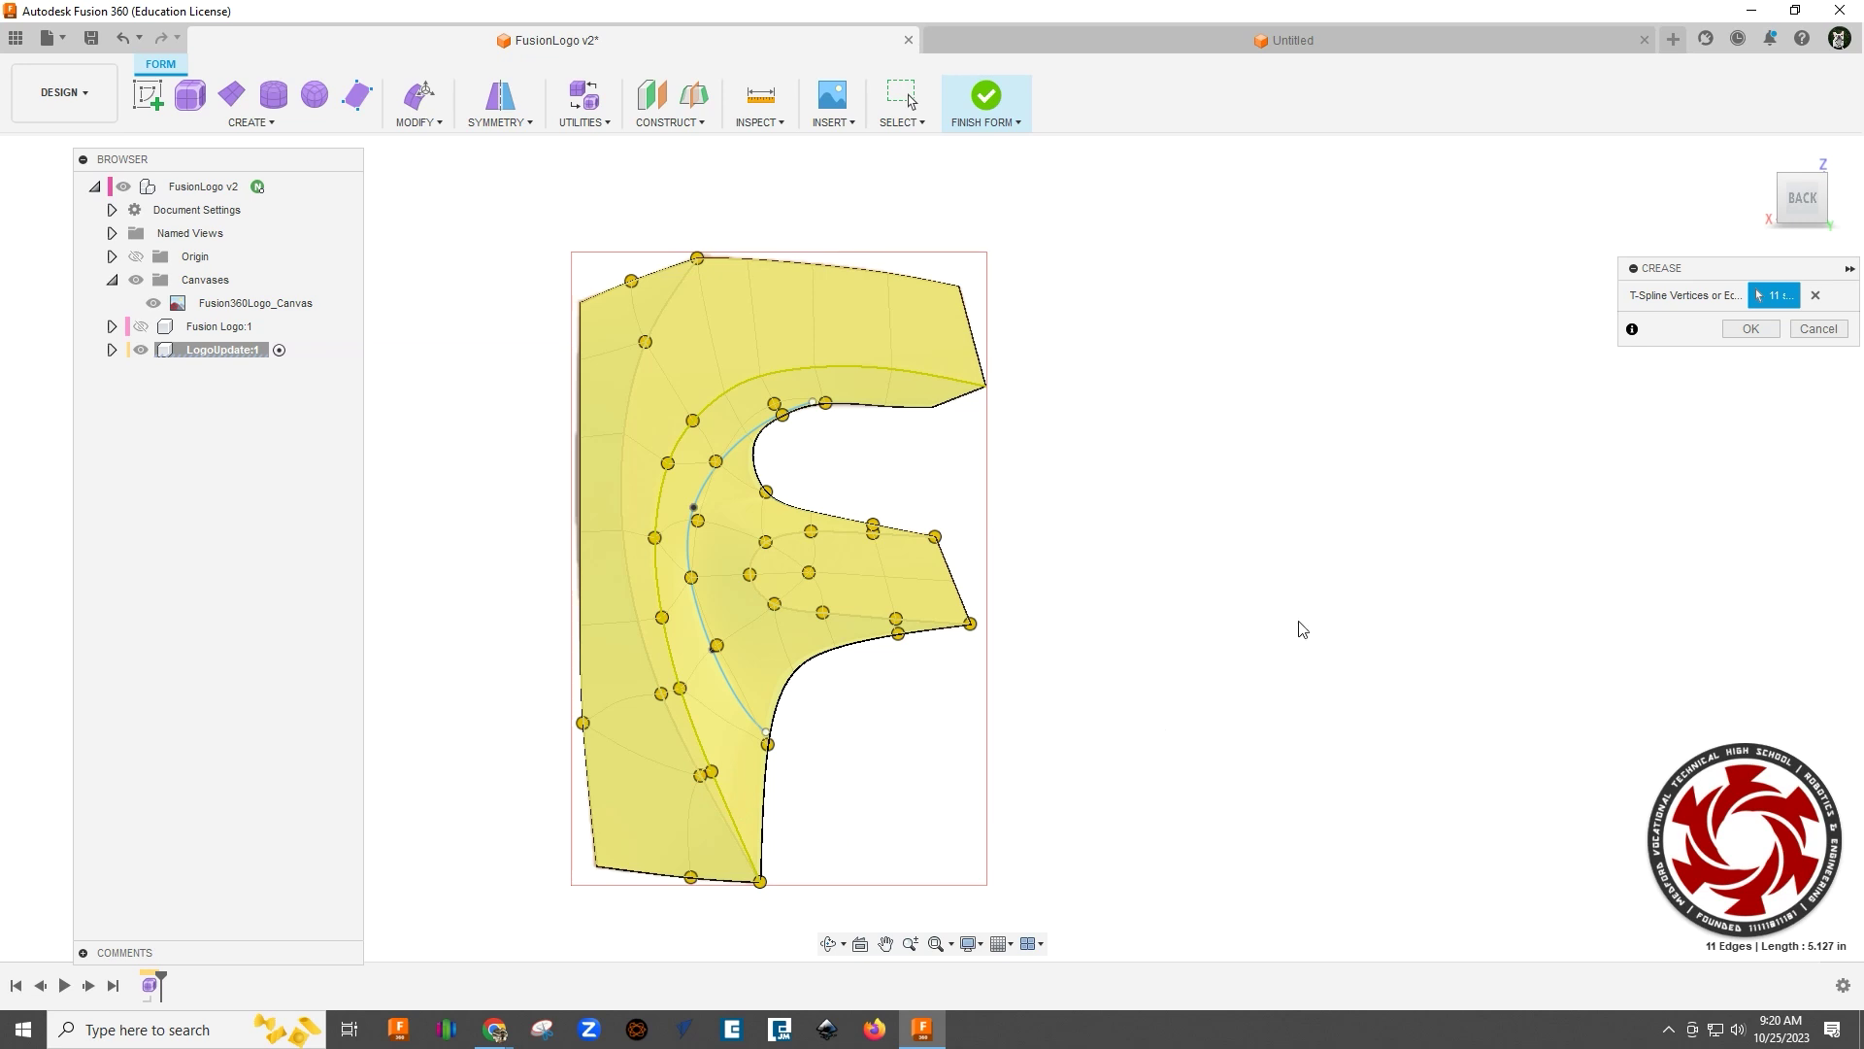
pyautogui.click(1749, 328)
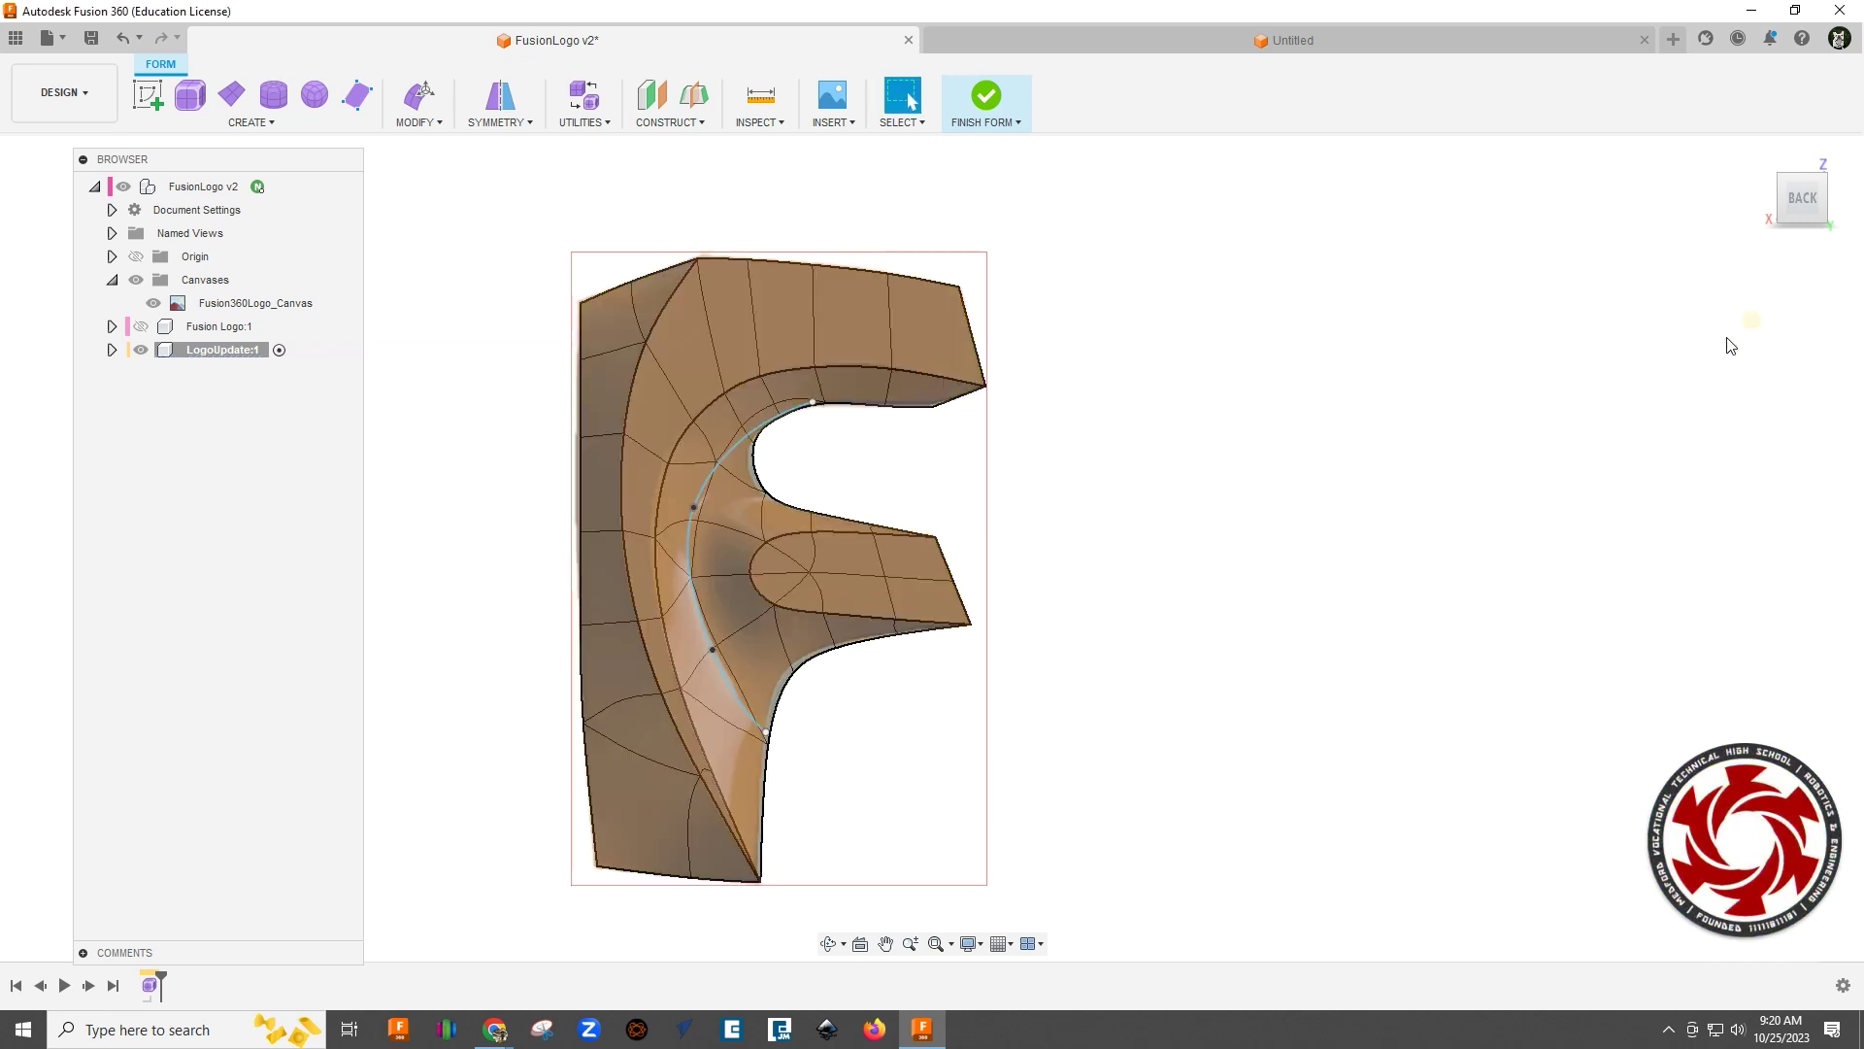
pyautogui.moveTo(1340, 622)
pyautogui.mouseDown()
pyautogui.moveTo(1343, 570)
pyautogui.moveTo(1323, 583)
pyautogui.moveTo(1353, 621)
pyautogui.mouseUp()
pyautogui.press('Escape')
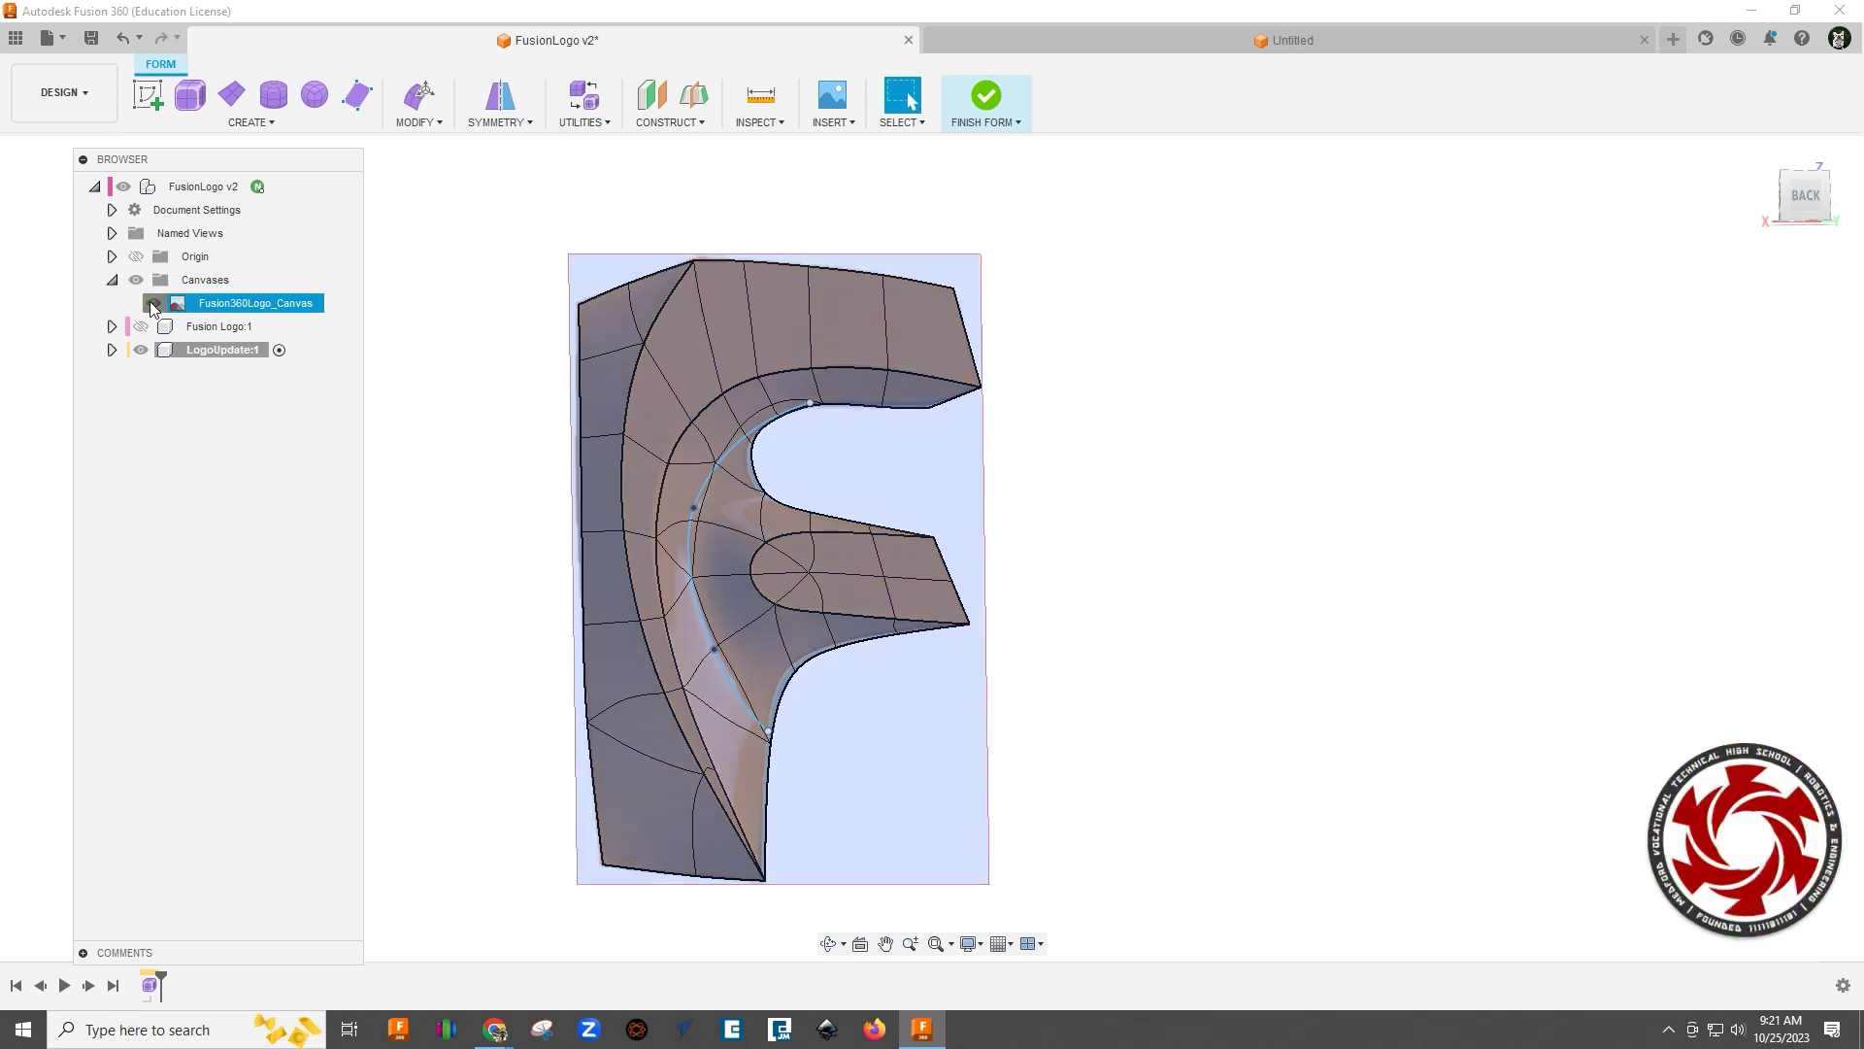
# Step: Hide the Fusion360Logo_Canvas image and the LogoUpdate sketches Sketch1 and Sketch2 (1)
pyautogui.click(153, 303)
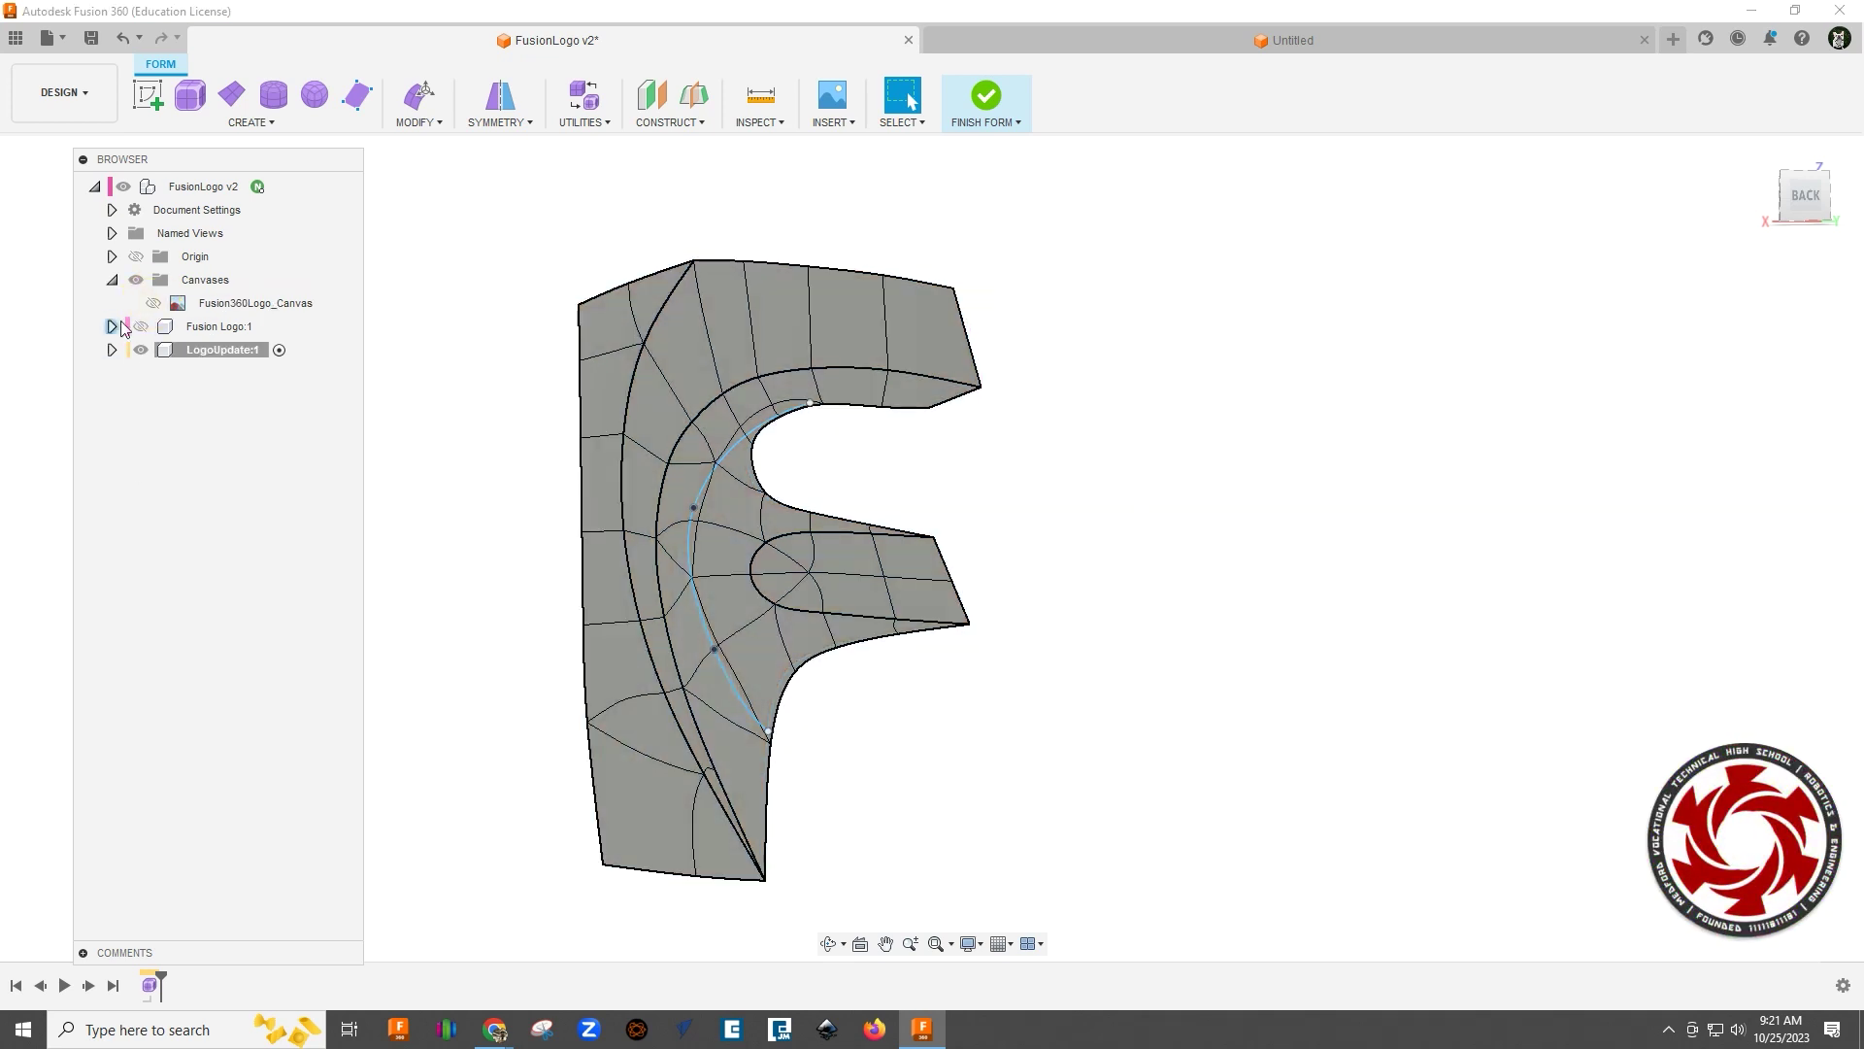
pyautogui.click(112, 350)
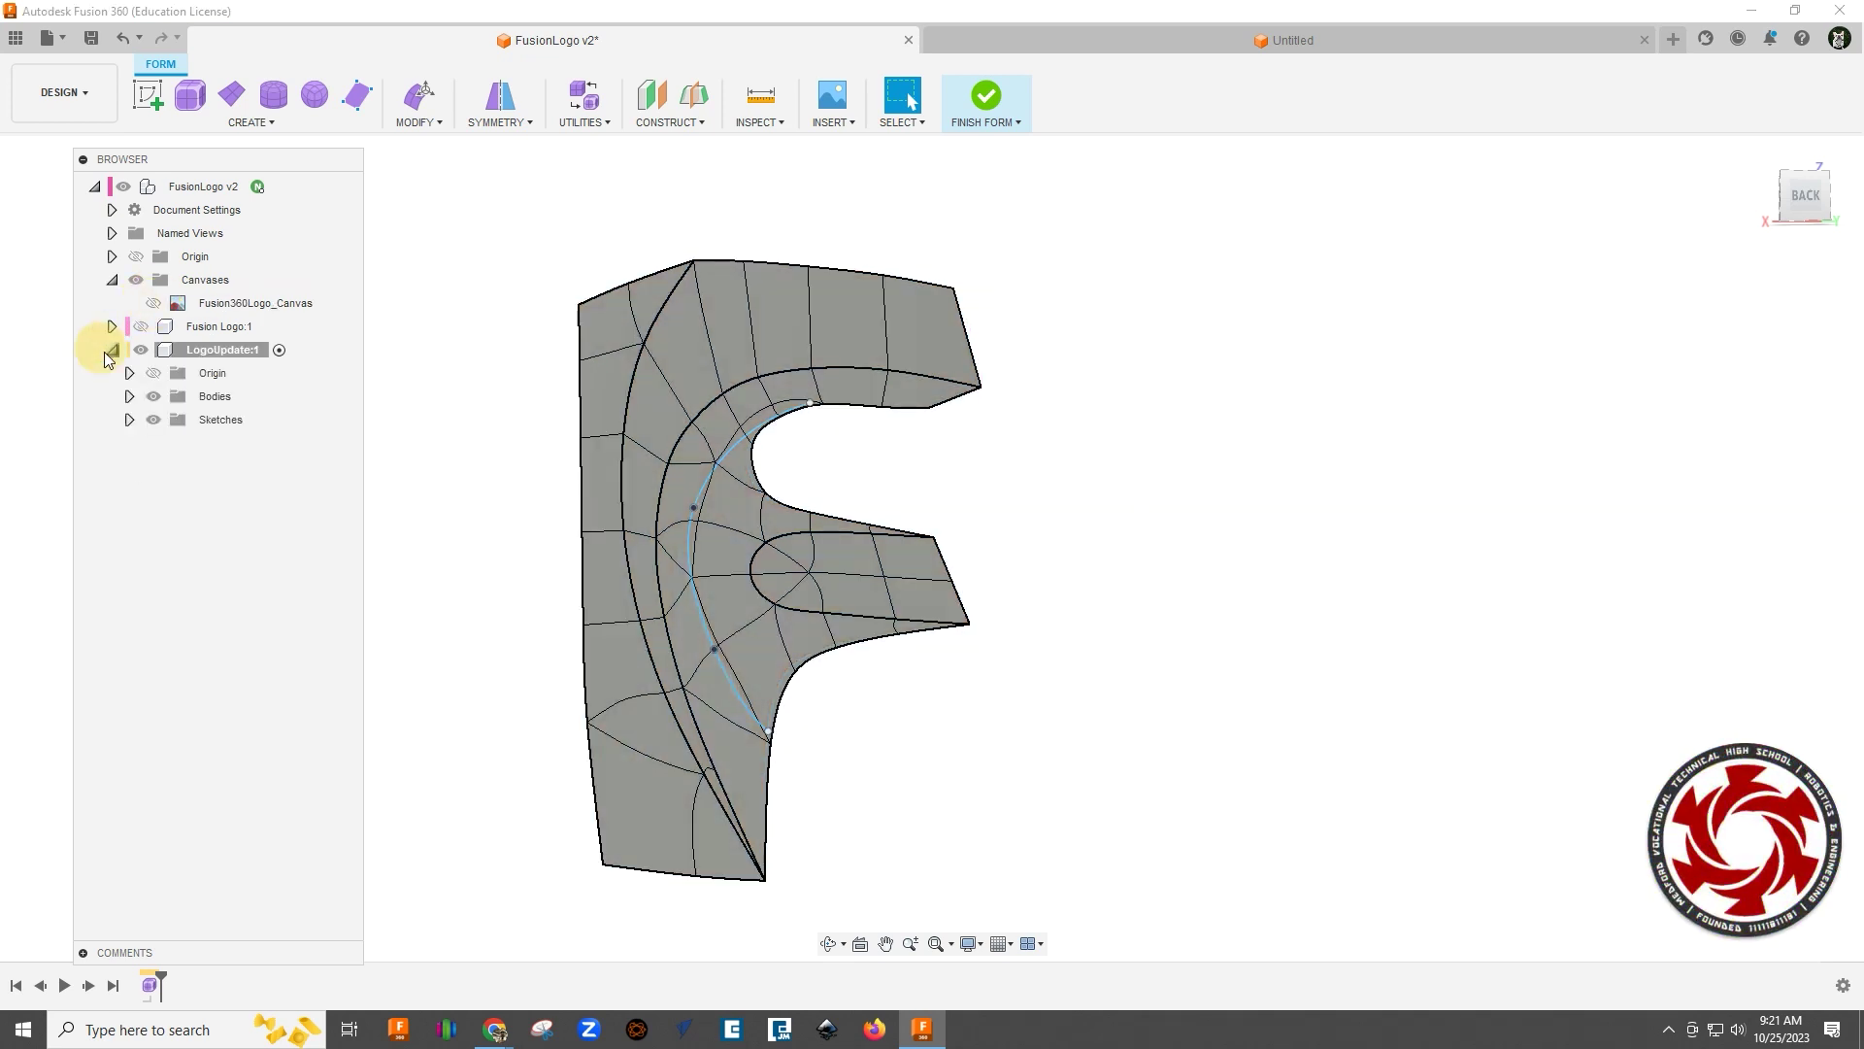
pyautogui.click(154, 419)
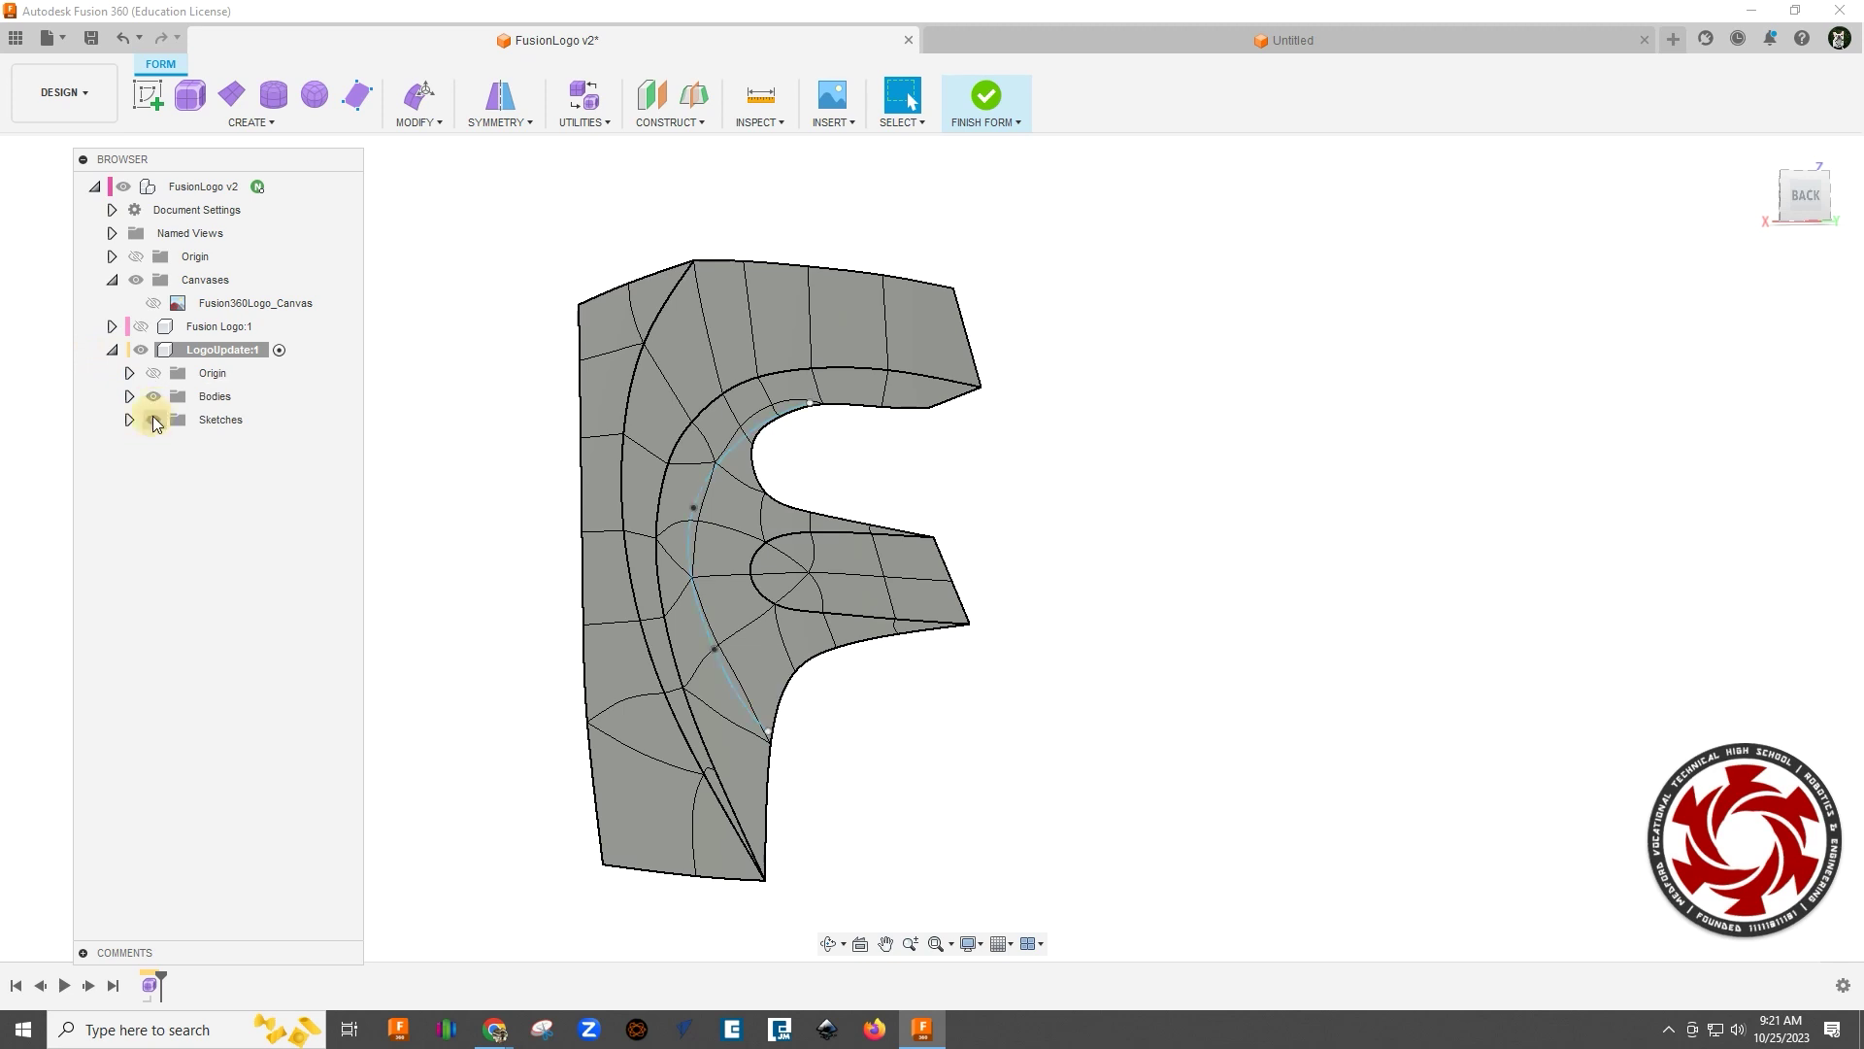
pyautogui.click(130, 420)
pyautogui.click(171, 466)
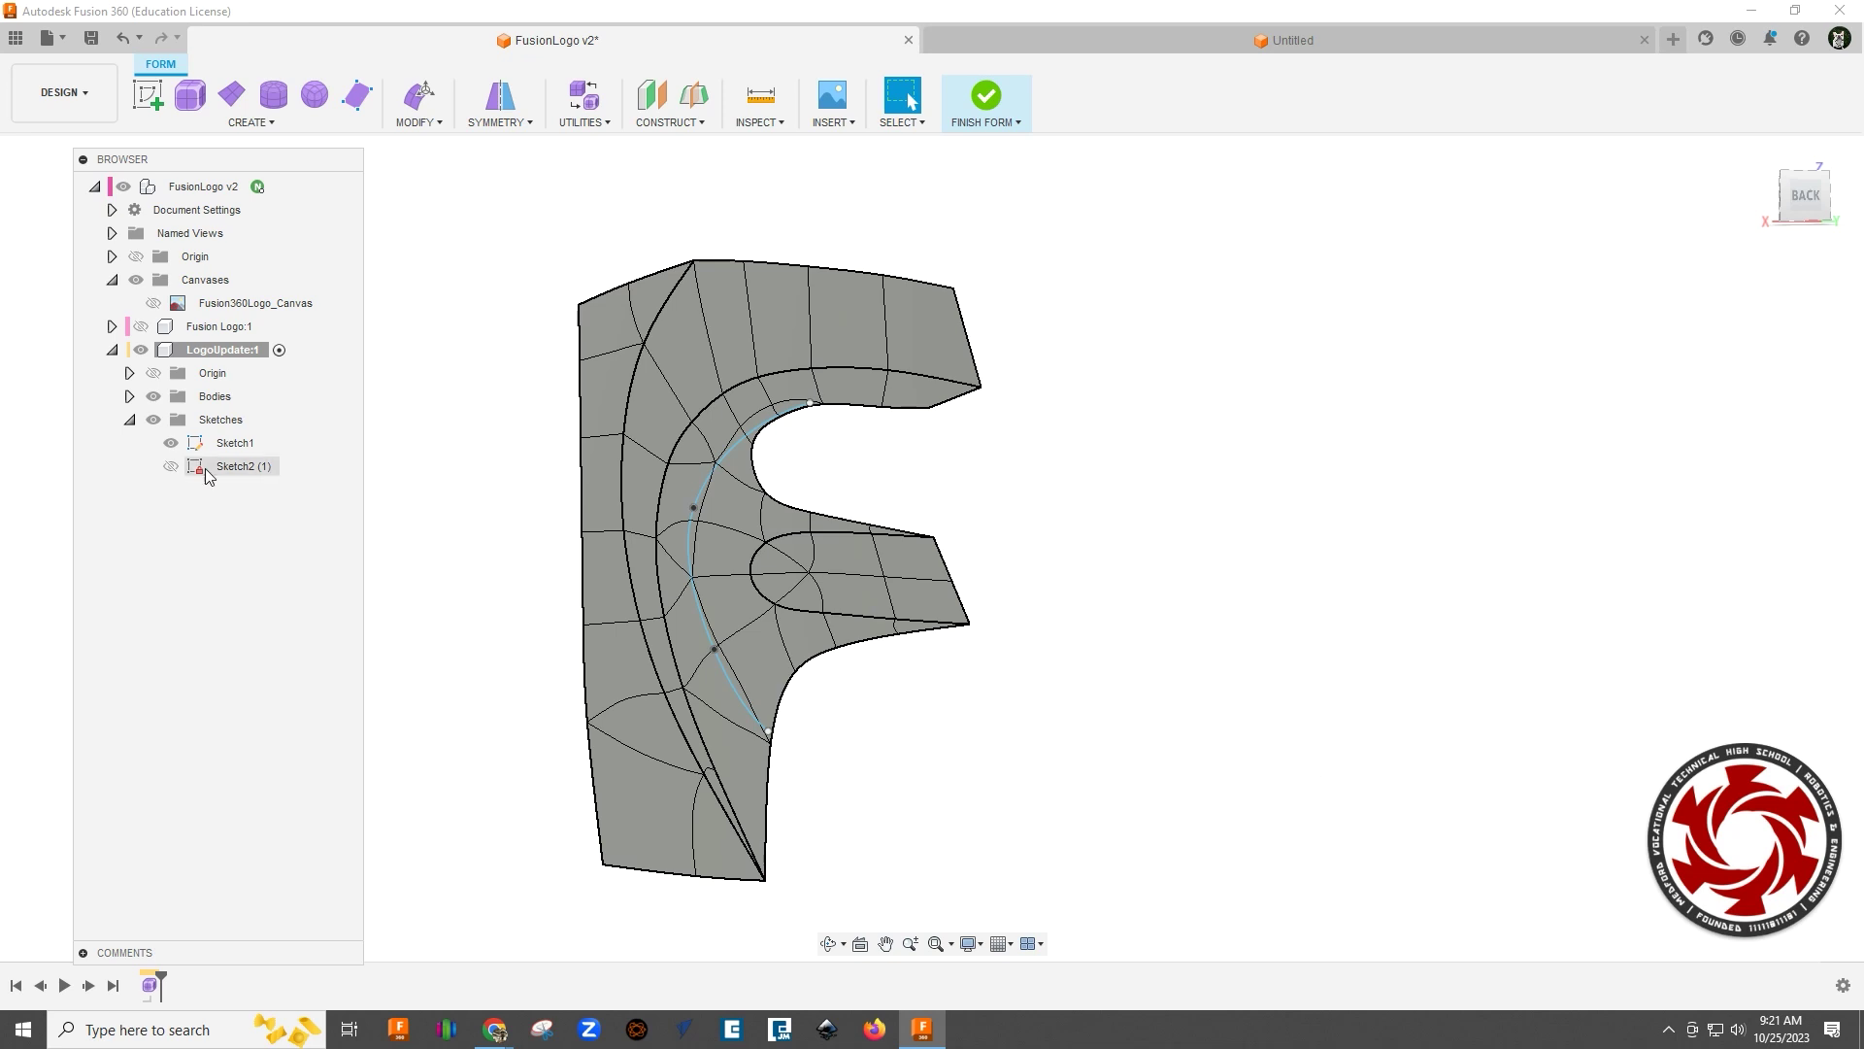
pyautogui.click(172, 444)
# Step: Use Edit Form to move all flat faces of the curved upper arm and the middle arm outward, perpendicular to the logo plane
pyautogui.moveTo(1204, 680)
pyautogui.keyDown('shift'); pyautogui.mouseDown(button='middle')
pyautogui.moveTo(1144, 632)
pyautogui.moveTo(1190, 649)
pyautogui.moveTo(1182, 691)
pyautogui.moveTo(1177, 637)
pyautogui.moveTo(1177, 683)
pyautogui.moveTo(1226, 666)
pyautogui.moveTo(1209, 665)
pyautogui.mouseUp(button='middle'); pyautogui.keyUp('shift')
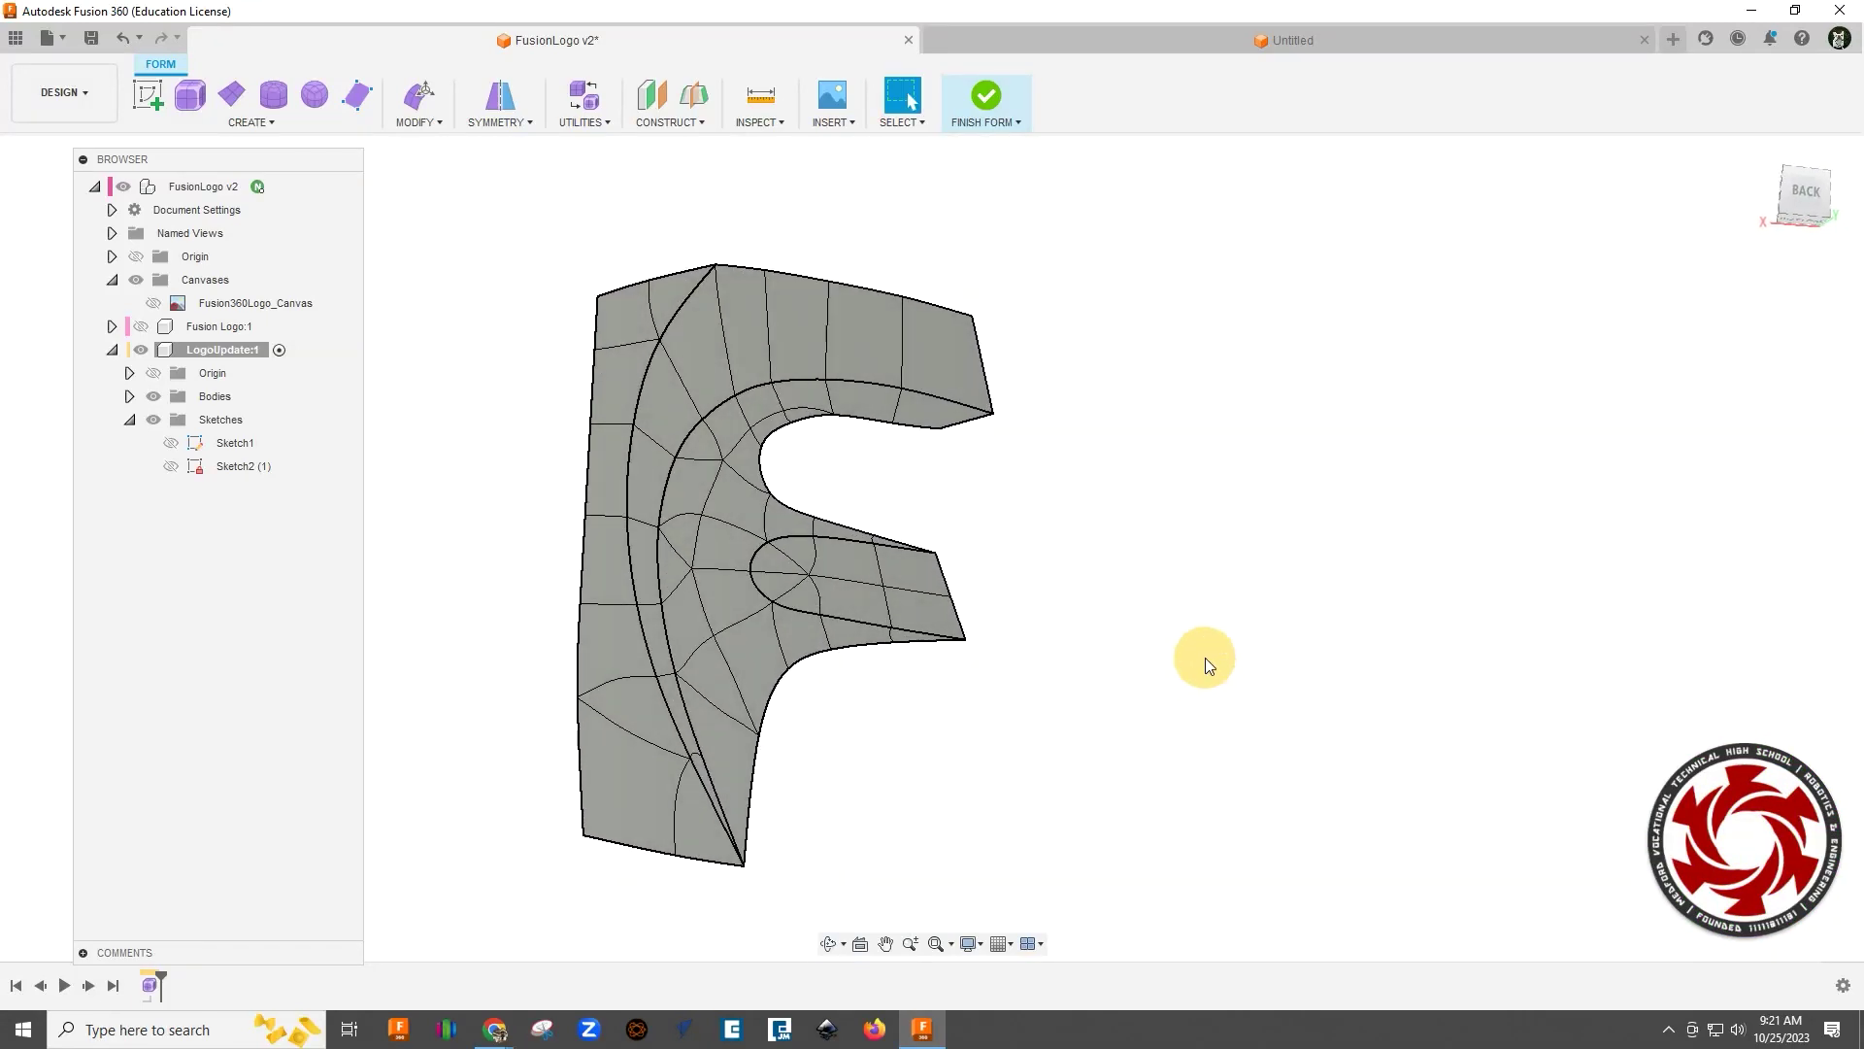
pyautogui.keyDown('shift'); pyautogui.moveTo(1334, 746); pyautogui.dragTo(1311, 715, button='middle'); pyautogui.keyUp('shift')
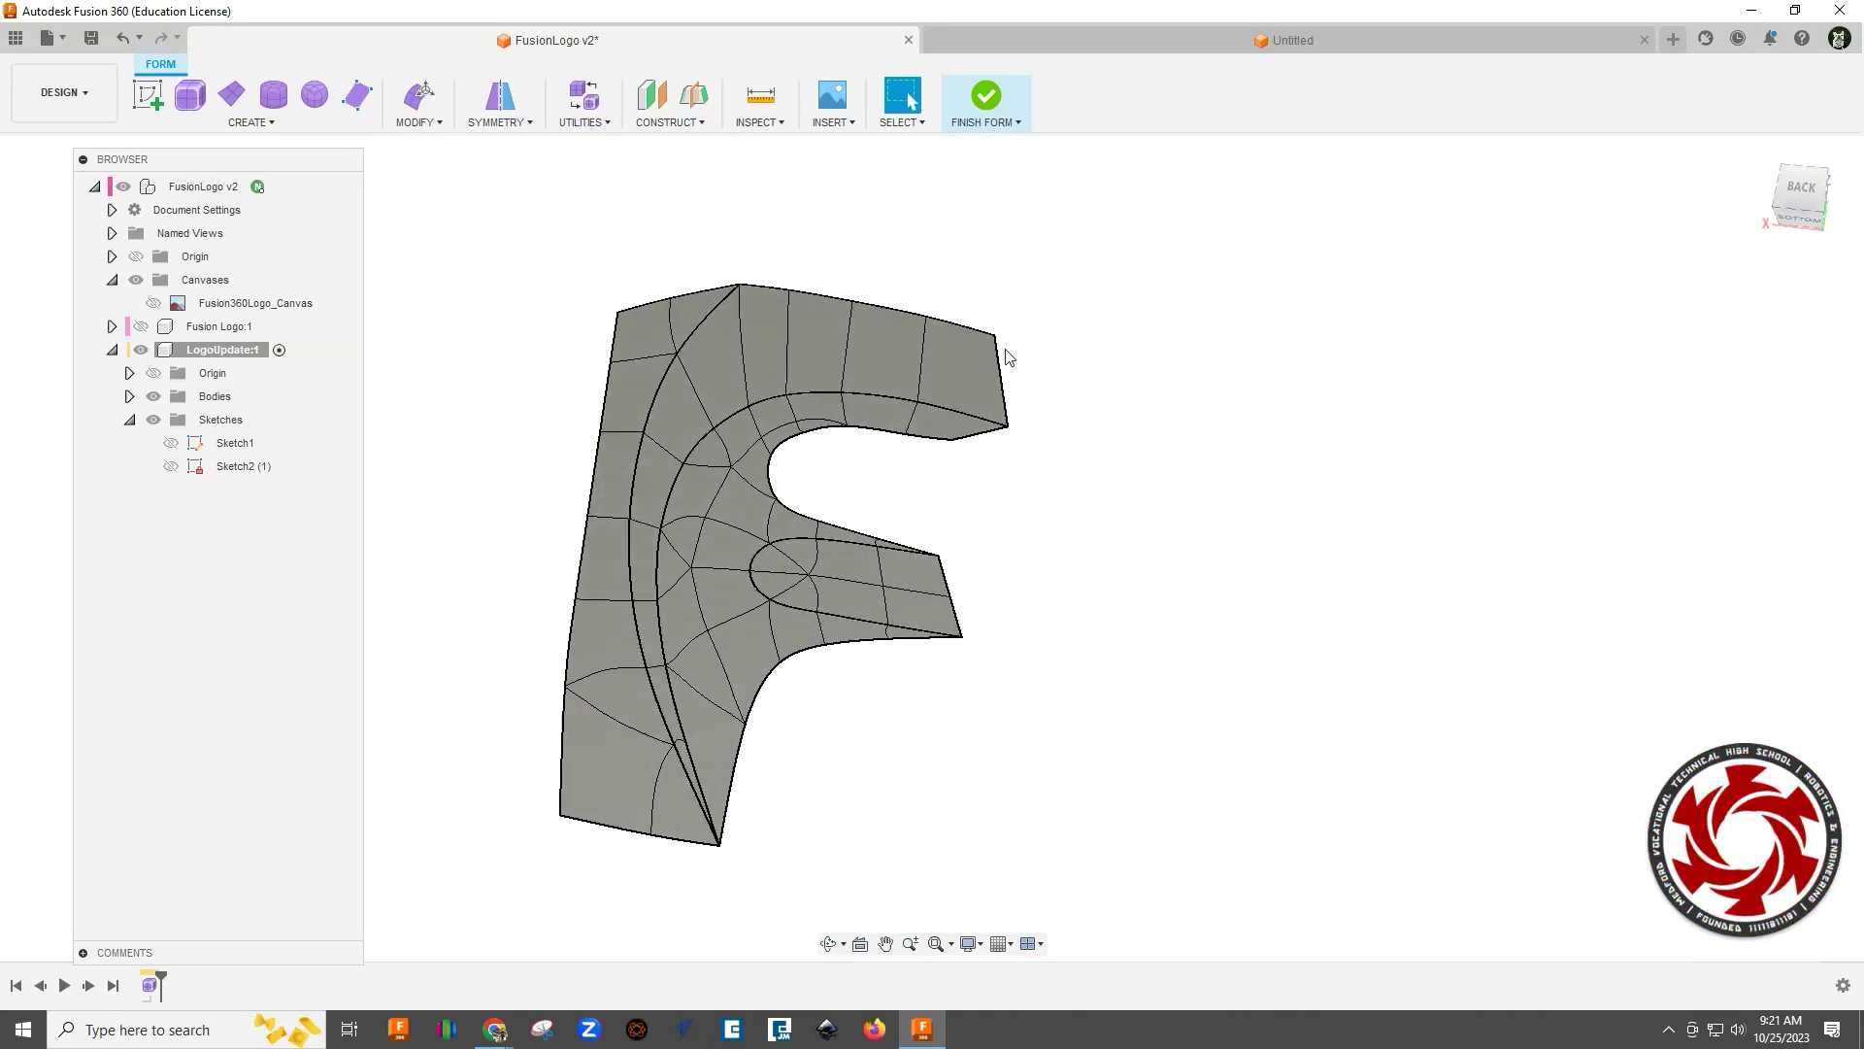
pyautogui.click(959, 376)
pyautogui.doubleClick(909, 365)
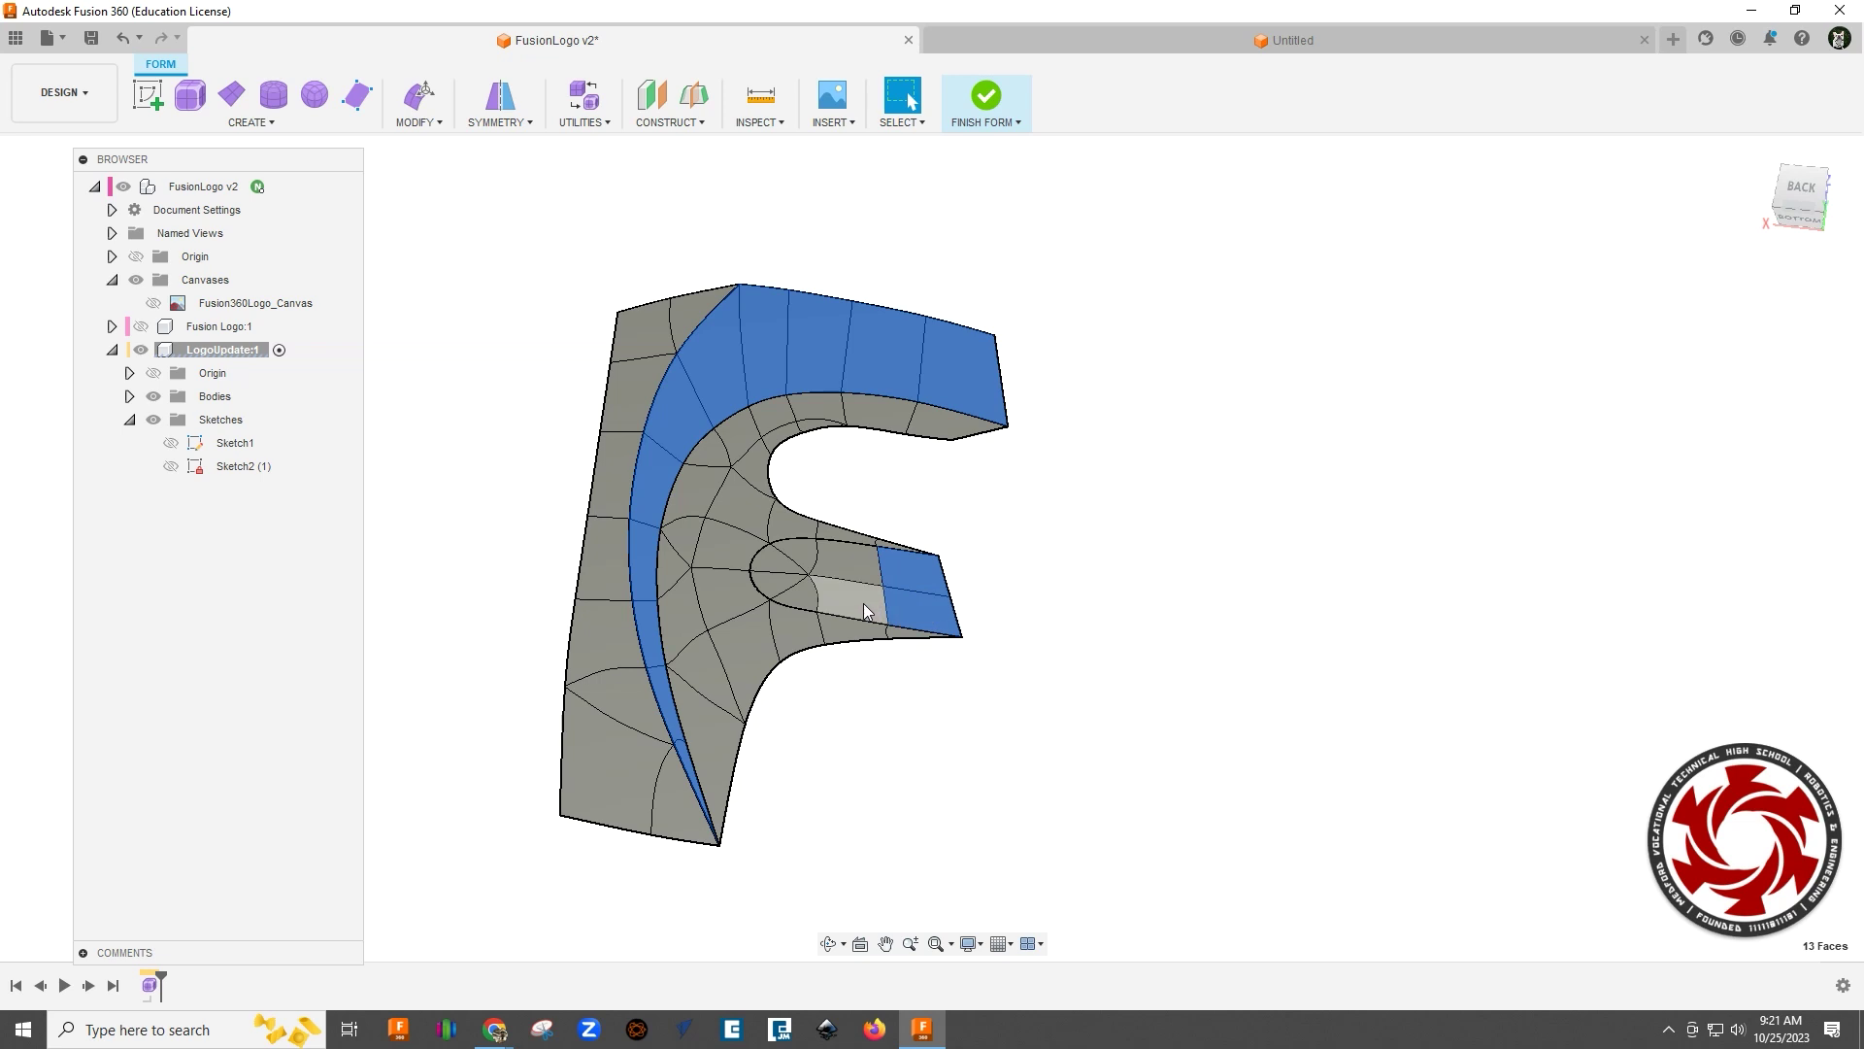
pyautogui.keyDown('shift'); pyautogui.doubleClick(858, 565); pyautogui.keyUp('shift')
pyautogui.keyDown('shift'); pyautogui.click(850, 567); pyautogui.keyUp('shift')
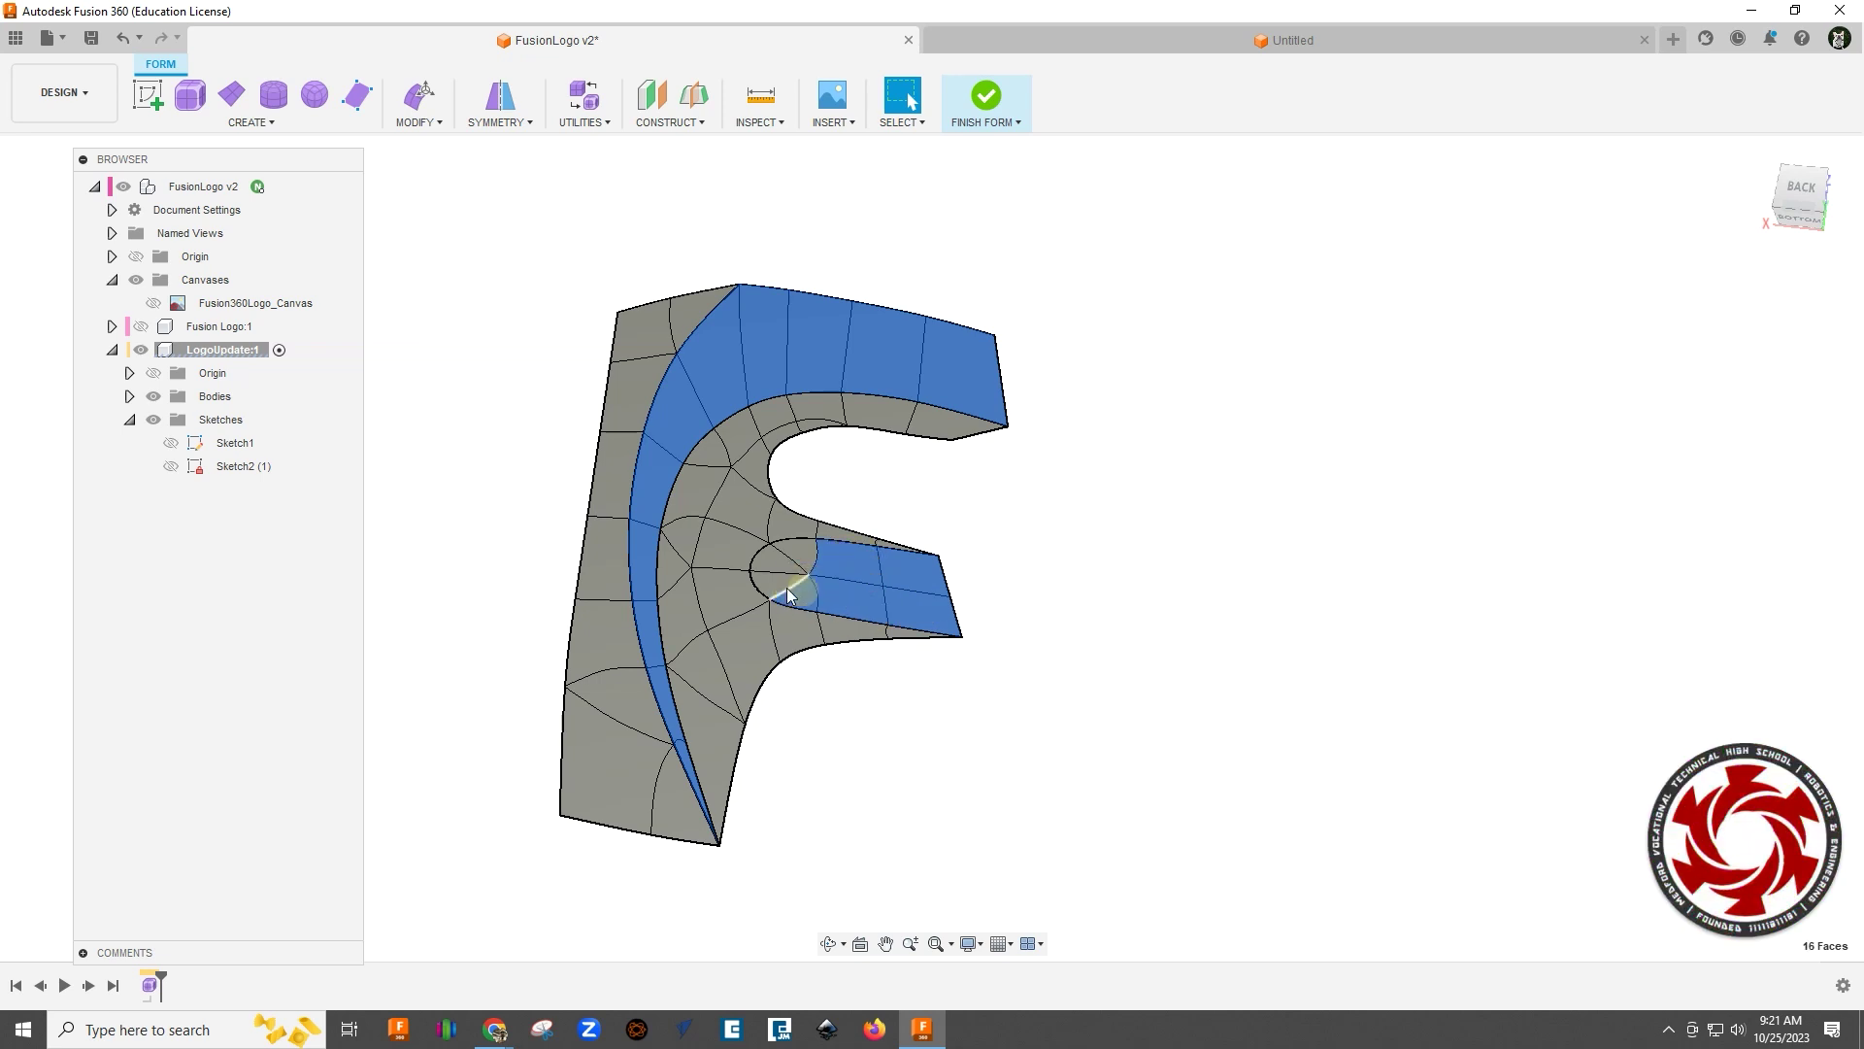
pyautogui.keyDown('shift'); pyautogui.click(775, 566); pyautogui.keyUp('shift')
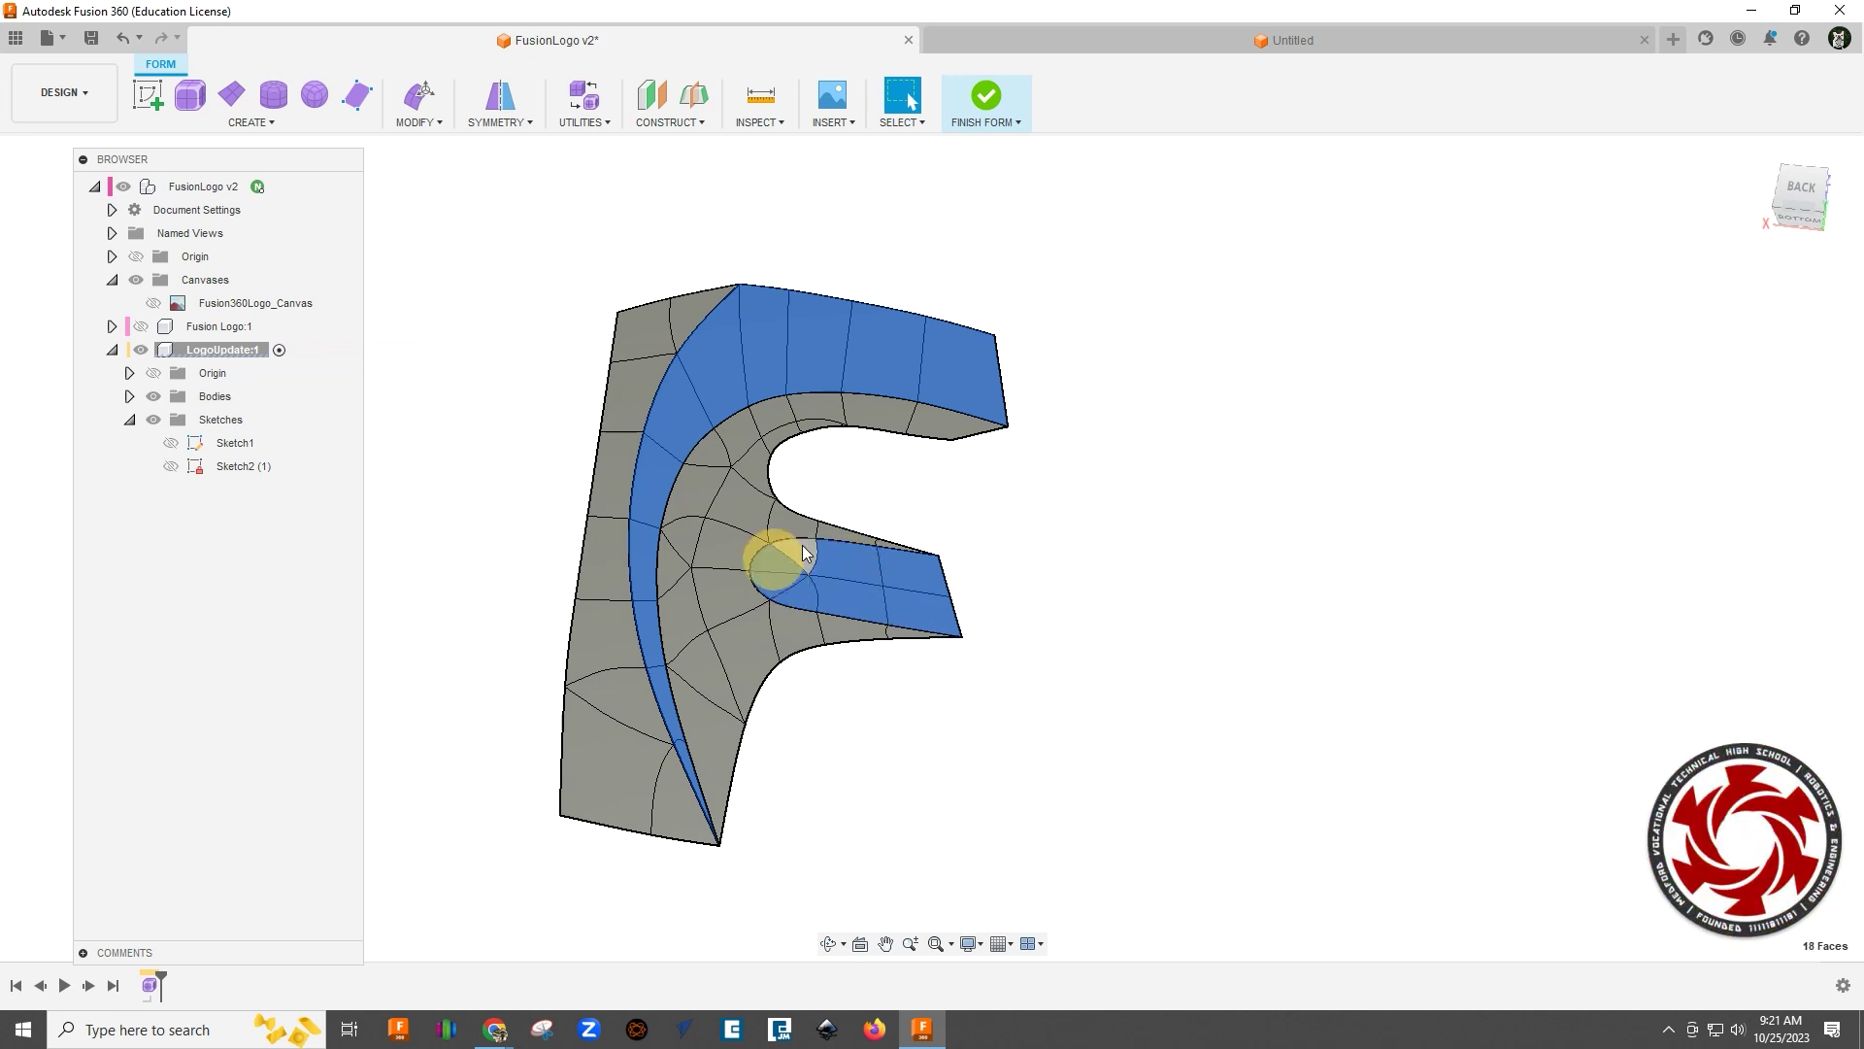
pyautogui.keyDown('shift'); pyautogui.moveTo(1216, 673); pyautogui.dragTo(1196, 629, button='middle'); pyautogui.keyUp('shift')
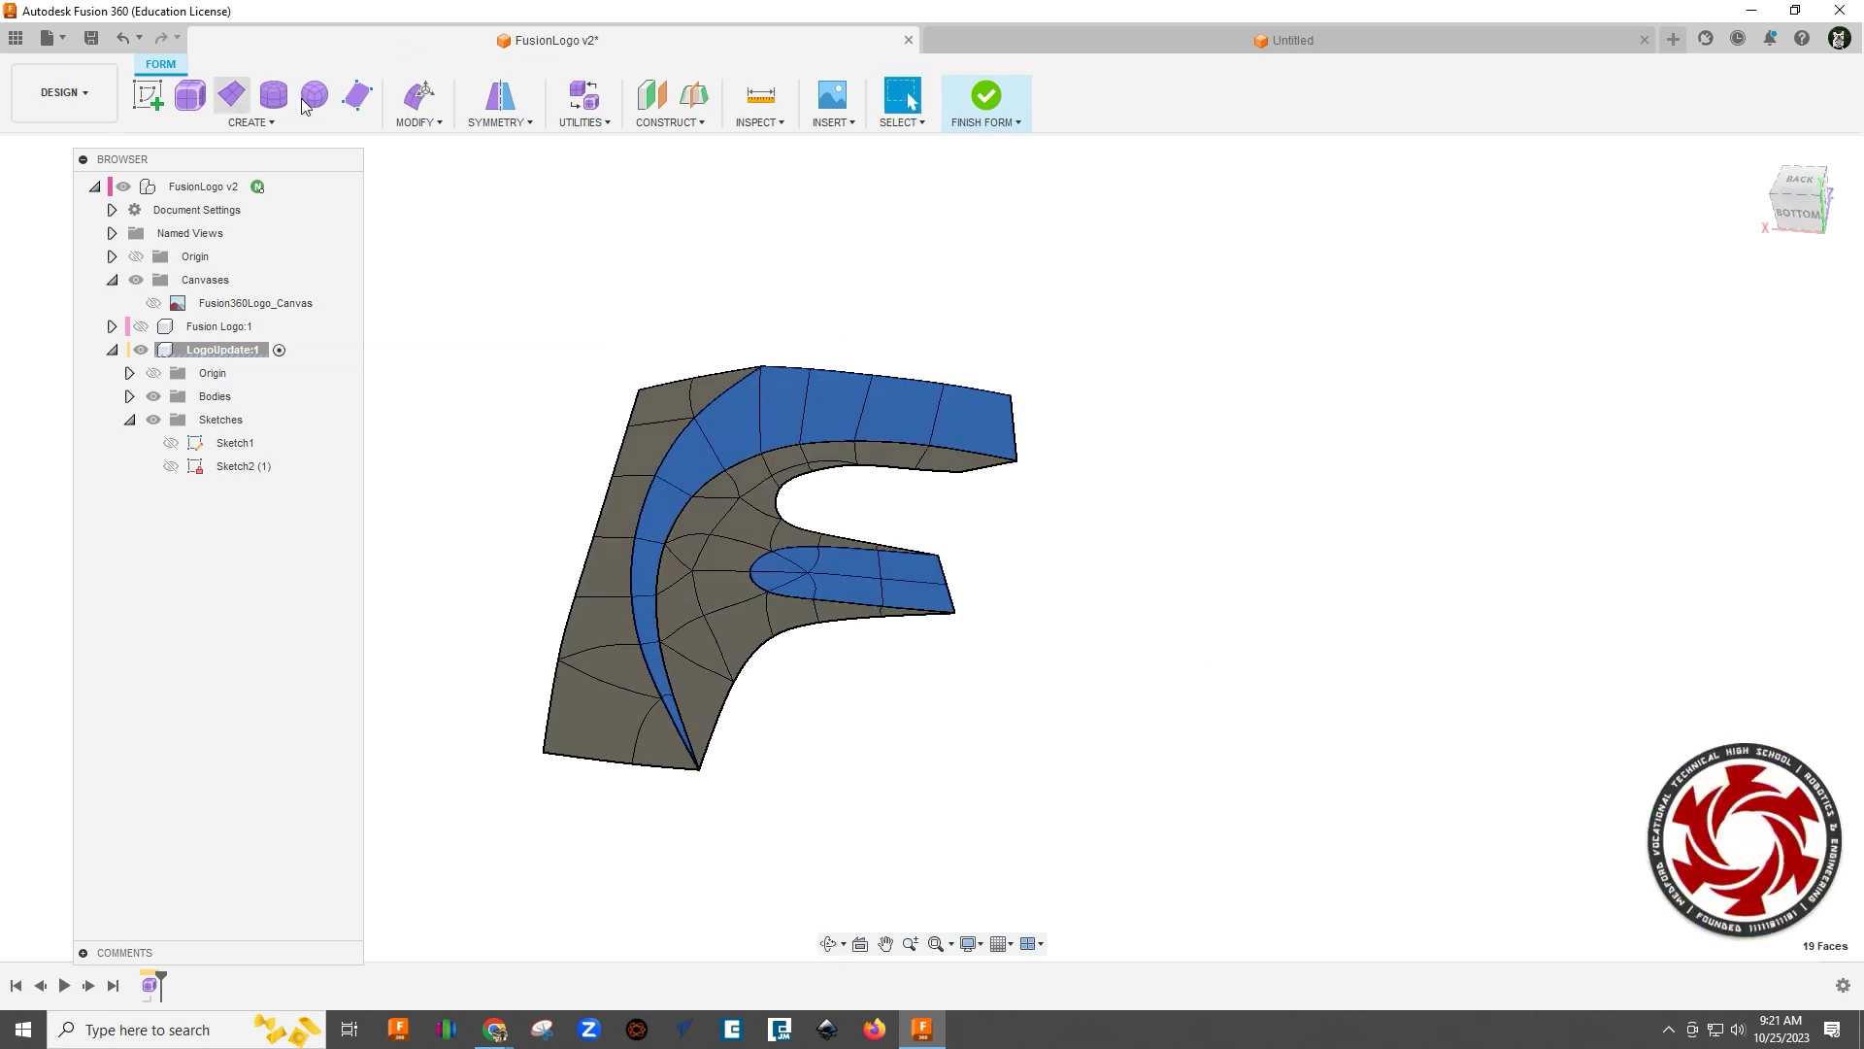
pyautogui.click(419, 94)
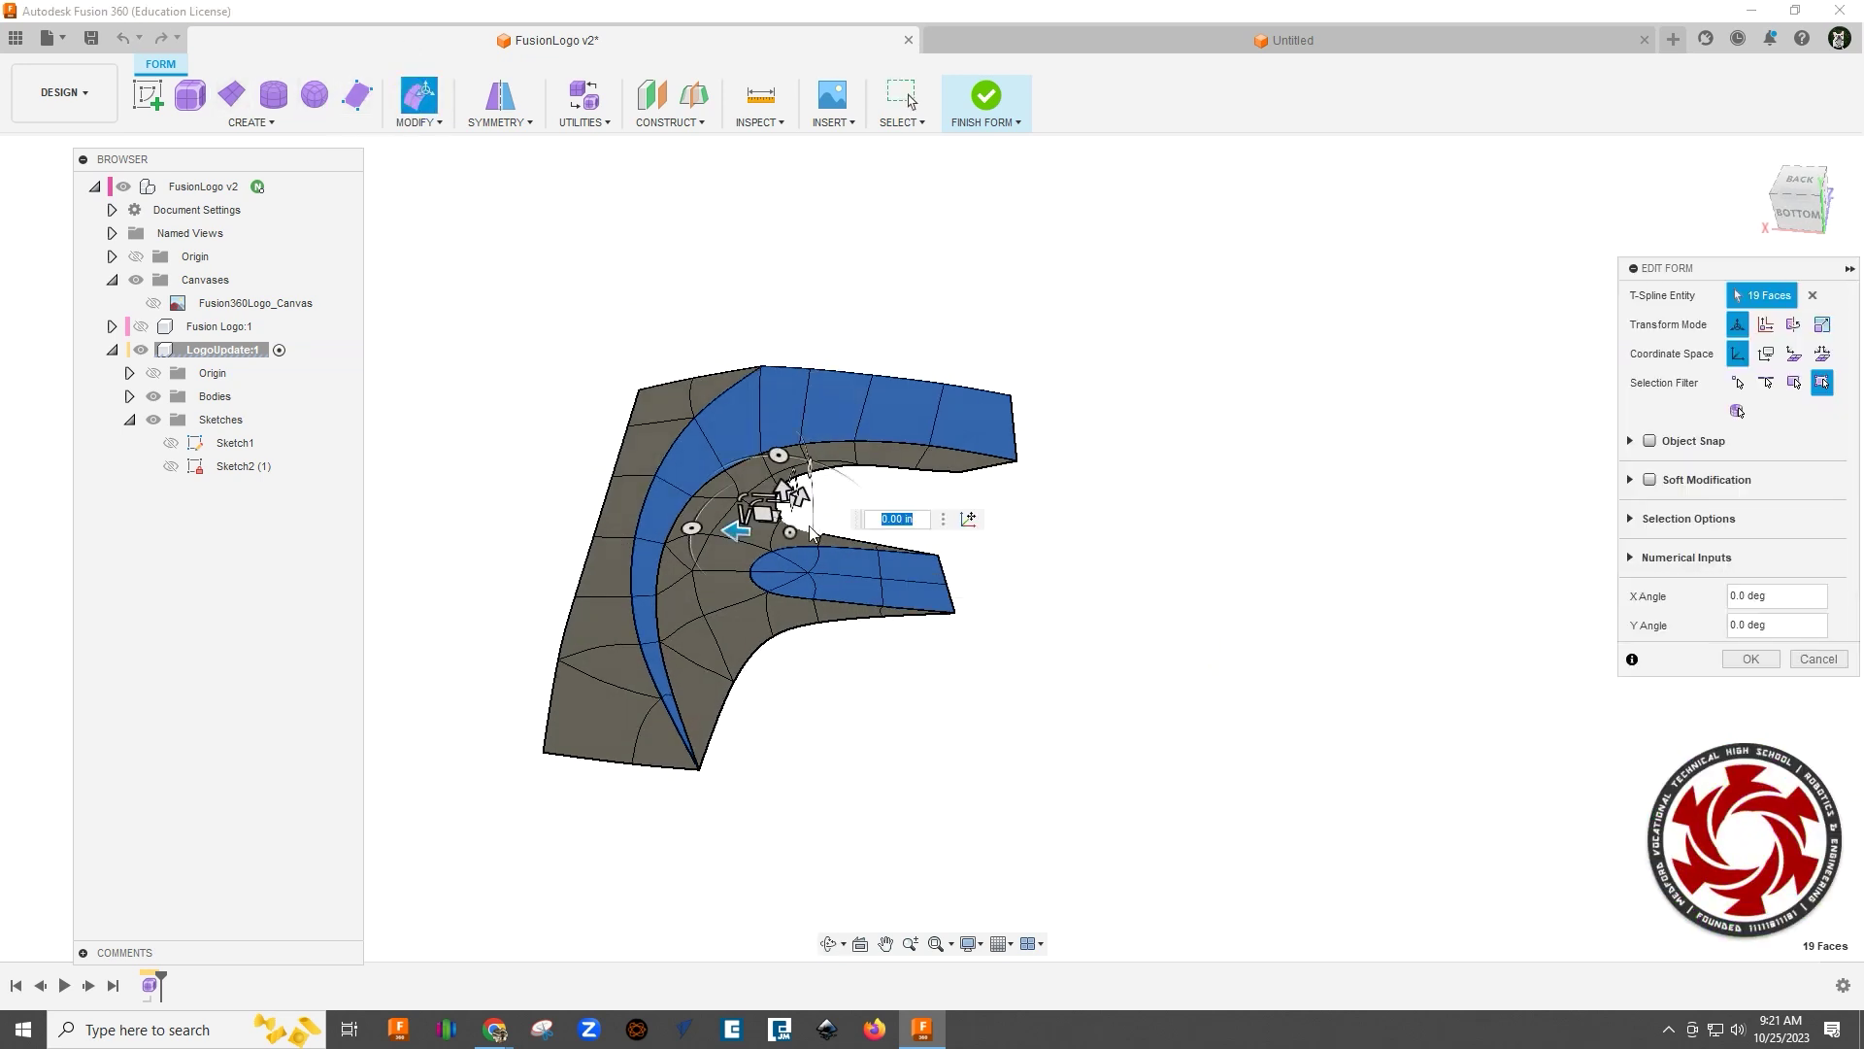
pyautogui.keyDown('shift'); pyautogui.moveTo(813, 536); pyautogui.dragTo(808, 515, button='middle'); pyautogui.keyUp('shift')
pyautogui.moveTo(784, 491); pyautogui.dragTo(777, 462)
pyautogui.keyDown('shift'); pyautogui.moveTo(776, 462); pyautogui.dragTo(950, 614, button='middle'); pyautogui.keyUp('shift')
pyautogui.keyDown('shift'); pyautogui.moveTo(1118, 592); pyautogui.dragTo(1119, 606, button='middle'); pyautogui.keyUp('shift')
pyautogui.keyDown('shift'); pyautogui.moveTo(1008, 563); pyautogui.dragTo(1258, 602, button='middle'); pyautogui.keyUp('shift')
pyautogui.click(1748, 661)
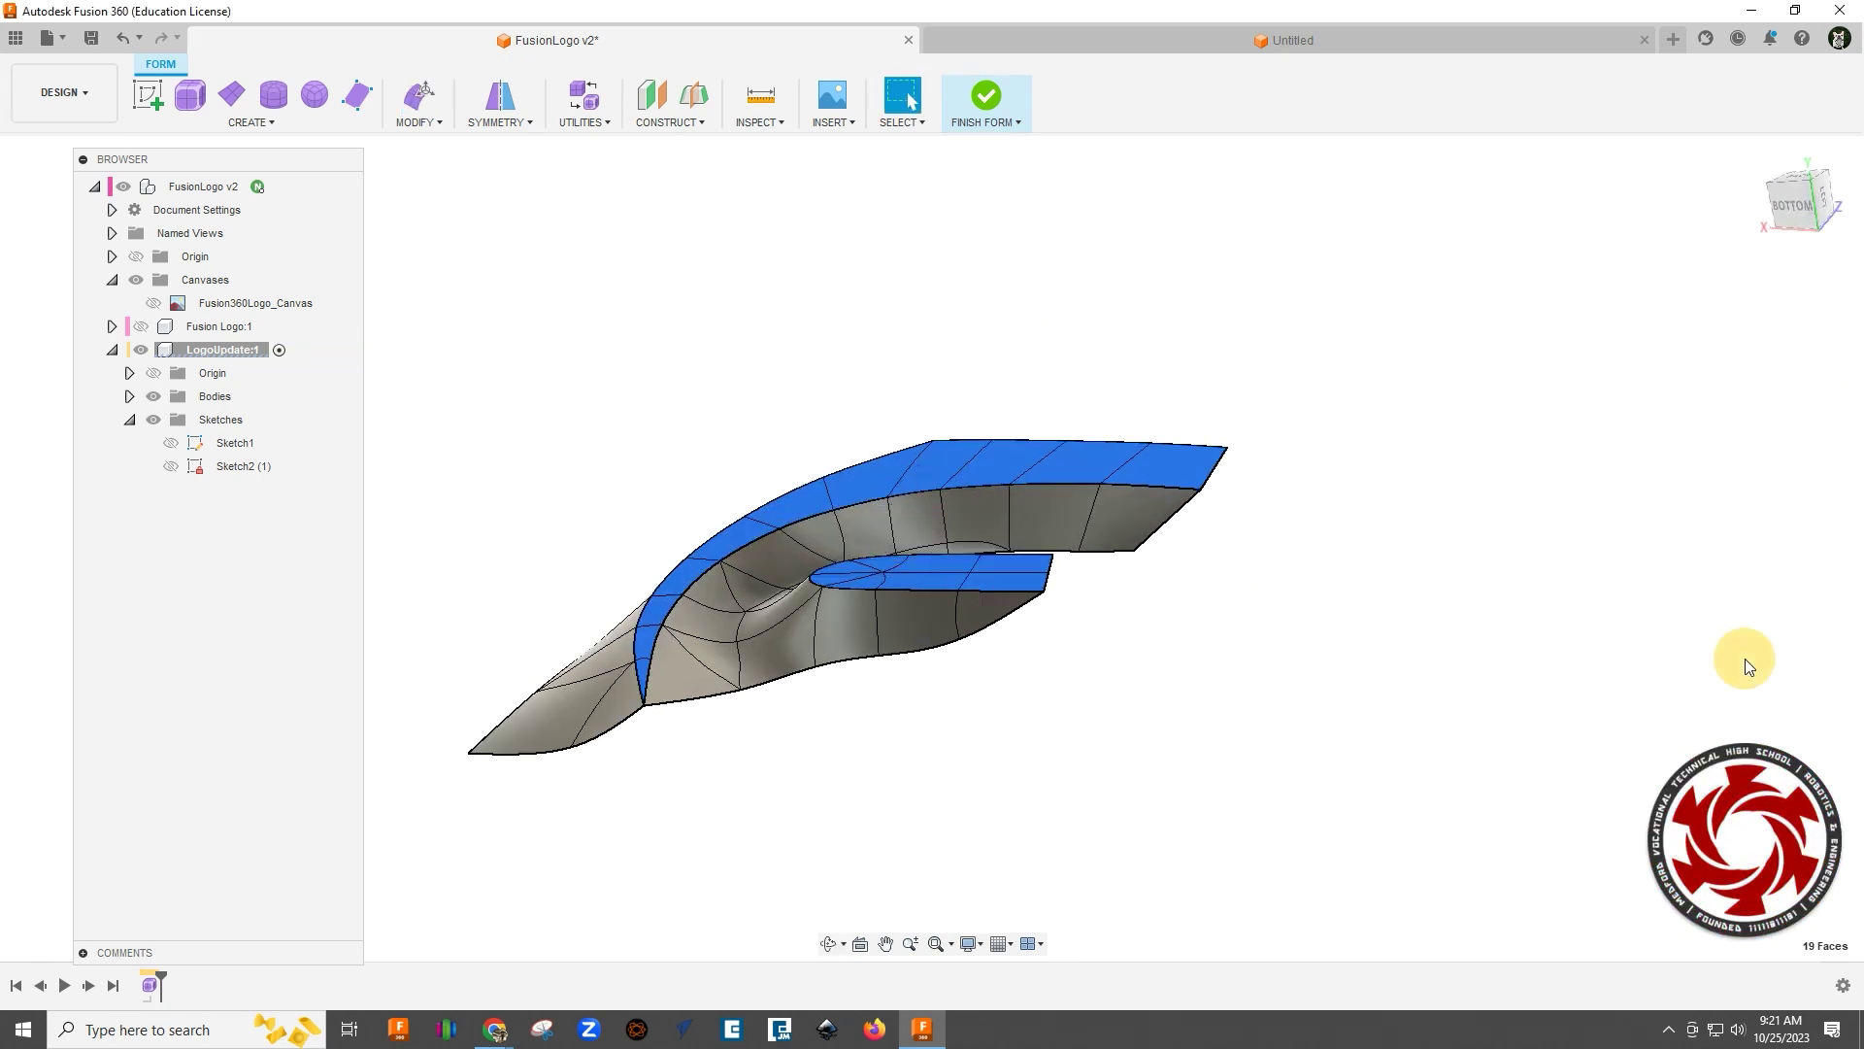
pyautogui.keyDown('shift'); pyautogui.moveTo(1328, 551); pyautogui.dragTo(1340, 628, button='middle'); pyautogui.keyUp('shift')
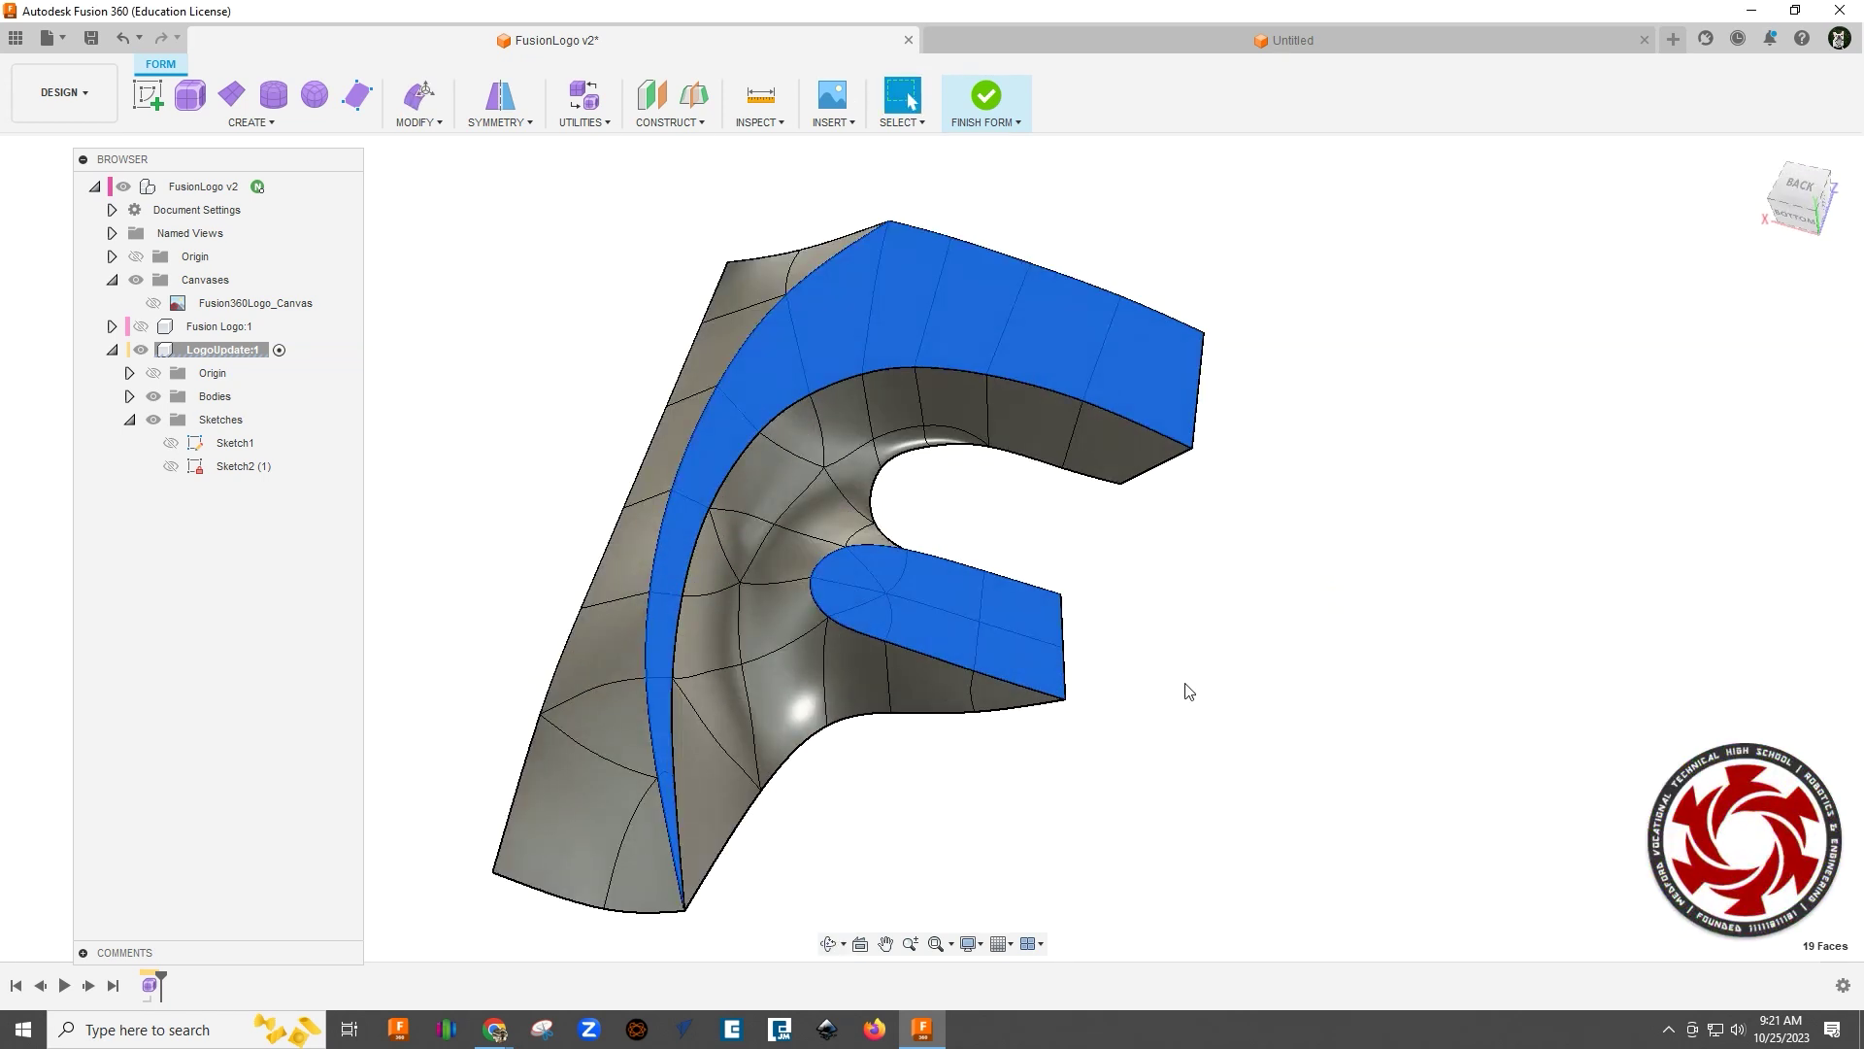
pyautogui.click(1206, 200)
# Step: Finish the form to convert the T-spline F into a surface body
pyautogui.keyDown('shift'); pyautogui.moveTo(1485, 461); pyautogui.dragTo(1394, 462, button='middle'); pyautogui.keyUp('shift')
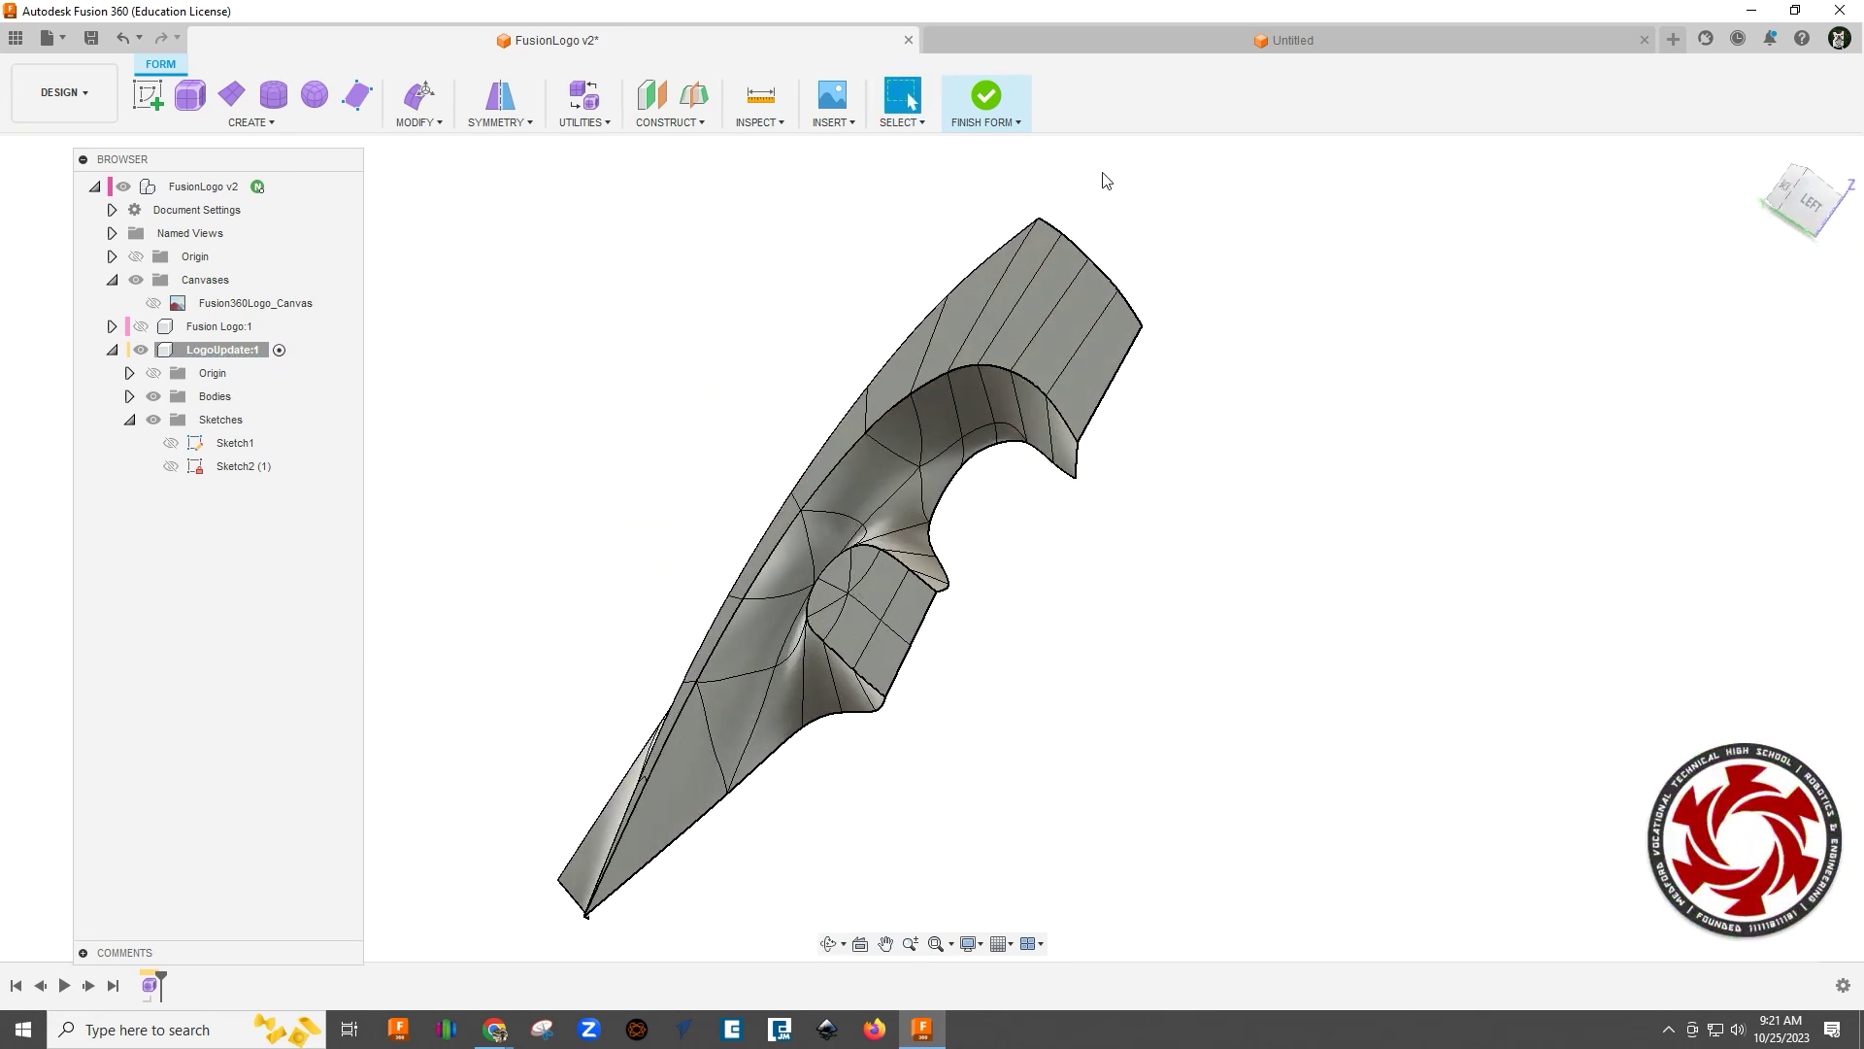
pyautogui.click(982, 97)
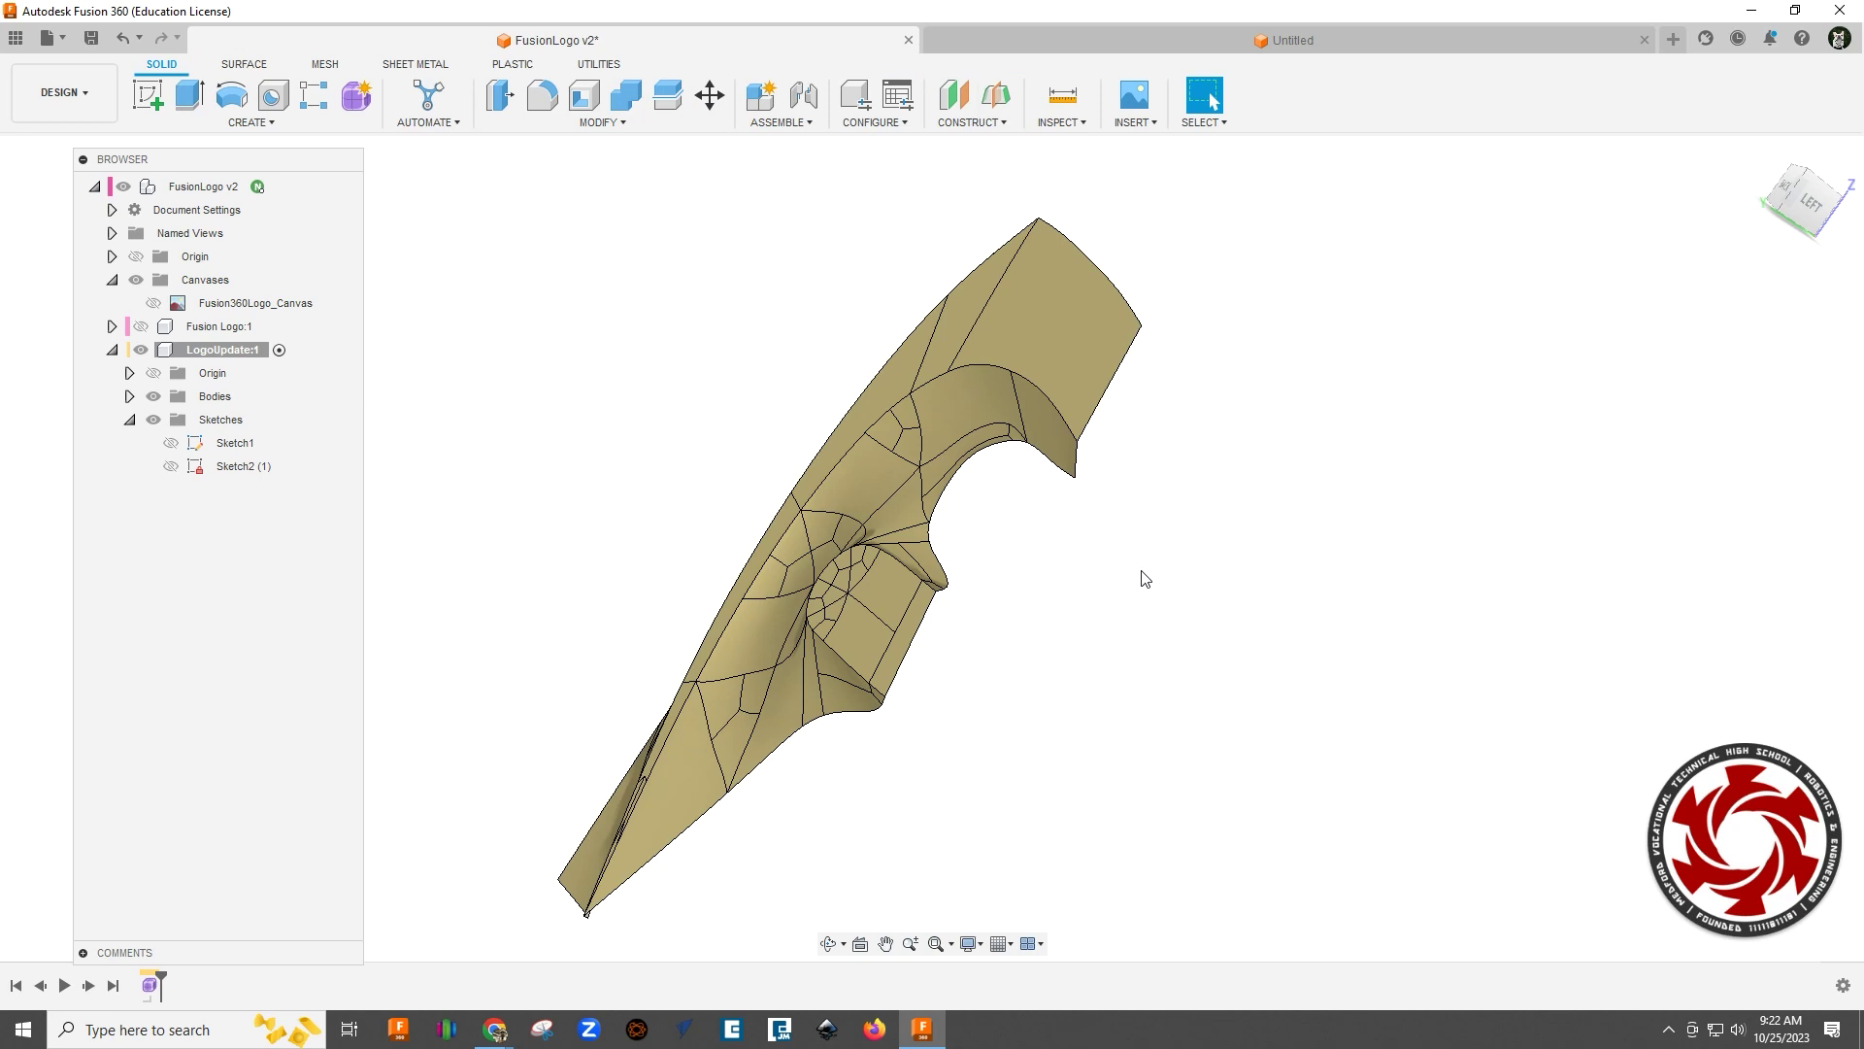
pyautogui.keyDown('shift'); pyautogui.moveTo(1201, 606); pyautogui.dragTo(1152, 583, button='middle'); pyautogui.keyUp('shift')
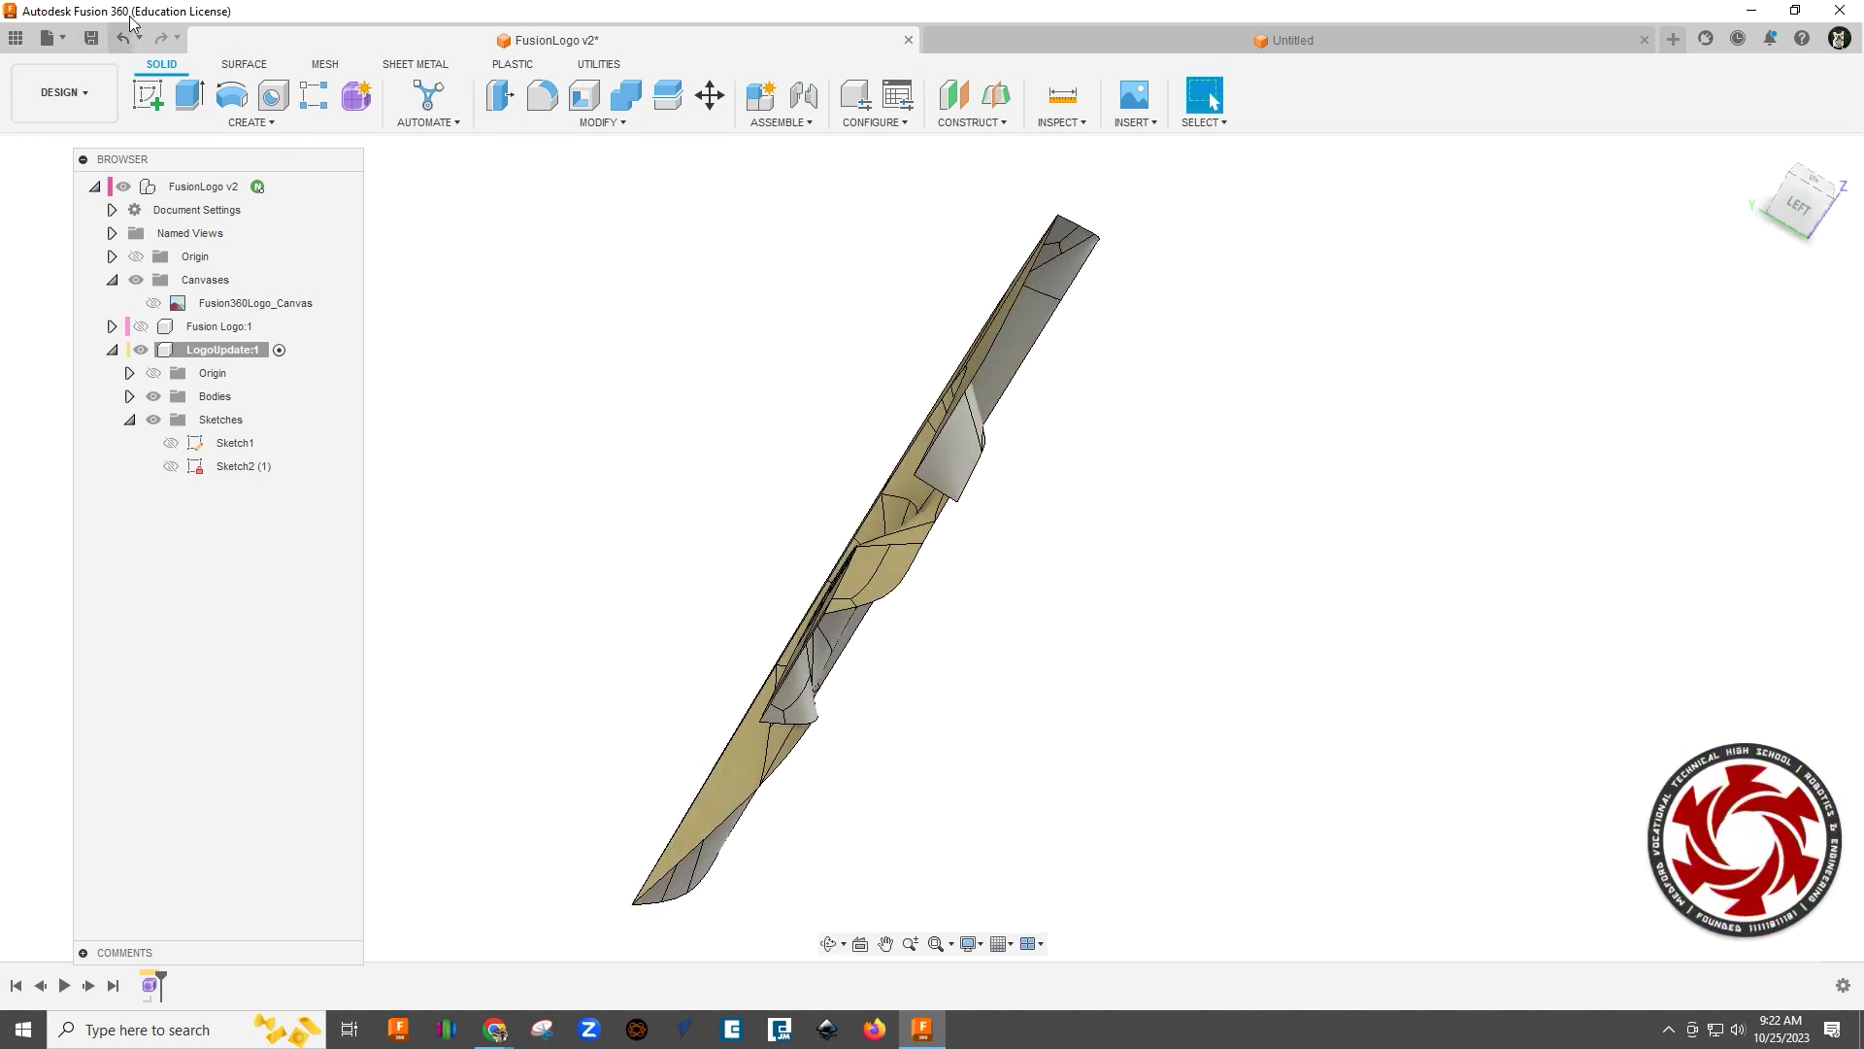
# Step: Create a new sketch on the front XZ origin plane, parallel to the logo
pyautogui.click(247, 65)
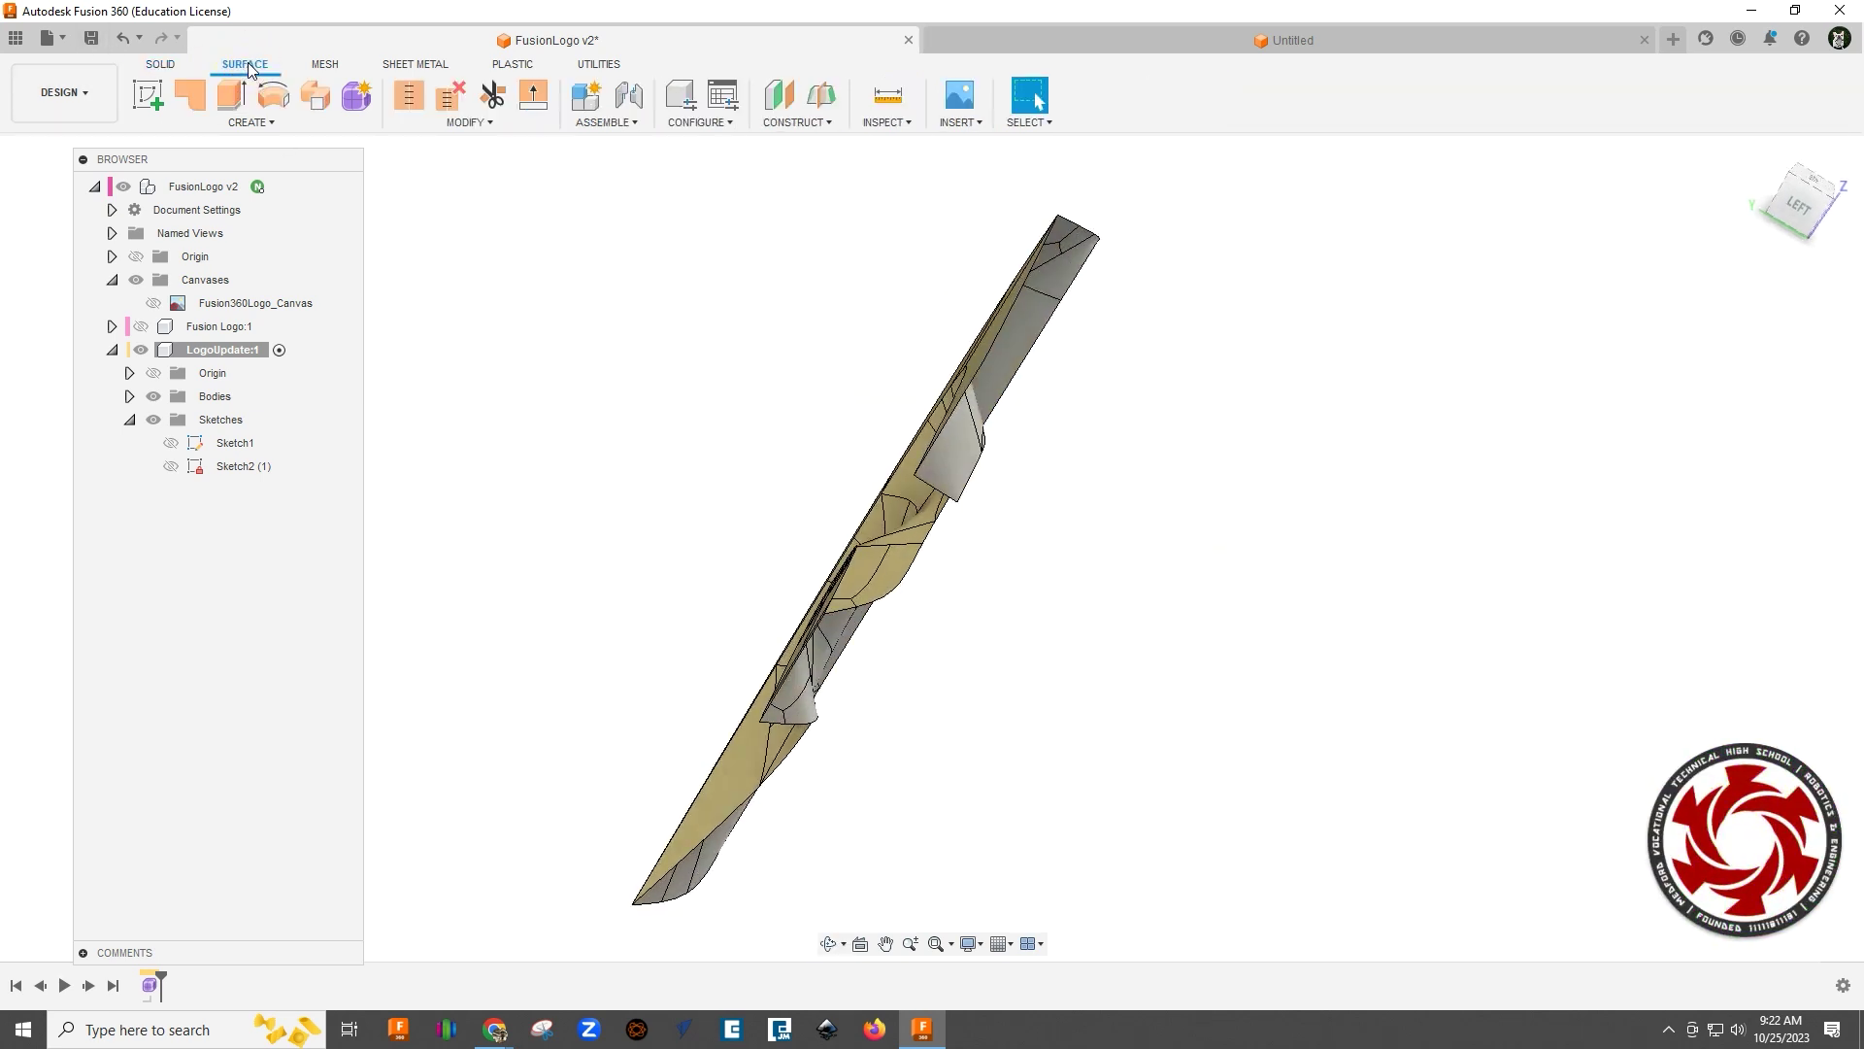
pyautogui.keyDown('shift'); pyautogui.moveTo(1136, 670); pyautogui.dragTo(1078, 633, button='middle'); pyautogui.keyUp('shift')
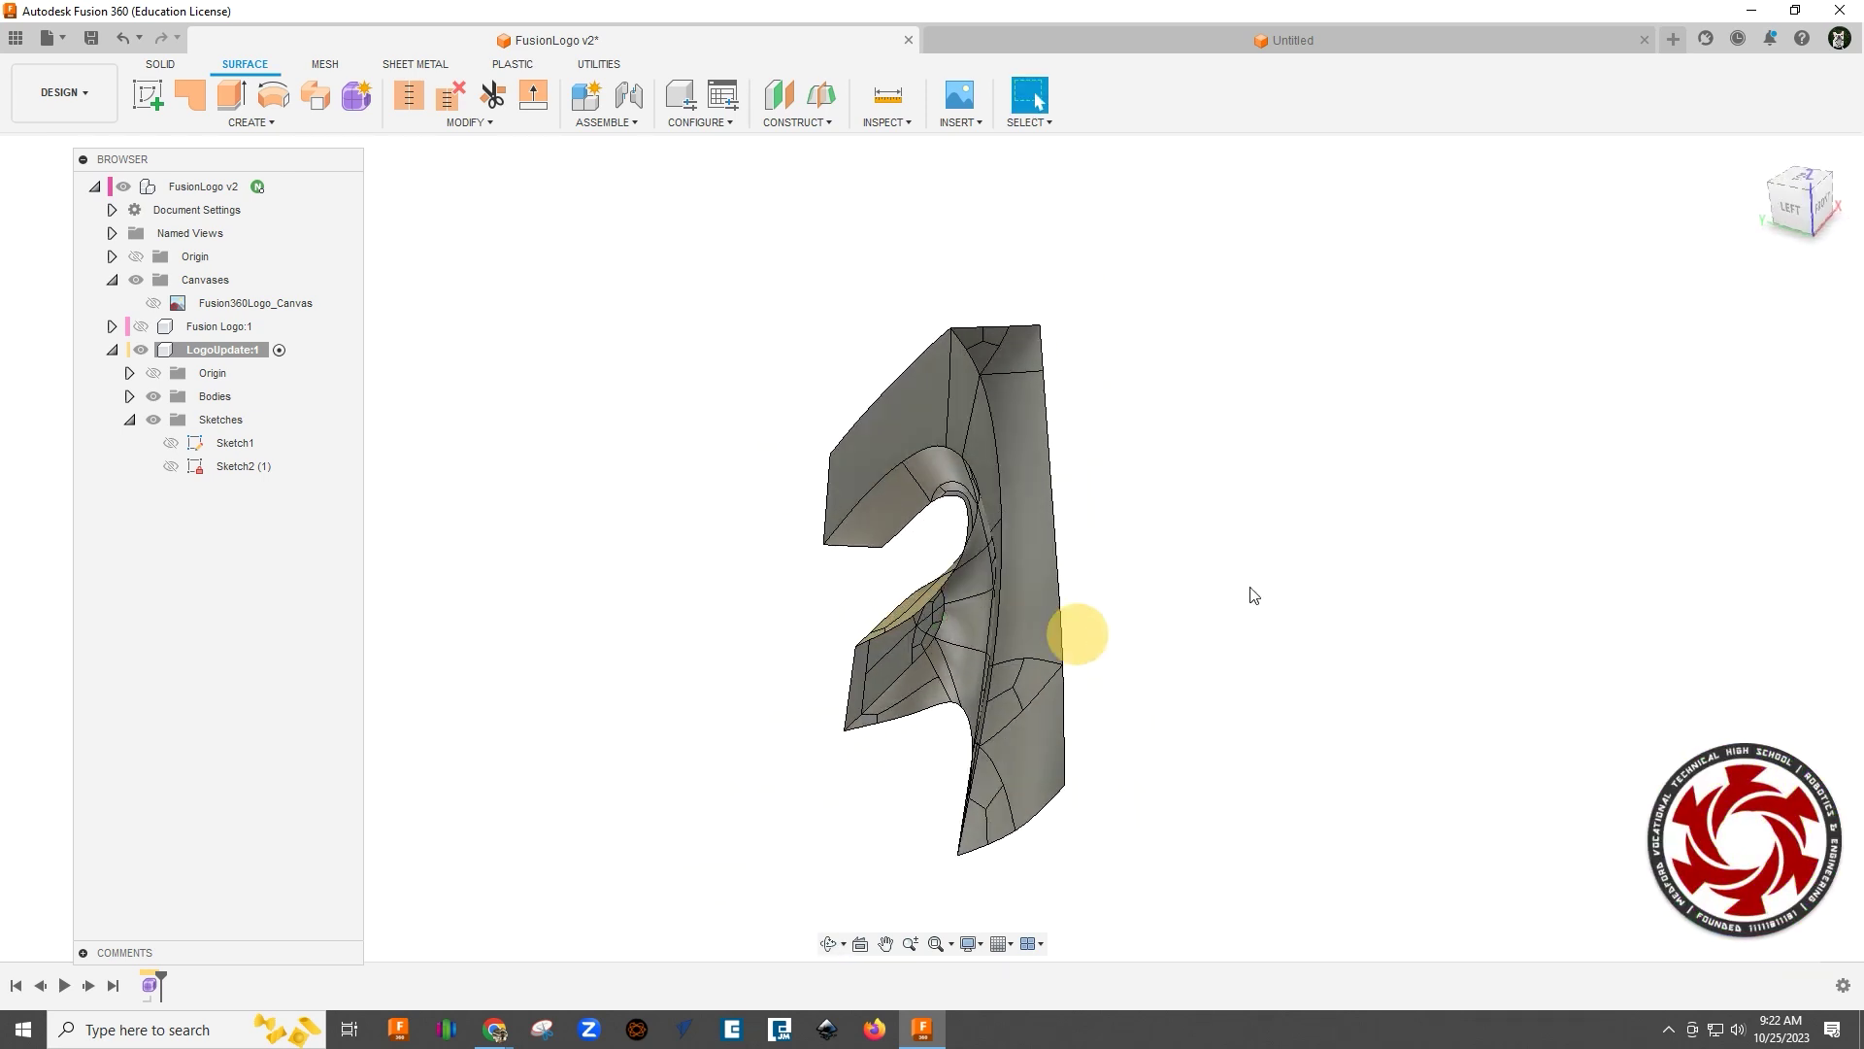
pyautogui.click(147, 94)
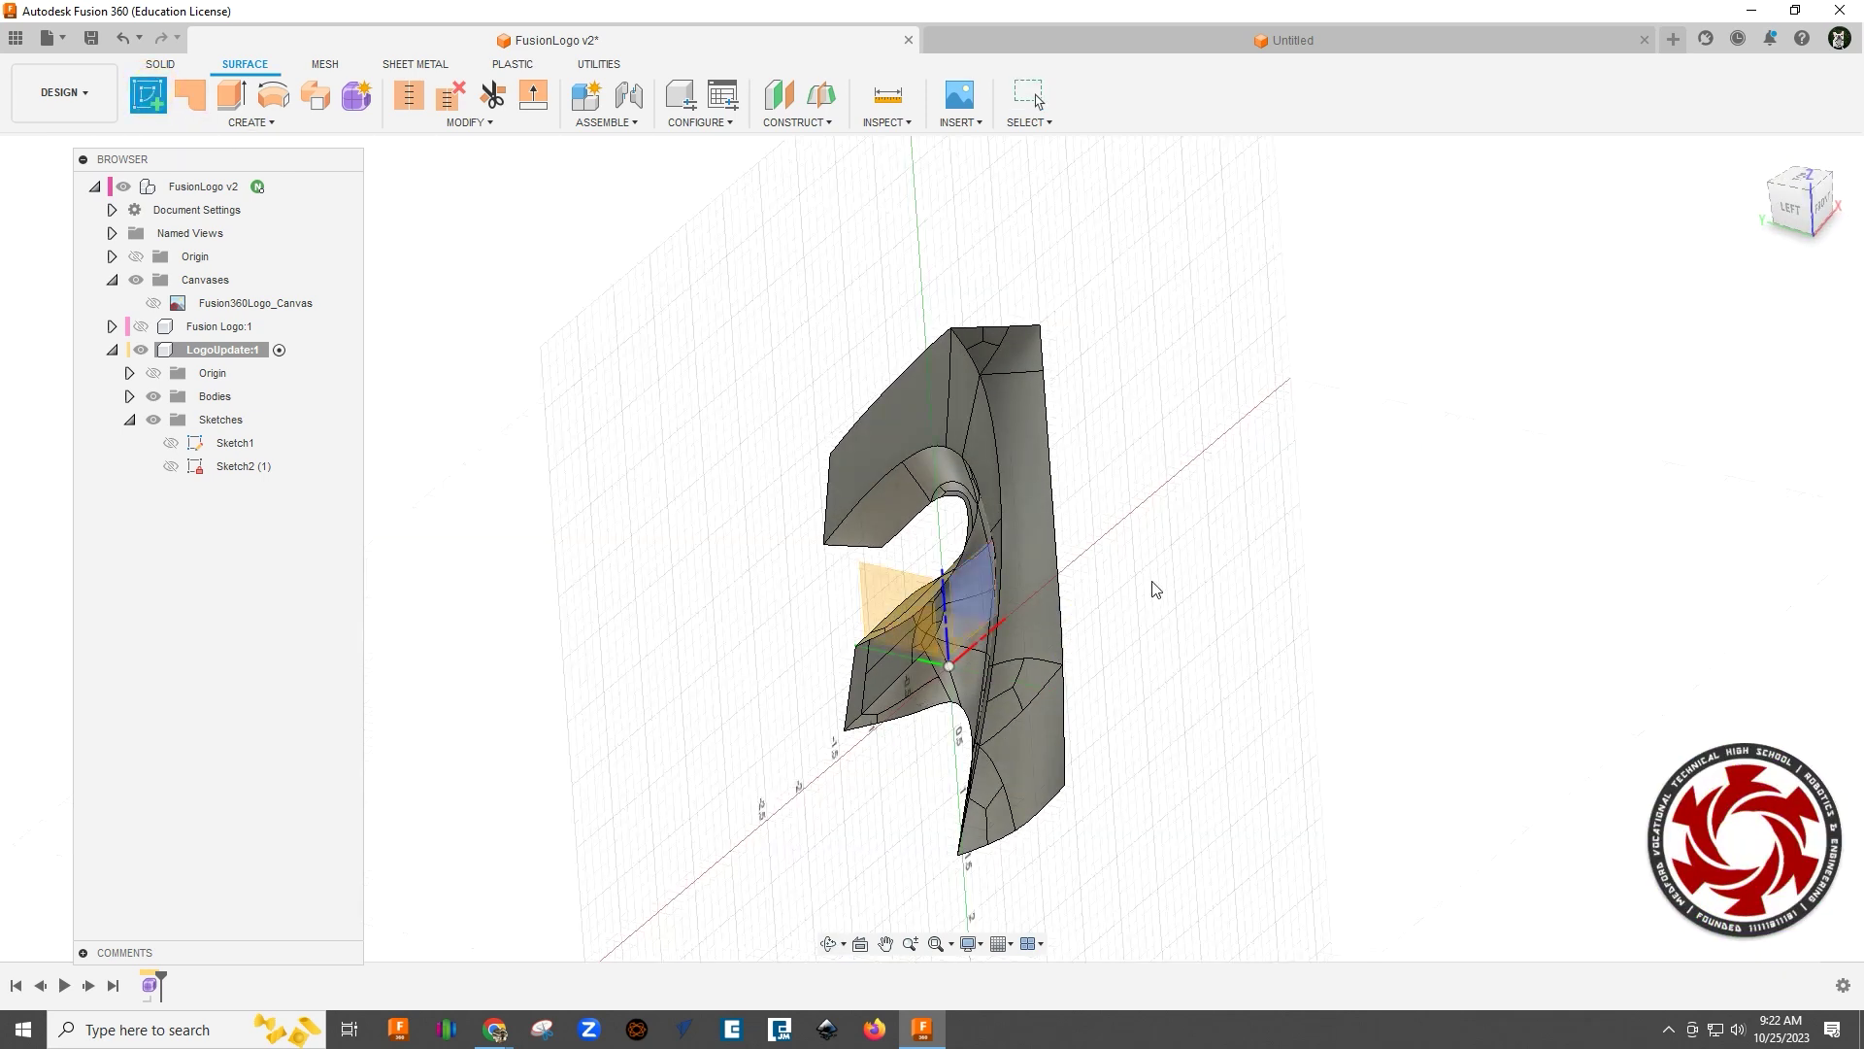
pyautogui.click(990, 596)
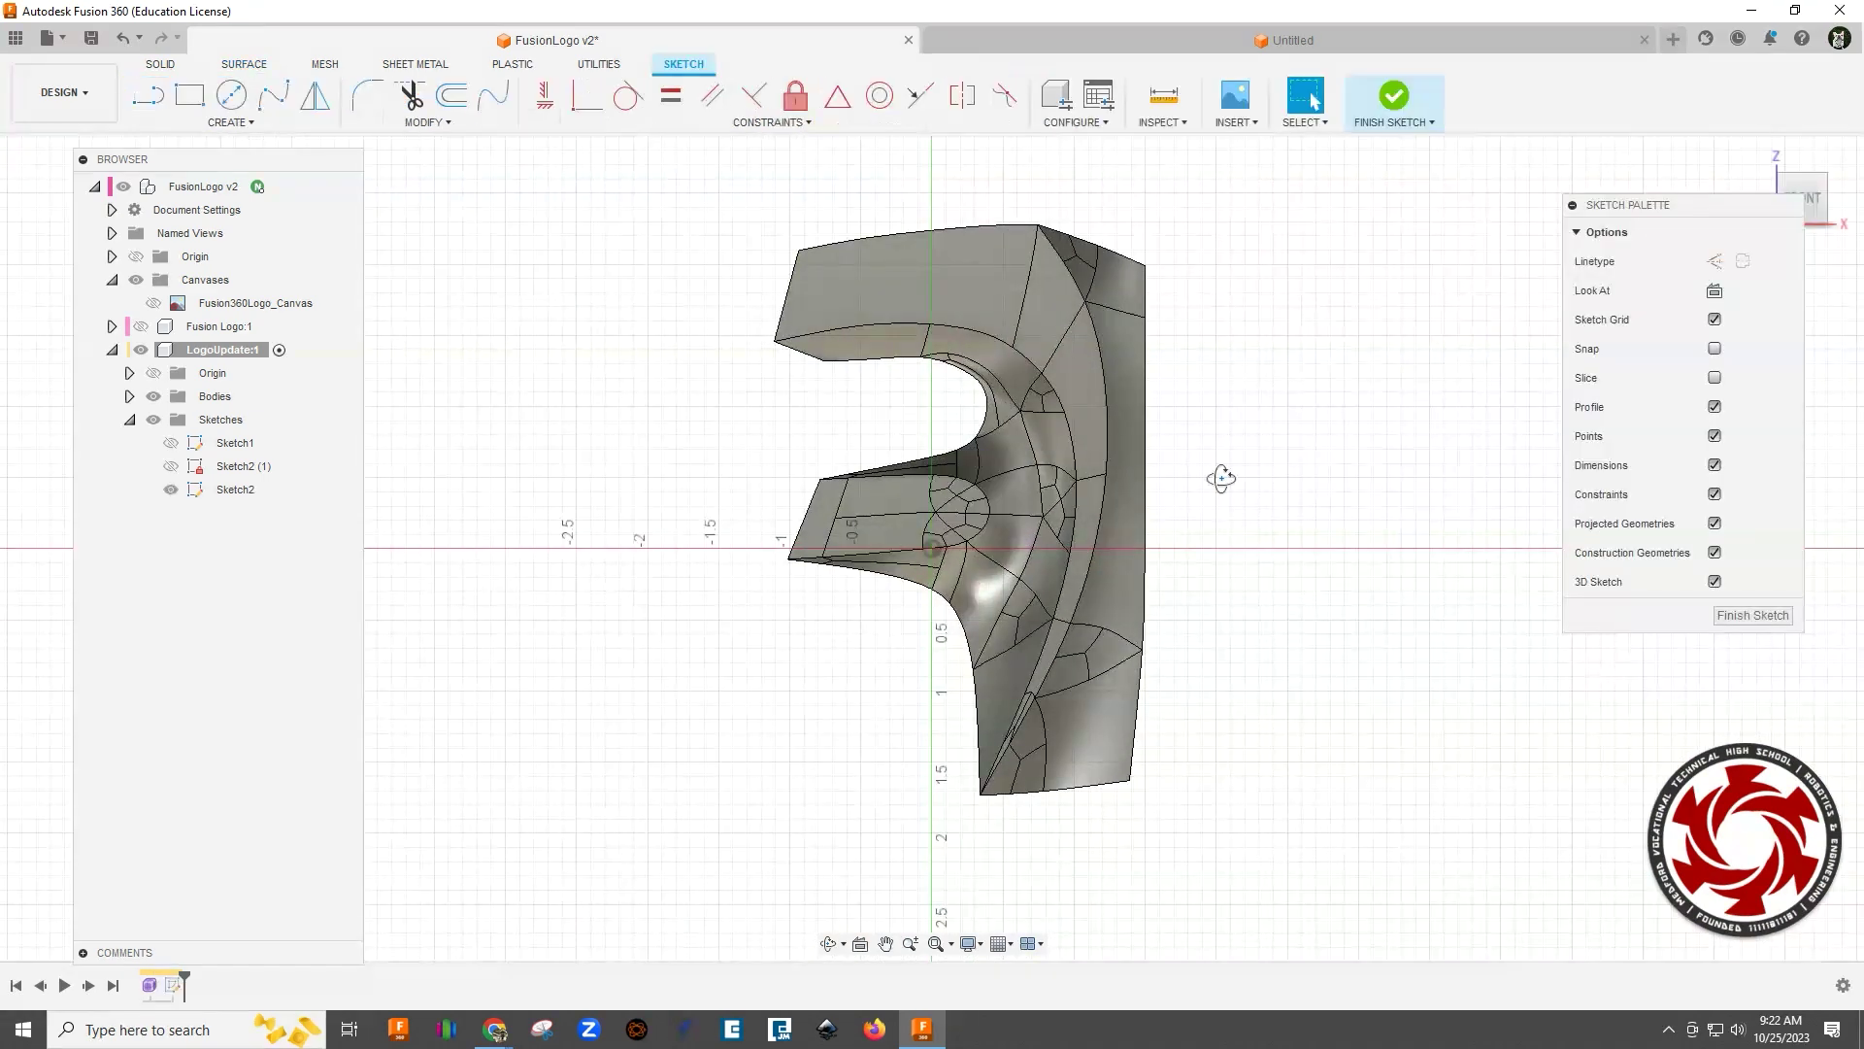
# Step: Project the whole F surface body's outline into the sketch using the Bodies selection filter, and finish the sketch
pyautogui.write('s')
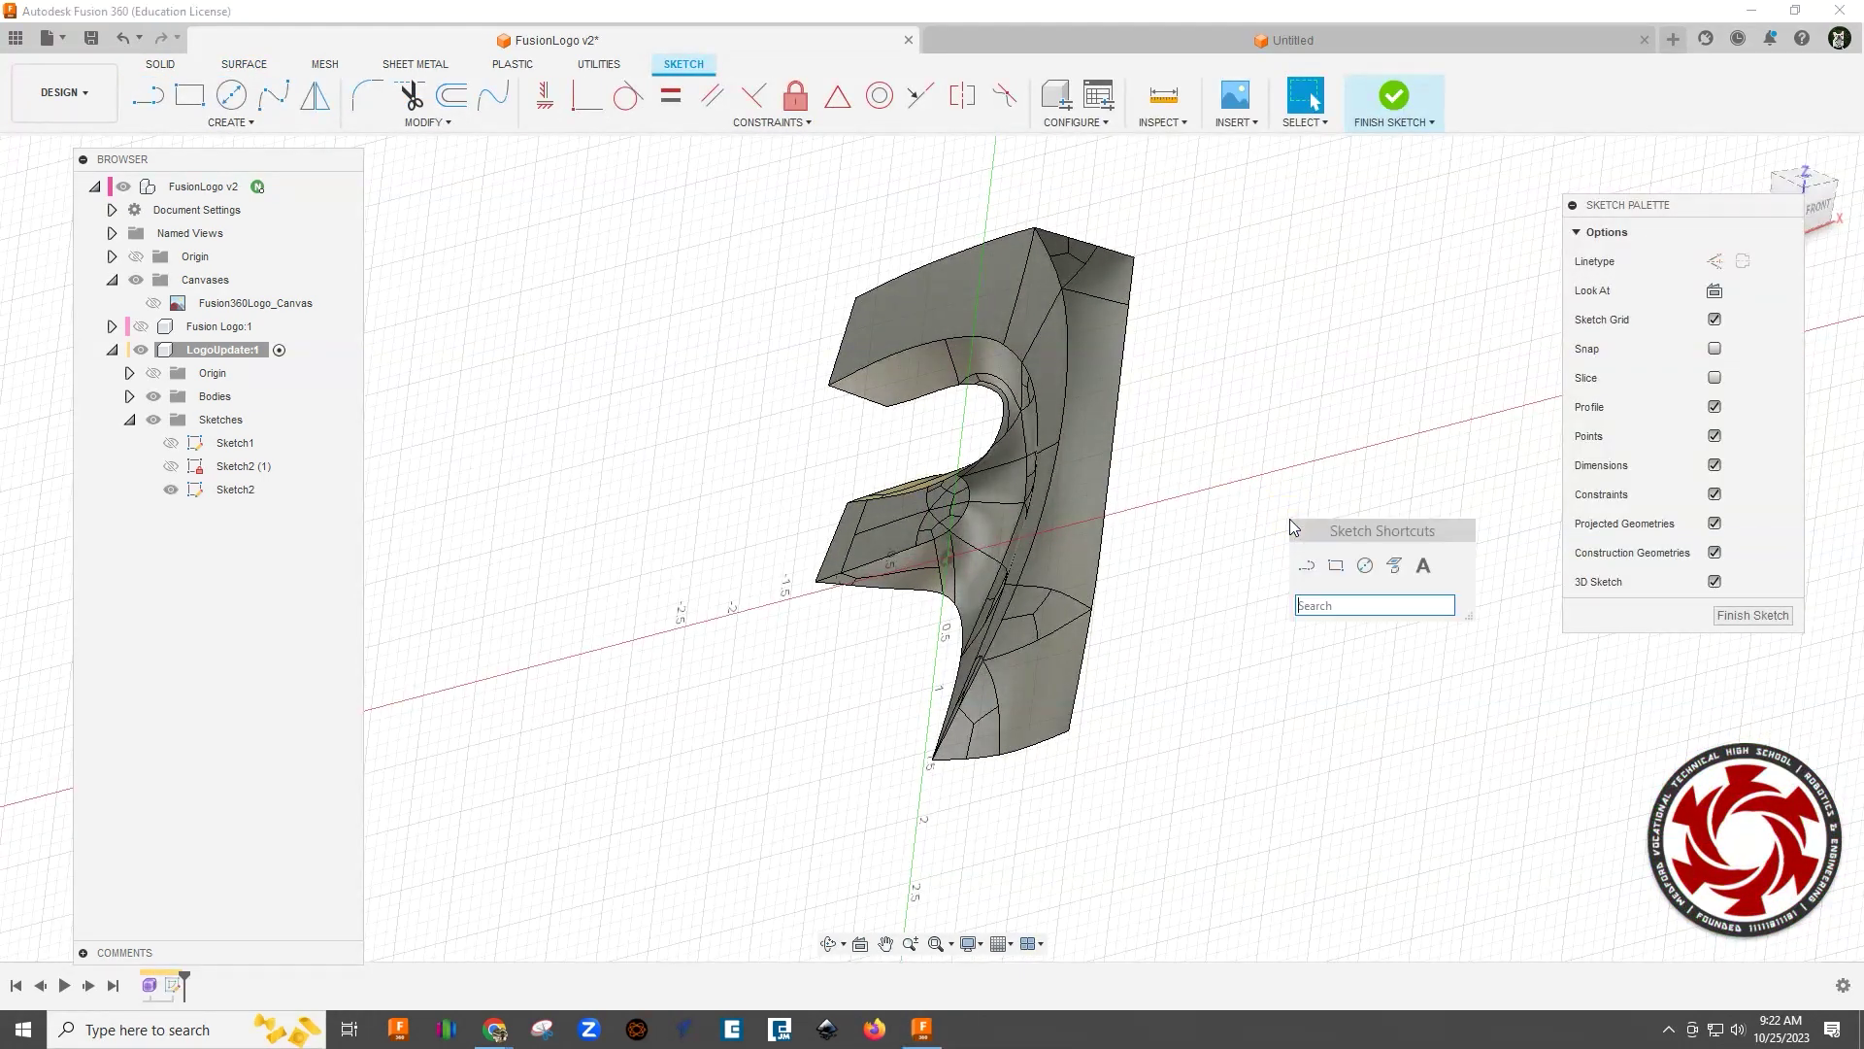
pyautogui.write('pro')
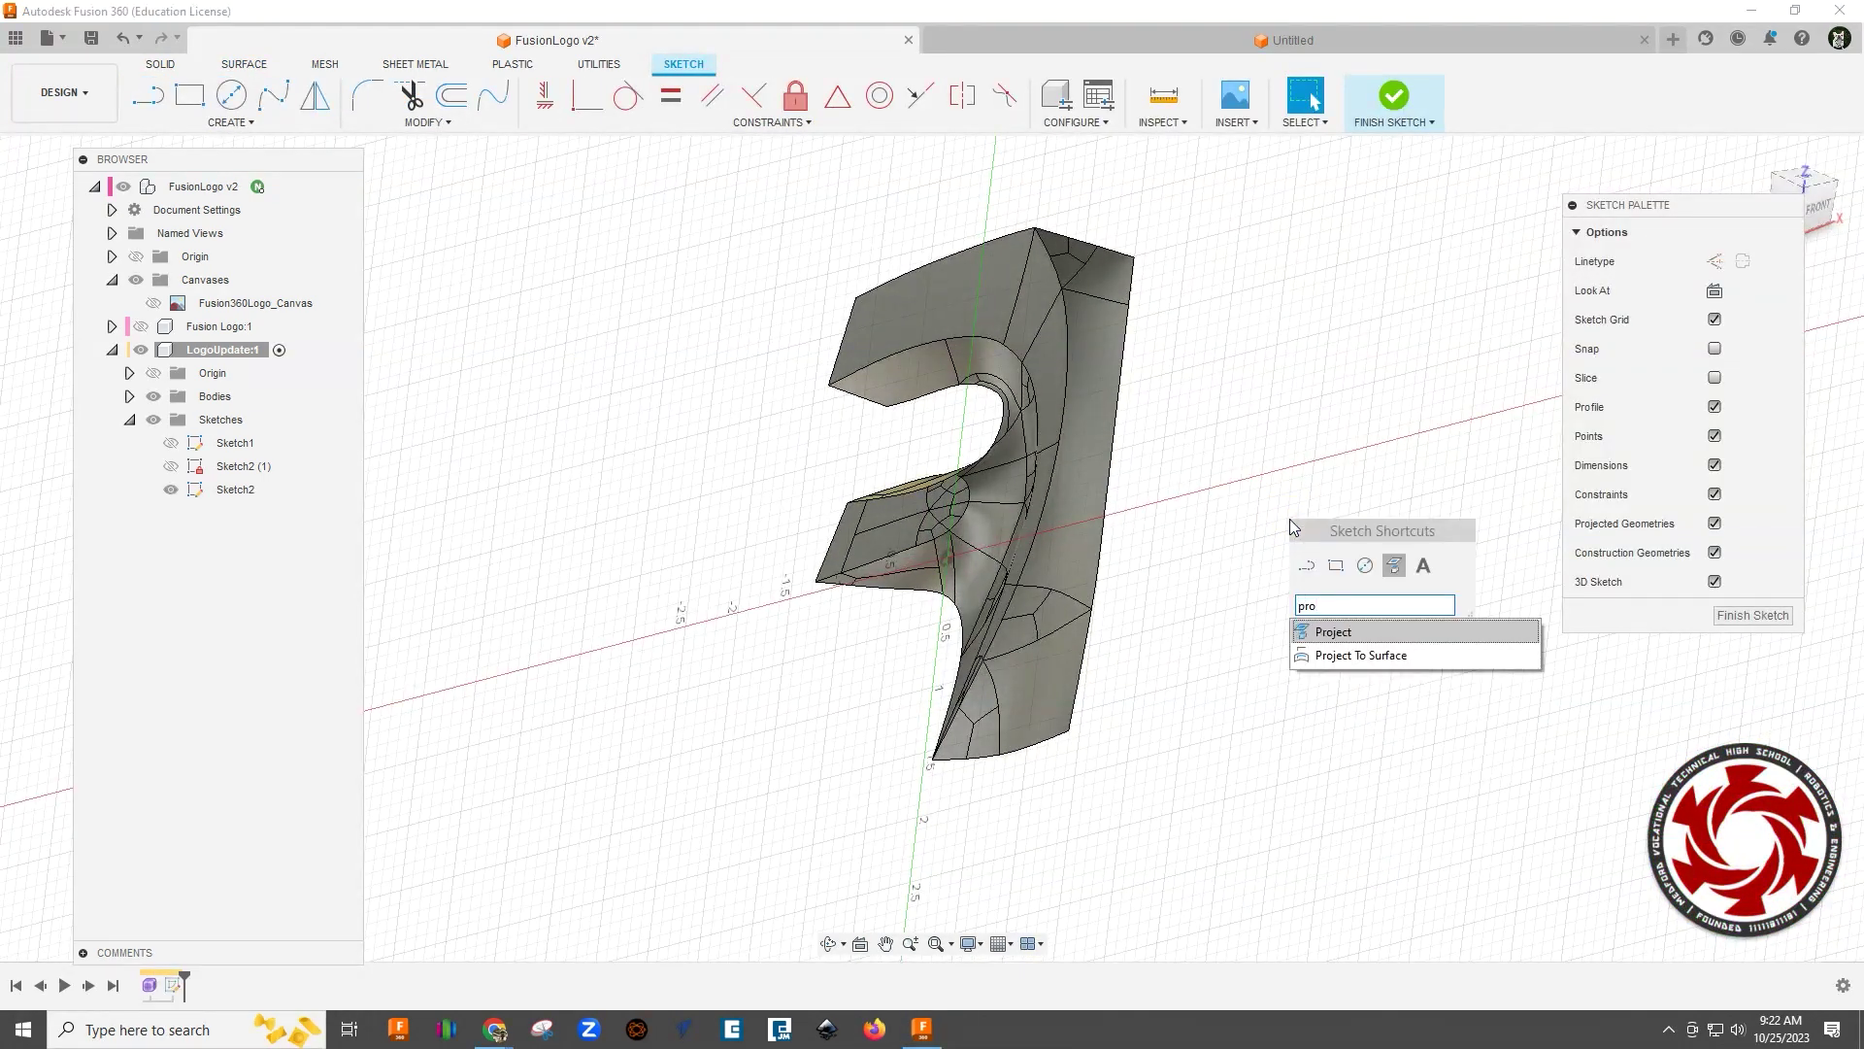
pyautogui.click(1350, 631)
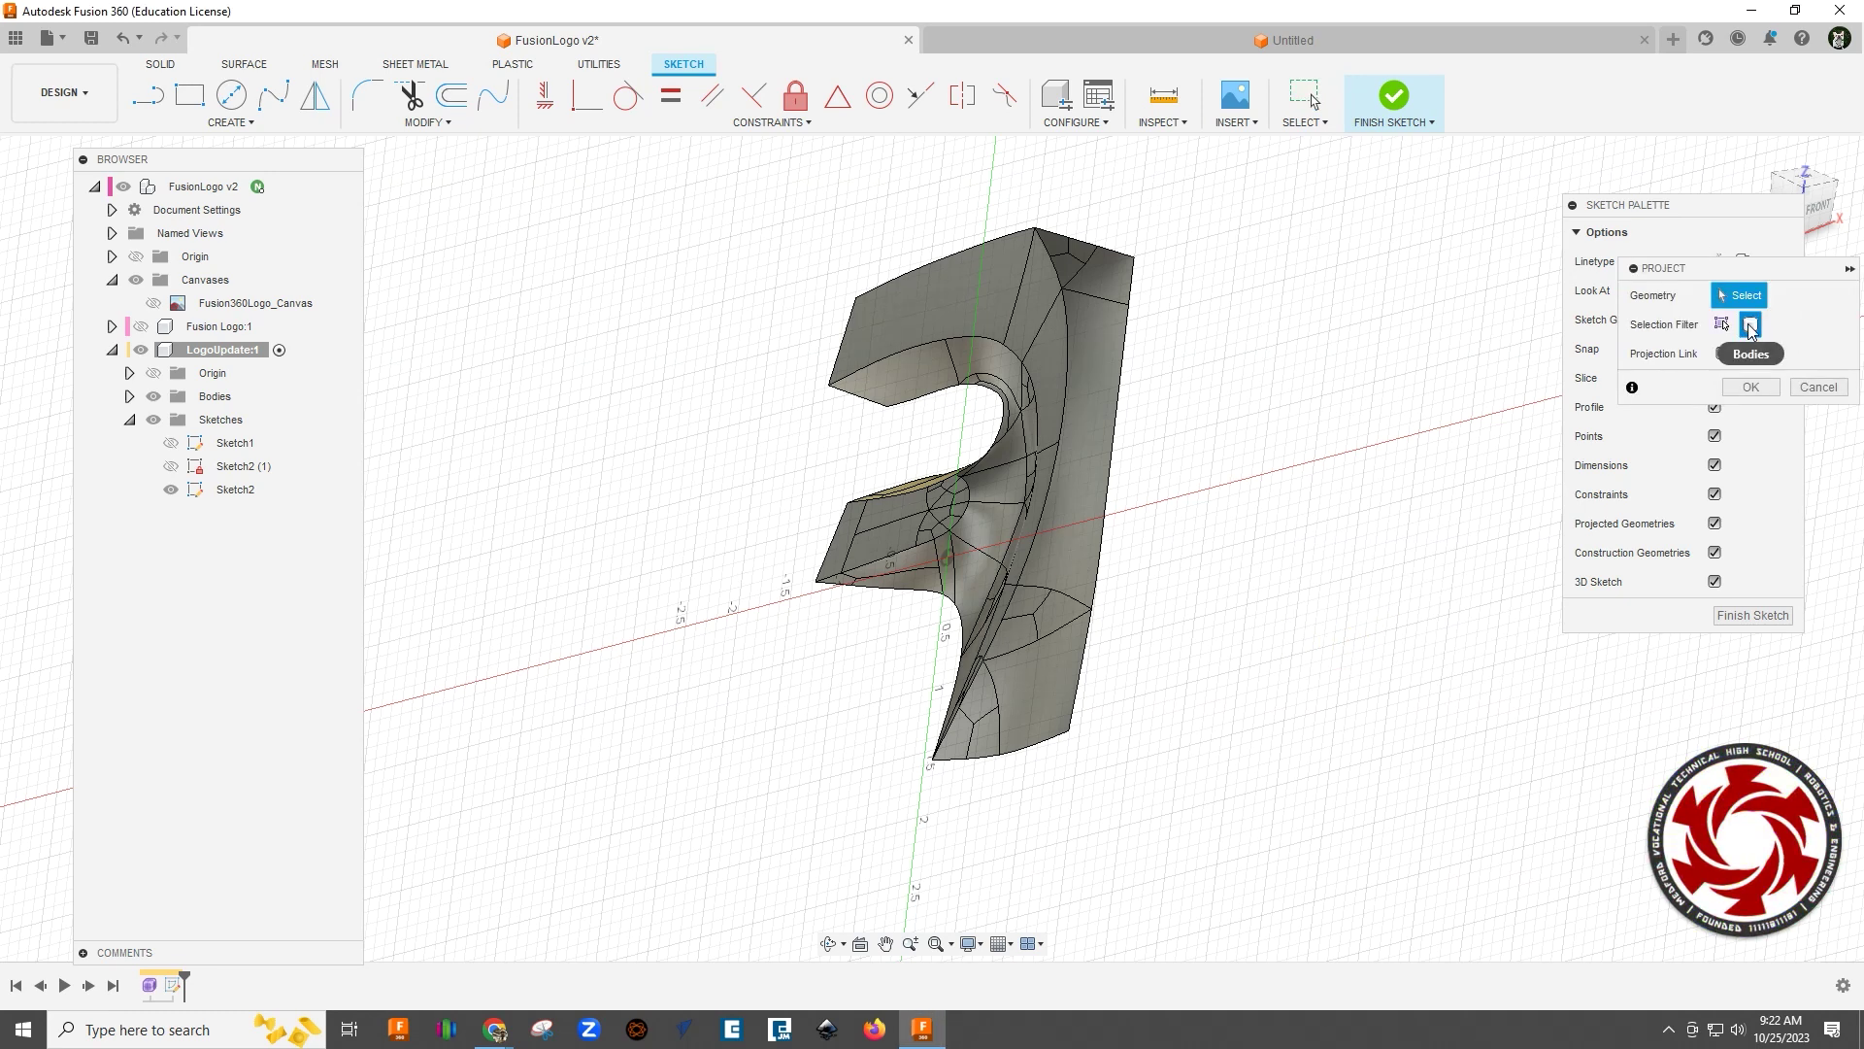
pyautogui.click(1060, 328)
pyautogui.keyDown('shift'); pyautogui.moveTo(1060, 328); pyautogui.dragTo(1498, 574, button='middle'); pyautogui.keyUp('shift')
pyautogui.keyDown('shift'); pyautogui.moveTo(1238, 718); pyautogui.dragTo(1102, 527, button='middle'); pyautogui.keyUp('shift')
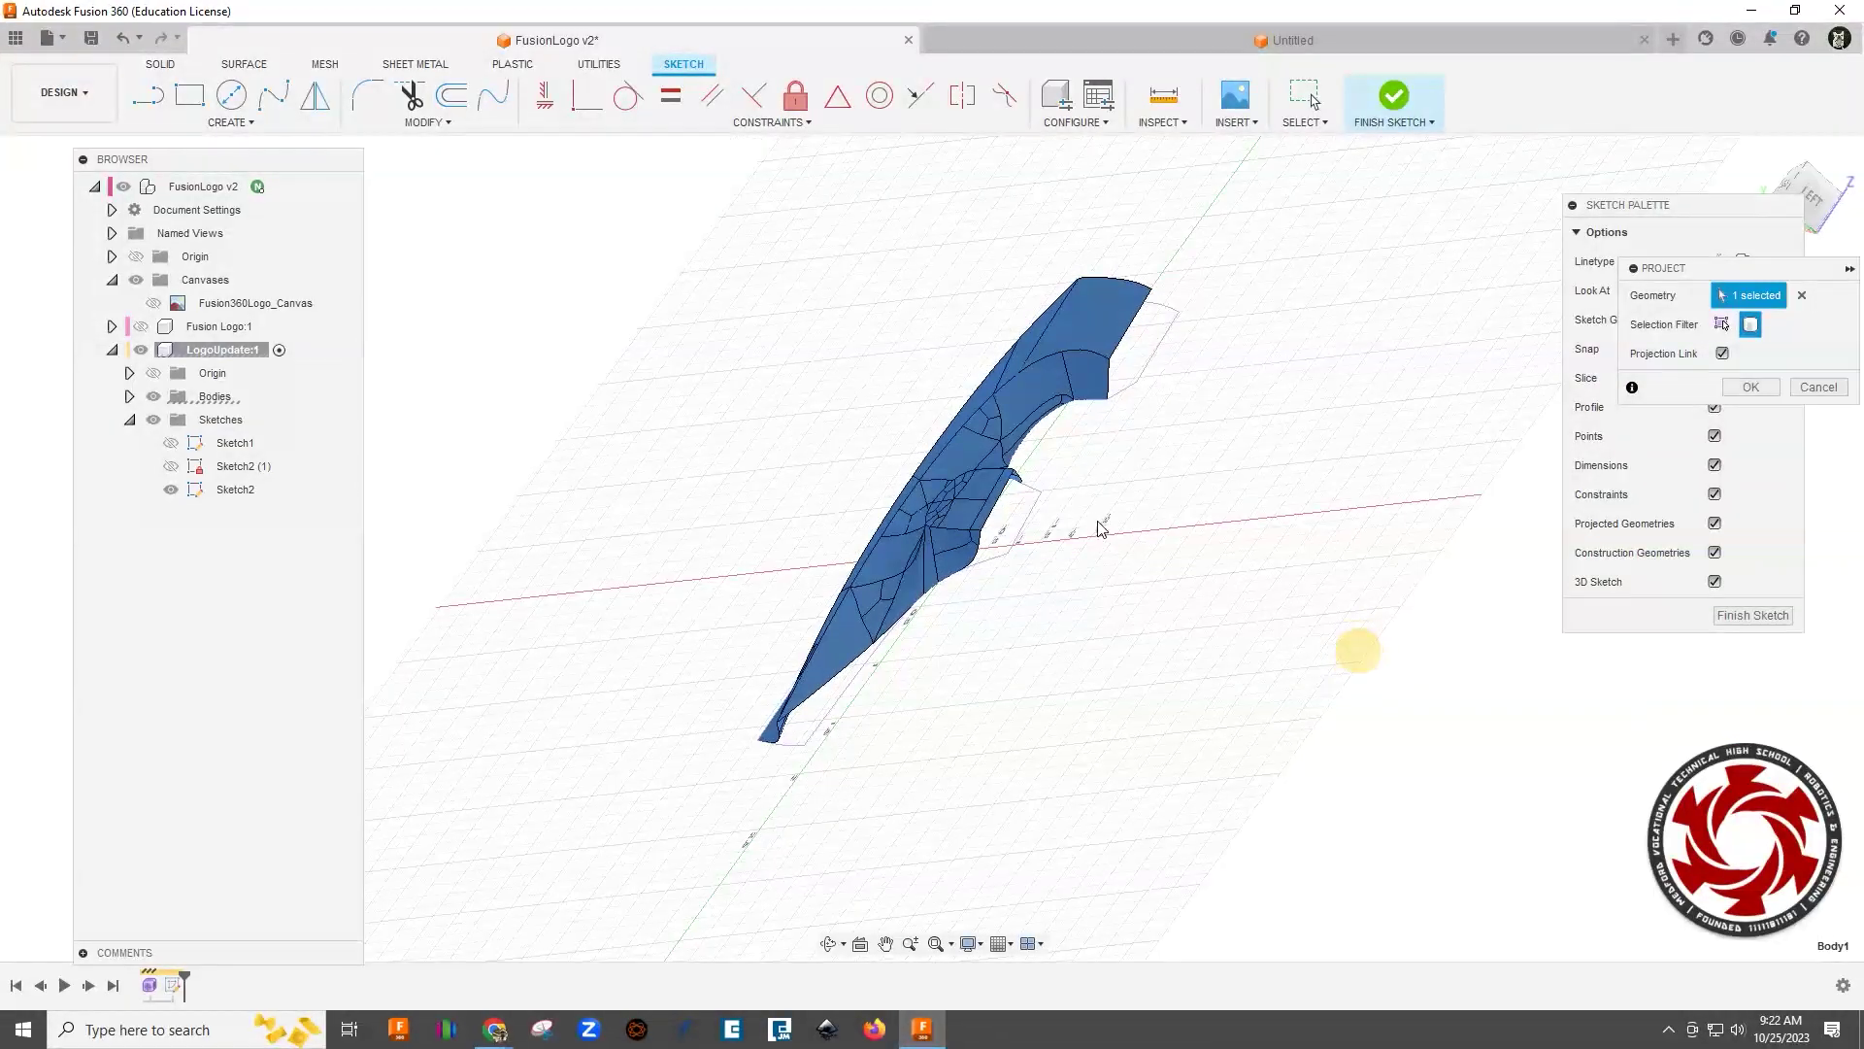
pyautogui.keyDown('shift'); pyautogui.moveTo(1183, 379); pyautogui.dragTo(1107, 449, button='middle'); pyautogui.keyUp('shift')
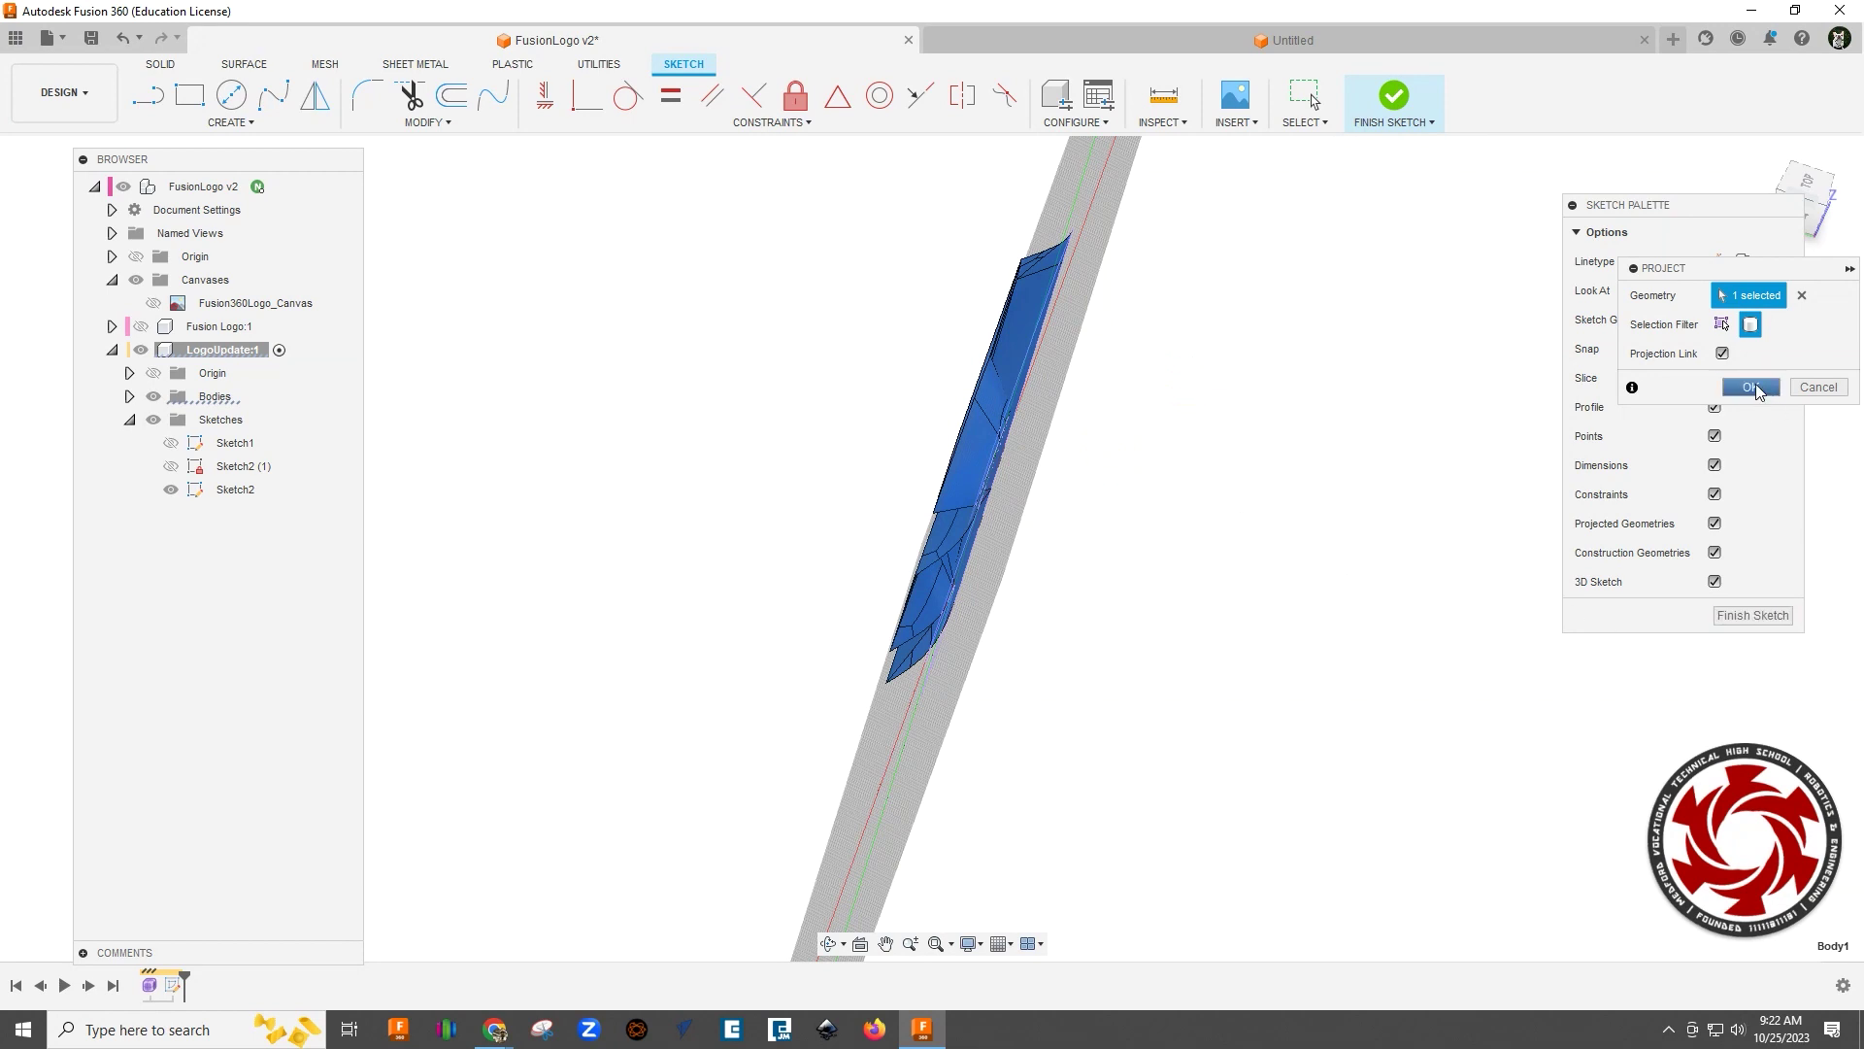
pyautogui.click(1753, 387)
pyautogui.click(1747, 617)
# Step: Surface-extrude the projected F outline 0.859 in to one side as a new body, and list LogoUpdate's bodies
pyautogui.keyDown('shift'); pyautogui.moveTo(1406, 529); pyautogui.dragTo(1373, 500, button='middle'); pyautogui.keyUp('shift')
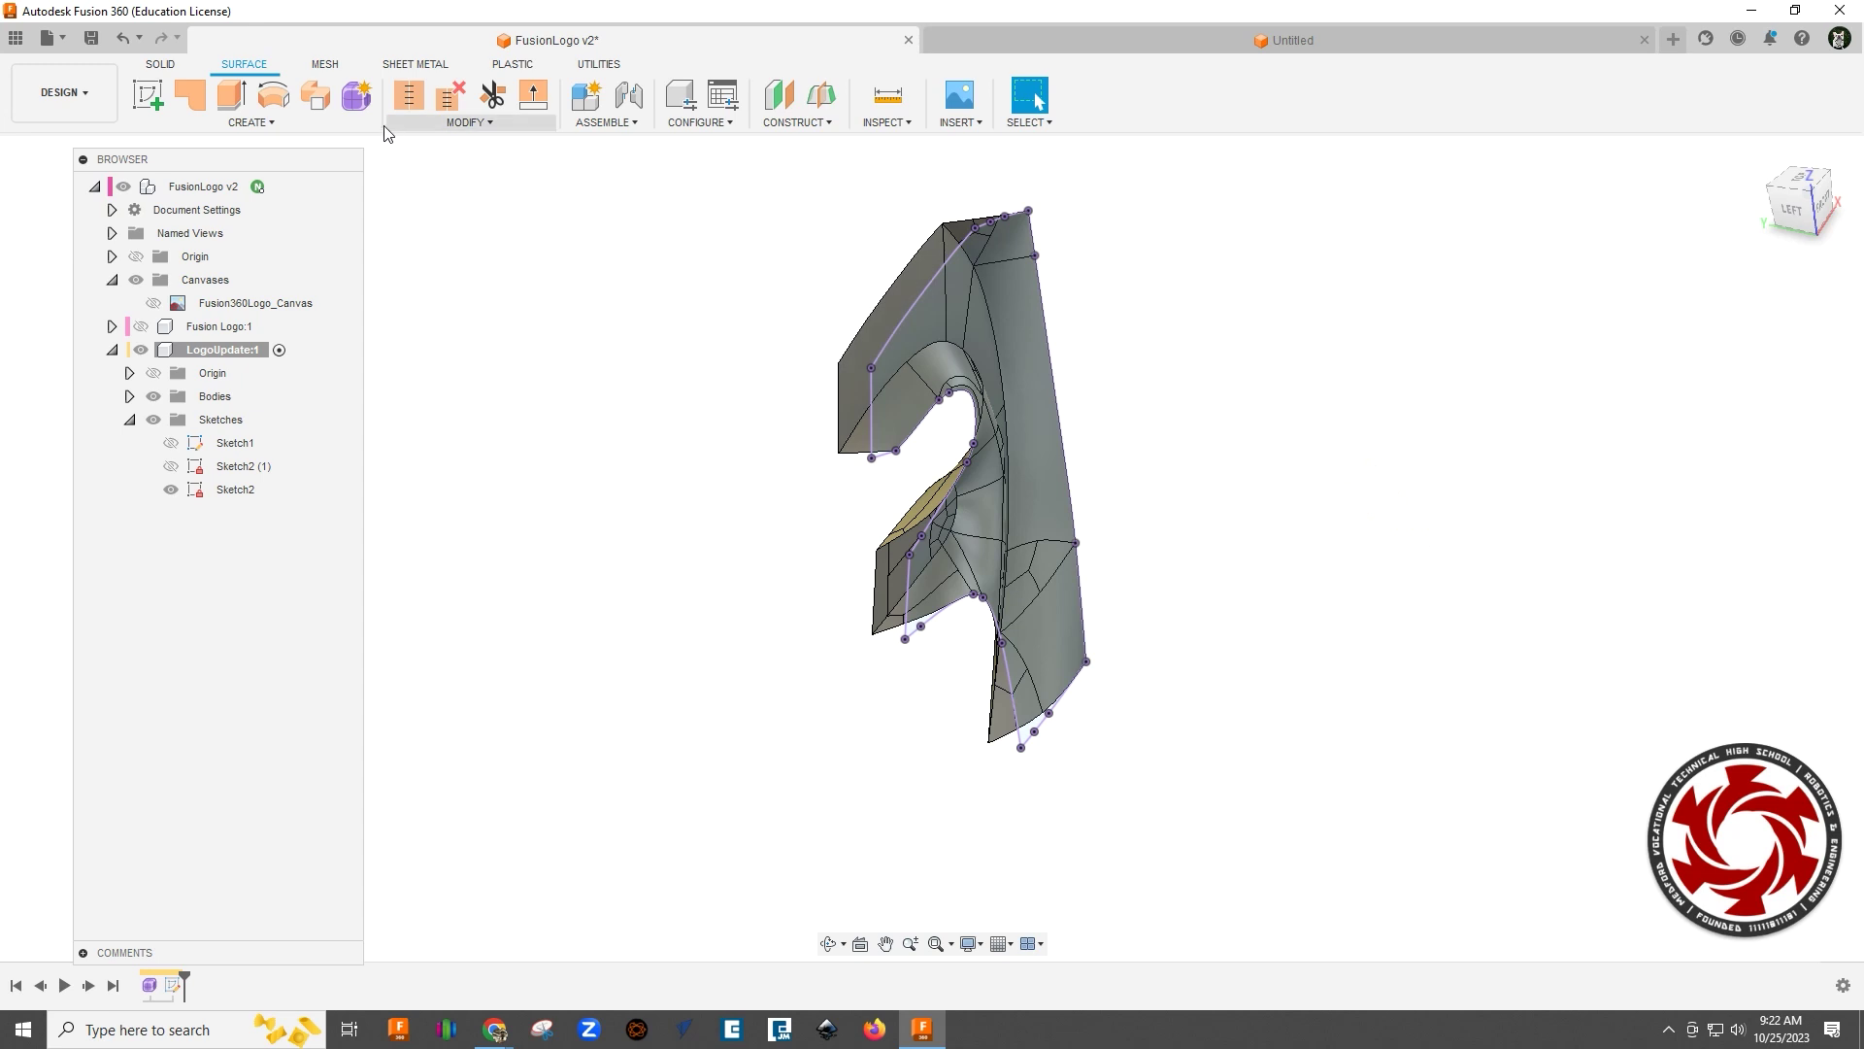
pyautogui.click(231, 95)
pyautogui.click(962, 471)
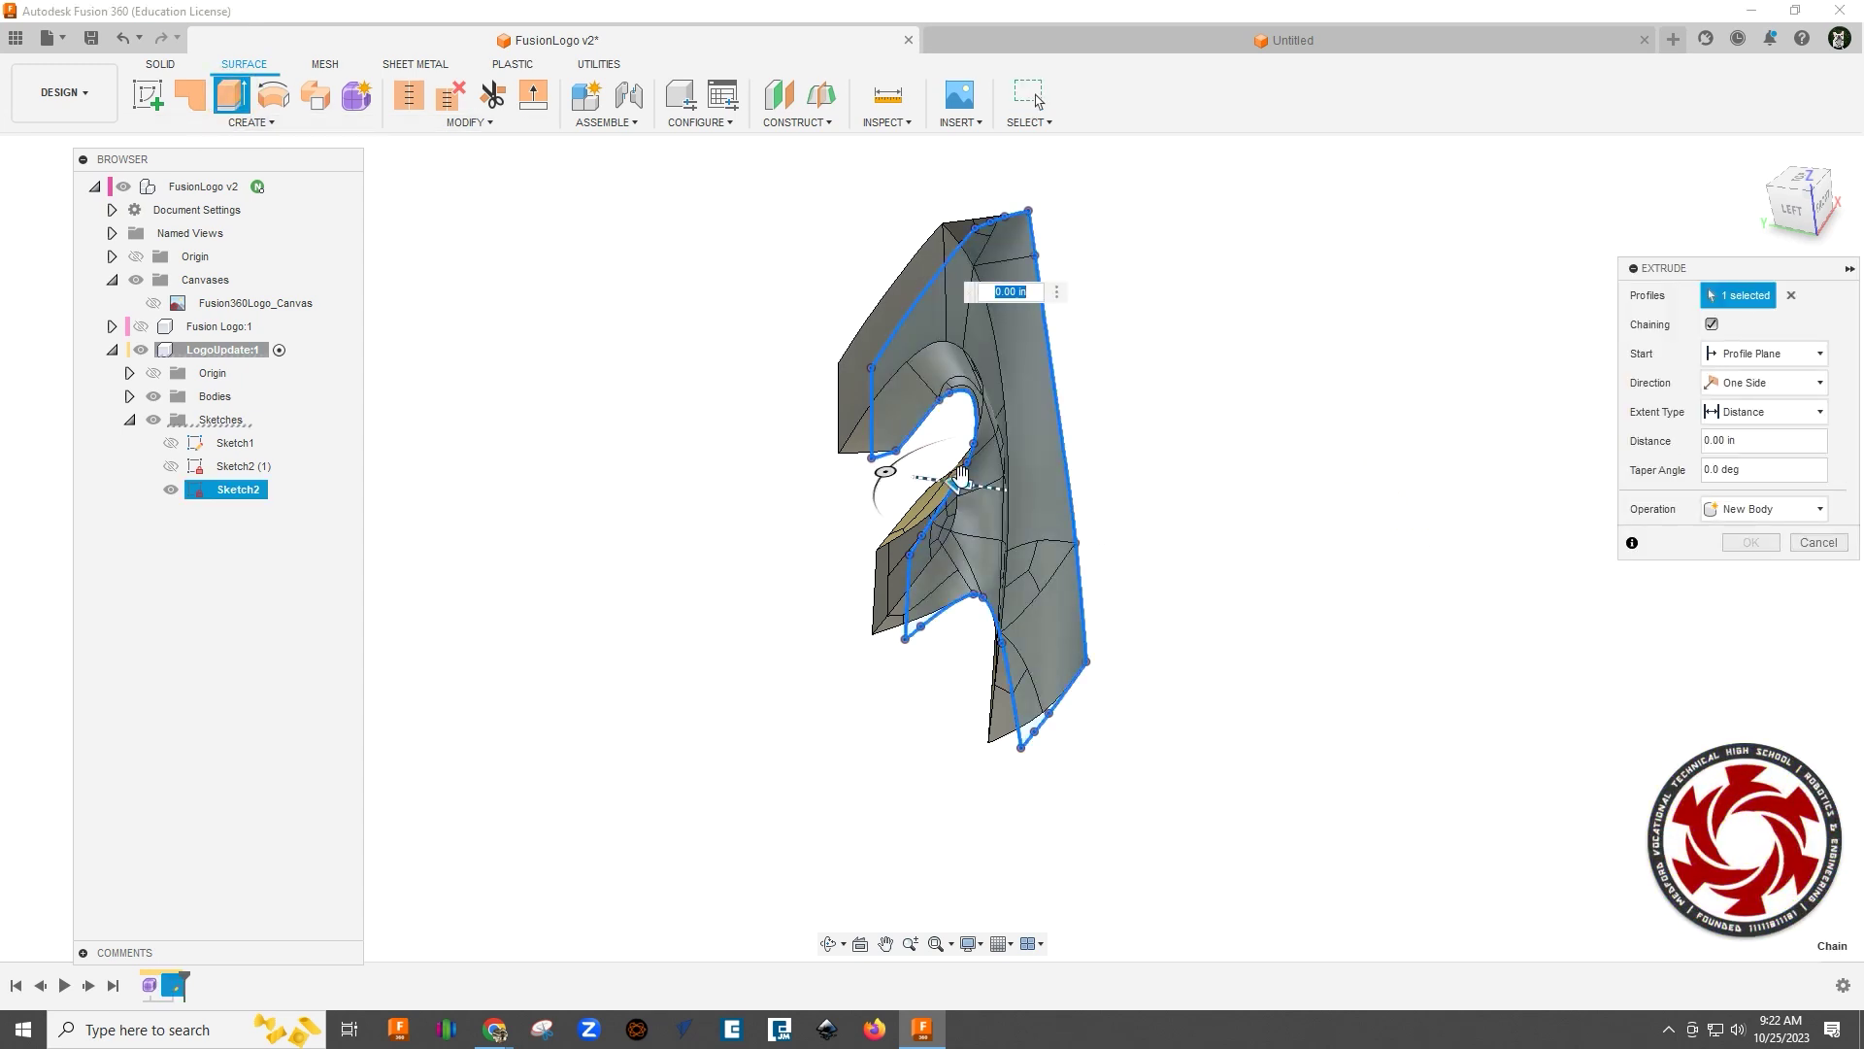
pyautogui.moveTo(962, 476); pyautogui.dragTo(854, 466)
pyautogui.keyDown('shift'); pyautogui.moveTo(1207, 508); pyautogui.dragTo(1330, 512, button='middle'); pyautogui.keyUp('shift')
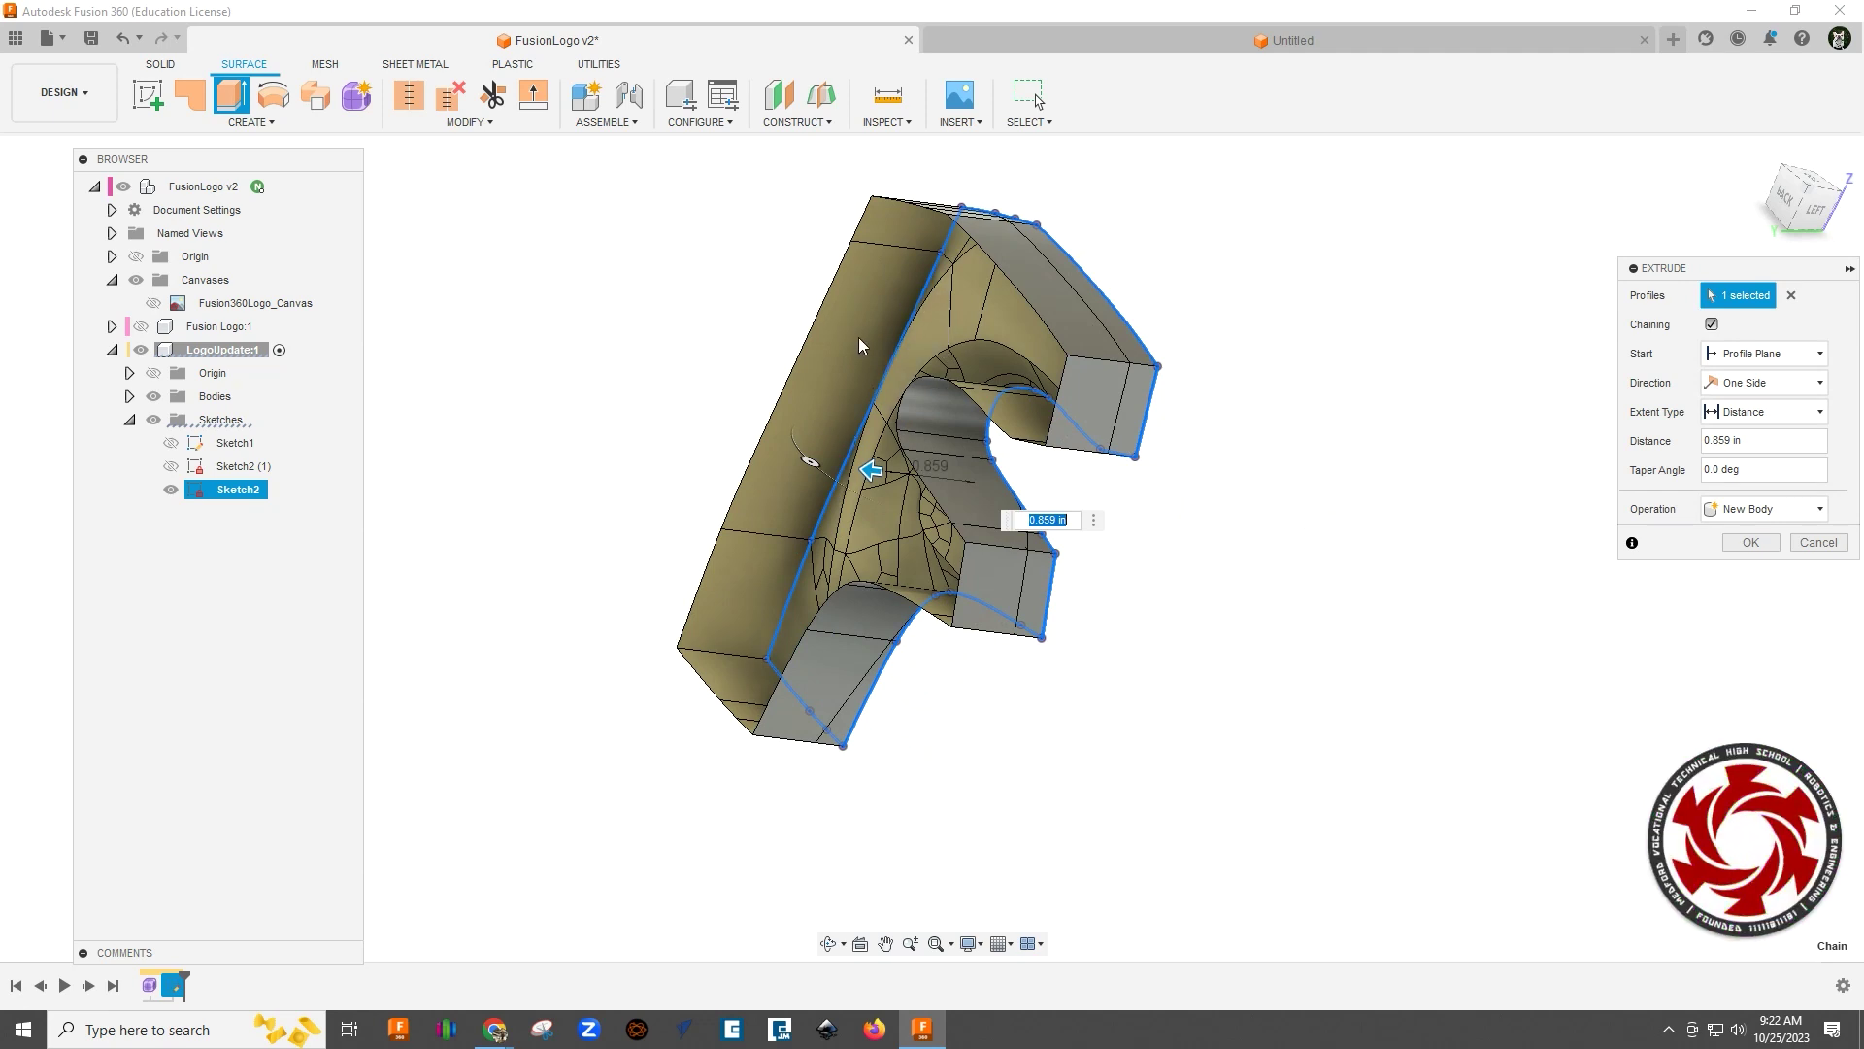
pyautogui.keyDown('shift'); pyautogui.moveTo(1308, 628); pyautogui.dragTo(1188, 650, button='middle'); pyautogui.keyUp('shift')
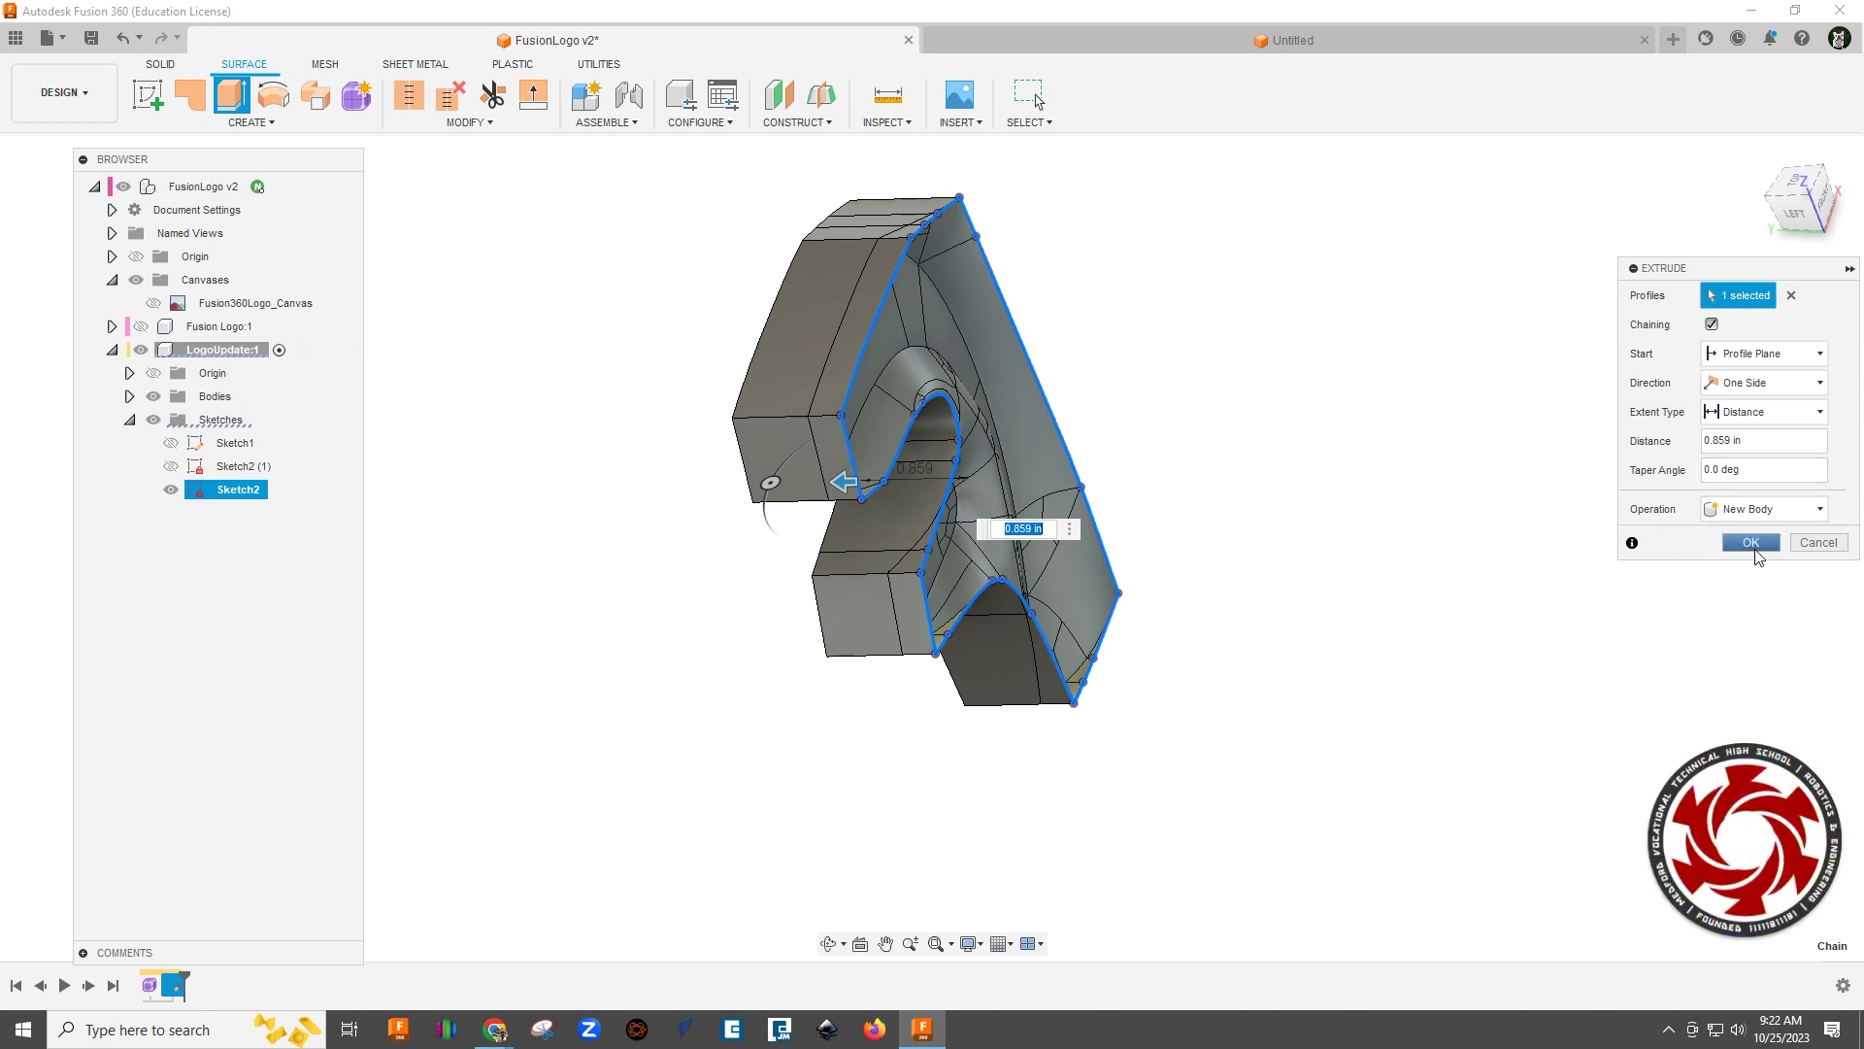
pyautogui.click(1754, 544)
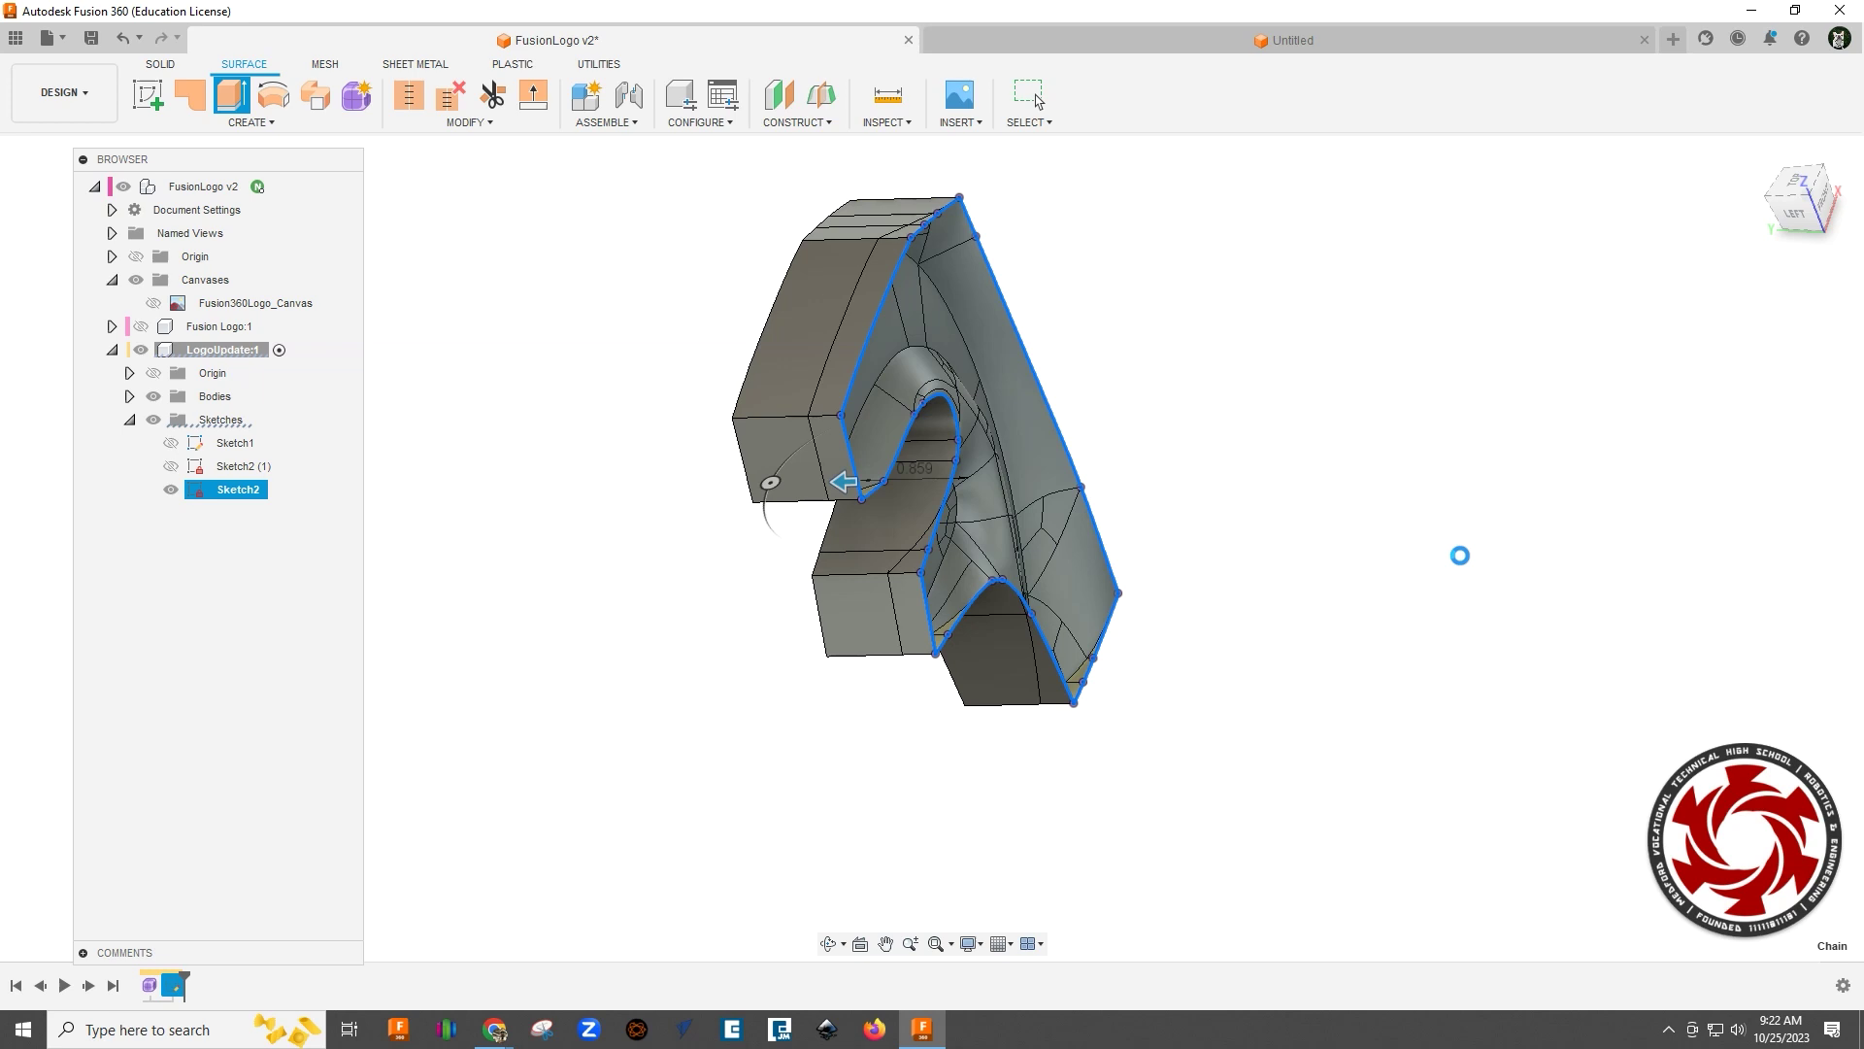
pyautogui.click(130, 396)
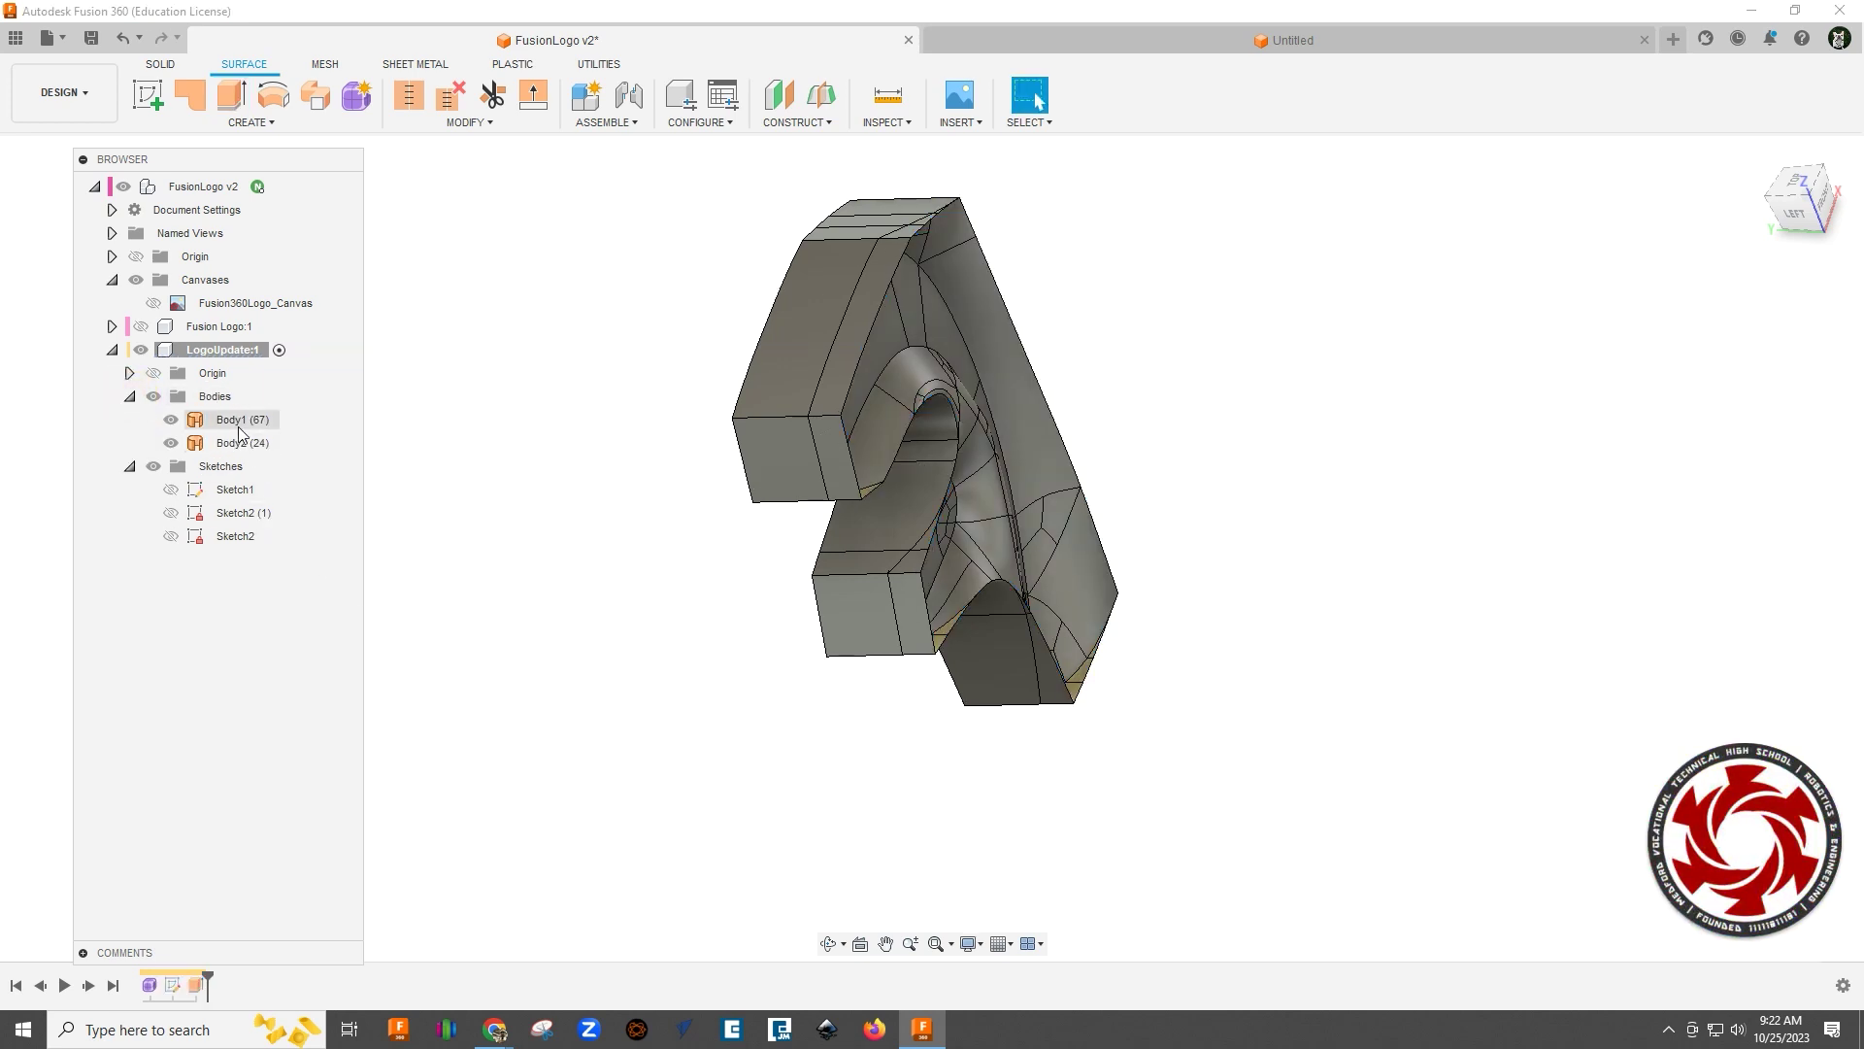
pyautogui.keyDown('shift'); pyautogui.moveTo(1231, 563); pyautogui.dragTo(1298, 570, button='middle'); pyautogui.keyUp('shift')
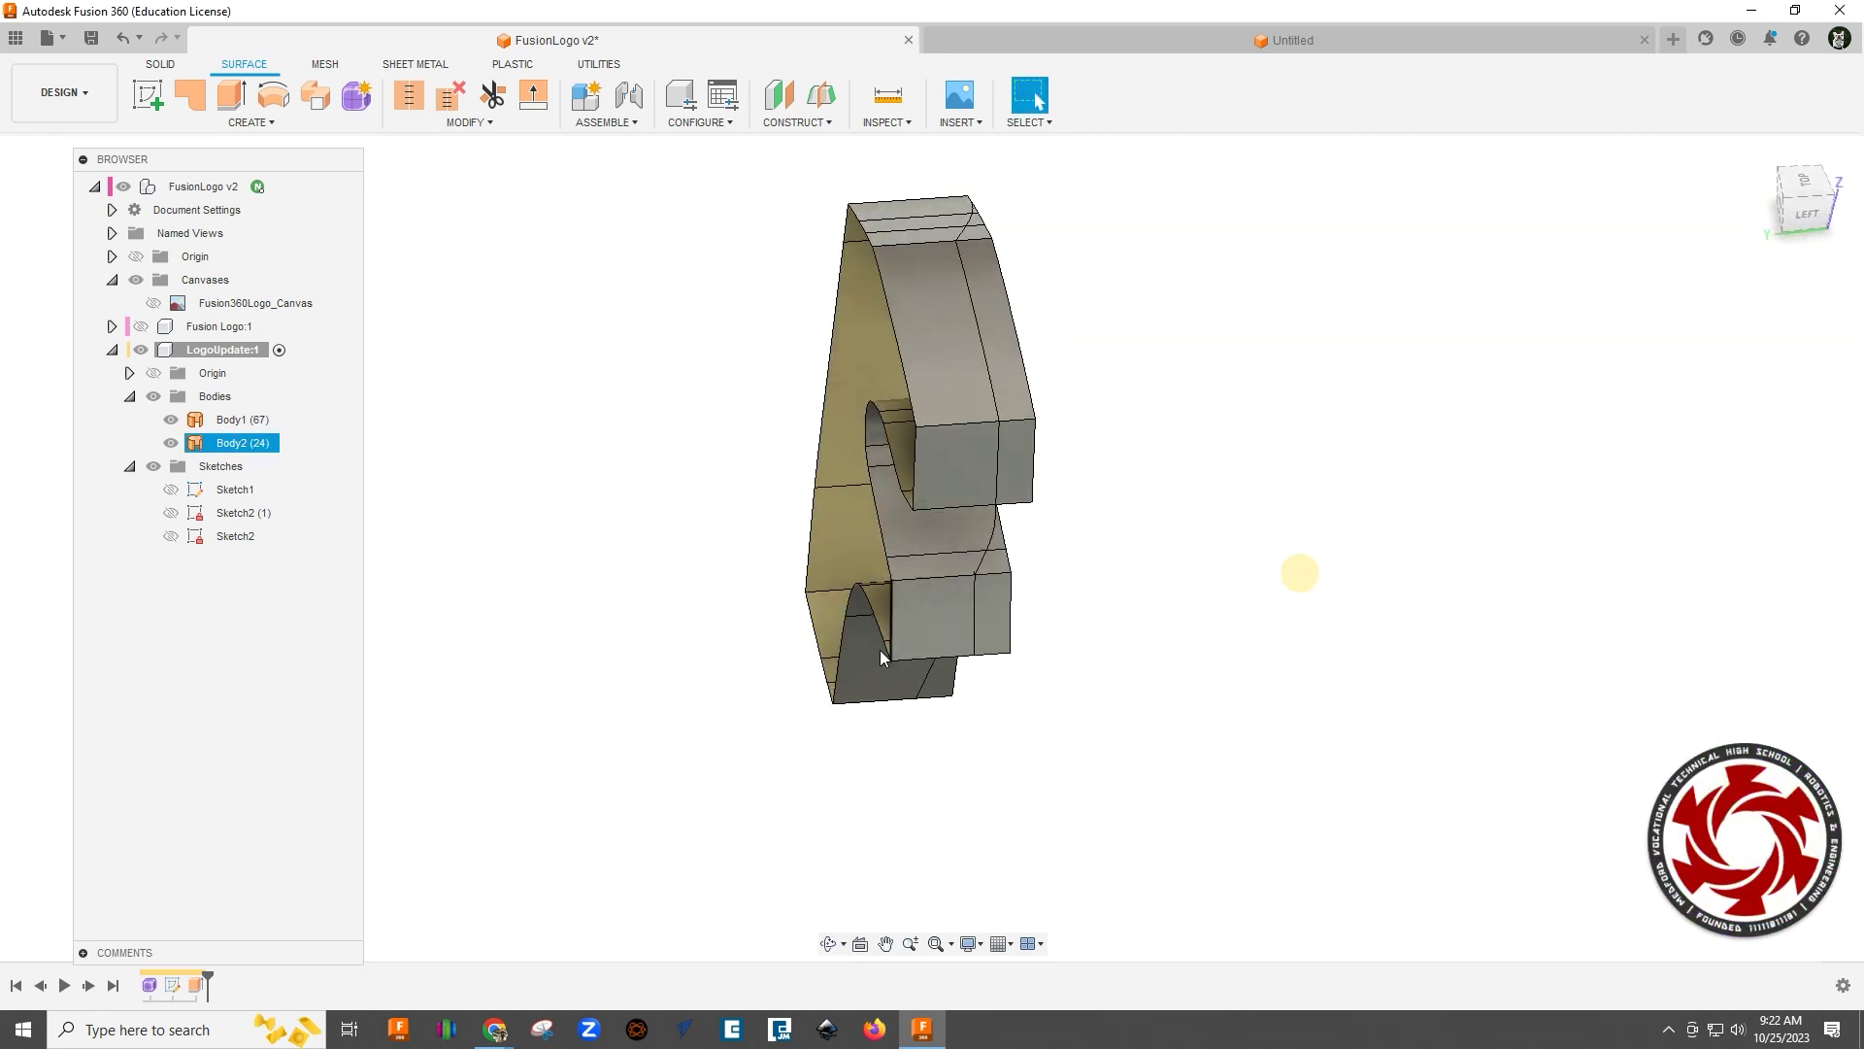
pyautogui.scroll(3, 1064, 466)
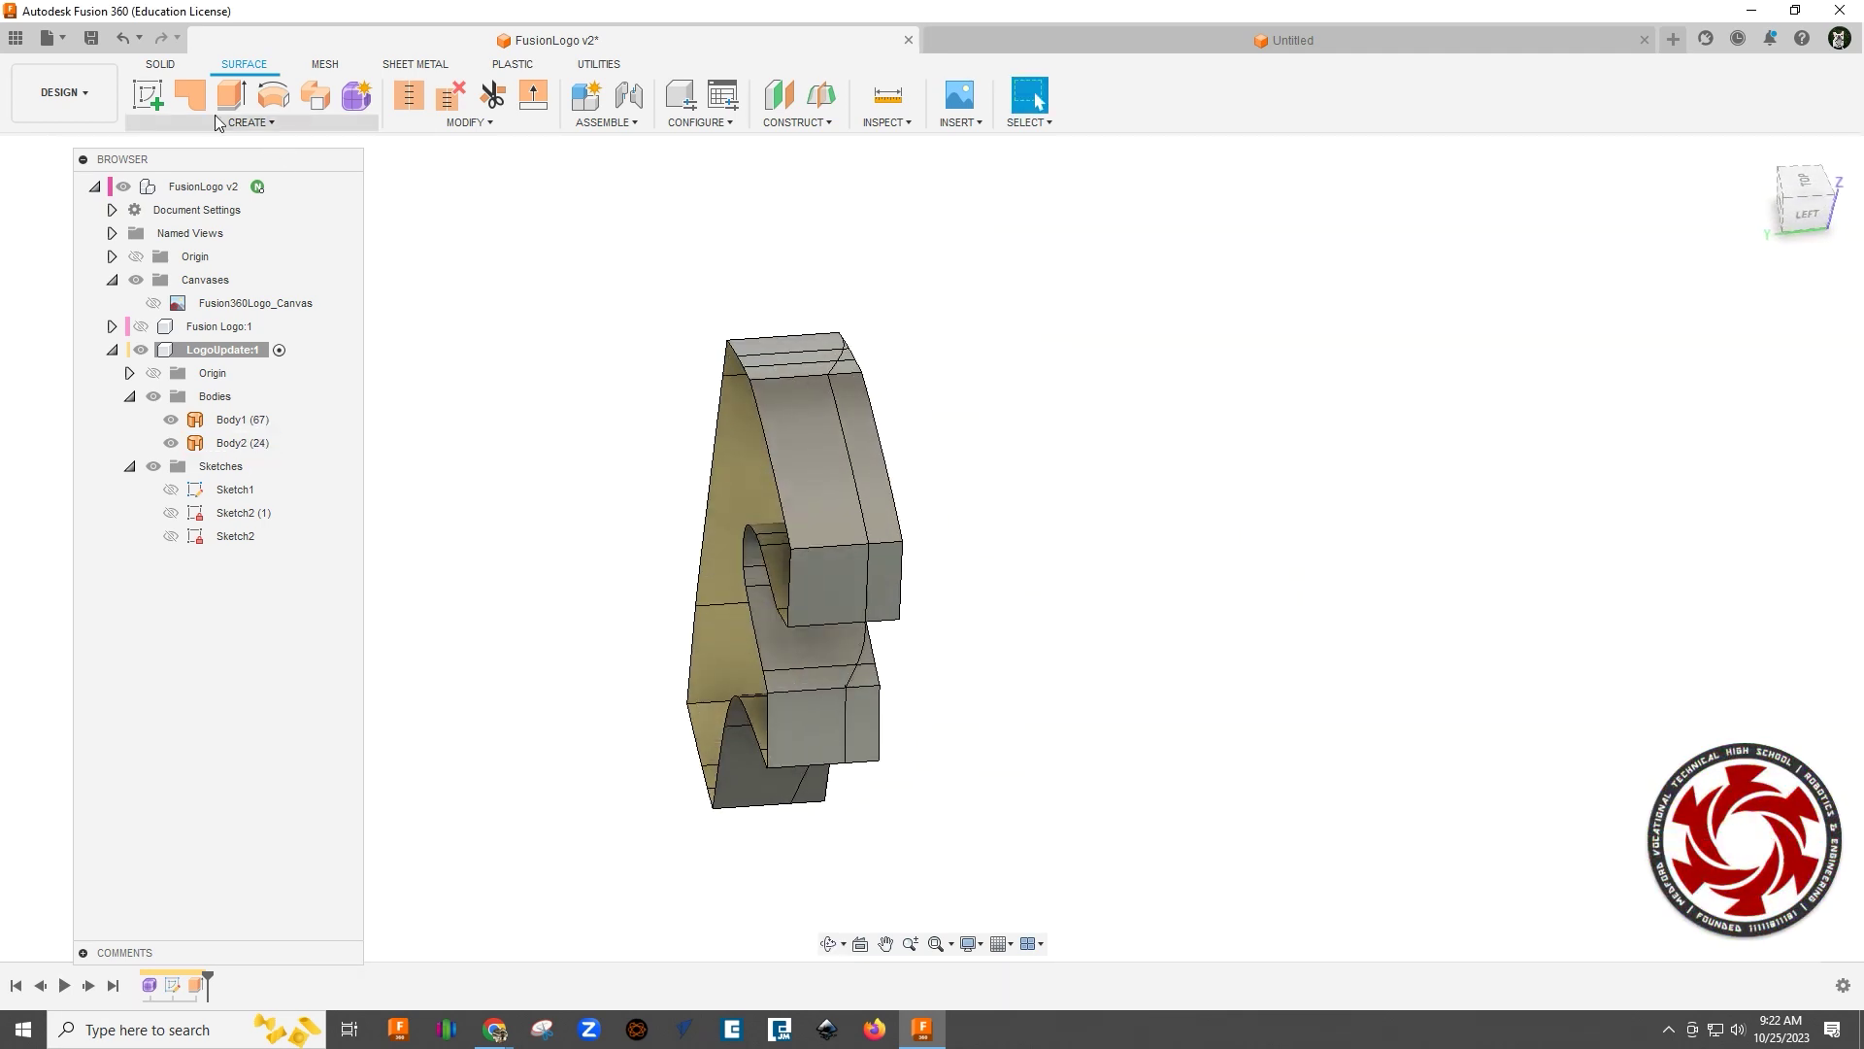
pyautogui.click(239, 122)
pyautogui.click(189, 418)
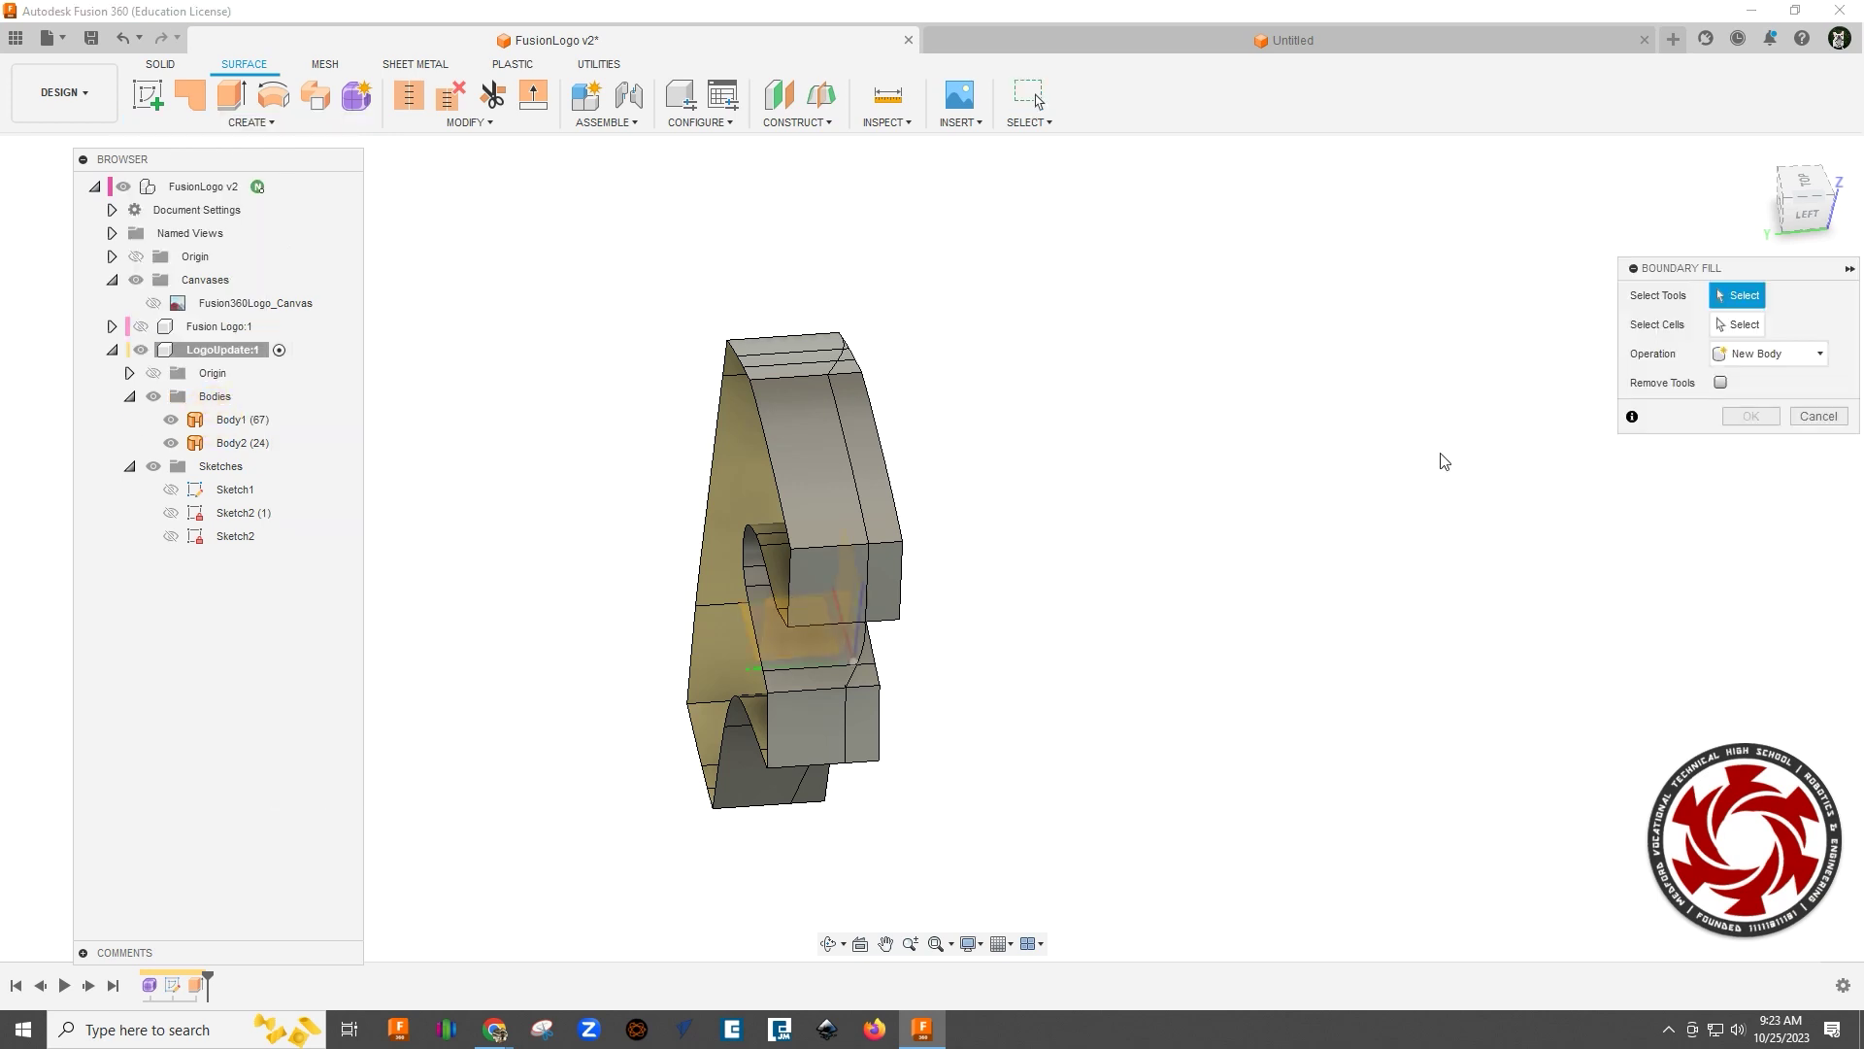
pyautogui.keyDown('shift'); pyautogui.moveTo(1445, 461); pyautogui.dragTo(1416, 435, button='middle'); pyautogui.keyUp('shift')
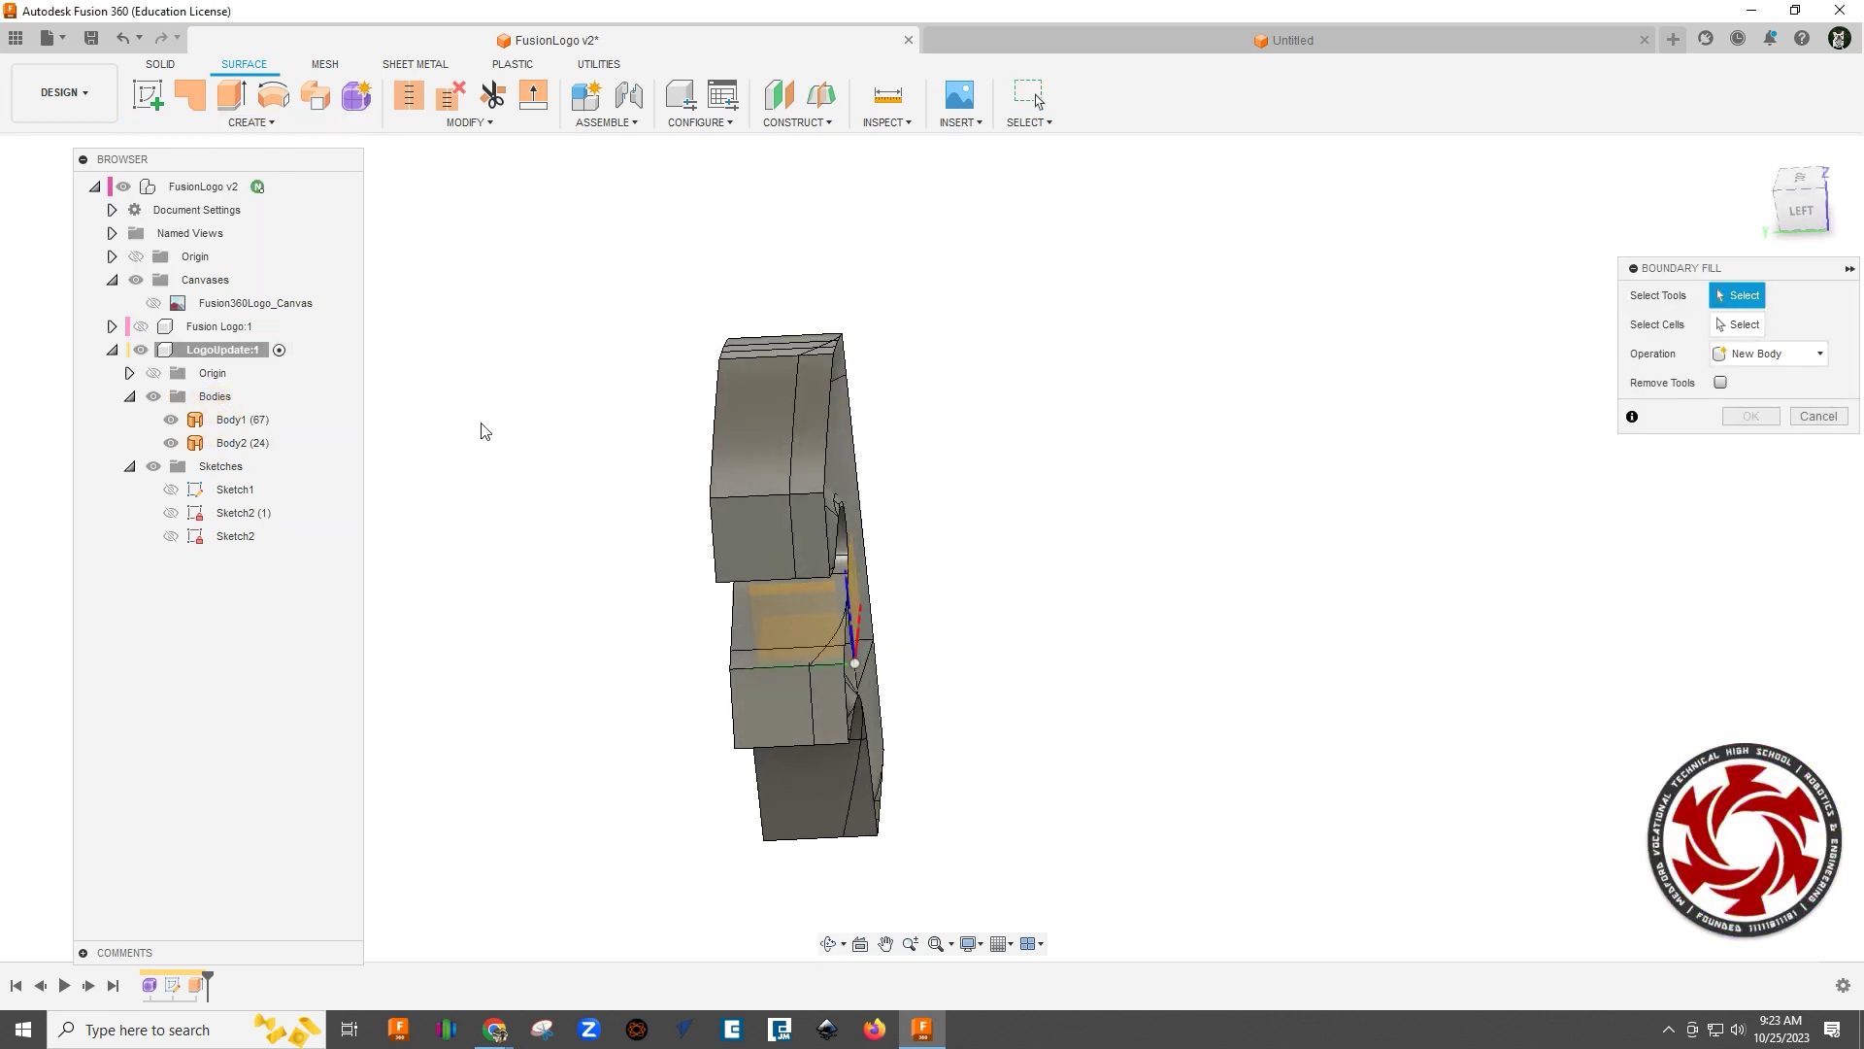
pyautogui.keyDown('shift'); pyautogui.moveTo(1053, 437); pyautogui.dragTo(1019, 466, button='middle'); pyautogui.keyUp('shift')
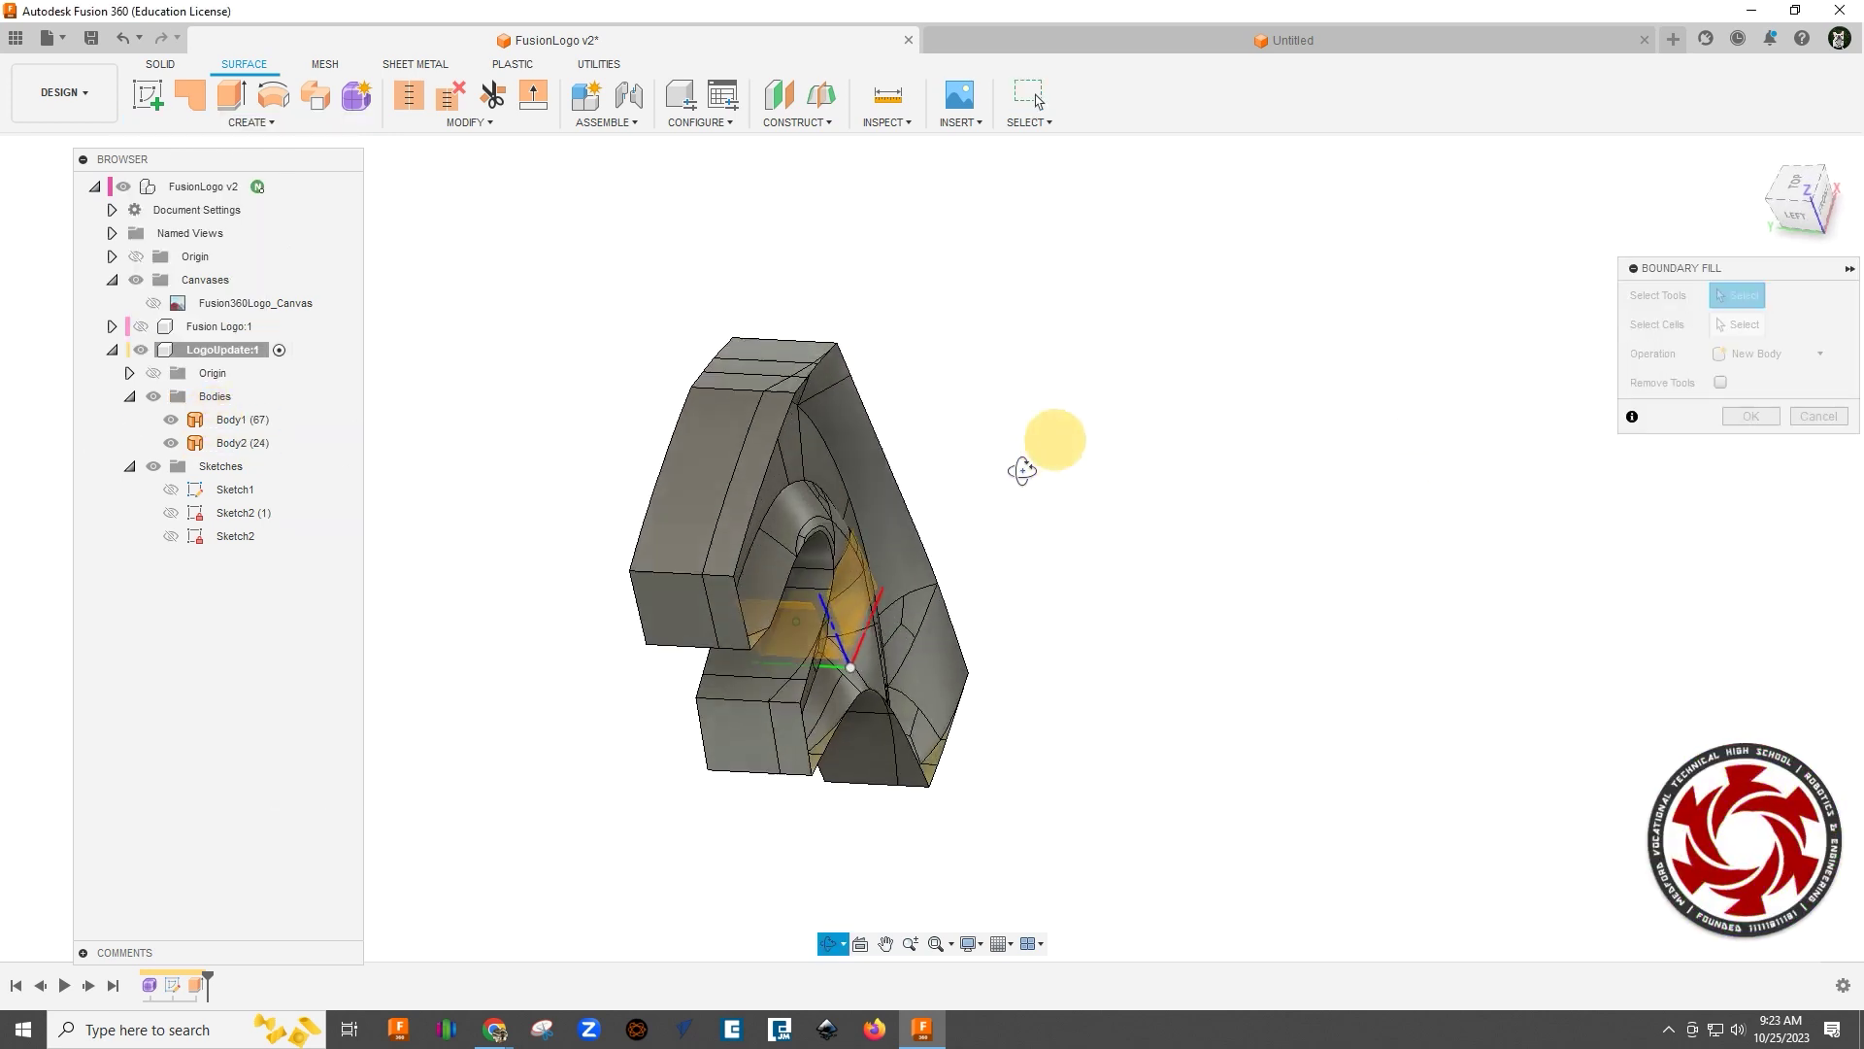
pyautogui.click(815, 470)
pyautogui.click(687, 503)
pyautogui.keyDown('shift'); pyautogui.moveTo(1218, 537); pyautogui.dragTo(977, 609, button='middle'); pyautogui.keyUp('shift')
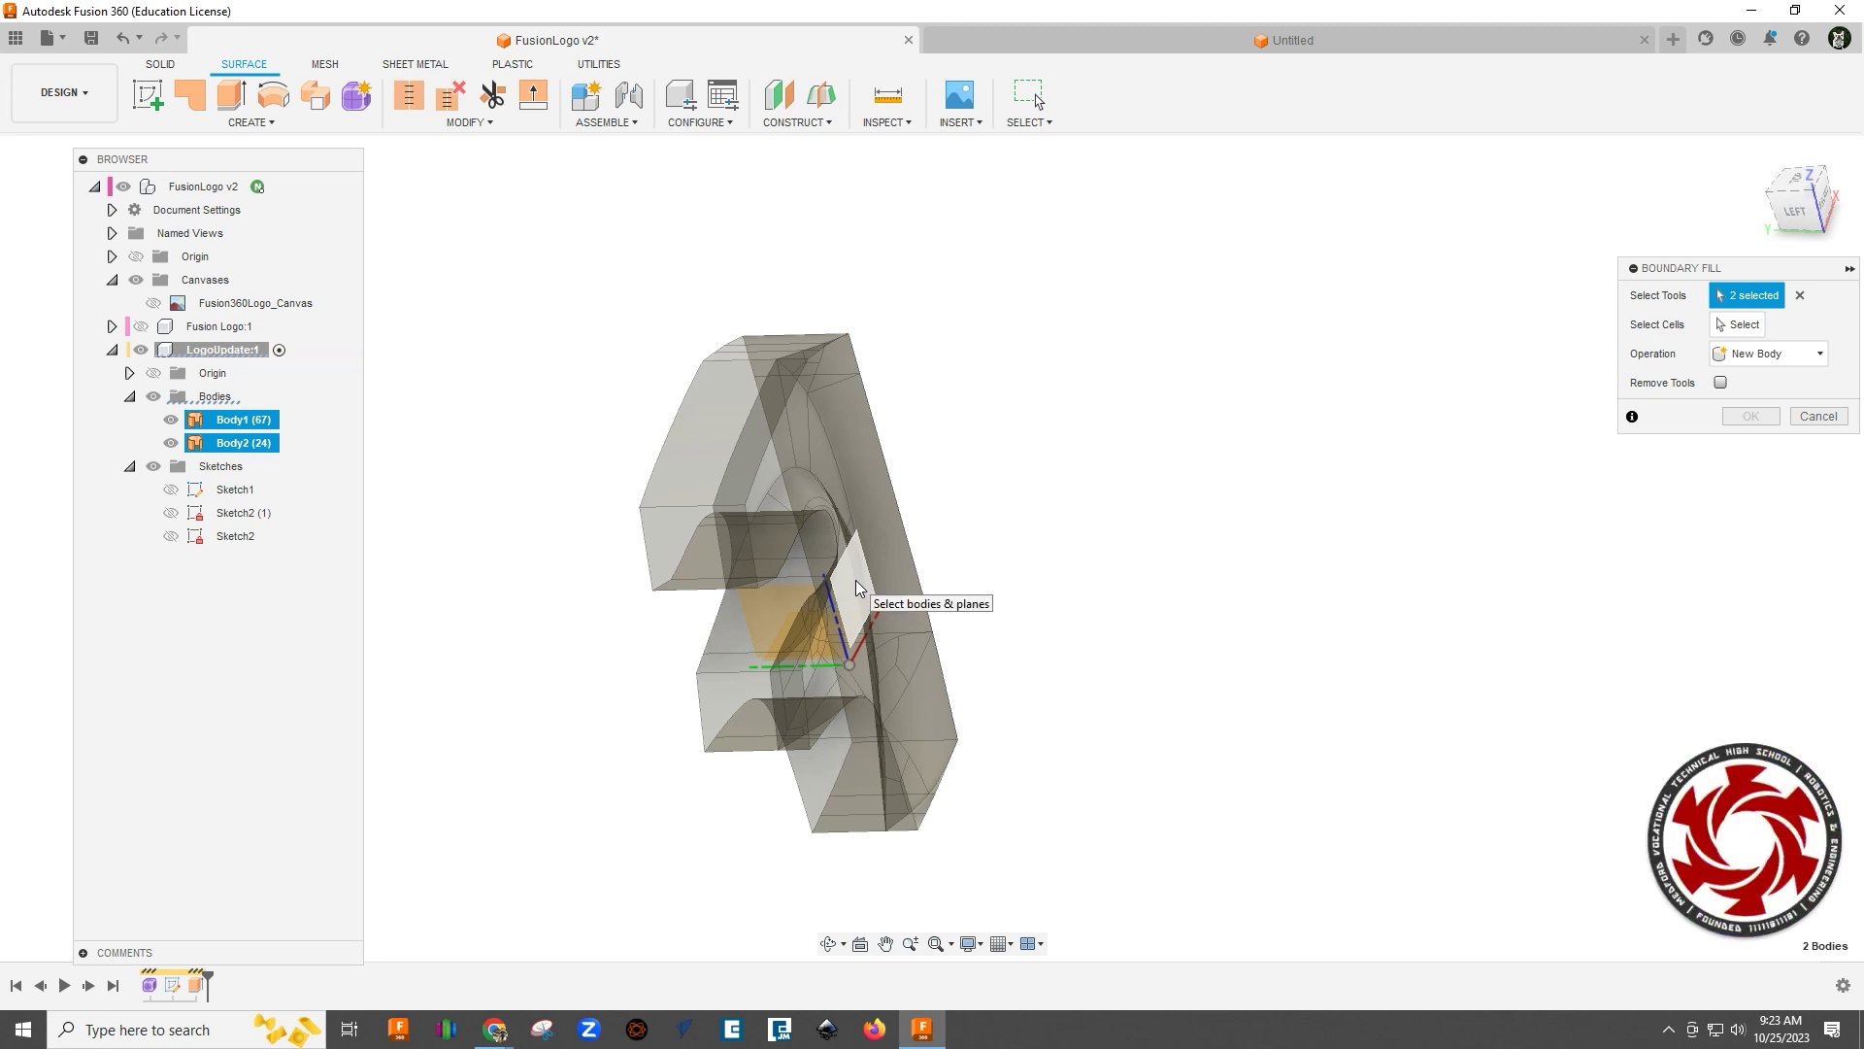
pyautogui.click(857, 588)
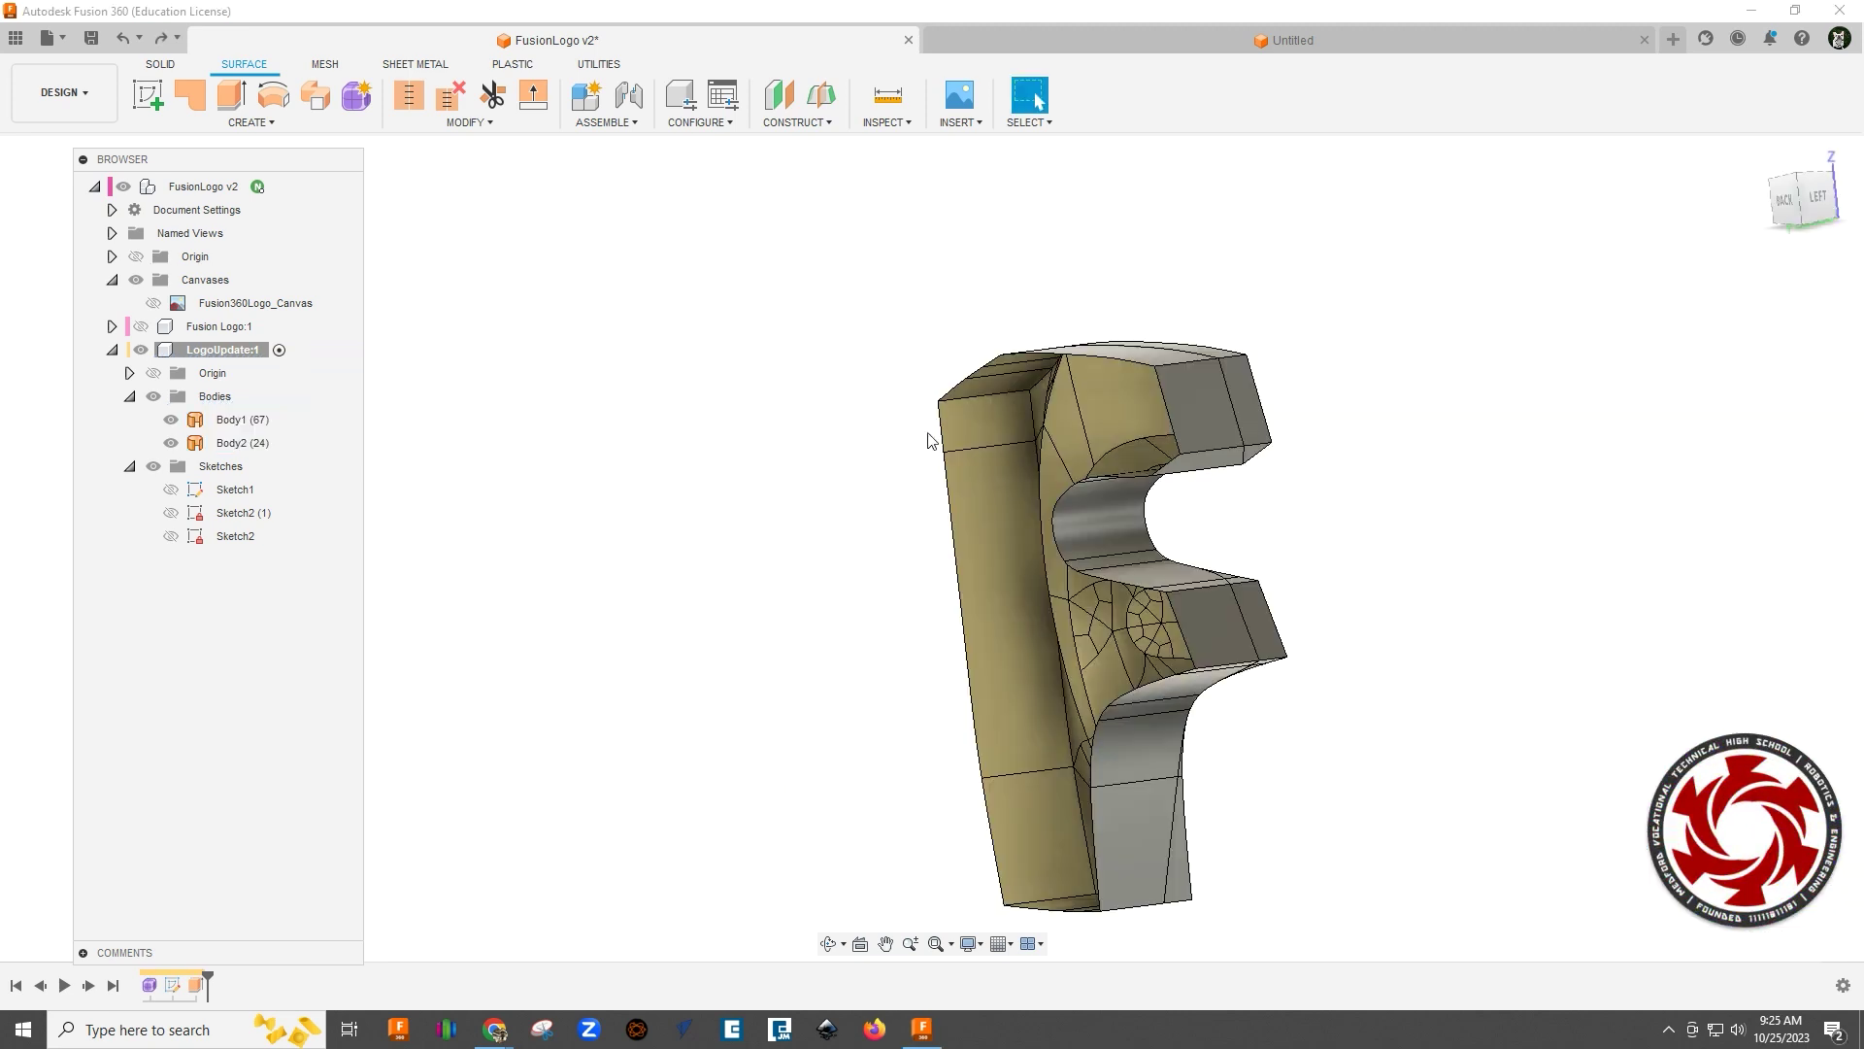
# Step: Edit the surface extrusion of the F outline so its direction is Symmetric
pyautogui.doubleClick(196, 986)
pyautogui.keyDown('shift'); pyautogui.moveTo(1364, 534); pyautogui.dragTo(1279, 608, button='middle'); pyautogui.keyUp('shift')
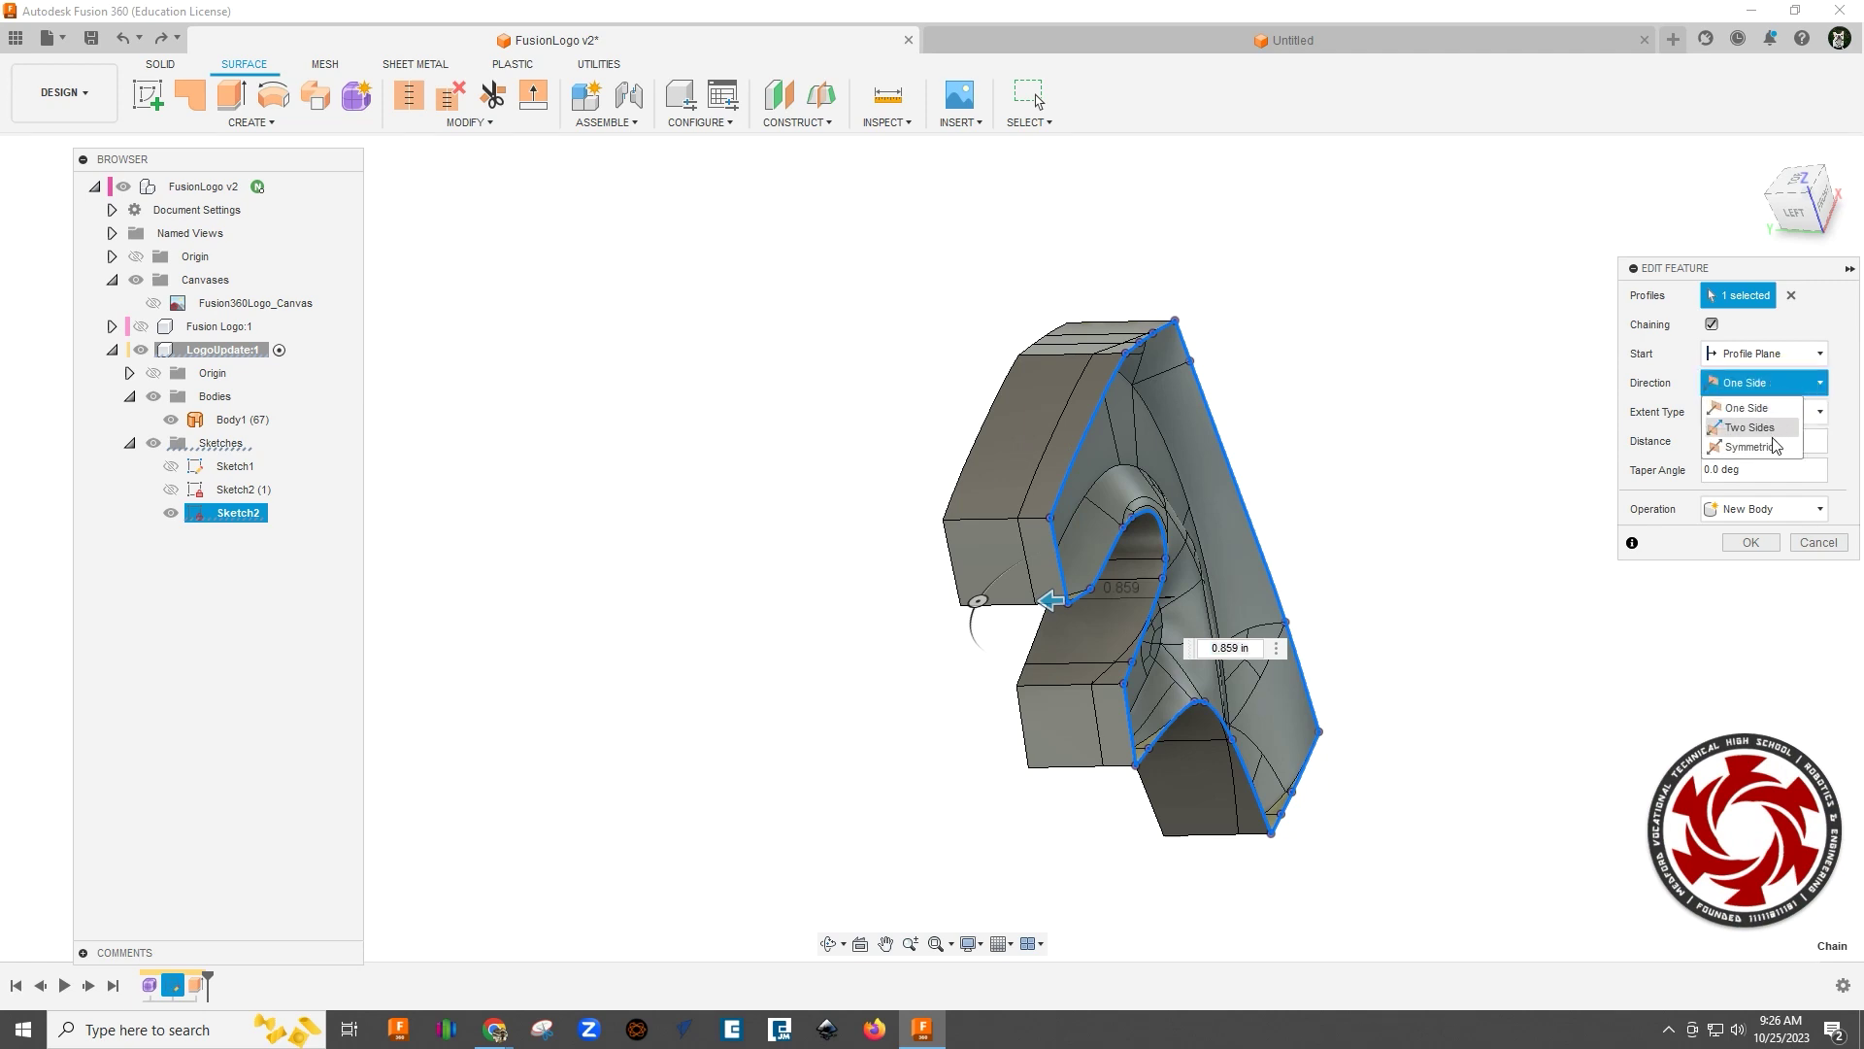
pyautogui.click(1775, 446)
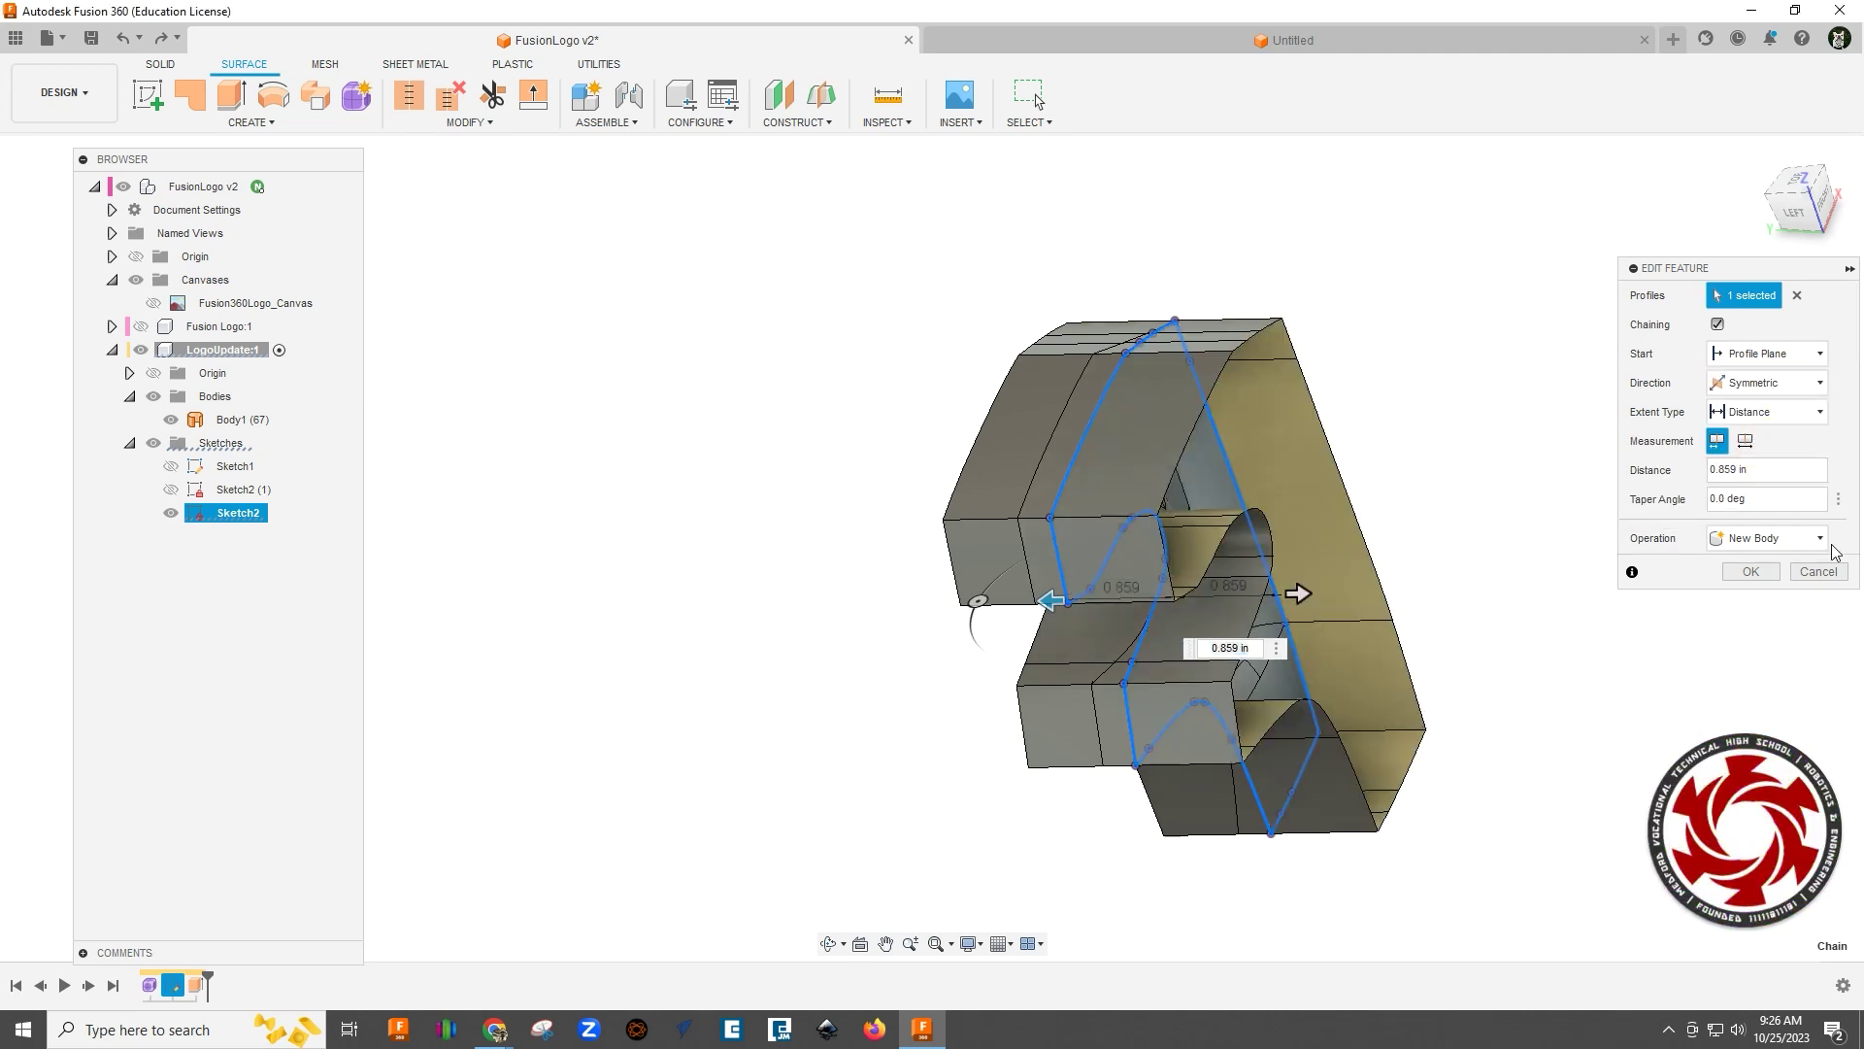
pyautogui.click(1753, 572)
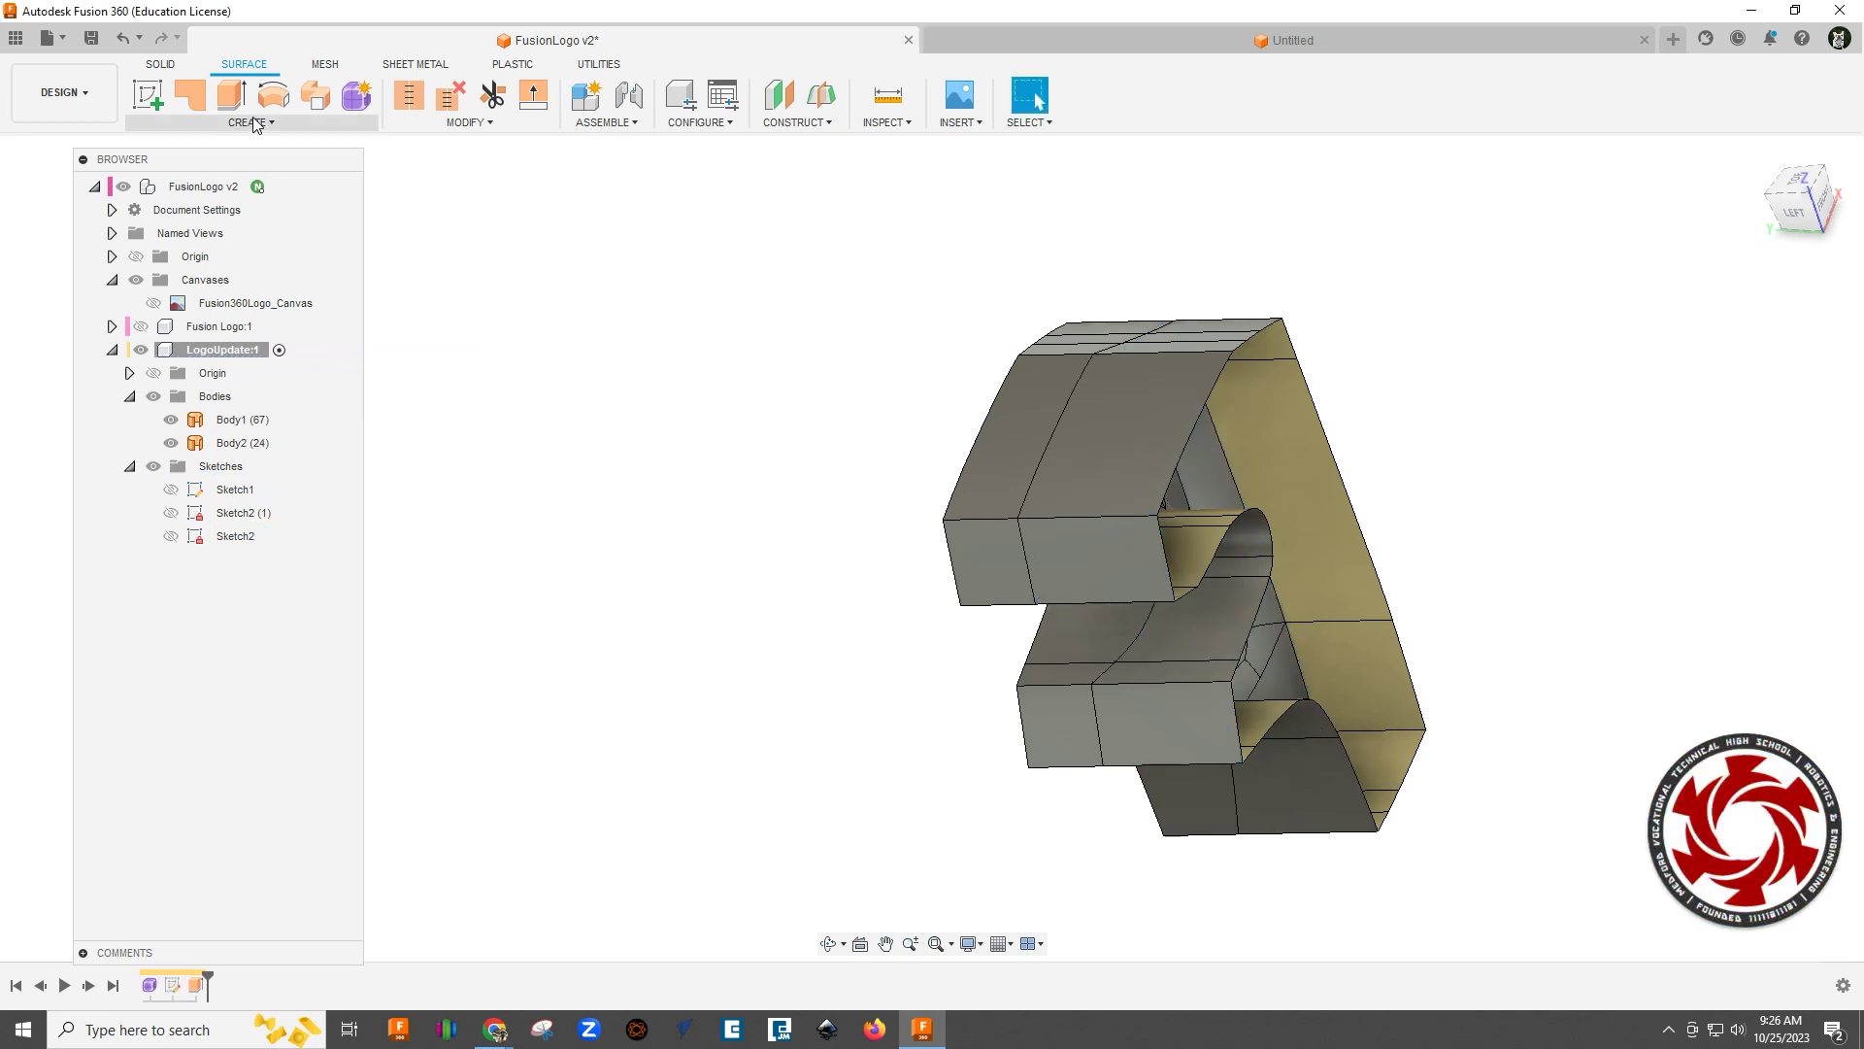
# Step: Boundary Fill the F-shaped cell enclosed by Body1, Body2 and the XZ origin plane as a new solid body
pyautogui.click(256, 123)
pyautogui.click(180, 419)
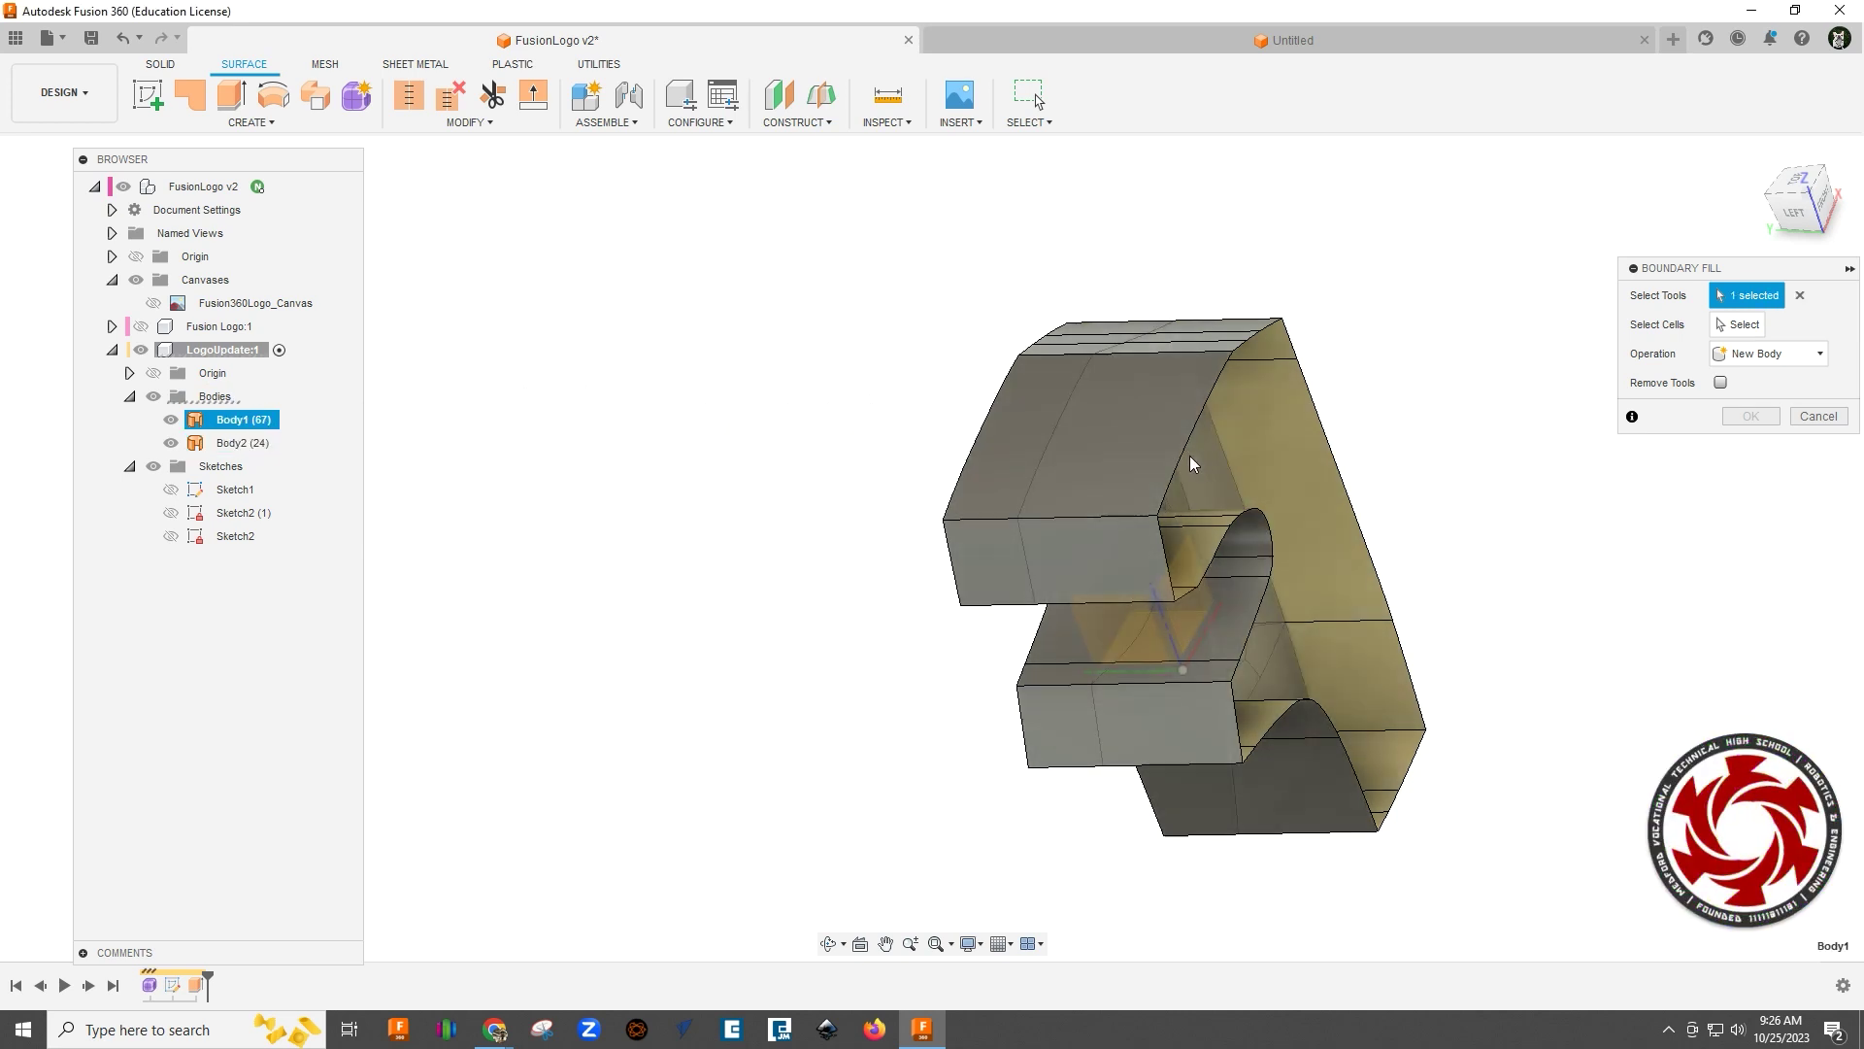
pyautogui.click(1196, 456)
pyautogui.keyDown('shift'); pyautogui.moveTo(1196, 457); pyautogui.dragTo(1149, 444, button='middle'); pyautogui.keyUp('shift')
pyautogui.click(1151, 443)
pyautogui.click(972, 441)
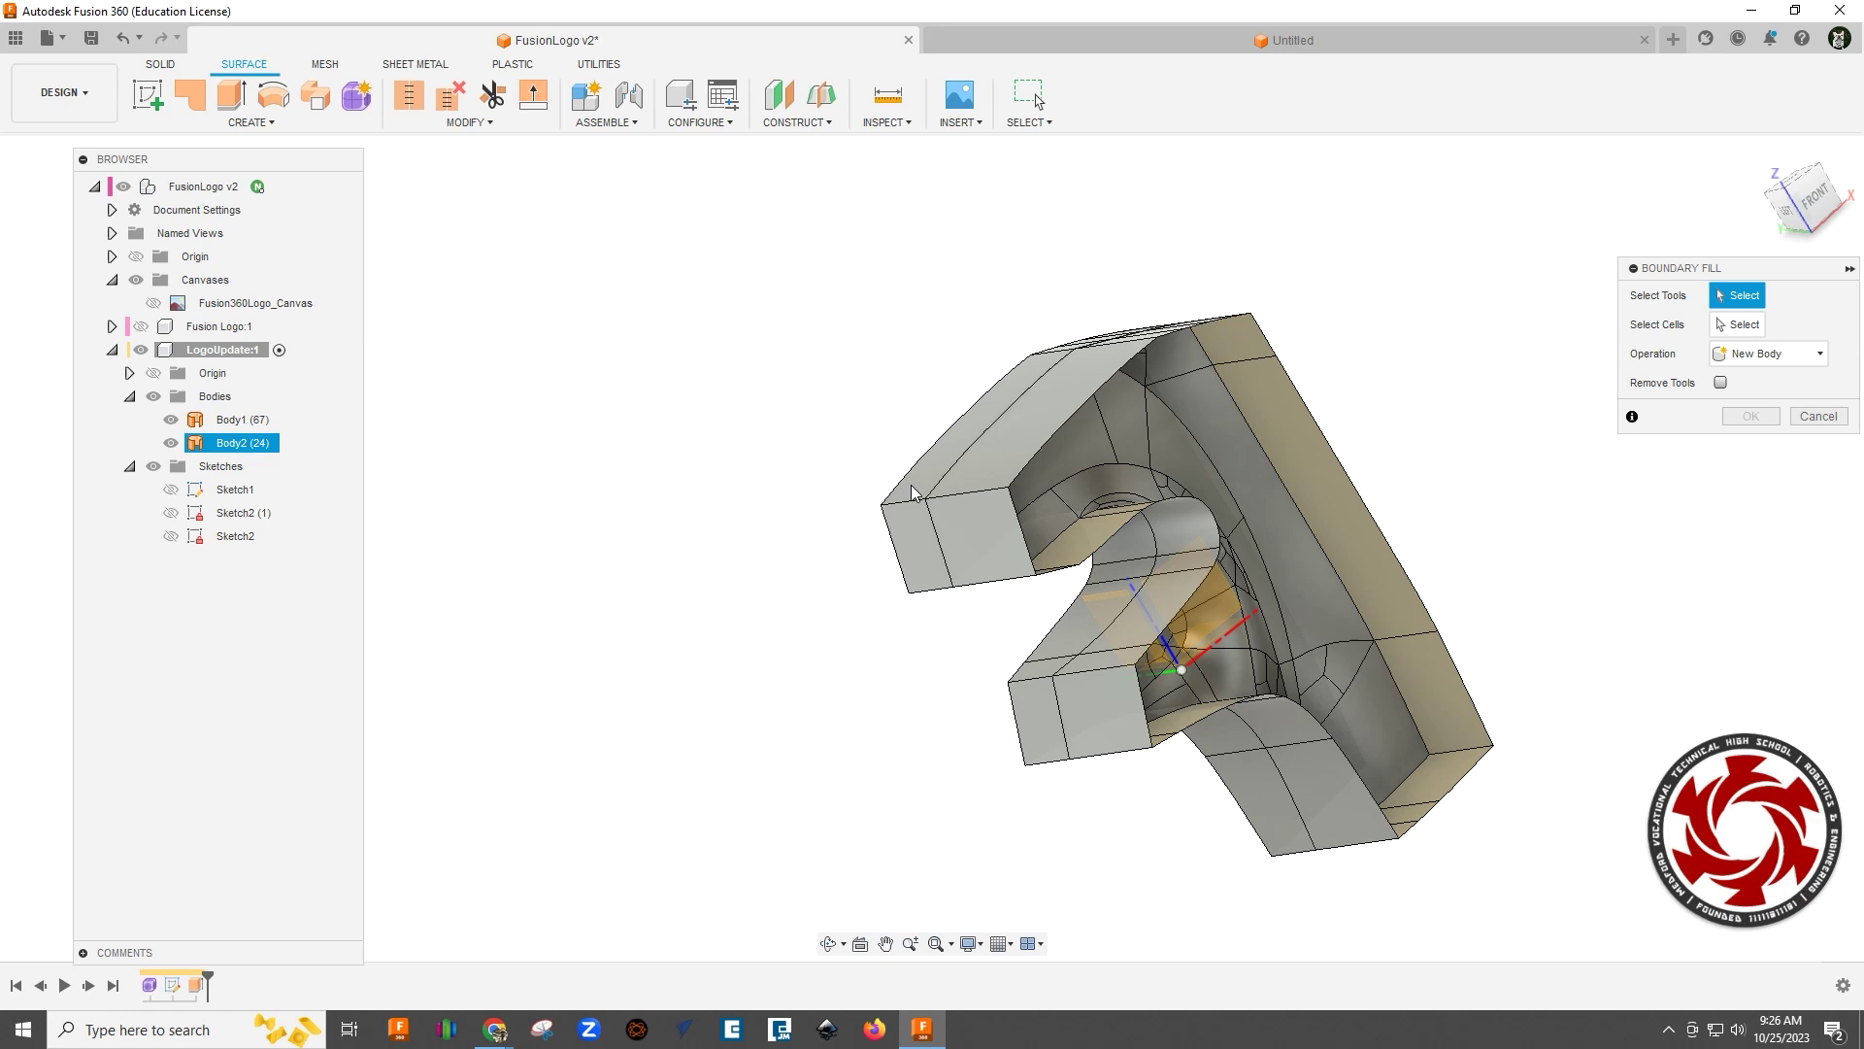
pyautogui.click(1243, 519)
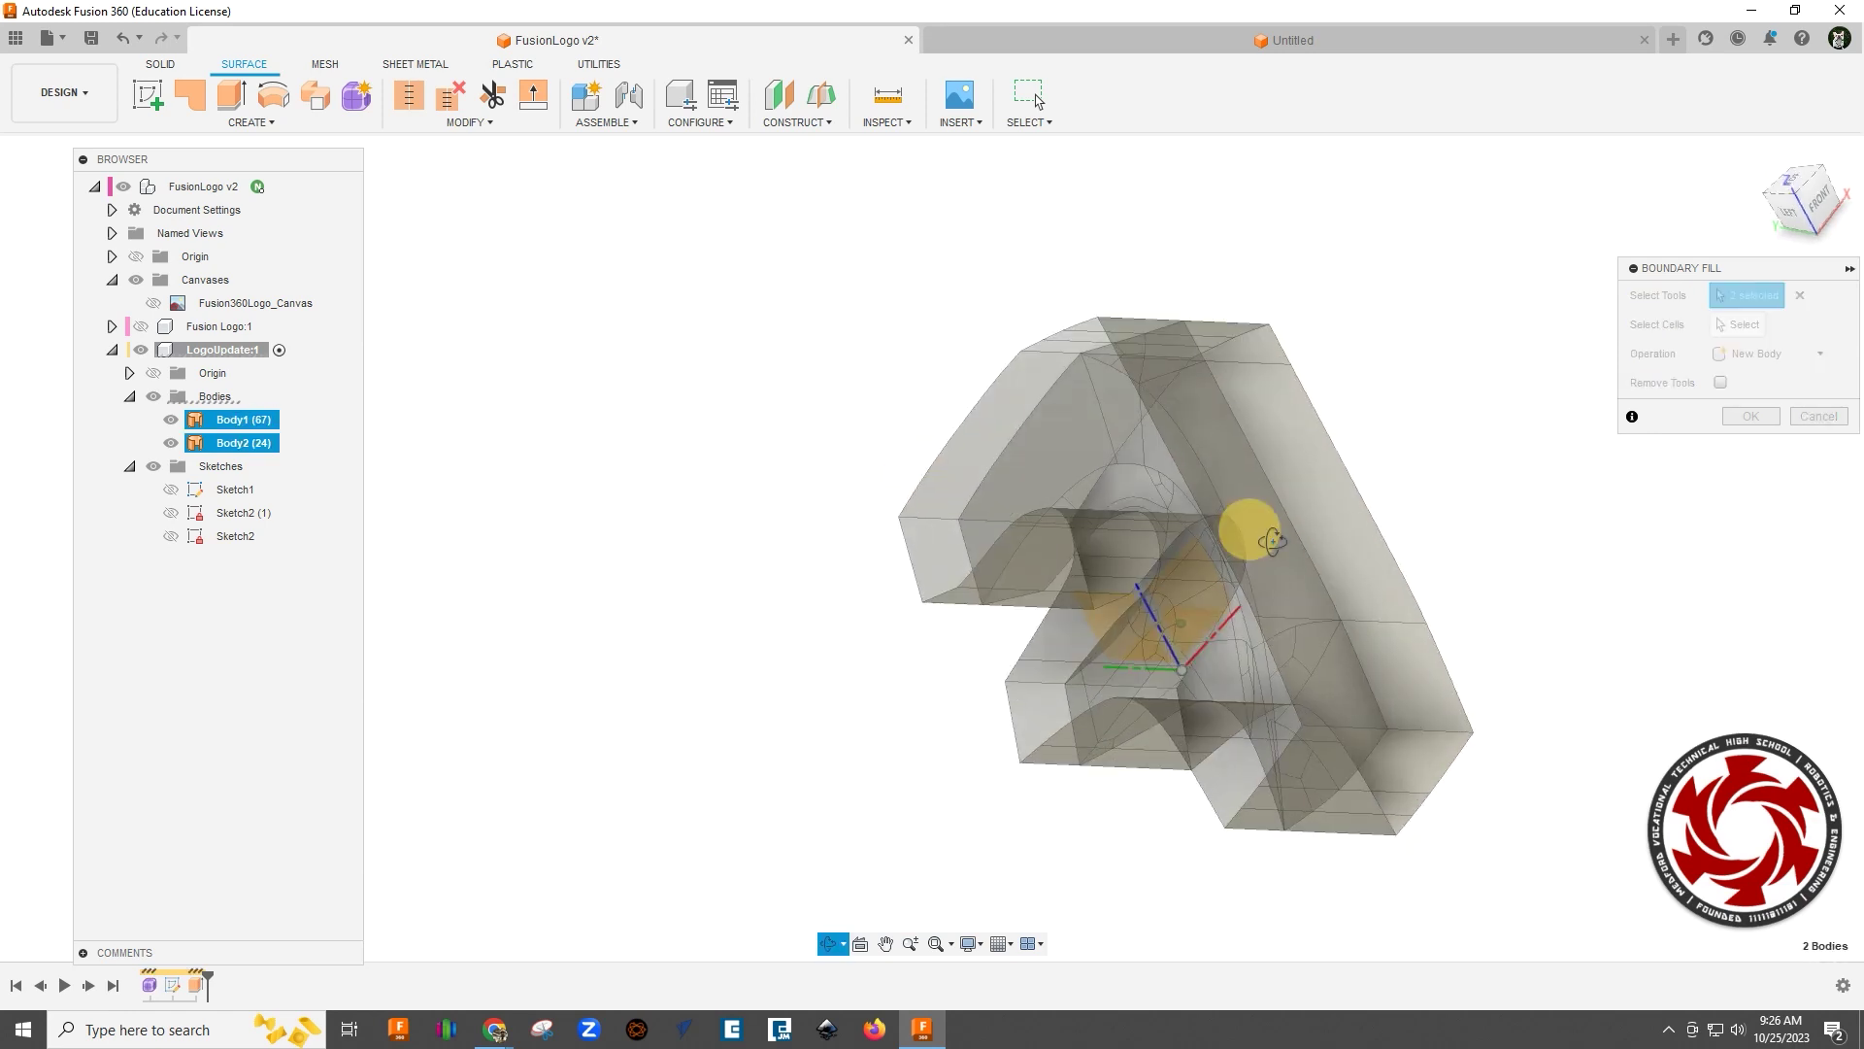
pyautogui.keyDown('shift'); pyautogui.moveTo(1225, 594); pyautogui.dragTo(1370, 491, button='middle'); pyautogui.keyUp('shift')
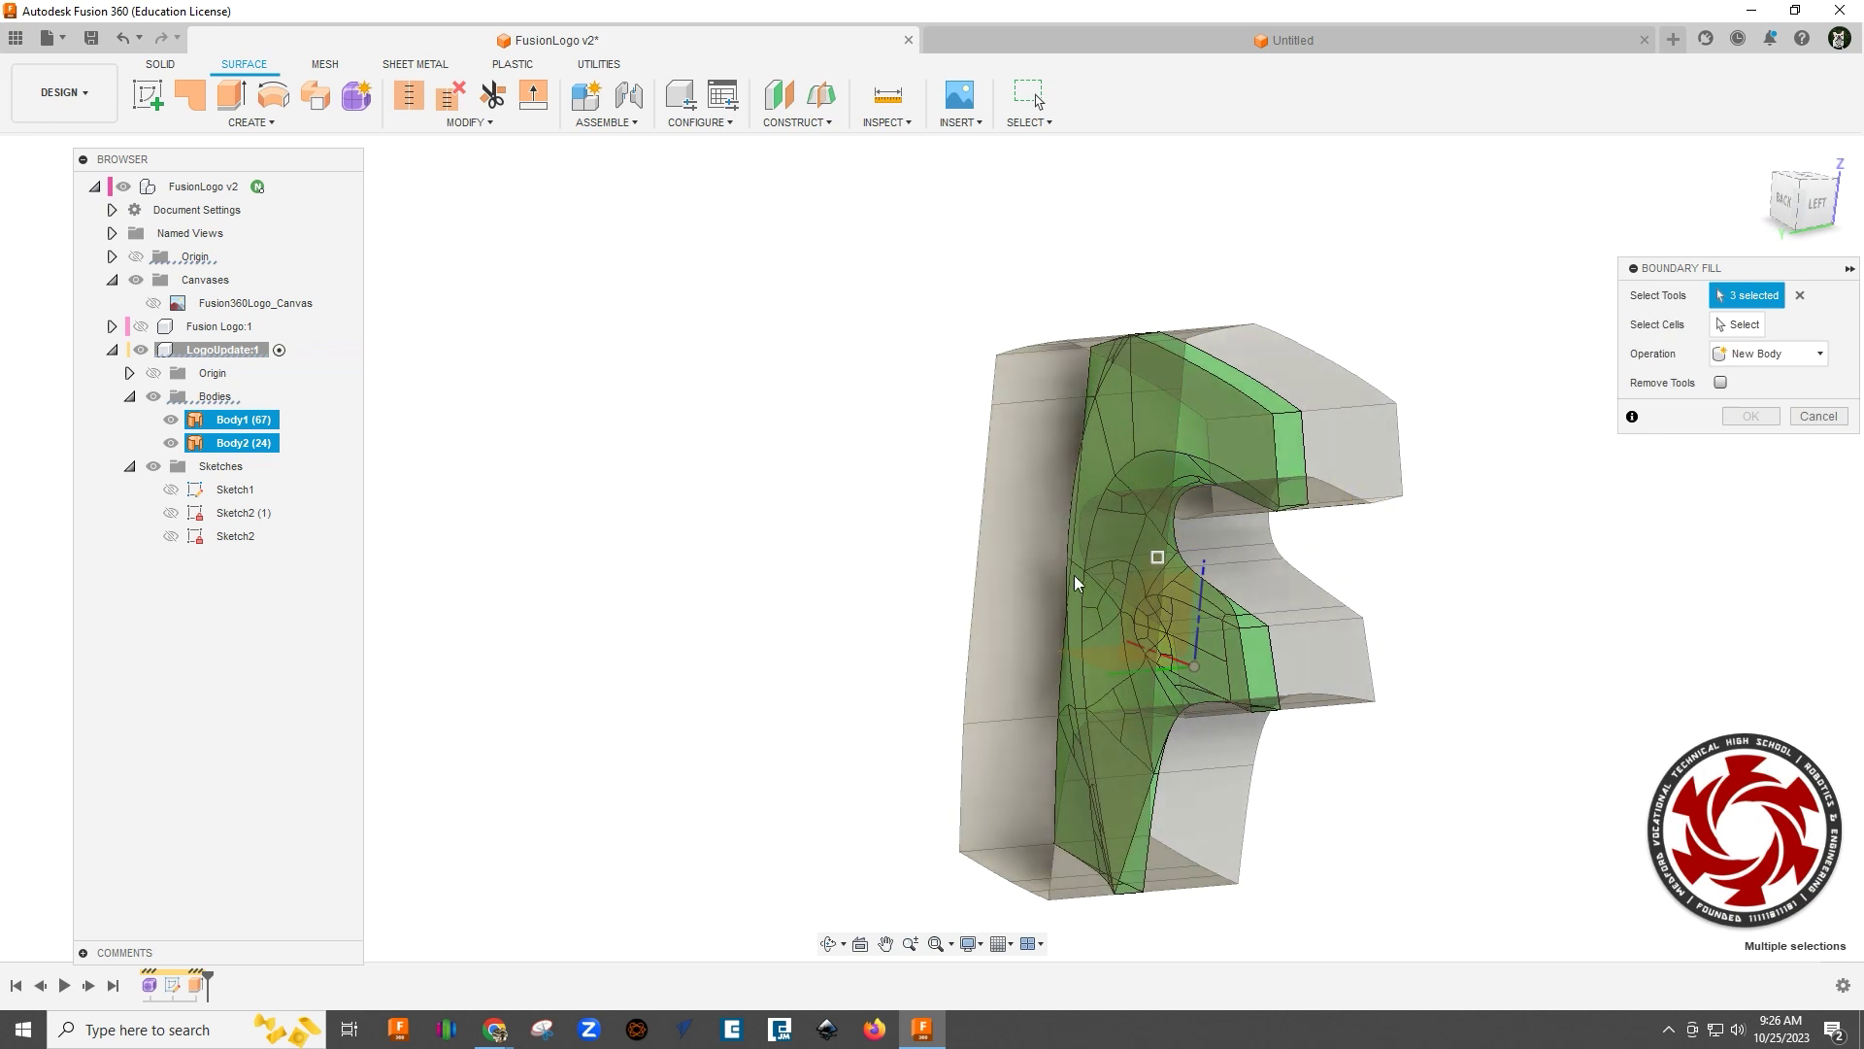
pyautogui.click(1745, 330)
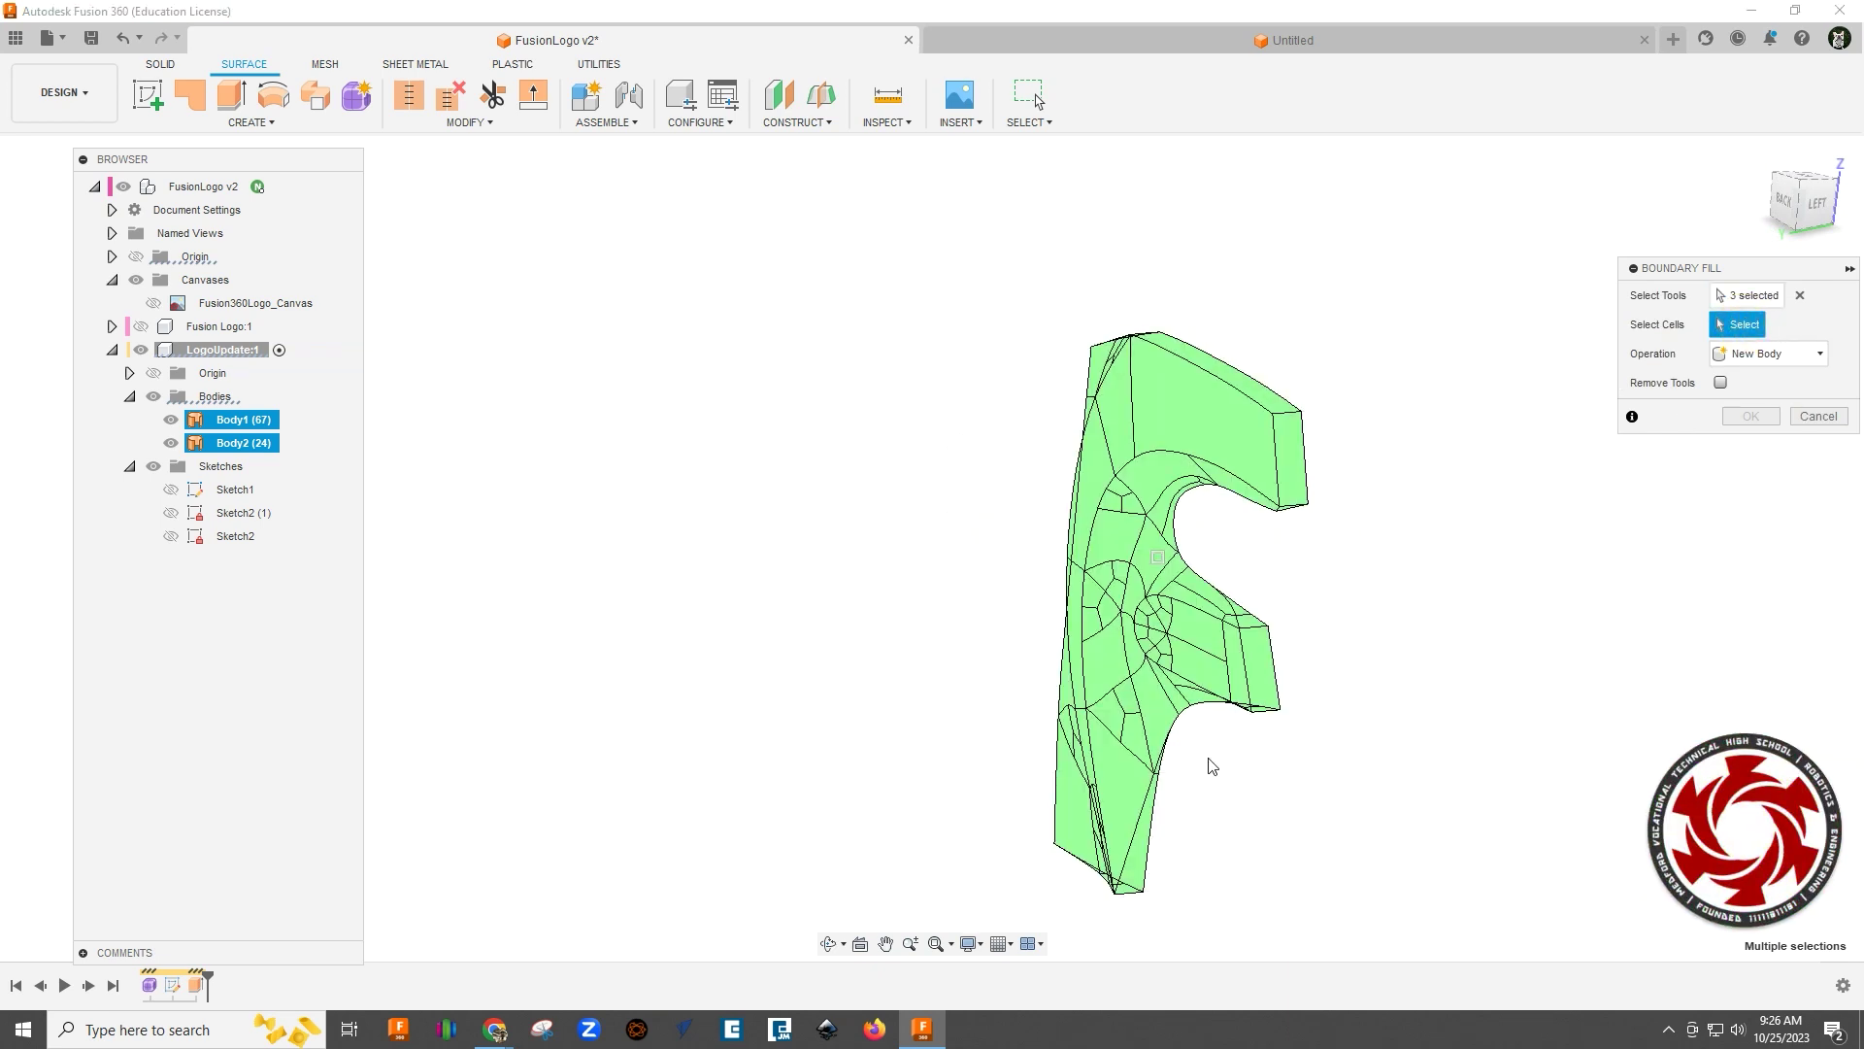
pyautogui.click(1190, 674)
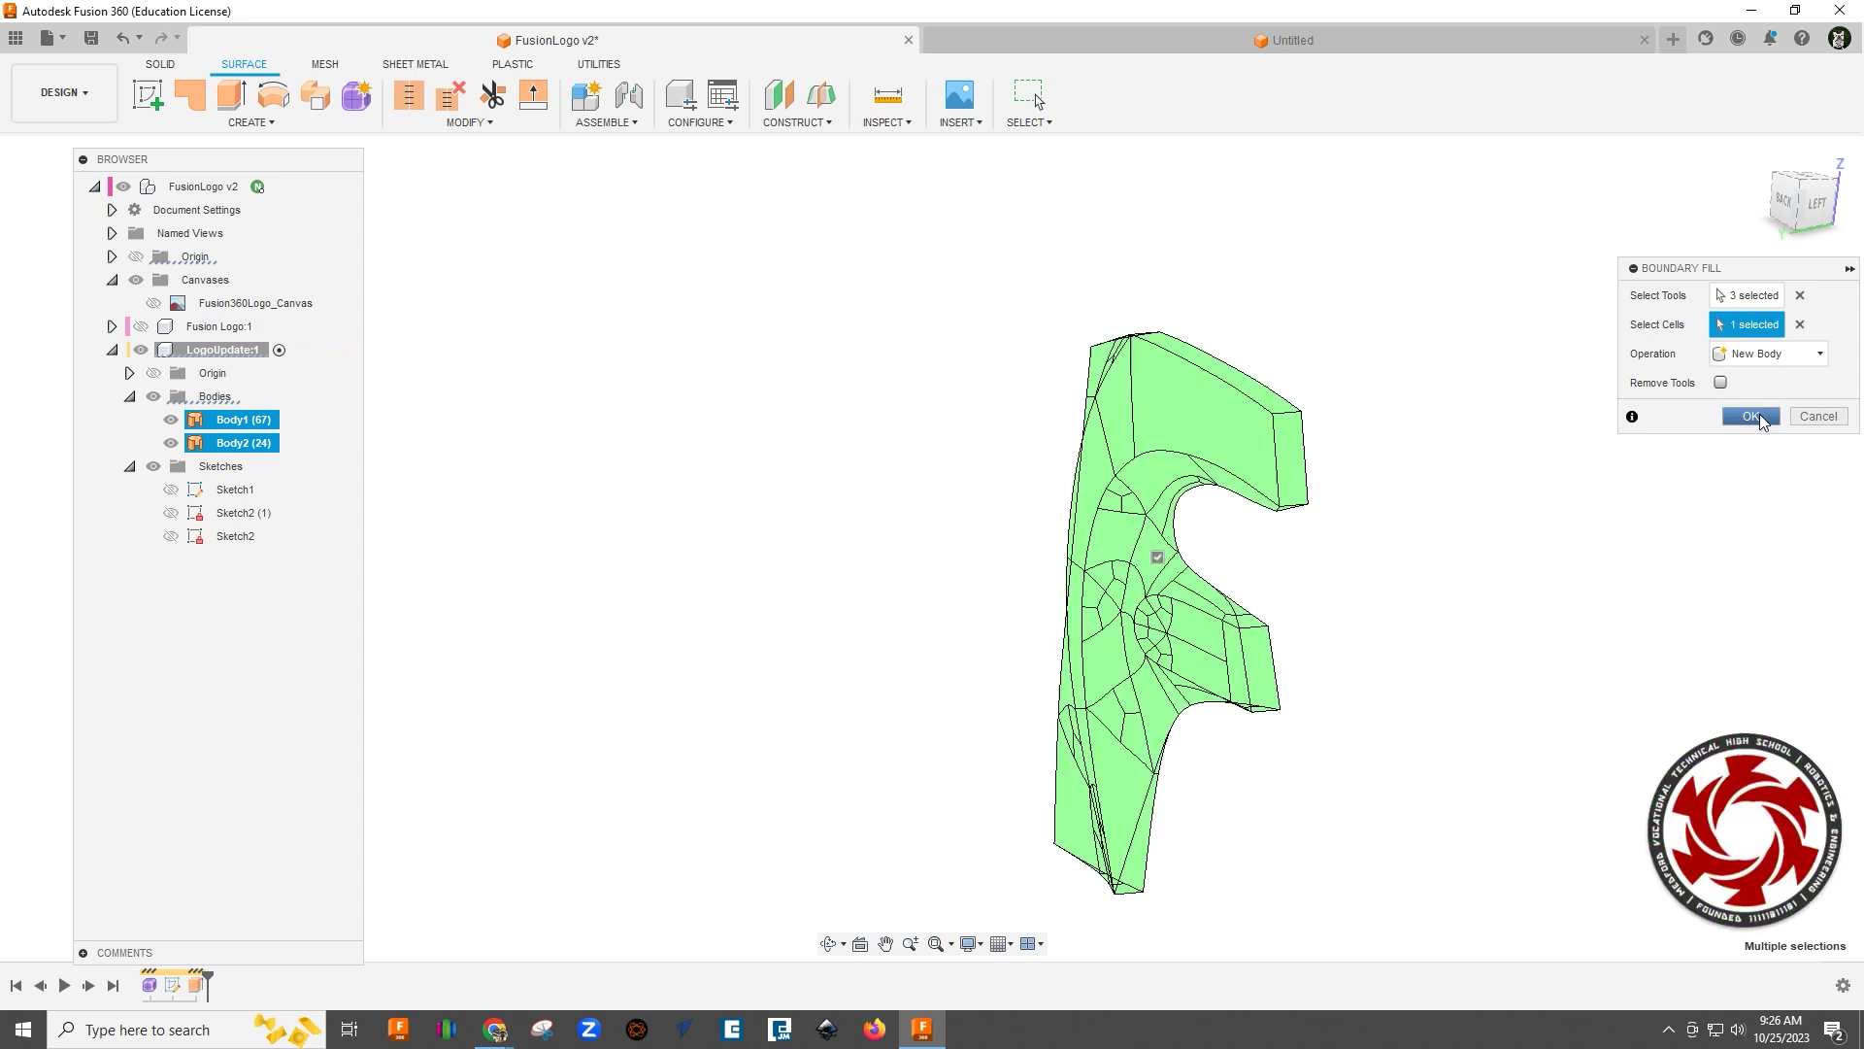
# Step: Hide the surface bodies Body1 and Body2, leaving only the solid F visible
pyautogui.scroll(-3, 680, 571)
pyautogui.keyDown('shift'); pyautogui.moveTo(687, 552); pyautogui.dragTo(732, 508, button='middle'); pyautogui.keyUp('shift')
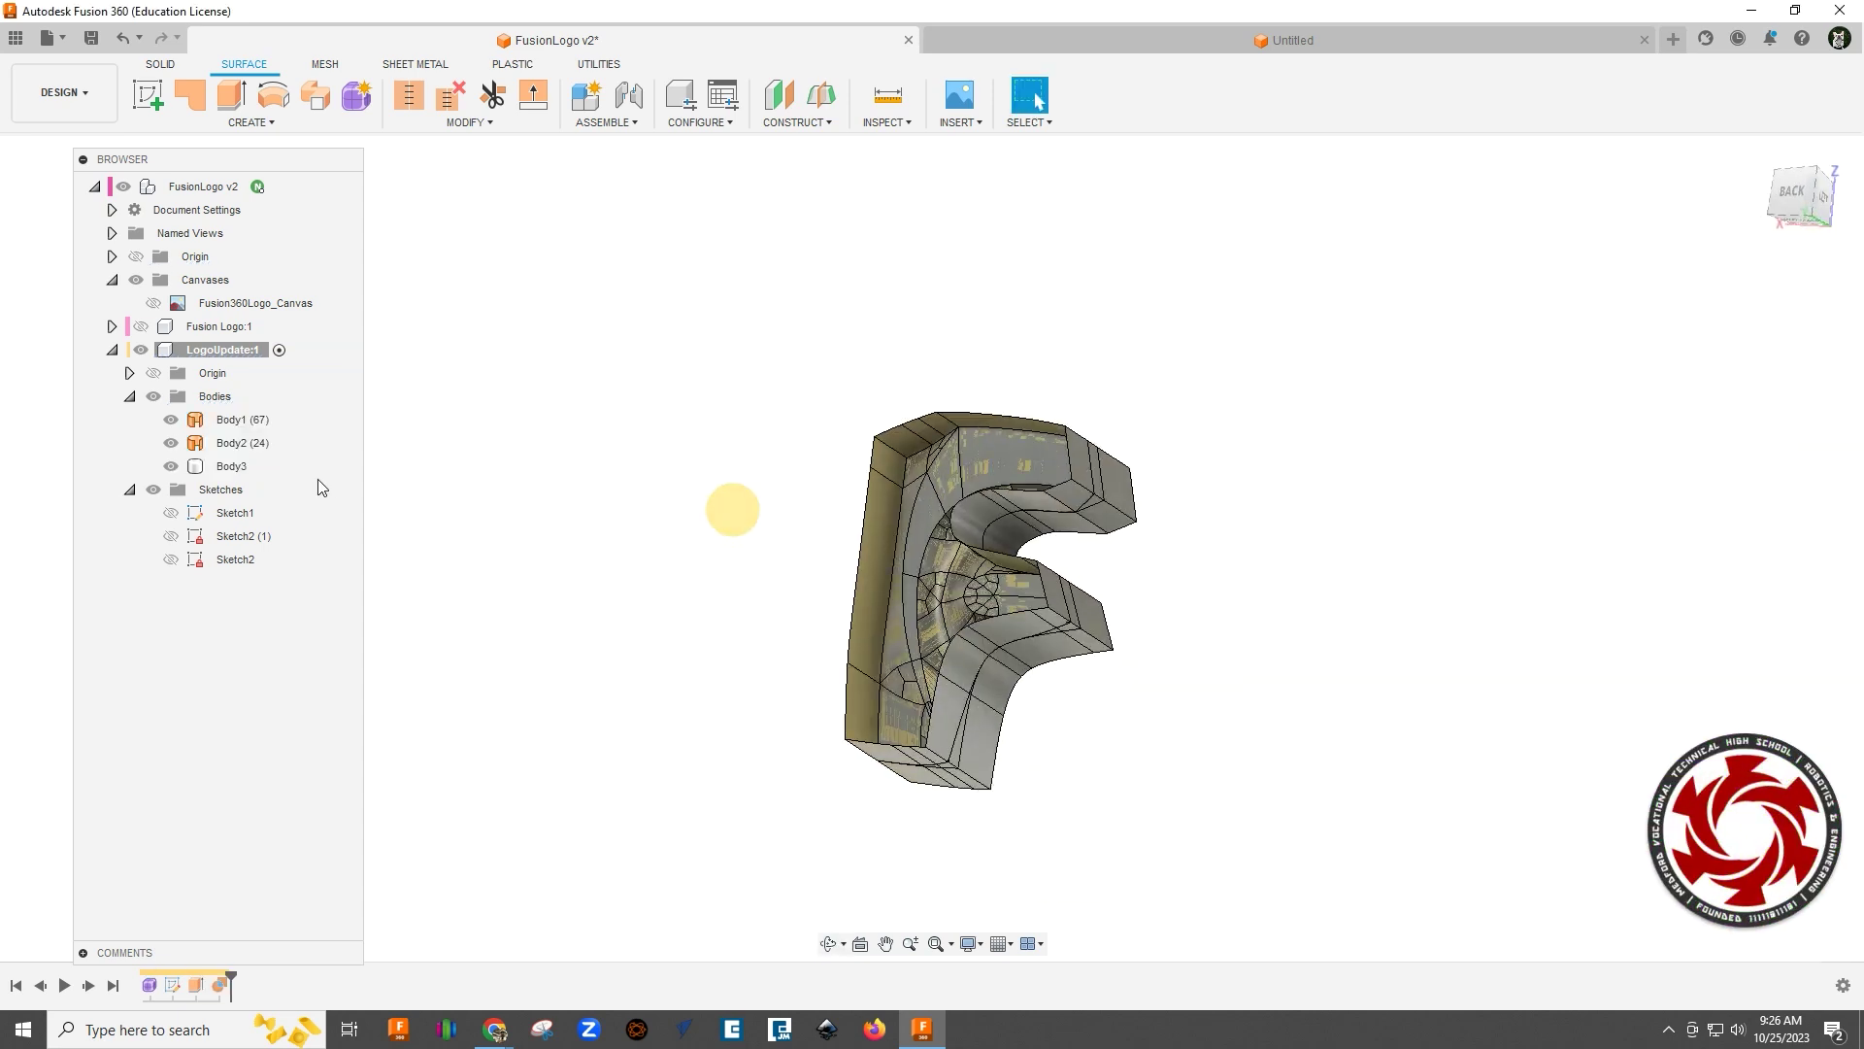
pyautogui.click(173, 427)
pyautogui.click(171, 443)
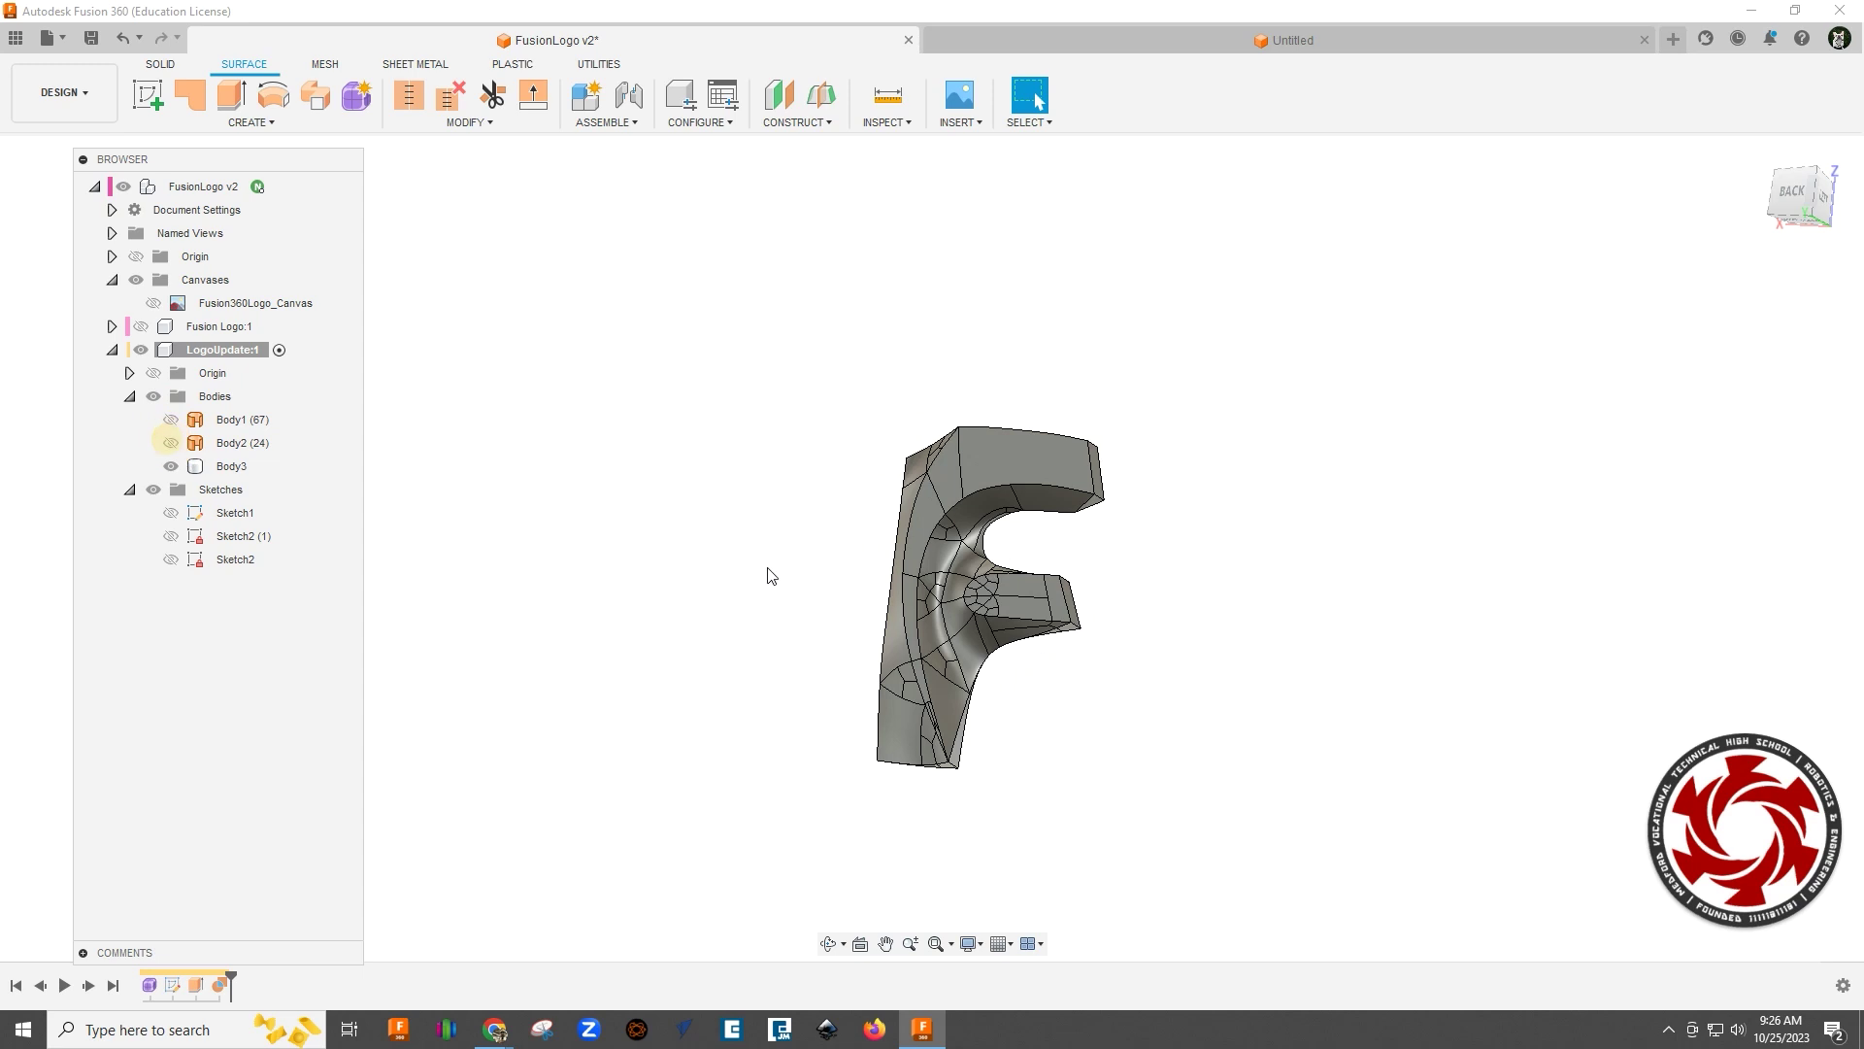
# Step: Set the visual style to Shaded without edges and view the solid F at an angle
pyautogui.scroll(3, 1056, 644)
pyautogui.moveTo(1007, 736)
pyautogui.keyDown('shift'); pyautogui.mouseDown(button='middle')
pyautogui.moveTo(1062, 674)
pyautogui.moveTo(1028, 707)
pyautogui.mouseUp(button='middle'); pyautogui.keyUp('shift')
pyautogui.click(978, 944)
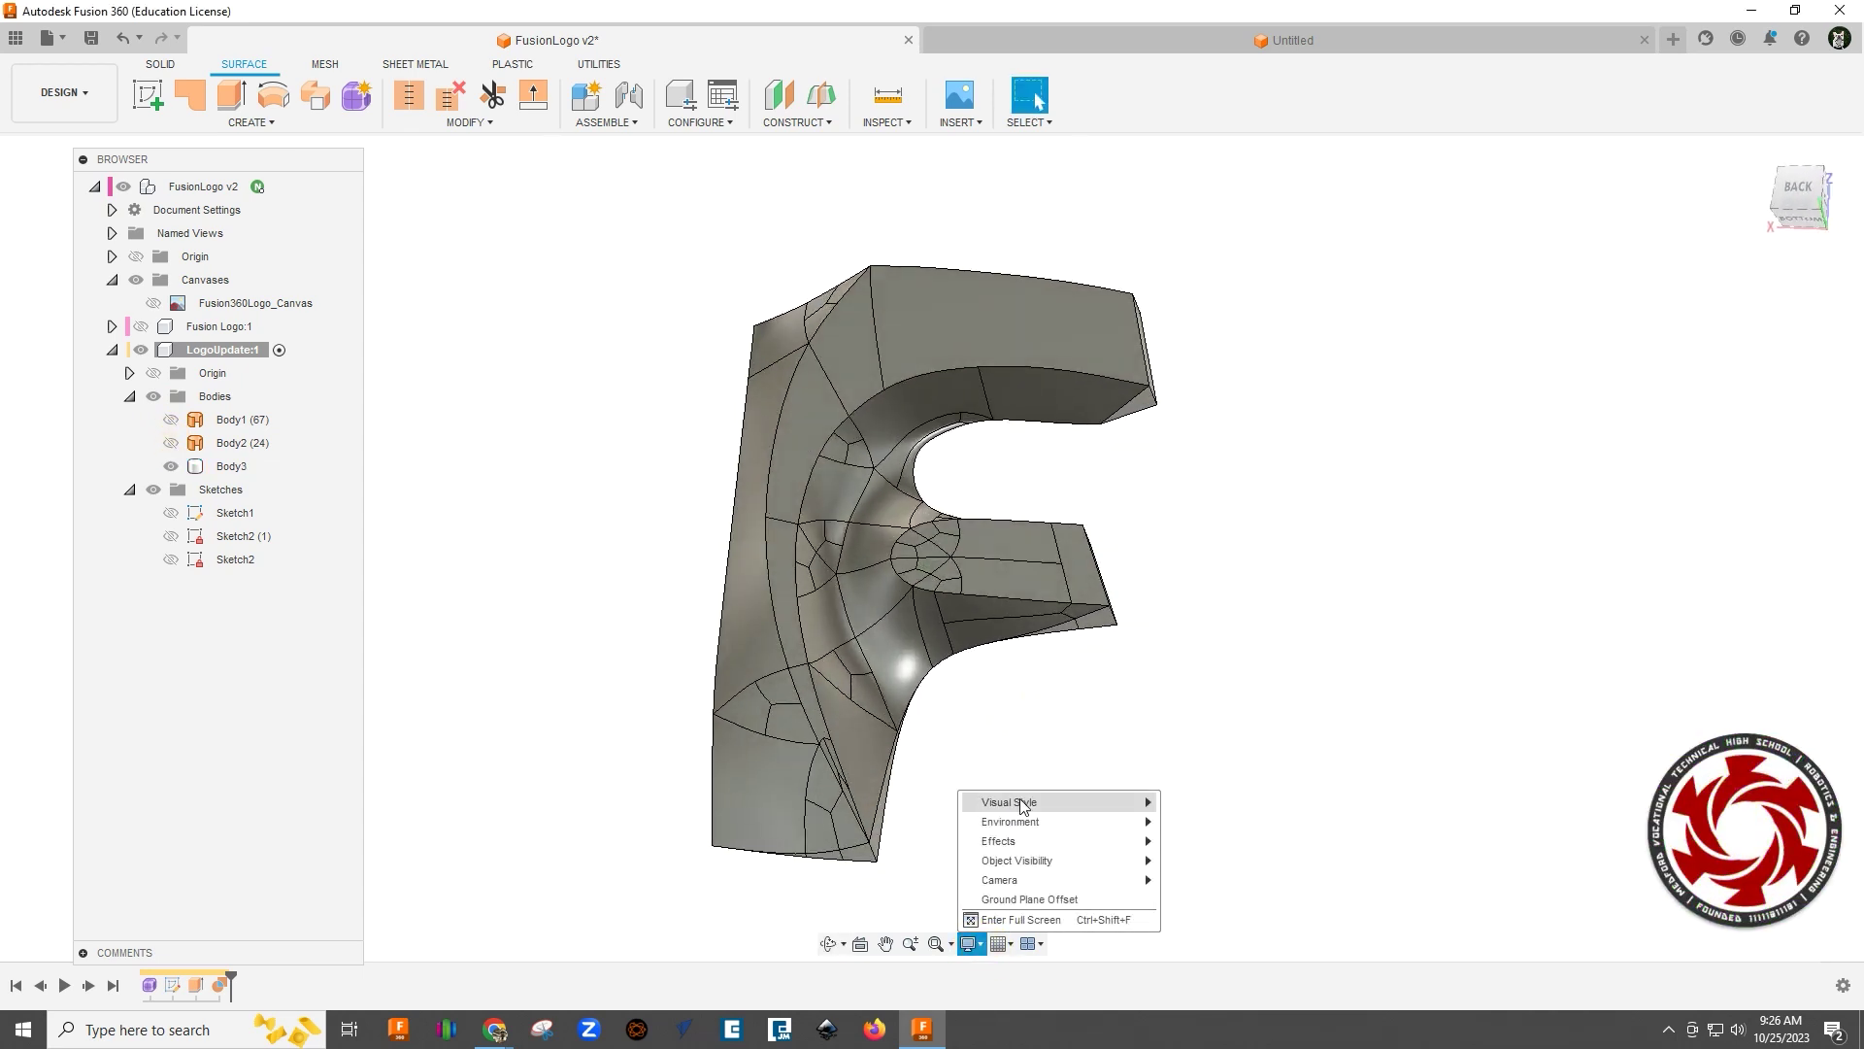
pyautogui.click(1224, 802)
pyautogui.keyDown('shift'); pyautogui.moveTo(1213, 781); pyautogui.dragTo(1168, 715, button='middle'); pyautogui.keyUp('shift')
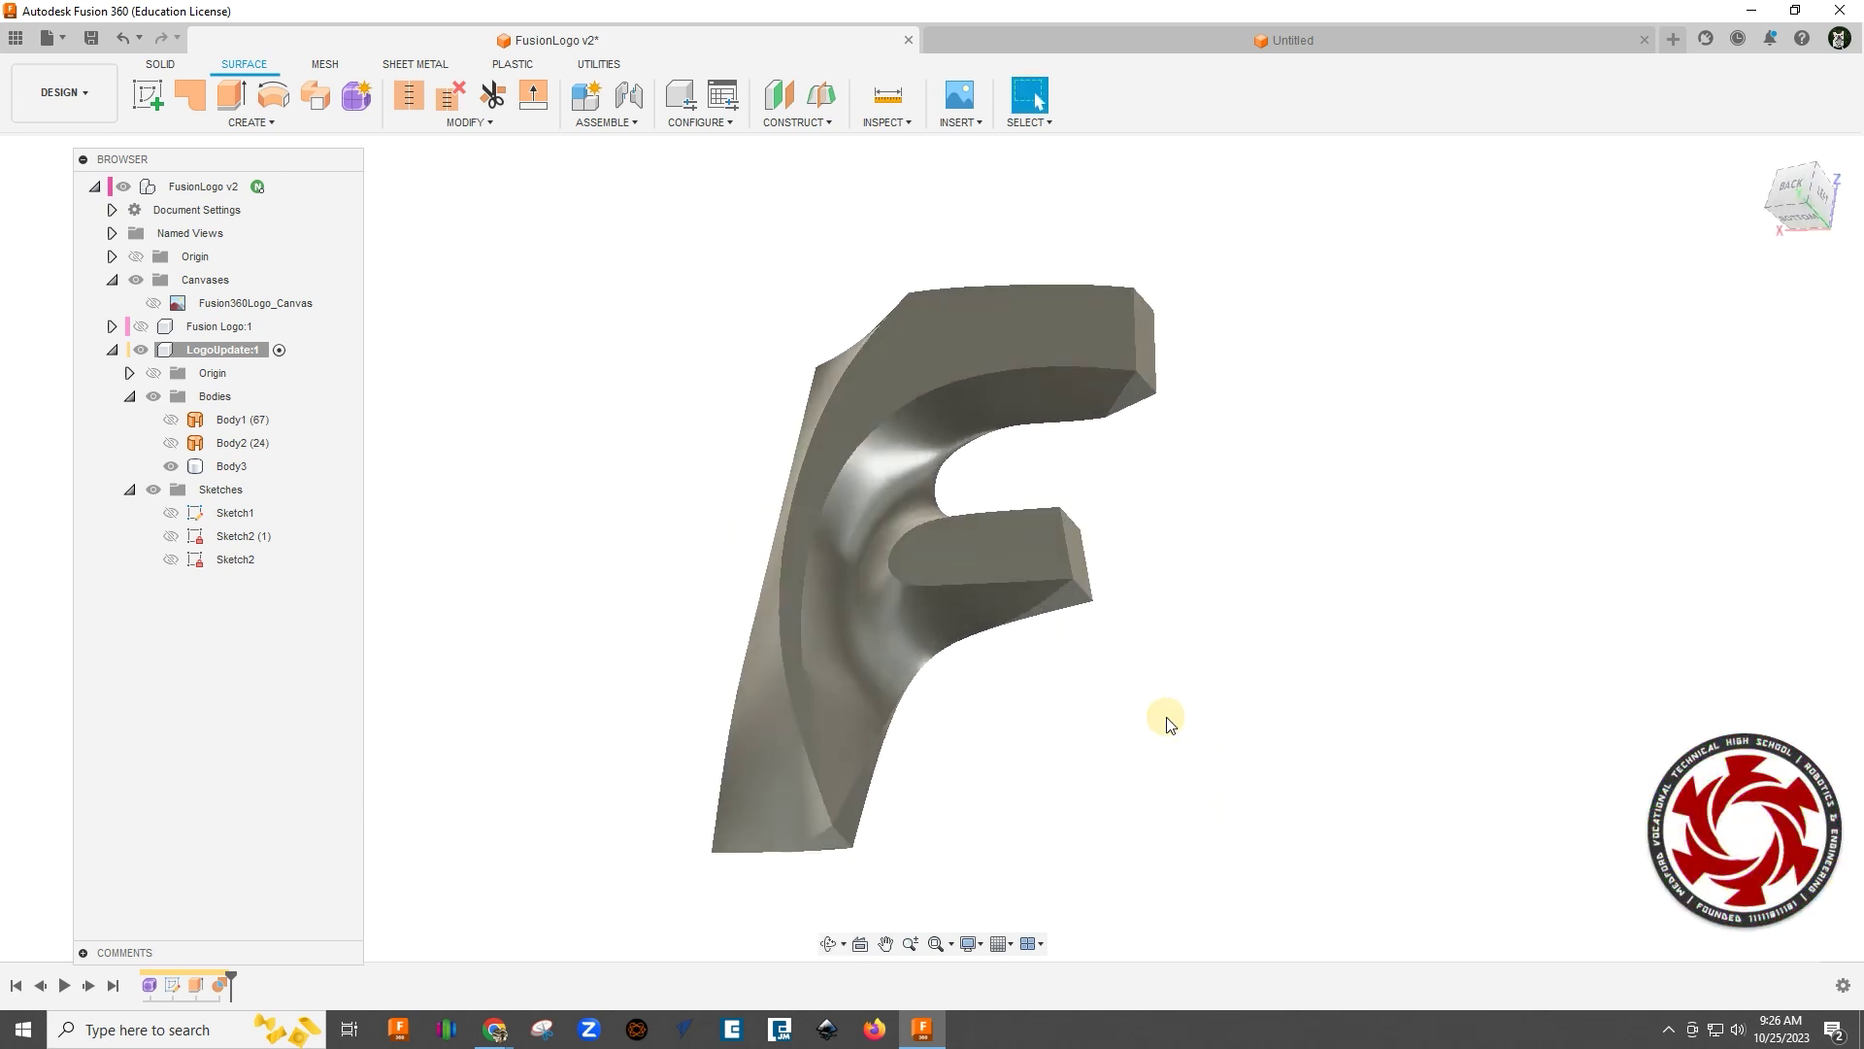
# Step: Examine the inside of the solid F with a Section Analysis on an origin plane, moving the cut through the body
pyautogui.click(891, 122)
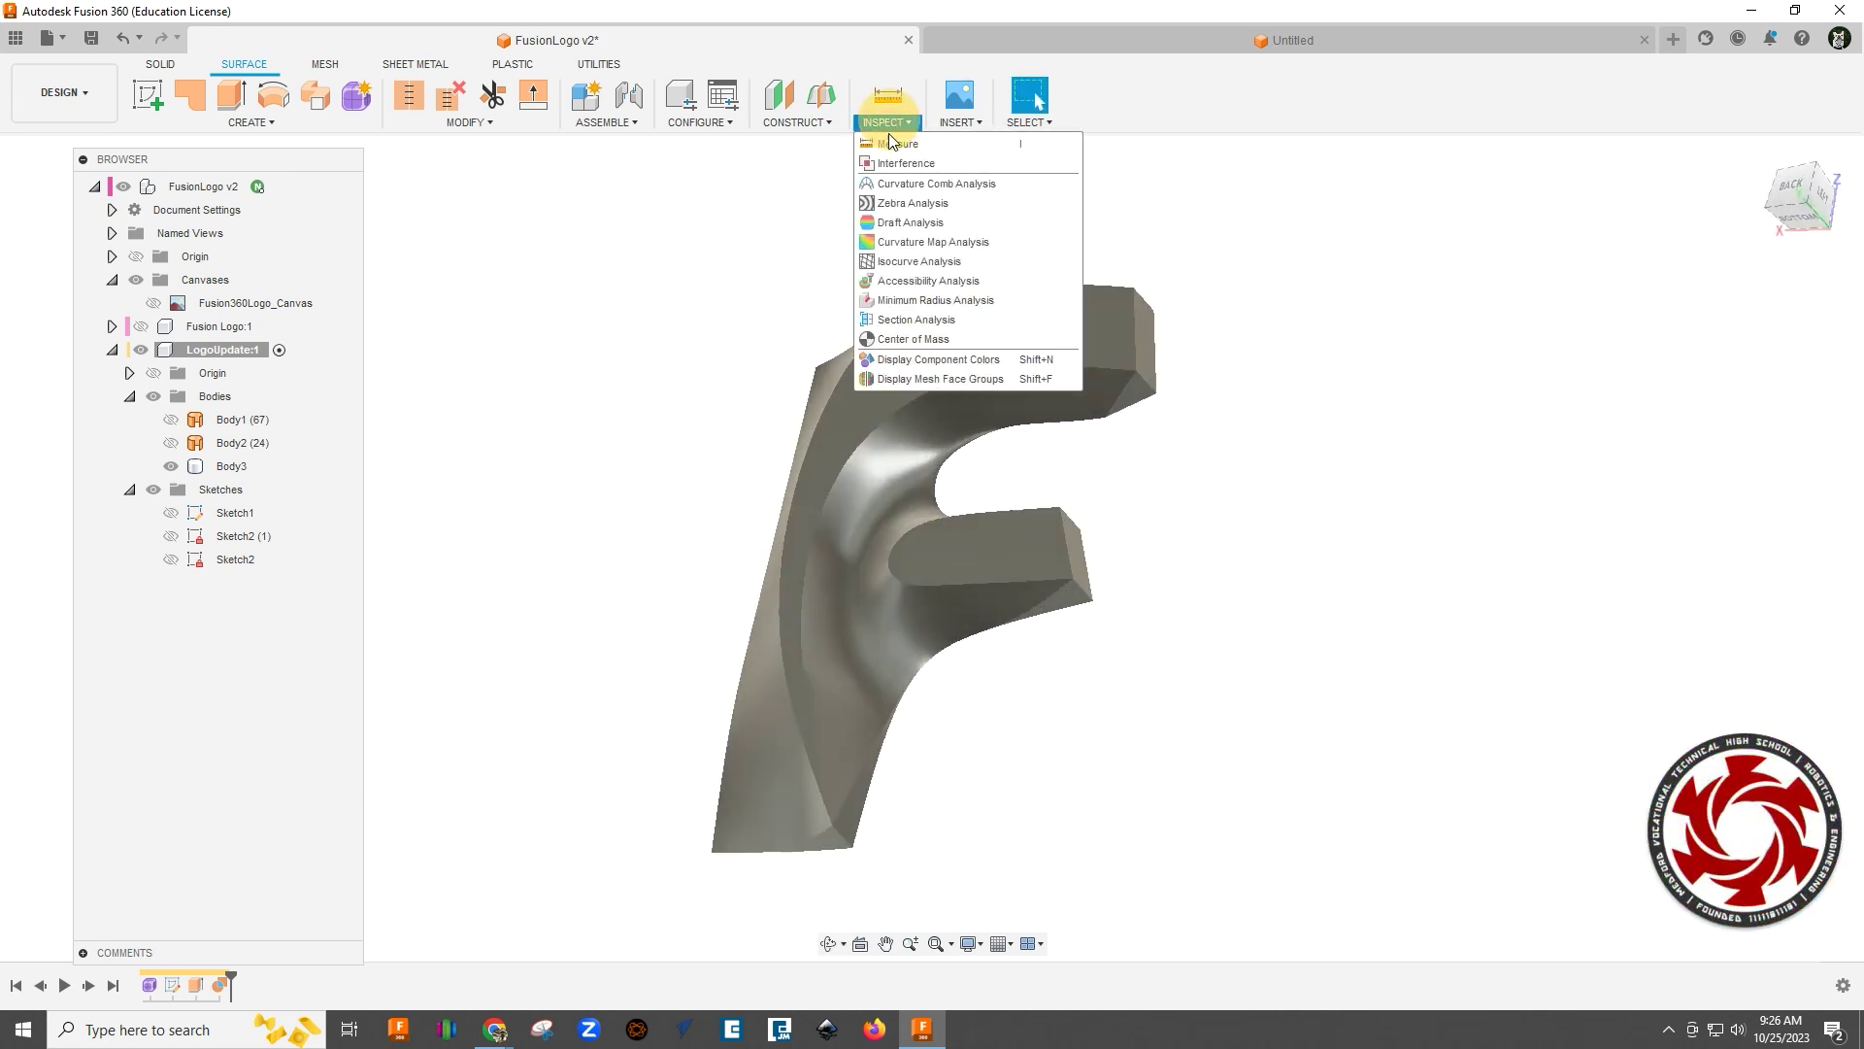
pyautogui.click(922, 323)
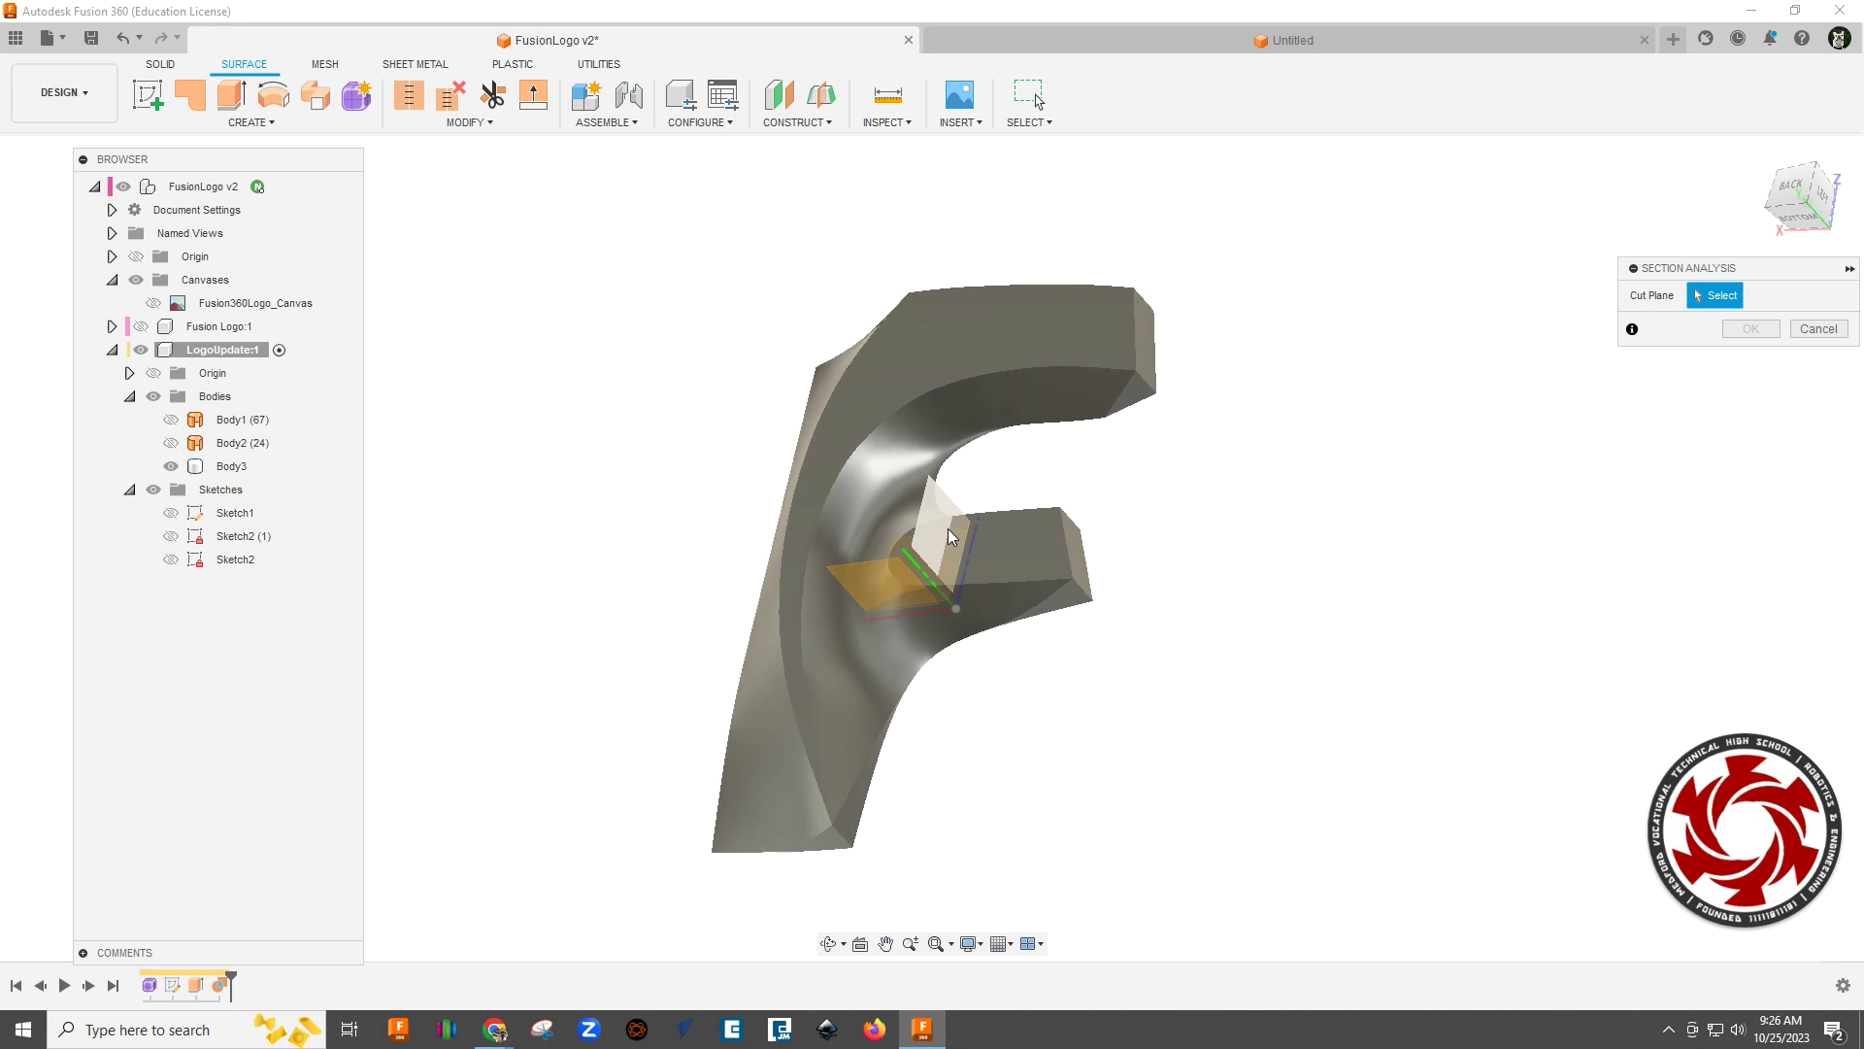
pyautogui.click(898, 597)
pyautogui.keyDown('shift'); pyautogui.moveTo(992, 695); pyautogui.dragTo(948, 812, button='middle'); pyautogui.keyUp('shift')
pyautogui.moveTo(979, 597); pyautogui.dragTo(1069, 557)
pyautogui.keyDown('shift'); pyautogui.moveTo(1069, 558); pyautogui.dragTo(1164, 521, button='middle'); pyautogui.keyUp('shift')
pyautogui.moveTo(1011, 607); pyautogui.dragTo(1345, 642)
pyautogui.click(1816, 503)
# Step: Try to apply the Polymide (Kapton) plastic appearance to individual faces of the solid F
pyautogui.keyDown('shift'); pyautogui.moveTo(1186, 437); pyautogui.dragTo(1302, 397, button='middle'); pyautogui.keyUp('shift')
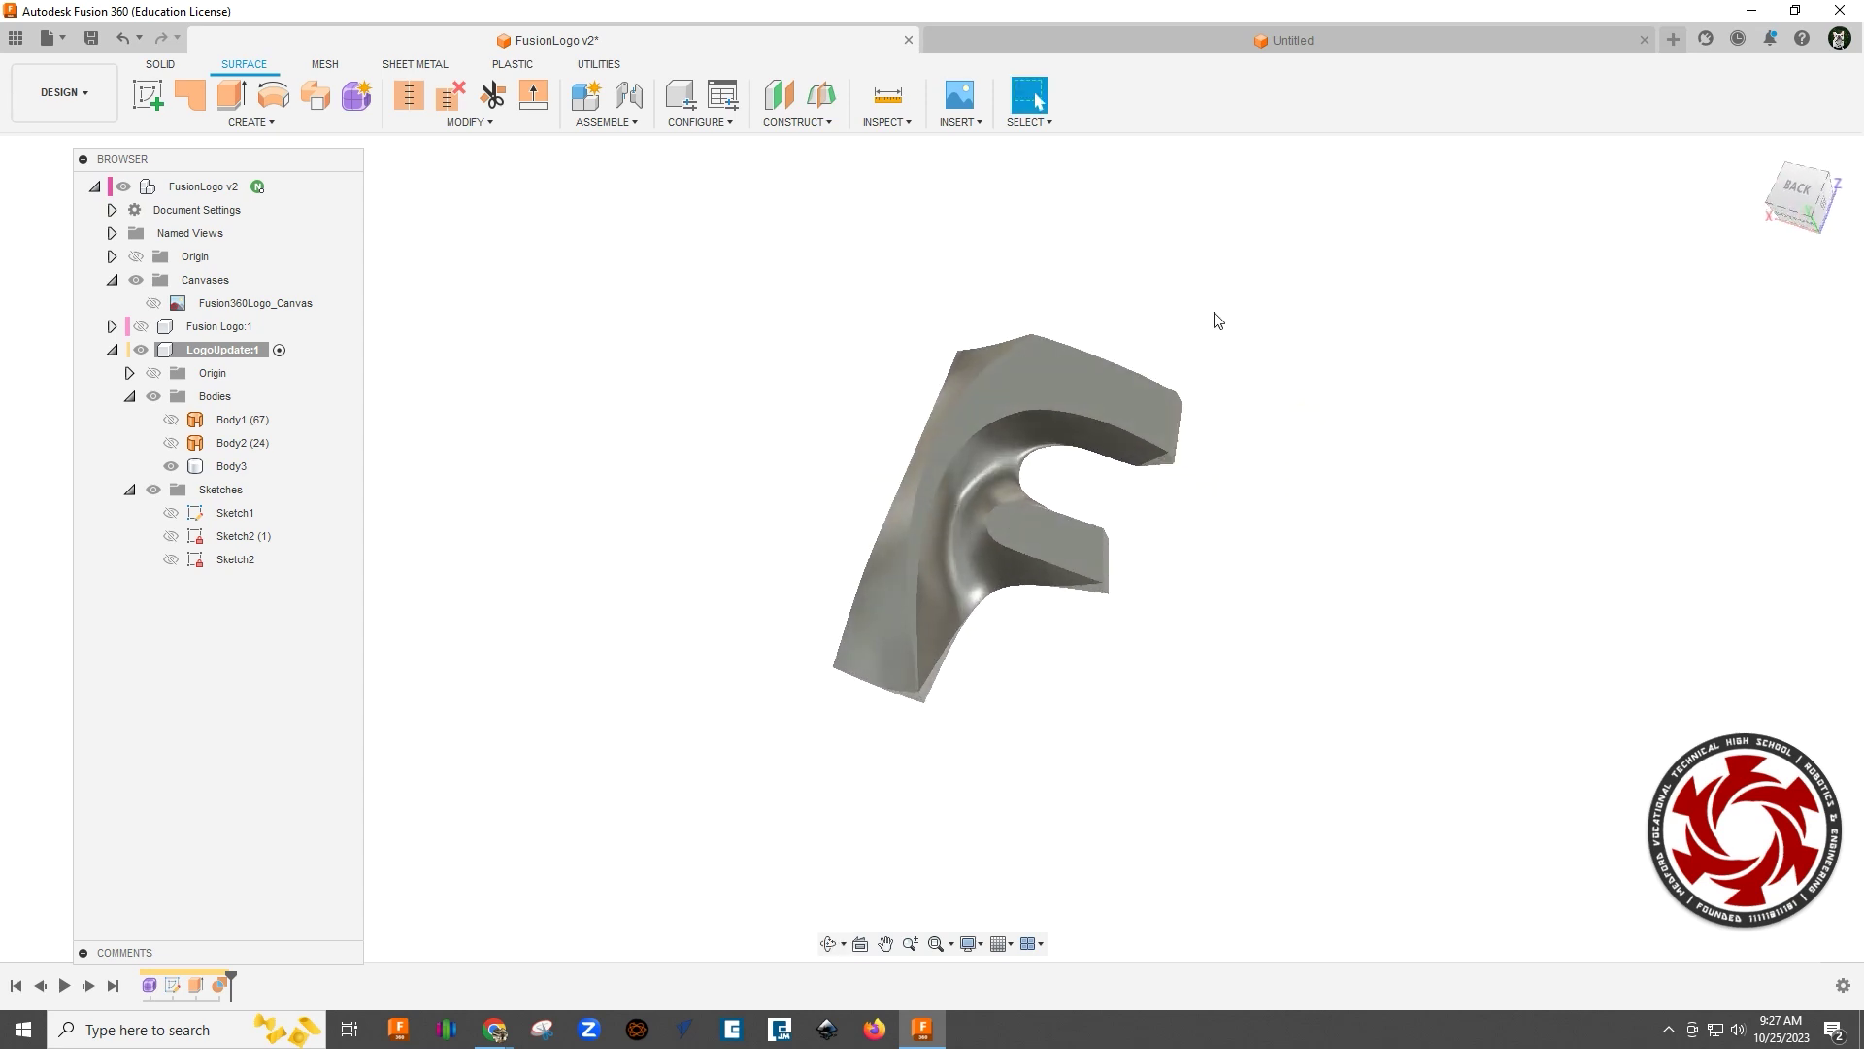
pyautogui.scroll(3, 1061, 485)
pyautogui.scroll(1, 1217, 645)
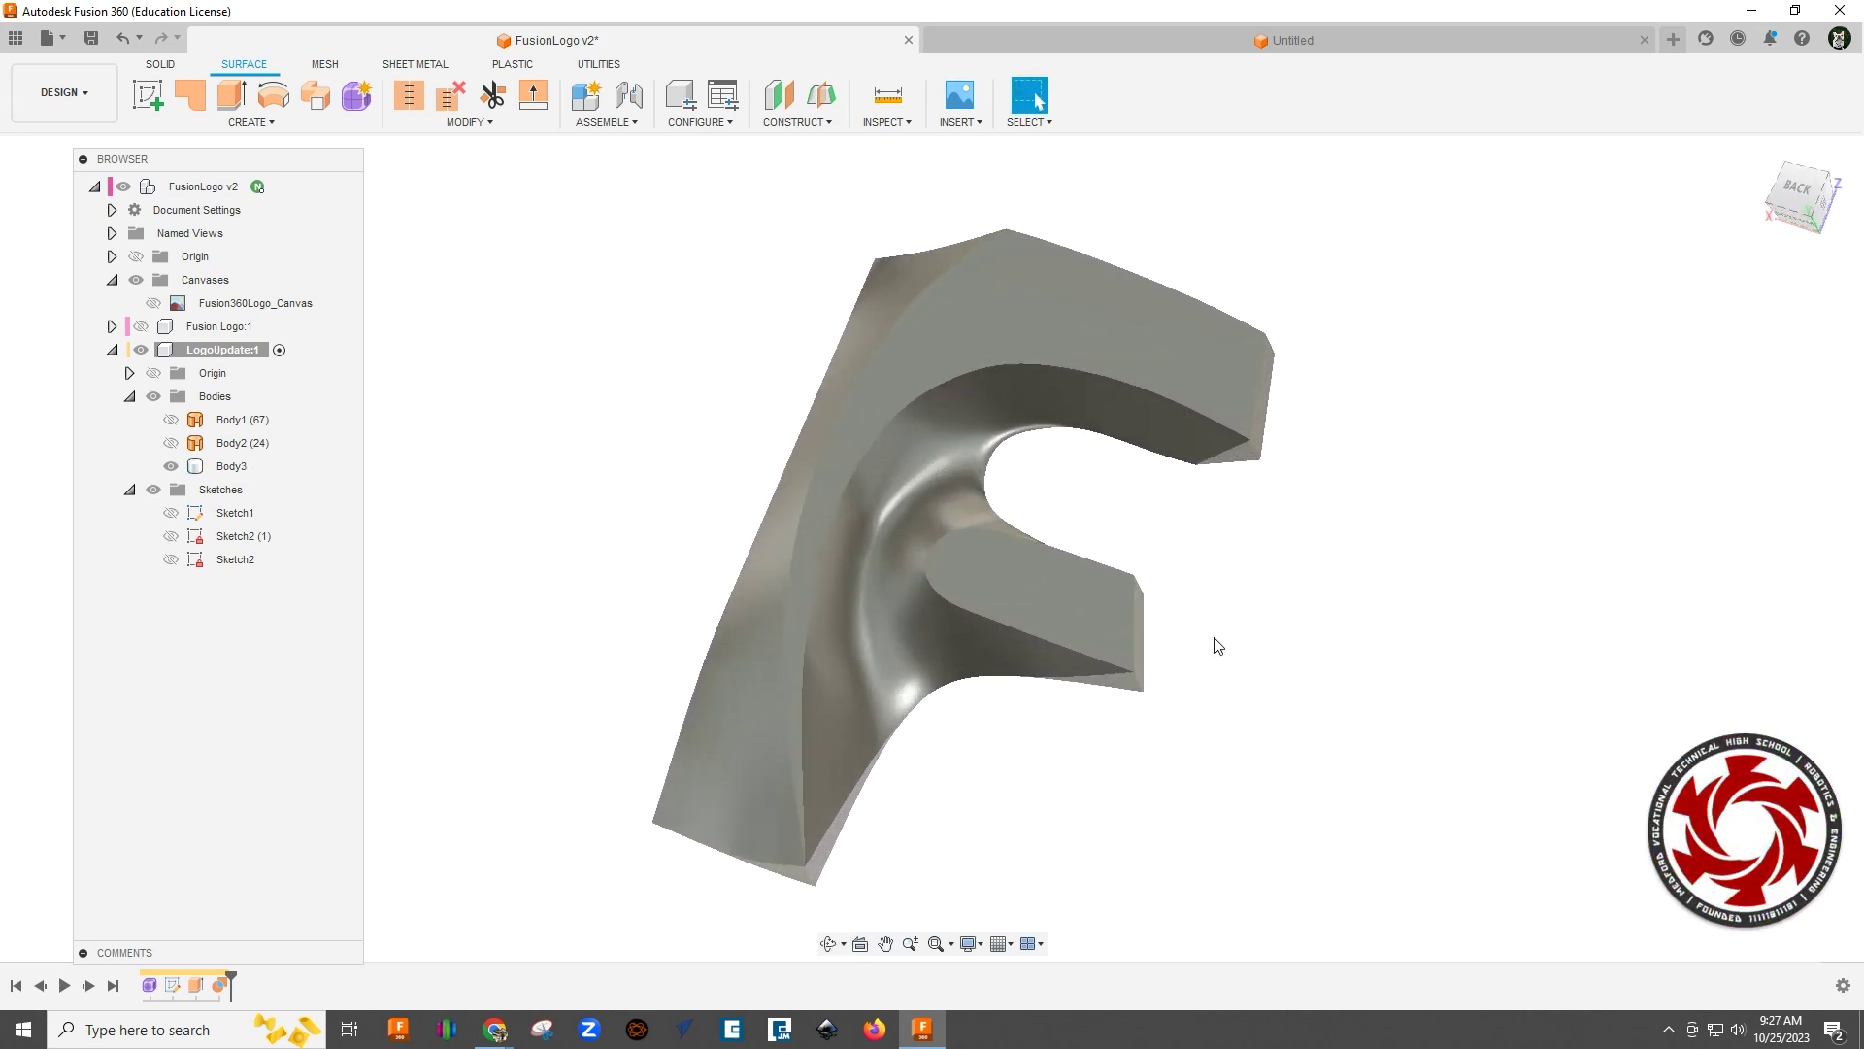
pyautogui.moveTo(1218, 646)
pyautogui.keyDown('shift'); pyautogui.mouseDown(button='middle')
pyautogui.moveTo(1240, 586)
pyautogui.moveTo(1239, 632)
pyautogui.mouseUp(button='middle'); pyautogui.keyUp('shift')
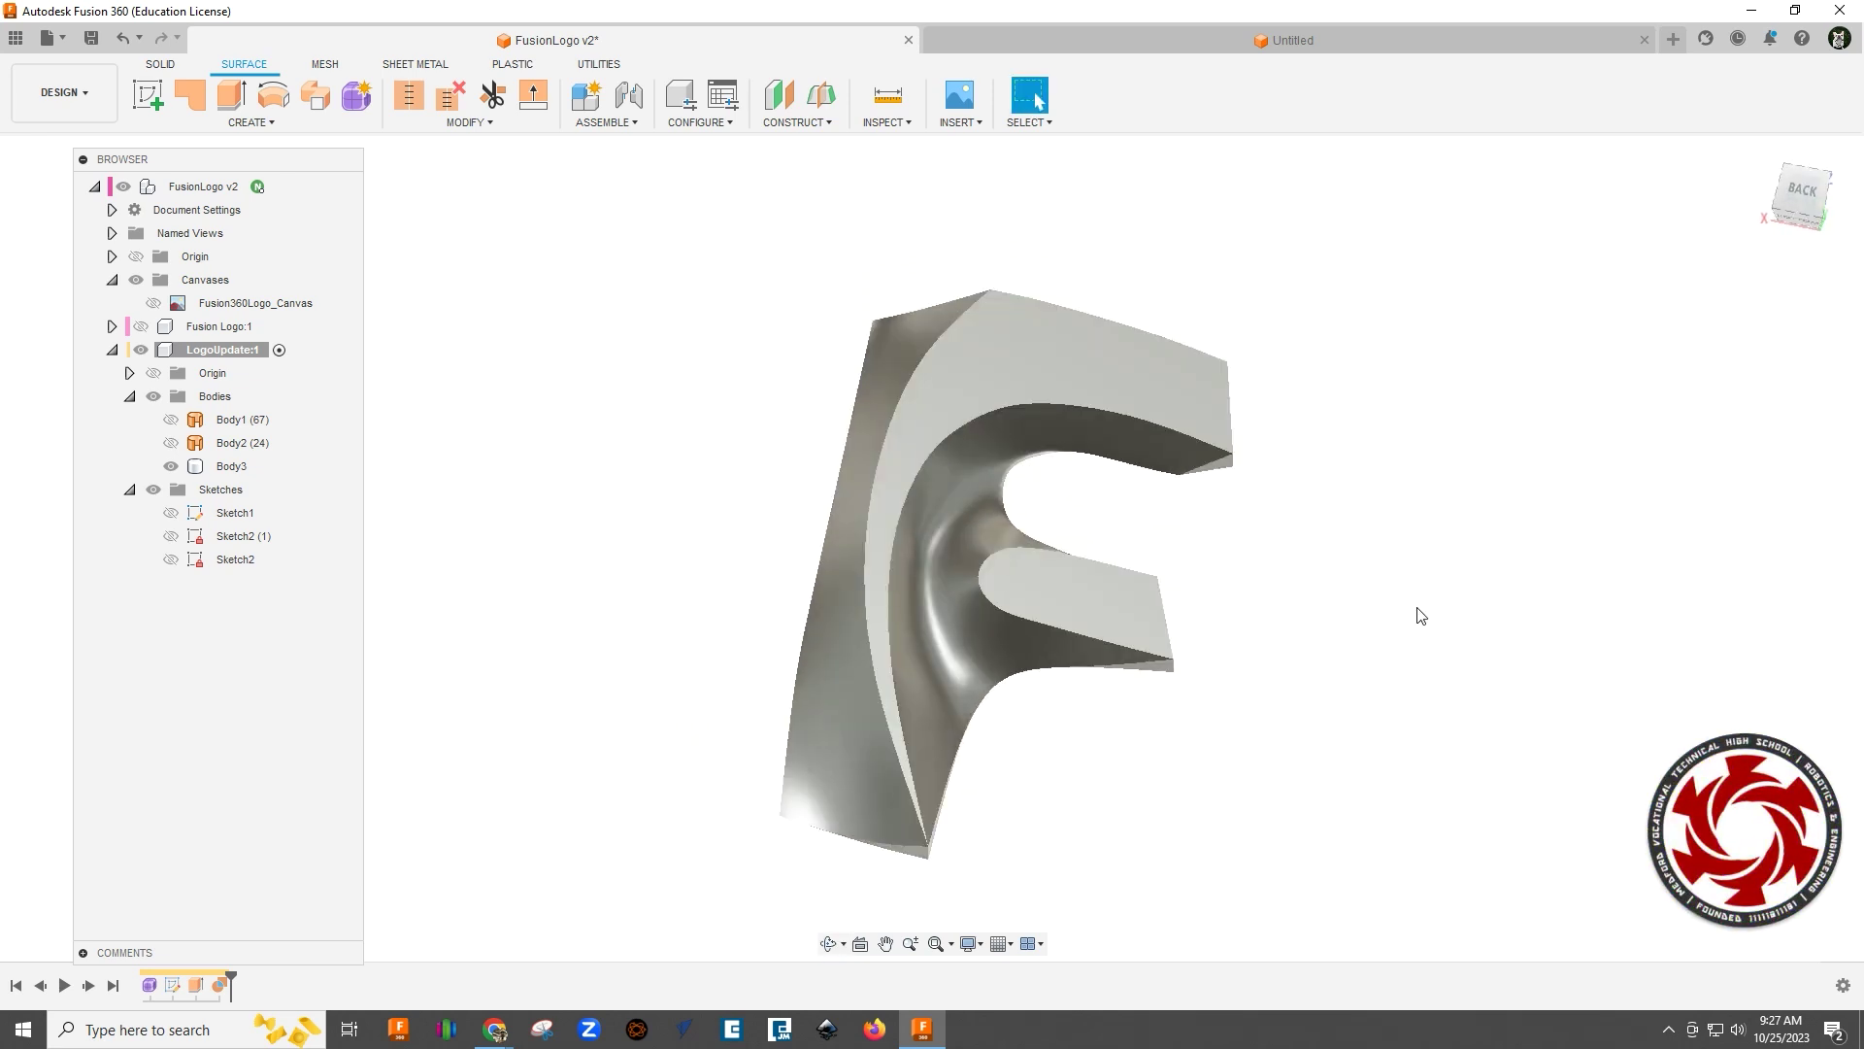
pyautogui.press('a')
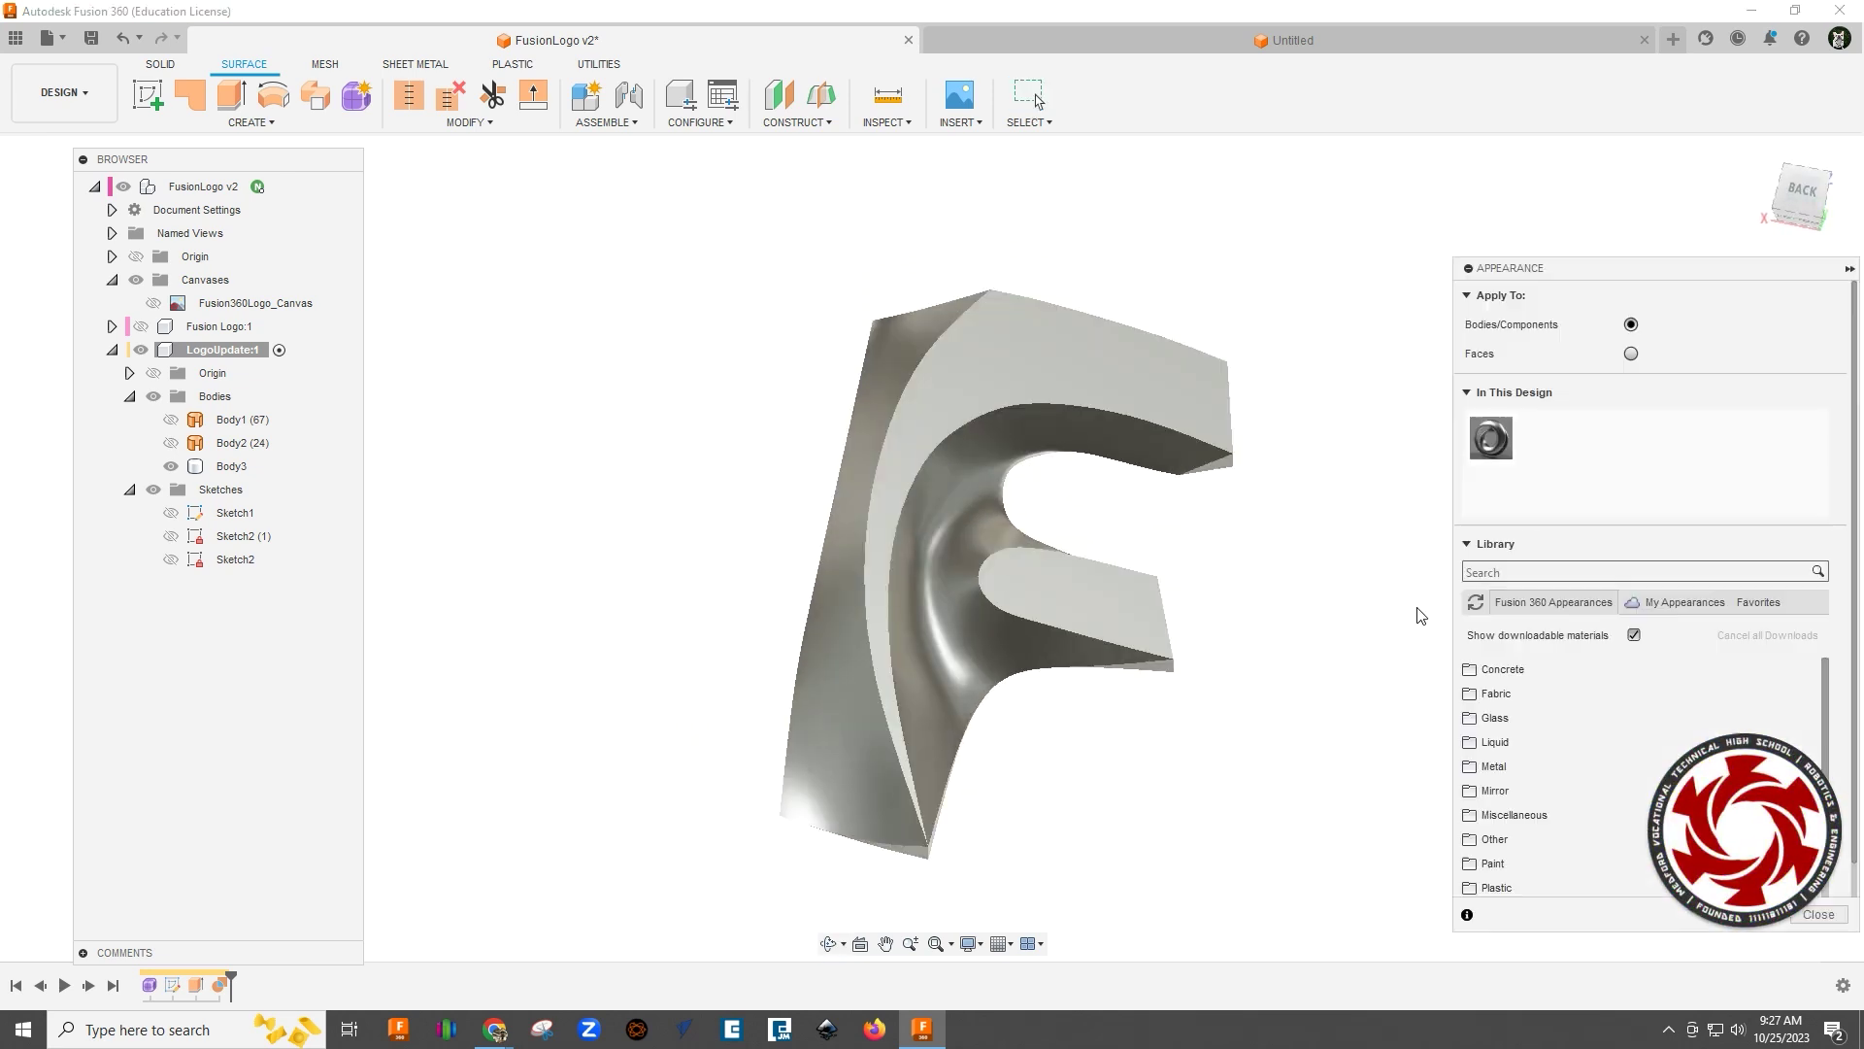
pyautogui.scroll(-1, 1528, 849)
pyautogui.click(1516, 822)
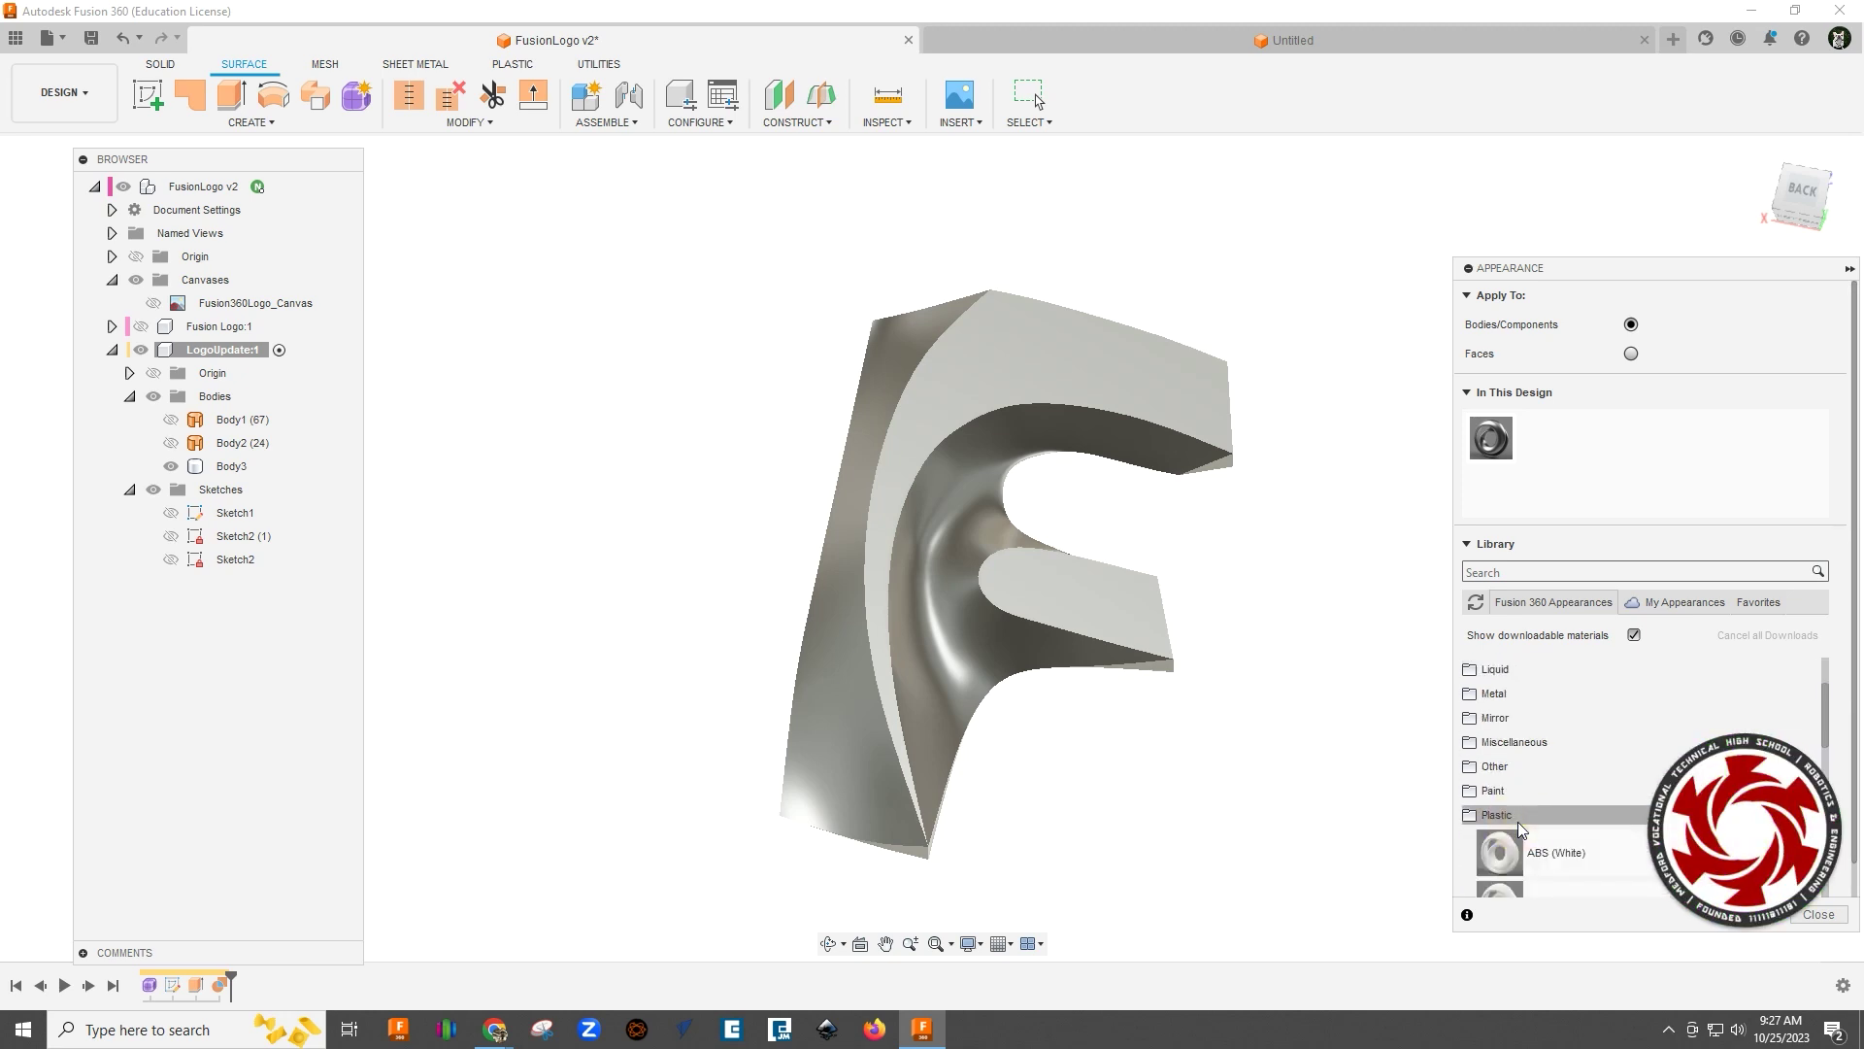
pyautogui.scroll(-10, 1519, 816)
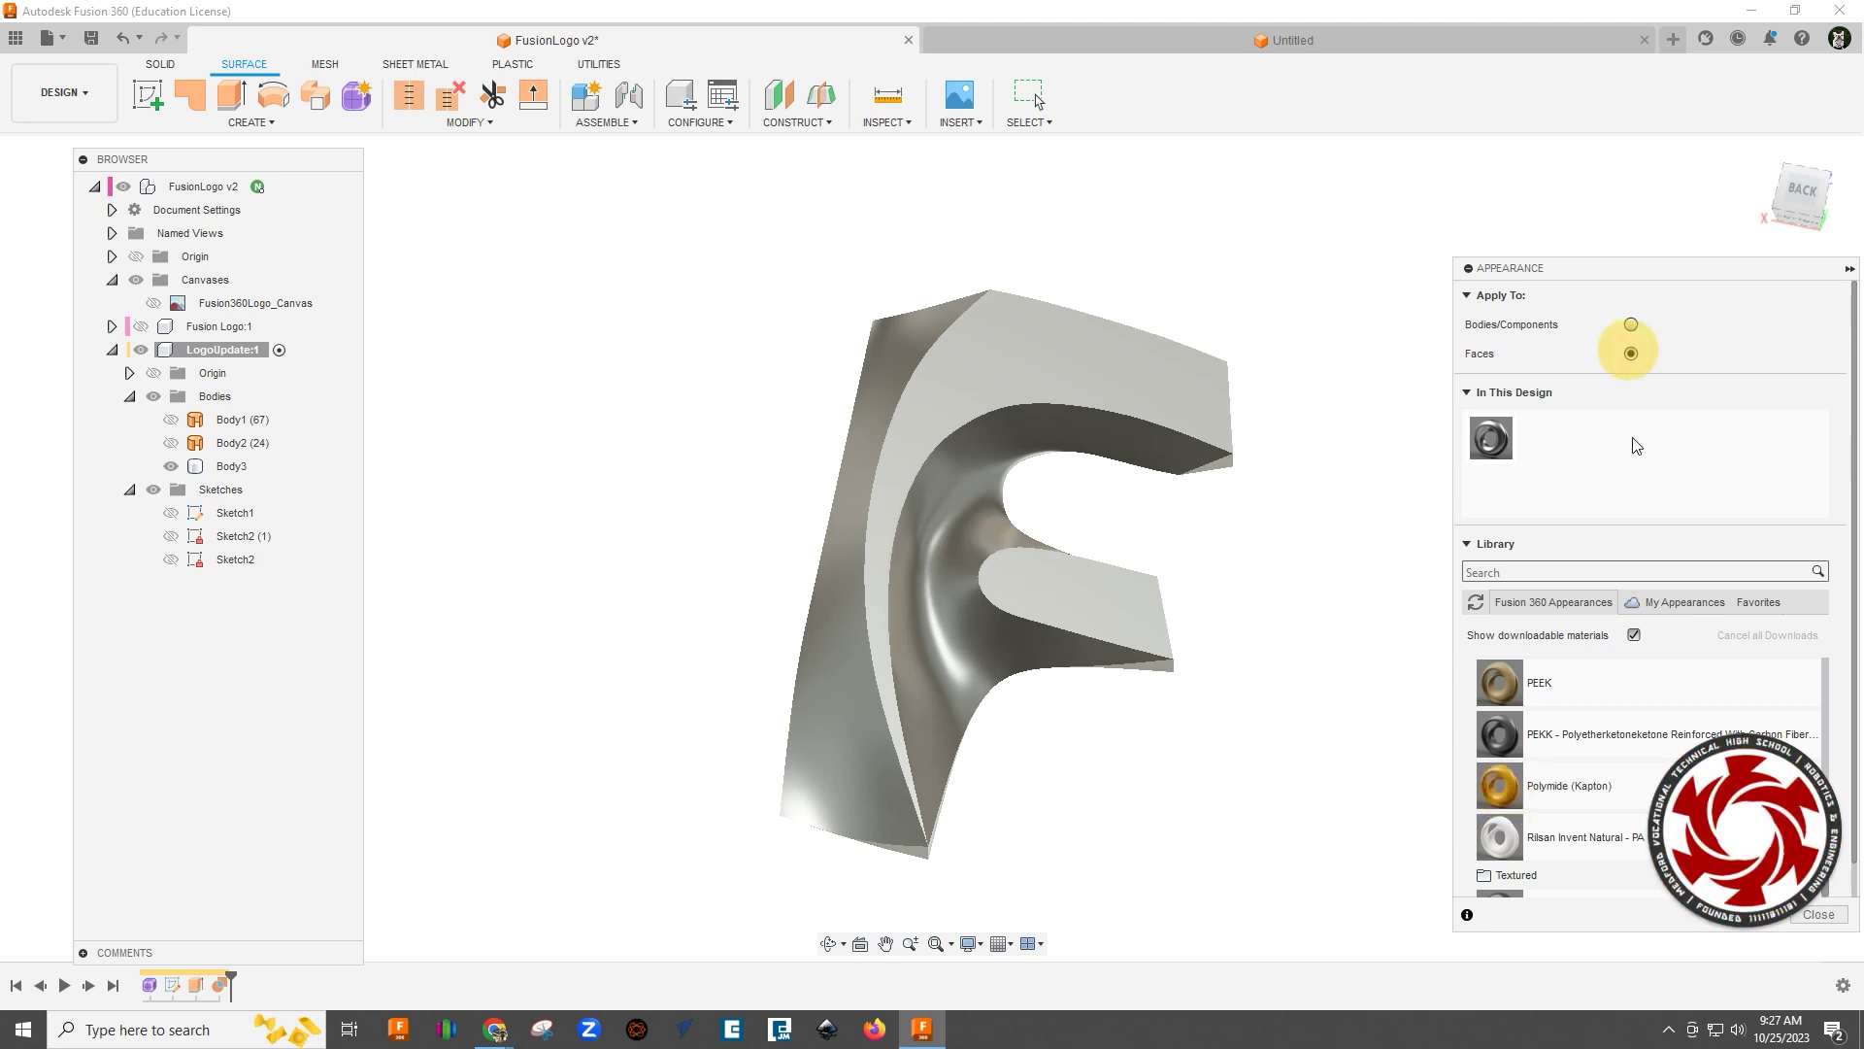
pyautogui.moveTo(1495, 789); pyautogui.dragTo(1102, 740)
pyautogui.moveTo(945, 697); pyautogui.dragTo(1128, 596)
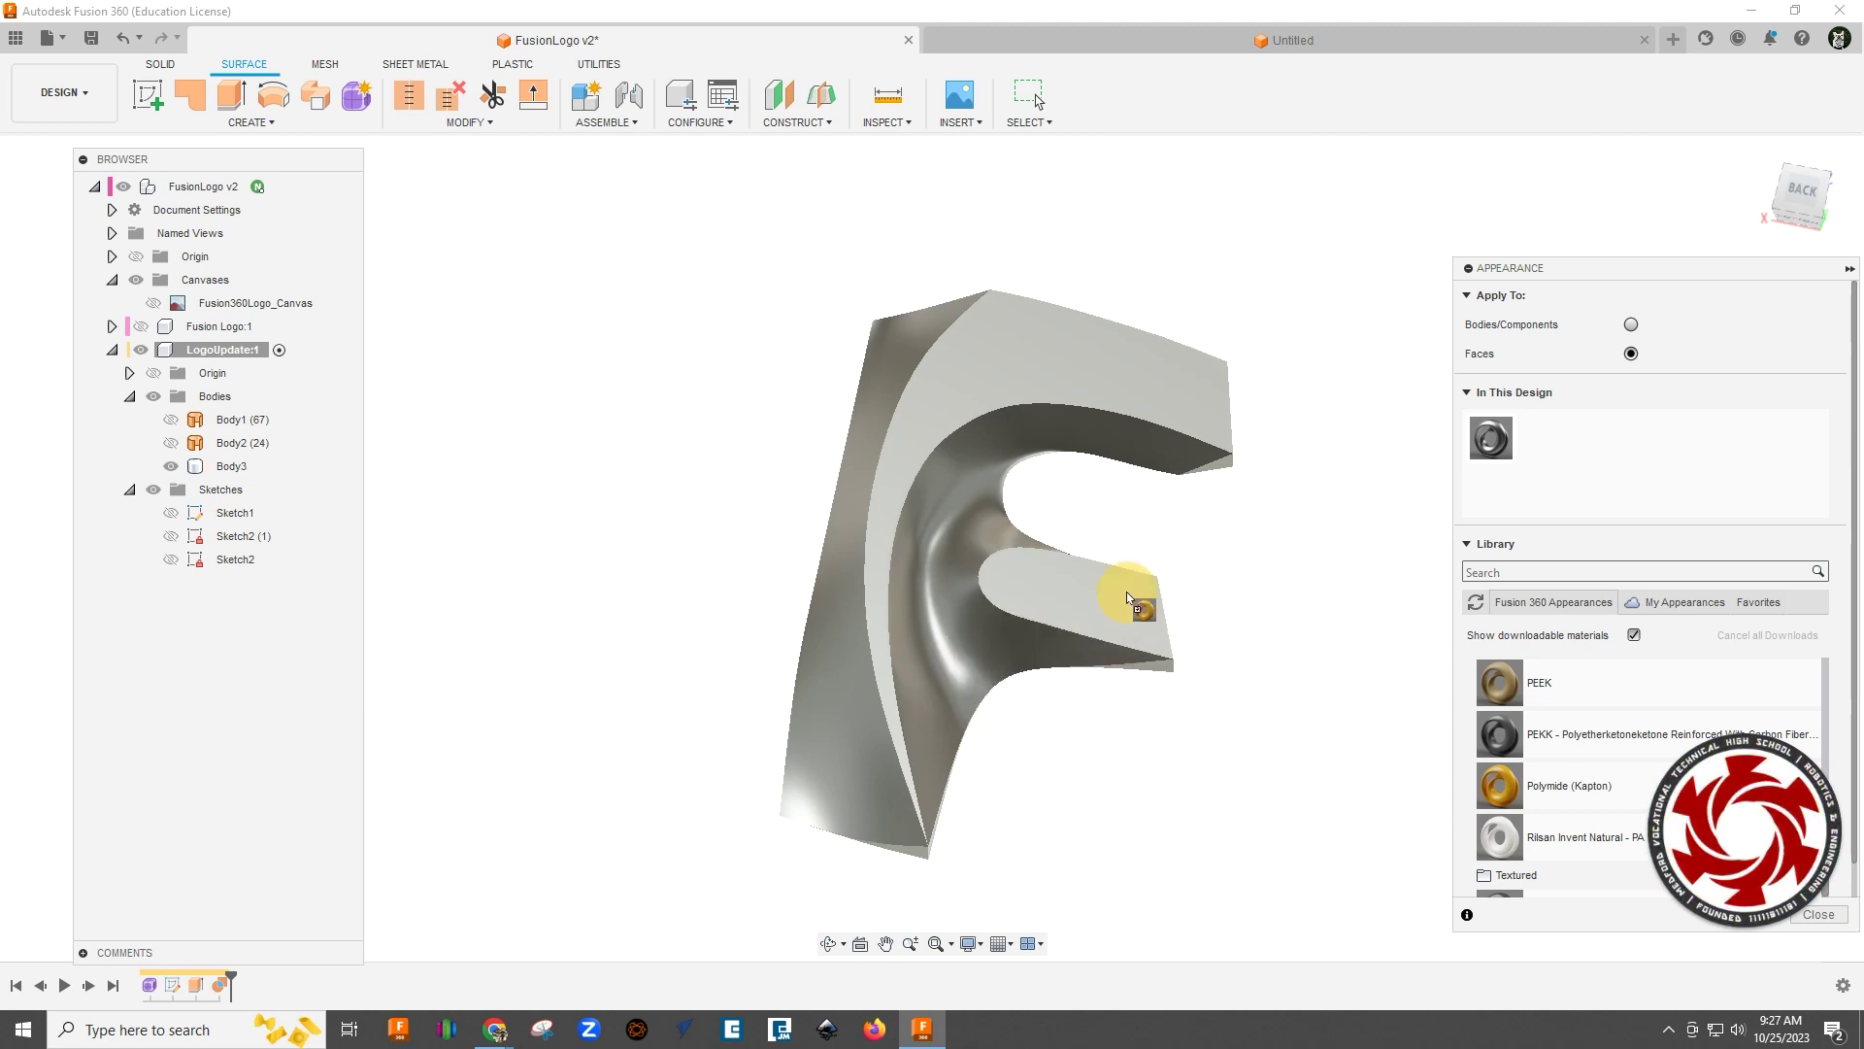
pyautogui.moveTo(953, 679); pyautogui.dragTo(1515, 738)
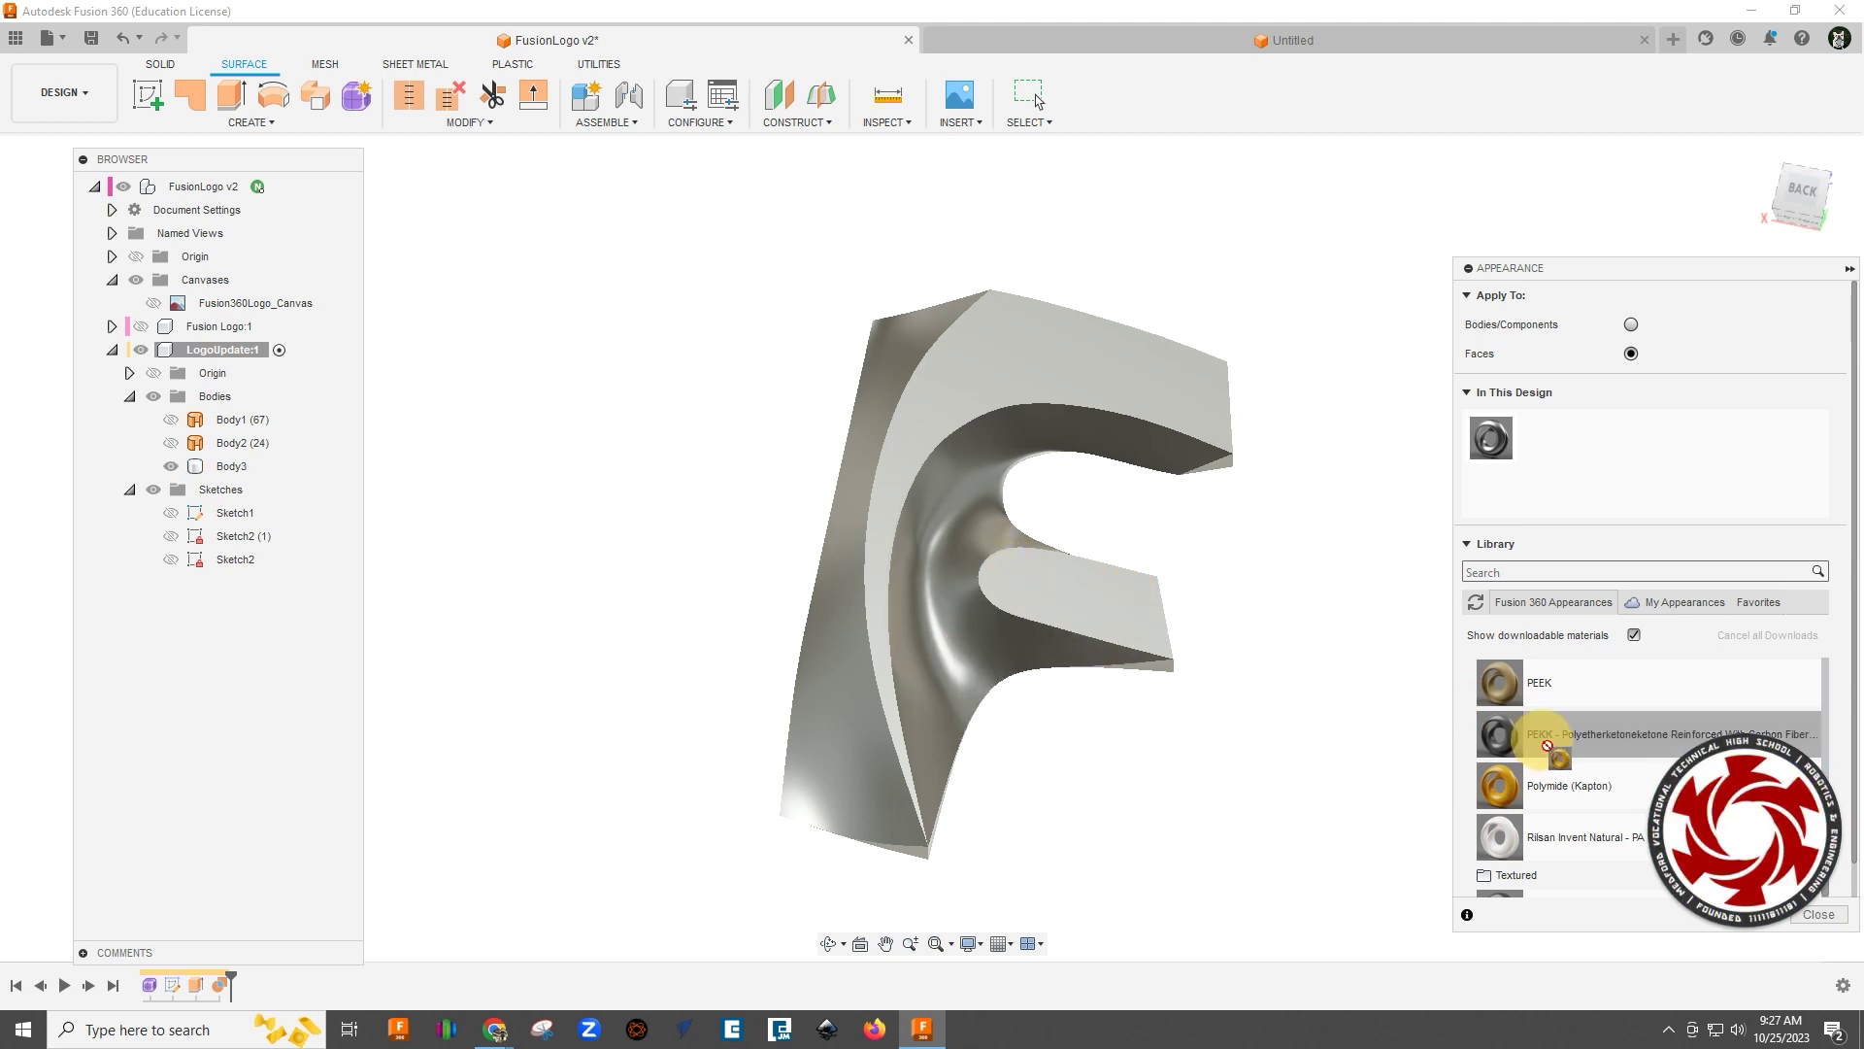
pyautogui.click(1850, 270)
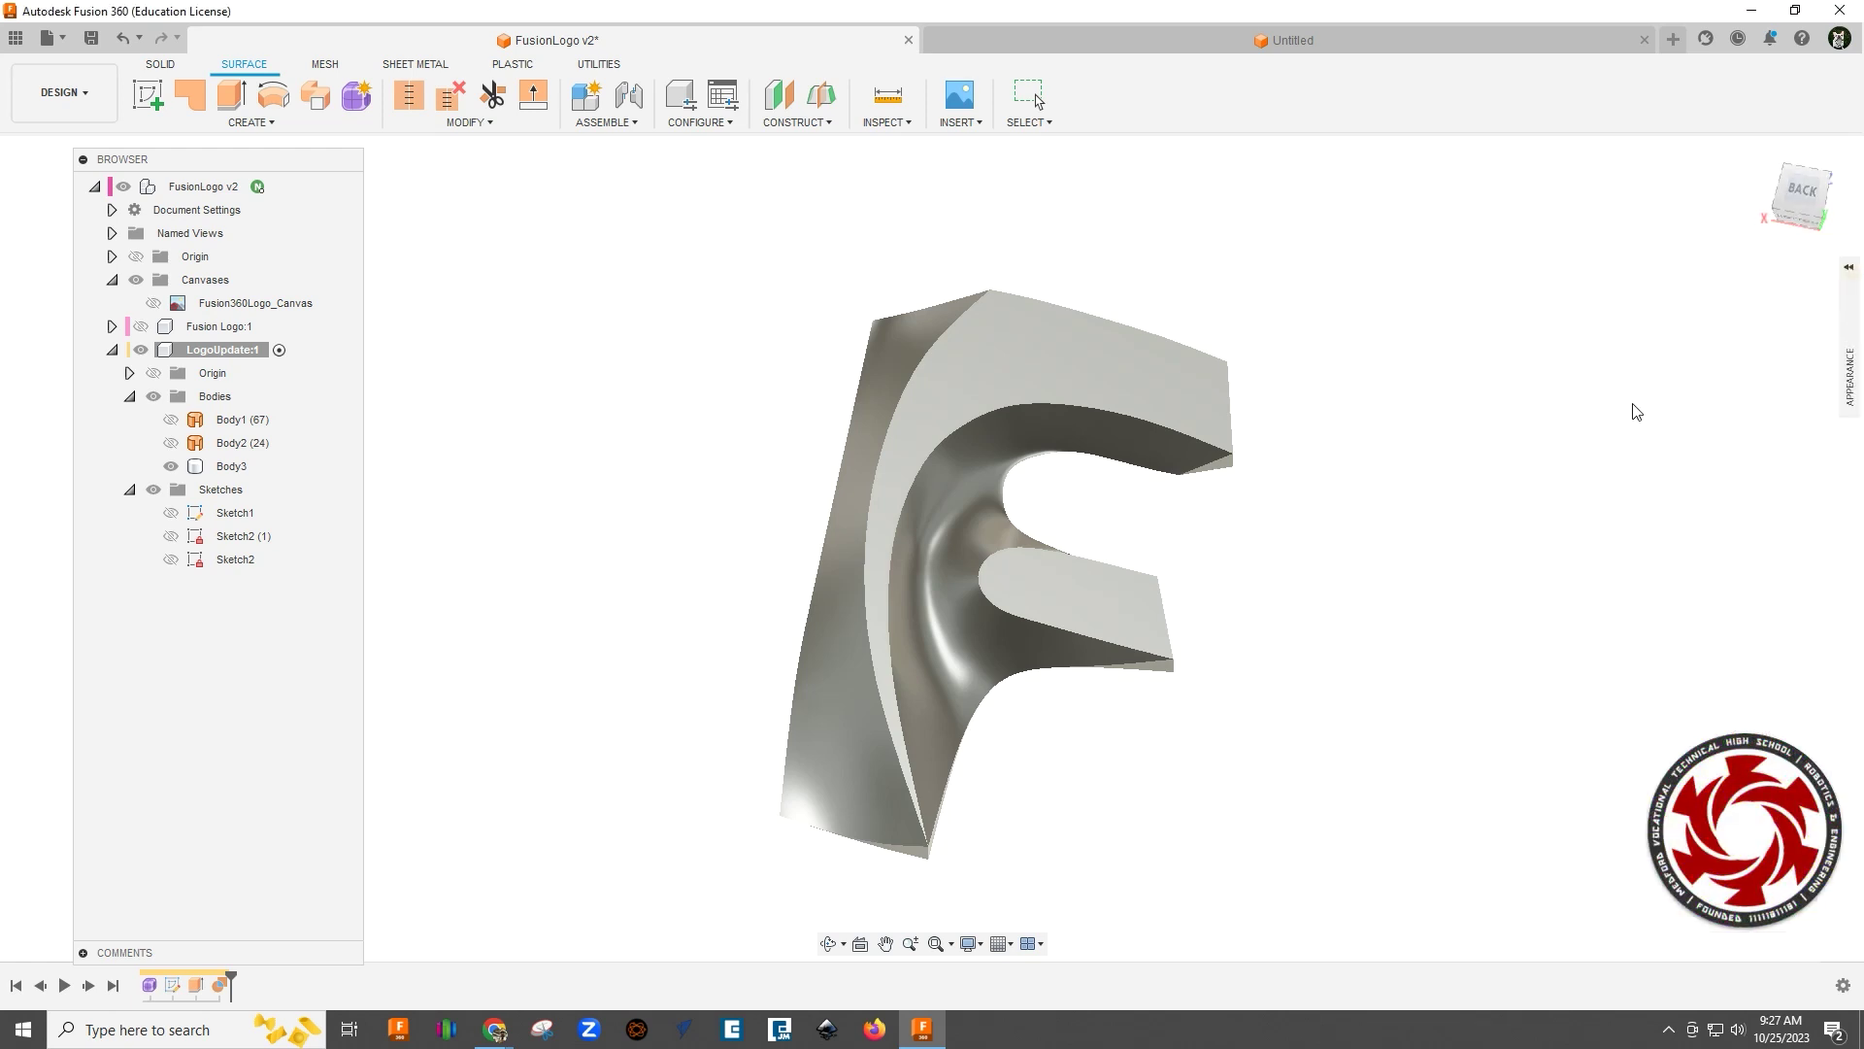
# Step: Save the FusionLogo design with the finished solid F
pyautogui.click(90, 39)
pyautogui.click(927, 562)
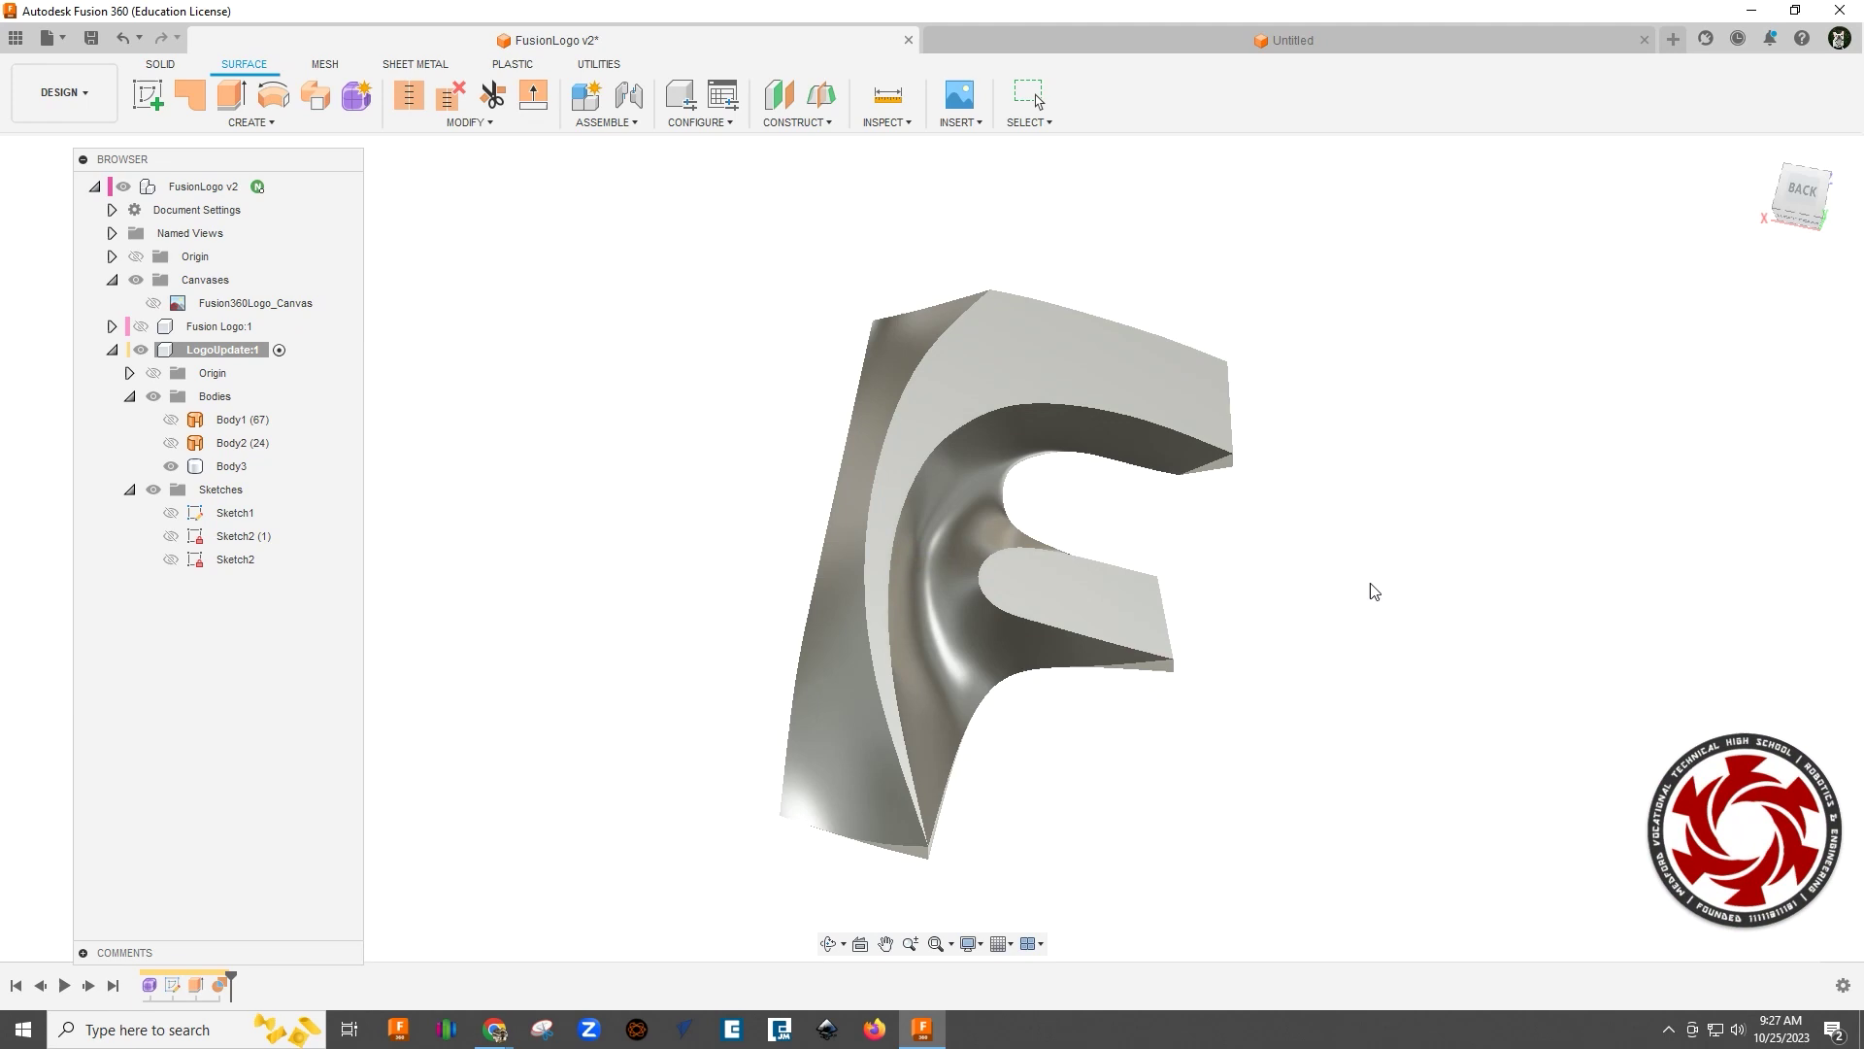